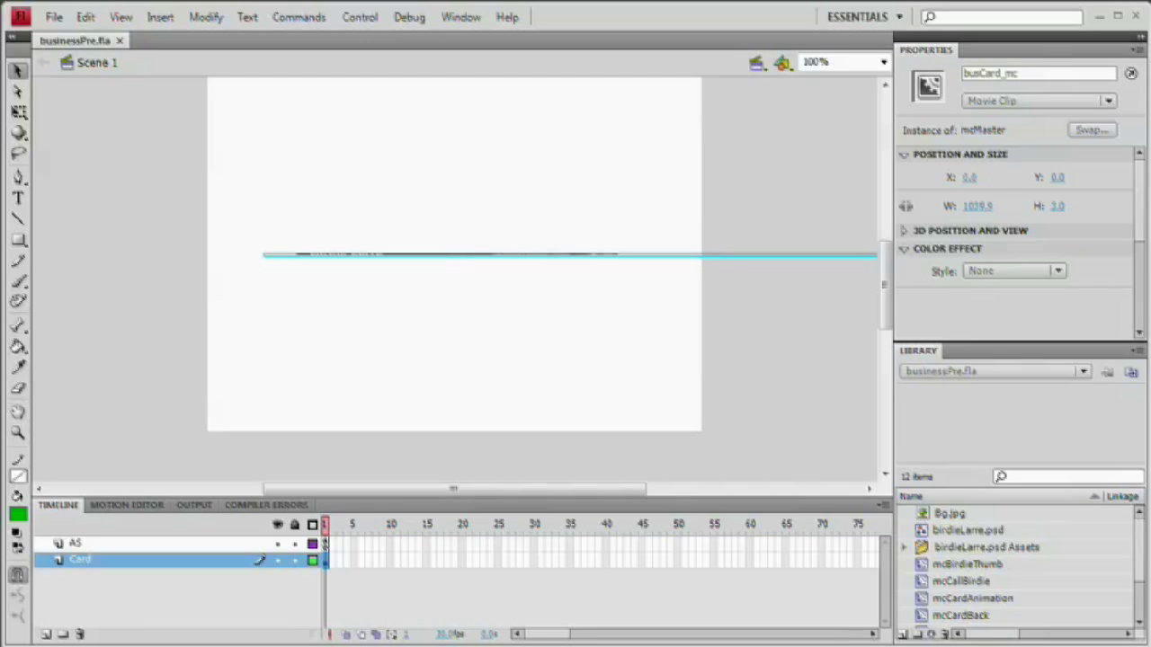
# Test the businessPre movie to view the card, and close the preview
pyautogui.hotkey('ctrl', 'Return')
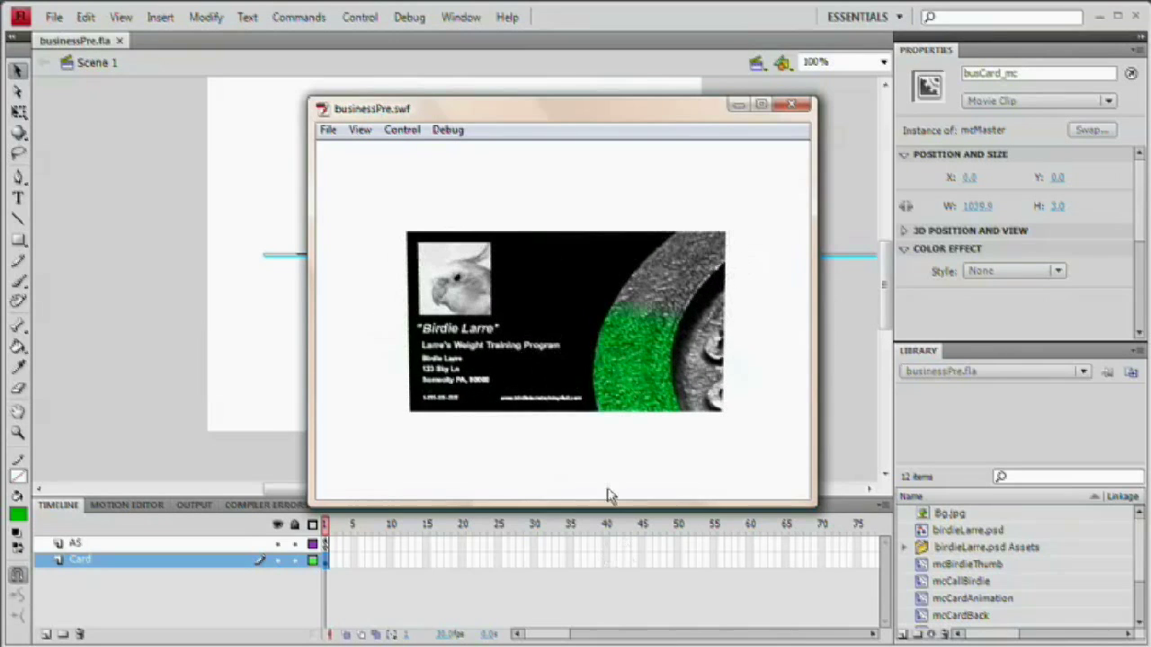
pyautogui.click(792, 105)
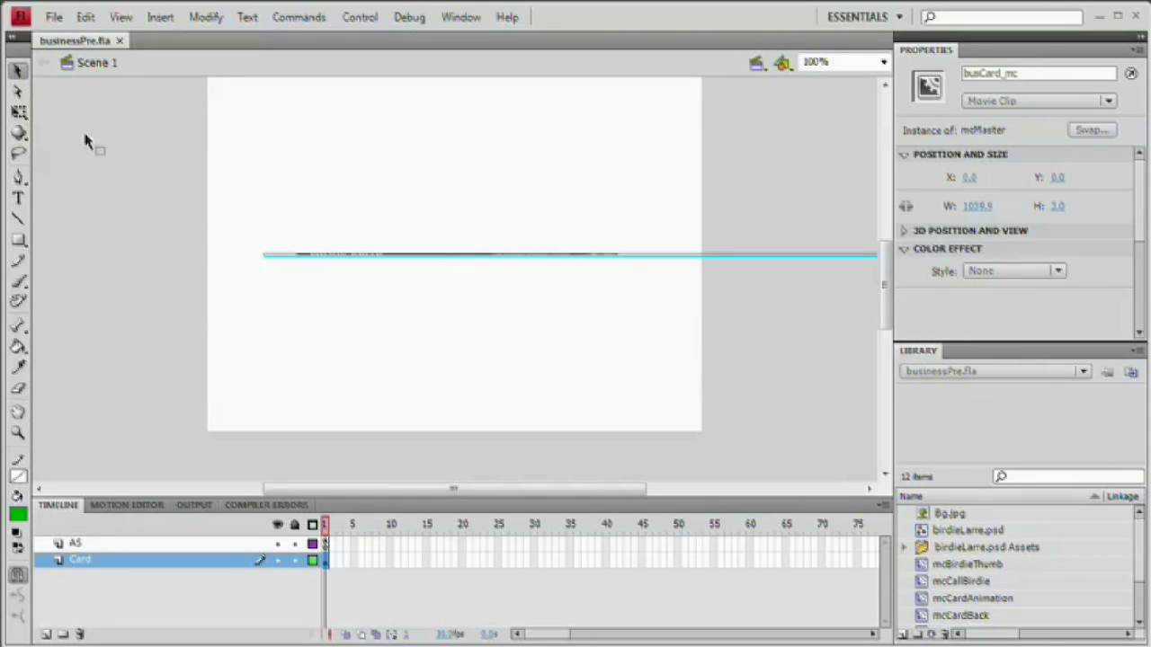
# Create a new Flash File (ActionScript 3.0) document and make the properties area slightly taller
pyautogui.click(52, 18)
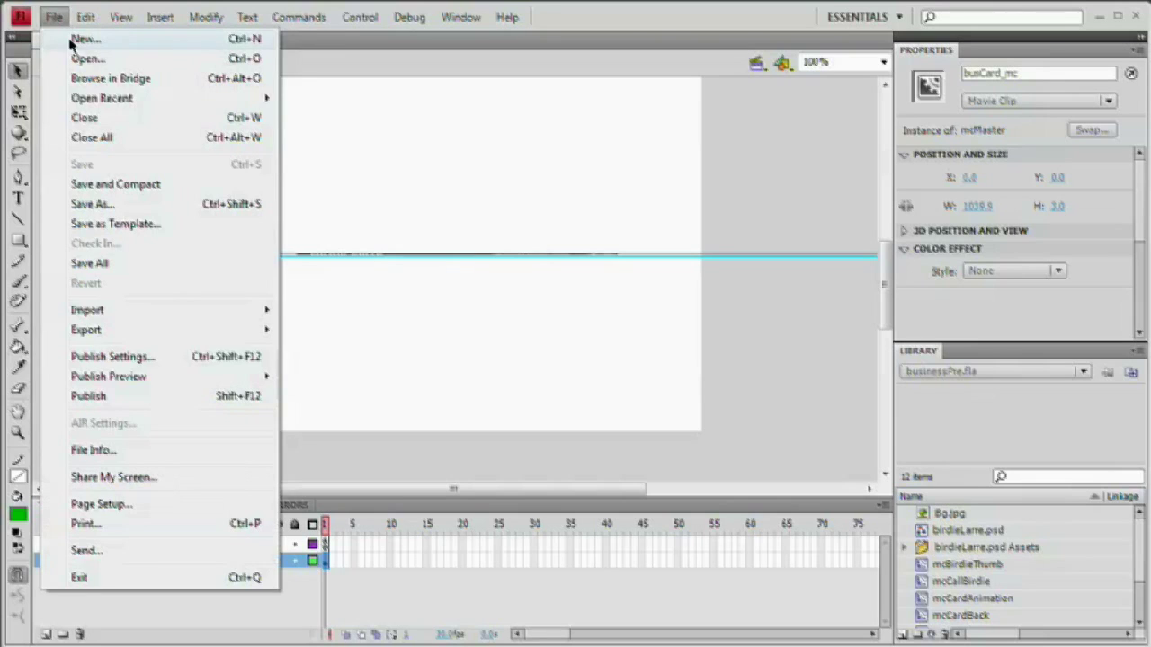
pyautogui.click(79, 38)
pyautogui.moveTo(460, 149); pyautogui.dragTo(385, 142)
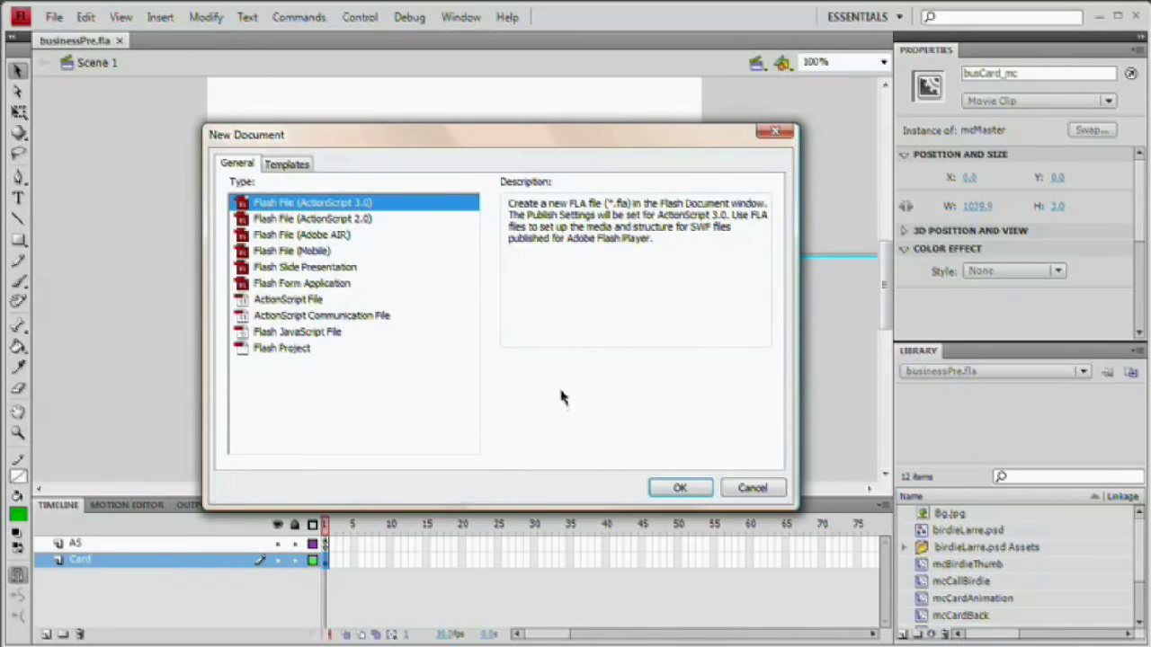
pyautogui.click(688, 489)
pyautogui.click(681, 489)
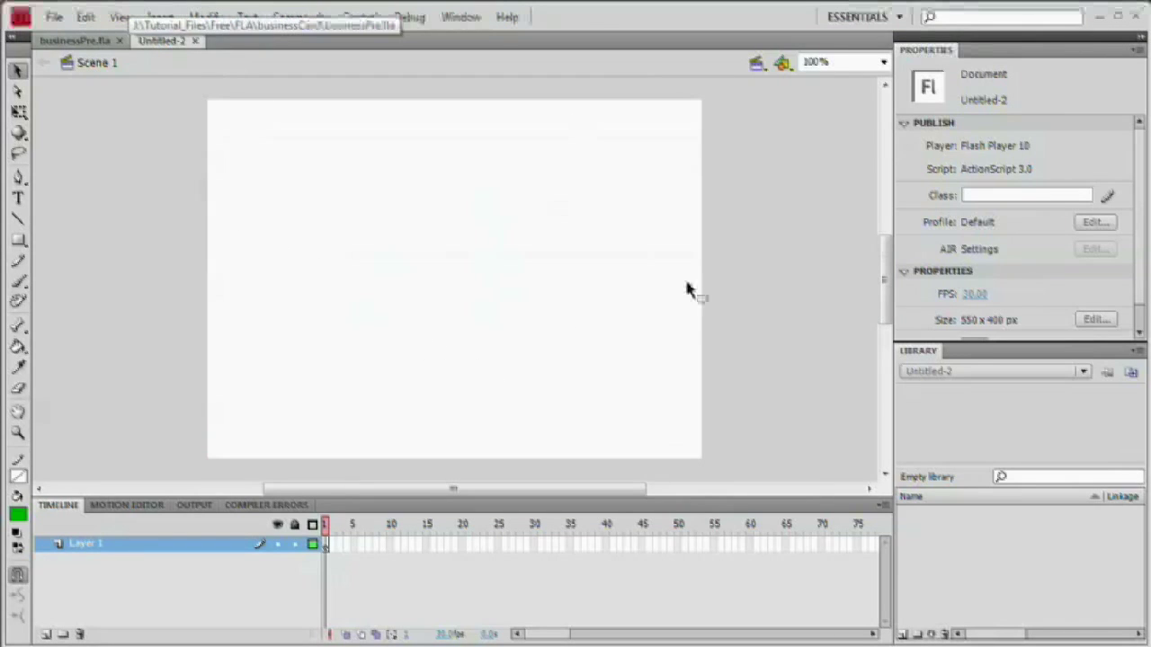
pyautogui.moveTo(980, 347); pyautogui.dragTo(978, 398)
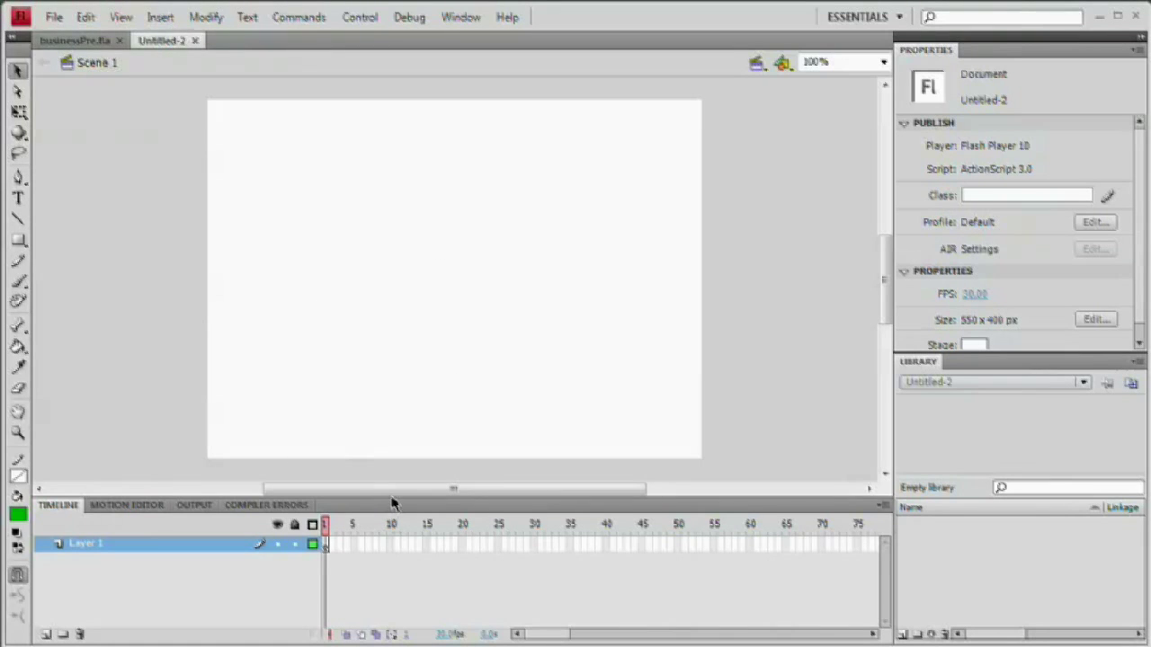
# Add a second layer named AS at the top of the timeline and rename the original layer as Master
pyautogui.moveTo(392, 504); pyautogui.dragTo(398, 454)
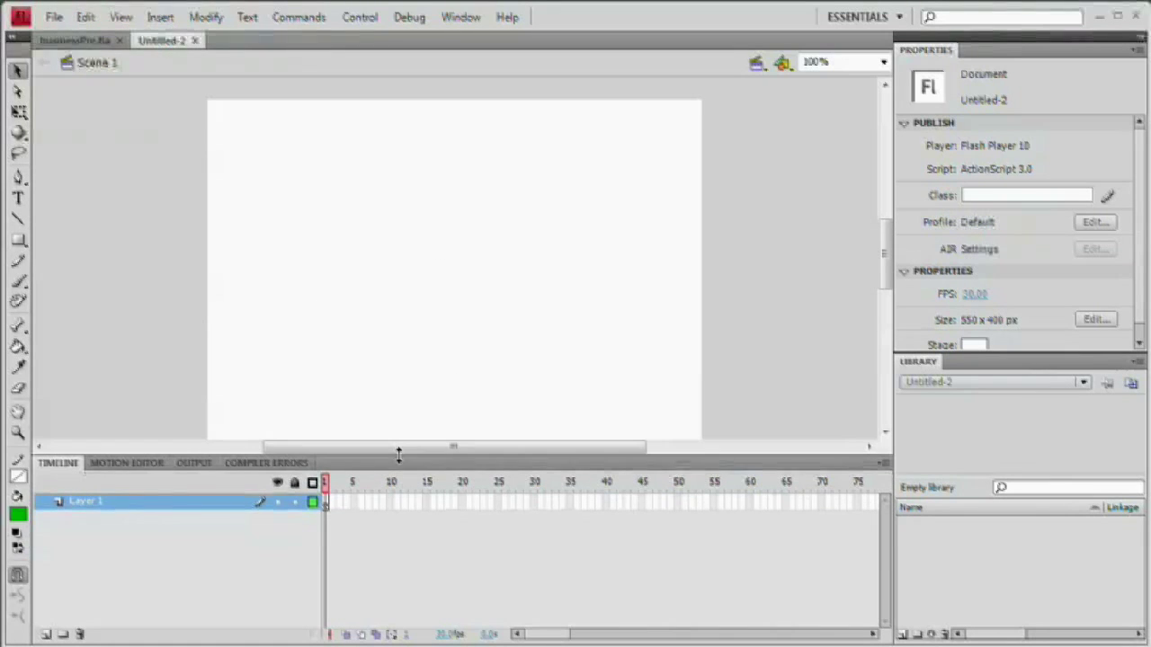
pyautogui.click(46, 635)
pyautogui.doubleClick(94, 503)
pyautogui.write('AS')
pyautogui.press('Return')
pyautogui.doubleClick(95, 521)
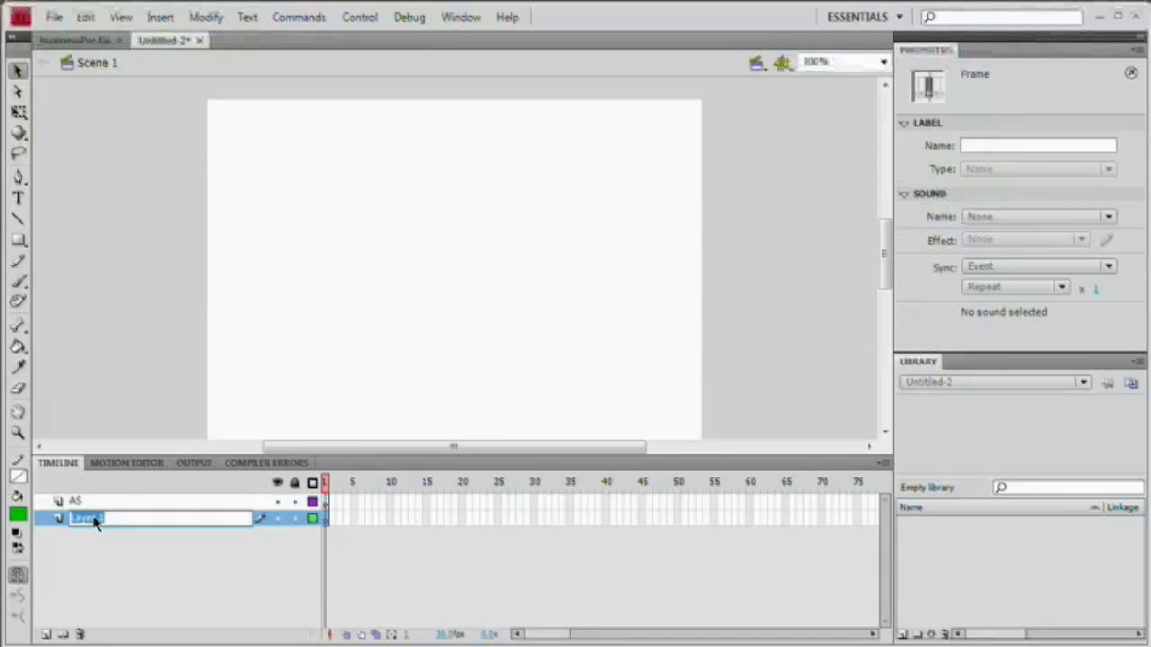
pyautogui.write('Maste')
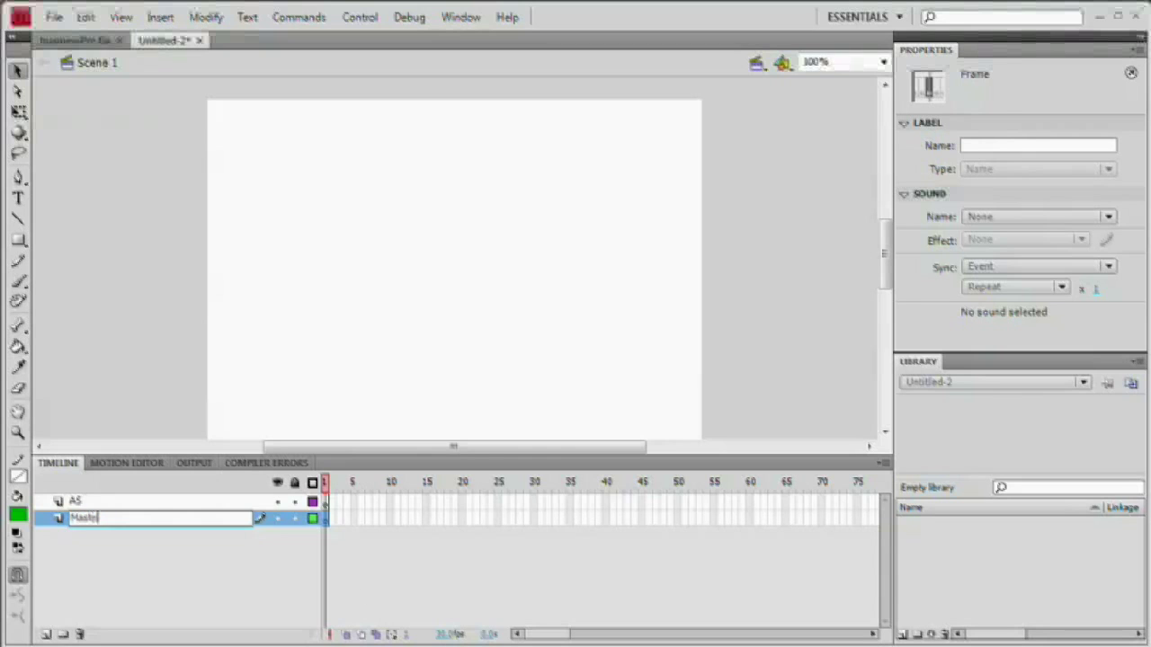
pyautogui.write('r')
pyautogui.press('Return')
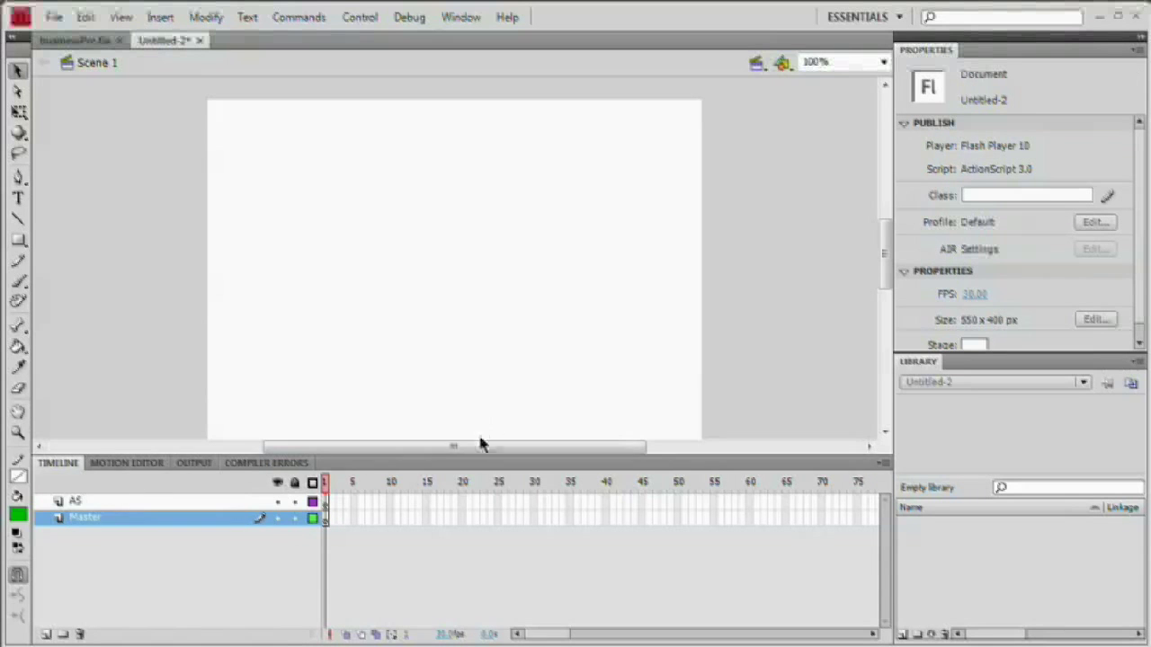
pyautogui.moveTo(477, 458); pyautogui.dragTo(465, 478)
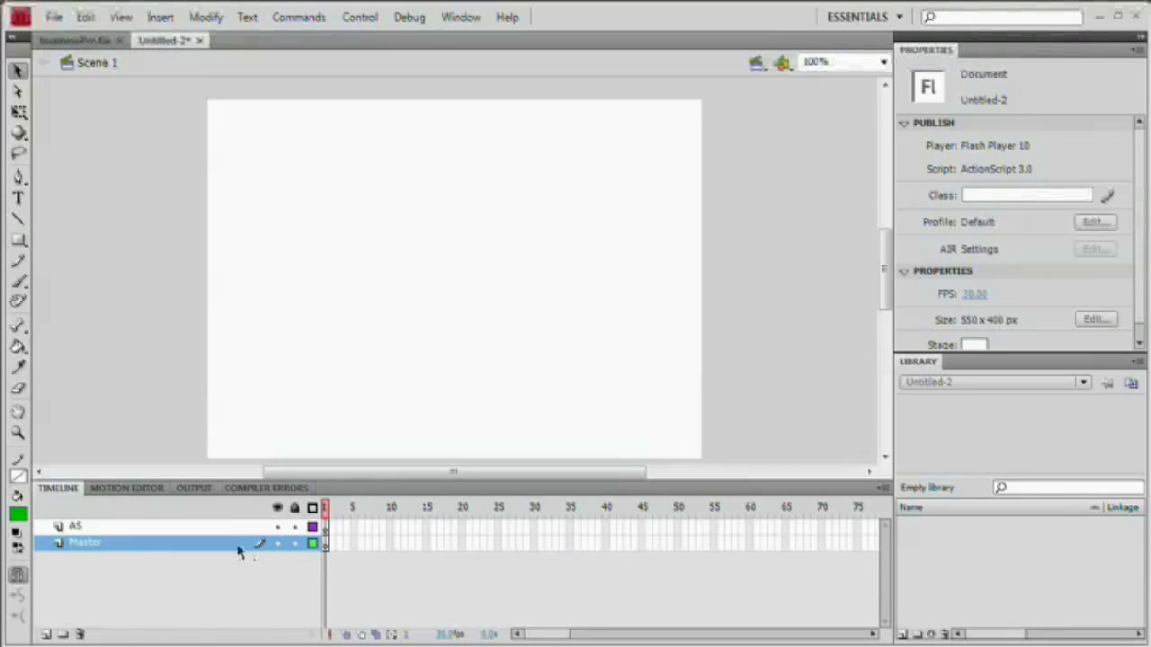
# Draw a green rectangle without stroke on the Master layer, about 343 by 184 px, and move it near the middle of the stage
pyautogui.click(75, 531)
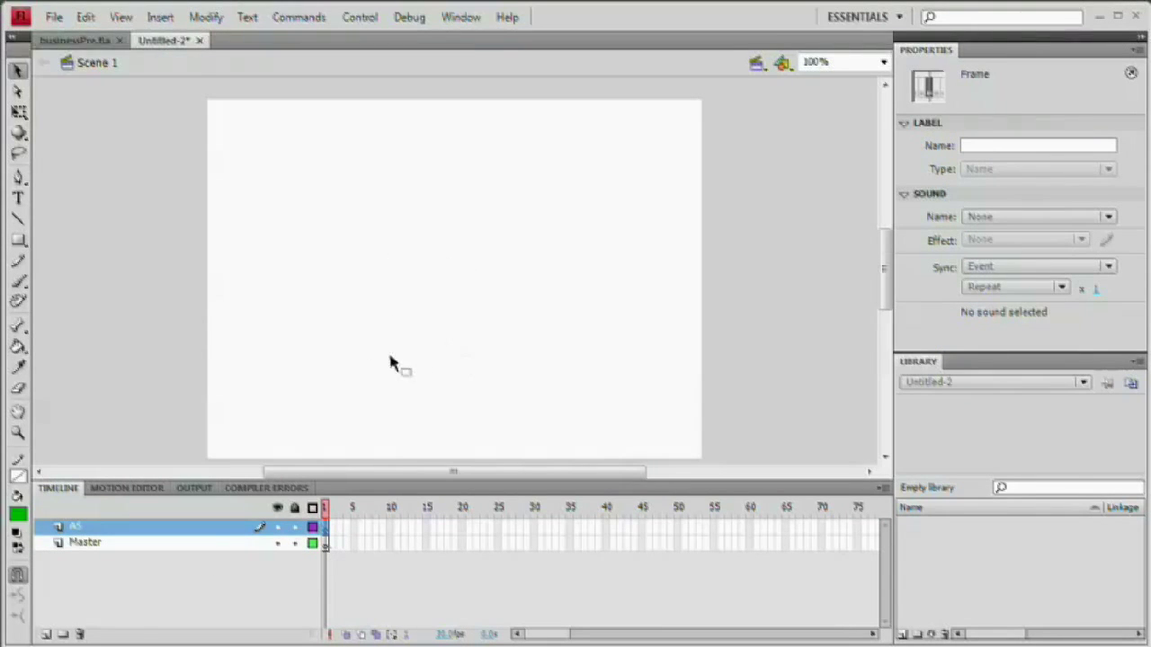
pyautogui.click(326, 543)
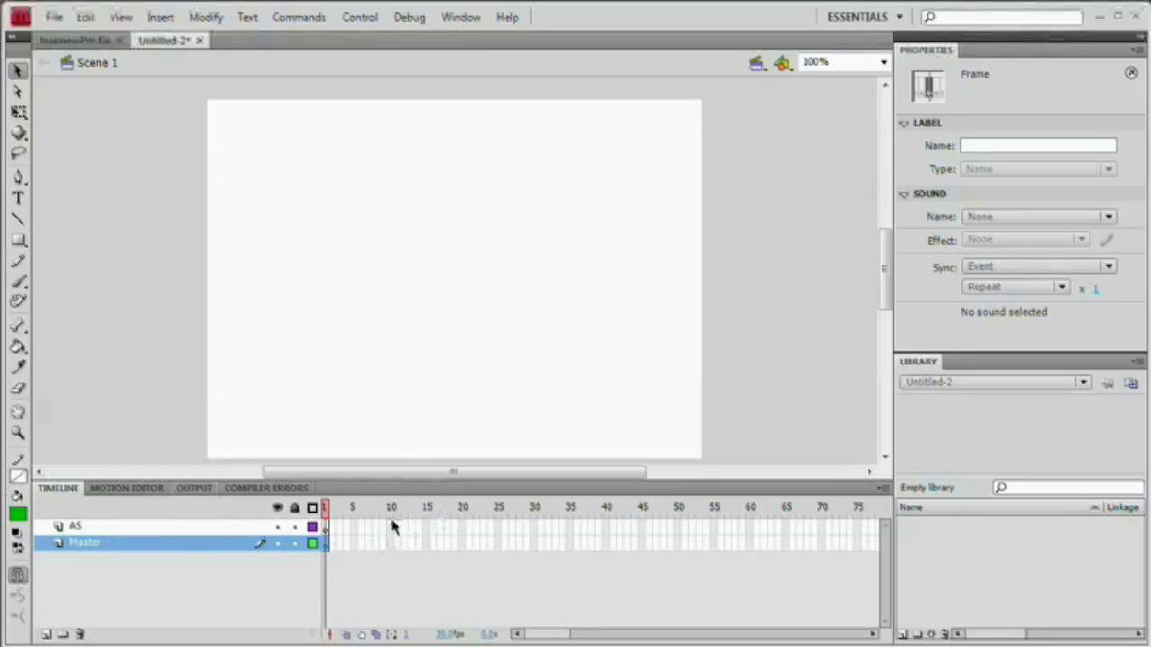
pyautogui.click(19, 240)
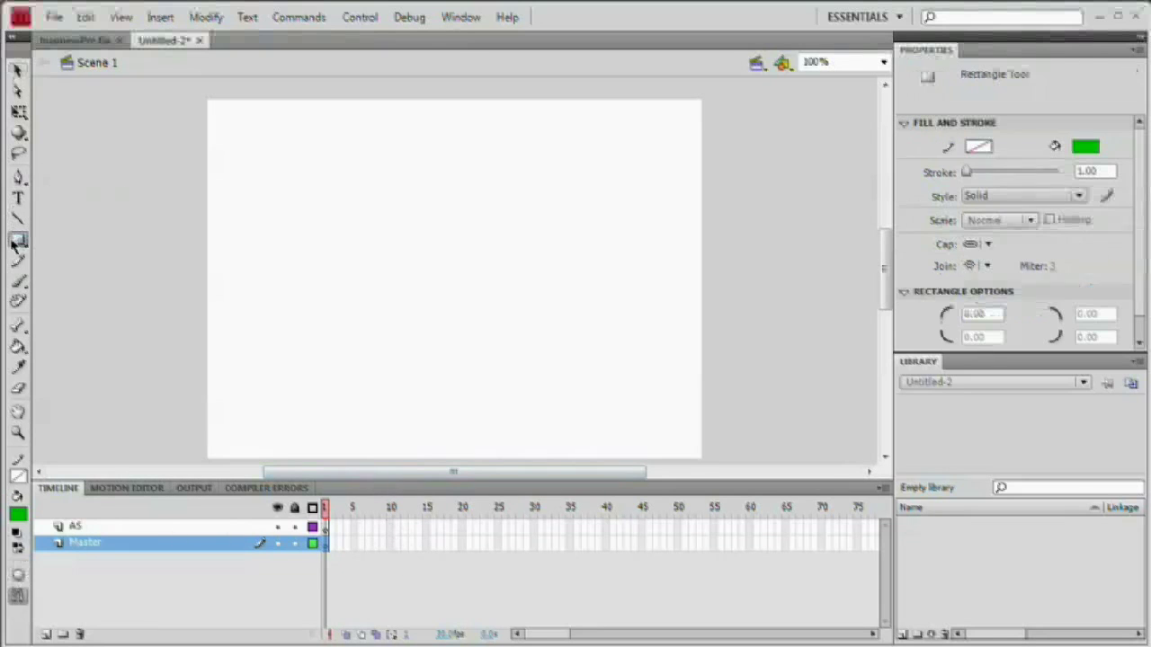
pyautogui.click(20, 510)
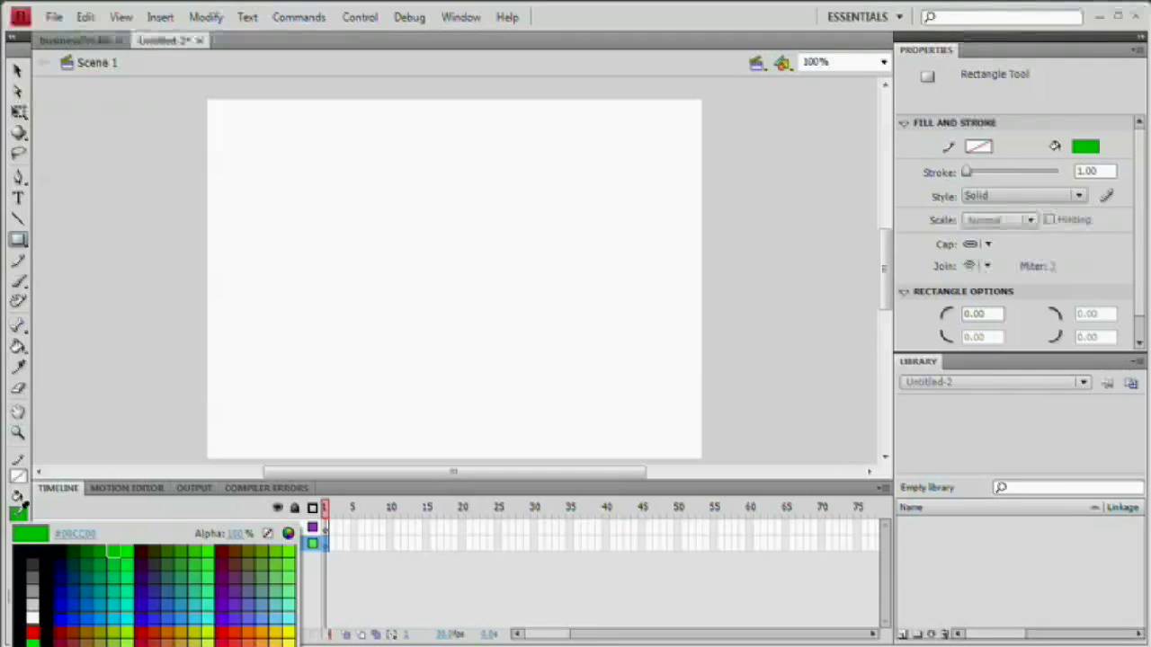
pyautogui.click(120, 550)
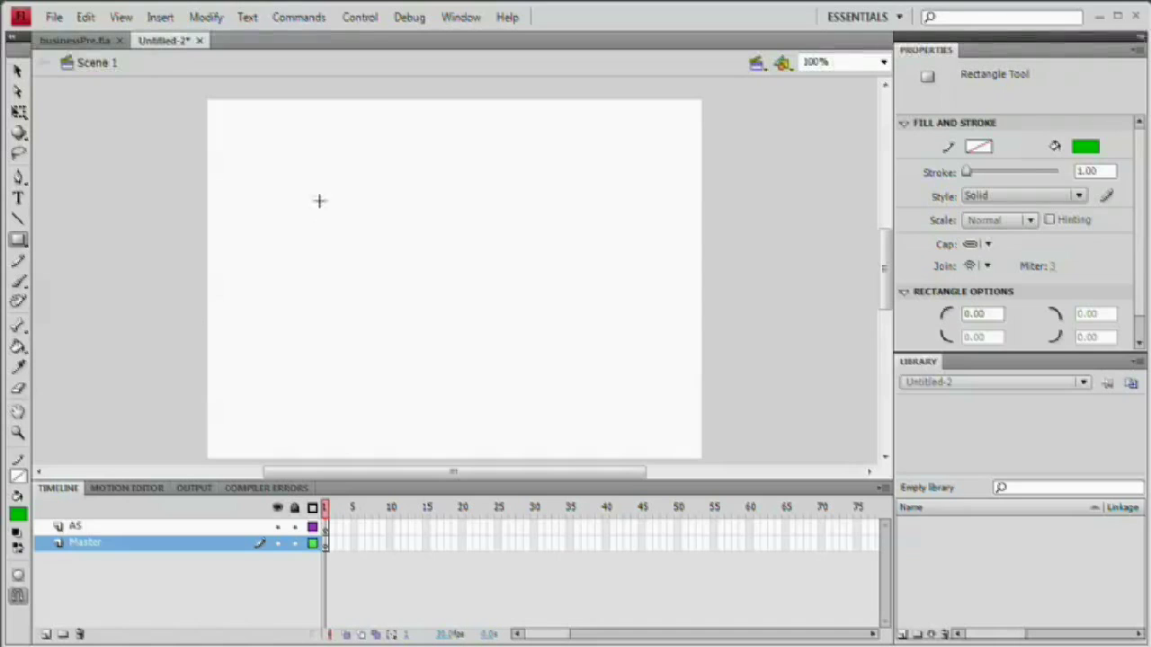
pyautogui.moveTo(314, 223); pyautogui.dragTo(623, 387)
pyautogui.click(17, 70)
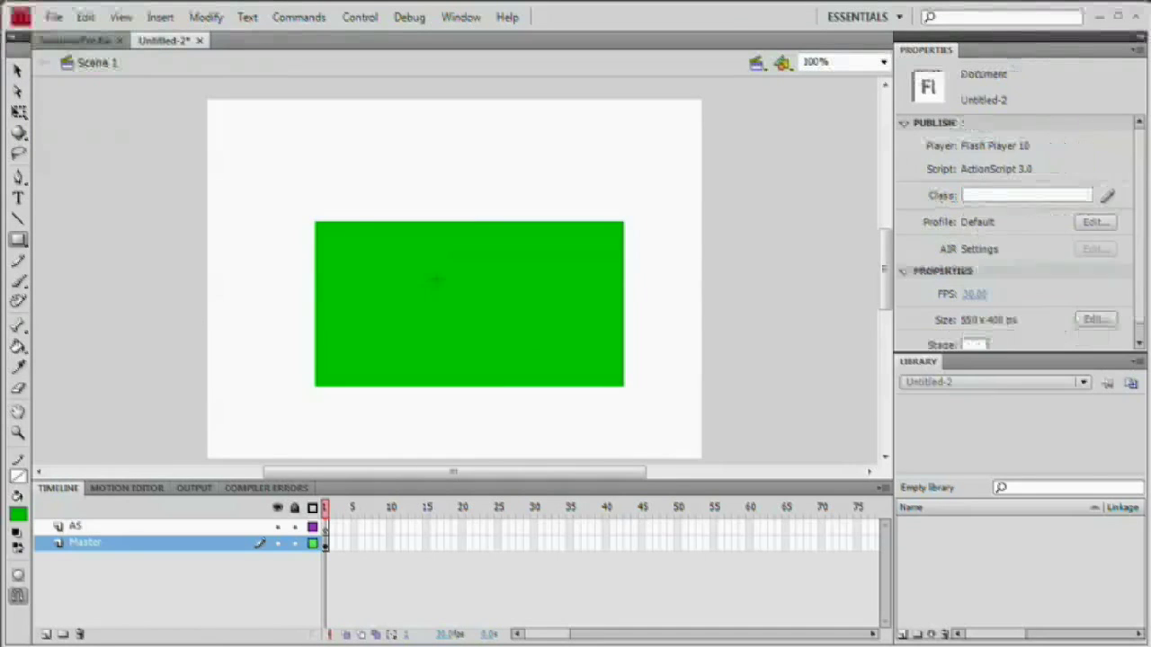
pyautogui.click(511, 321)
pyautogui.moveTo(529, 336); pyautogui.dragTo(518, 322)
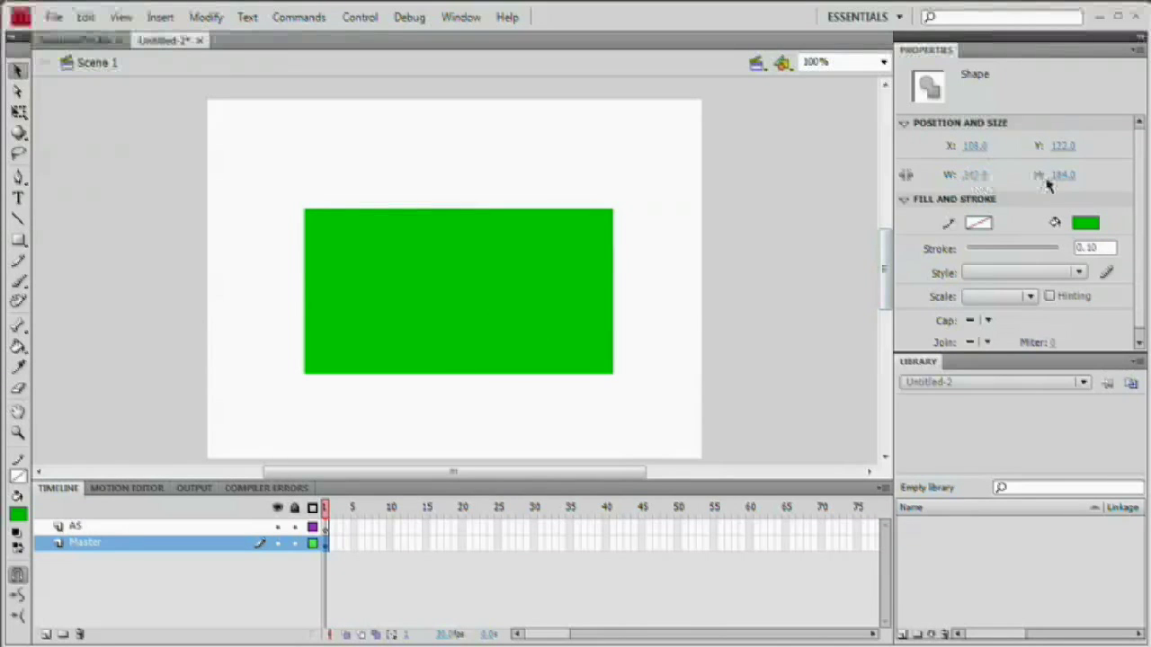
# Set the green rectangle's width to 350 px and its height to 200 px
pyautogui.click(976, 175)
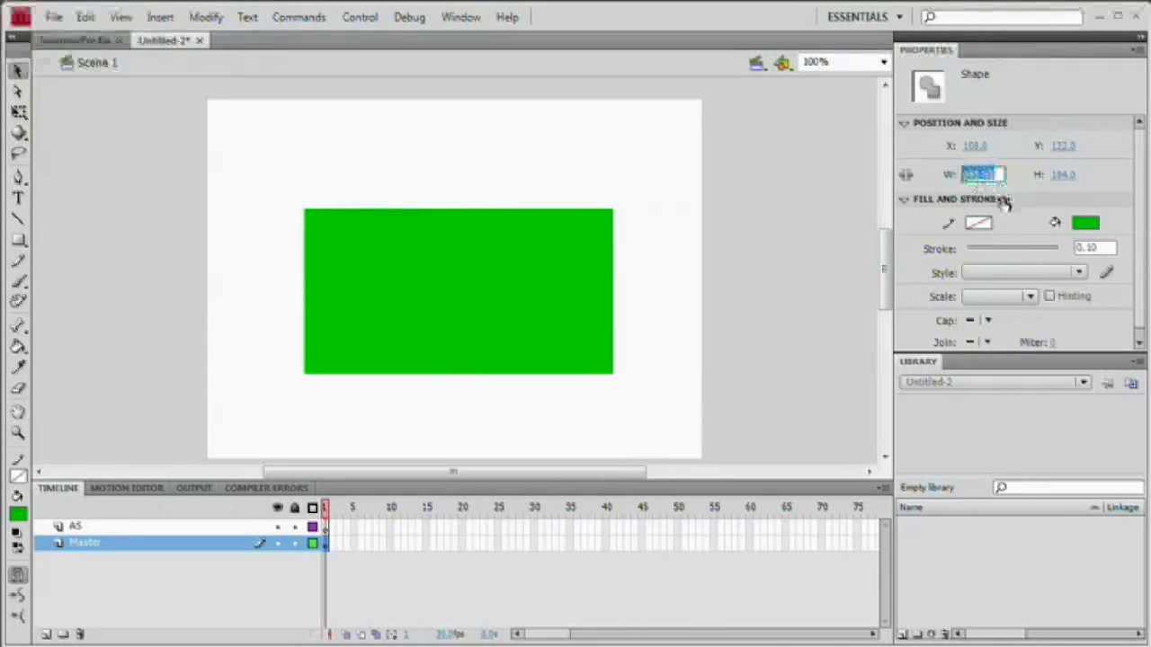
pyautogui.write('25')
pyautogui.press('BackSpace')
pyautogui.press('BackSpace')
pyautogui.press('BackSpace')
pyautogui.write('350')
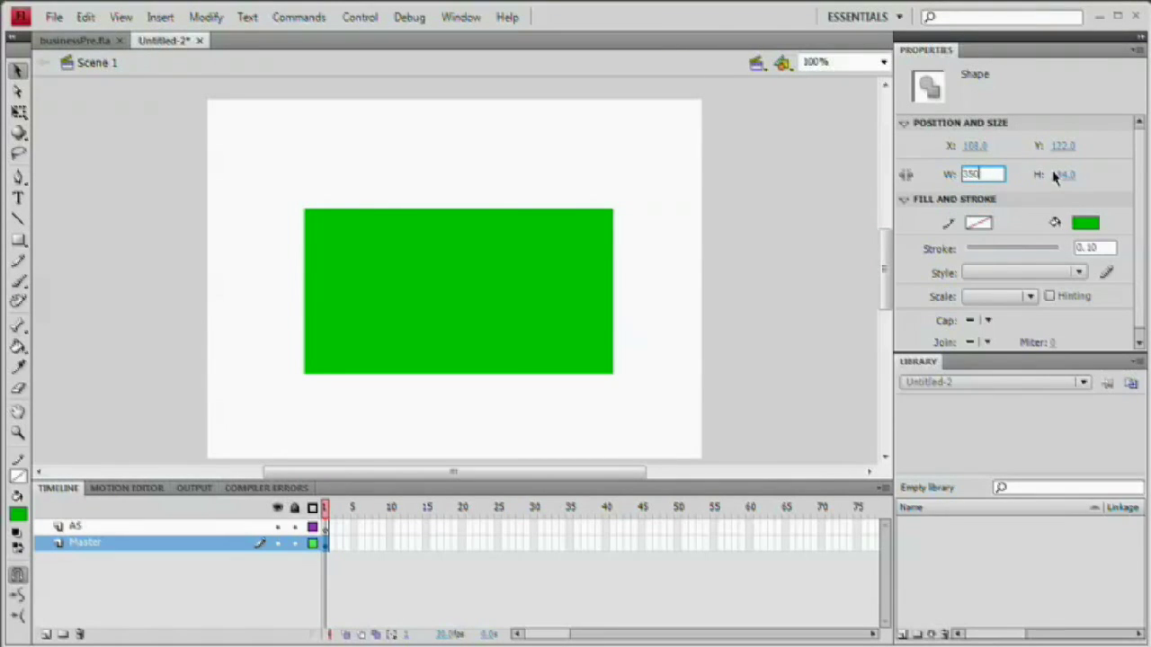
pyautogui.press('Tab')
pyautogui.write('200')
pyautogui.press('Return')
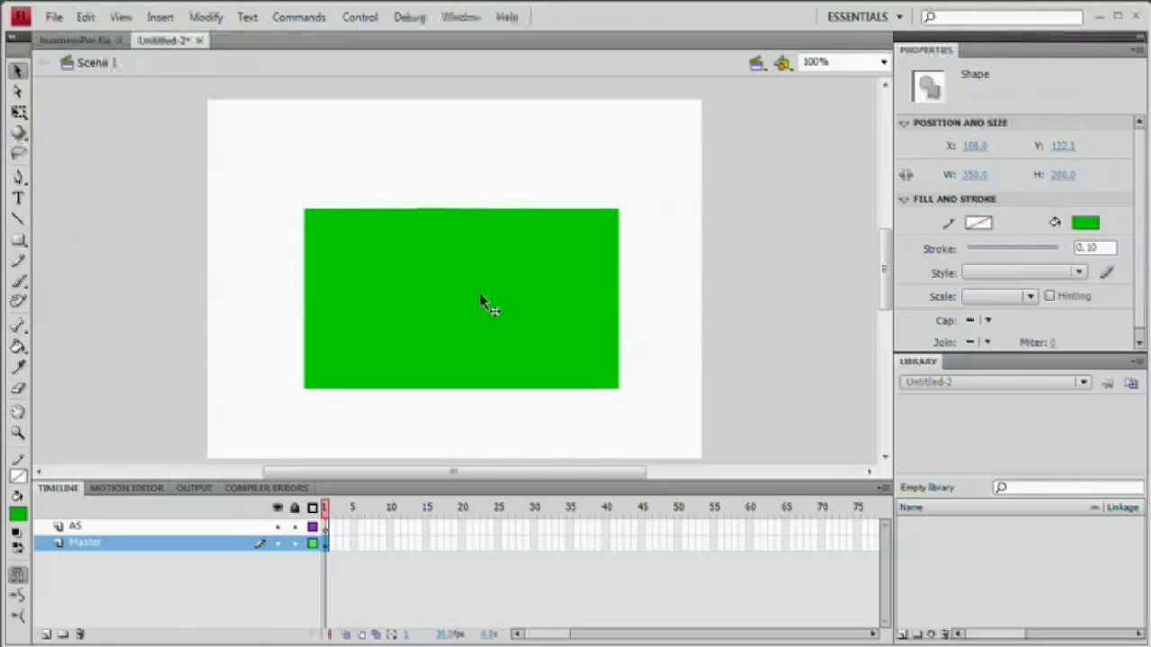
# Nudge the green rectangle upward on the stage to a Y position of about 104
pyautogui.press('Up')
pyautogui.press('Up')
pyautogui.press('Up')
pyautogui.press('Up')
pyautogui.press('Up')
pyautogui.press('Up')
pyautogui.press('Up')
pyautogui.press('Up')
pyautogui.press('Up')
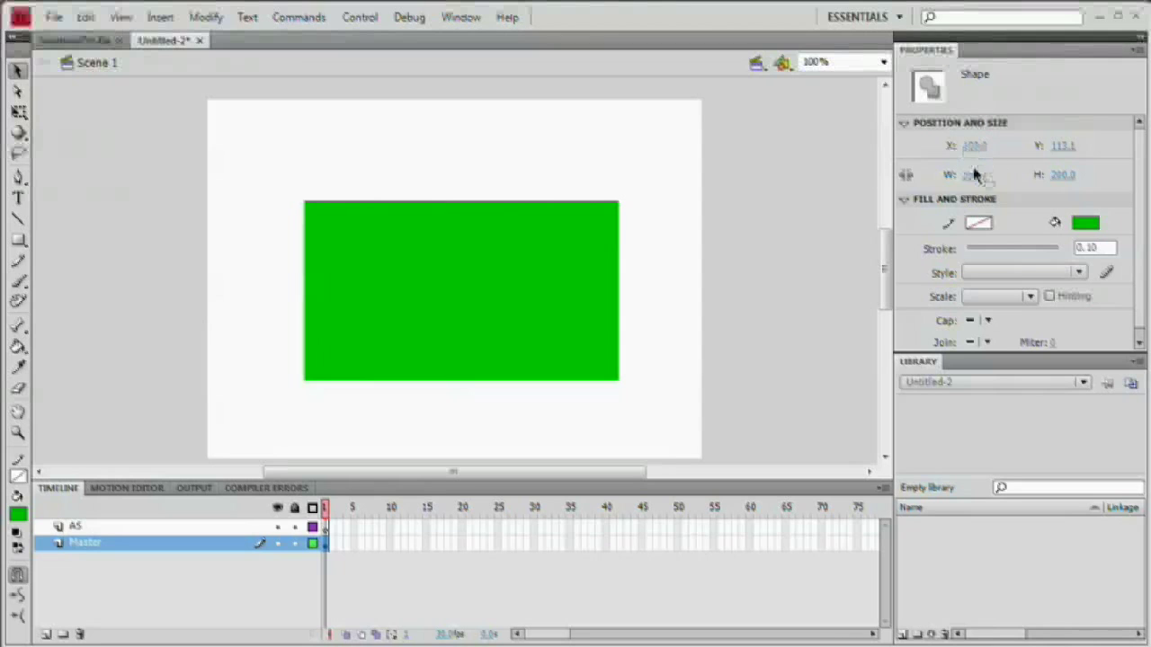
pyautogui.press('Up')
pyautogui.press('Up')
pyautogui.press('Up')
pyautogui.press('Up')
pyautogui.press('Up')
pyautogui.press('Up')
pyautogui.press('Up')
pyautogui.press('Up')
pyautogui.press('Up')
pyautogui.press('Up')
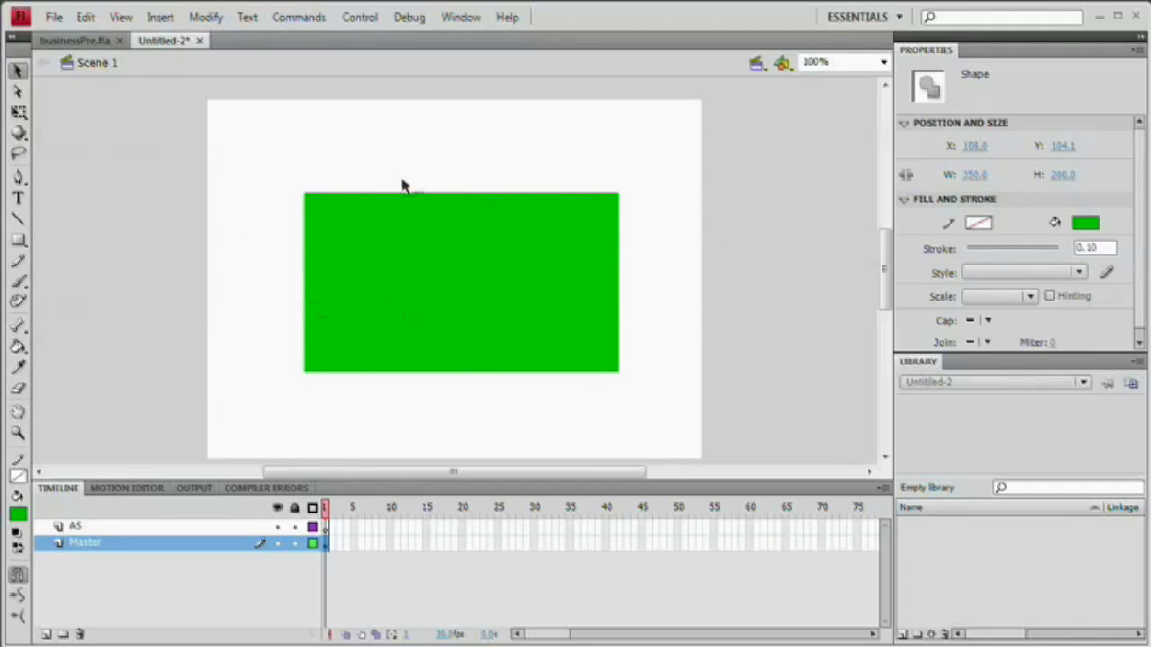
# Convert the green rectangle into a Movie Clip symbol named mcMaster
pyautogui.press('F8')
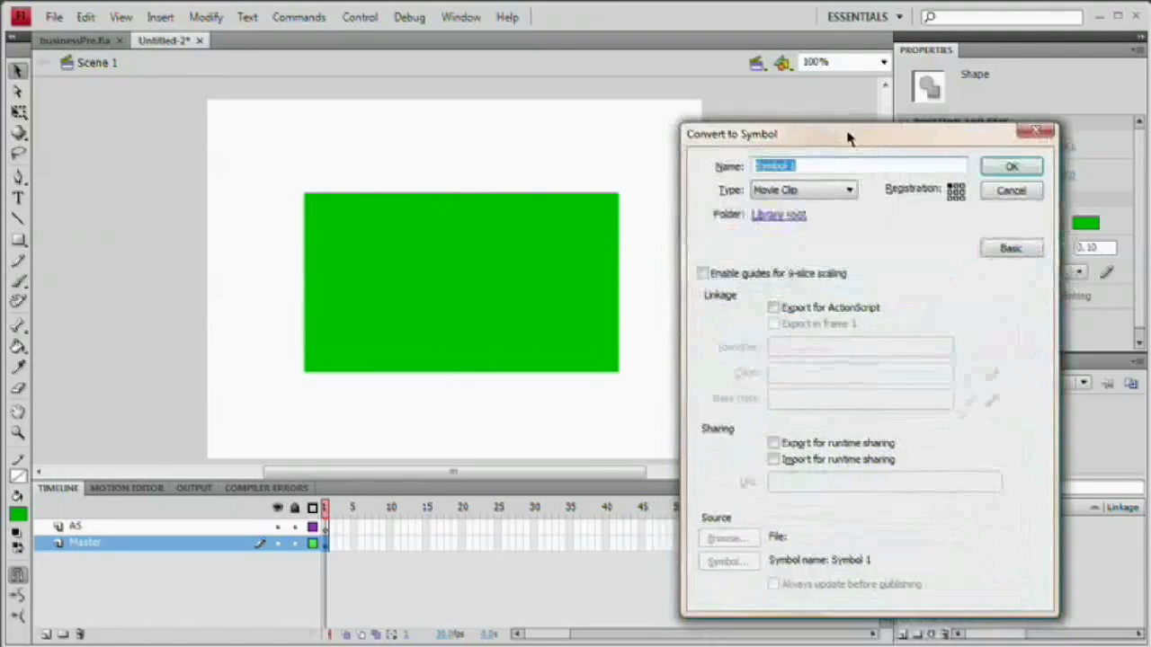
pyautogui.moveTo(810, 144); pyautogui.dragTo(634, 140)
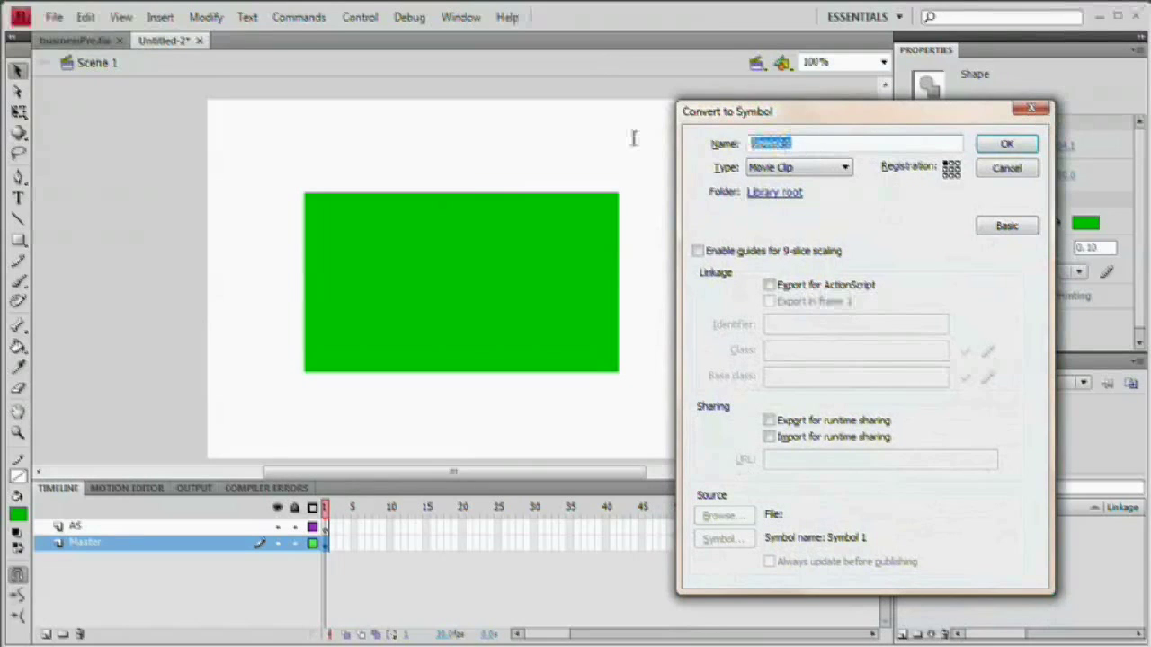
pyautogui.write('mcMaster')
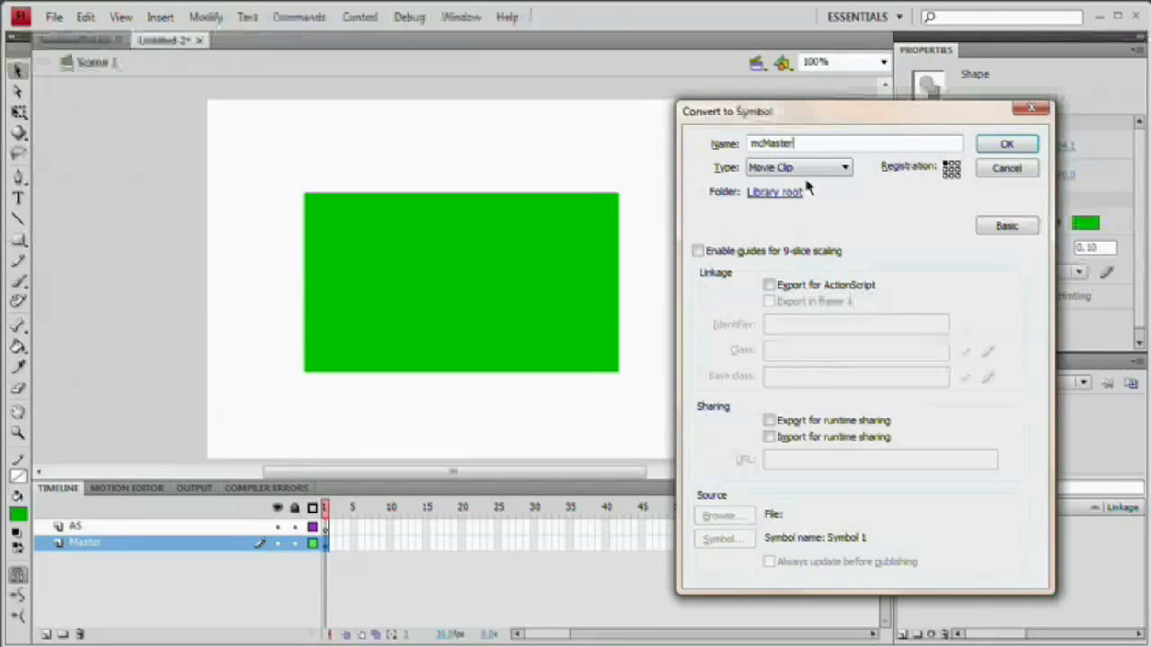
pyautogui.click(813, 167)
pyautogui.click(801, 186)
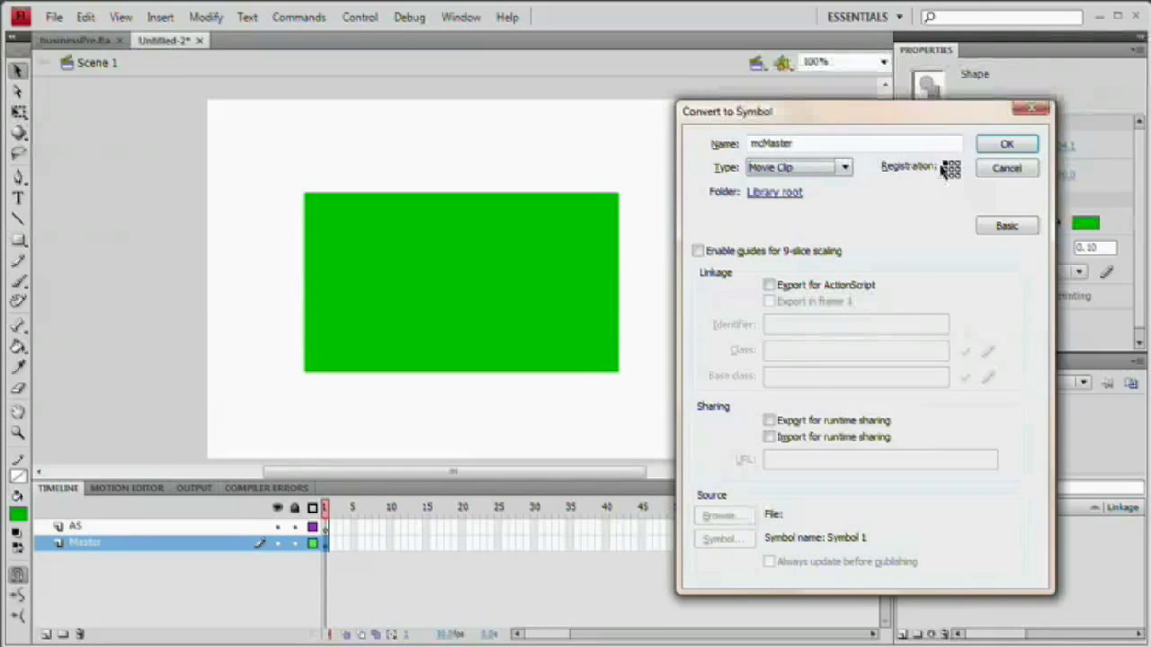
pyautogui.click(1008, 144)
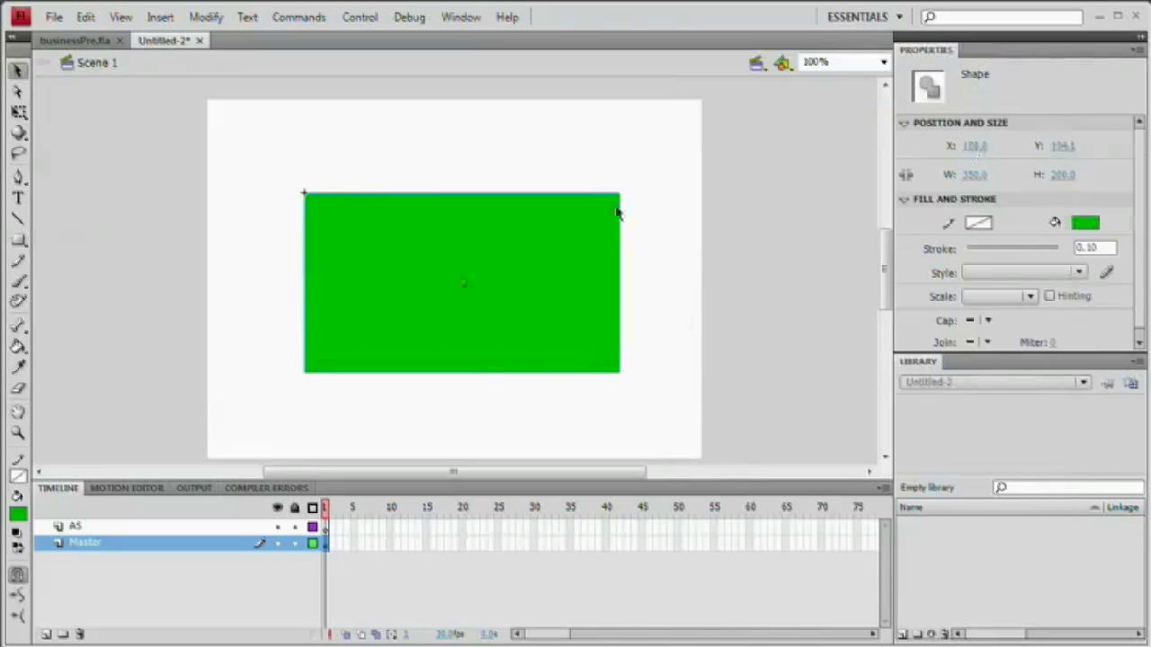
# Inside mcMaster, convert the rectangle shape into a nested Movie Clip symbol named mcMasterInner
pyautogui.doubleClick(454, 284)
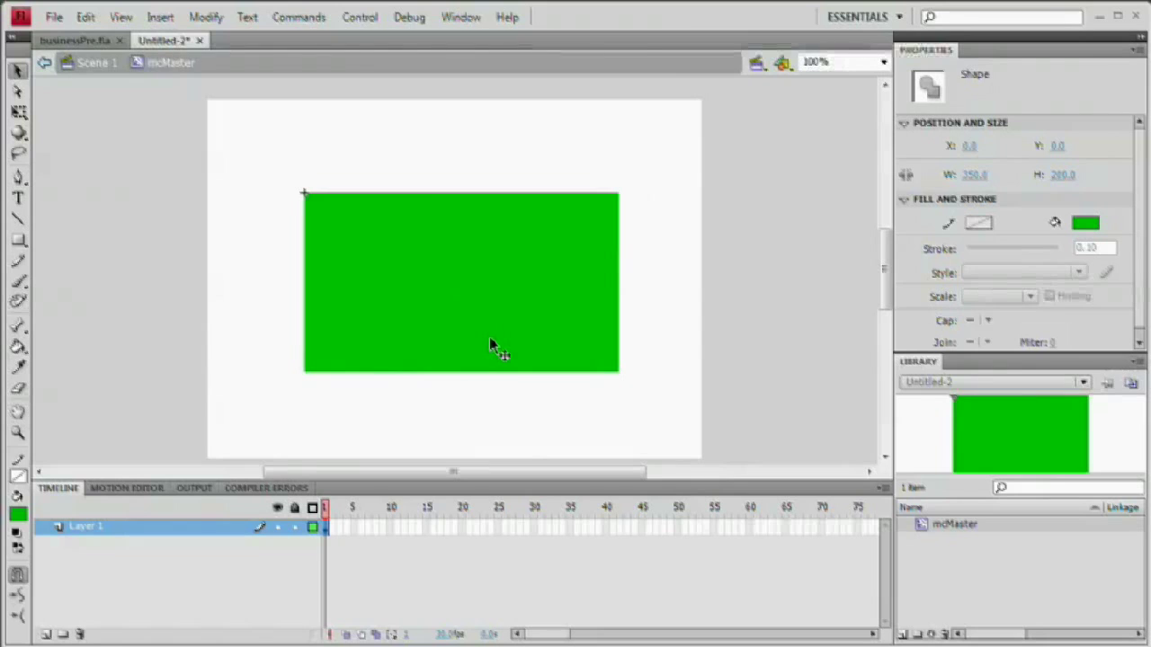
pyautogui.press('F8')
pyautogui.moveTo(804, 296); pyautogui.dragTo(807, 120)
pyautogui.write('mcMasterInner')
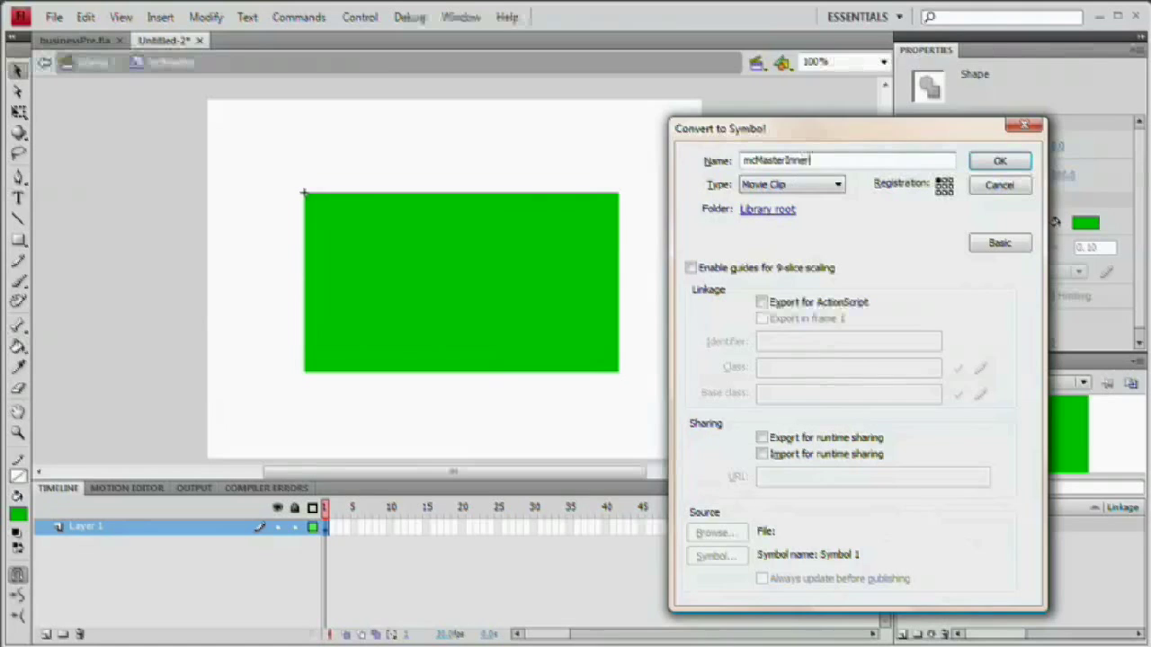
pyautogui.press('Return')
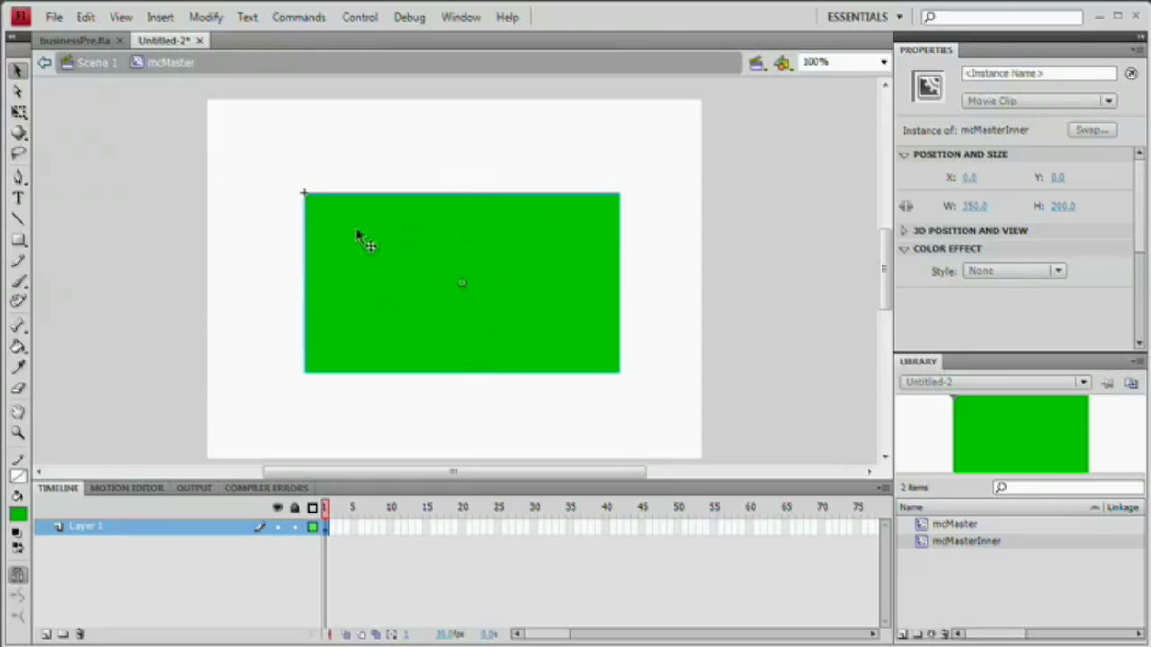
# Inside mcMasterInner, add a new layer and place it below the rectangle's layer
pyautogui.doubleClick(515, 267)
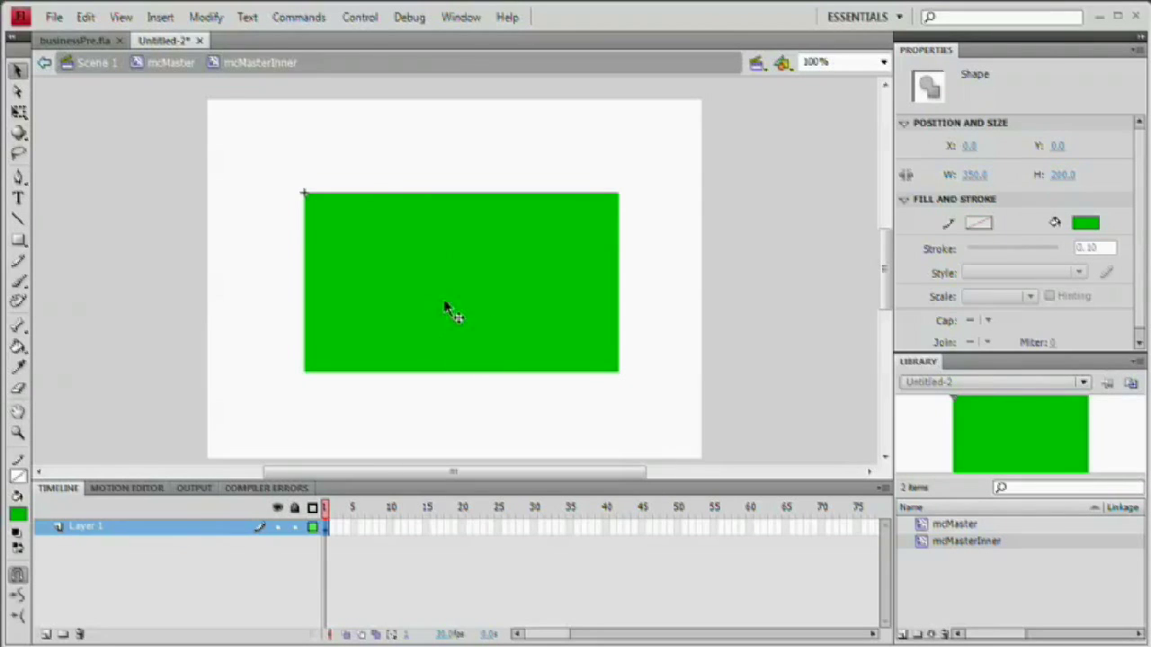
pyautogui.click(47, 636)
pyautogui.moveTo(99, 529); pyautogui.dragTo(103, 561)
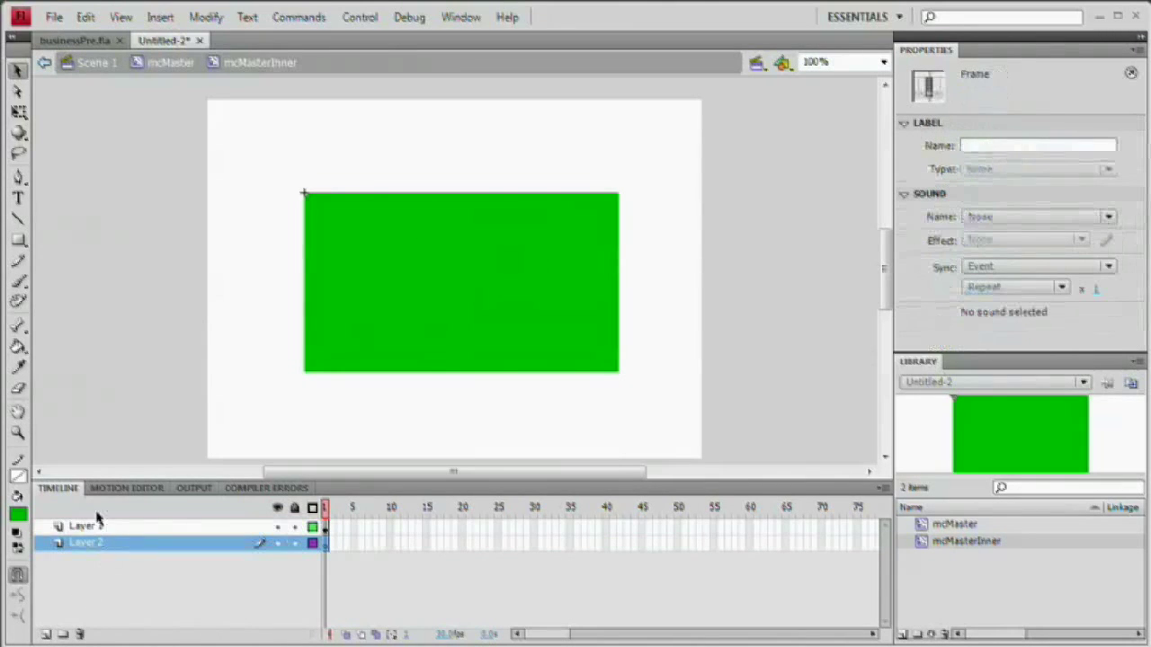
# Rename the green rectangle's layer to Mask and the empty layer below it to Bg
pyautogui.click(347, 311)
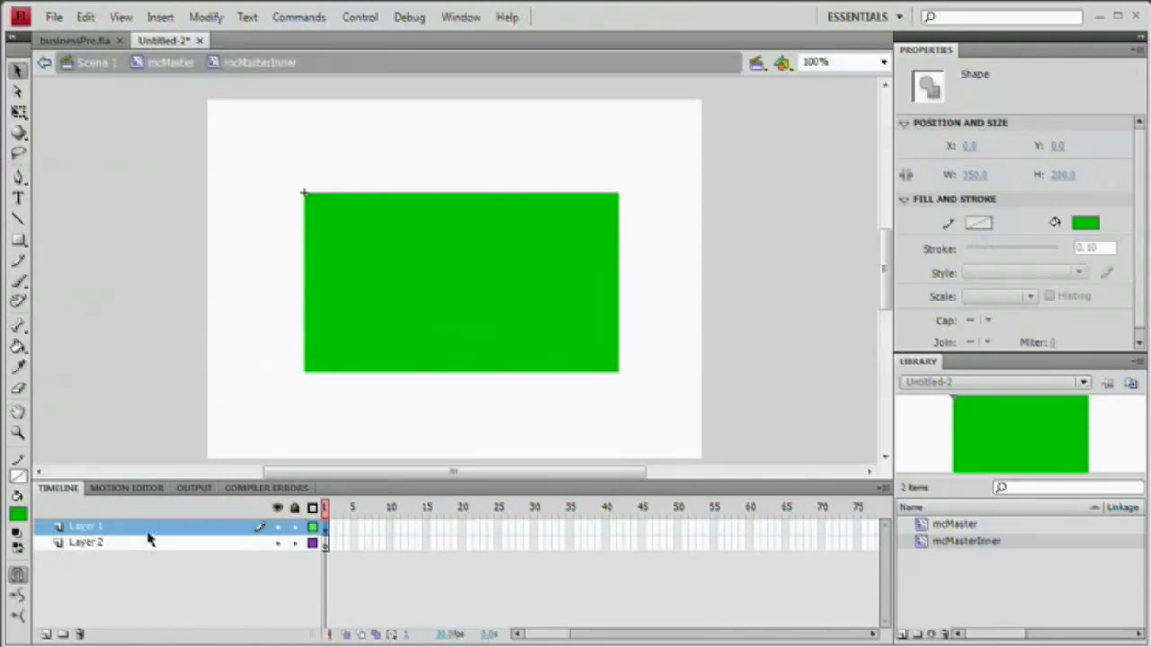
pyautogui.doubleClick(90, 528)
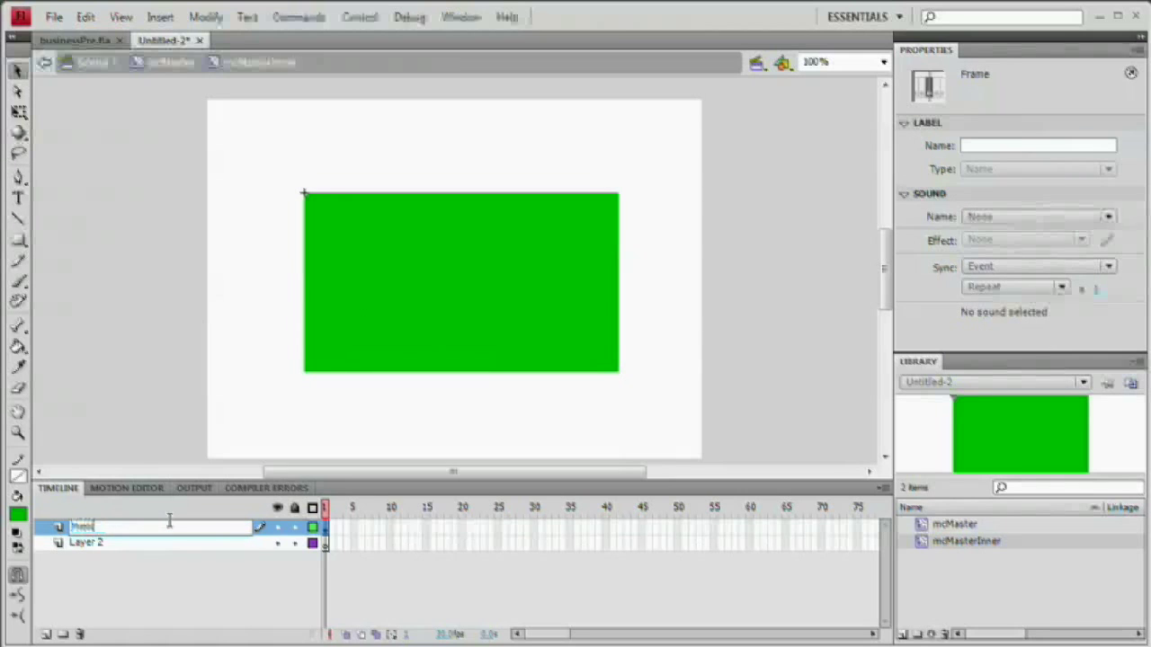
pyautogui.write('Mask')
pyautogui.press('Return')
pyautogui.doubleClick(100, 544)
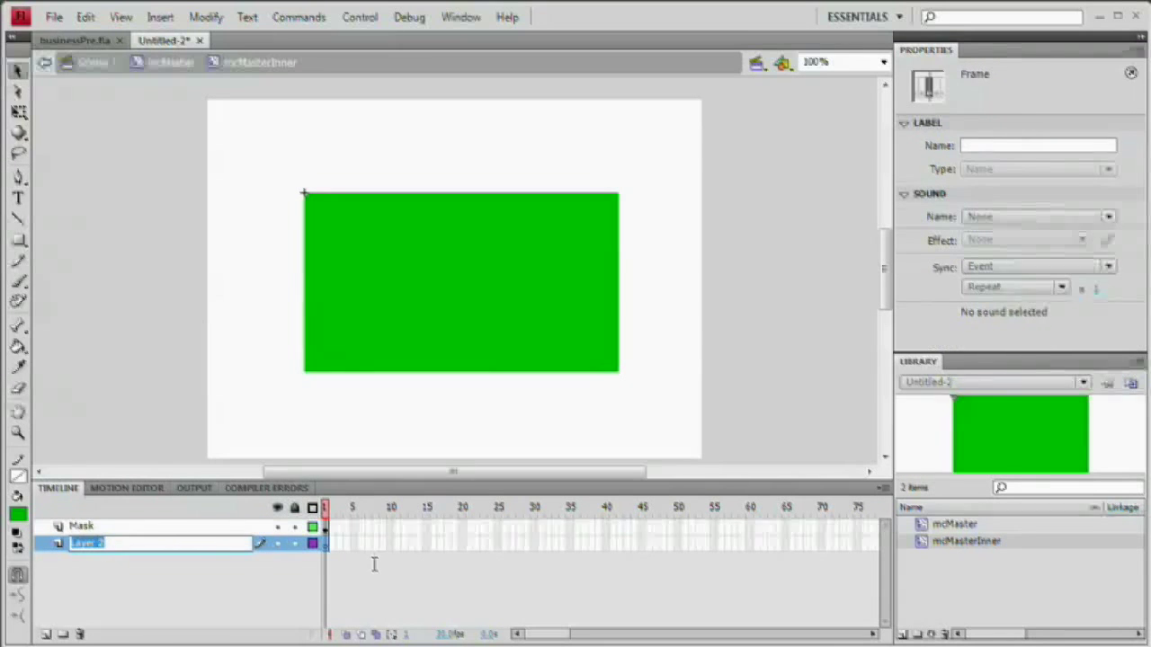
pyautogui.write('Bg')
pyautogui.press('Return')
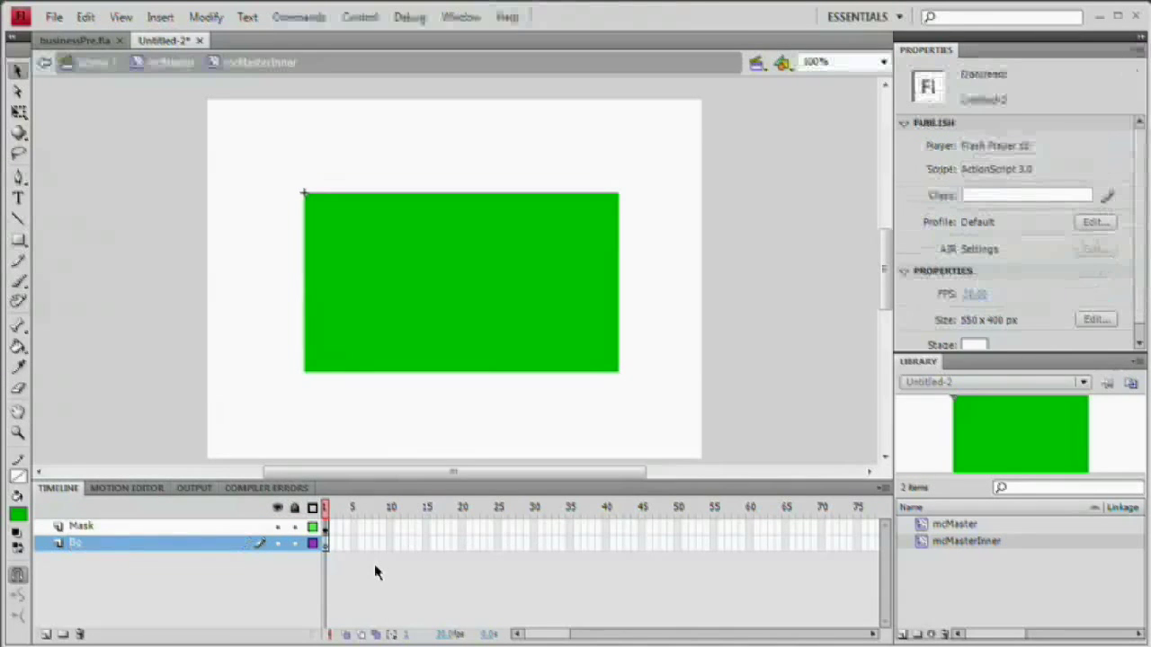
# Convert the Mask layer into a mask layer that masks the Bg layer
pyautogui.click(129, 532)
pyautogui.moveTo(215, 478); pyautogui.dragTo(221, 242)
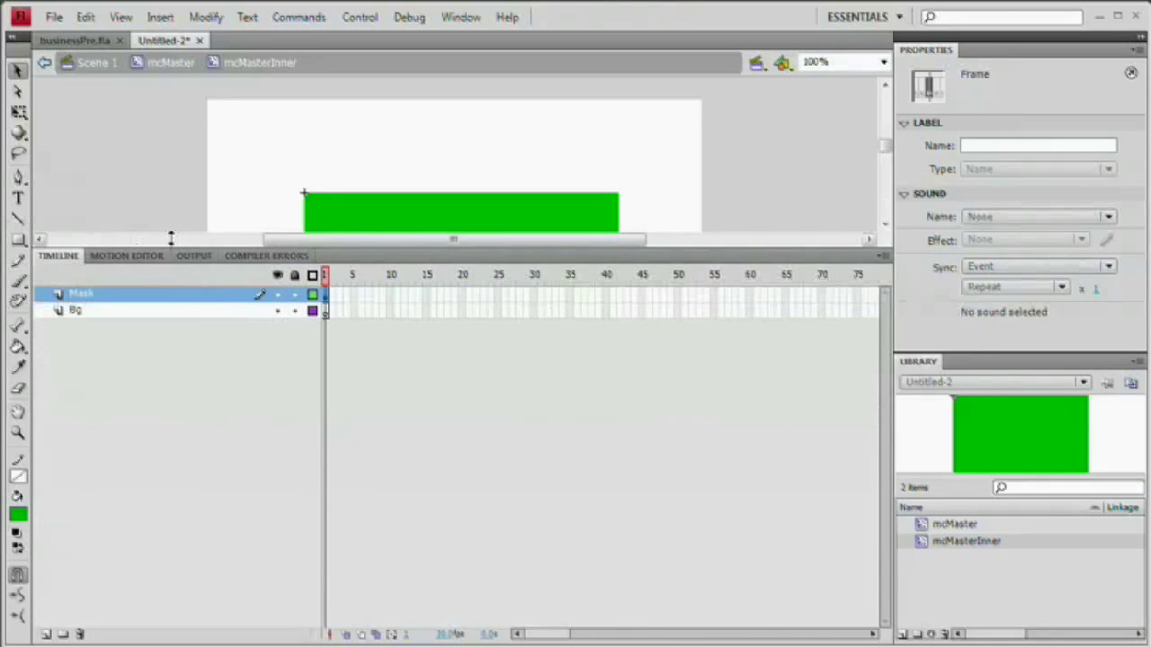
pyautogui.rightClick(141, 295)
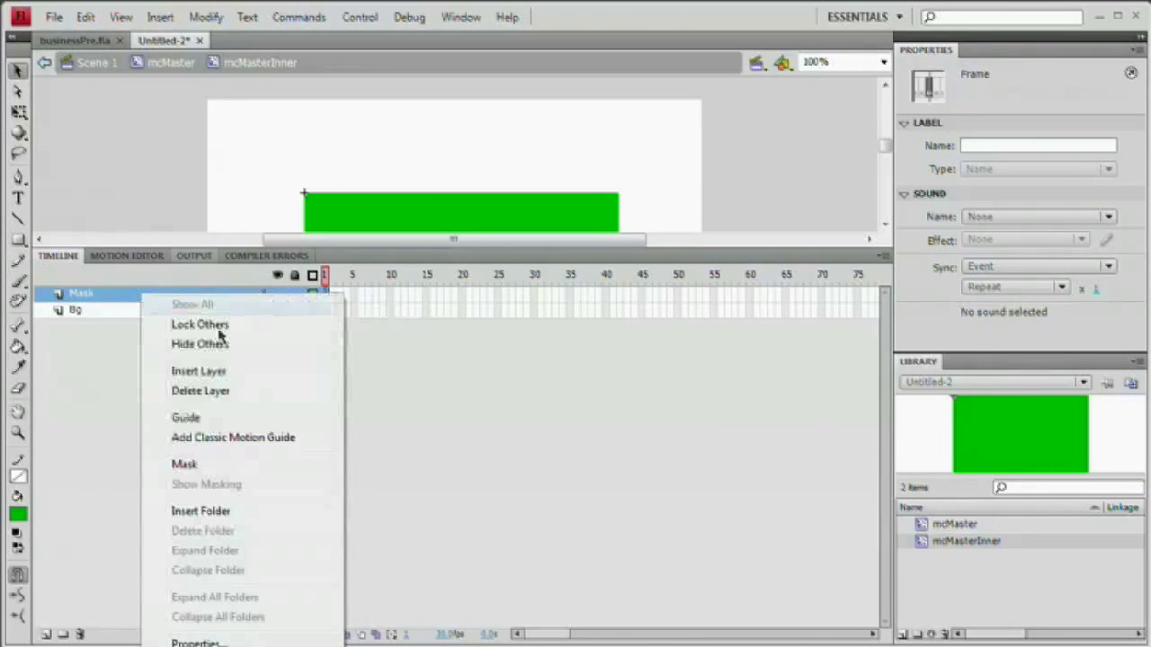
pyautogui.click(196, 464)
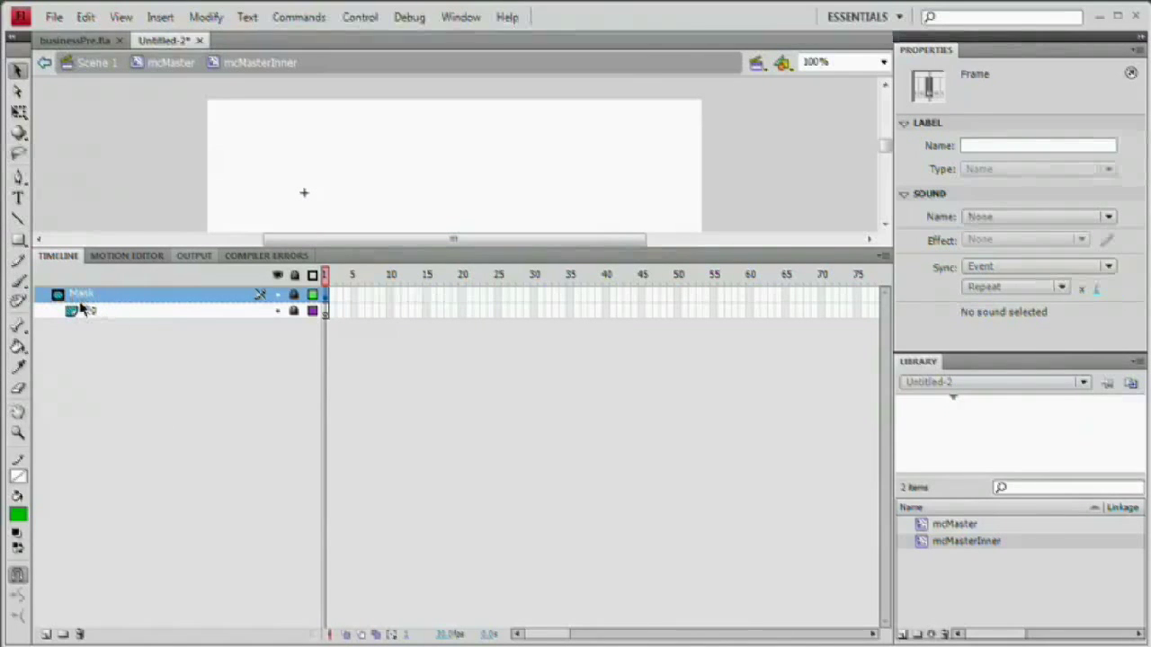
# Unlock the Bg layer and import Bg.jpg from the businessCard folder in the file browser into the library
pyautogui.click(94, 312)
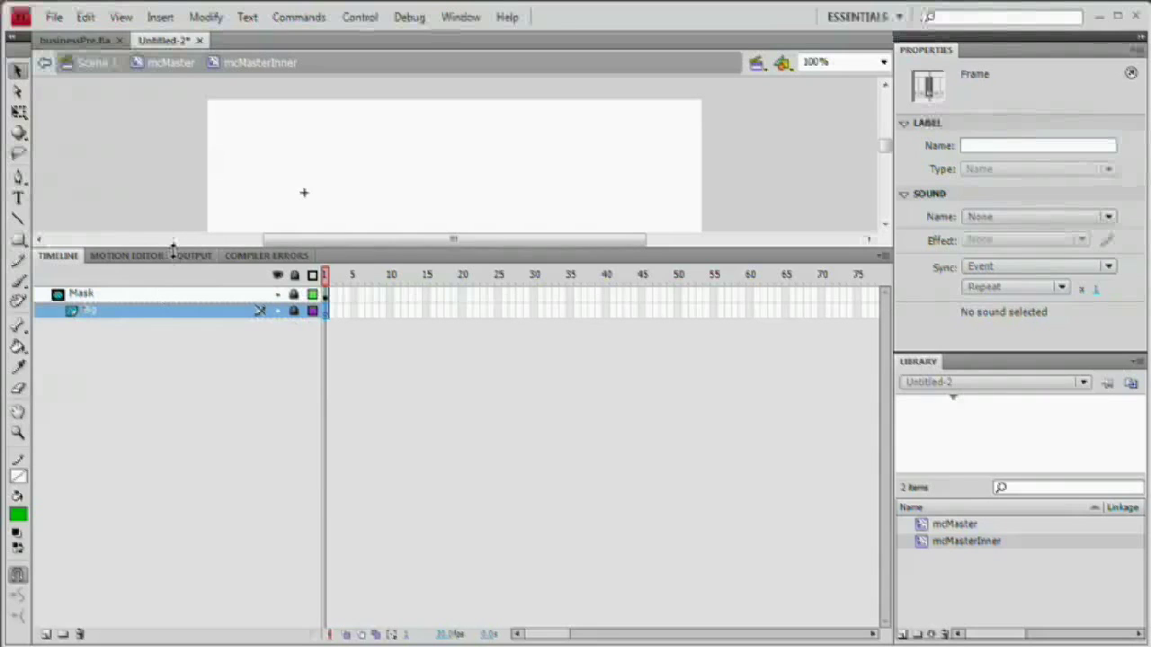
pyautogui.moveTo(171, 251); pyautogui.dragTo(149, 576)
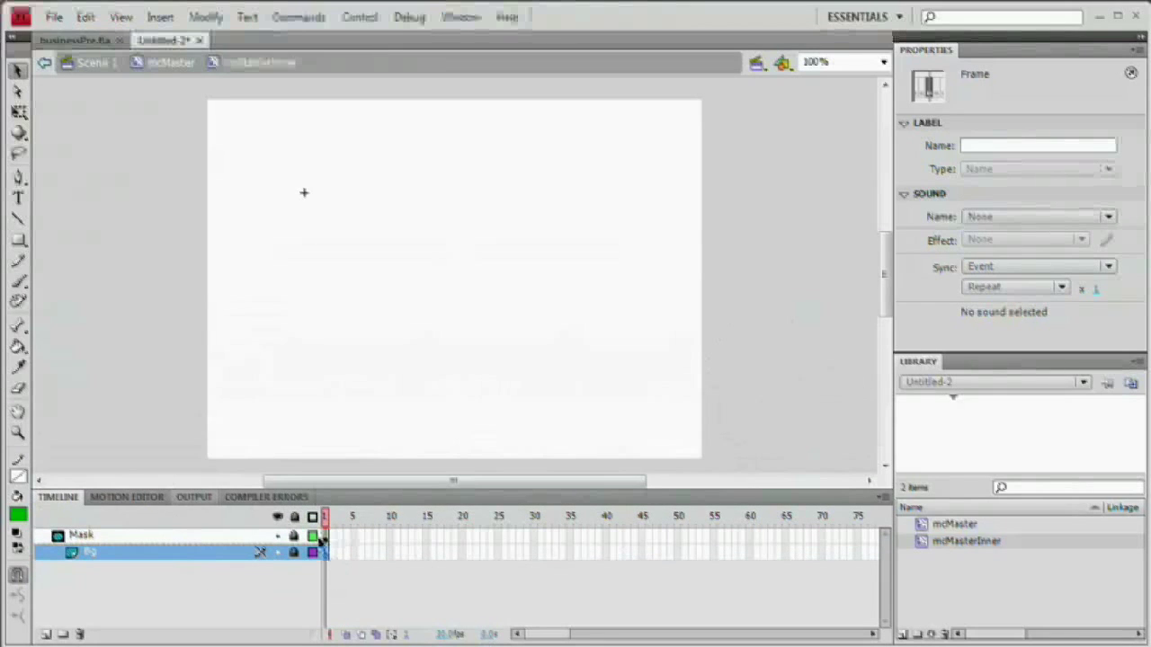
pyautogui.click(296, 553)
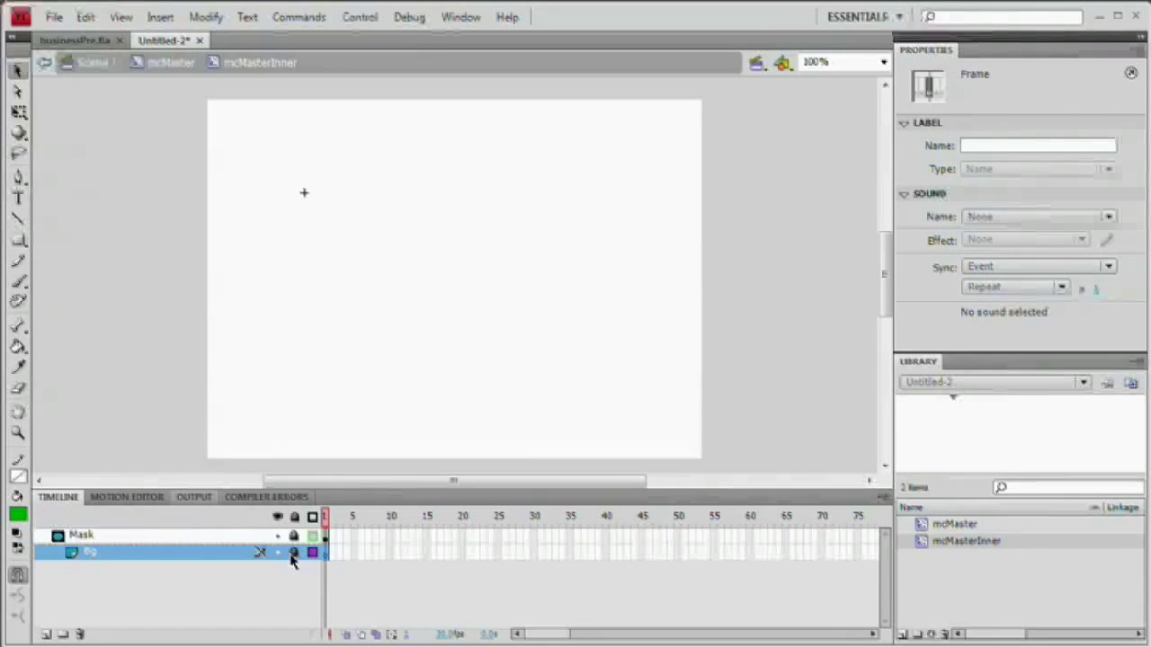
pyautogui.click(294, 553)
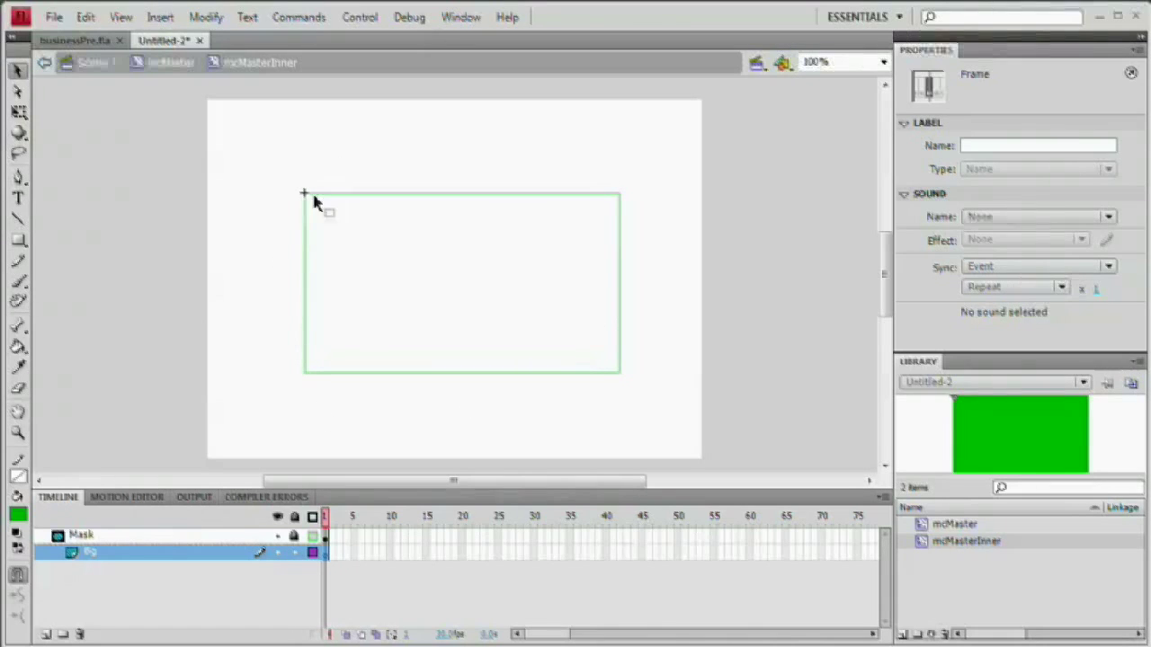
pyautogui.hotkey('ctrl', 'Return')
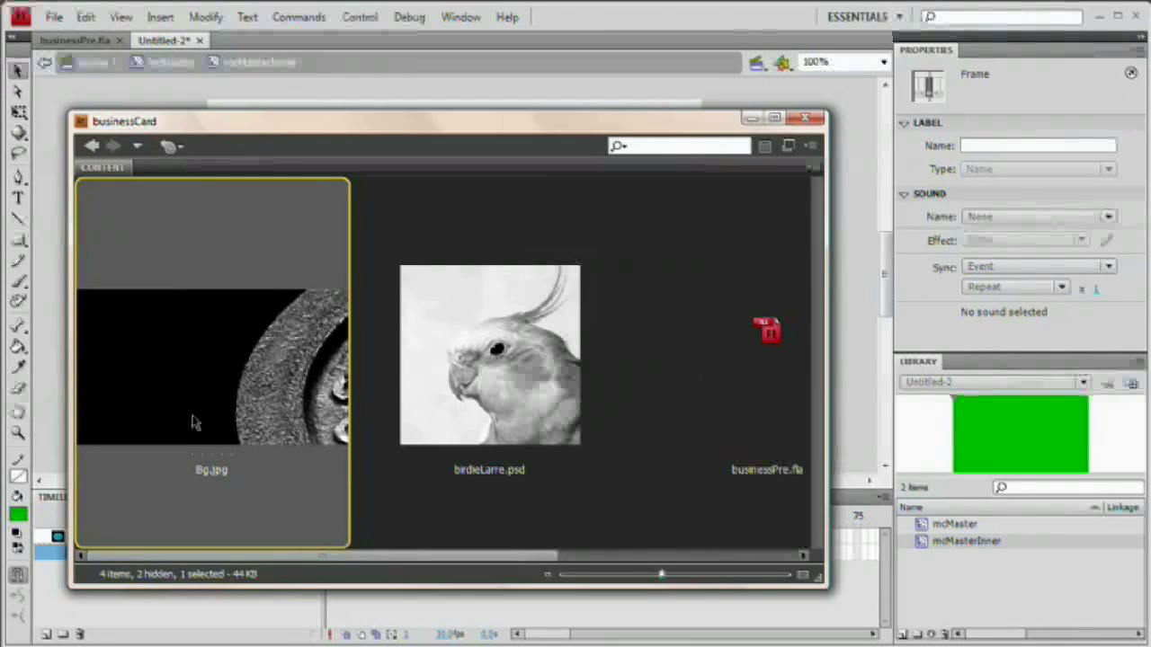
pyautogui.moveTo(213, 422); pyautogui.dragTo(936, 583)
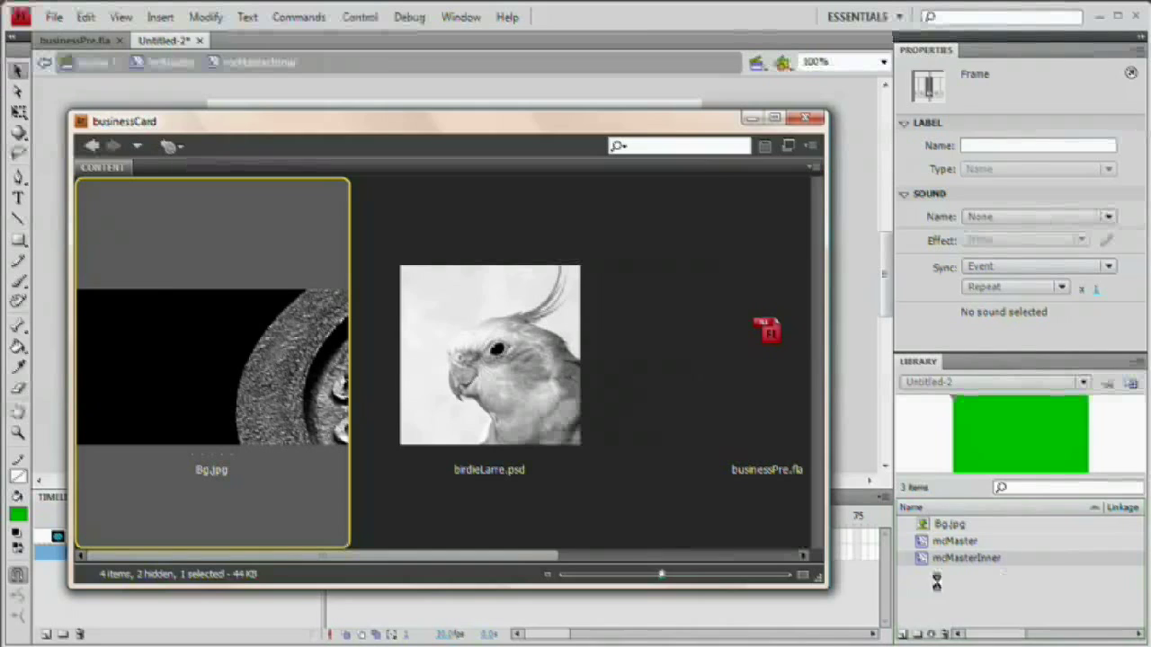
# Place the Bg.jpg bitmap on the Bg layer and set its position to X 0, Y 0
pyautogui.click(939, 528)
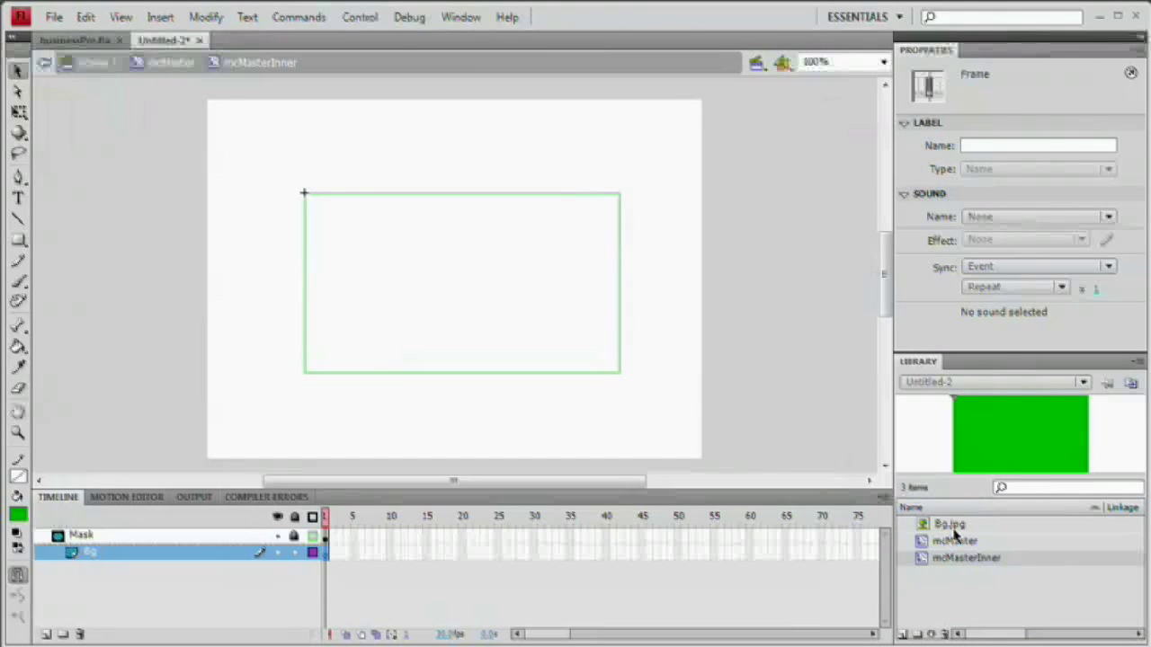
pyautogui.moveTo(951, 528); pyautogui.dragTo(457, 292)
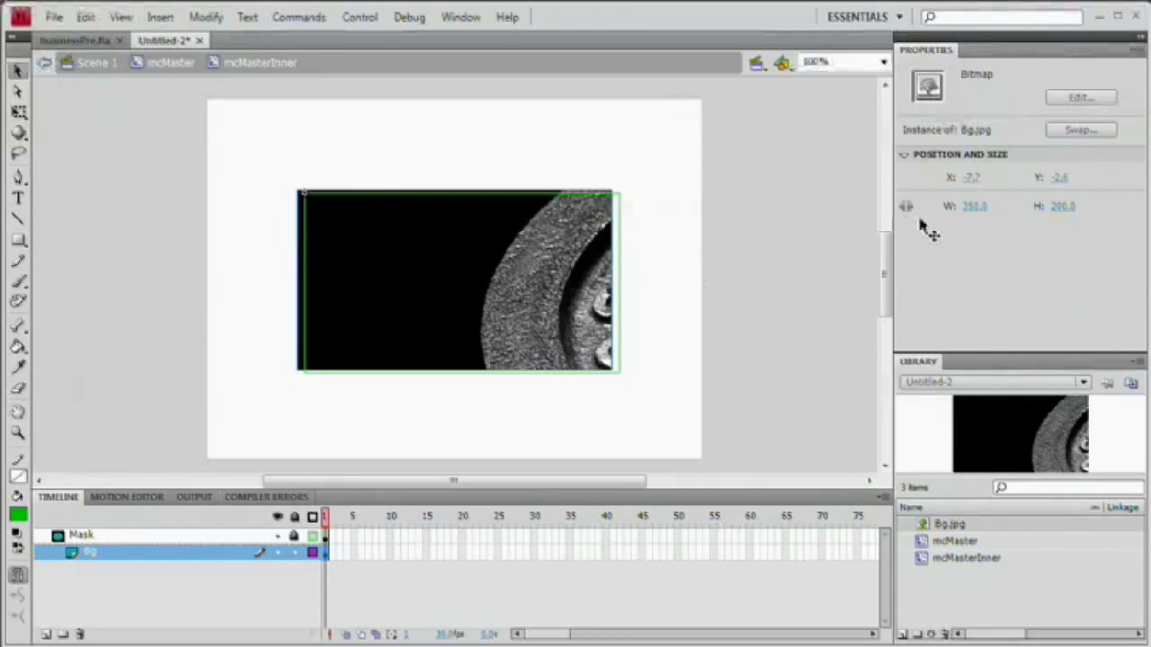
pyautogui.click(975, 178)
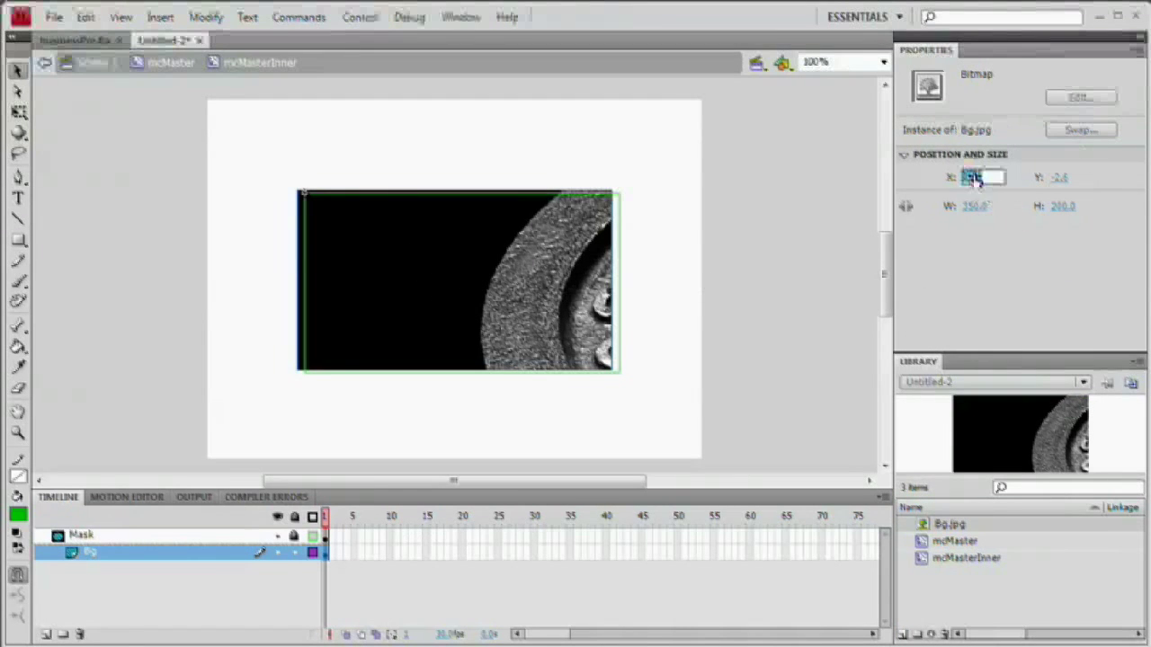
pyautogui.write('0')
pyautogui.click(1065, 178)
pyautogui.write('0')
pyautogui.press('Tab')
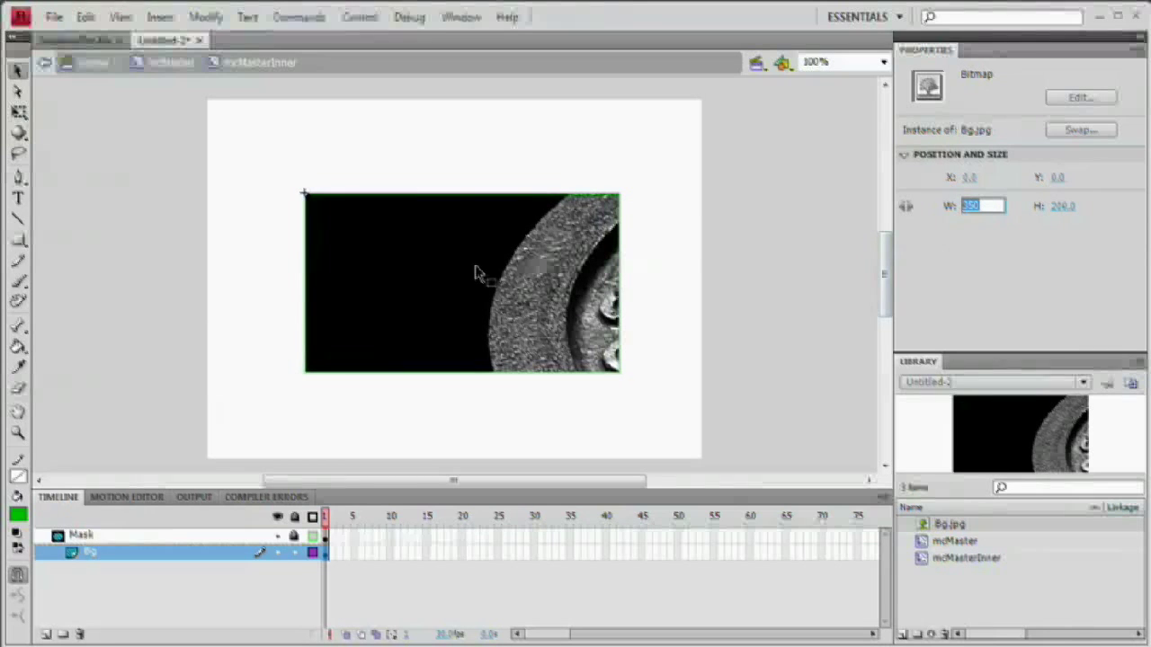
# Lock the Bg layer and test the movie to check the masked background, closing the preview when done
pyautogui.click(294, 552)
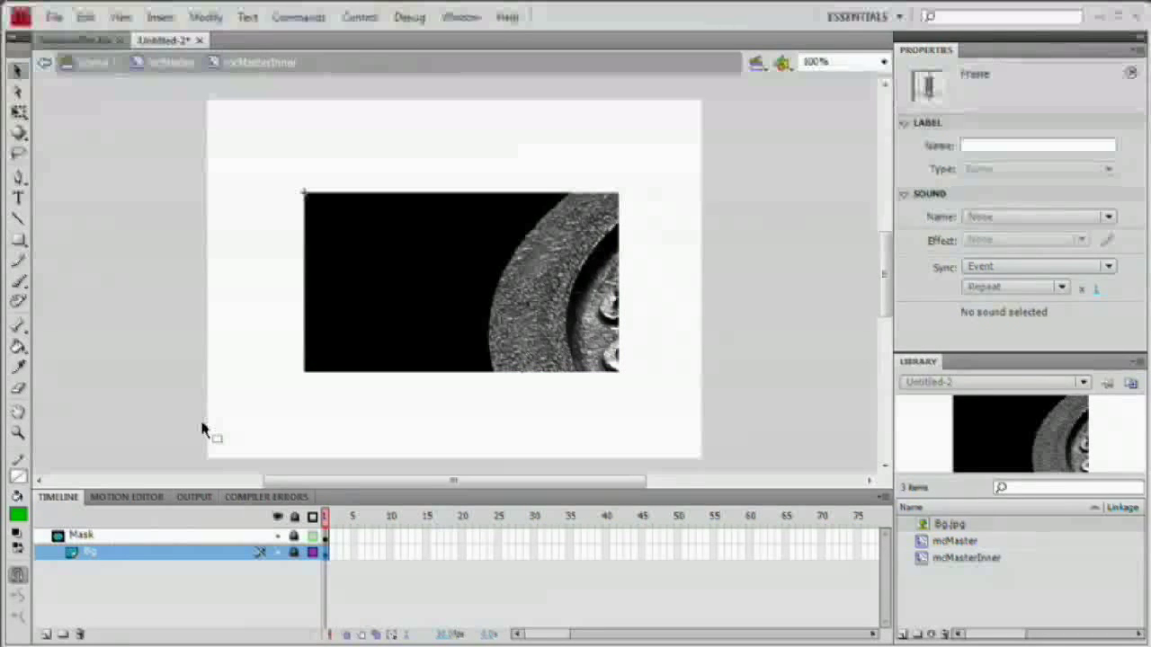
pyautogui.hotkey('ctrl', 'Return')
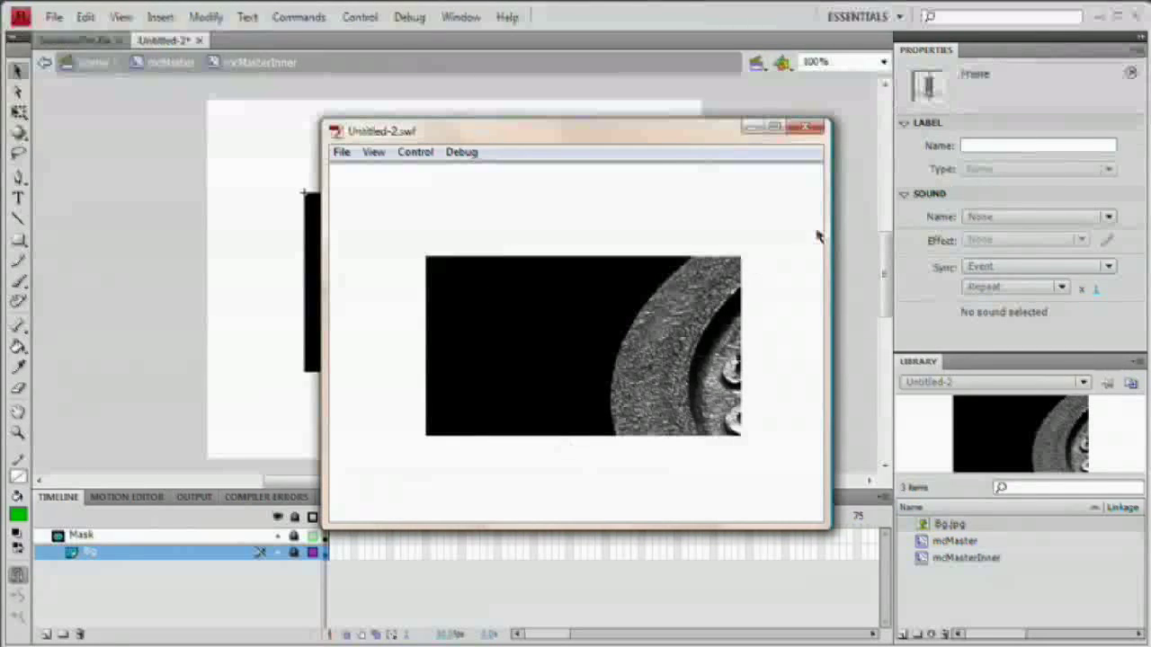
pyautogui.click(813, 132)
# Add a new layer above the existing Mask layer and name it Mask as well
pyautogui.click(137, 537)
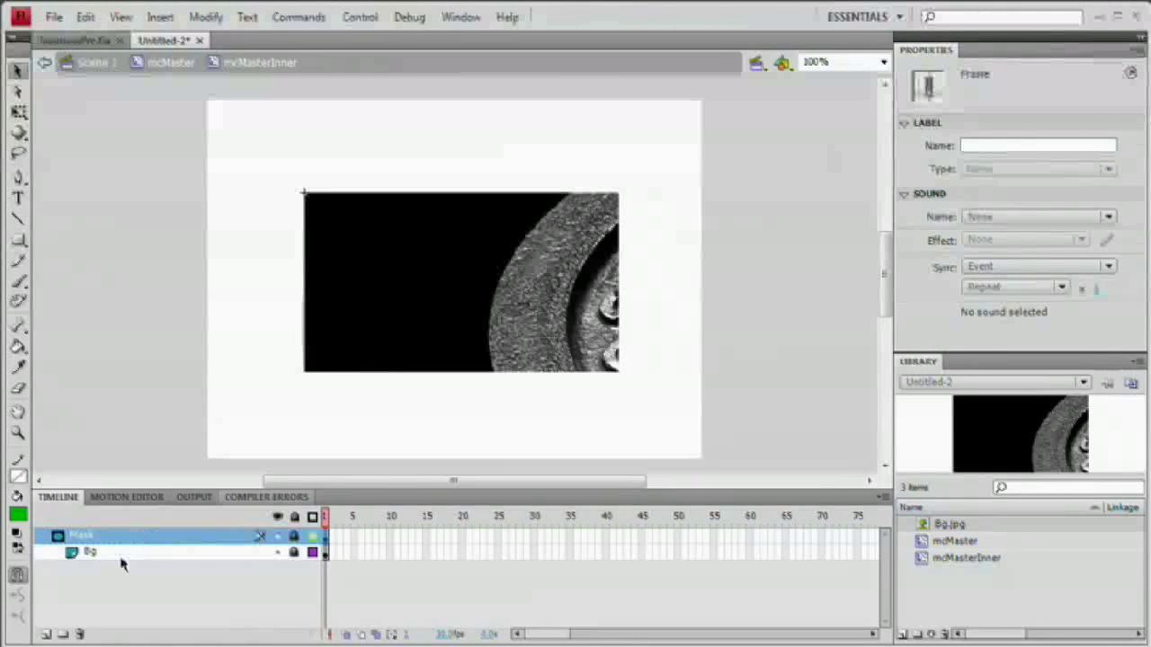
pyautogui.click(46, 634)
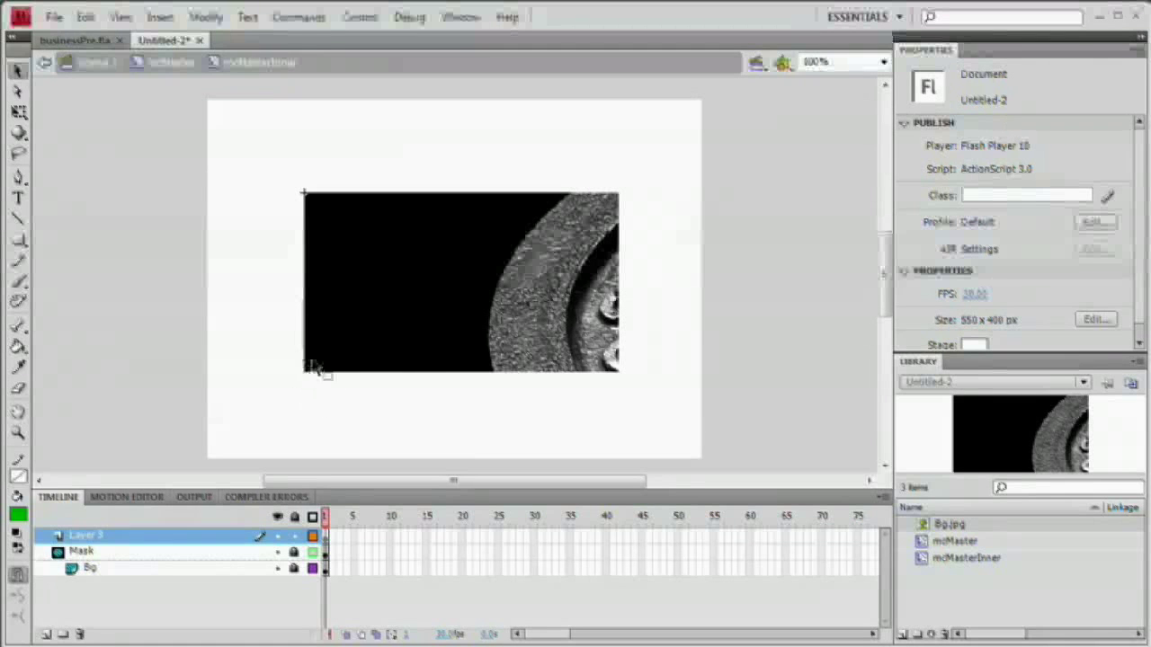
pyautogui.doubleClick(90, 536)
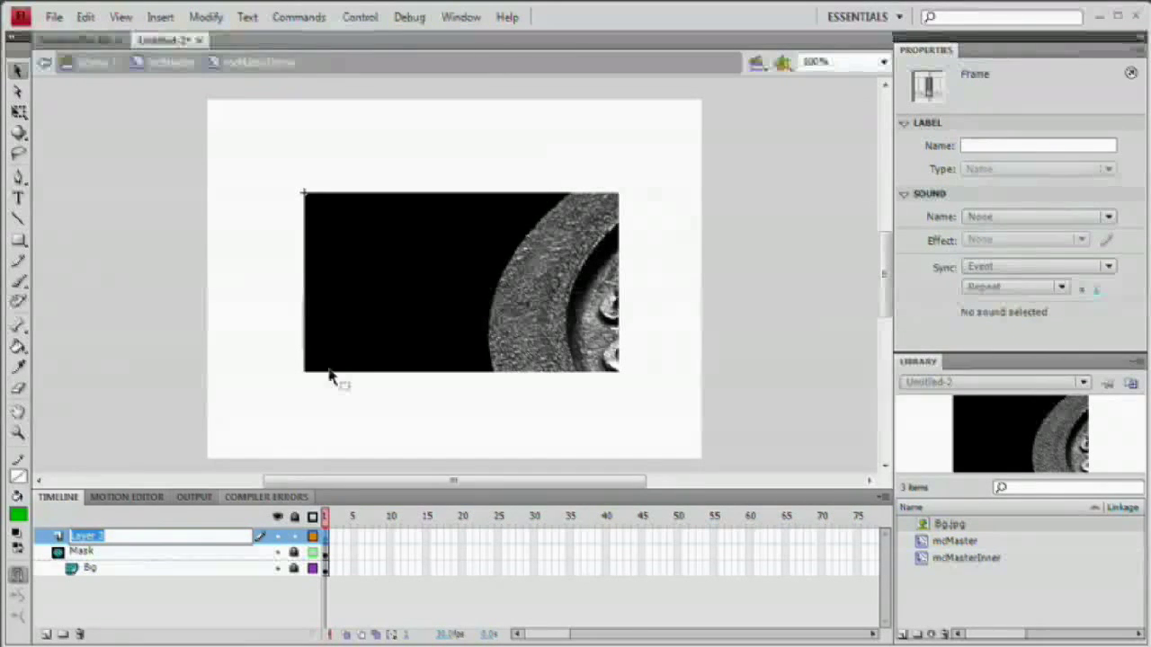
pyautogui.write('Mask')
pyautogui.press('Return')
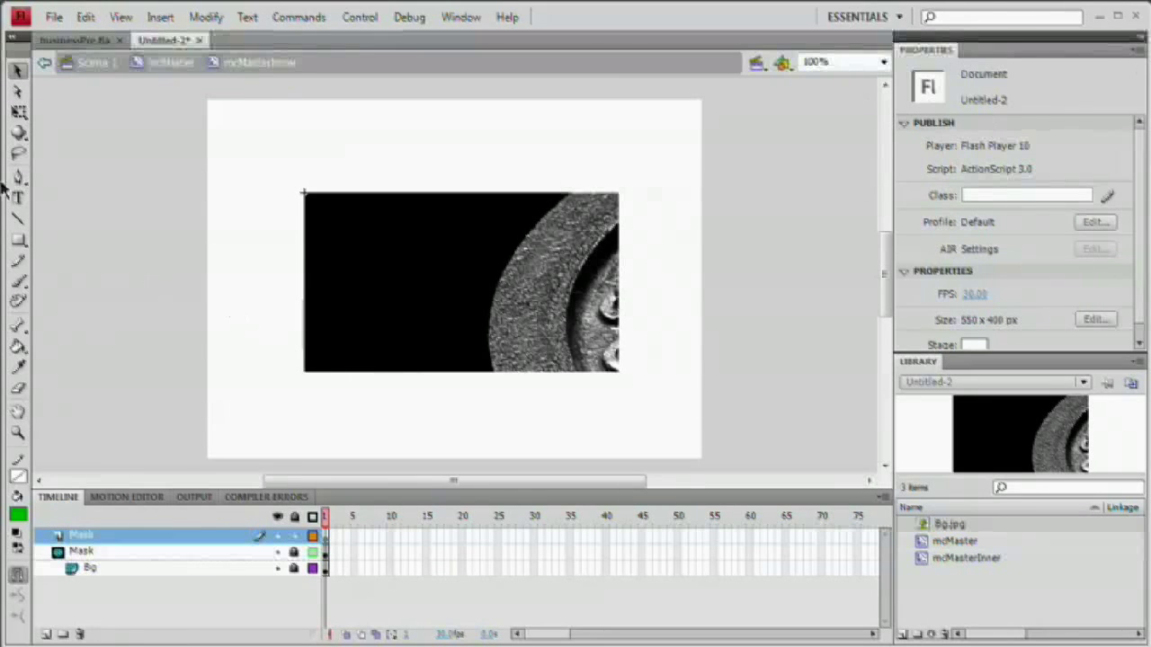
# Draw a green rectangle about 115 px wide and 97 px high over the black upper-left area of the card
pyautogui.click(18, 239)
pyautogui.moveTo(323, 212); pyautogui.dragTo(428, 299)
pyautogui.press('v')
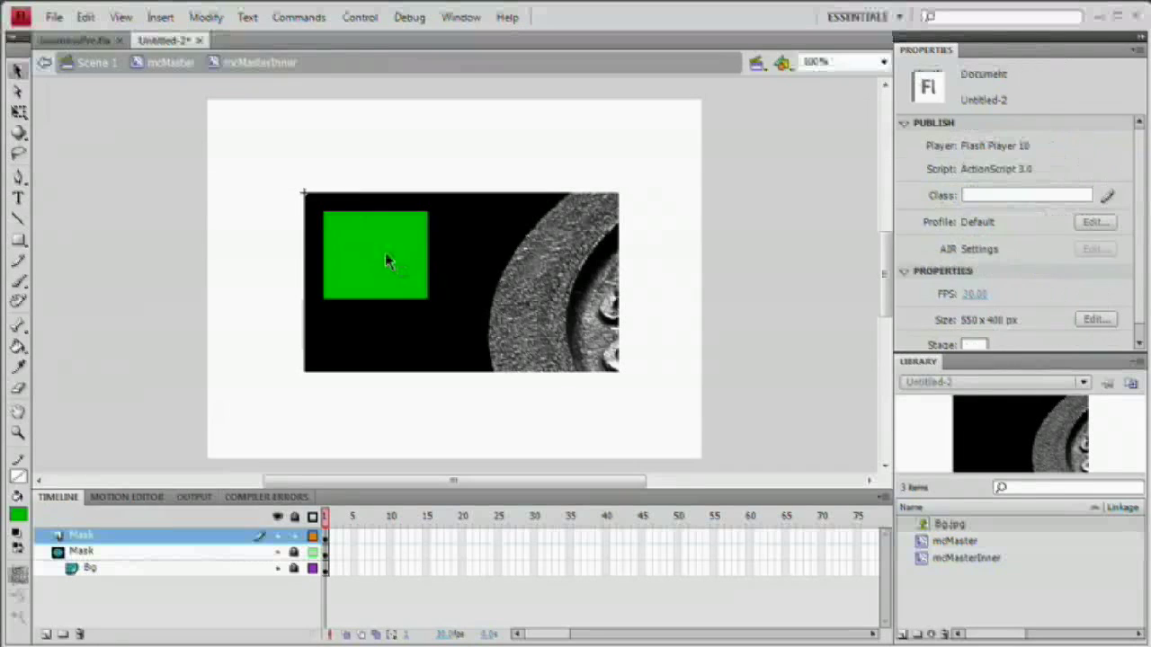
pyautogui.click(371, 253)
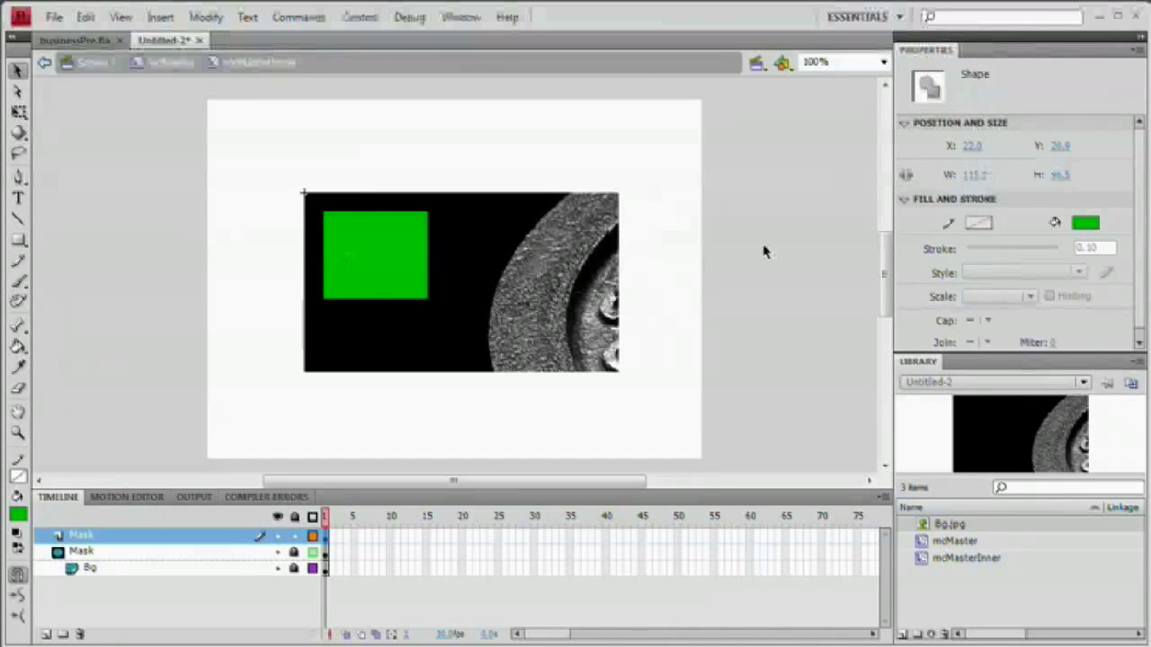
# Set the new green rectangle's width and height to 80 px each
pyautogui.moveTo(983, 176); pyautogui.dragTo(979, 176)
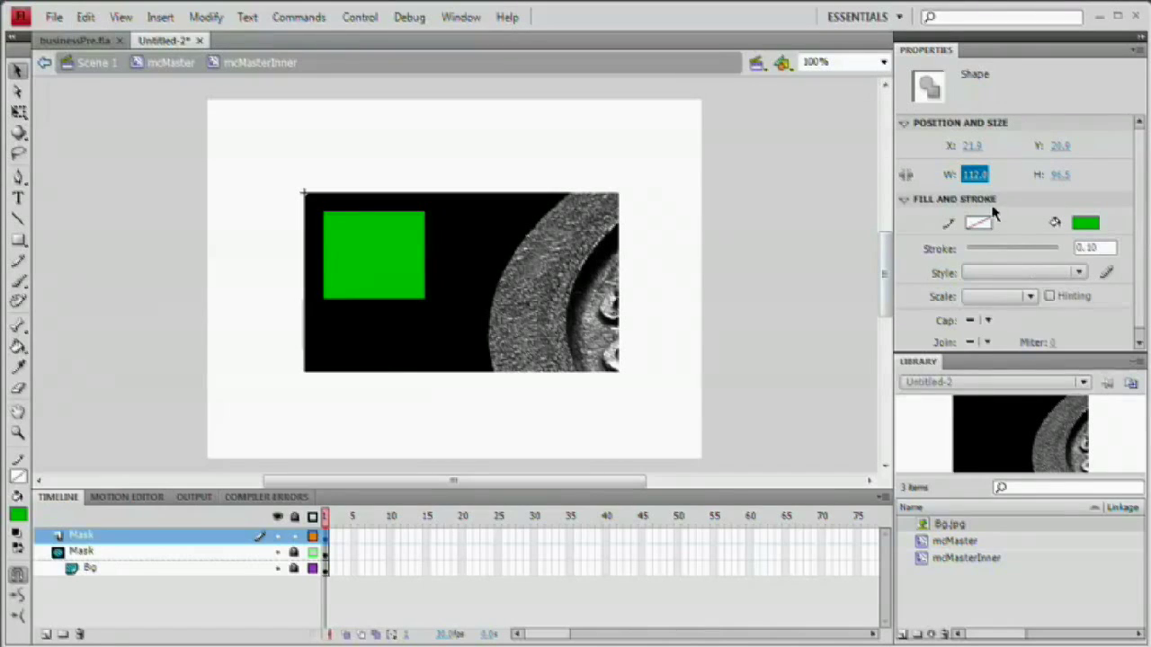
pyautogui.click(986, 177)
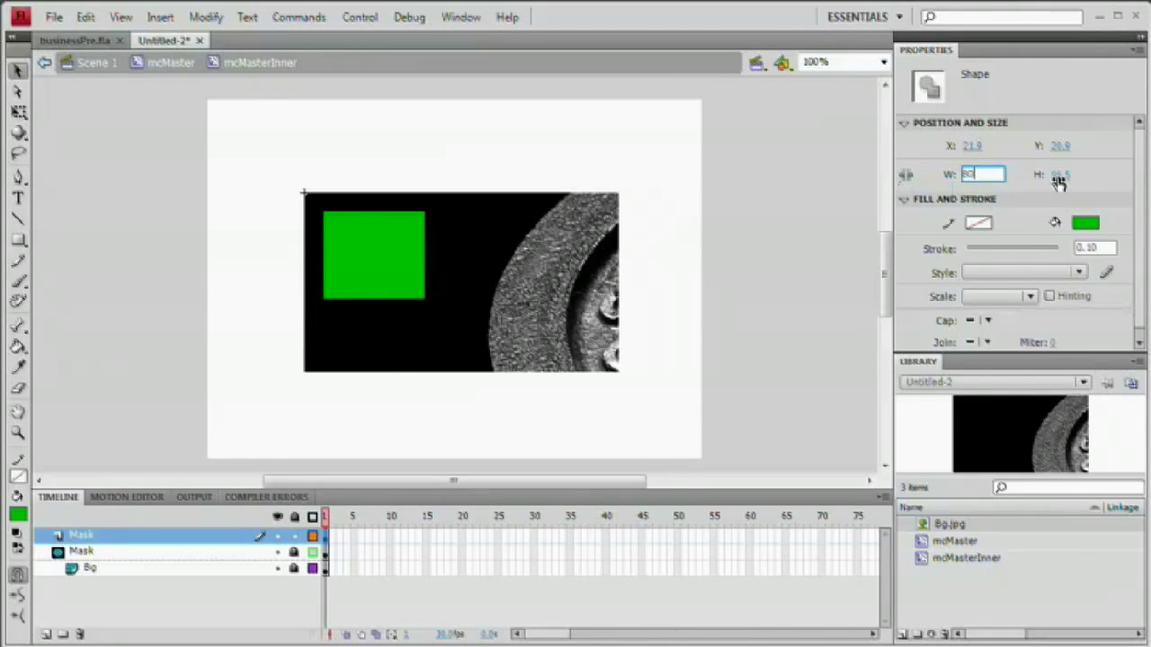
pyautogui.write('80')
pyautogui.click(1063, 179)
pyautogui.write('80')
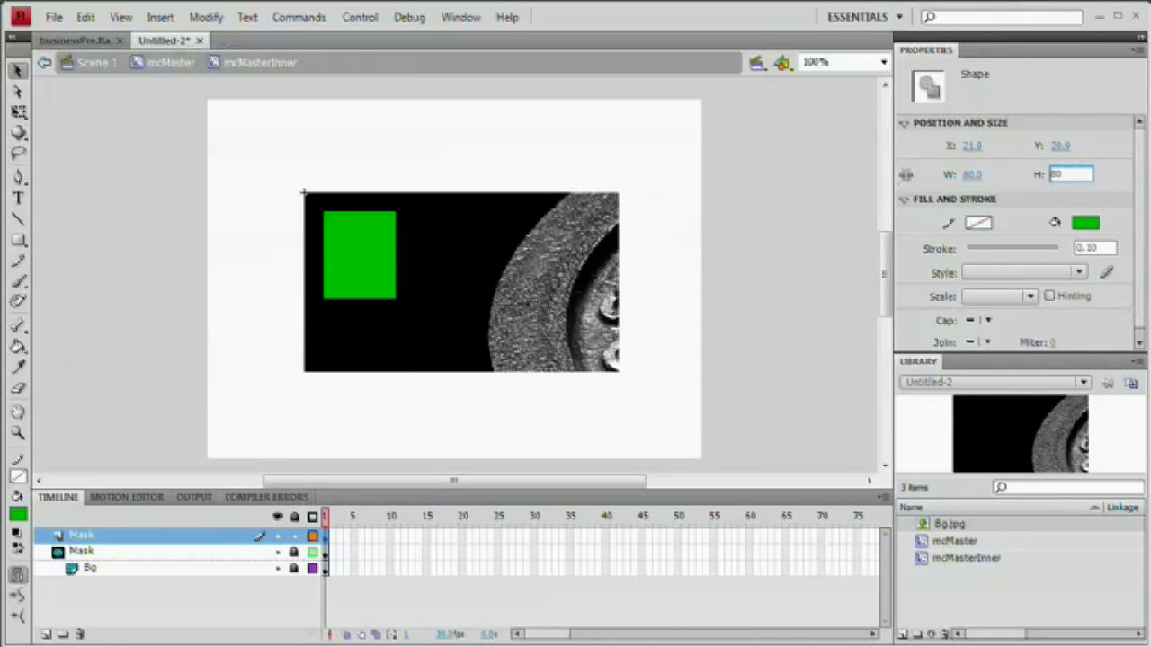
pyautogui.press('Return')
# Move the green square close to the card's upper-left corner, leaving a small margin on both sides
pyautogui.click(385, 241)
pyautogui.moveTo(378, 242); pyautogui.dragTo(369, 232)
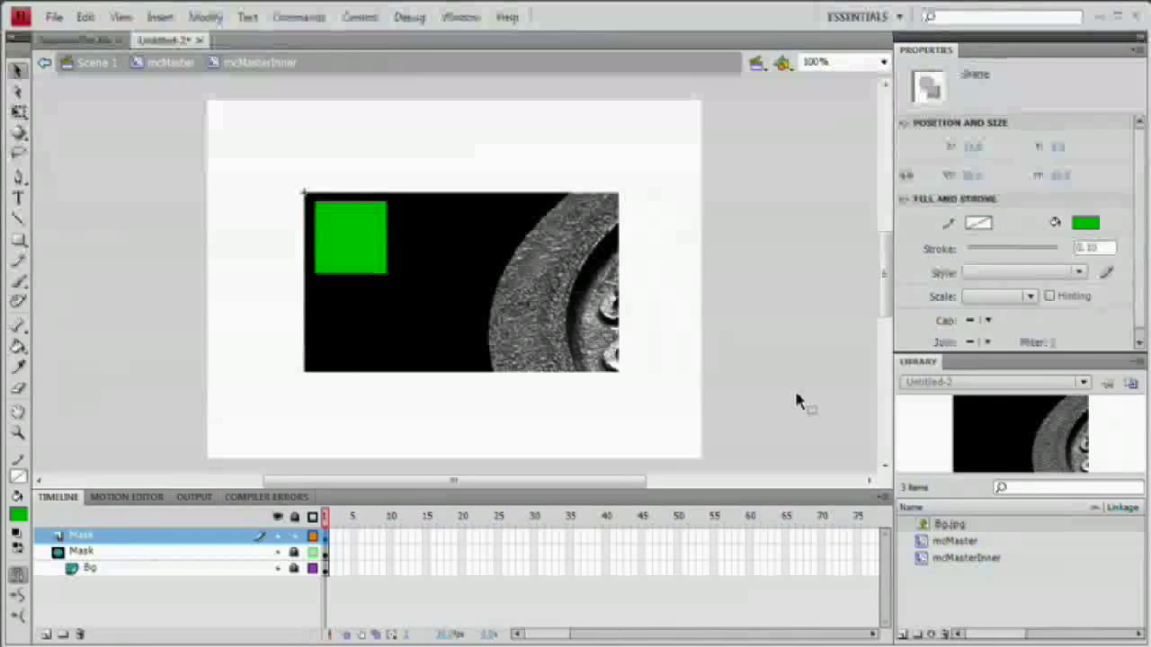
pyautogui.click(253, 273)
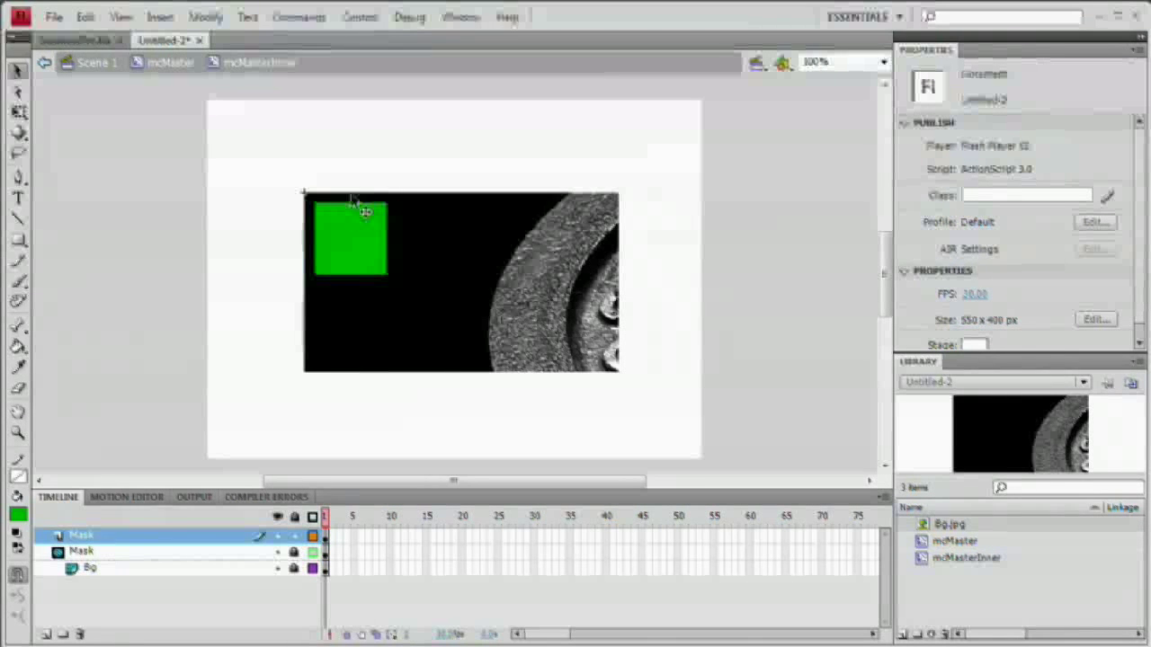
pyautogui.click(353, 243)
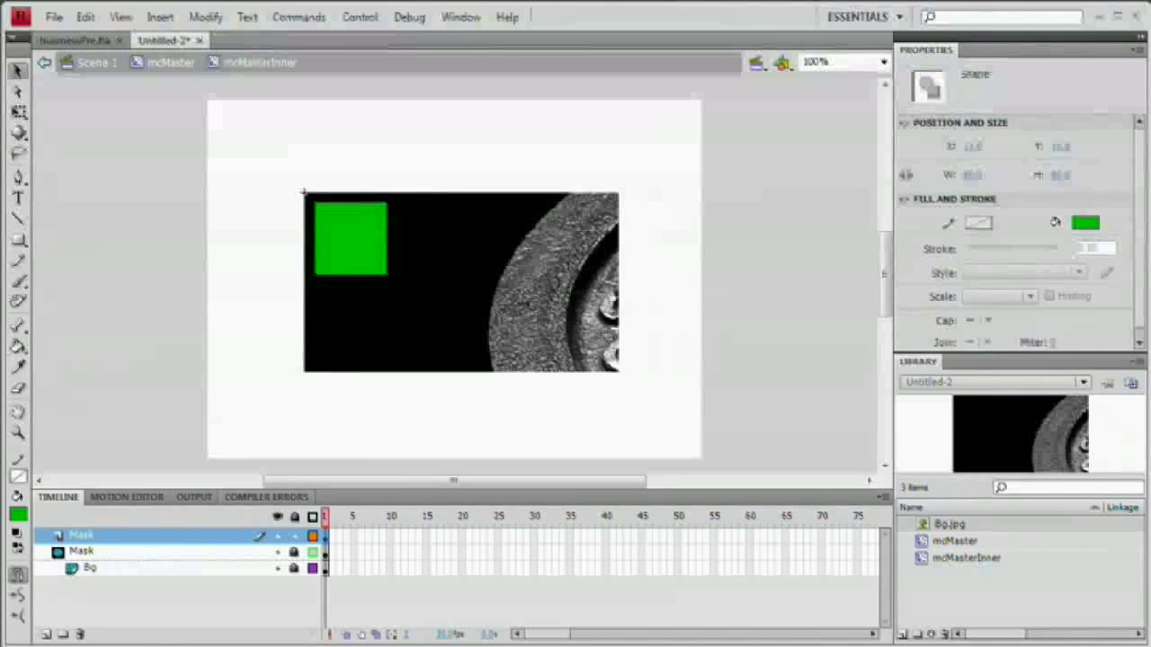
# Add a layer directly below the green square's Mask layer and name it Image
pyautogui.click(45, 635)
pyautogui.moveTo(98, 537); pyautogui.dragTo(94, 559)
pyautogui.doubleClick(85, 551)
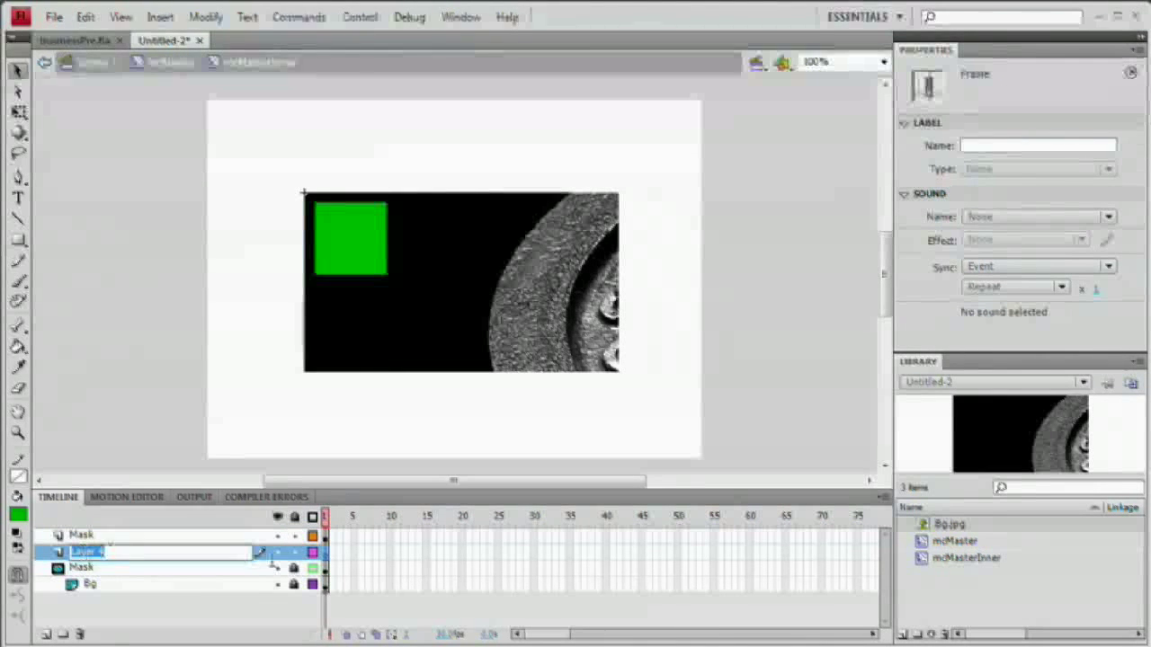
pyautogui.write('Image')
pyautogui.press('Return')
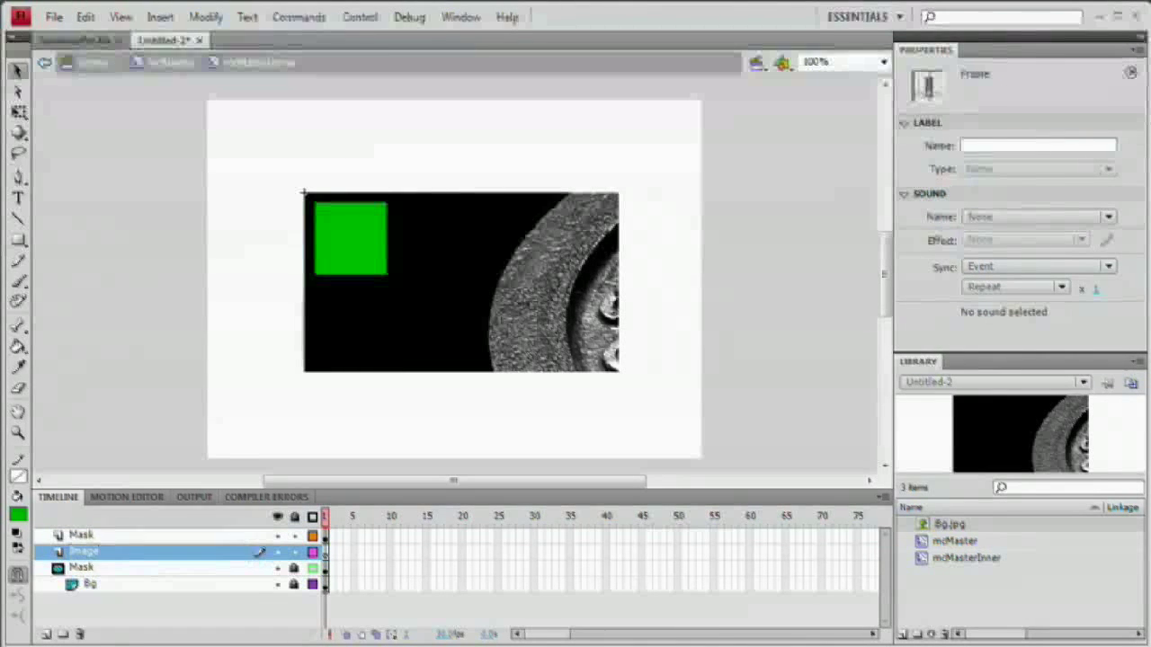
# Convert the green square's layer into a mask over the Image layer, and unlock the Image layer
pyautogui.click(117, 535)
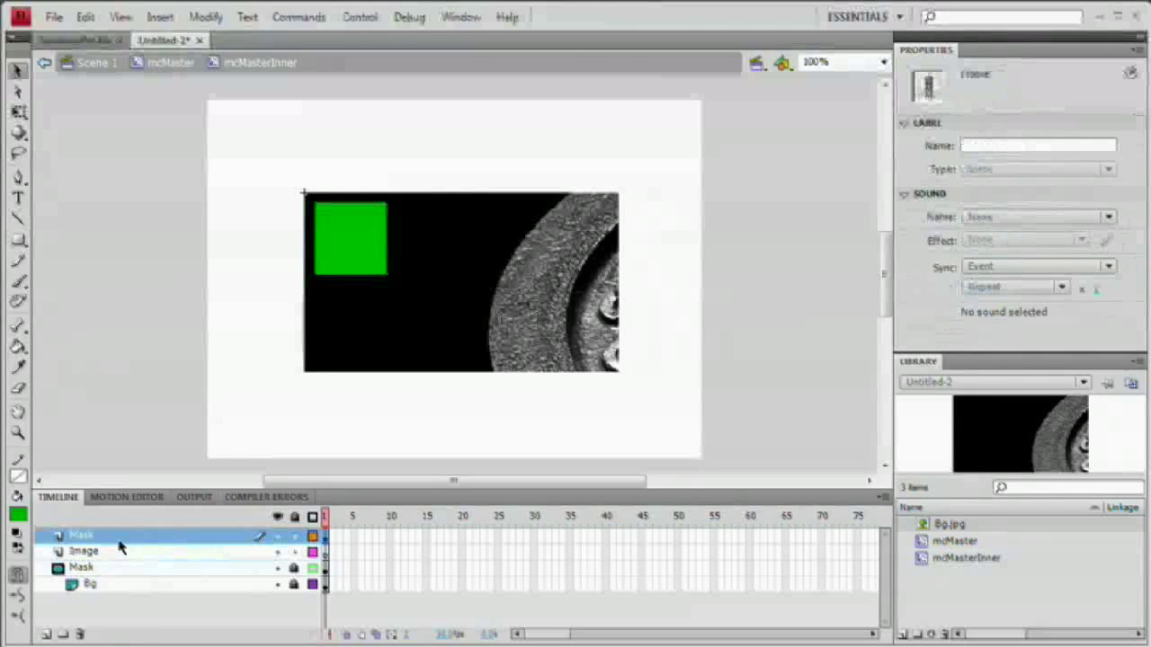
pyautogui.moveTo(144, 490); pyautogui.dragTo(152, 295)
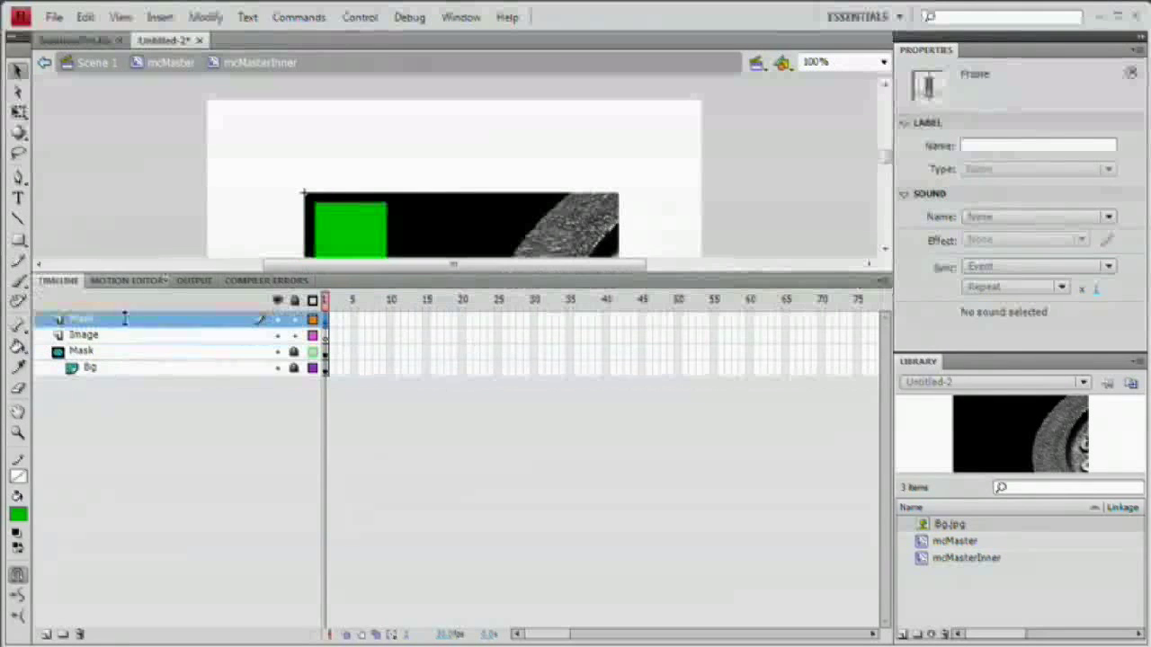
pyautogui.rightClick(125, 319)
pyautogui.click(179, 491)
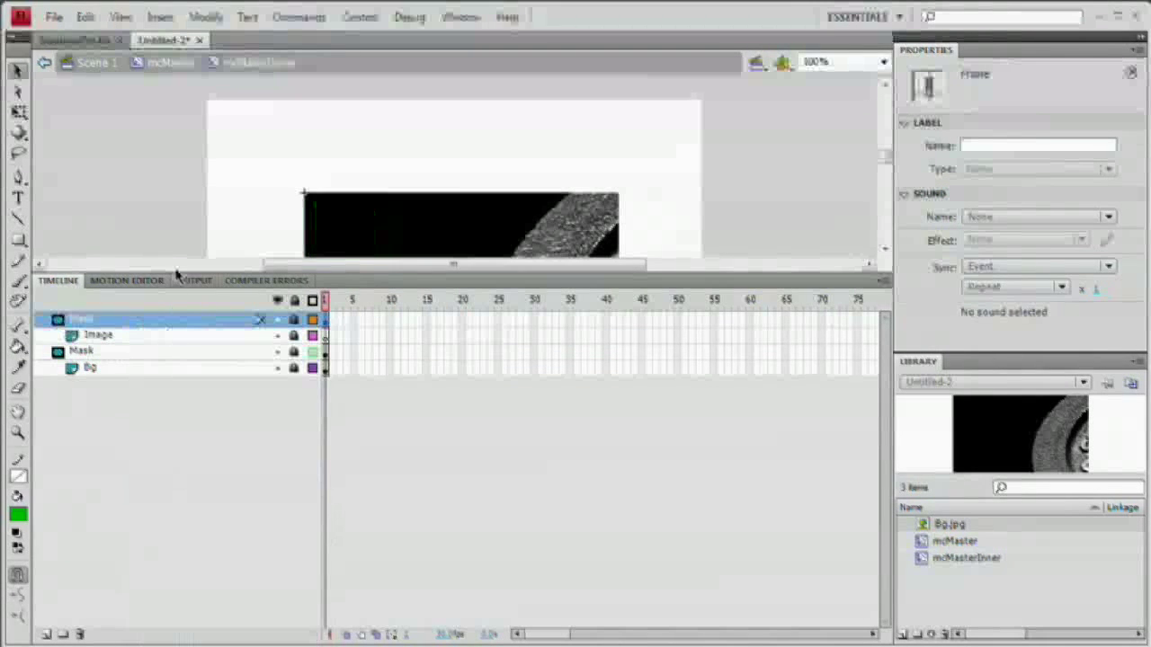
pyautogui.moveTo(176, 274); pyautogui.dragTo(172, 469)
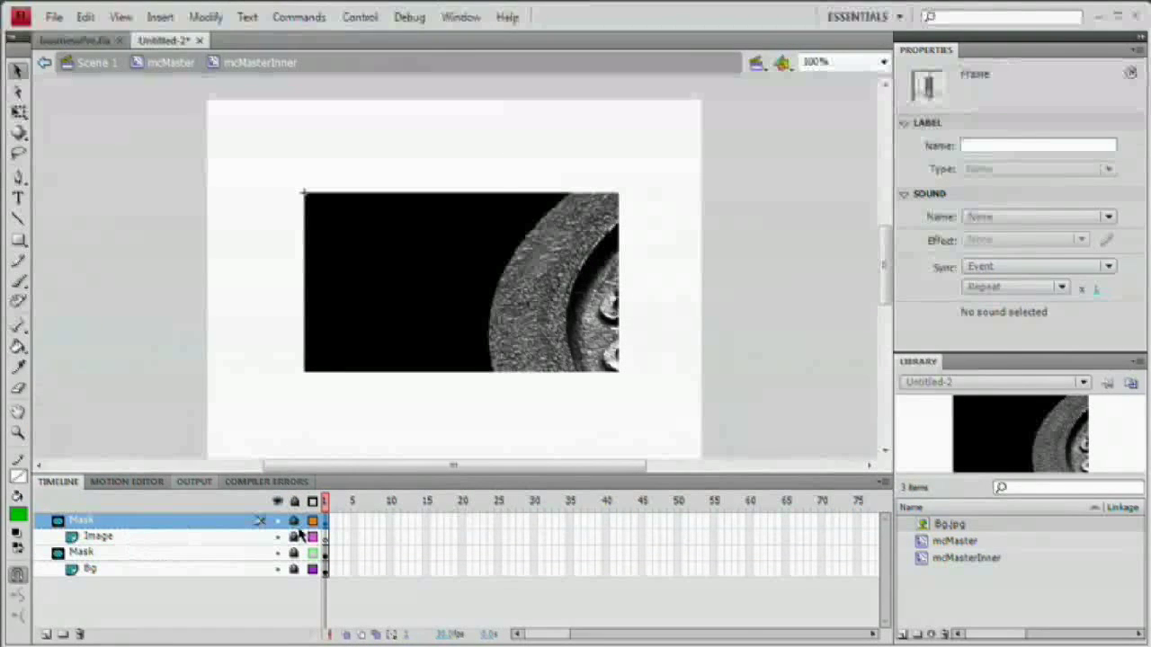
pyautogui.click(294, 536)
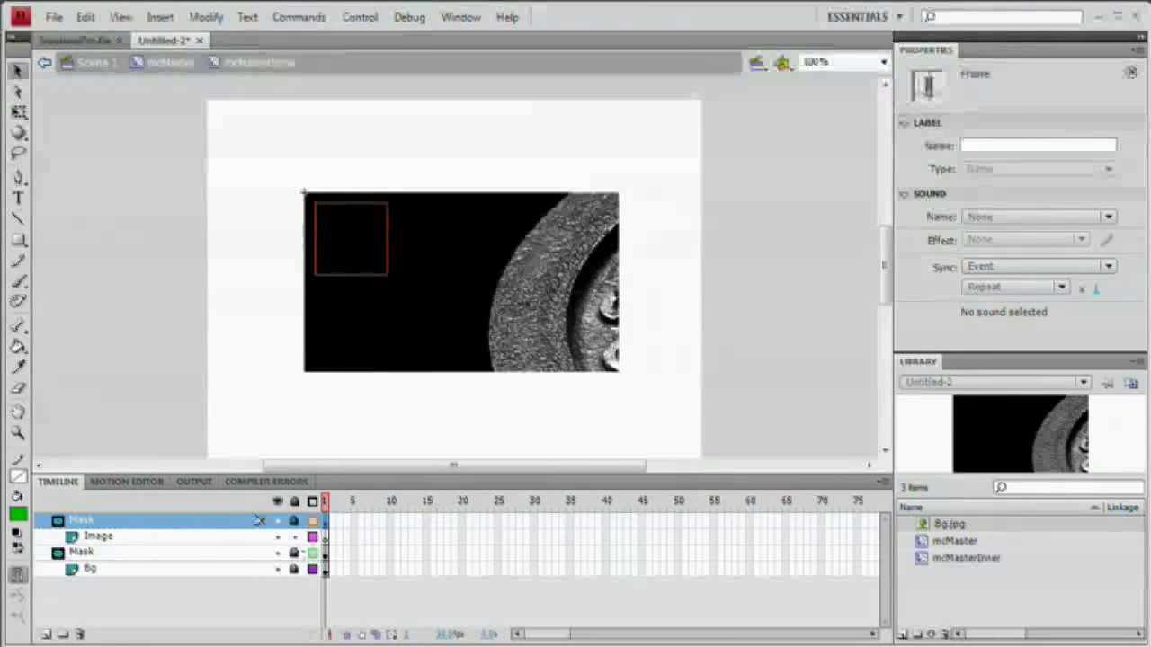
# Import birdieLarre.psd from the businessCard folder window into the library, including its Background layer converted to Flash layers
pyautogui.hotkey('alt', 'Tab')
pyautogui.click(488, 355)
pyautogui.moveTo(485, 352); pyautogui.dragTo(997, 579)
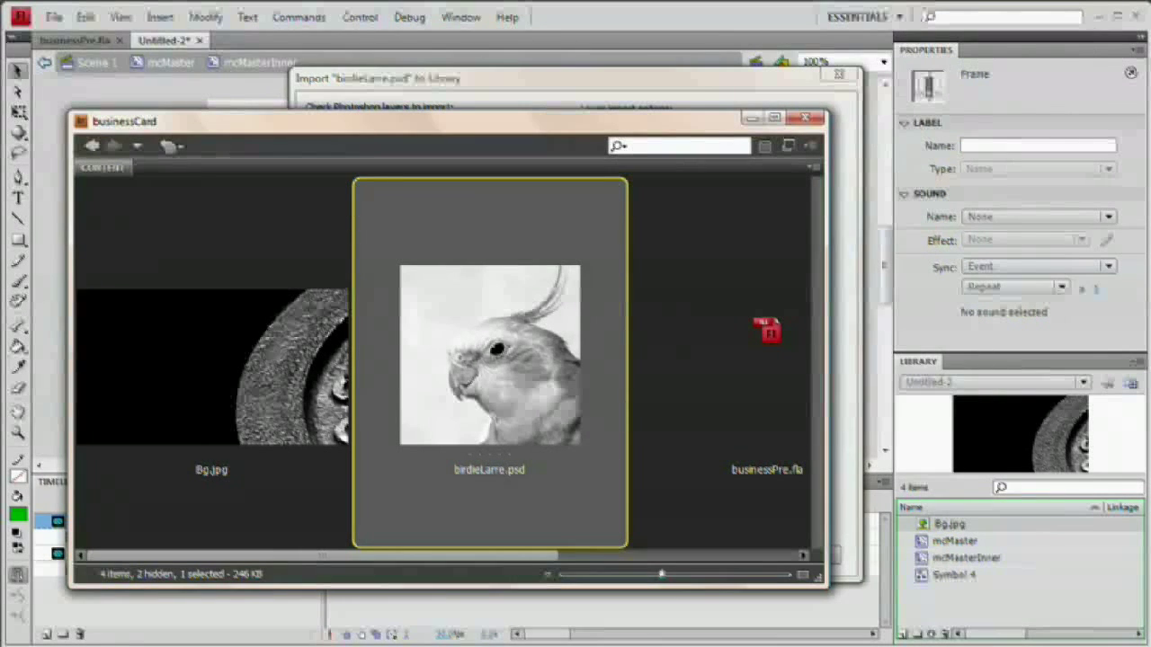
pyautogui.hotkey('alt', 'Tab')
pyautogui.hotkey('alt', 'Tab')
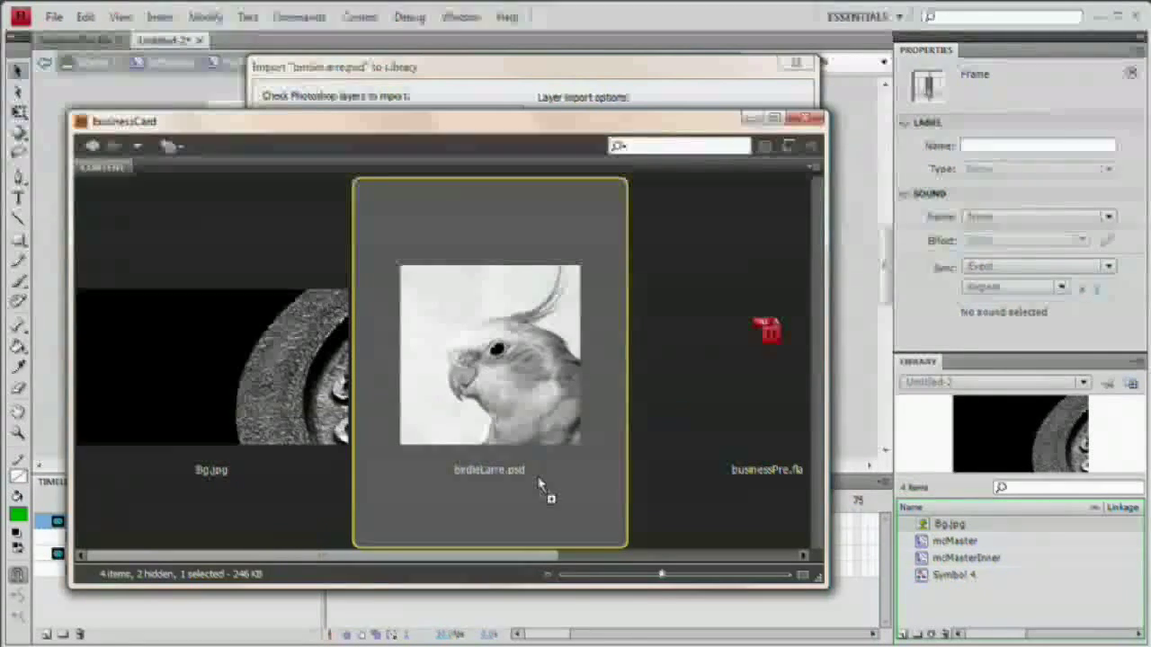
pyautogui.hotkey('alt', 'Tab')
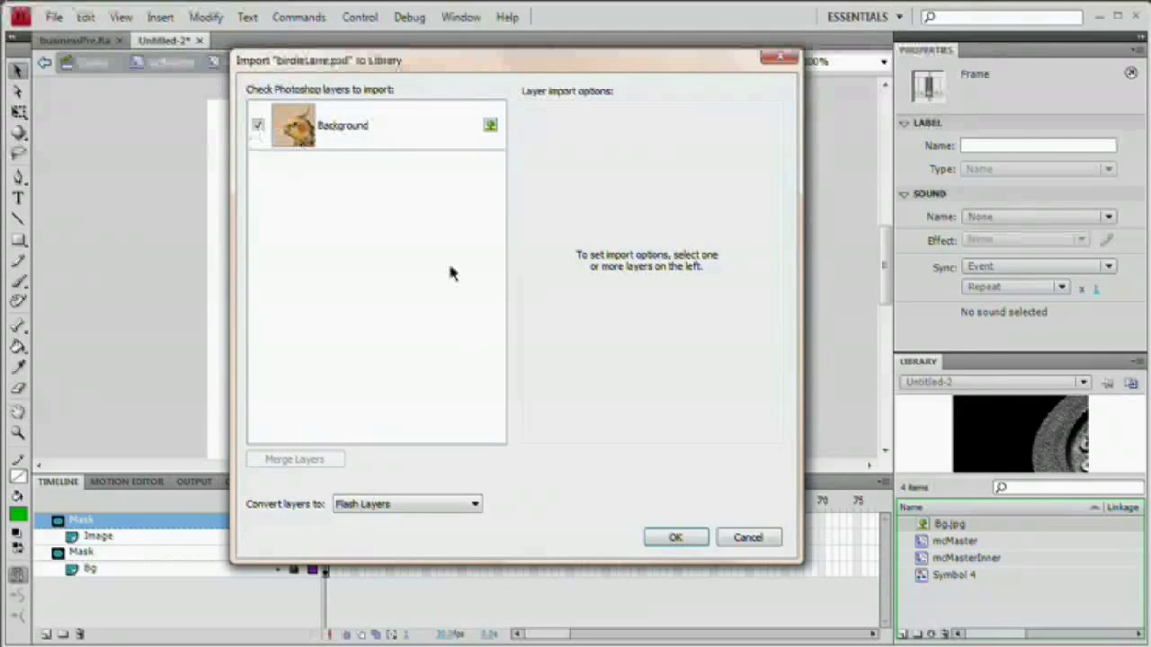
pyautogui.click(675, 539)
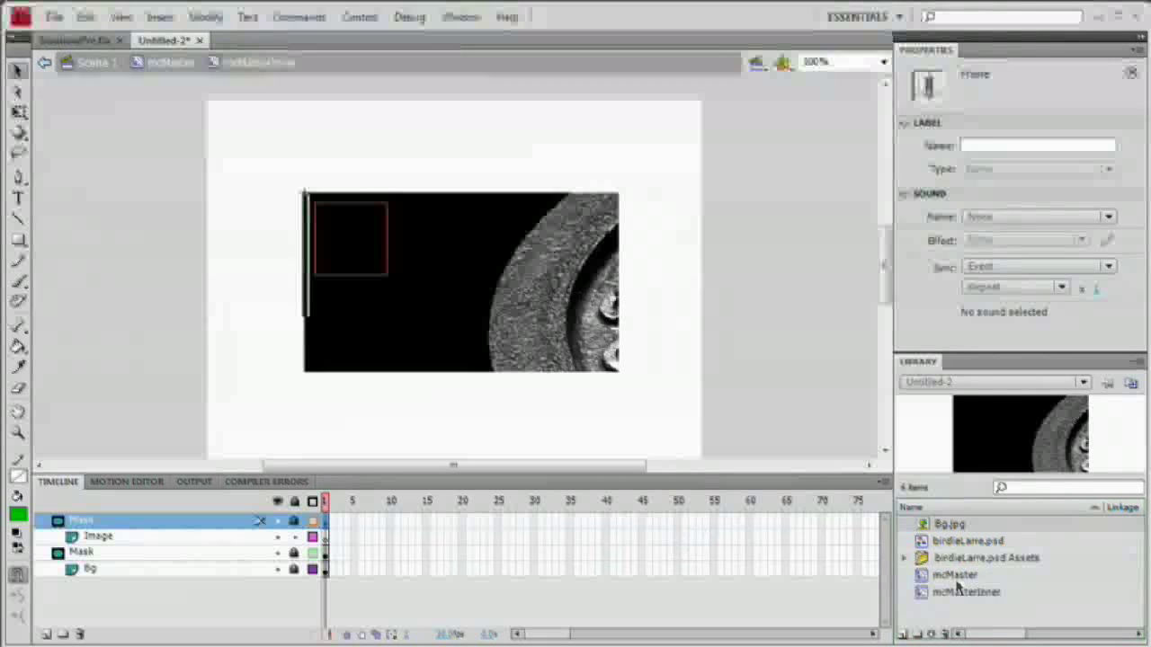
# Place the birdieLarre.psd graphic on the Image layer, over the square mask outline near the card's upper-left corner
pyautogui.click(948, 541)
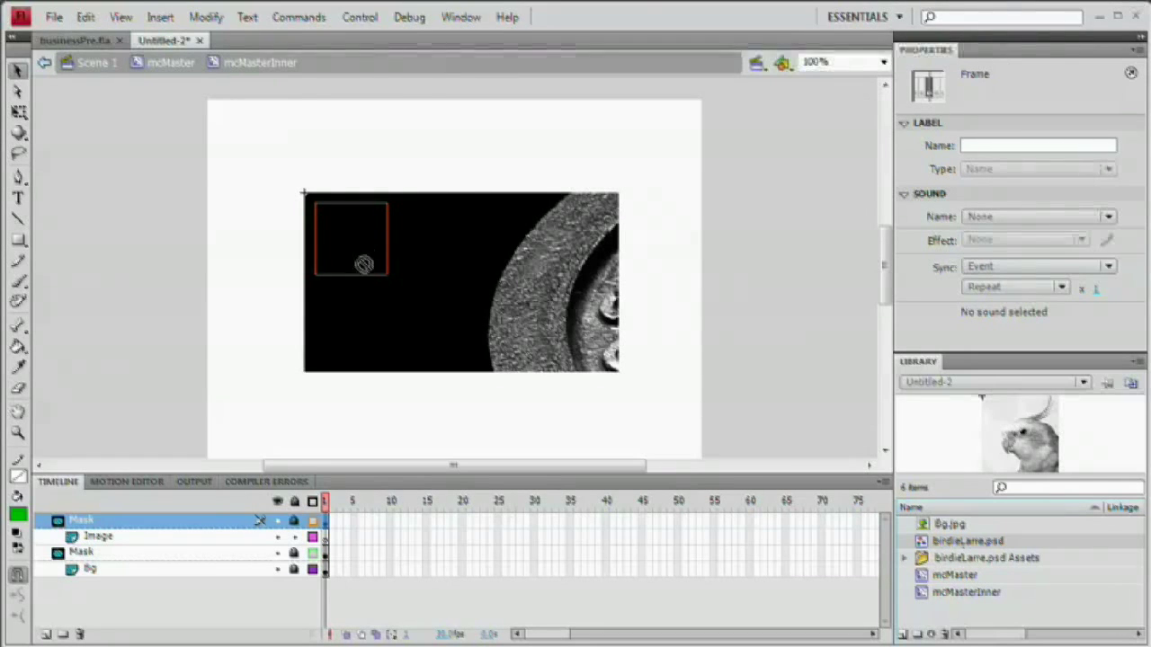
pyautogui.click(102, 536)
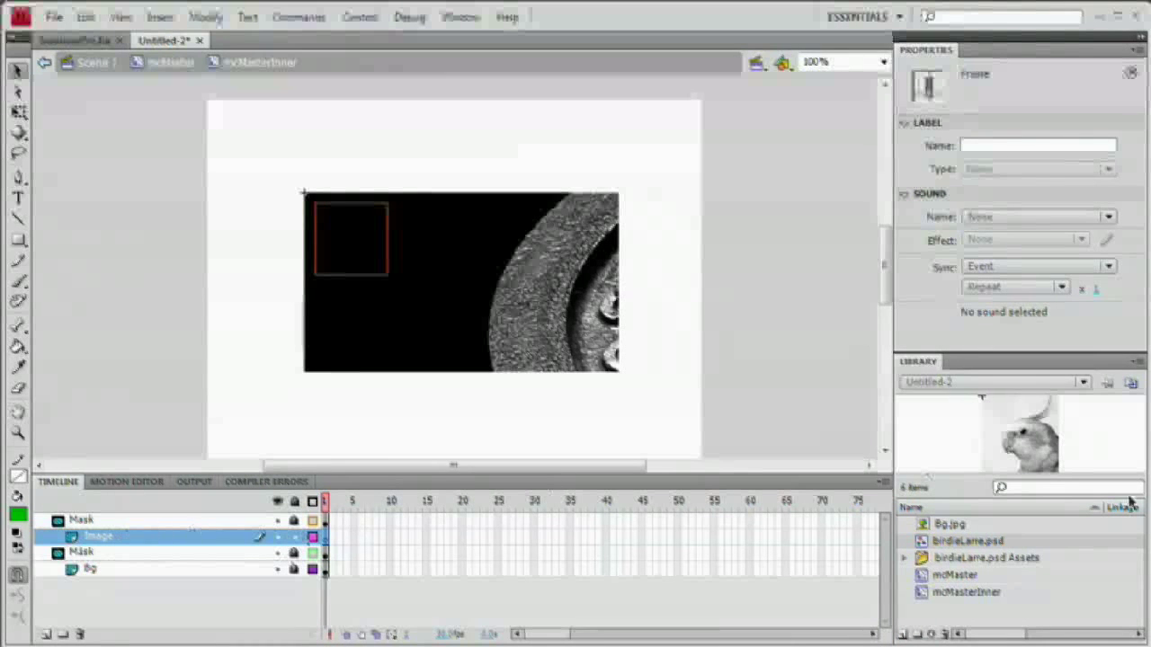
pyautogui.moveTo(1001, 543); pyautogui.dragTo(423, 280)
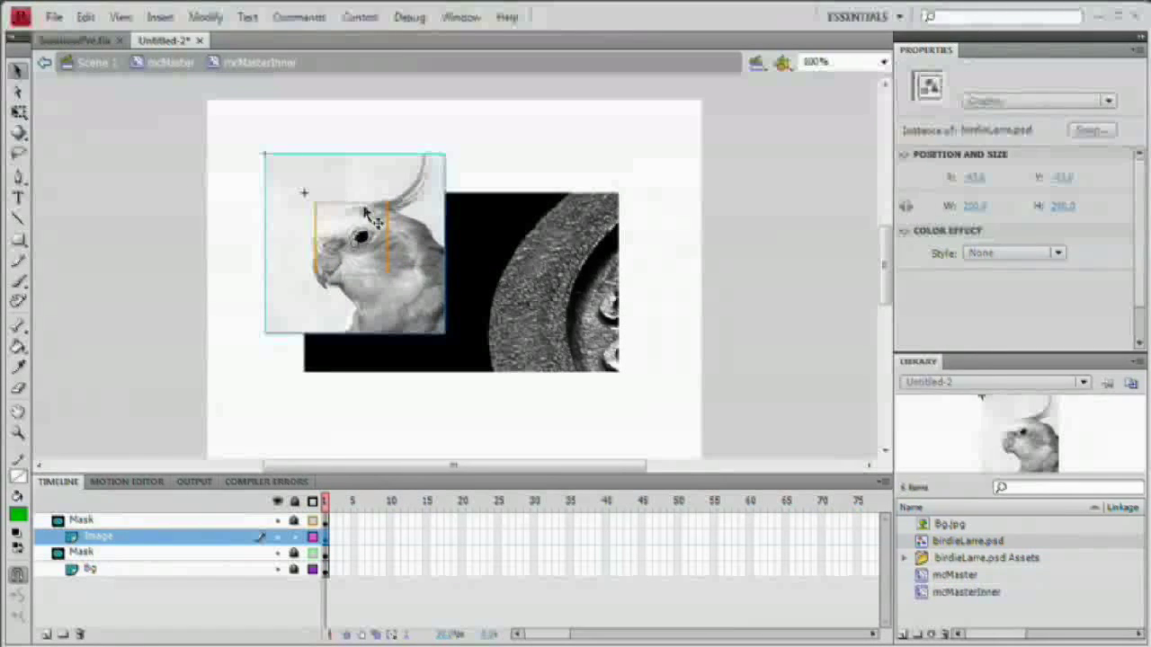
# Scale the bird portrait down to about 108 px square, position its head within the mask outline, and lock the Image layer
pyautogui.hotkey('ctrl', '=')
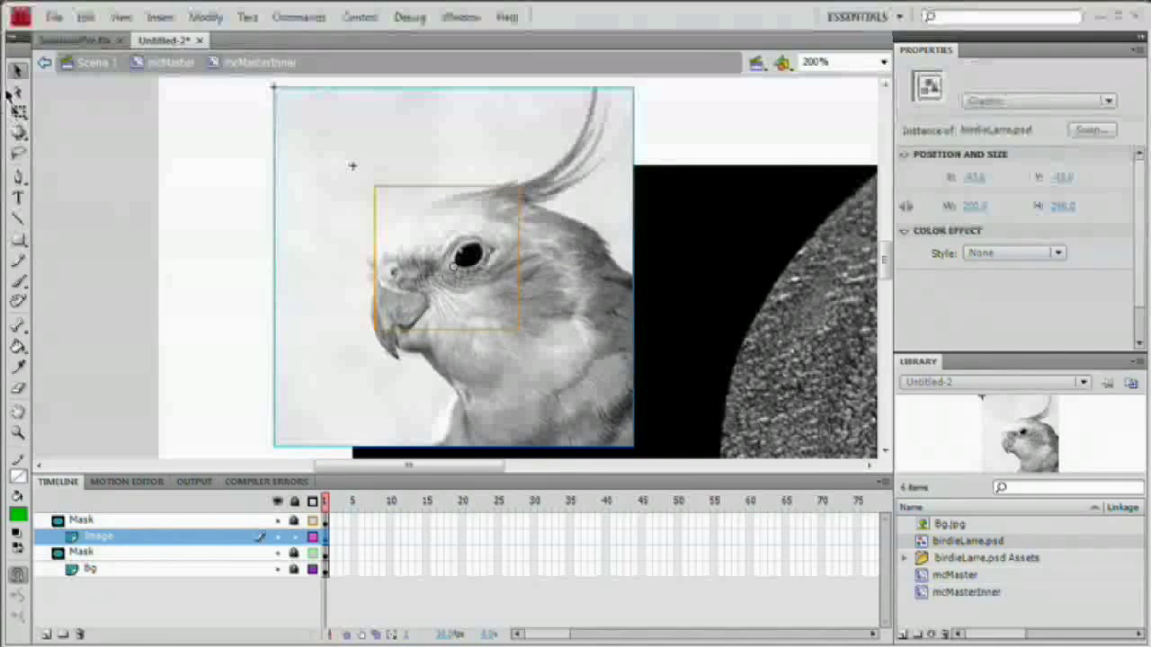
pyautogui.click(459, 172)
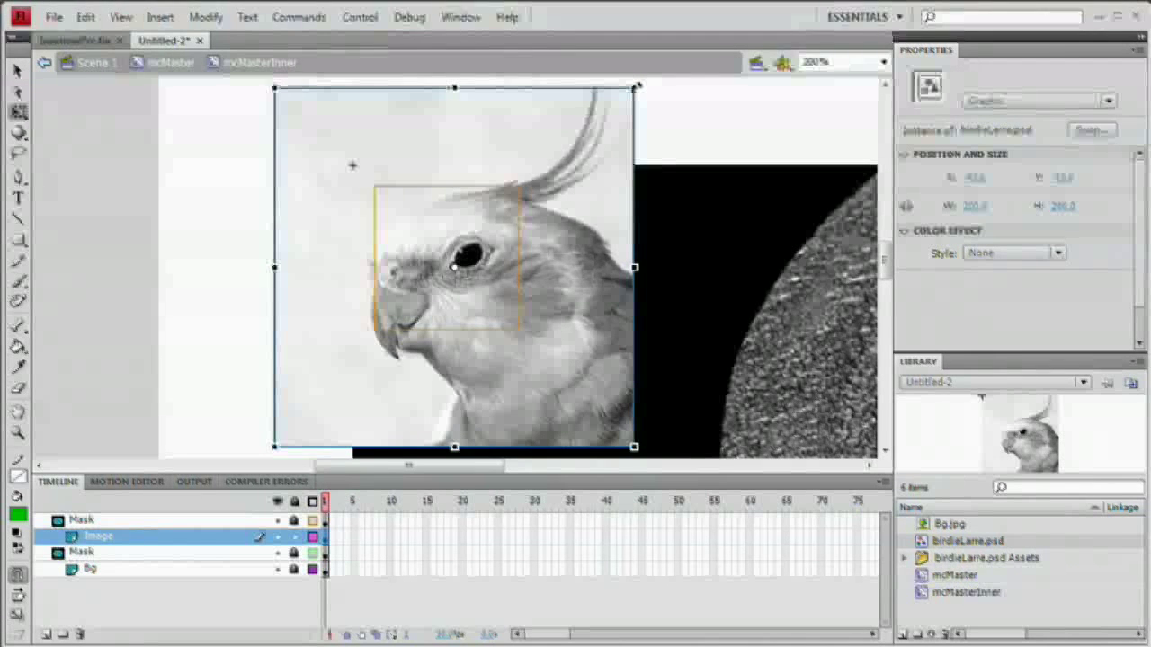
pyautogui.moveTo(636, 86); pyautogui.dragTo(459, 234)
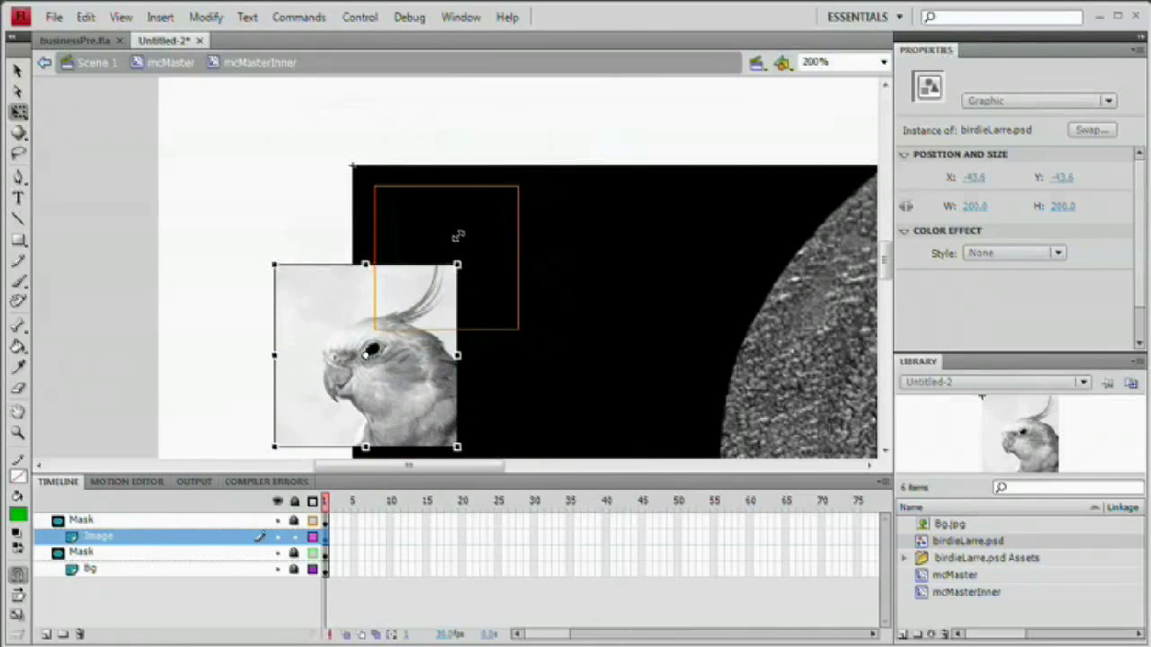
pyautogui.moveTo(421, 395); pyautogui.dragTo(500, 315)
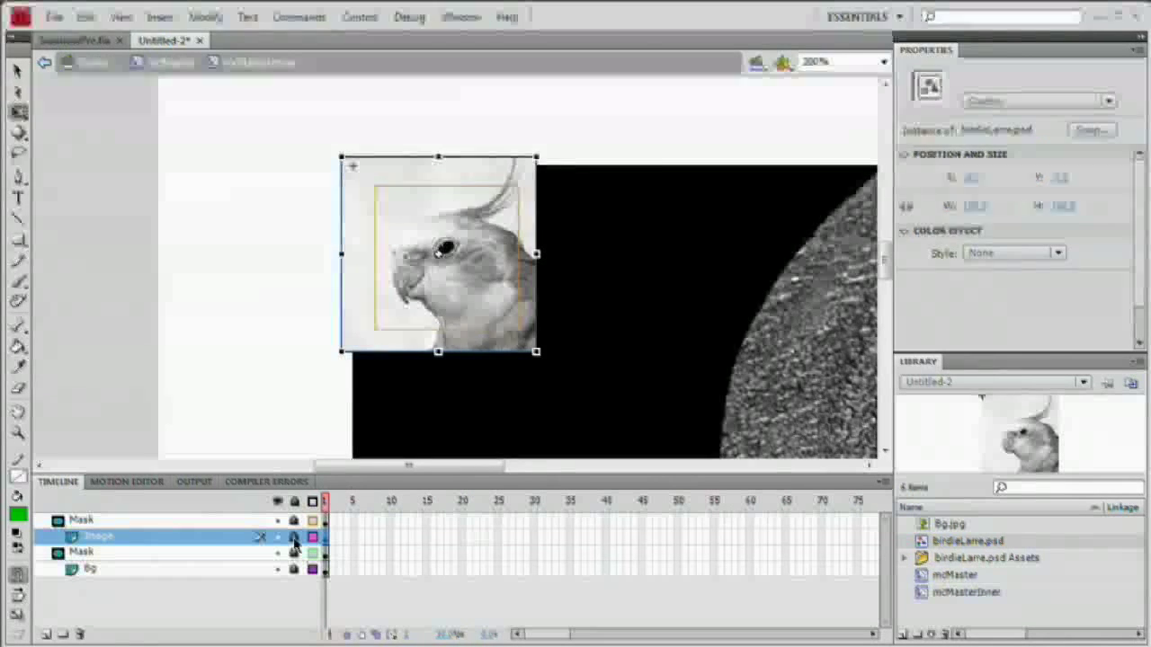
pyautogui.click(294, 537)
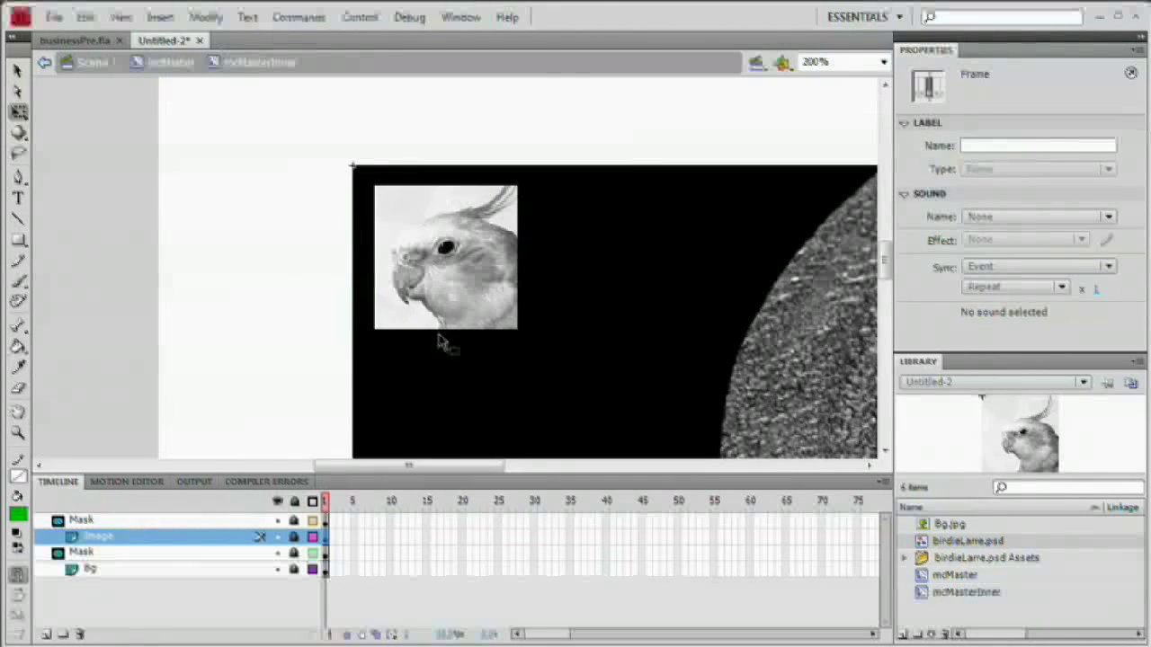
# Set up the Text tool with white Arial Bold Italic text at 12 pt
pyautogui.click(192, 519)
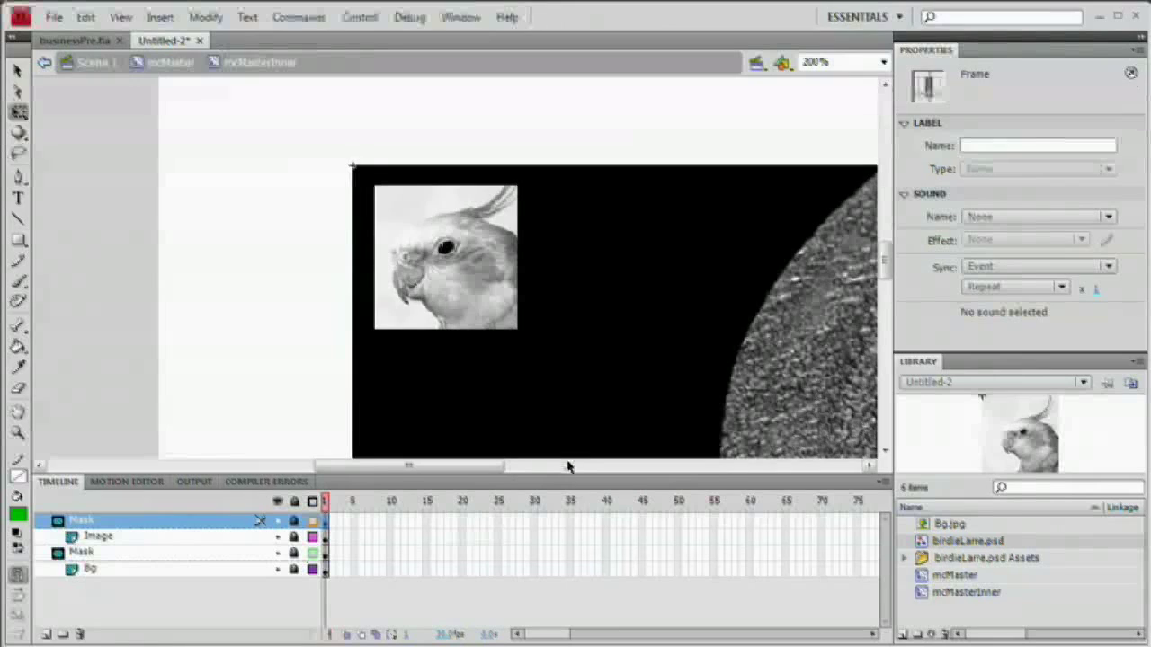
pyautogui.hotkey('ctrl', '1')
pyautogui.moveTo(526, 290); pyautogui.dragTo(500, 262)
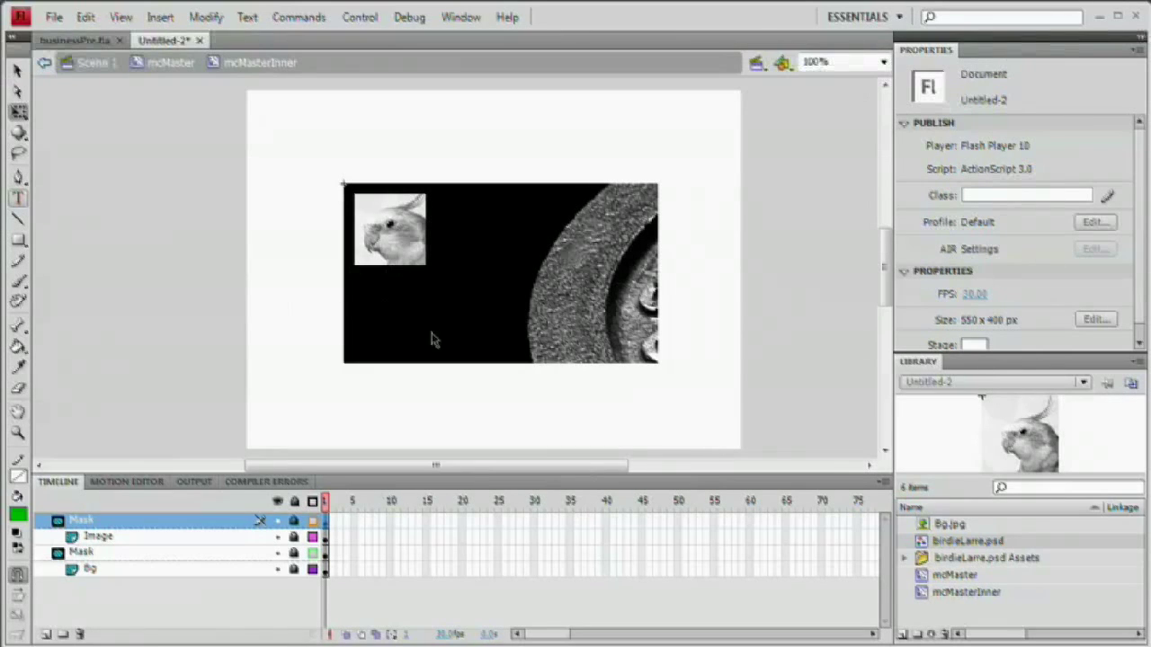
pyautogui.press('t')
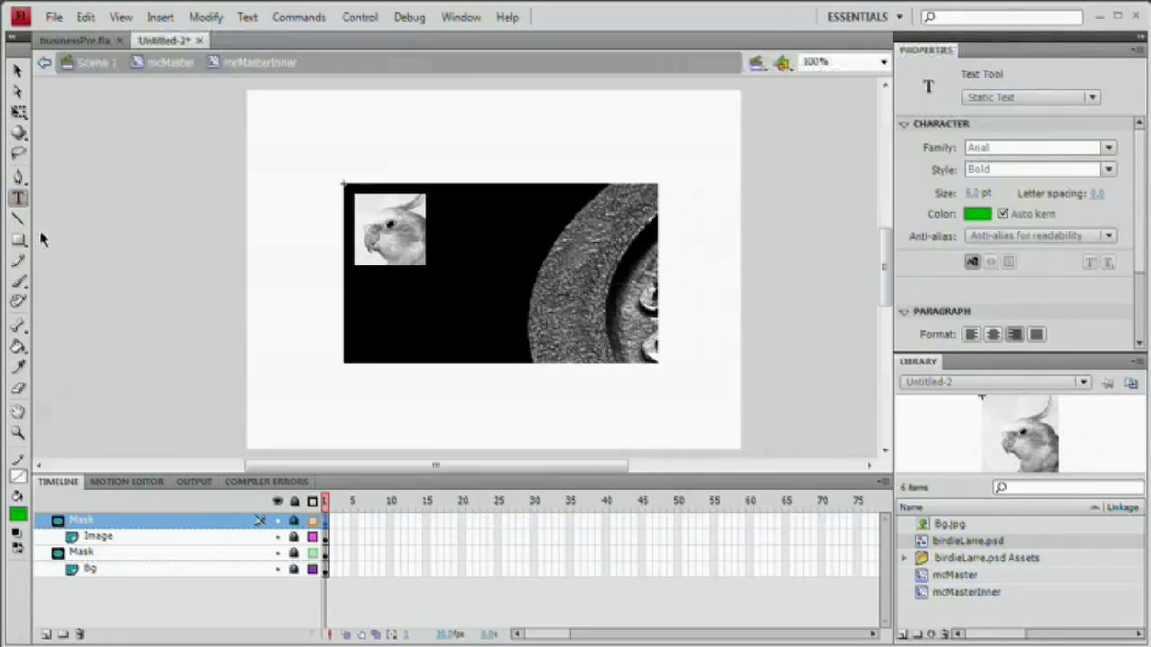
pyautogui.click(978, 214)
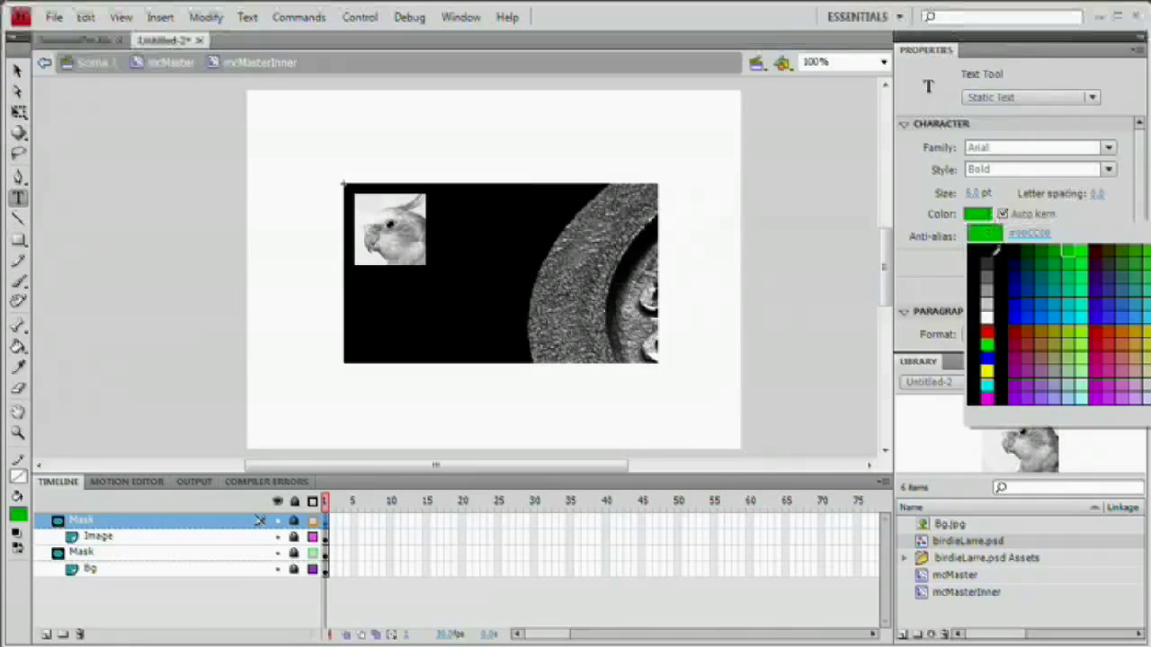
pyautogui.click(971, 308)
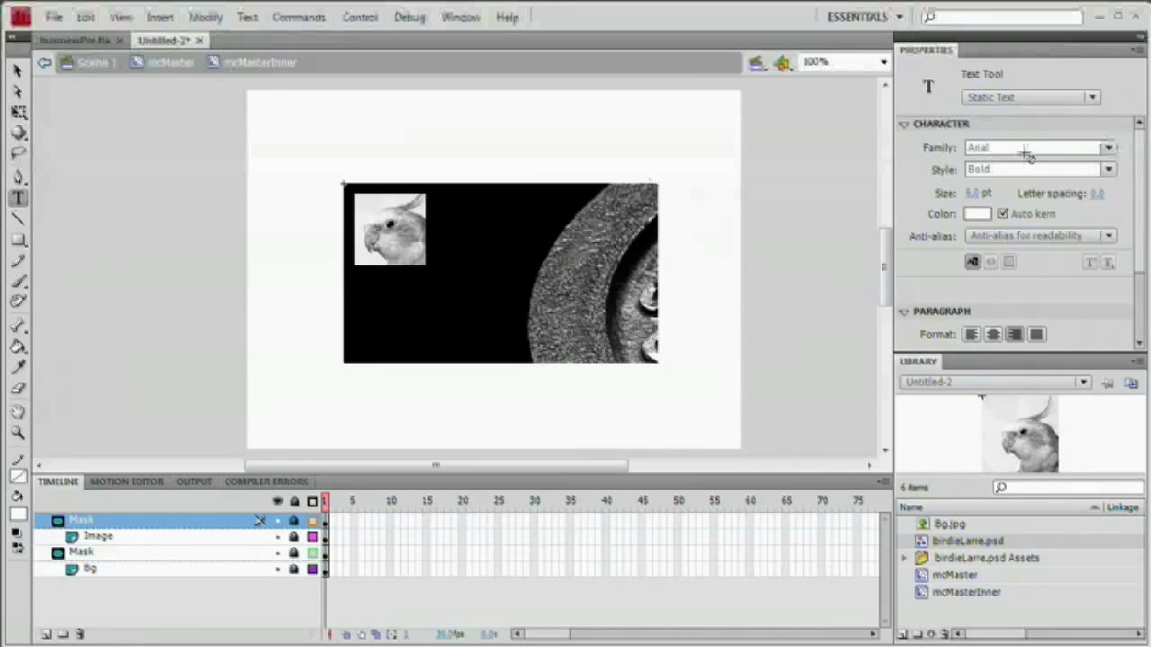
pyautogui.click(1096, 169)
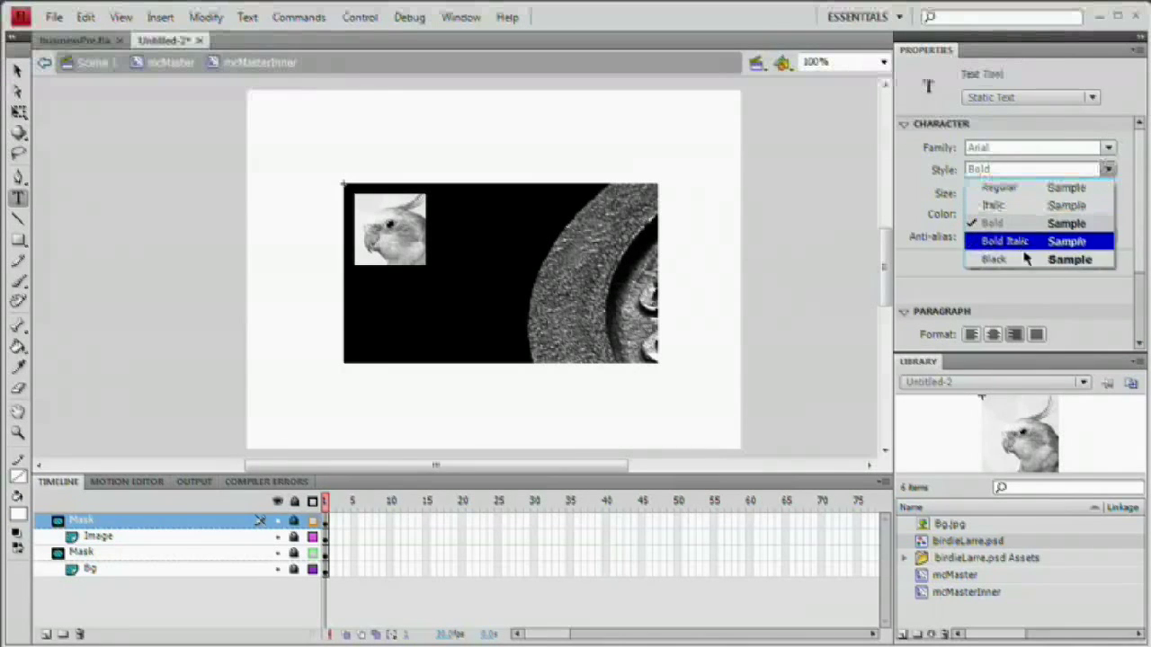
pyautogui.click(980, 243)
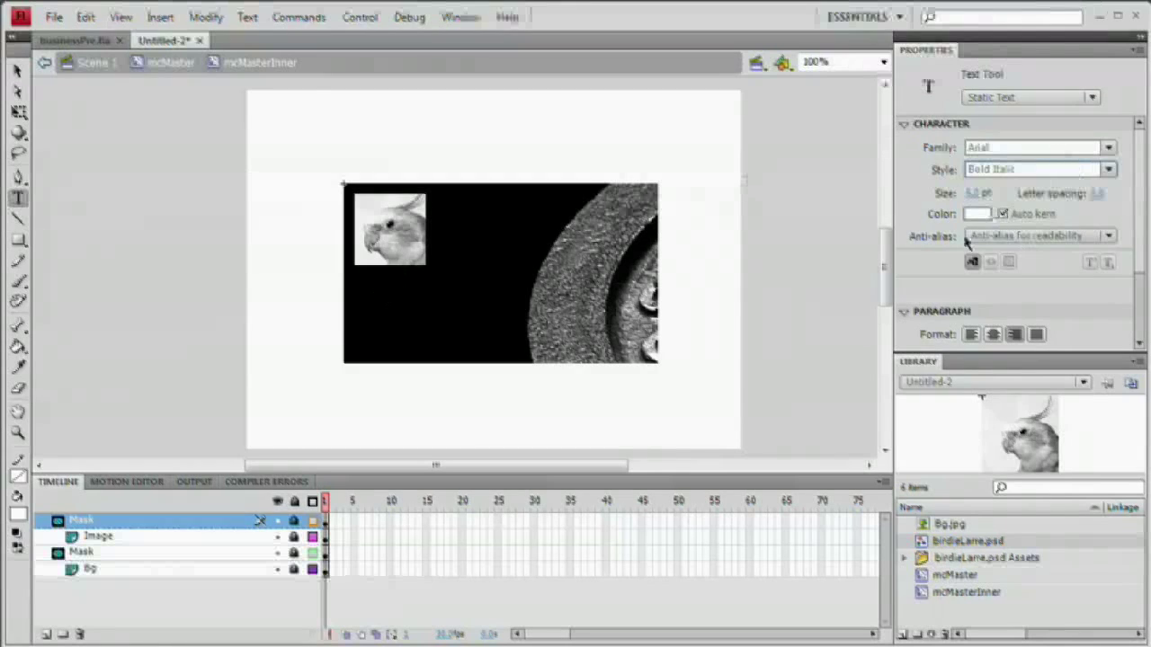
pyautogui.click(978, 194)
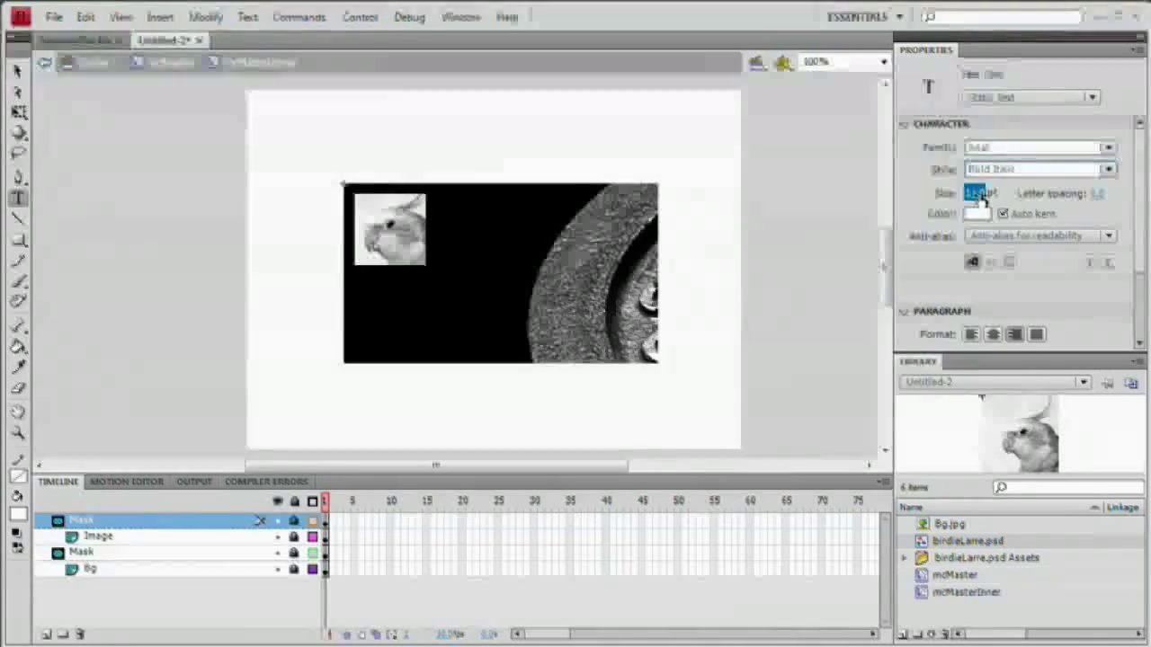
# Add a layer named Text above the portrait's Mask layer, lock that Mask layer again, and make Text the active layer
pyautogui.click(391, 302)
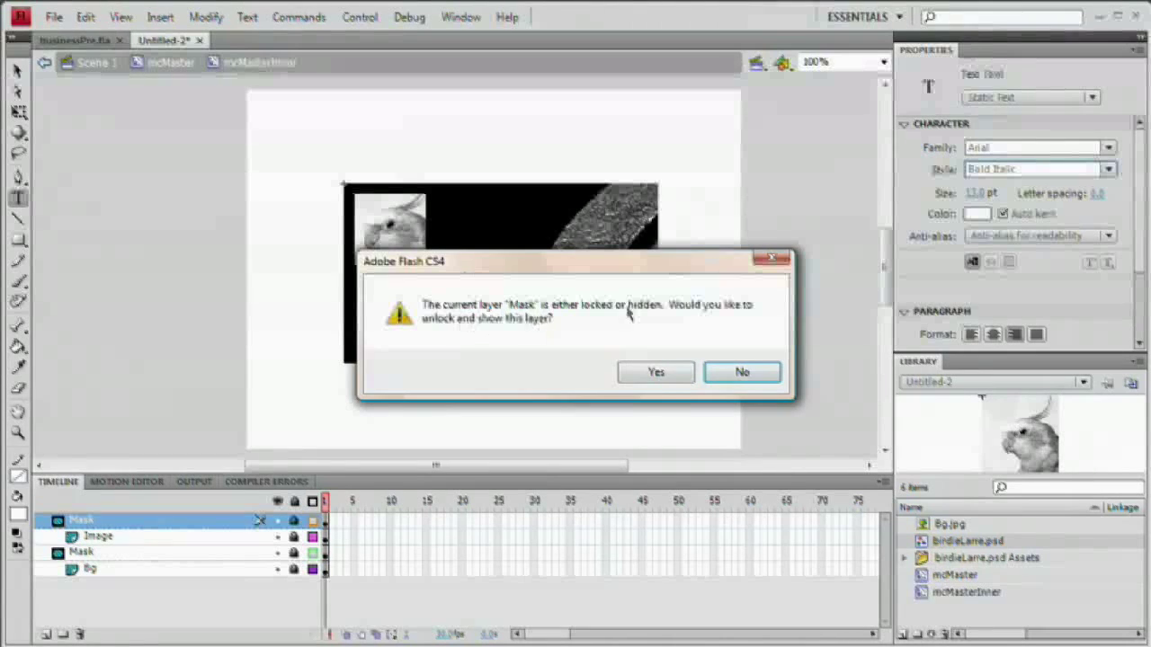
pyautogui.click(665, 376)
pyautogui.click(46, 634)
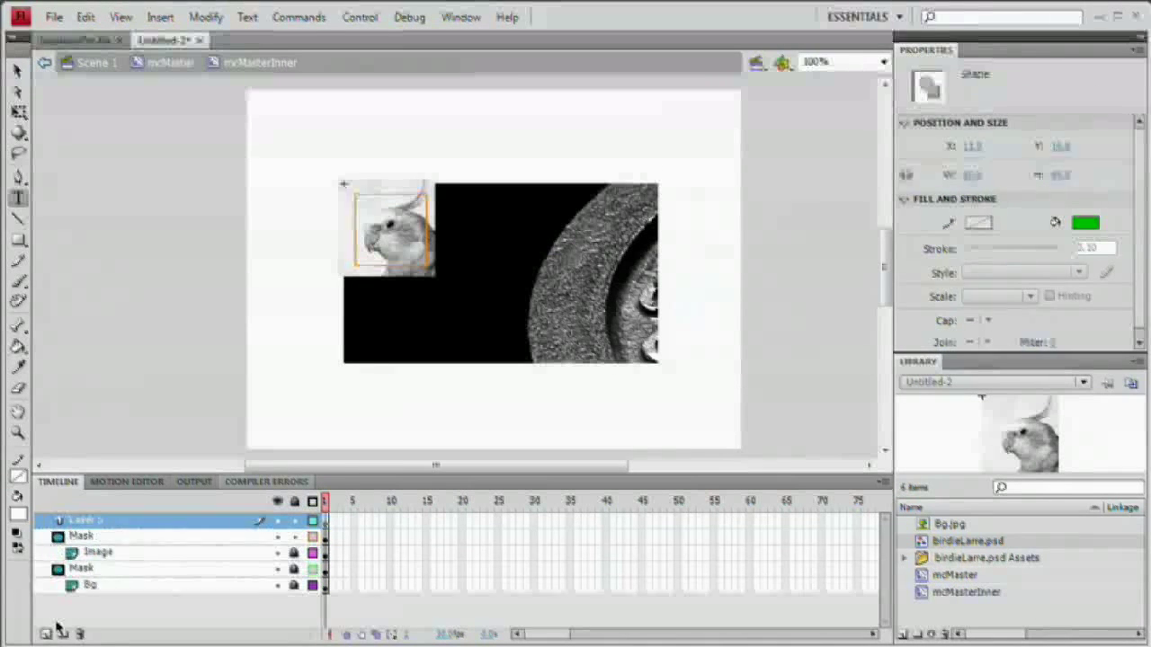
pyautogui.doubleClick(90, 521)
pyautogui.write('Text')
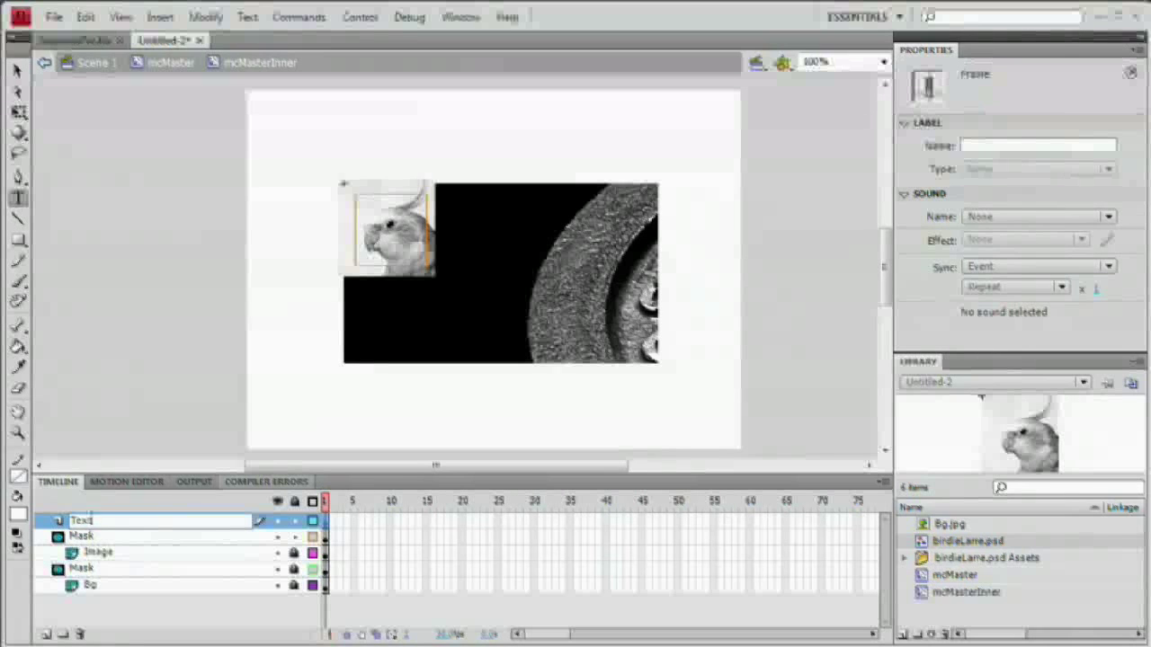
pyautogui.press('Return')
pyautogui.click(409, 440)
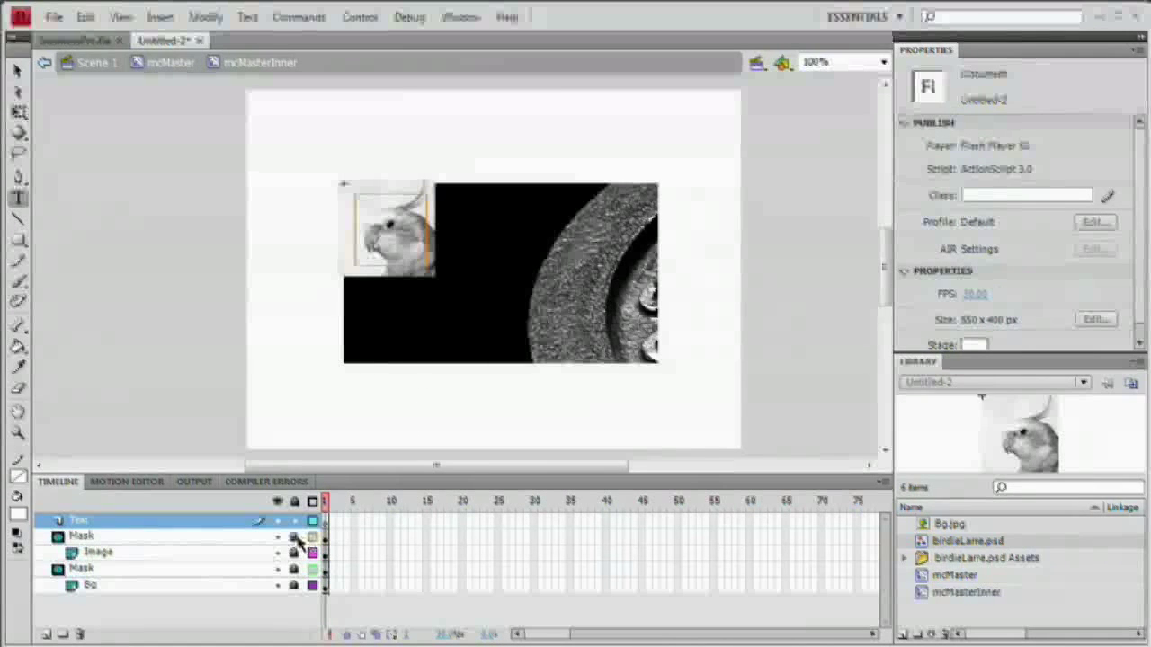
pyautogui.click(294, 537)
pyautogui.click(93, 525)
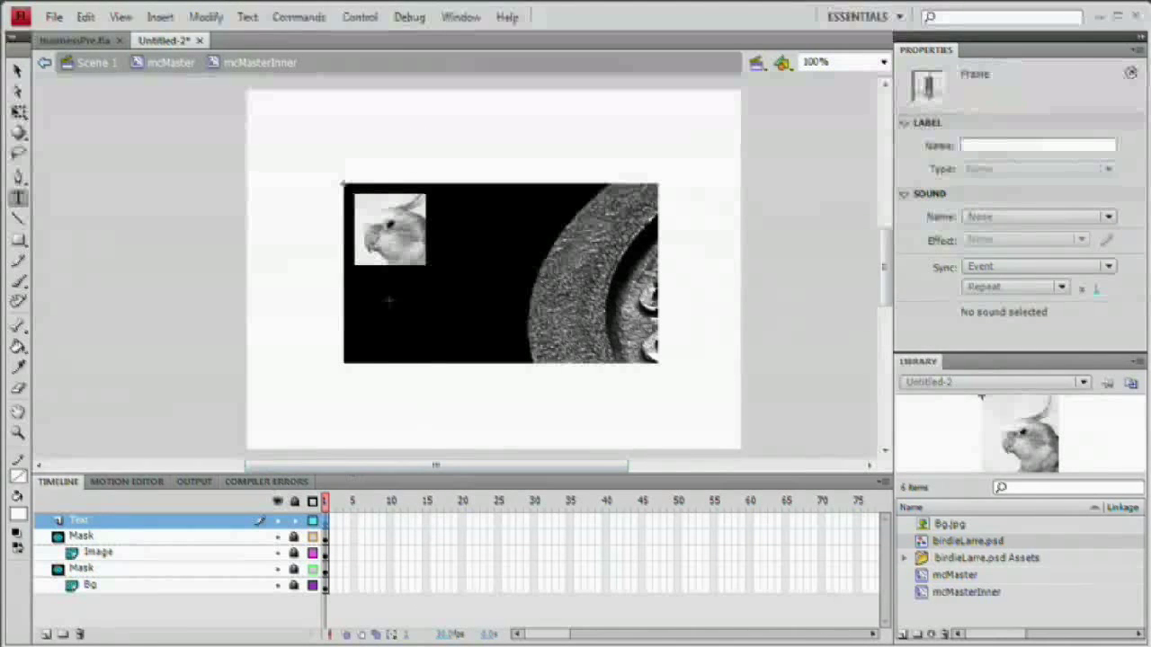
# Add static text below the portrait with the card holder's name in double quotation marks
pyautogui.hotkey('ctrl', '=')
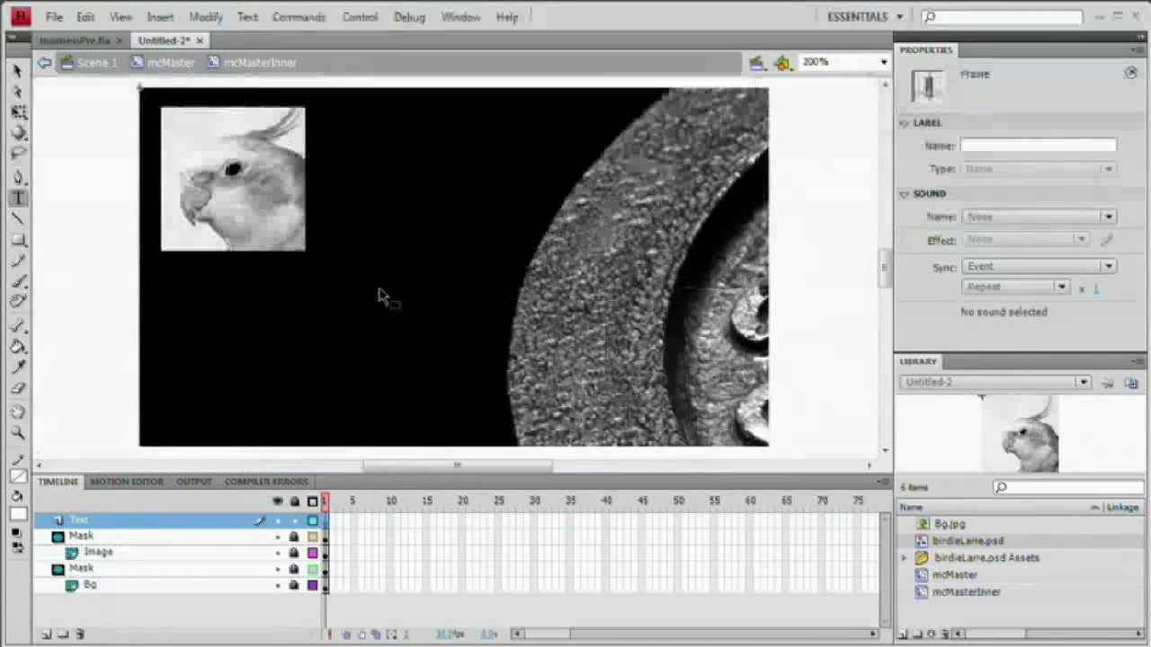
pyautogui.click(287, 279)
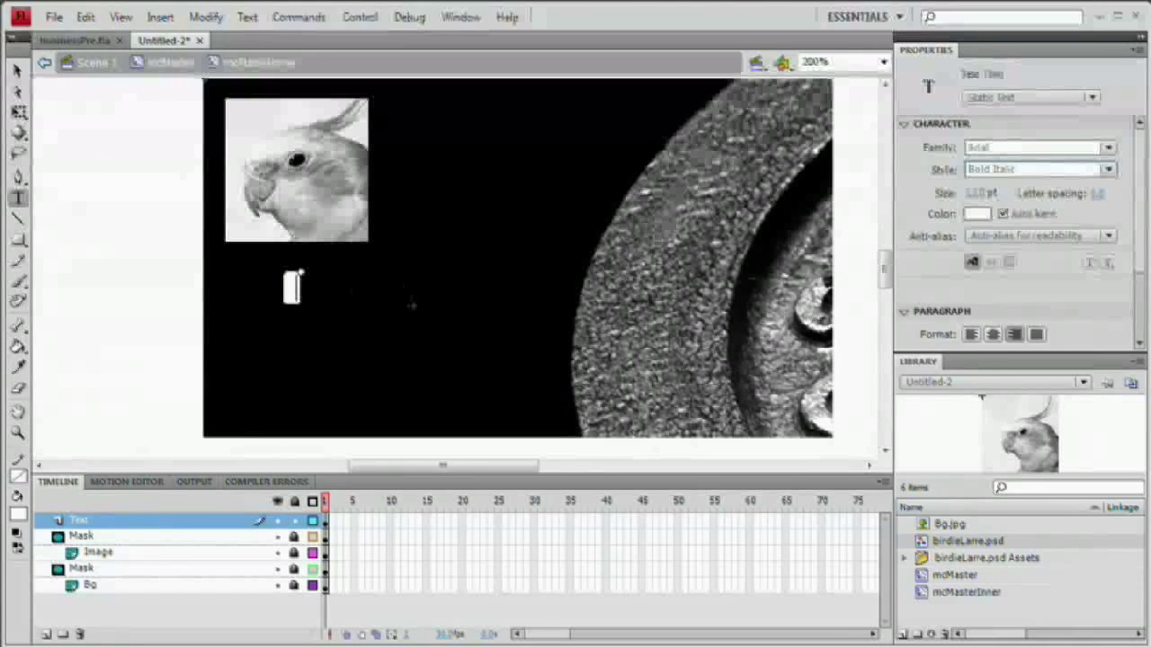
pyautogui.write('"')
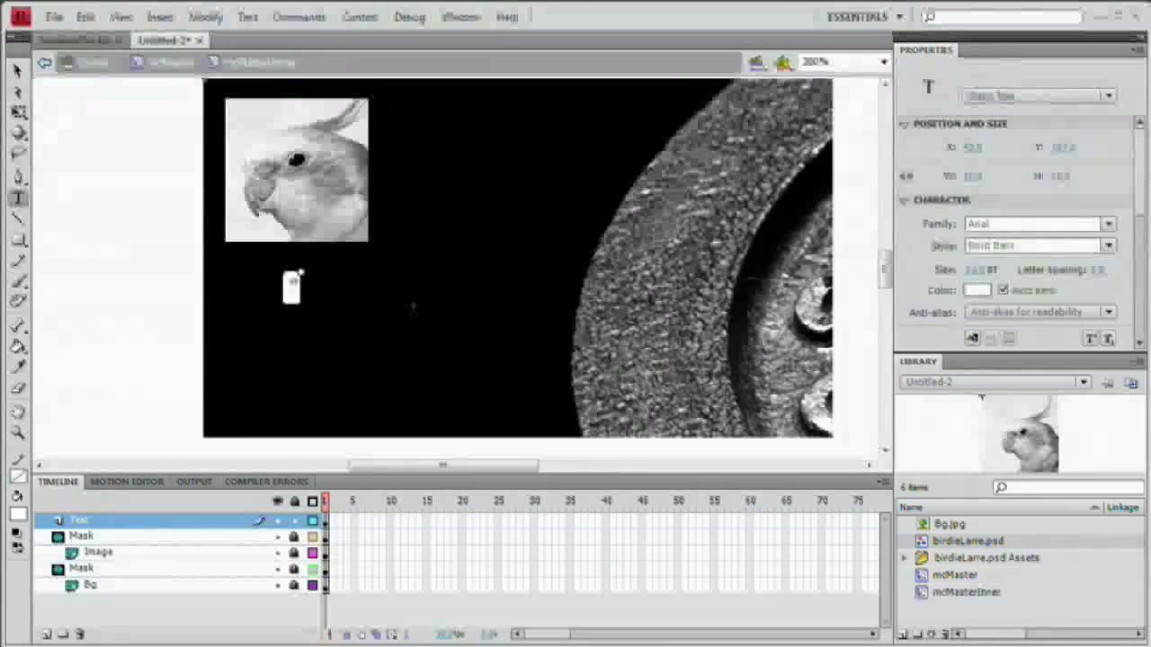
pyautogui.write('Birdie La')
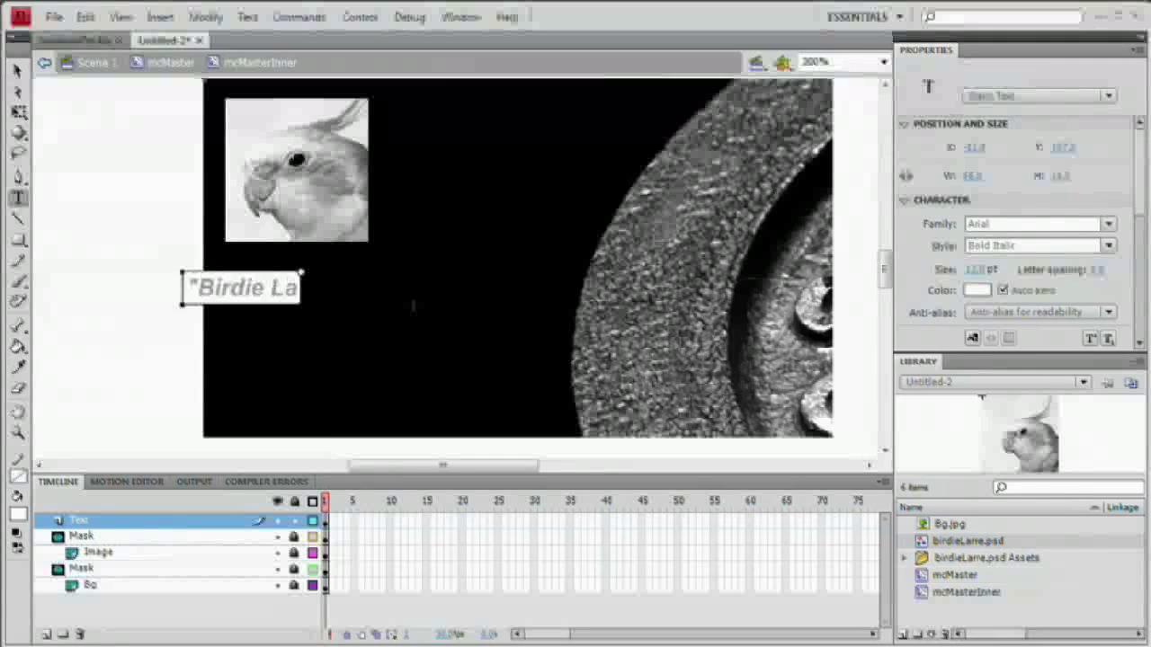
pyautogui.write('rre"')
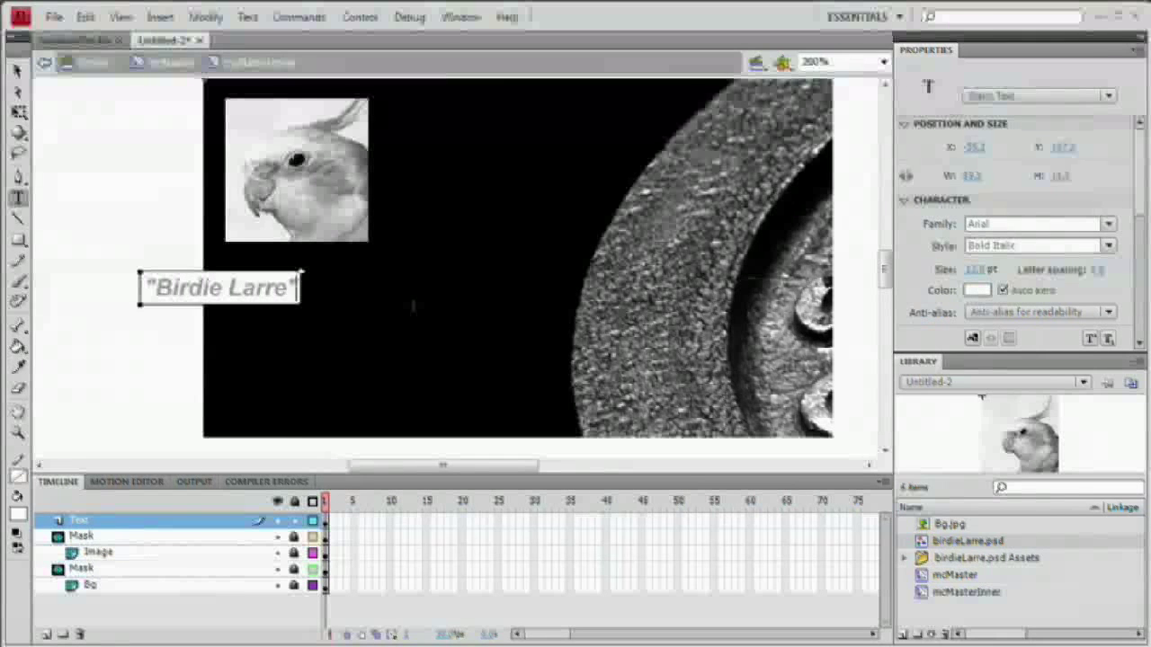
# Position the card holder's name on the card directly beneath the portrait, lined up with the portrait's left edge
pyautogui.write('v')
pyautogui.moveTo(268, 290); pyautogui.dragTo(349, 275)
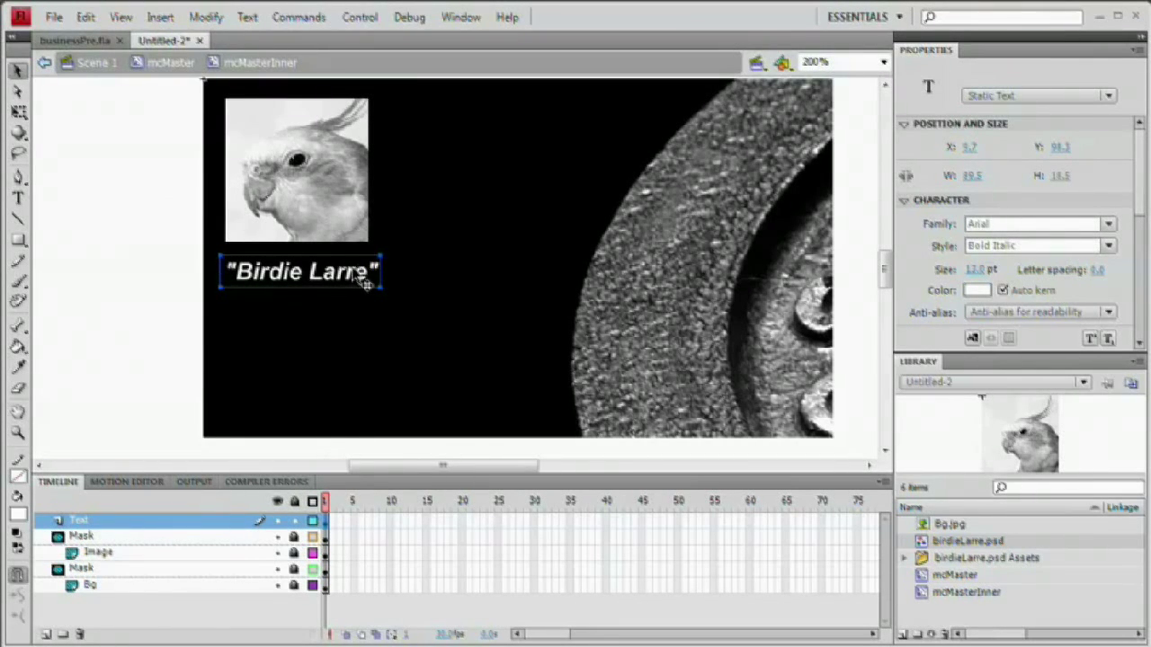
pyautogui.press('Up')
# Duplicate the name text just below itself, replace the copy's wording with "Weight Training", and line its left edge up with the name
pyautogui.moveTo(328, 283); pyautogui.dragTo(326, 308)
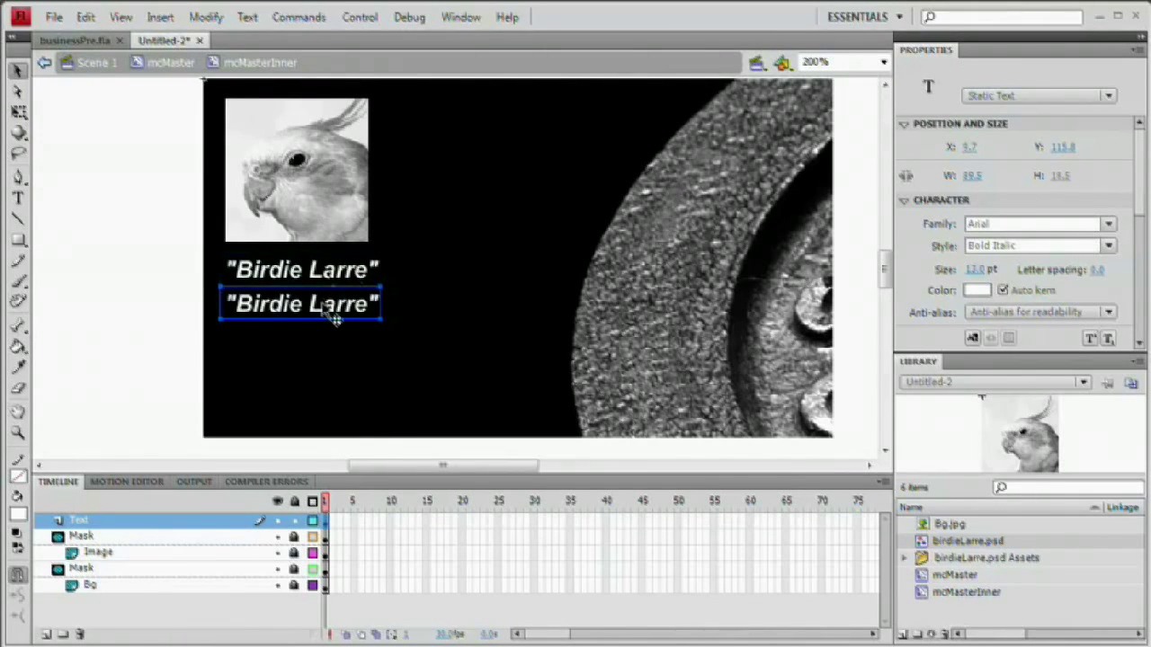
pyautogui.doubleClick(332, 314)
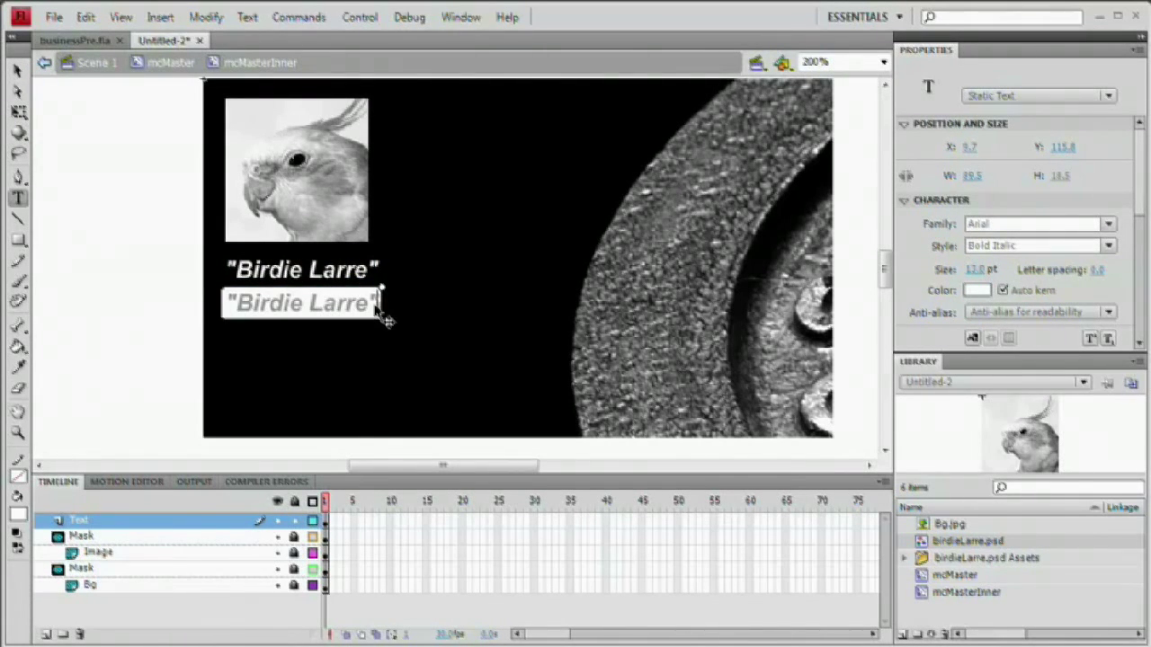
pyautogui.moveTo(376, 306); pyautogui.dragTo(183, 276)
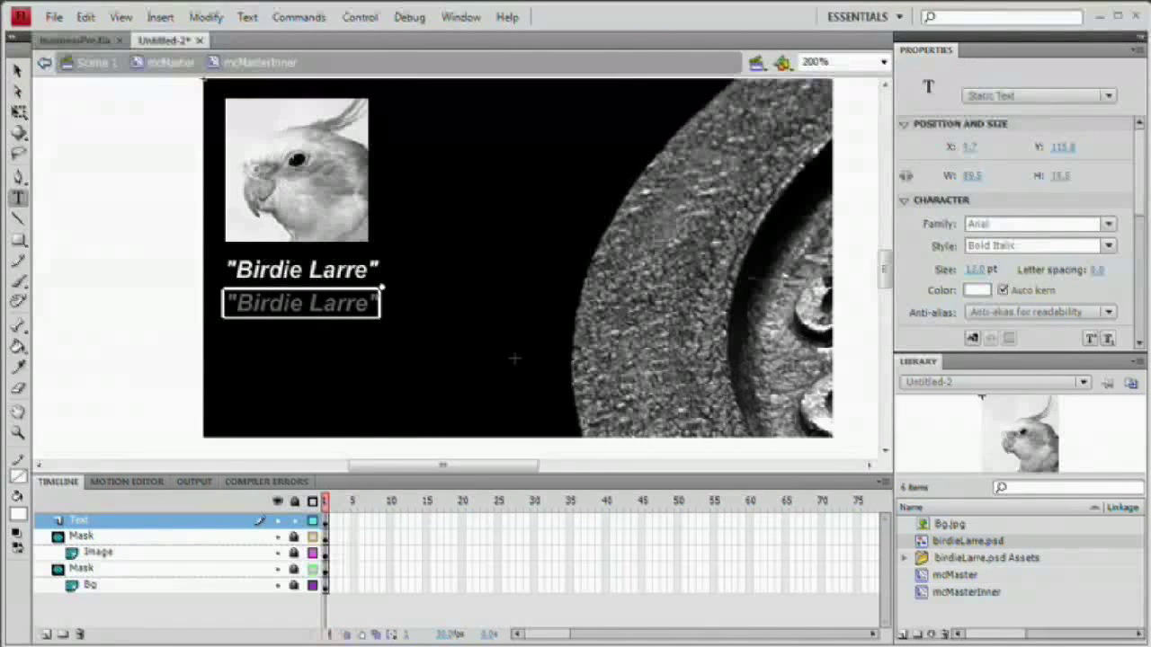
pyautogui.write('Wie')
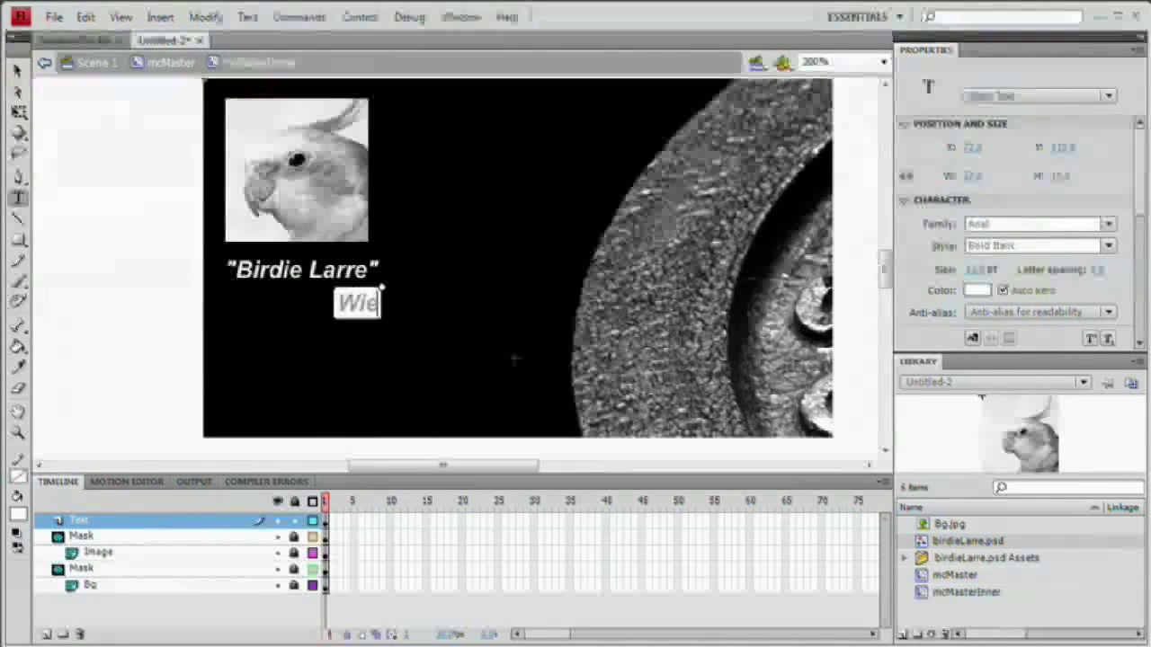
pyautogui.press('BackSpace')
pyautogui.write('eight')
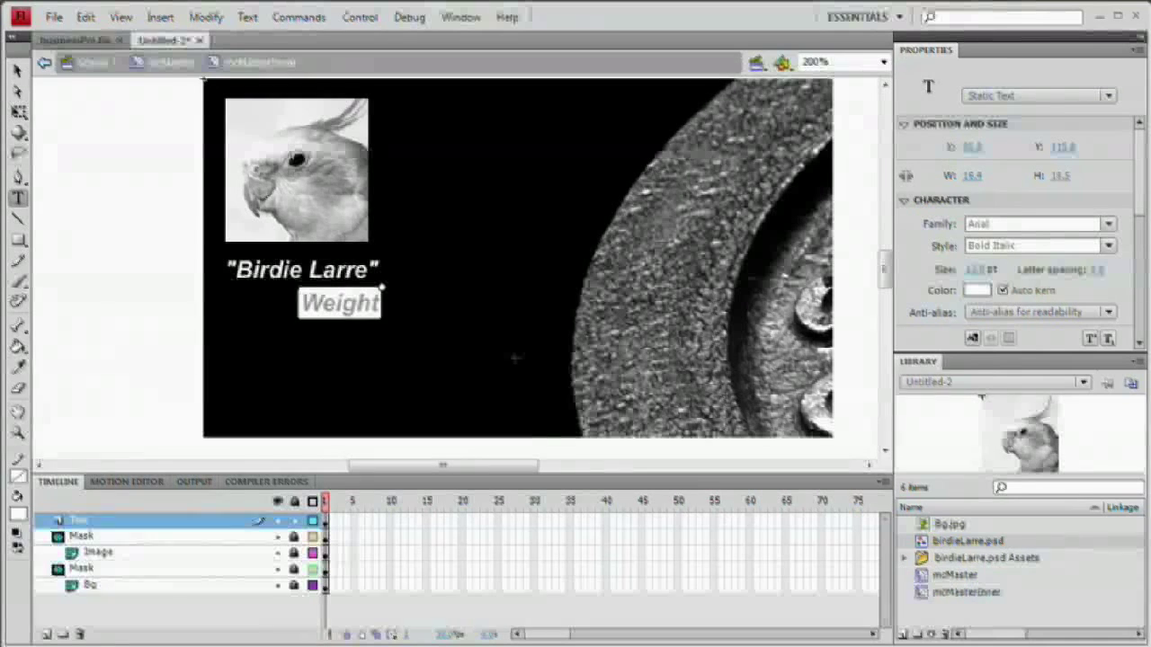
pyautogui.write(' Training')
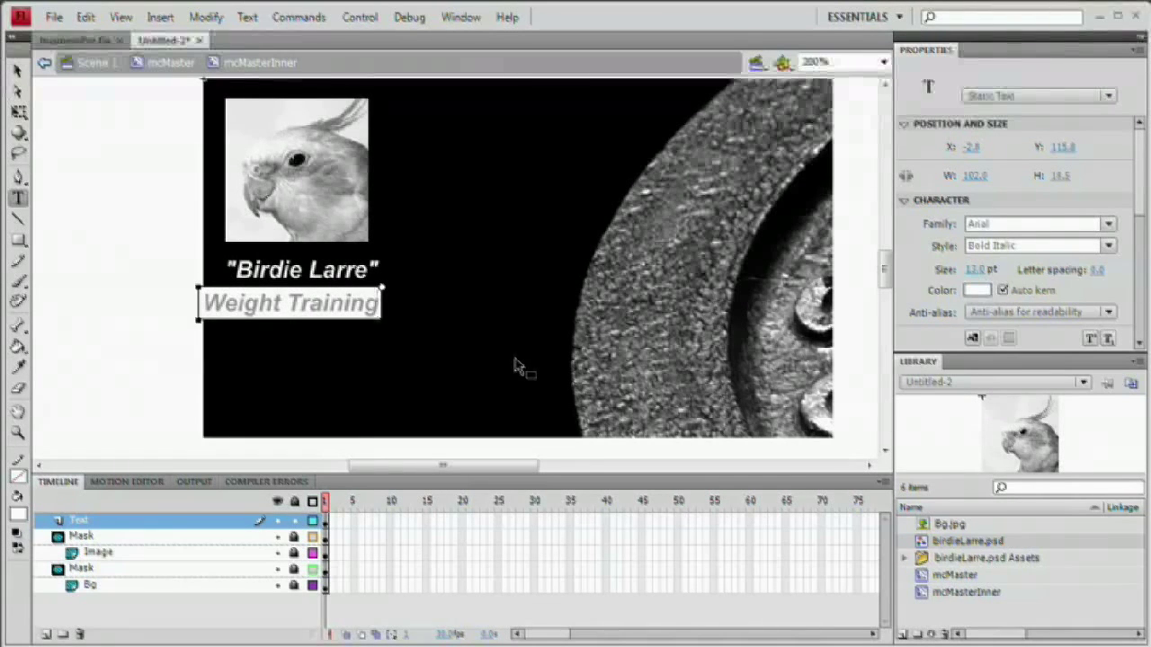
pyautogui.click(16, 70)
pyautogui.moveTo(360, 311); pyautogui.dragTo(386, 308)
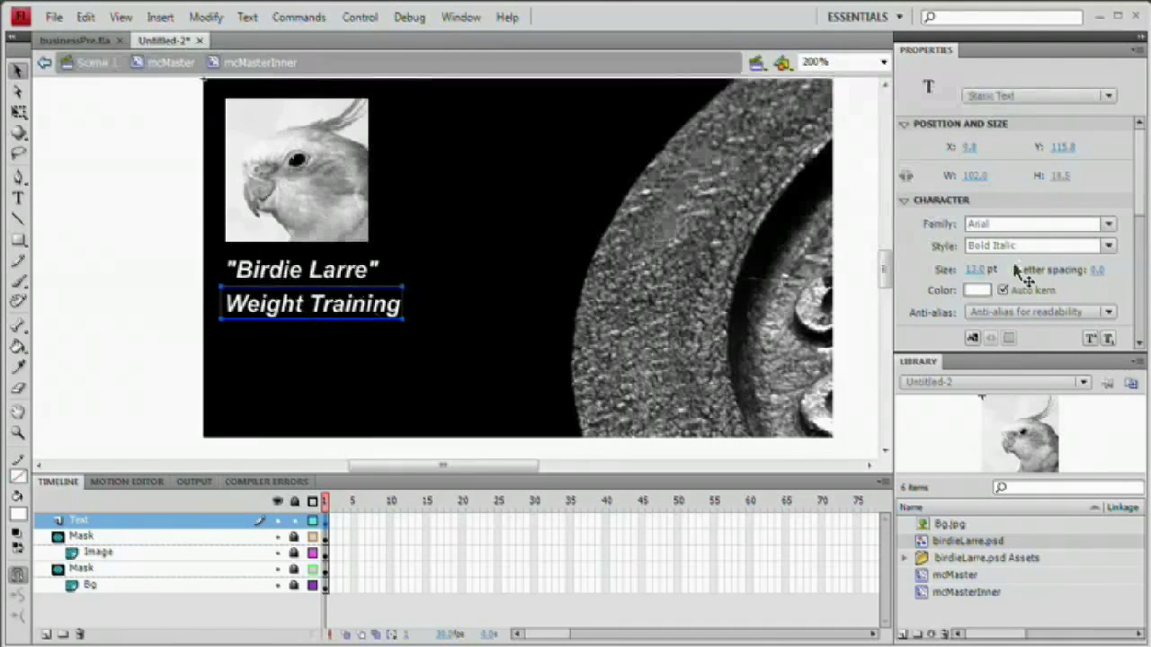
# Format the "Weight Training" text as left-aligned Bold at 11 pt and reposition it beneath the name
pyautogui.click(1111, 246)
pyautogui.click(1066, 260)
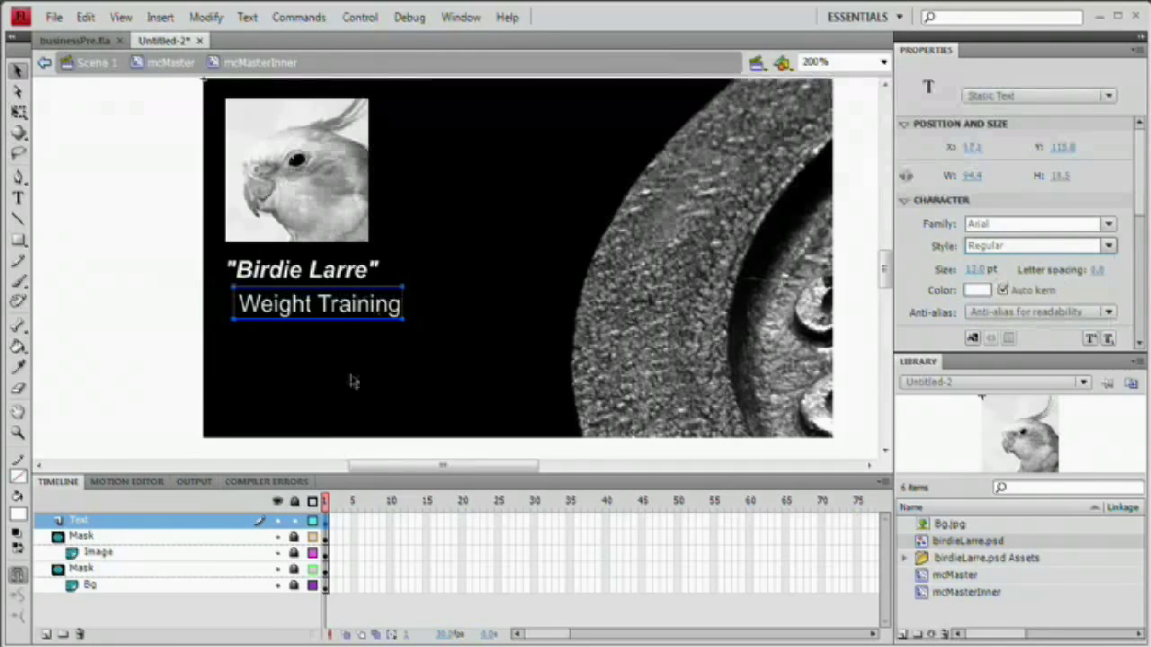
pyautogui.click(1109, 246)
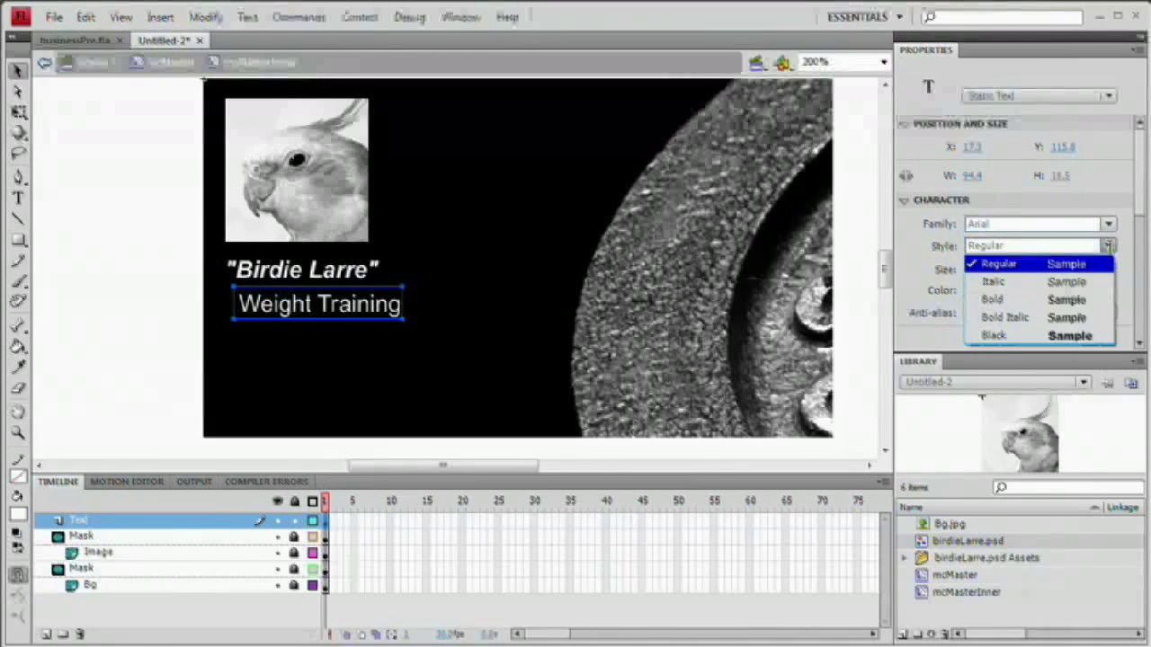
pyautogui.click(1027, 300)
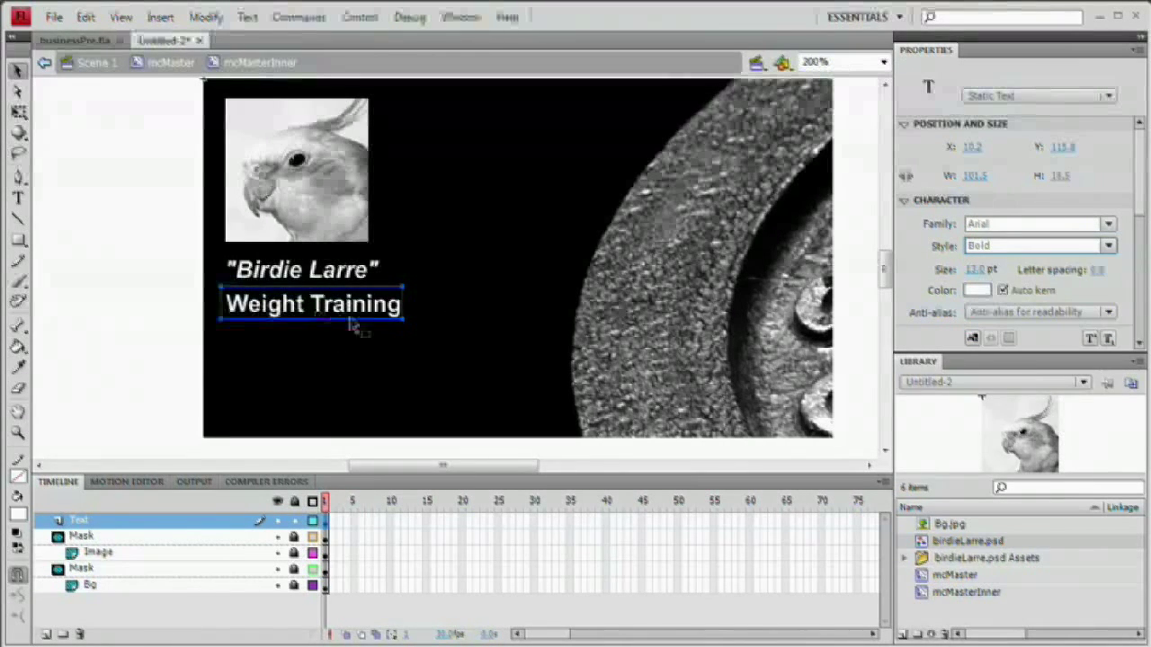
pyautogui.click(976, 271)
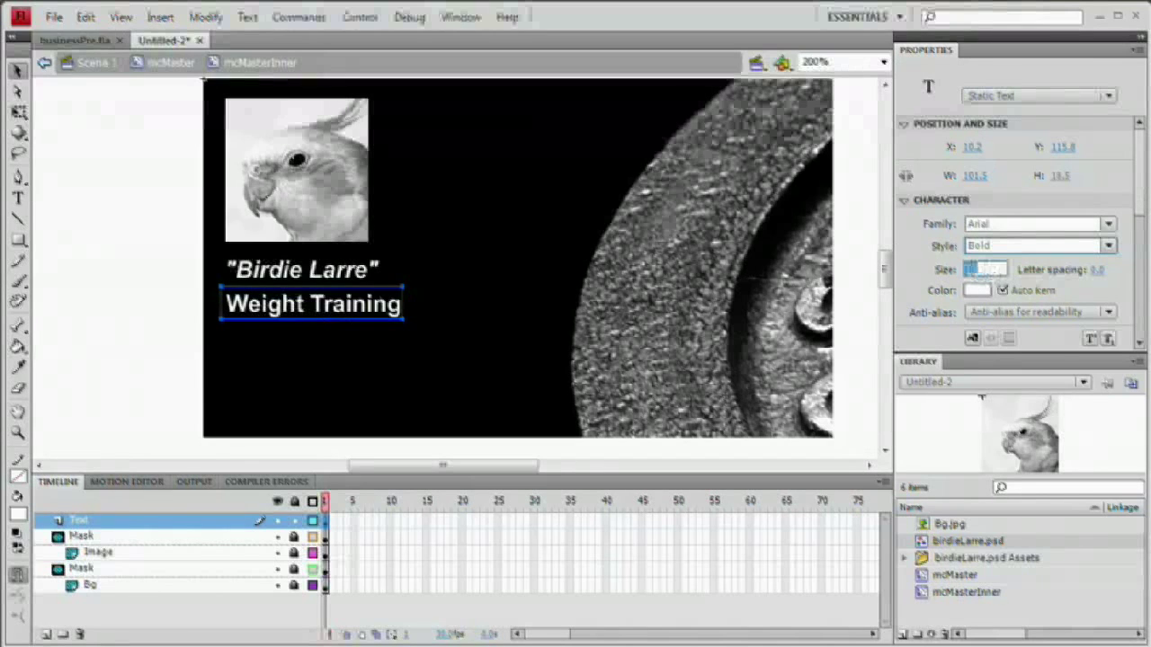
pyautogui.write('11')
pyautogui.press('Return')
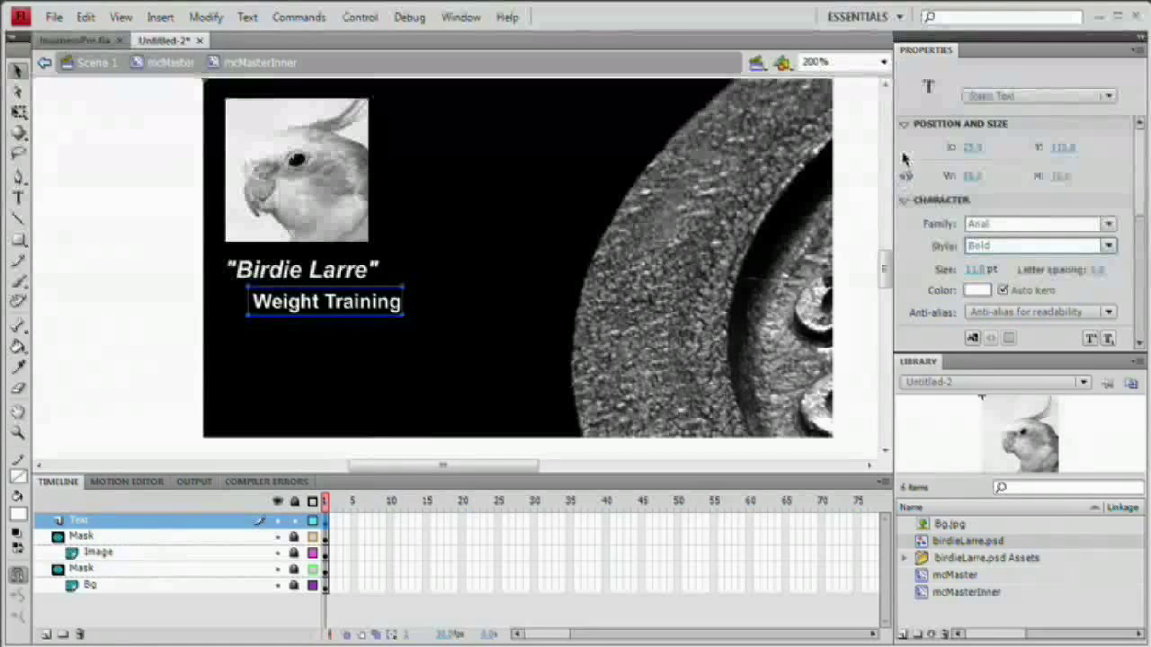
pyautogui.moveTo(1138, 216); pyautogui.dragTo(1146, 295)
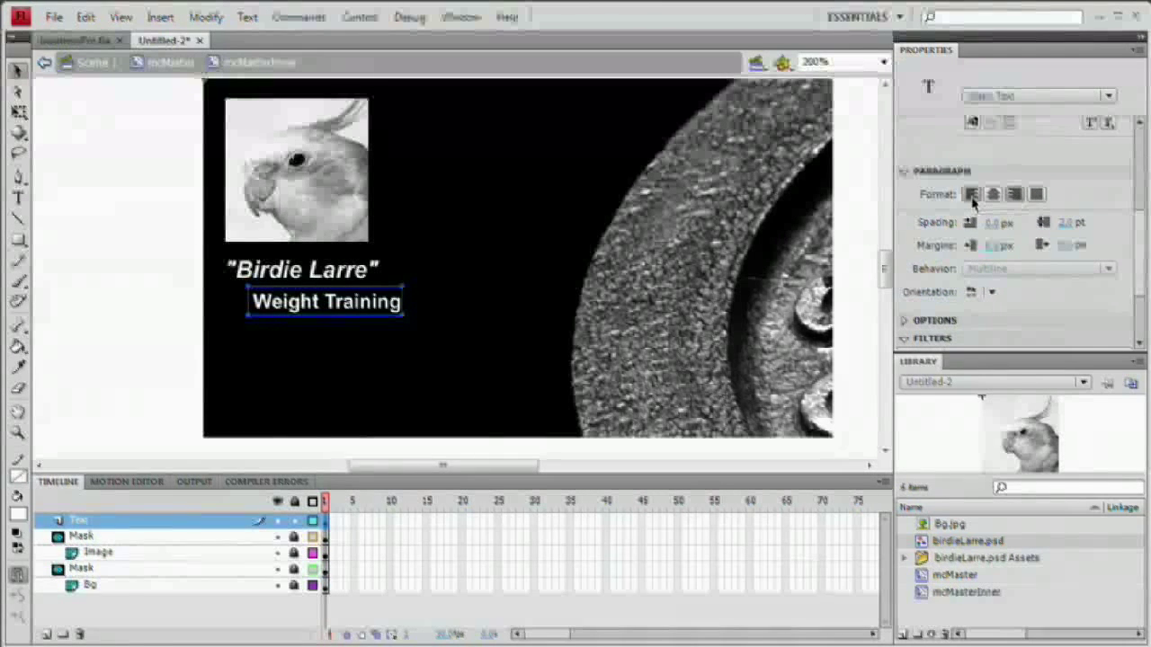
pyautogui.moveTo(309, 311); pyautogui.dragTo(301, 315)
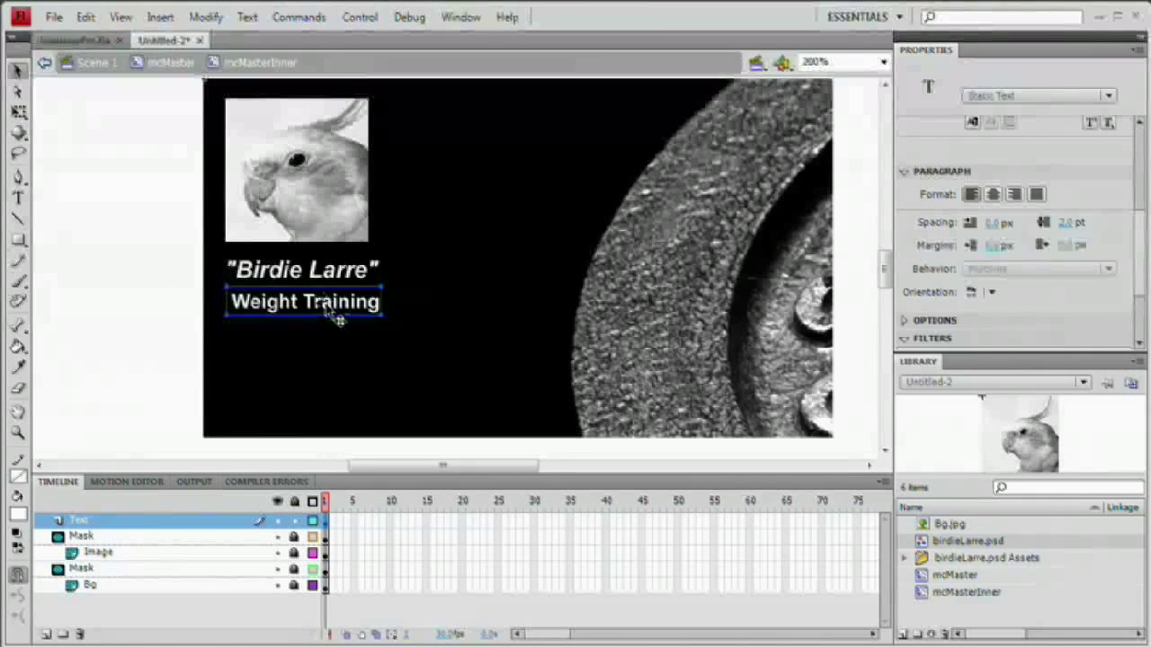
# Duplicate the "Weight Training" text just below itself and replace the copy's wording with the street address
pyautogui.moveTo(340, 319); pyautogui.dragTo(336, 329)
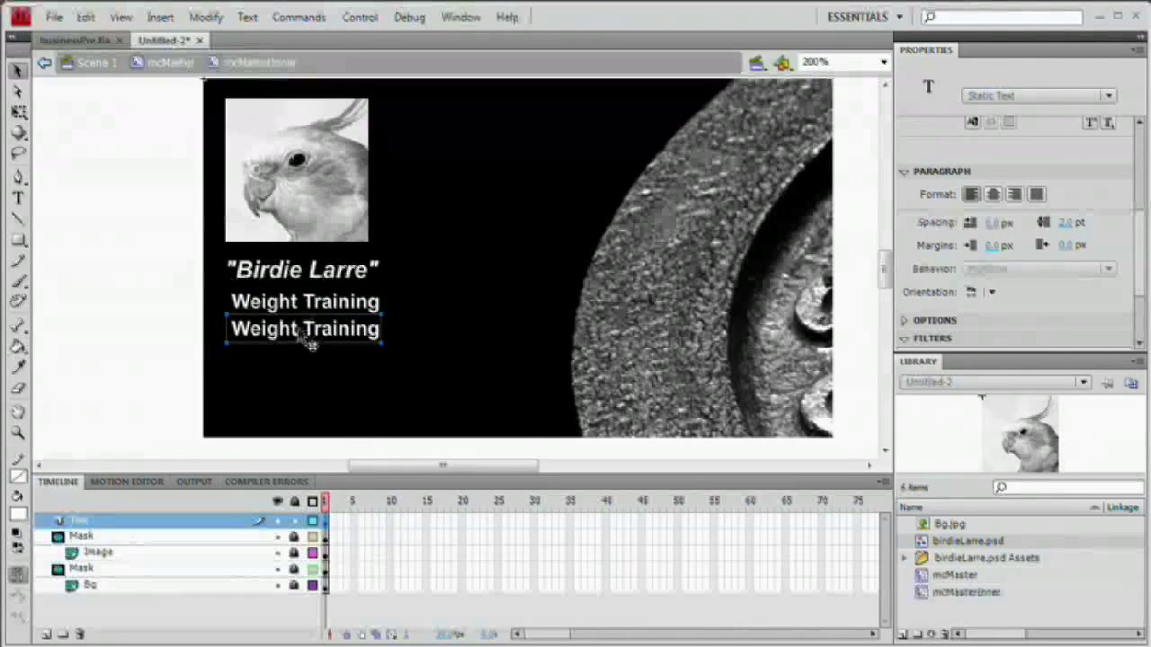
pyautogui.doubleClick(383, 331)
pyautogui.click(360, 338)
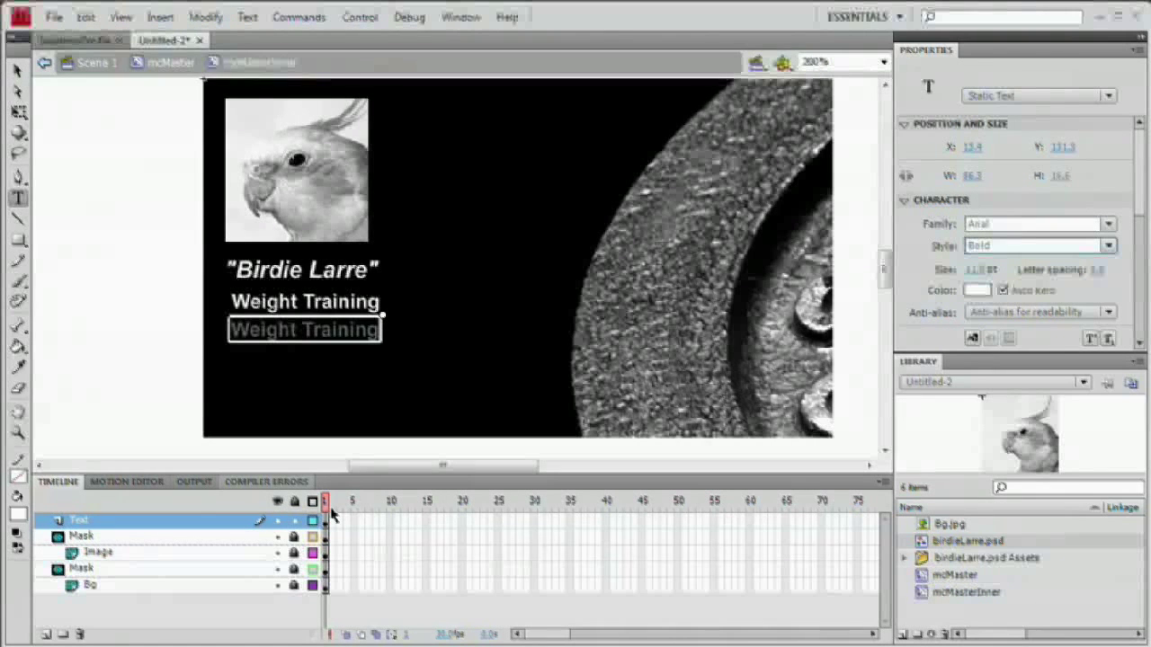
pyautogui.write('123')
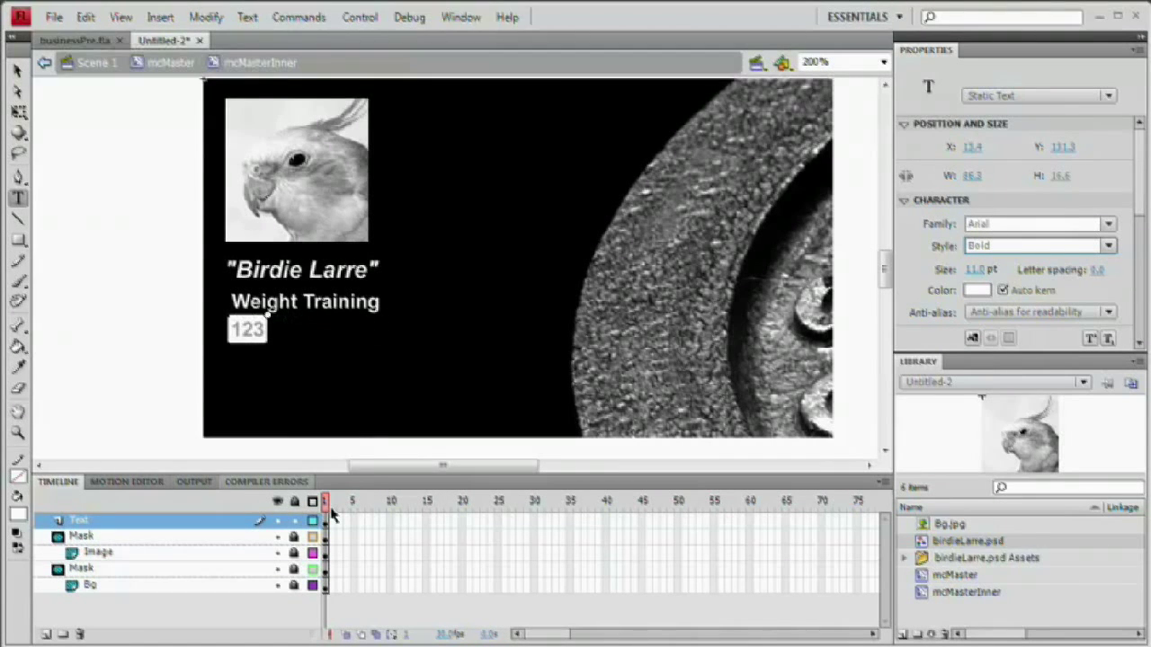
pyautogui.write(' Main St.')
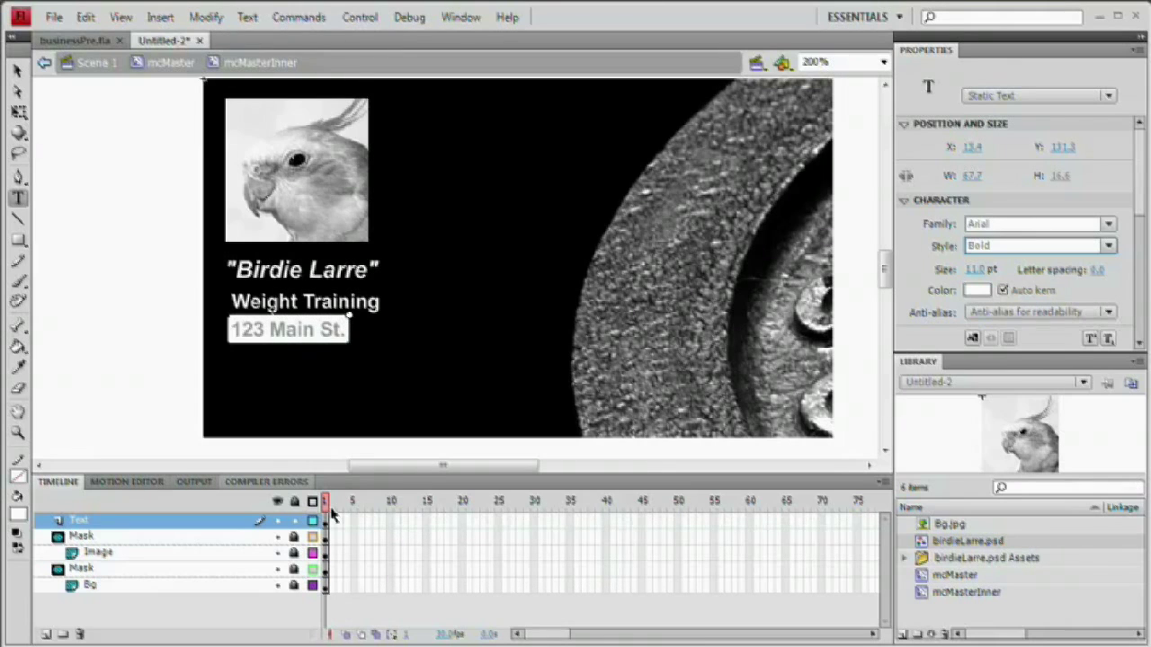
# Add a second line with the city, state and postal code to the address text and deselect it
pyautogui.press('Return')
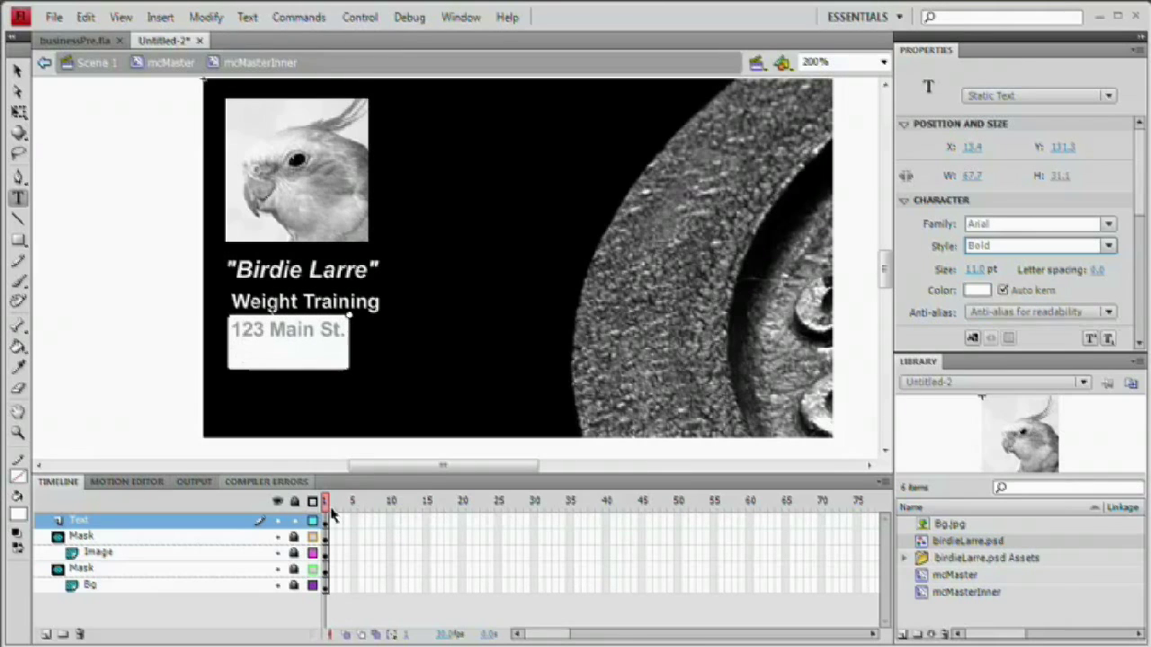
pyautogui.press('BackSpace')
pyautogui.press('BackSpace')
pyautogui.write('SomeCity')
pyautogui.hotkey('shift', 'Left')
pyautogui.hotkey('shift', 'Left')
pyautogui.hotkey('shift', 'Left')
pyautogui.hotkey('shift', 'Left')
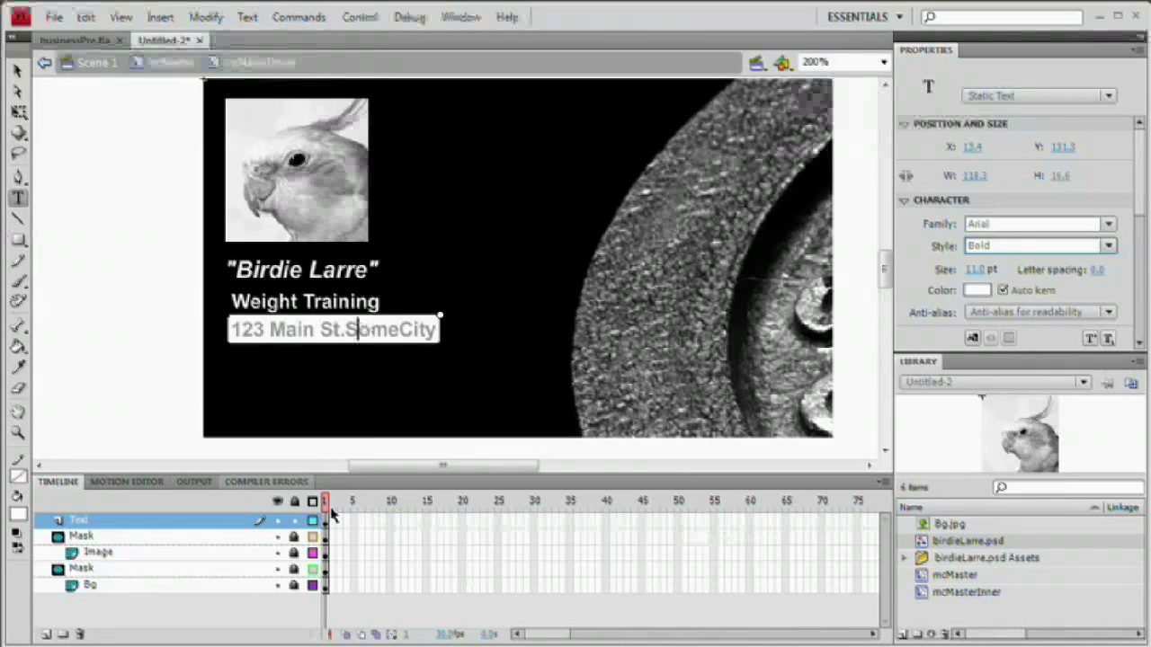
pyautogui.press('Return')
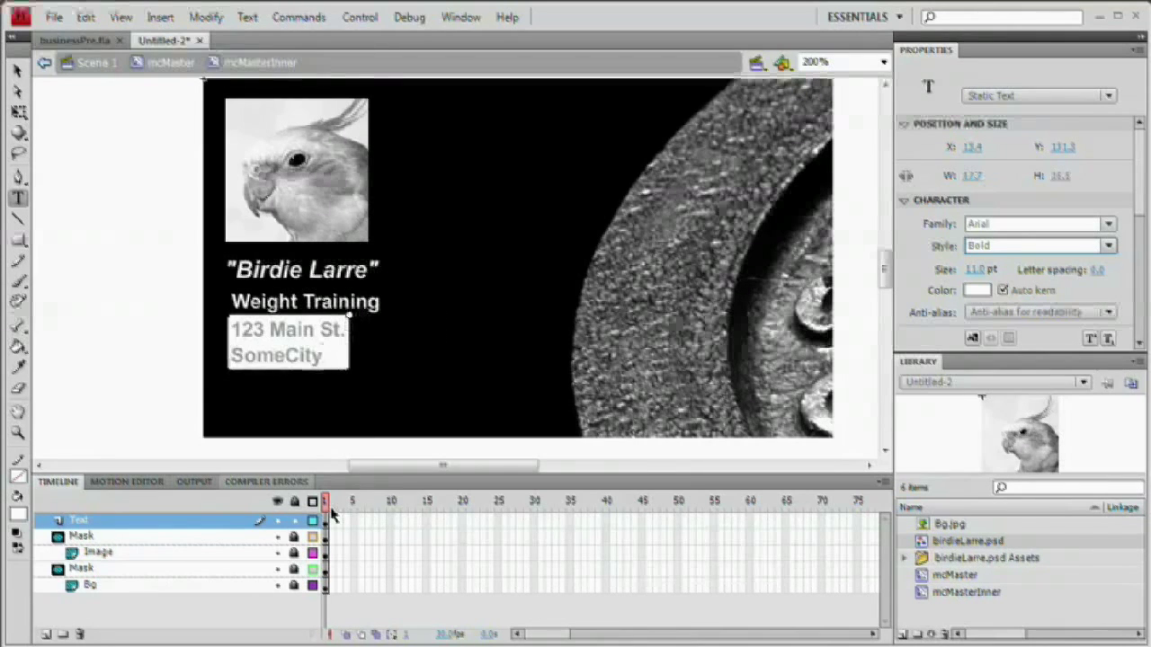
pyautogui.write('PA')
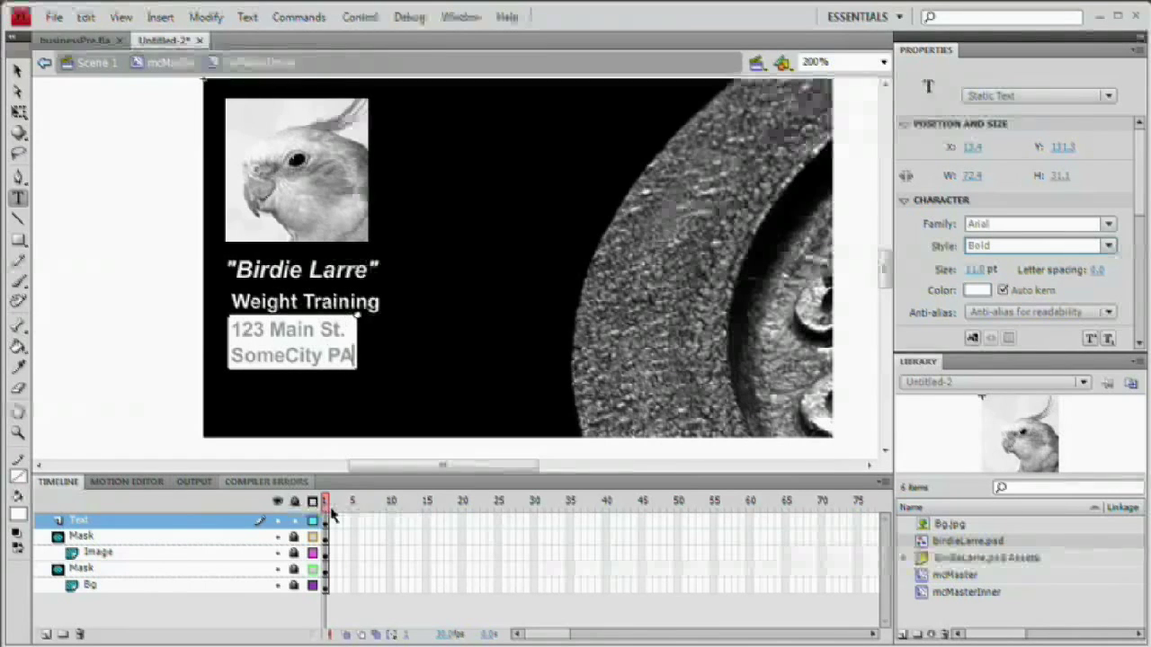
pyautogui.write(', 90000')
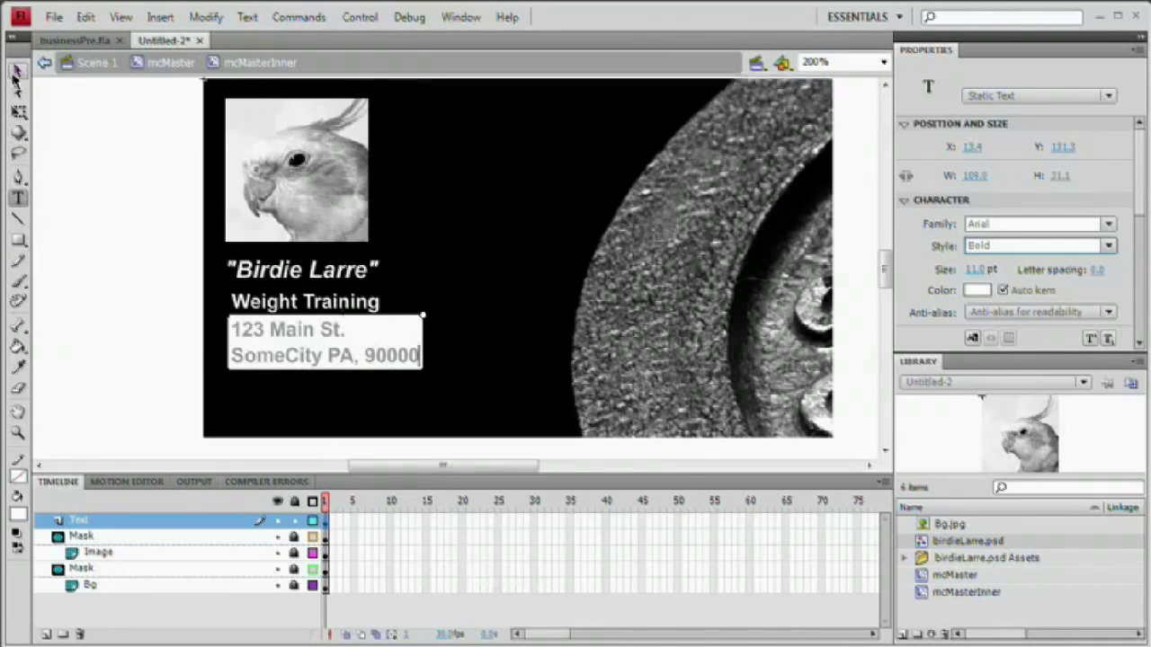
pyautogui.click(17, 70)
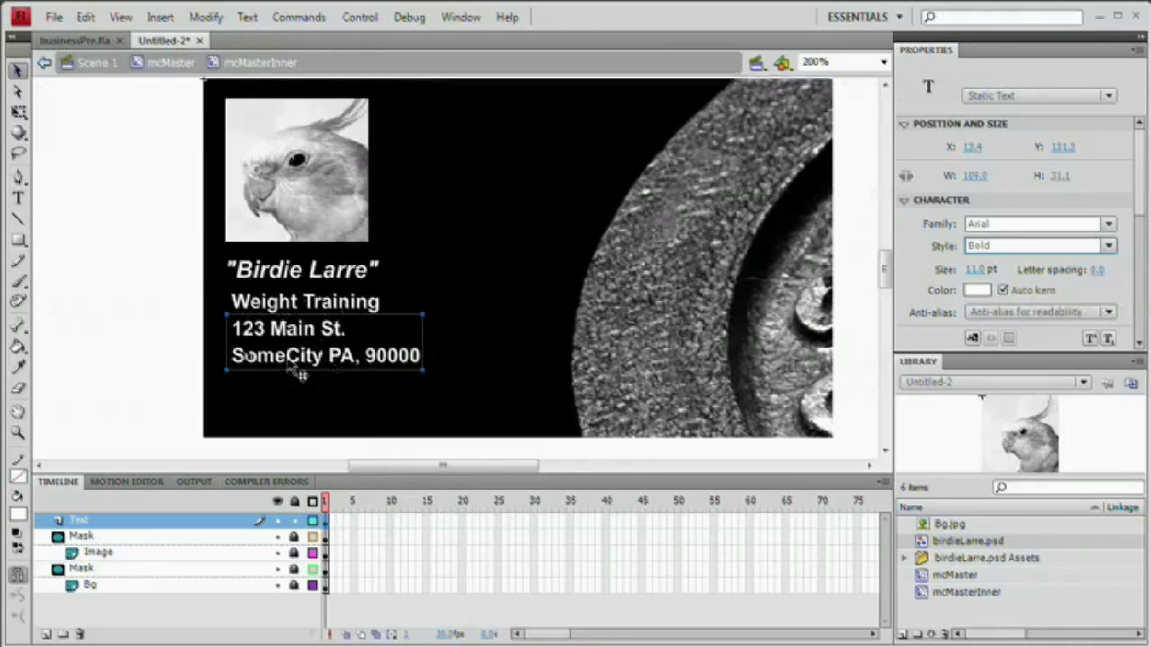
pyautogui.click(441, 353)
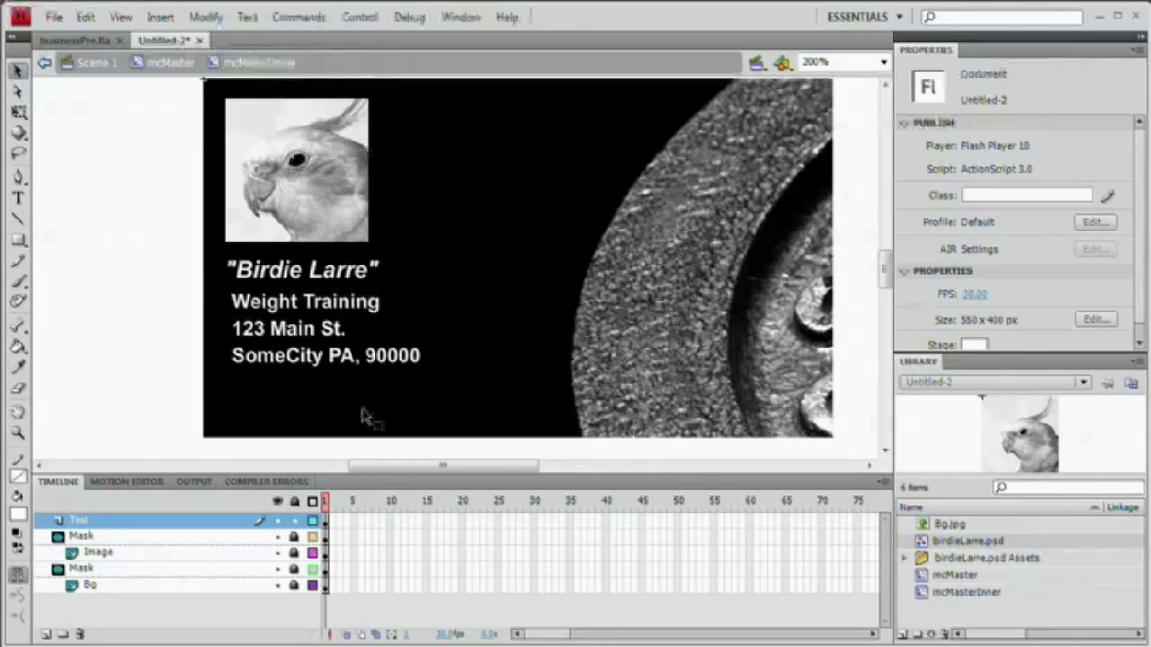
# Add static text with the phone number below the address and move it slightly lower toward the card's bottom edge
pyautogui.click(18, 197)
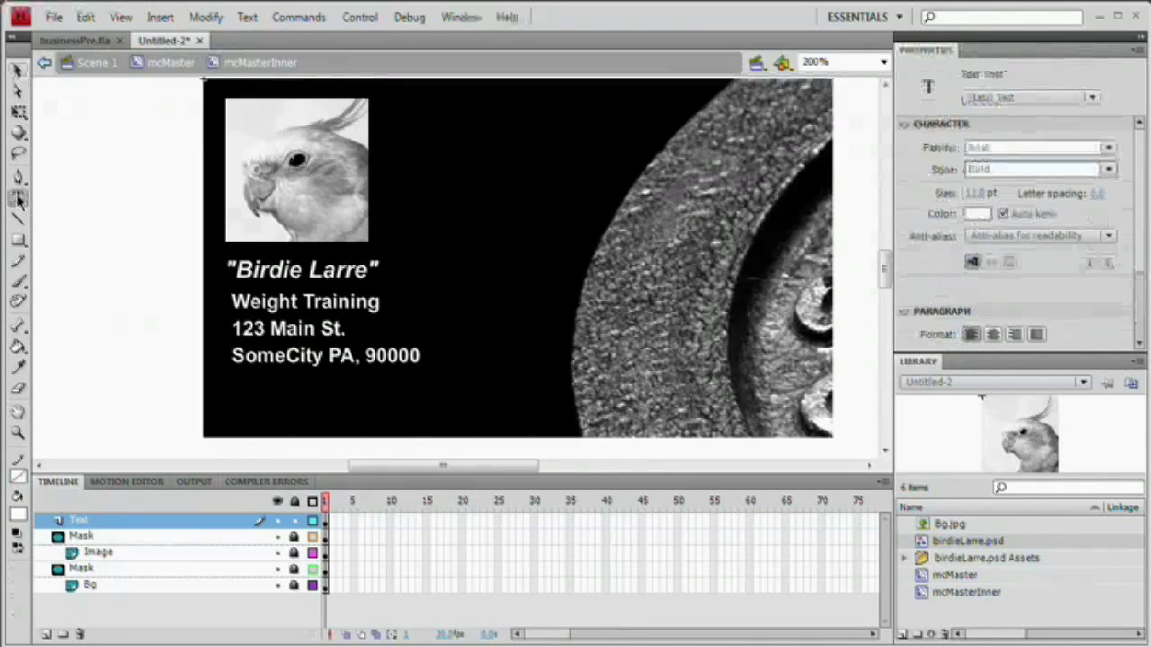
pyautogui.click(233, 385)
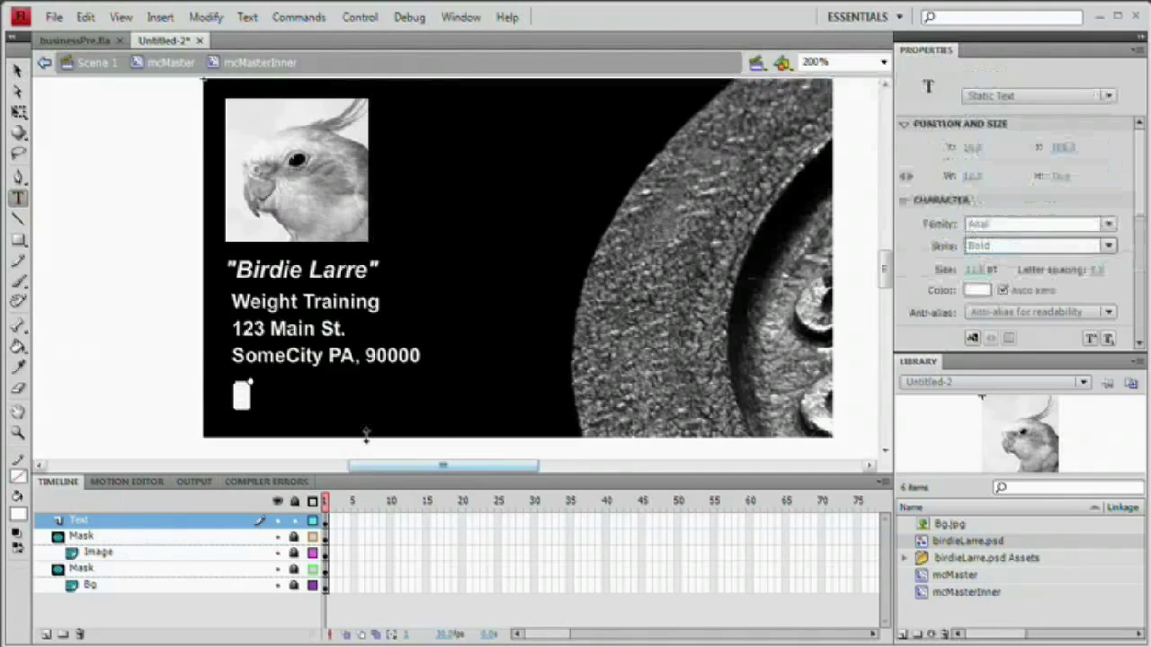
pyautogui.write('1')
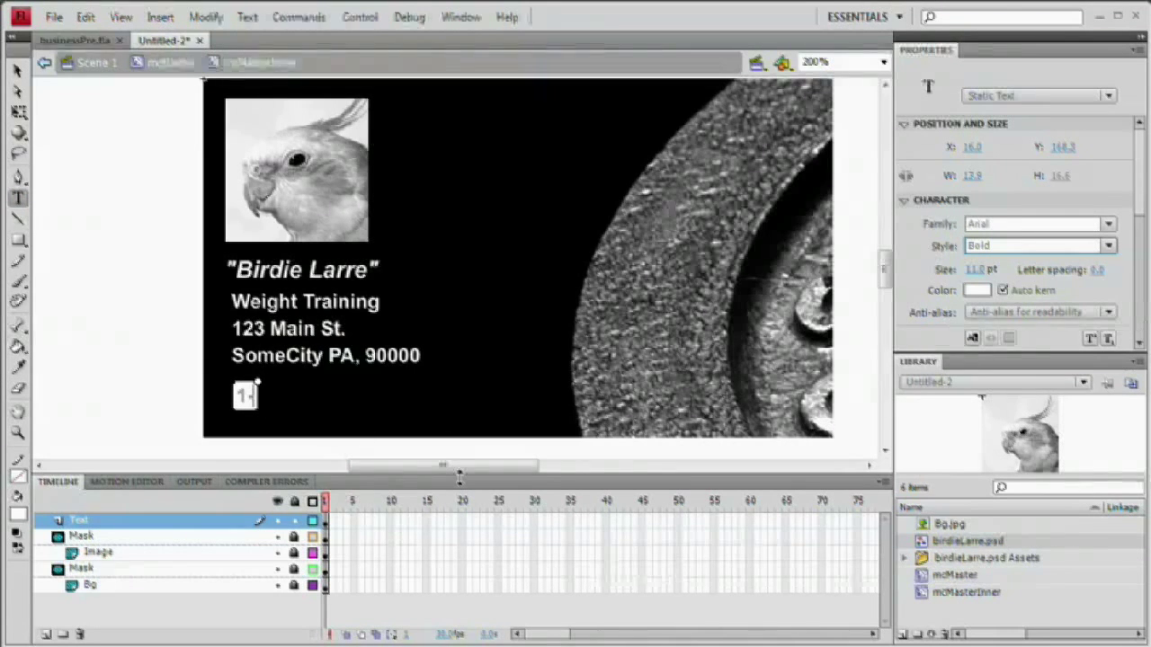
pyautogui.write('-111-111')
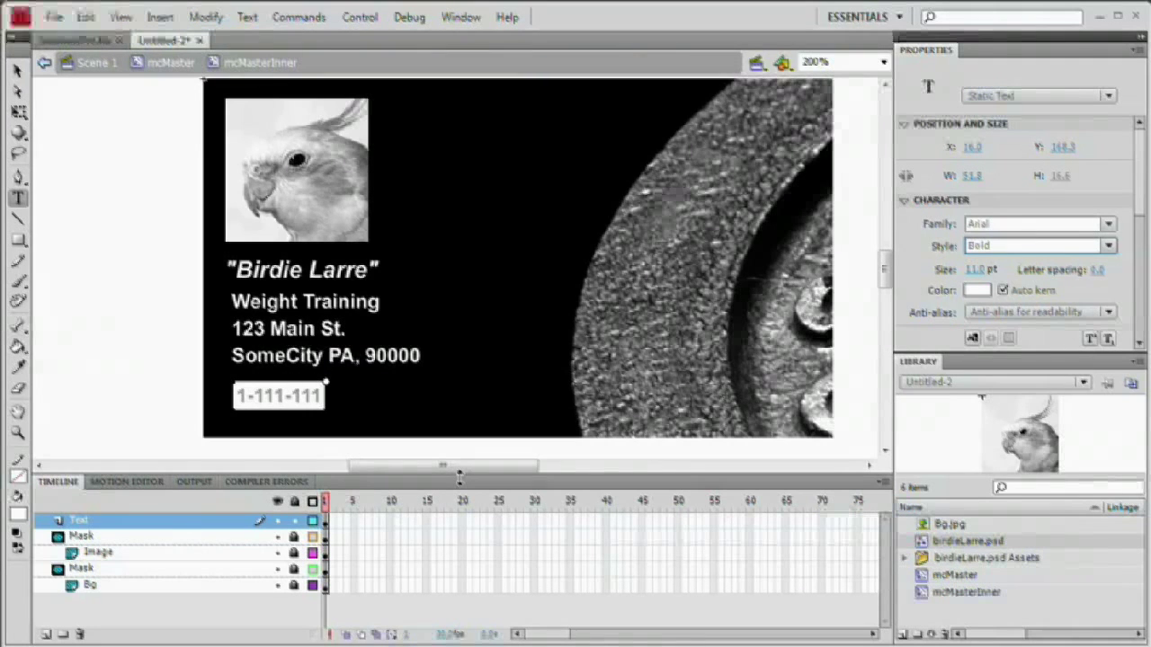
pyautogui.write('1')
pyautogui.press('BackSpace')
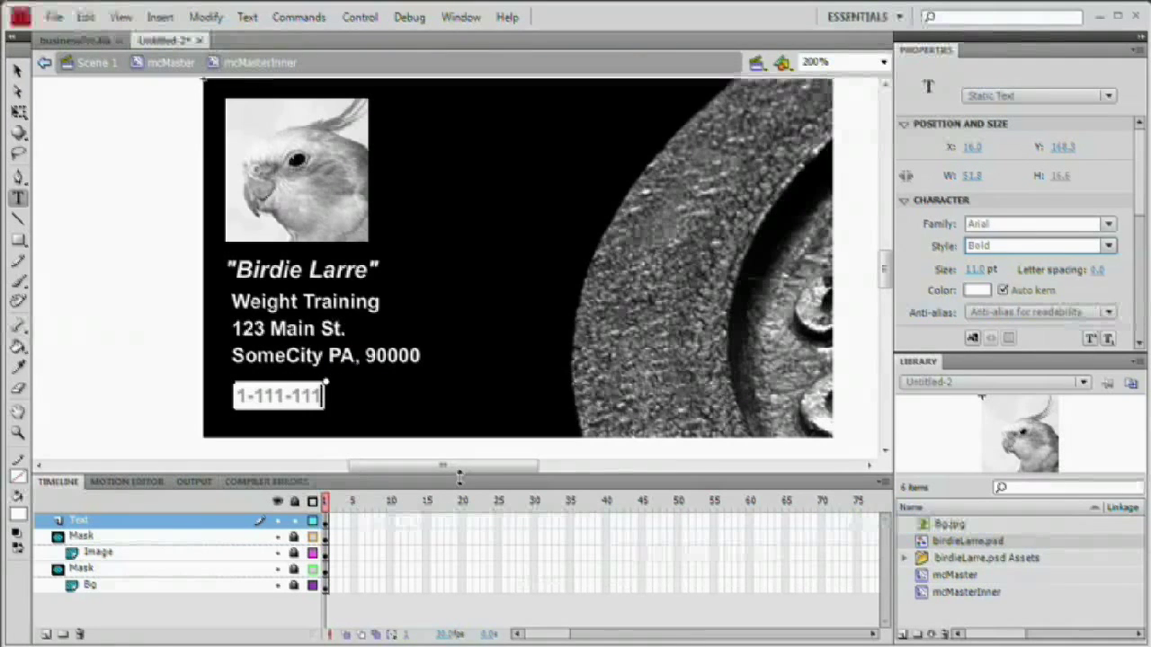
pyautogui.write('-1111')
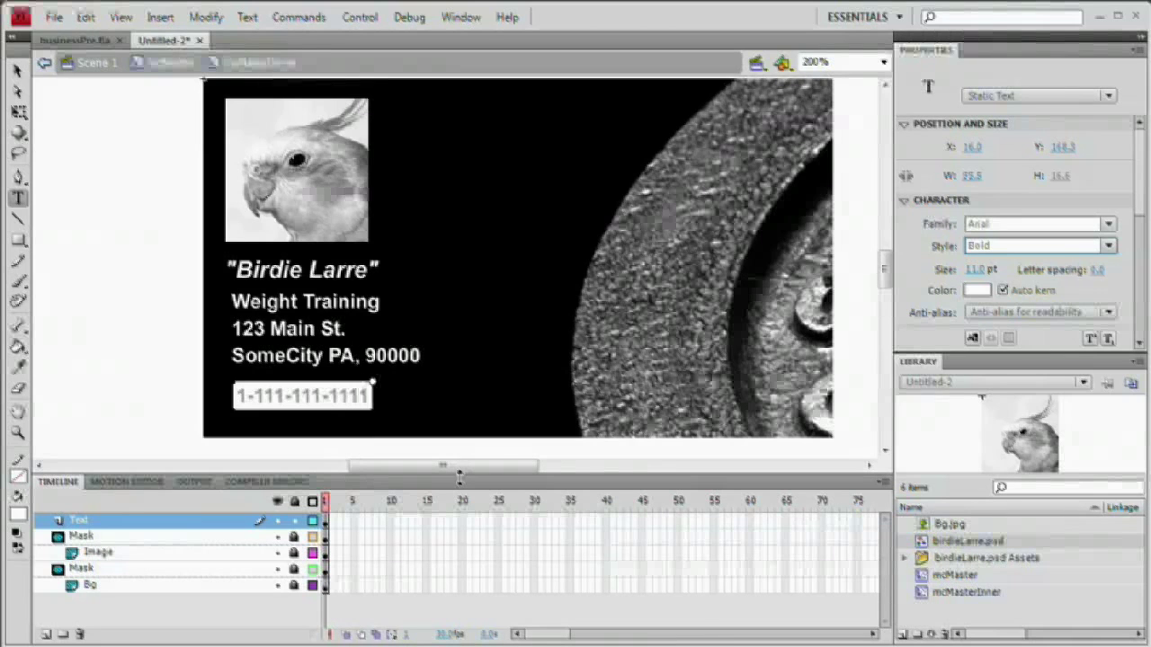
pyautogui.click(16, 70)
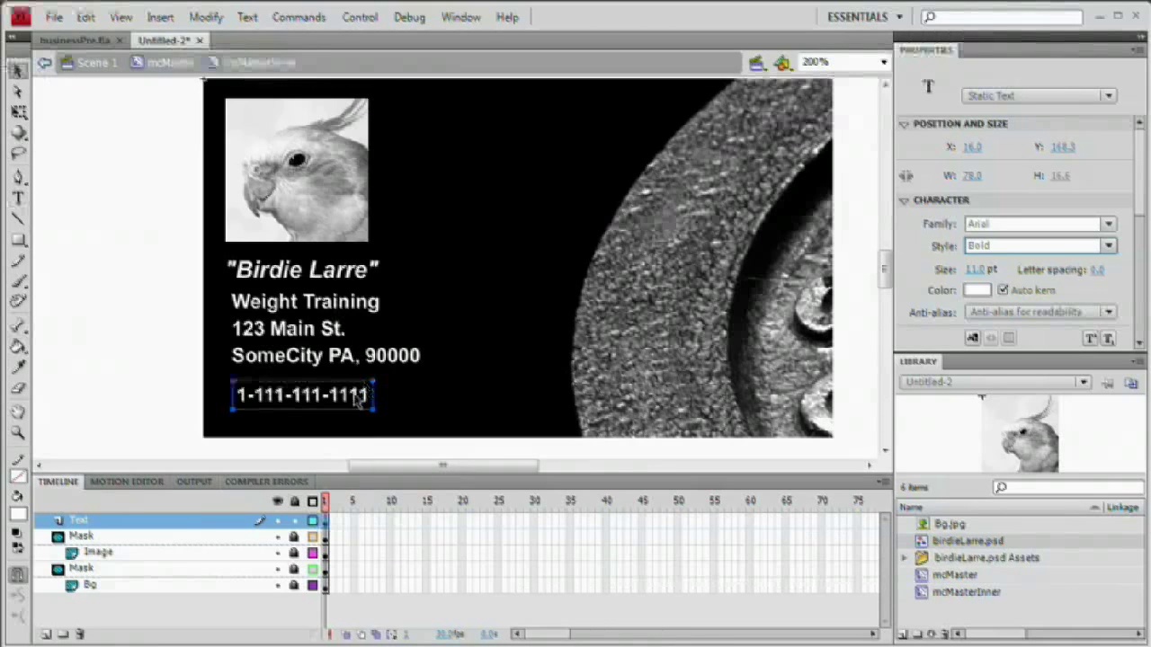
pyautogui.moveTo(301, 401); pyautogui.dragTo(309, 419)
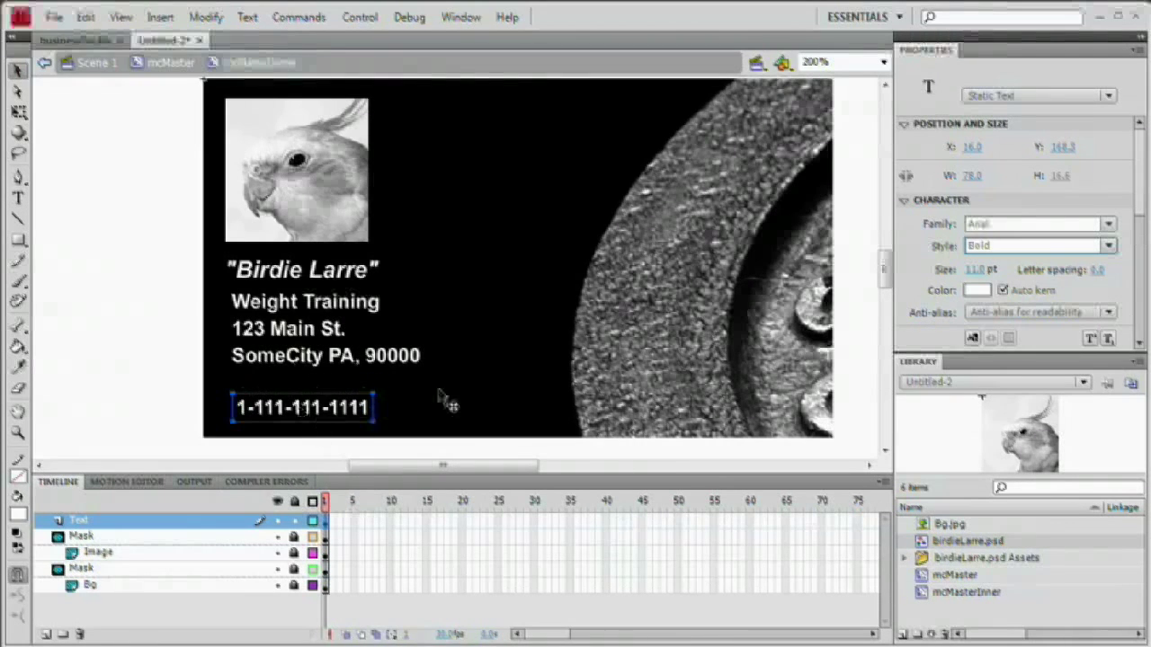
# Format the phone number text as Bold Italic at 9 pt and move it slightly lower on the card
pyautogui.click(976, 271)
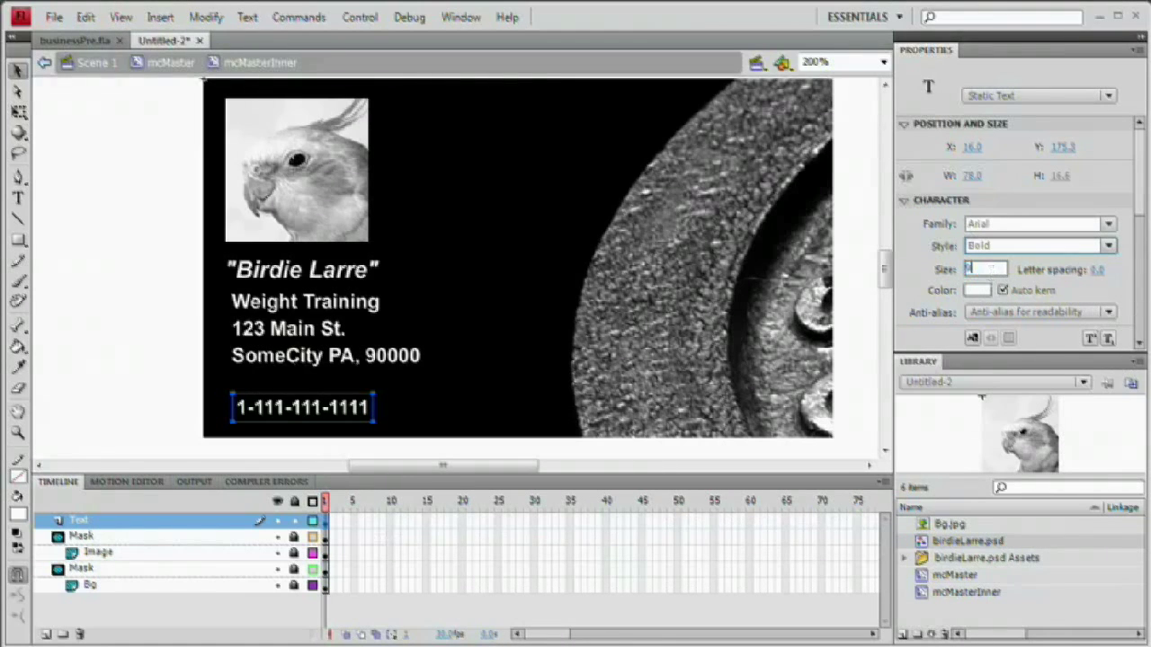
pyautogui.write('9')
pyautogui.press('Tab')
pyautogui.moveTo(319, 424); pyautogui.dragTo(320, 429)
pyautogui.click(1109, 245)
pyautogui.click(998, 315)
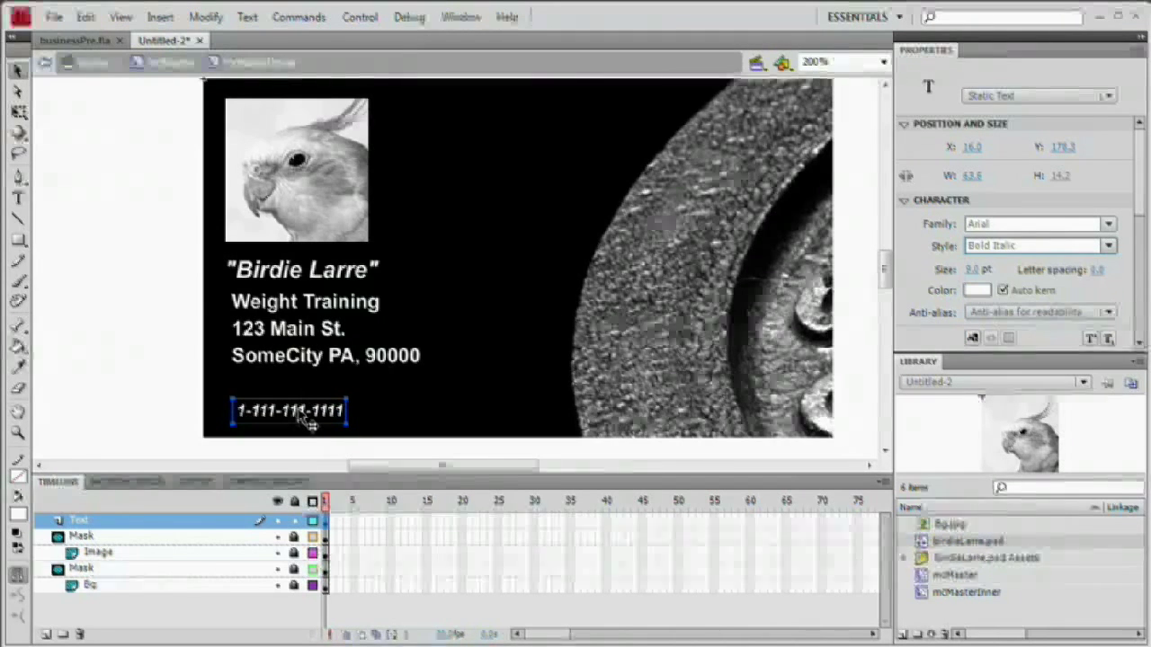
# Duplicate the phone number text further right along the card's bottom edge and right-align the copy
pyautogui.moveTo(309, 423); pyautogui.dragTo(500, 401)
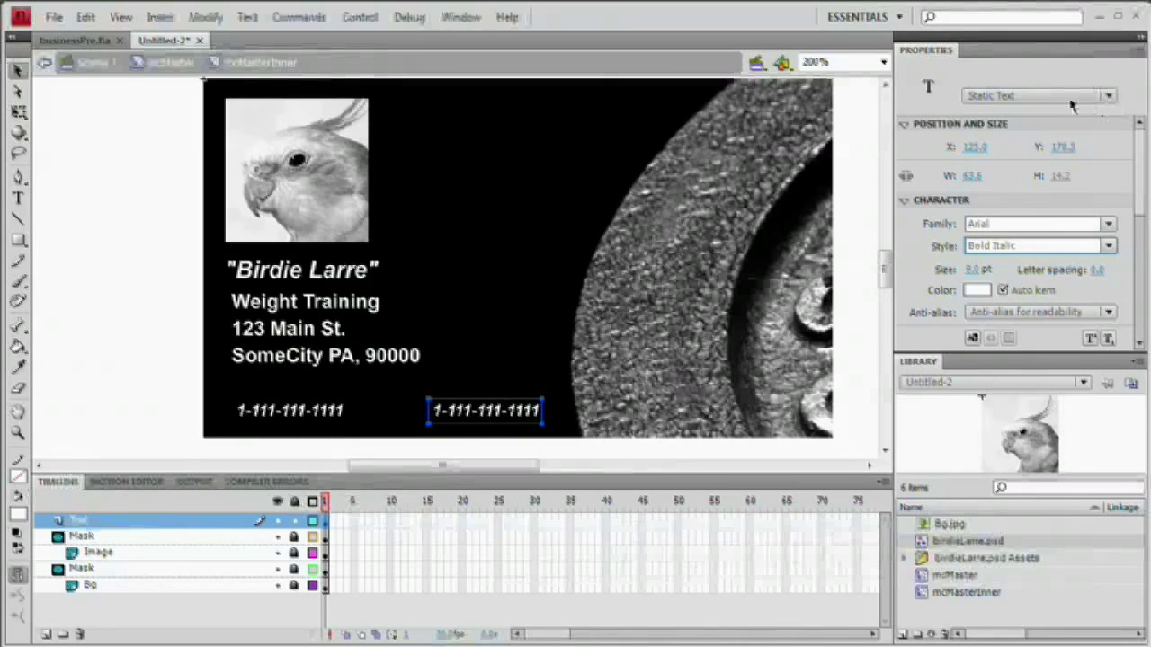
pyautogui.moveTo(1143, 167); pyautogui.dragTo(1145, 252)
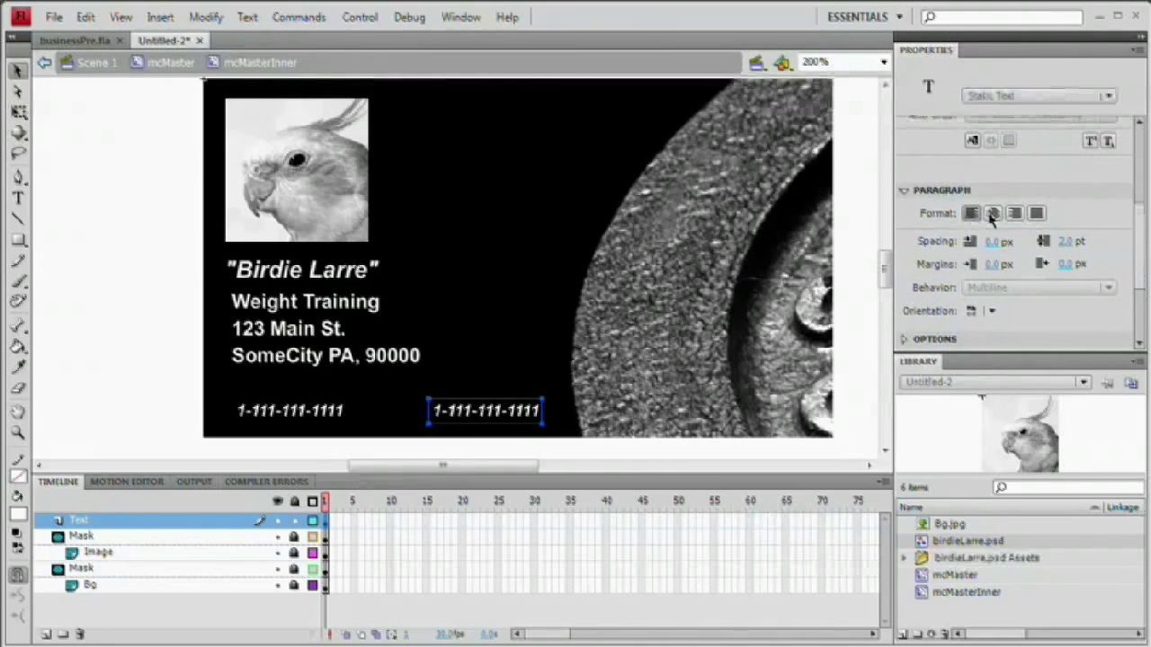
pyautogui.click(1015, 216)
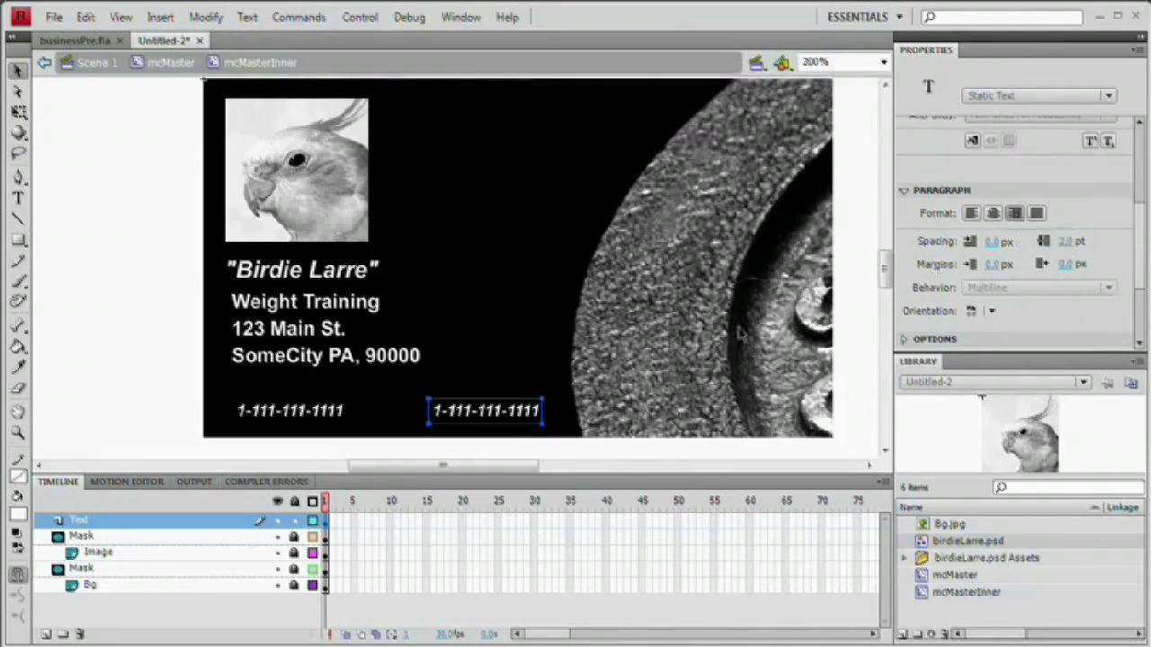
pyautogui.moveTo(1142, 248); pyautogui.dragTo(1143, 136)
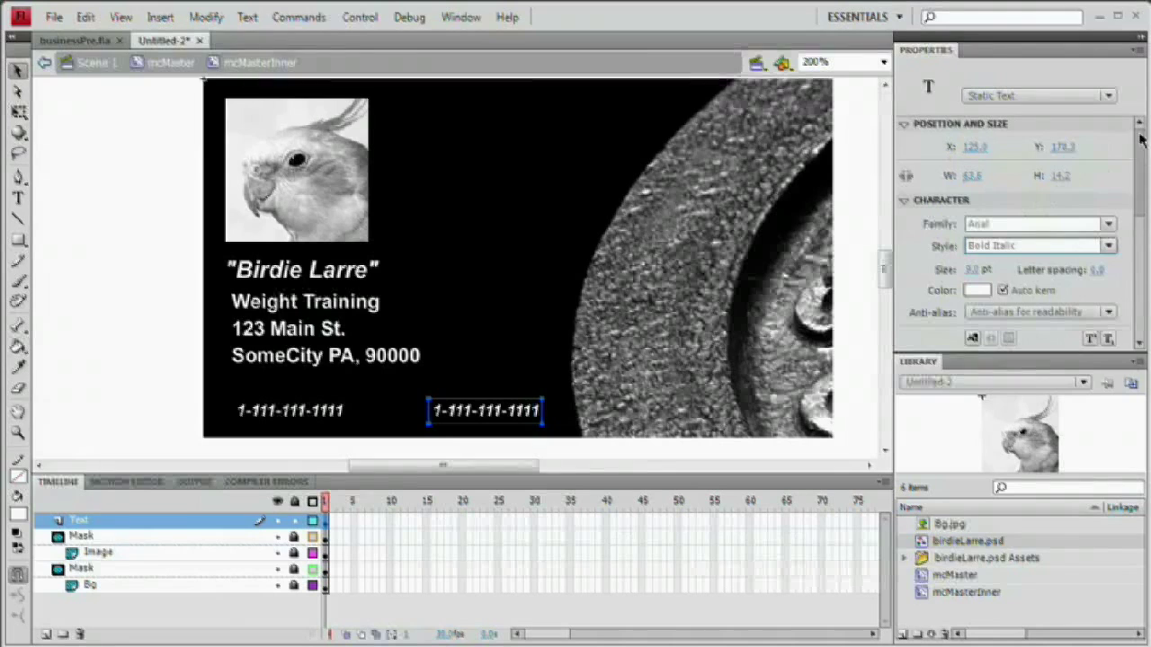
pyautogui.doubleClick(529, 405)
pyautogui.click(539, 413)
pyautogui.moveTo(438, 411); pyautogui.dragTo(549, 415)
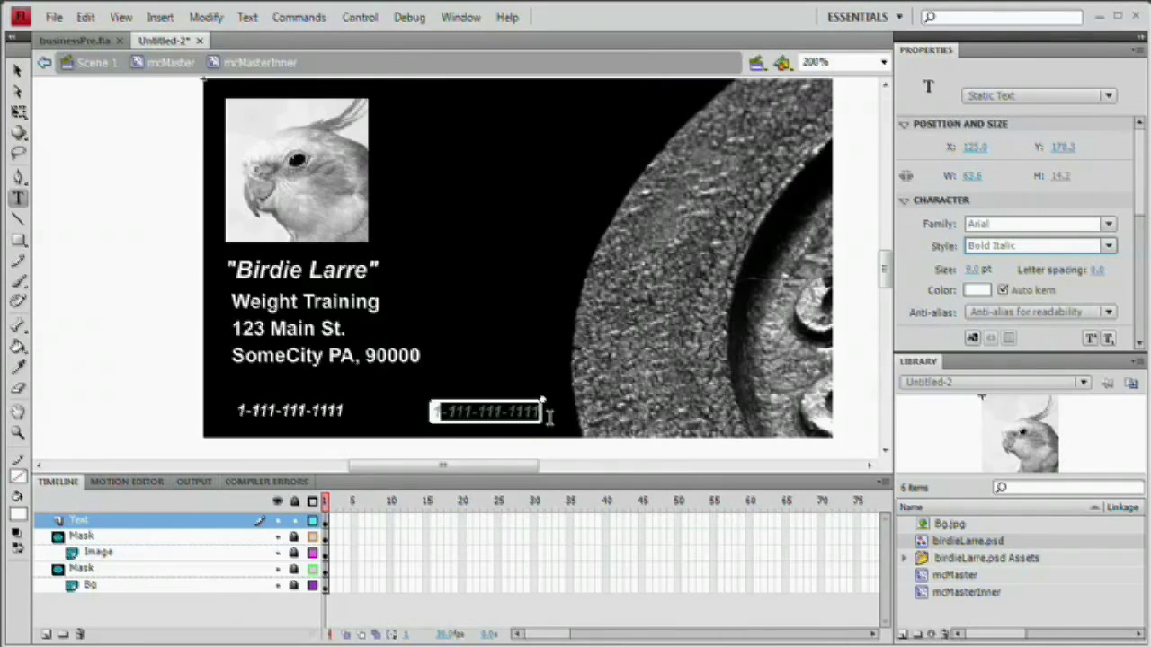
pyautogui.write('1')
pyautogui.write('ww')
pyautogui.write('.')
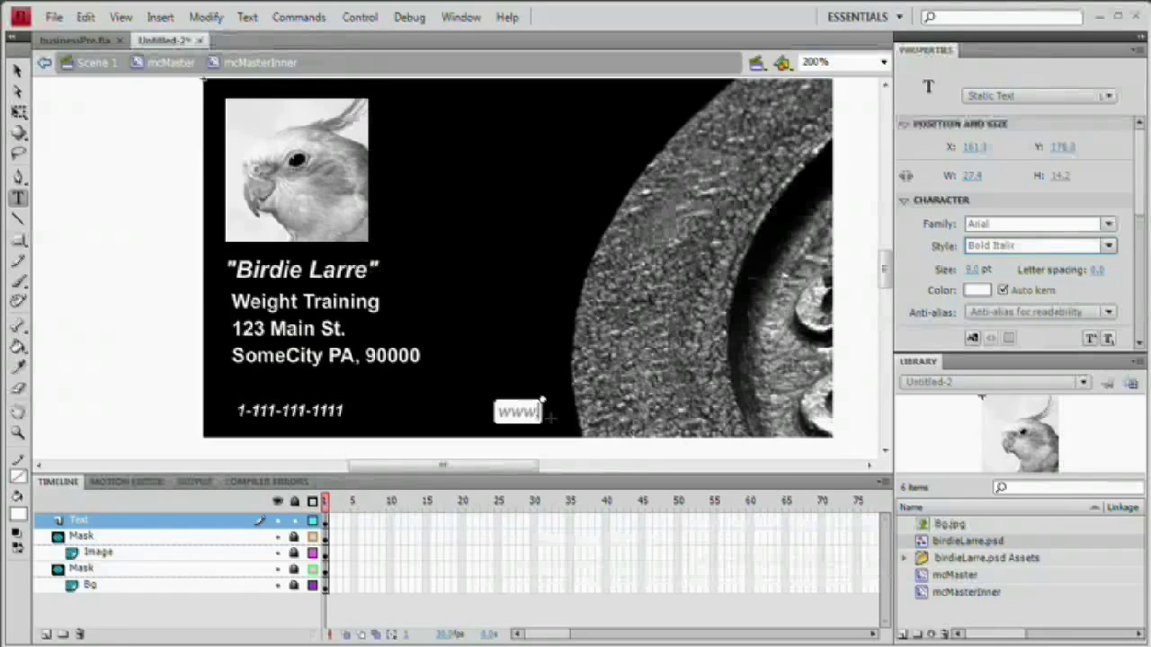
pyautogui.write('wtraining')
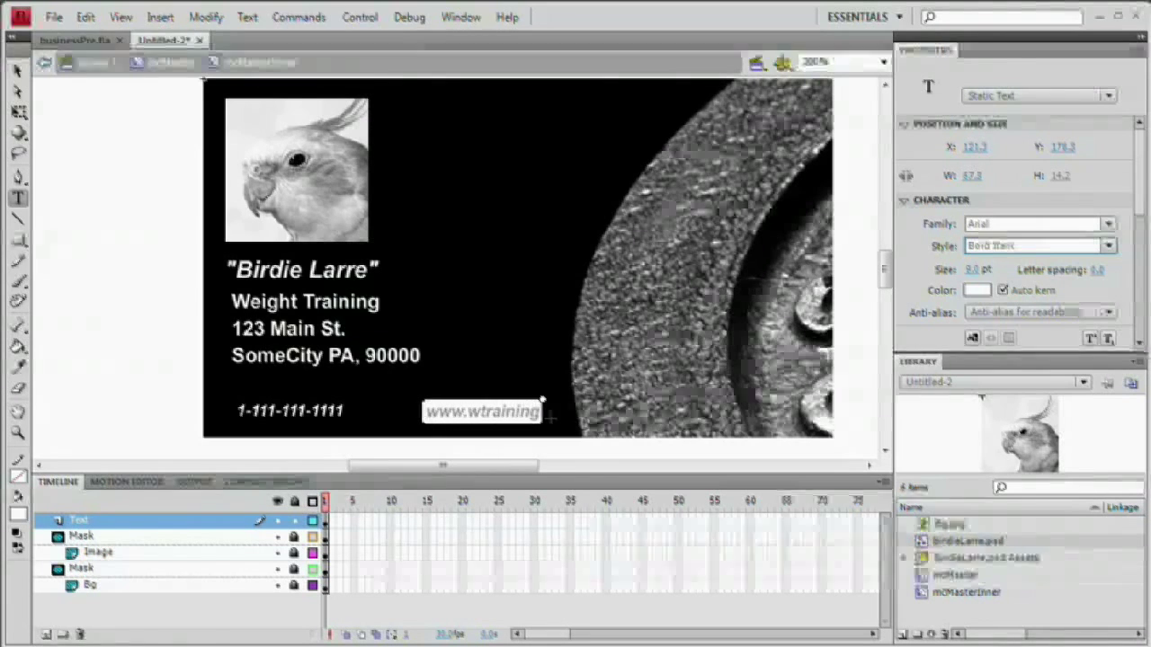
pyautogui.write('forthebirds.')
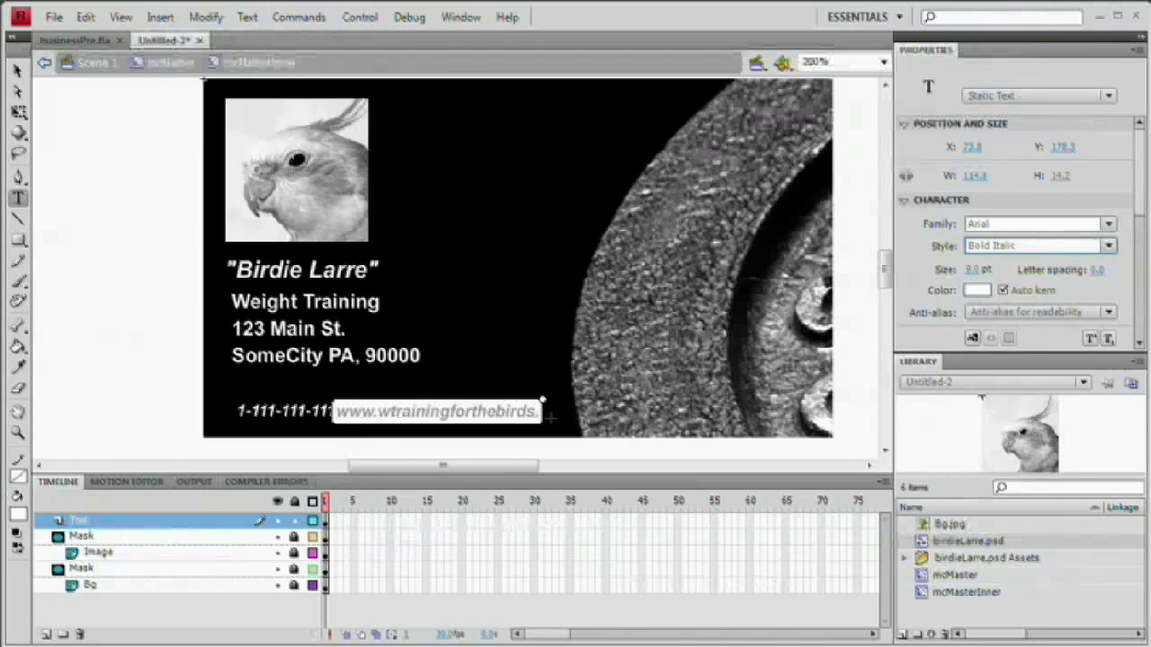
pyautogui.write('com')
pyautogui.click(19, 72)
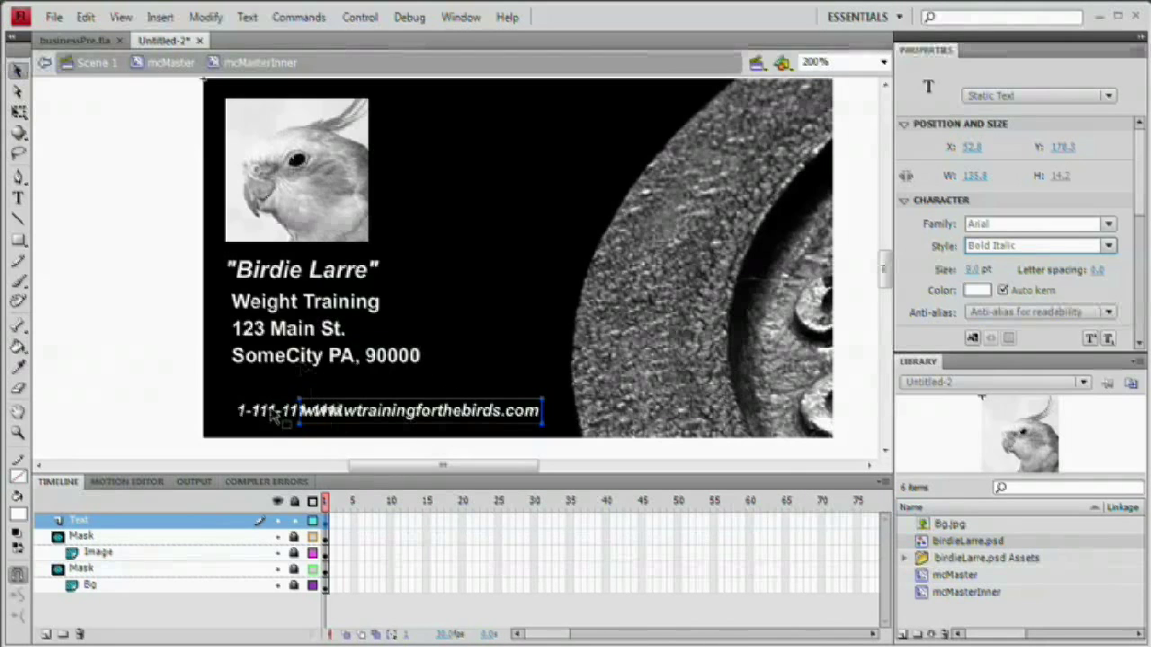
# Set the website text and the phone number text to 8 pt
pyautogui.click(971, 269)
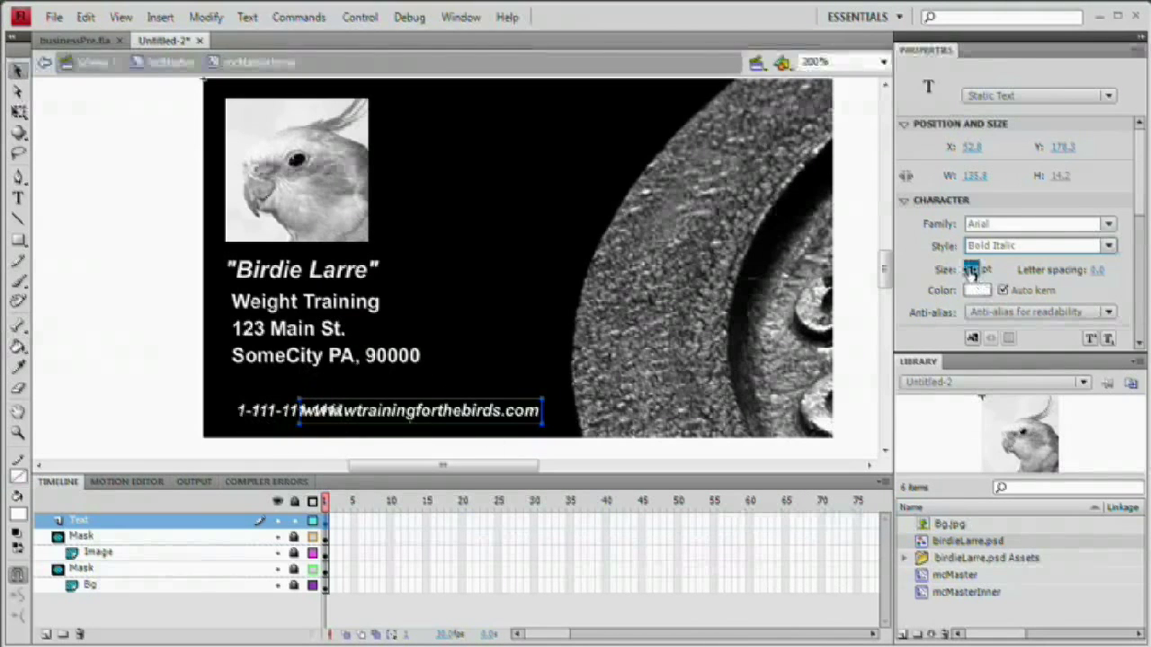
pyautogui.write('8')
pyautogui.press('Return')
pyautogui.click(286, 424)
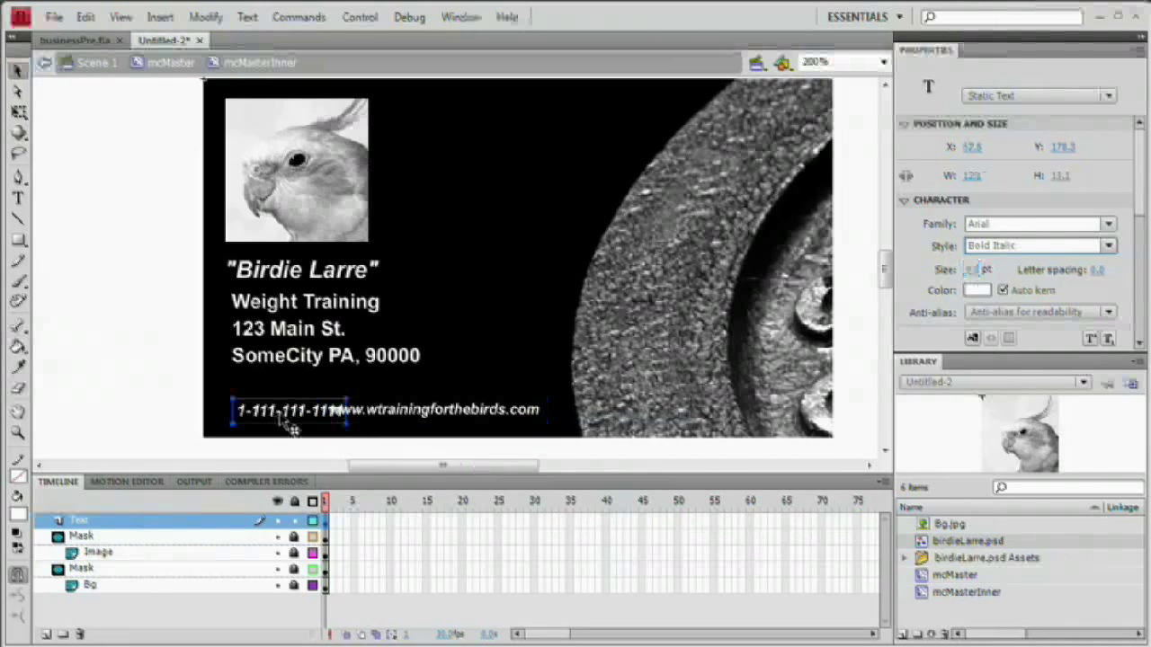
pyautogui.click(960, 274)
pyautogui.write('8')
pyautogui.press('Return')
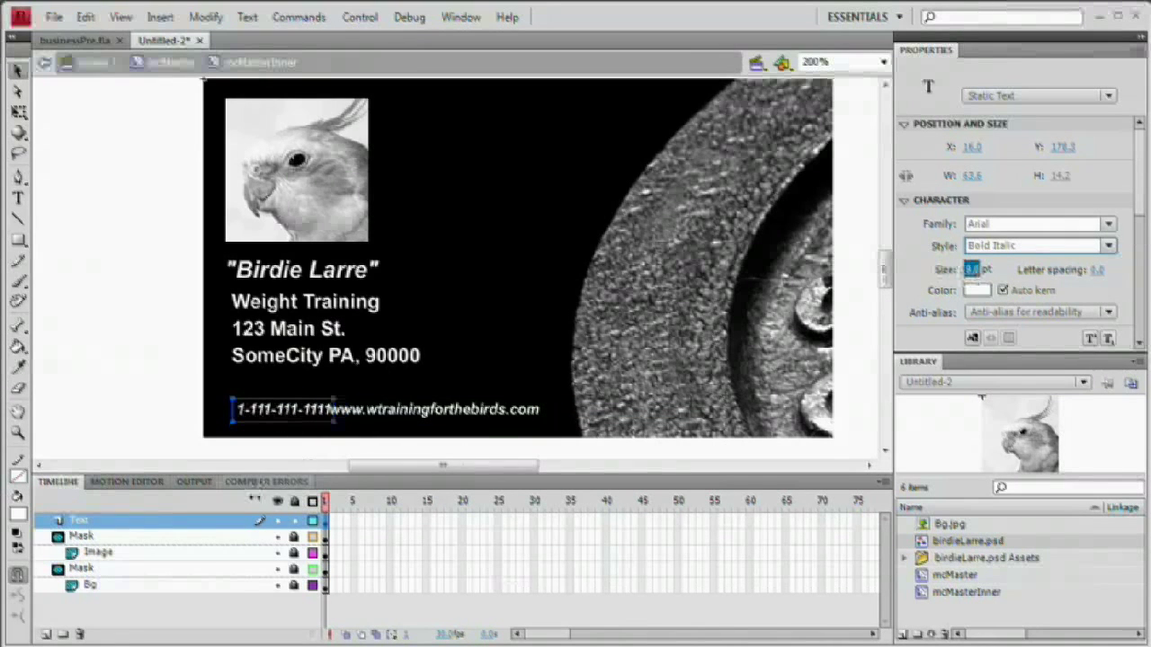
# Nudge the website text to the right until it clears the phone number, and deselect it
pyautogui.click(471, 413)
pyautogui.press('Right')
pyautogui.press('Right')
pyautogui.press('Right')
pyautogui.press('Right')
pyautogui.press('Right')
pyautogui.press('Right')
pyautogui.press('Right')
pyautogui.press('Right')
pyautogui.press('Right')
pyautogui.press('Right')
pyautogui.press('Right')
pyautogui.press('Right')
pyautogui.press('Right')
pyautogui.press('Right')
pyautogui.press('Right')
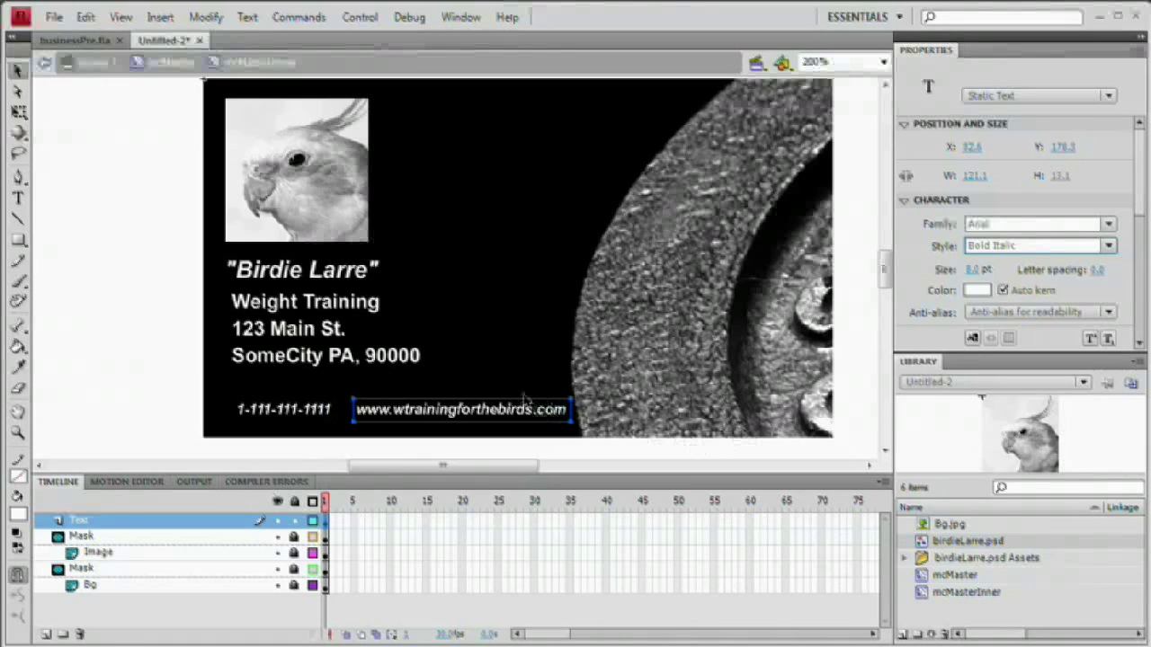
pyautogui.click(476, 360)
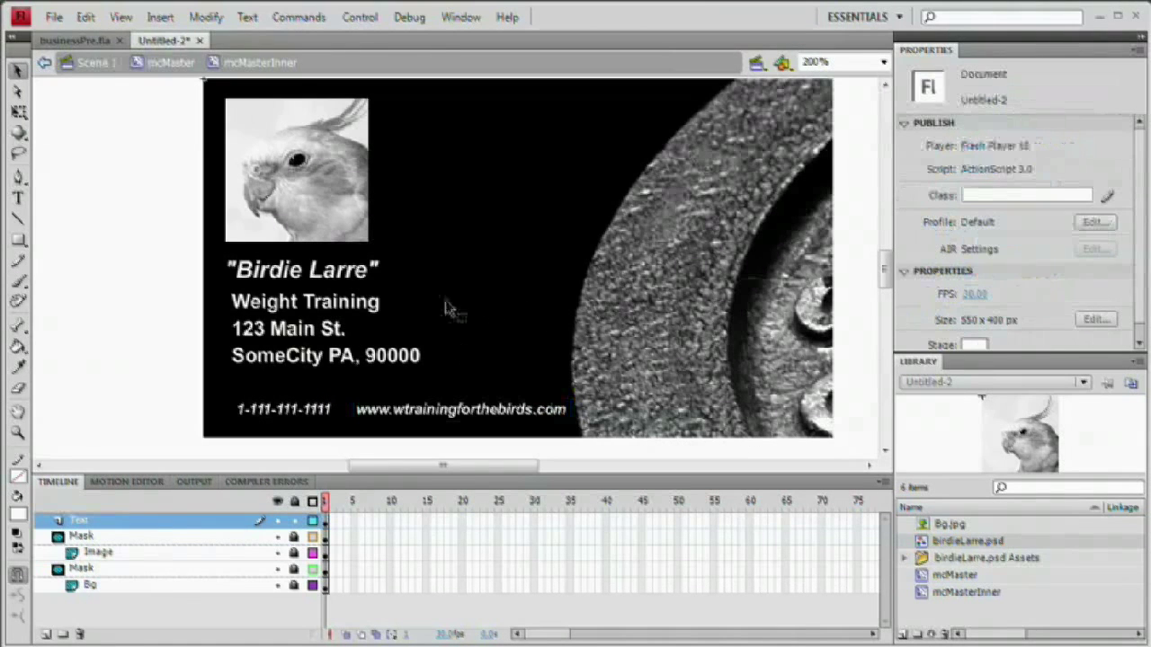
# Add a layer above Text and draw a brown, strokeless circle about 366 by 360 px over the card's weight plate
pyautogui.moveTo(611, 219); pyautogui.dragTo(586, 247)
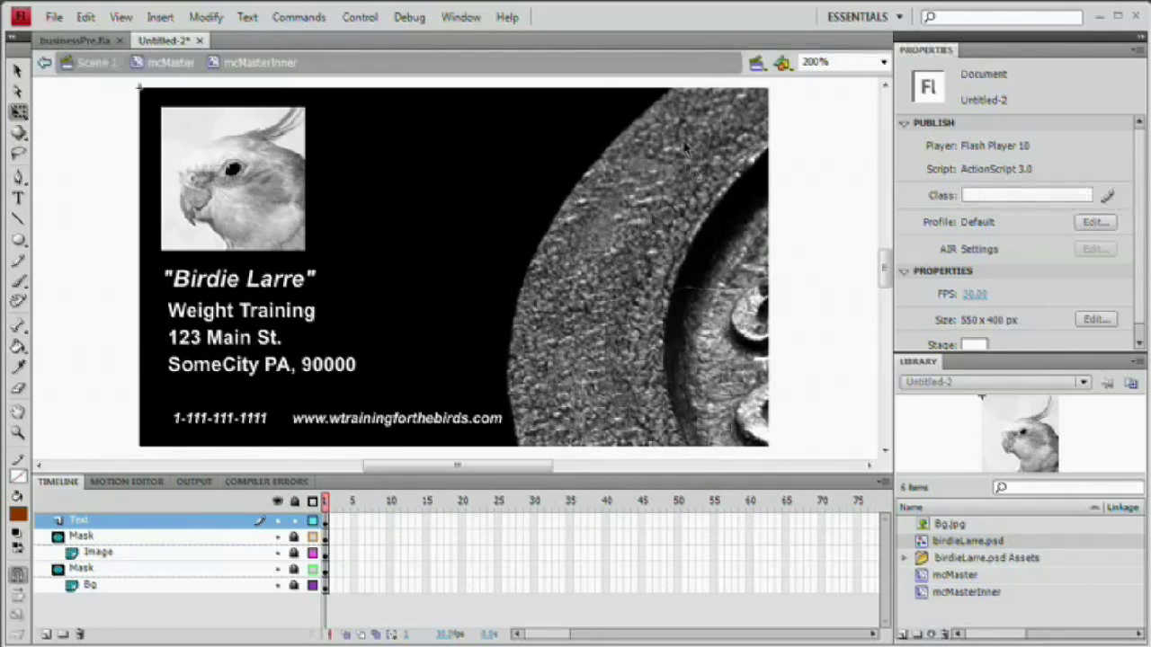
pyautogui.click(46, 634)
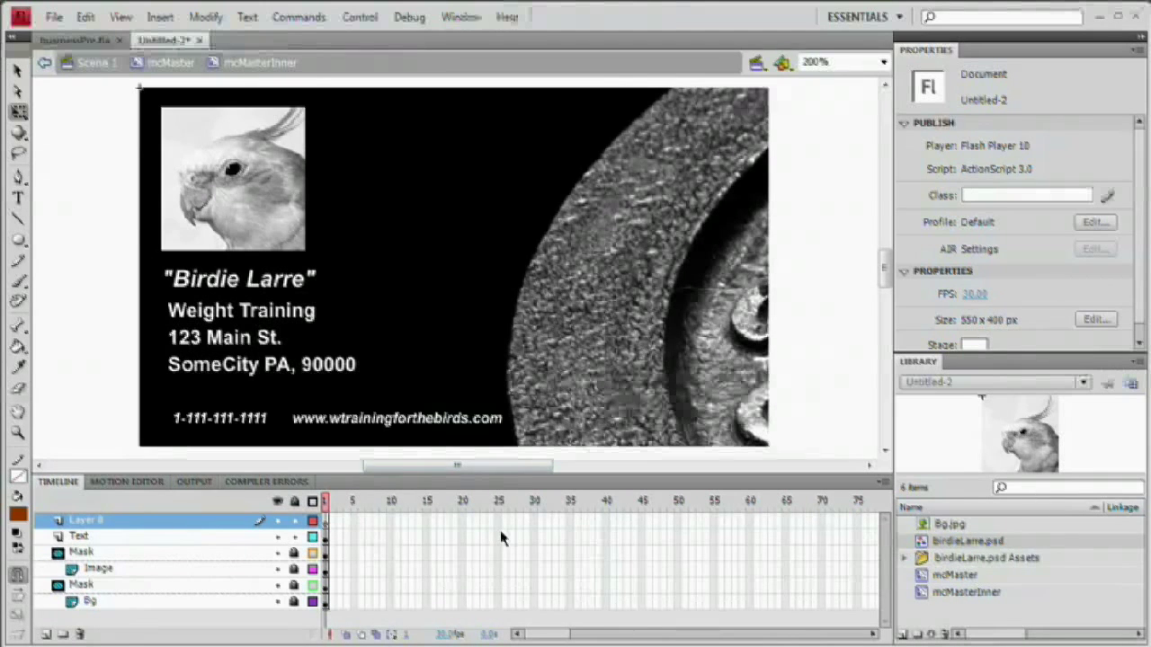
pyautogui.hotkey('ctrl', '1')
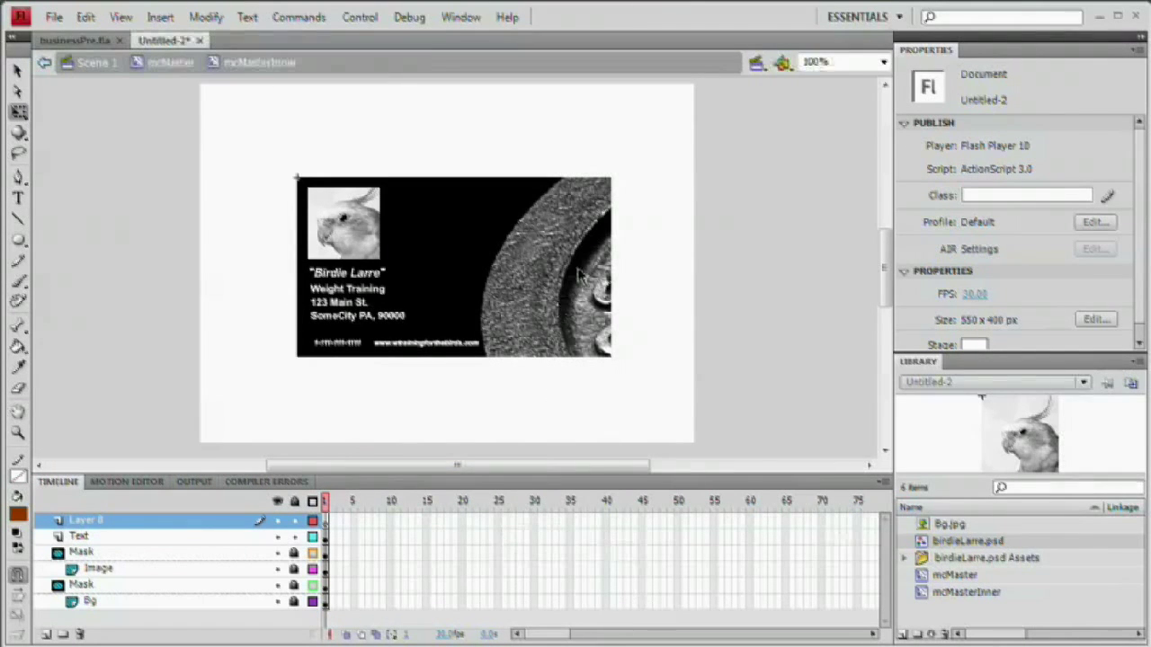
pyautogui.click(18, 240)
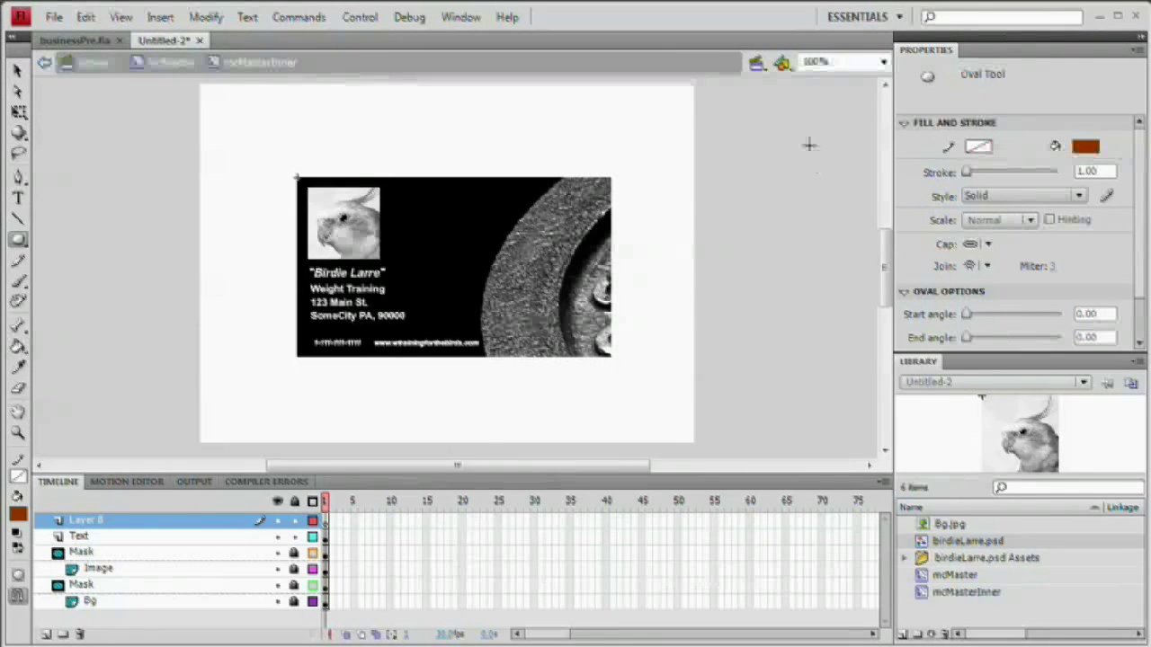
pyautogui.moveTo(791, 110); pyautogui.dragTo(463, 435)
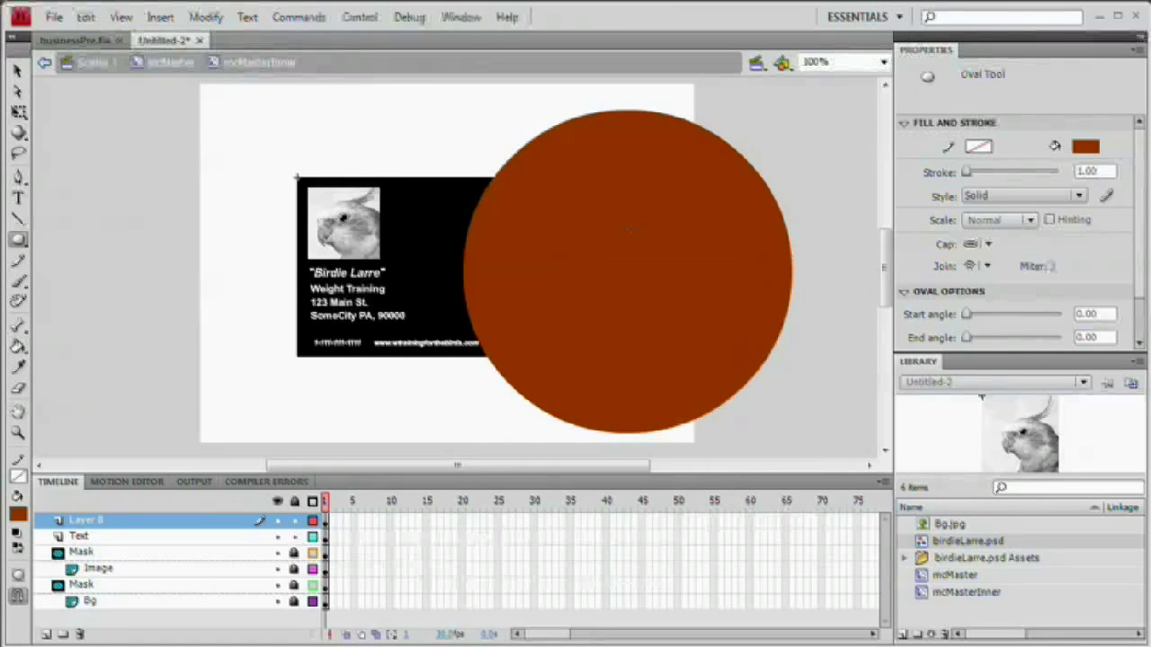
# Move the brown circle to line up with the curved edge of the weight plate
pyautogui.press('v')
pyautogui.moveTo(686, 270)
pyautogui.mouseDown()
pyautogui.moveTo(737, 275)
pyautogui.moveTo(663, 290)
pyautogui.moveTo(707, 264)
pyautogui.moveTo(736, 267)
pyautogui.mouseUp()
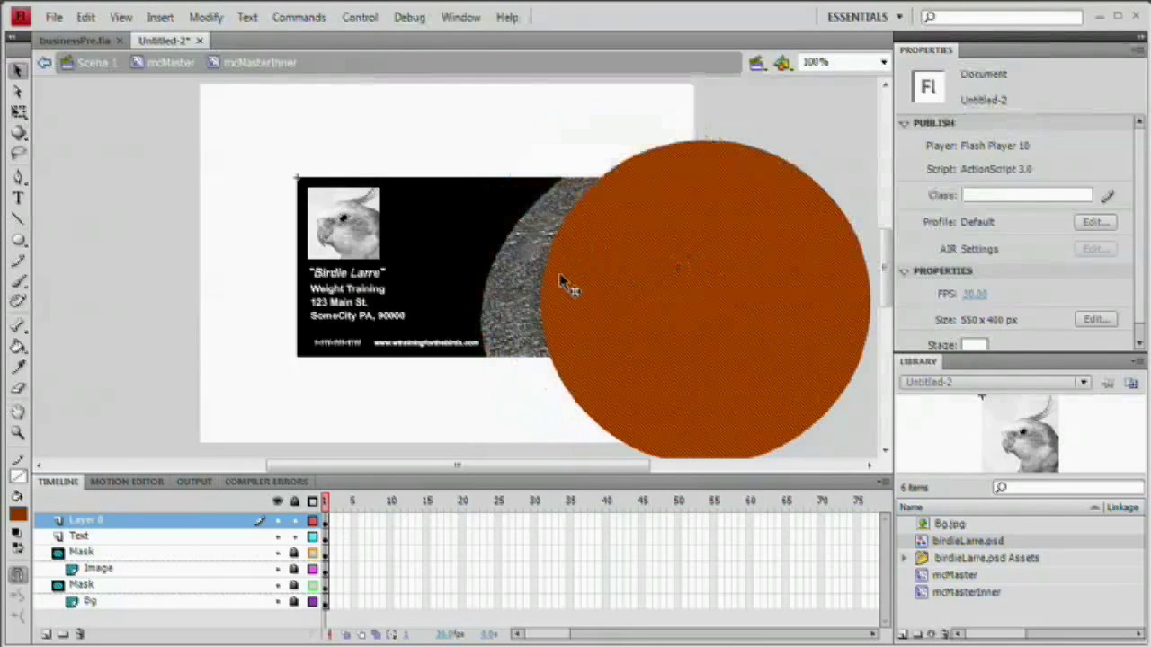
pyautogui.click(564, 284)
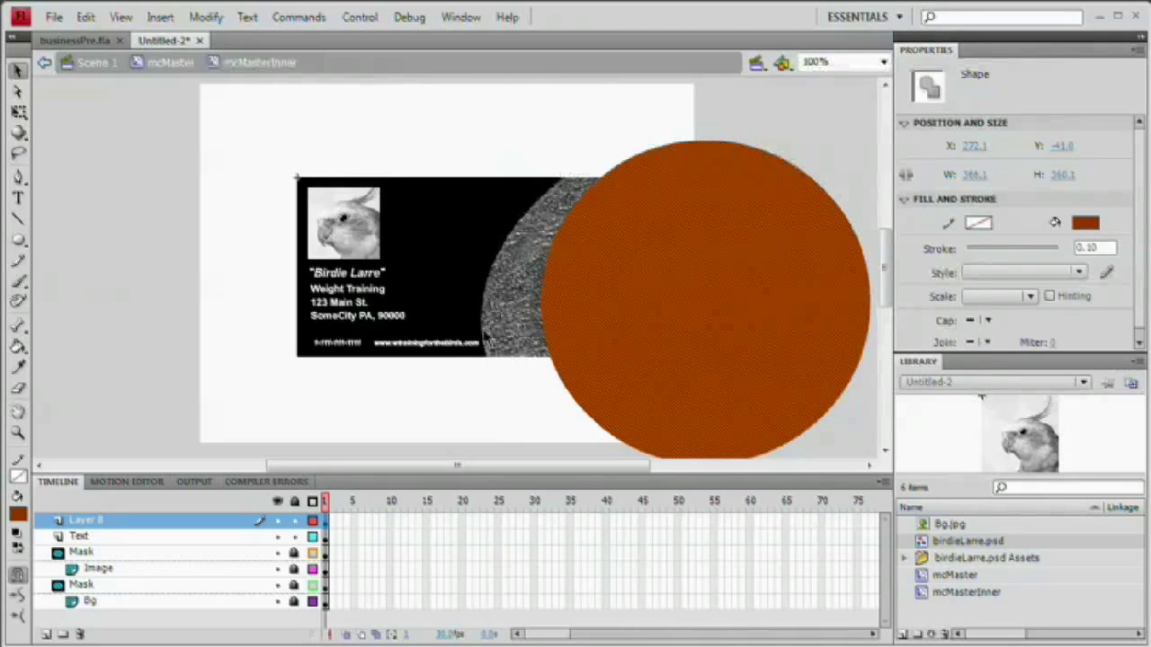
pyautogui.moveTo(674, 244); pyautogui.dragTo(629, 260)
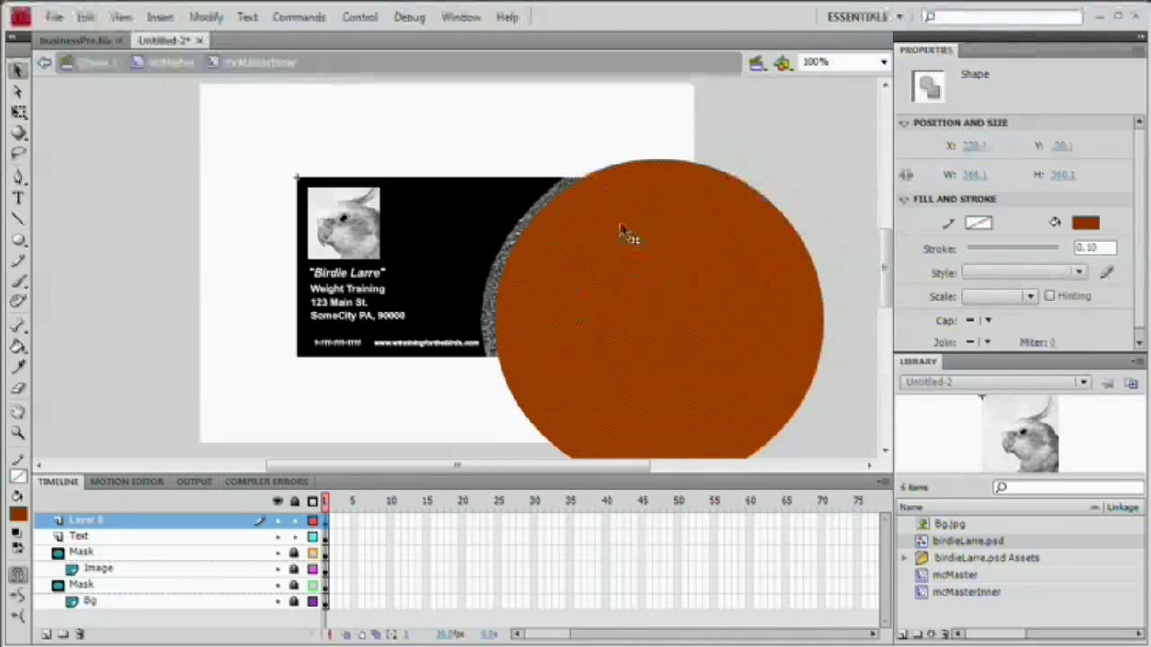
# Stretch the brown circle with Free Transform to about 370 by 456 px to follow the plate's edge
pyautogui.press('q')
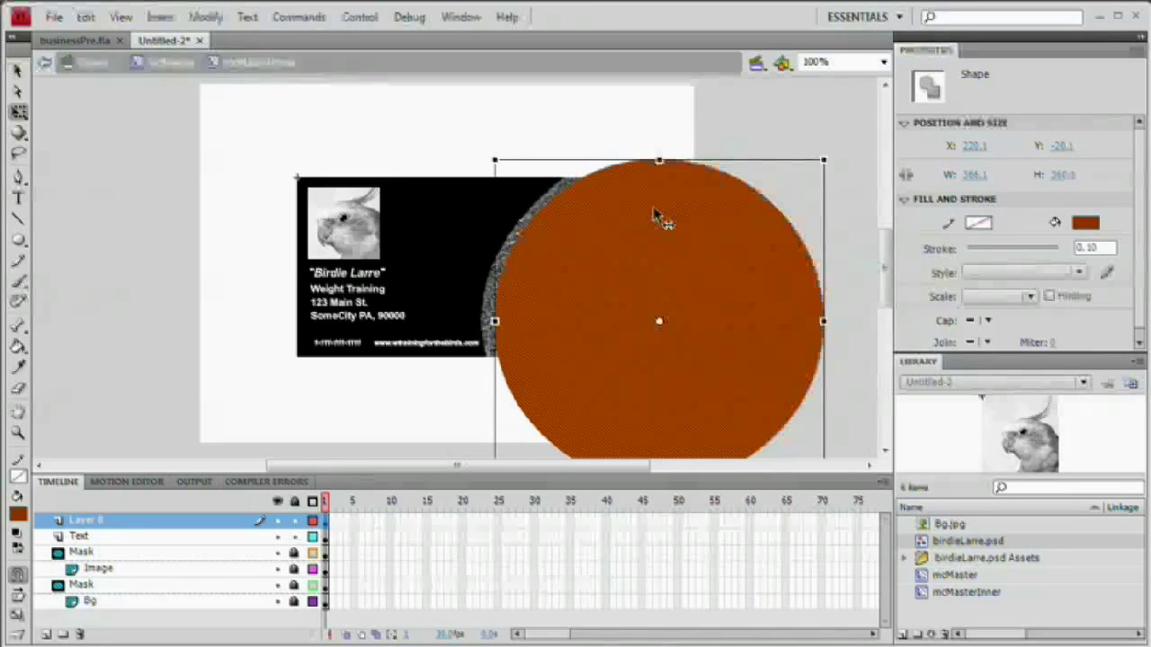
pyautogui.moveTo(659, 161); pyautogui.dragTo(659, 152)
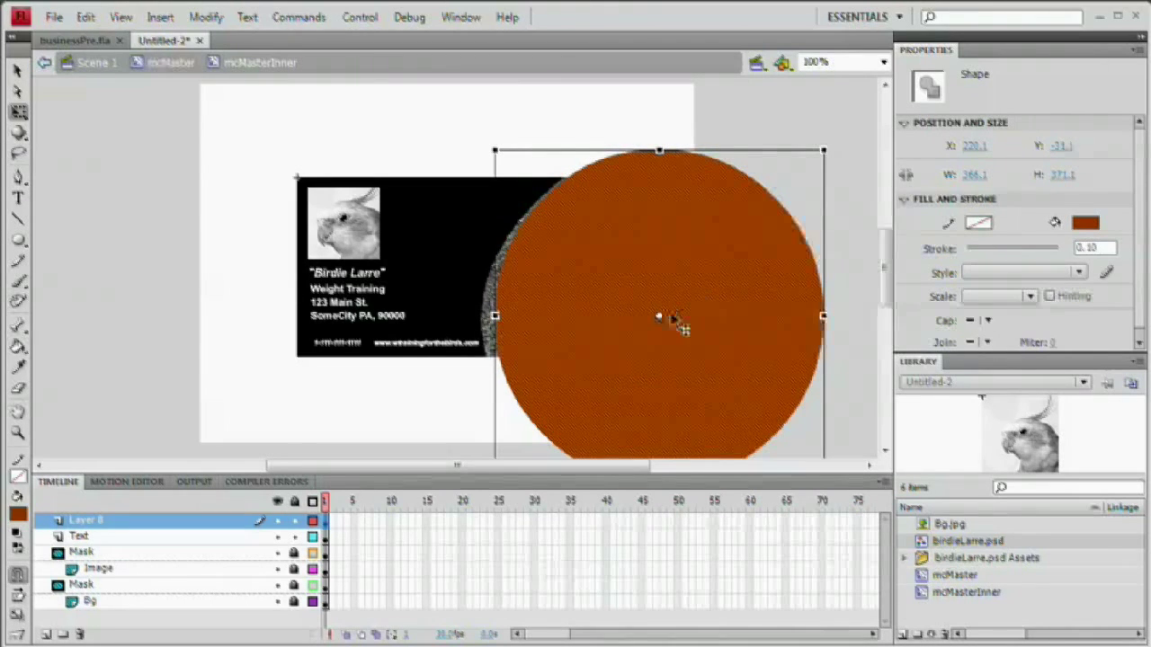
pyautogui.scroll(-3, 665, 359)
pyautogui.moveTo(662, 397); pyautogui.dragTo(659, 411)
pyautogui.moveTo(495, 236); pyautogui.dragTo(491, 236)
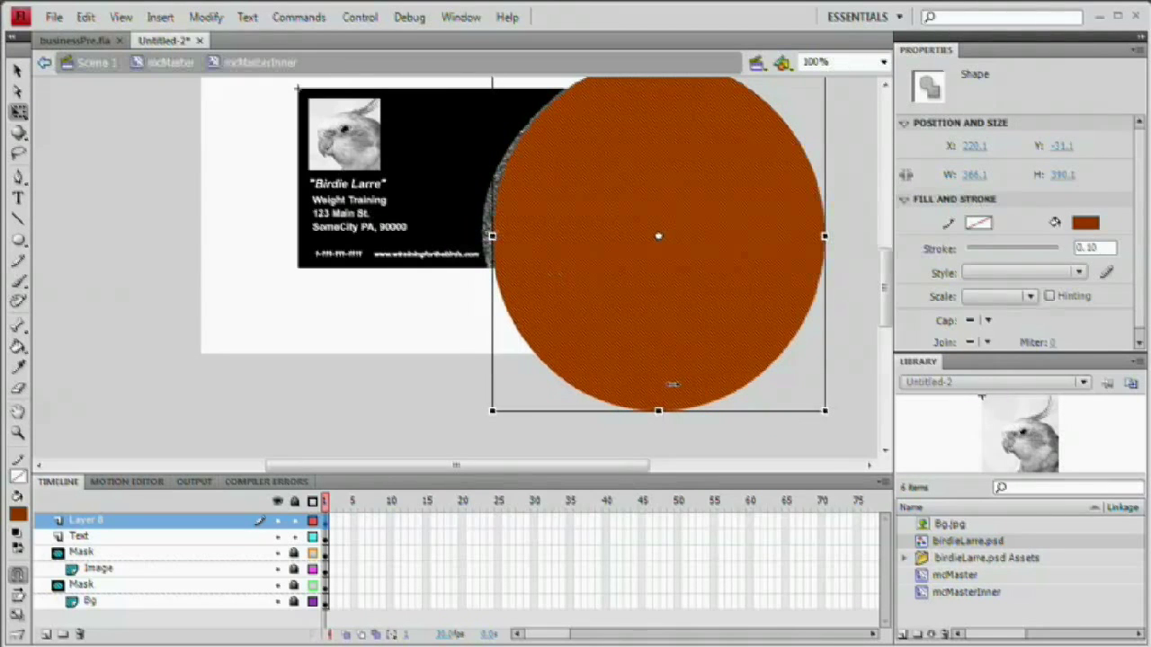
pyautogui.moveTo(658, 414); pyautogui.dragTo(657, 467)
pyautogui.moveTo(493, 266); pyautogui.dragTo(489, 267)
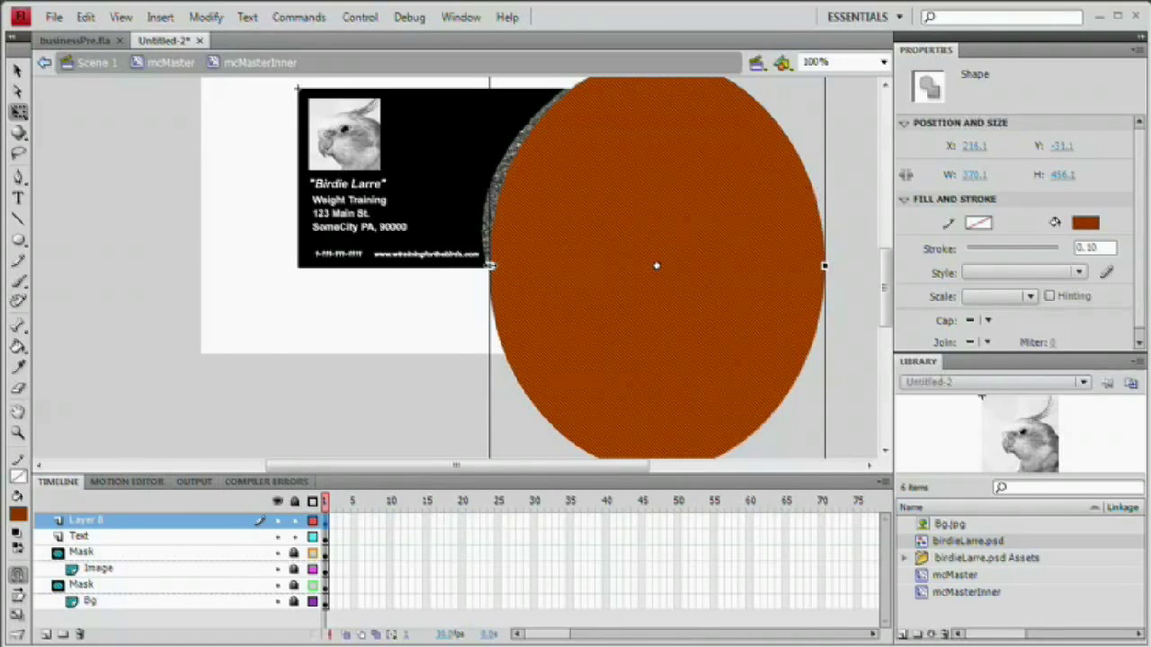
# Reposition and resize the circle to about 376 by 368 px so it covers the weight plate, and deselect it
pyautogui.moveTo(659, 194); pyautogui.dragTo(653, 237)
pyautogui.moveTo(653, 139); pyautogui.dragTo(653, 197)
pyautogui.moveTo(631, 286); pyautogui.dragTo(631, 243)
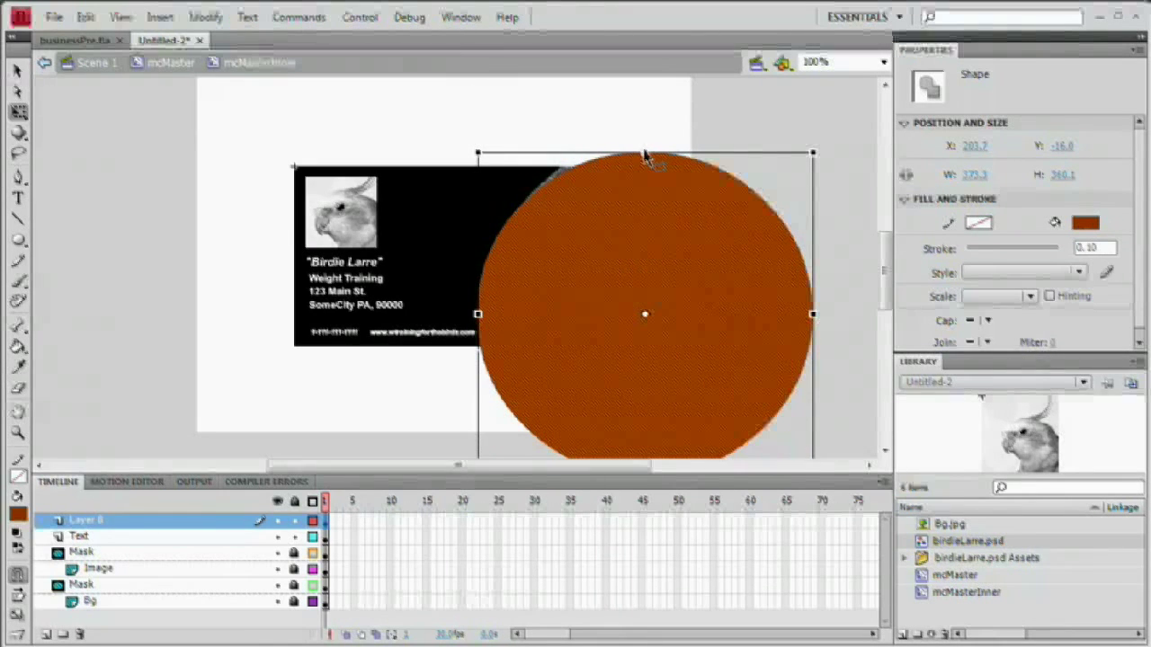
pyautogui.moveTo(644, 153); pyautogui.dragTo(643, 146)
pyautogui.moveTo(631, 261); pyautogui.dragTo(629, 260)
pyautogui.moveTo(649, 147); pyautogui.dragTo(649, 144)
pyautogui.moveTo(482, 311); pyautogui.dragTo(479, 311)
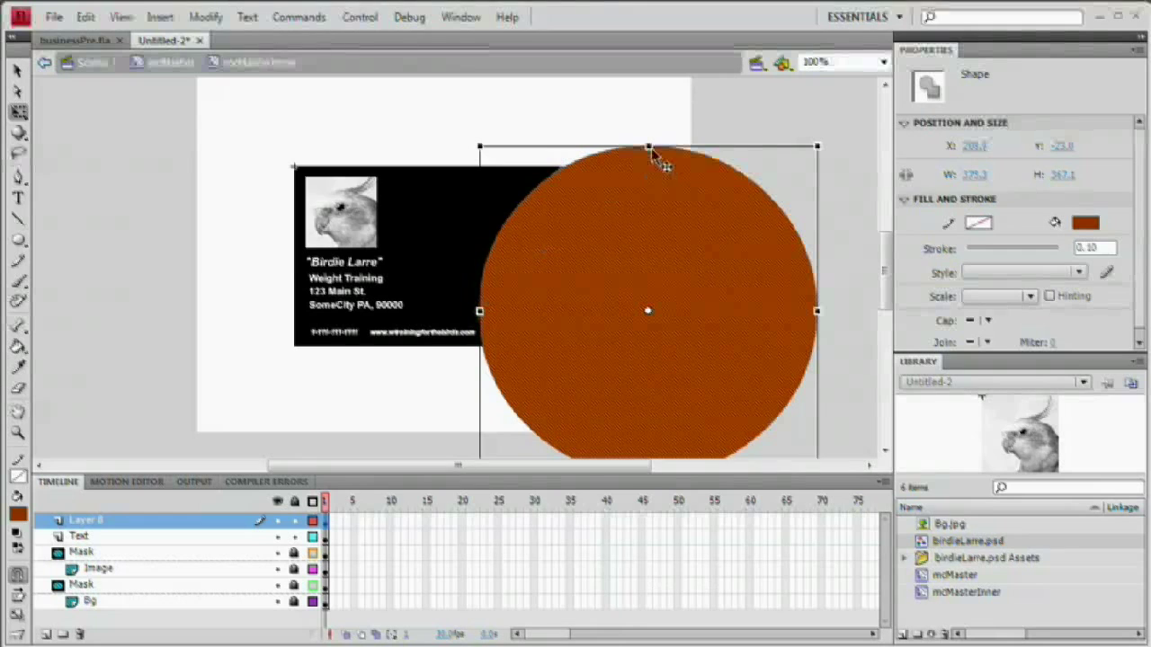
pyautogui.hotkey('ctrl', 'shift', 'a')
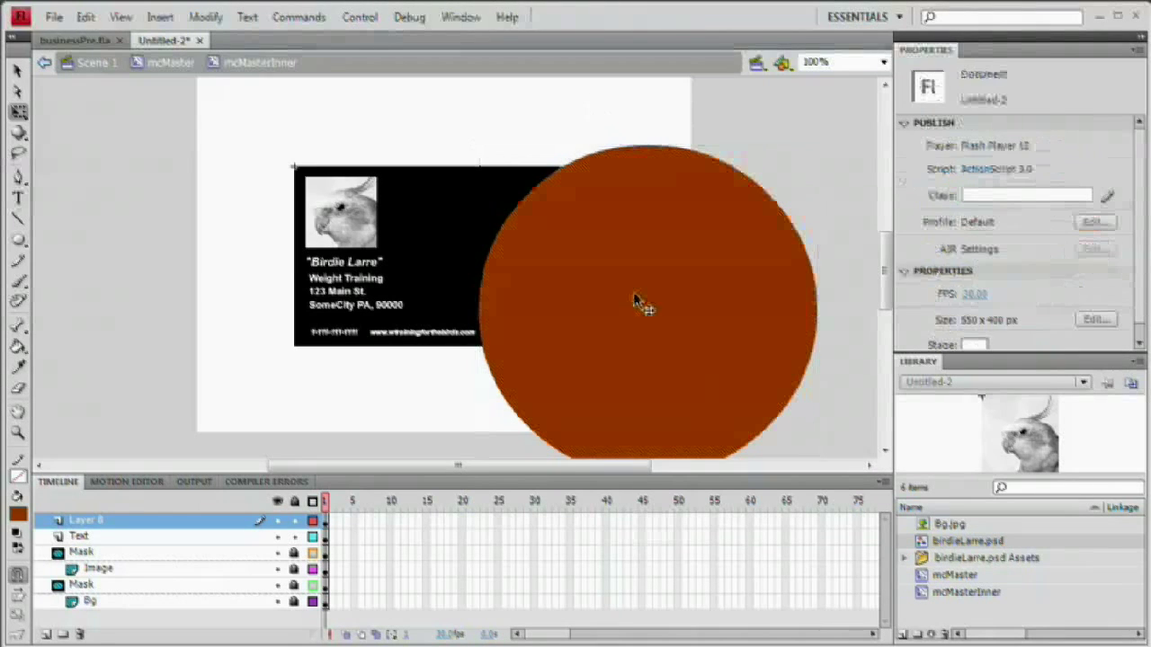
# Copy the brown circle in place onto a new layer above it and change the copy's fill to green
pyautogui.click(643, 346)
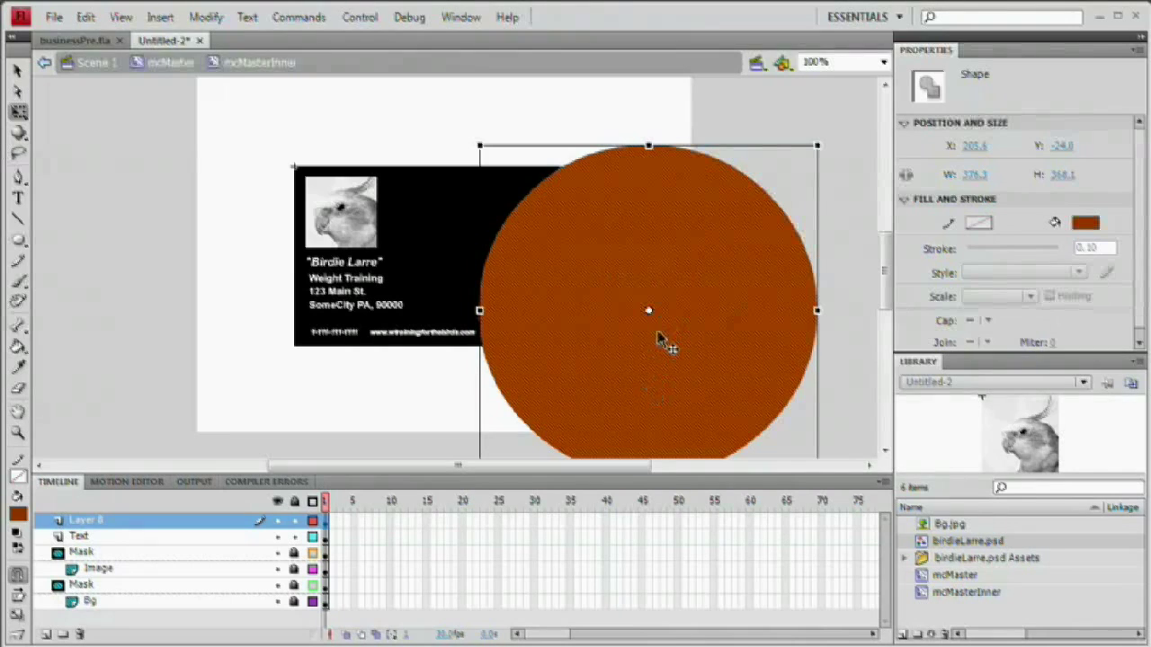
pyautogui.click(45, 635)
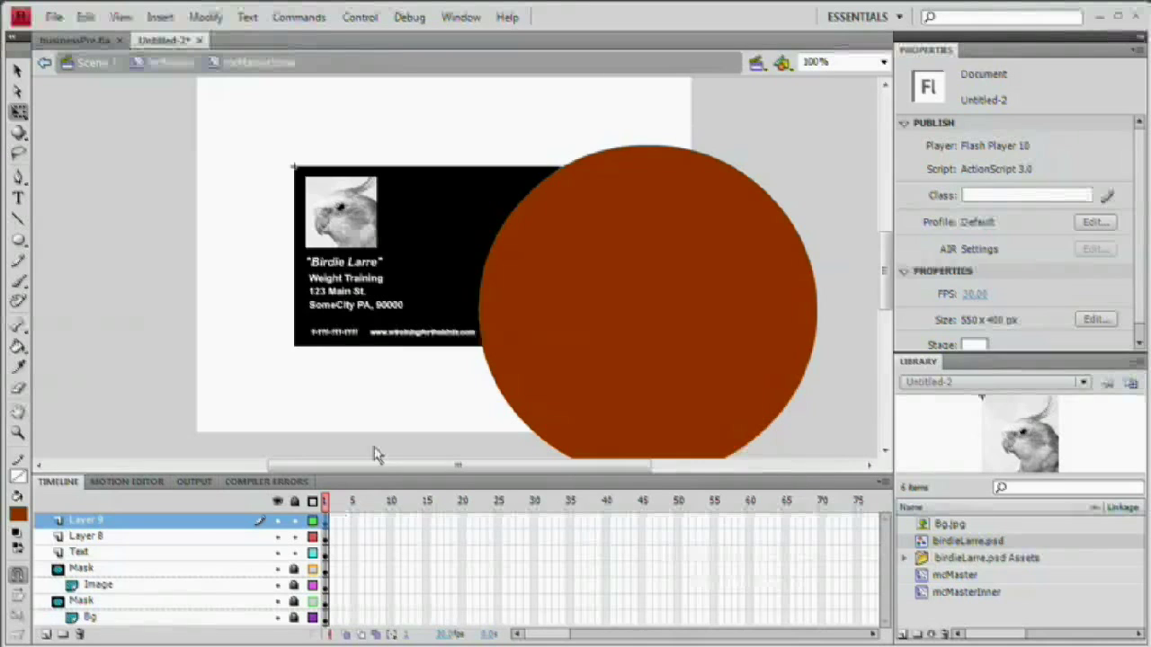
pyautogui.hotkey('ctrl', 'shift', 'v')
pyautogui.click(18, 514)
pyautogui.click(18, 513)
pyautogui.click(18, 514)
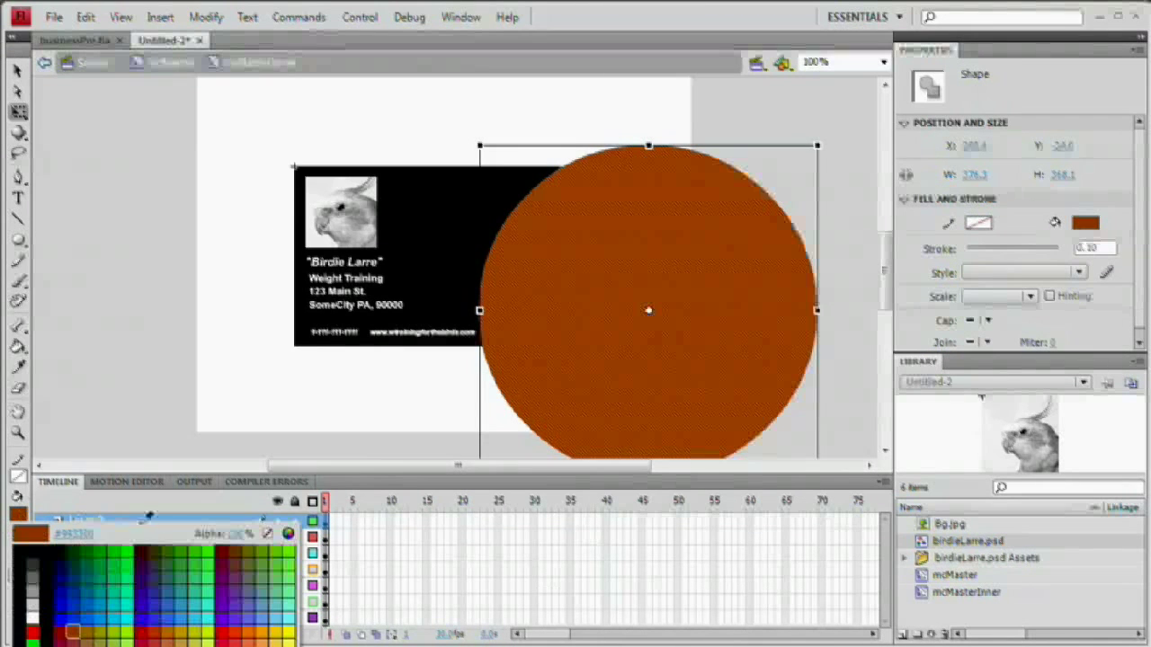
pyautogui.click(200, 544)
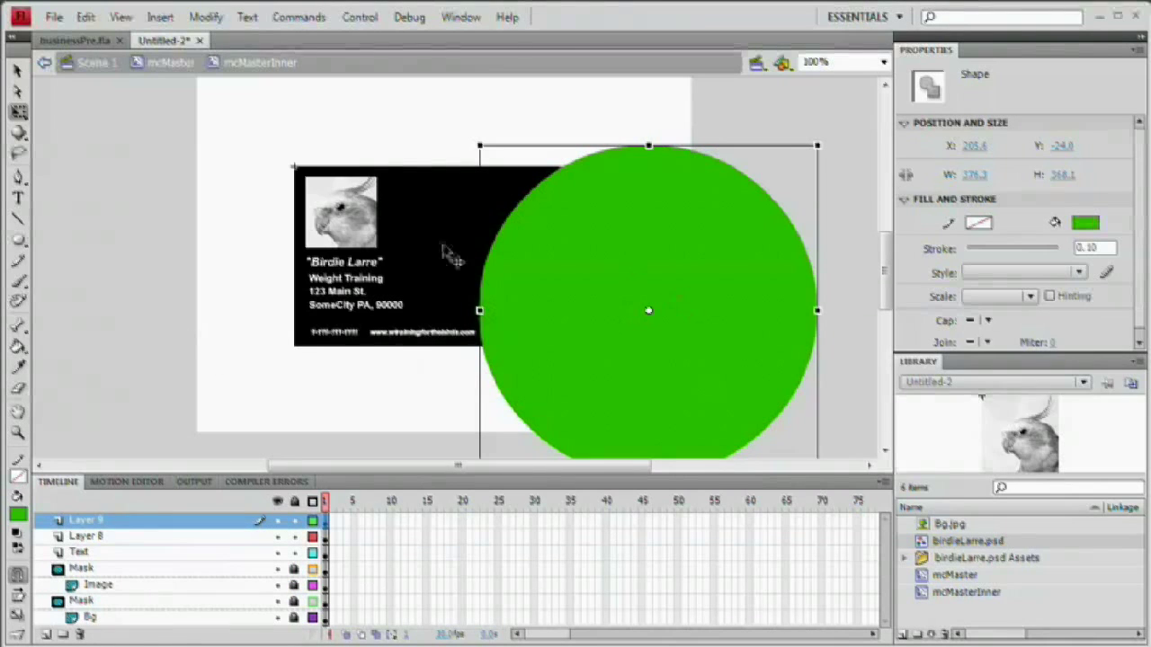
# Move the green circle off the brown one toward the lower right and hide Layer 8 to expose the weight plate
pyautogui.click(174, 300)
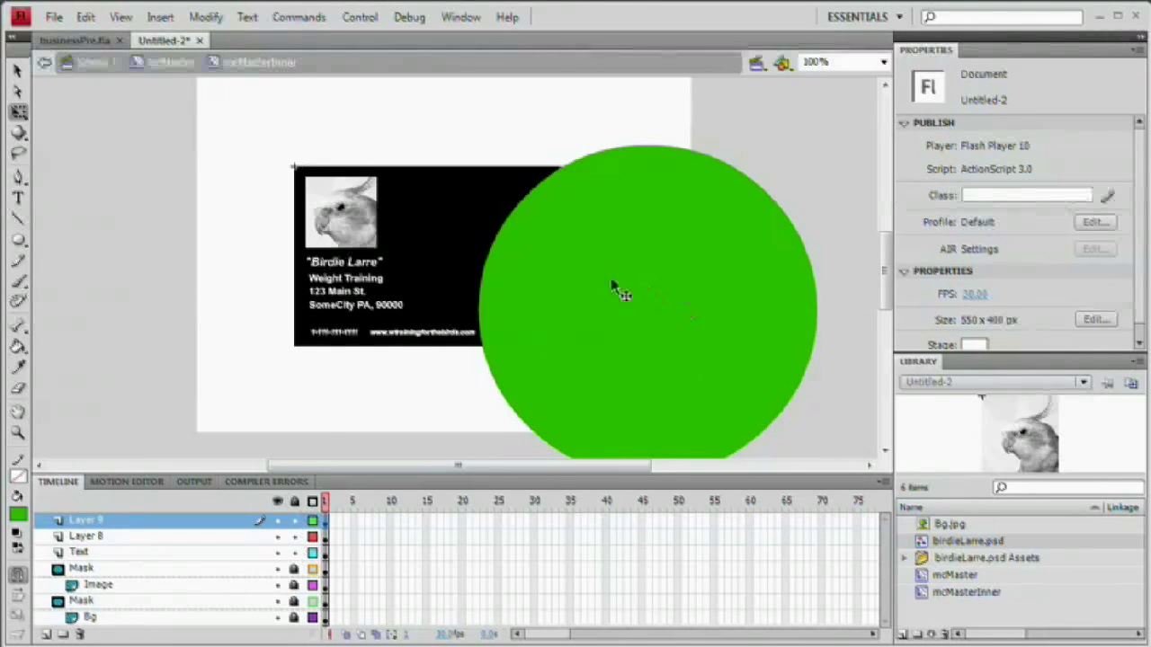
pyautogui.click(646, 344)
pyautogui.moveTo(646, 344); pyautogui.dragTo(753, 394)
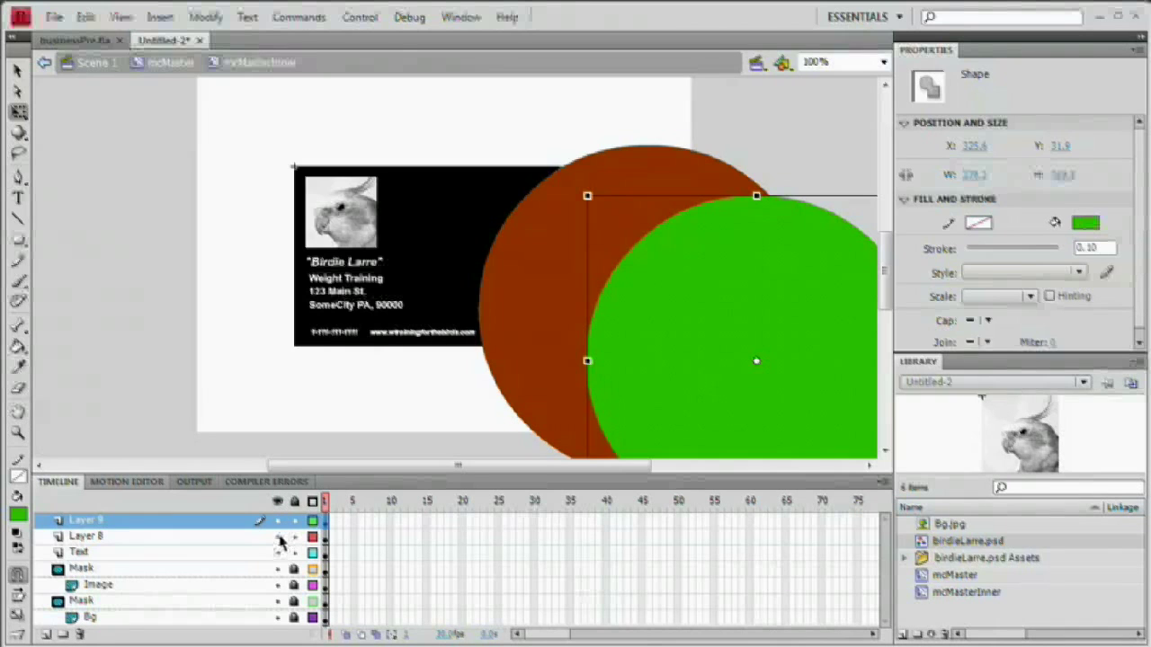
pyautogui.click(278, 537)
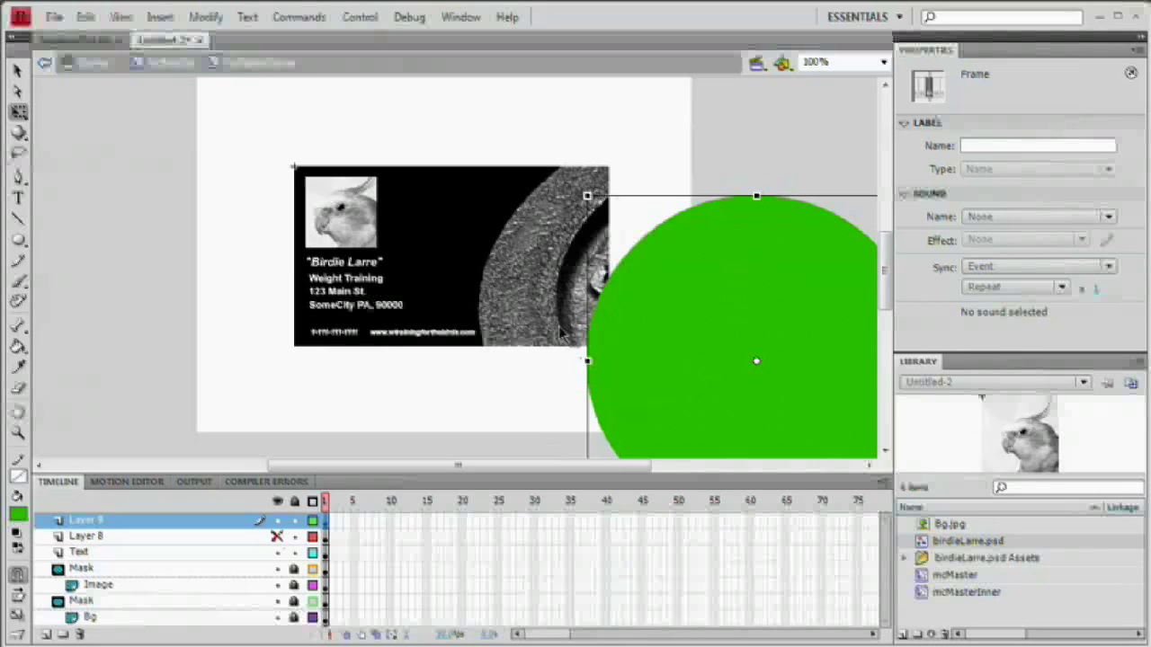
# Reshape the green circle to about 376 by 302 px and align its curve with the inner rim of the weight plate
pyautogui.moveTo(721, 356); pyautogui.dragTo(713, 312)
pyautogui.moveTo(740, 148); pyautogui.dragTo(740, 177)
pyautogui.moveTo(693, 282); pyautogui.dragTo(683, 278)
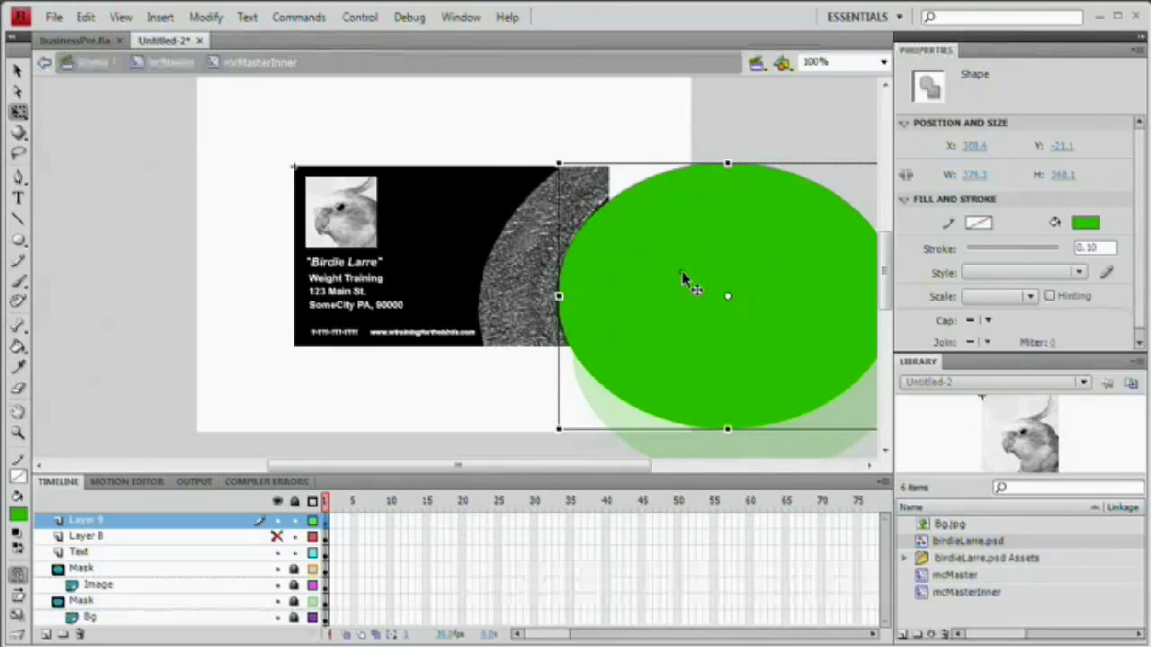
pyautogui.moveTo(735, 187); pyautogui.dragTo(726, 158)
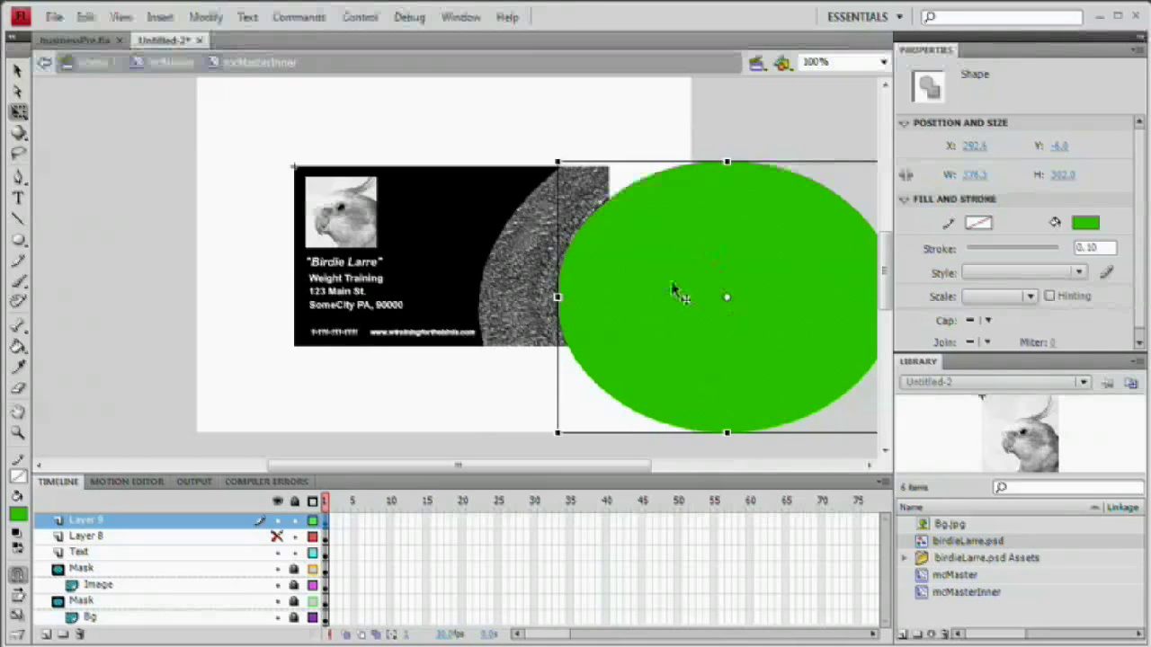
# Cut the green ellipse from Layer 9, show Layer 8 again, and paste the ellipse in place on Layer 8
pyautogui.press('Delete')
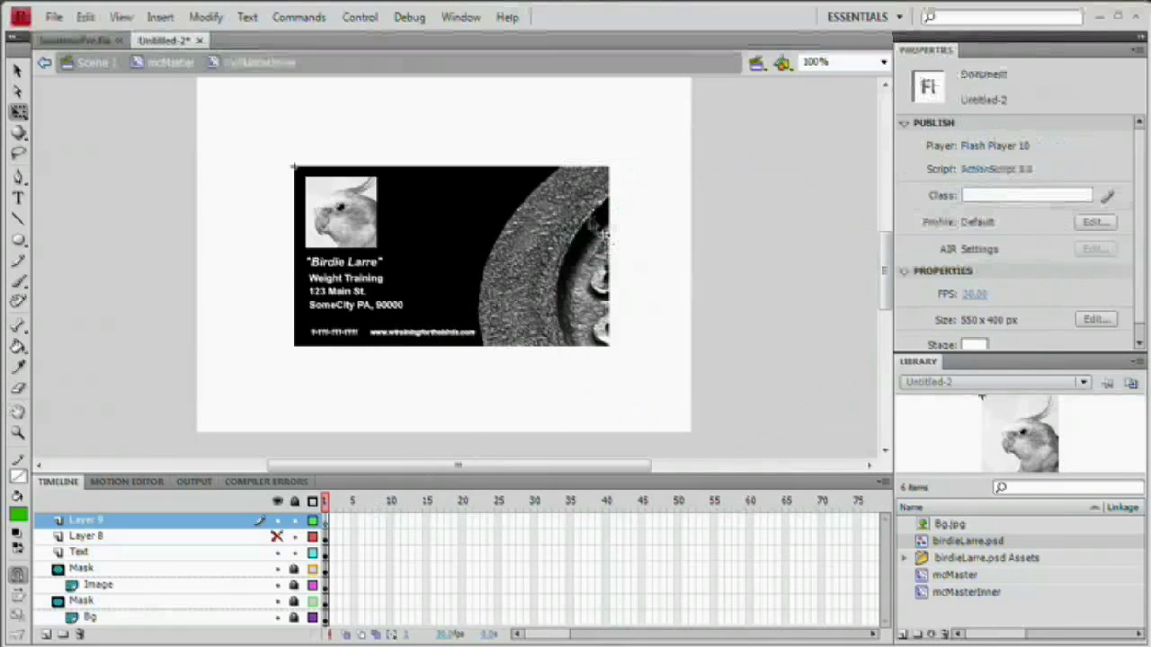
pyautogui.click(276, 537)
pyautogui.click(166, 537)
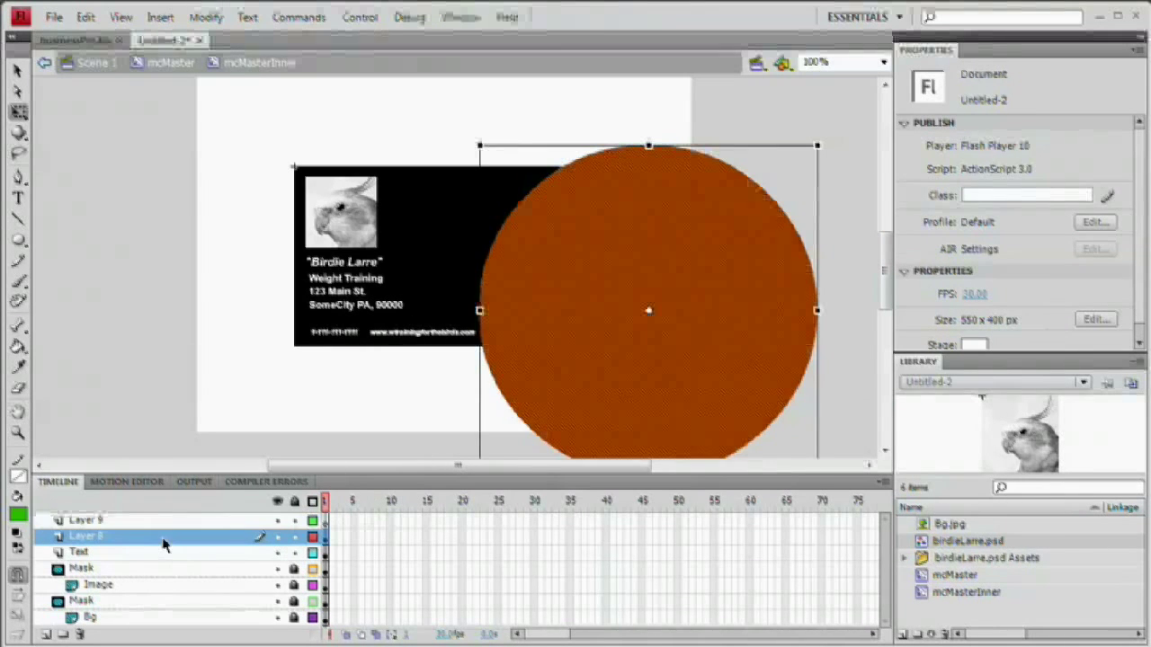
pyautogui.press('Escape')
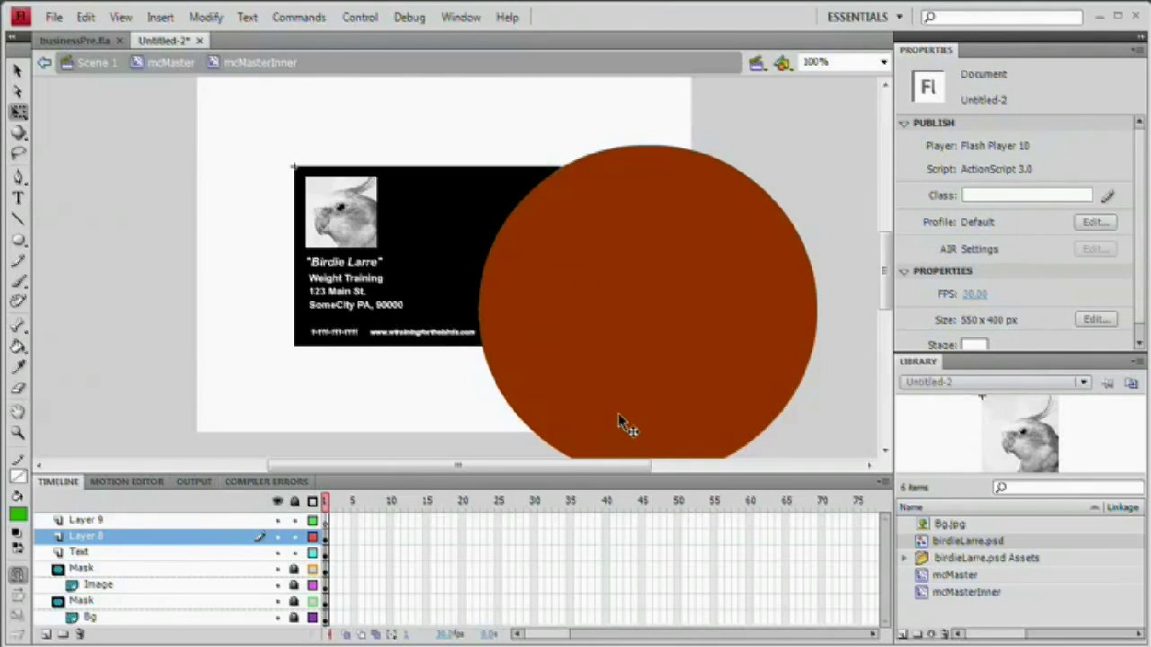
pyautogui.hotkey('ctrl', 'shift', 'v')
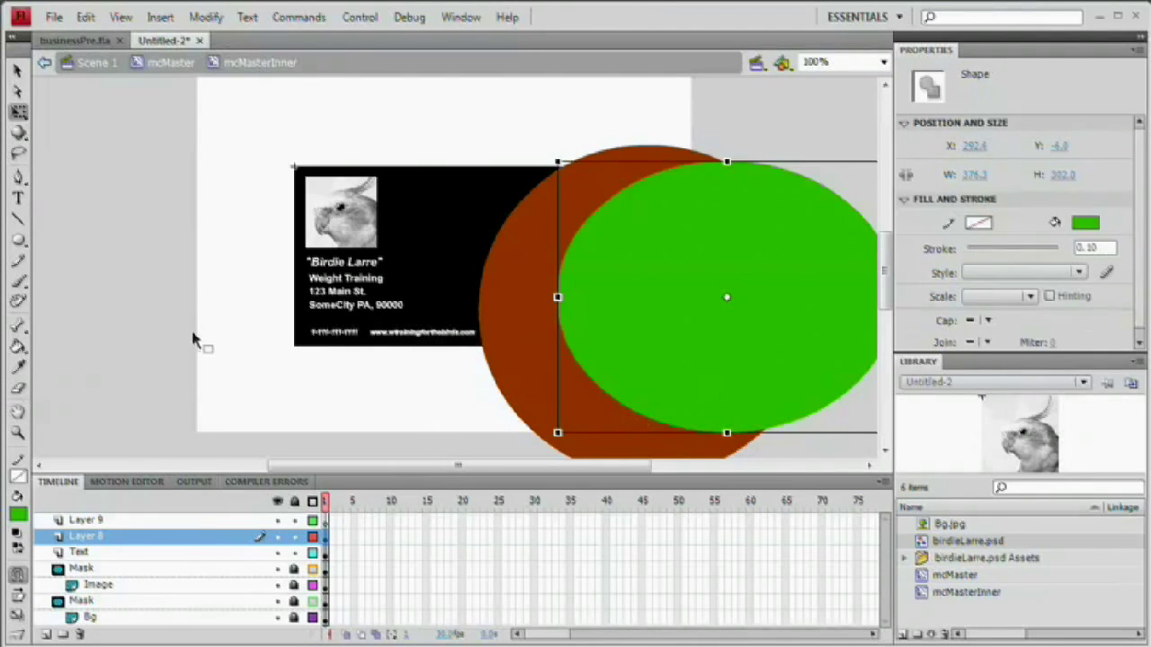
# Delete the green ellipse merged on Layer 8 so it cuts the brown circle into a crescent
pyautogui.click(154, 253)
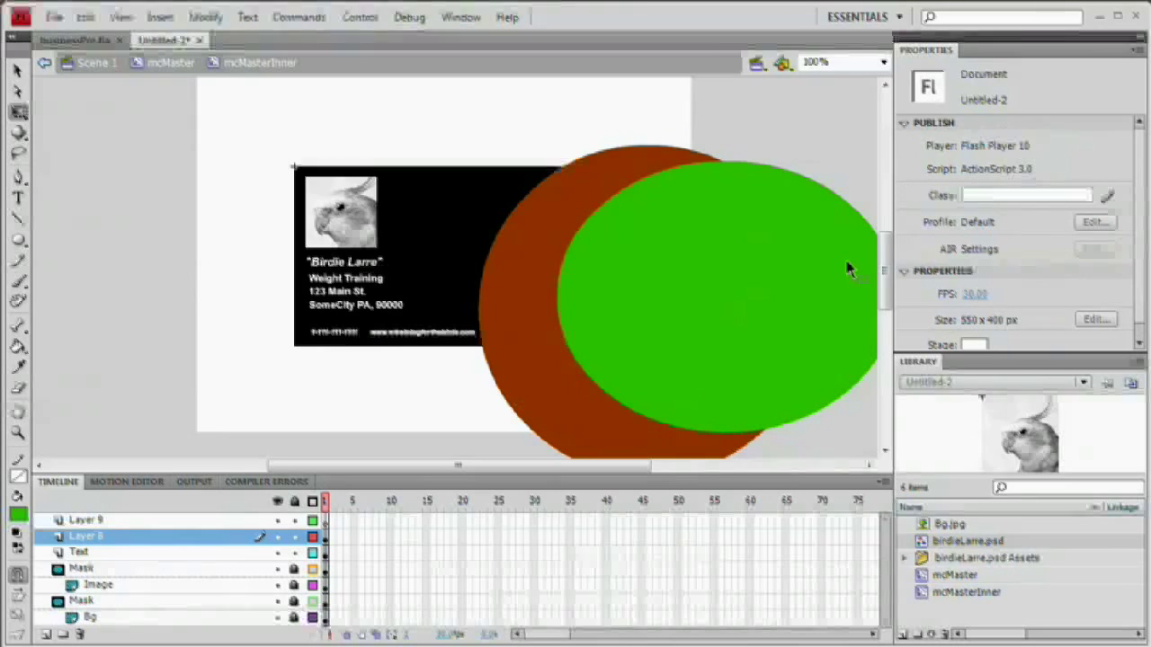
pyautogui.click(740, 296)
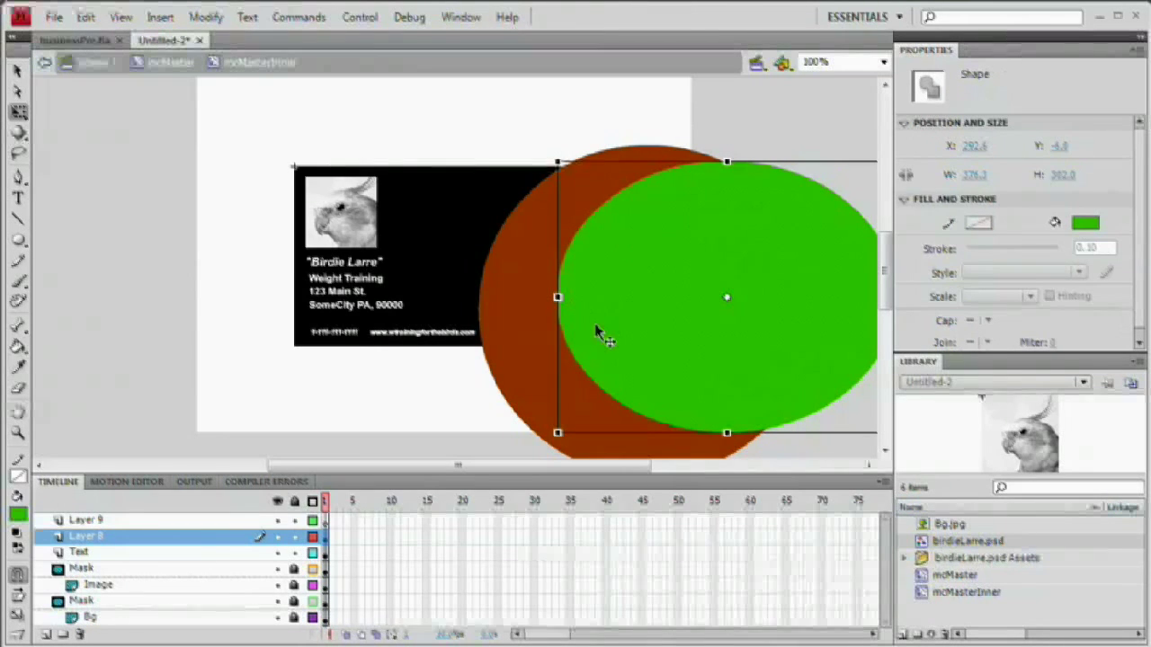
pyautogui.press('Delete')
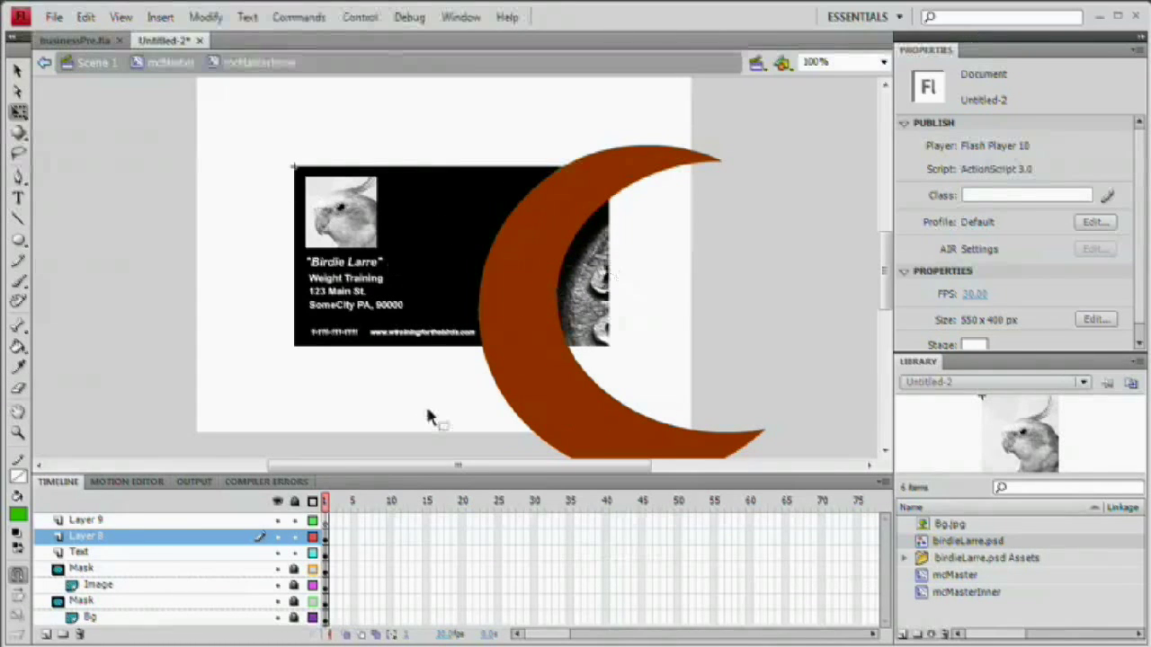
# Rename Layer 9 as Mask and Layer 8 as Swoosh
pyautogui.click(98, 522)
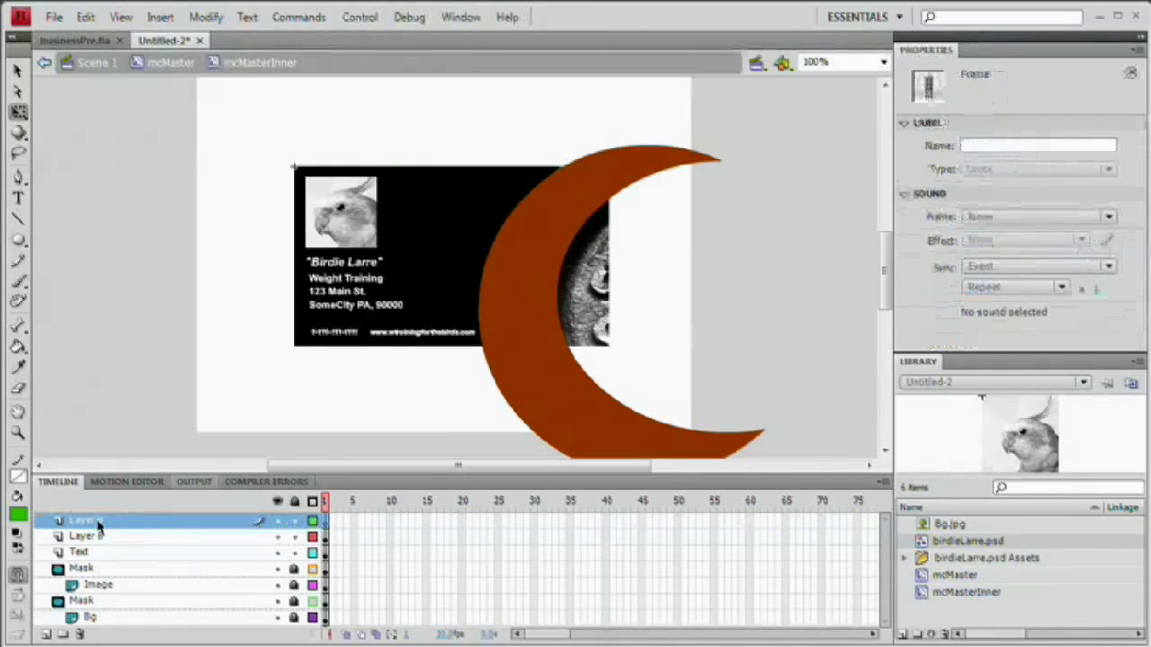
pyautogui.doubleClick(92, 522)
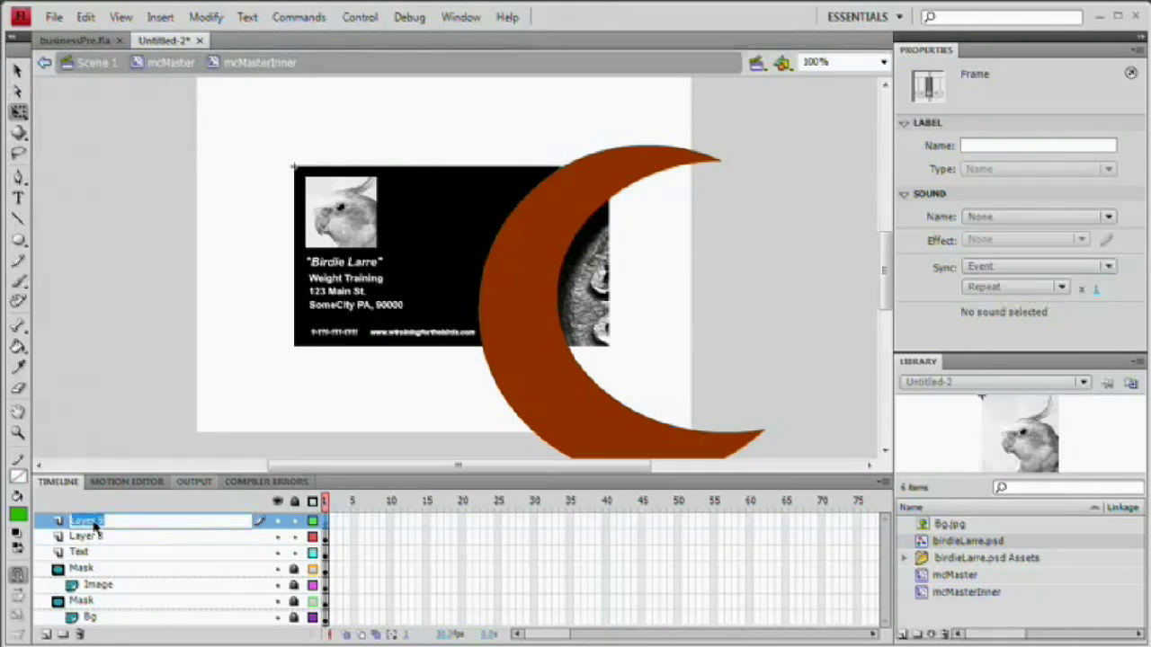
pyautogui.write('Mask')
pyautogui.press('Return')
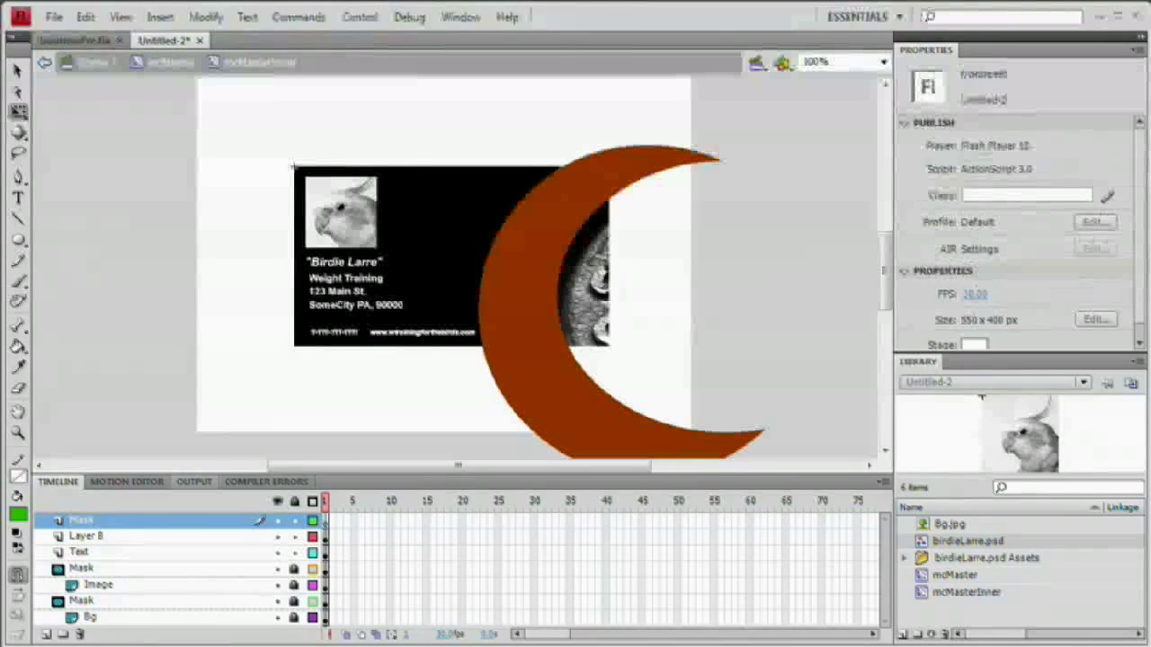
pyautogui.click(89, 537)
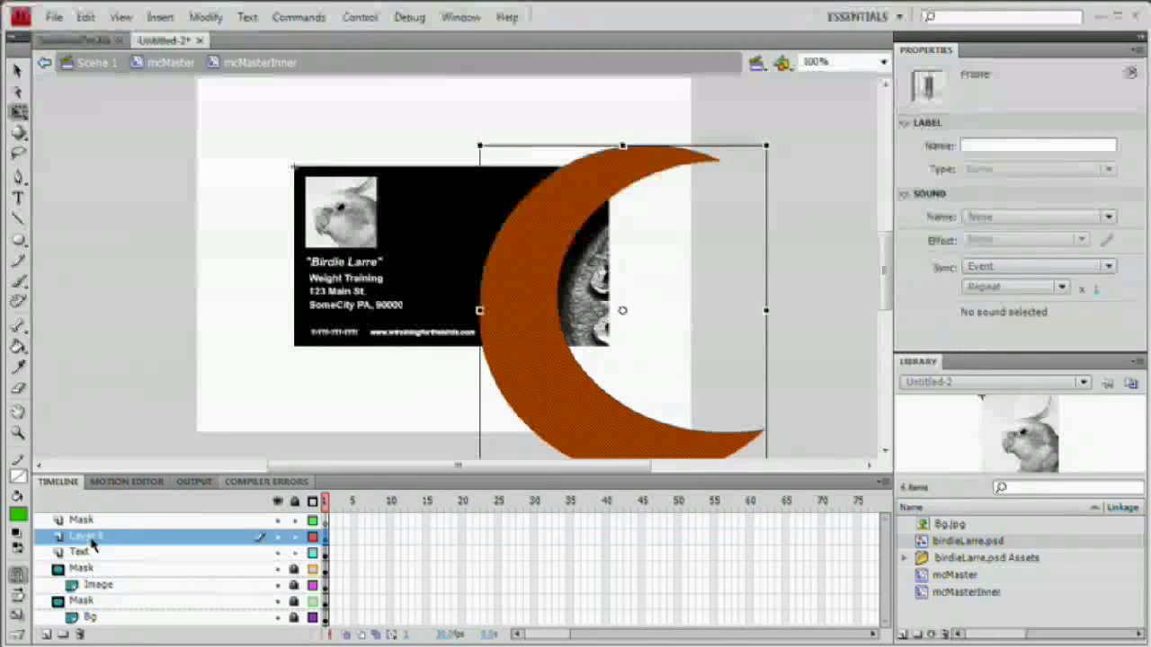
pyautogui.doubleClick(133, 538)
pyautogui.write('Sound')
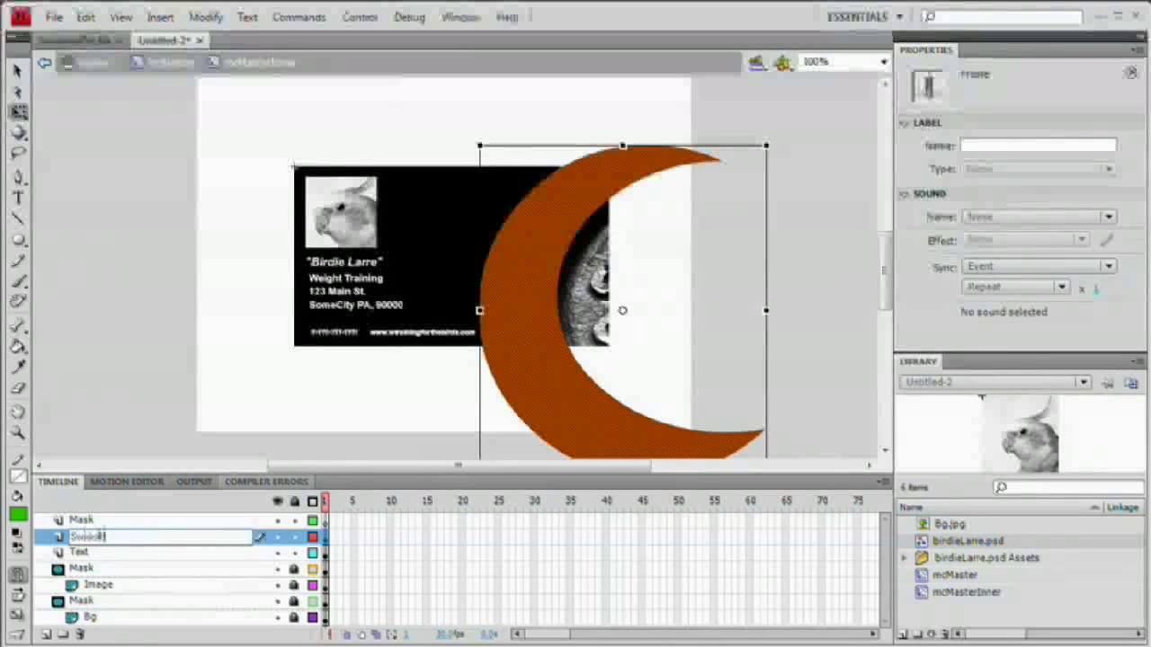
pyautogui.press('Return')
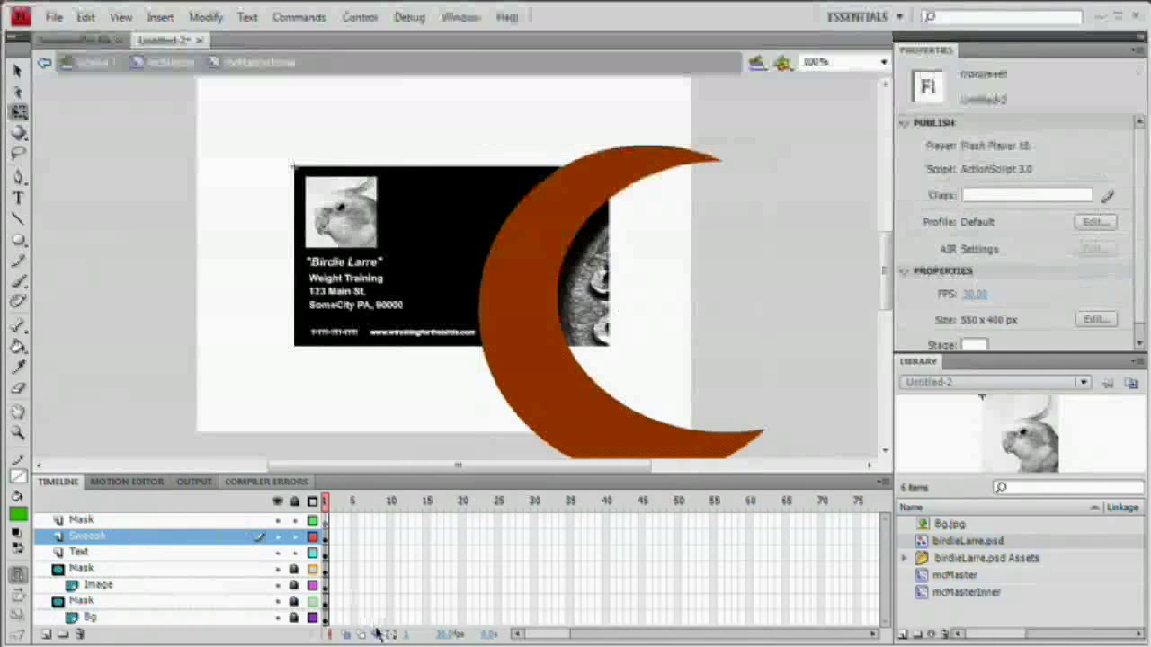
# Copy the green rectangle from the Bg layer's mask, relock that mask, and paste the rectangle in place on the empty Mask layer above Swoosh
pyautogui.click(112, 603)
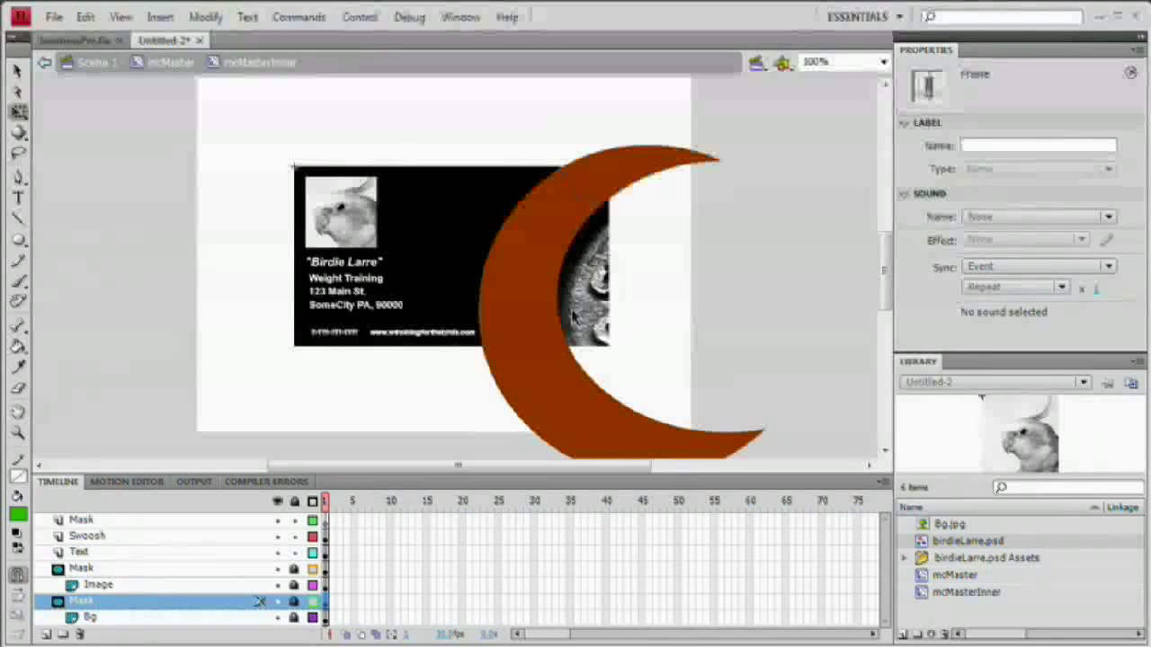
pyautogui.click(294, 600)
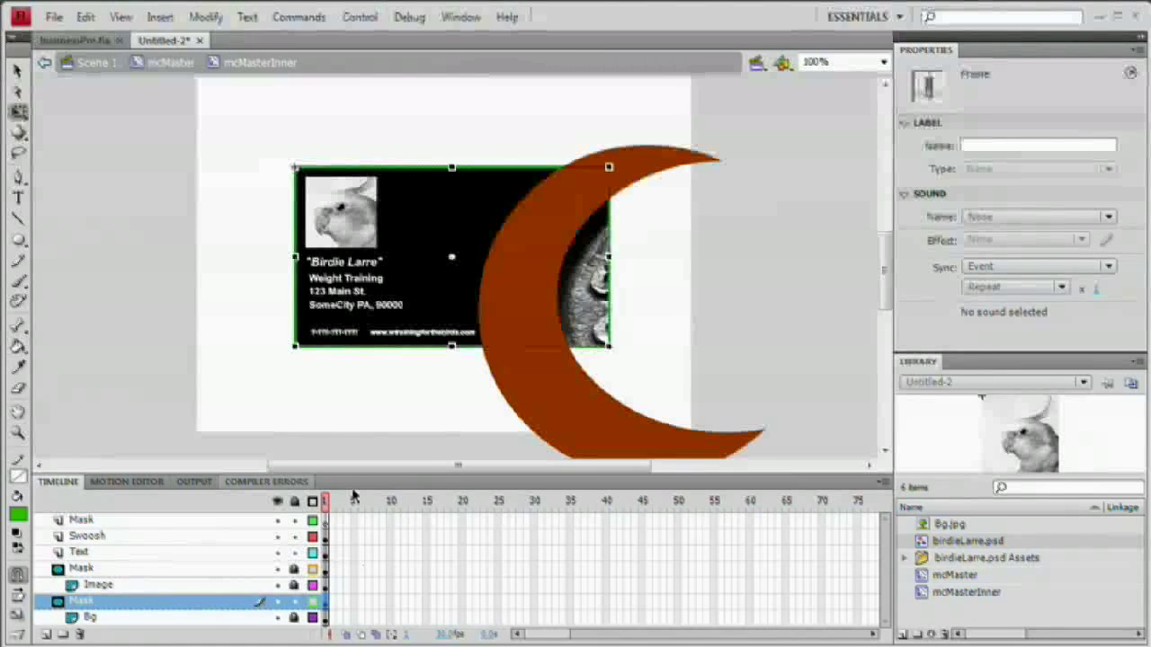
pyautogui.click(311, 602)
pyautogui.click(267, 416)
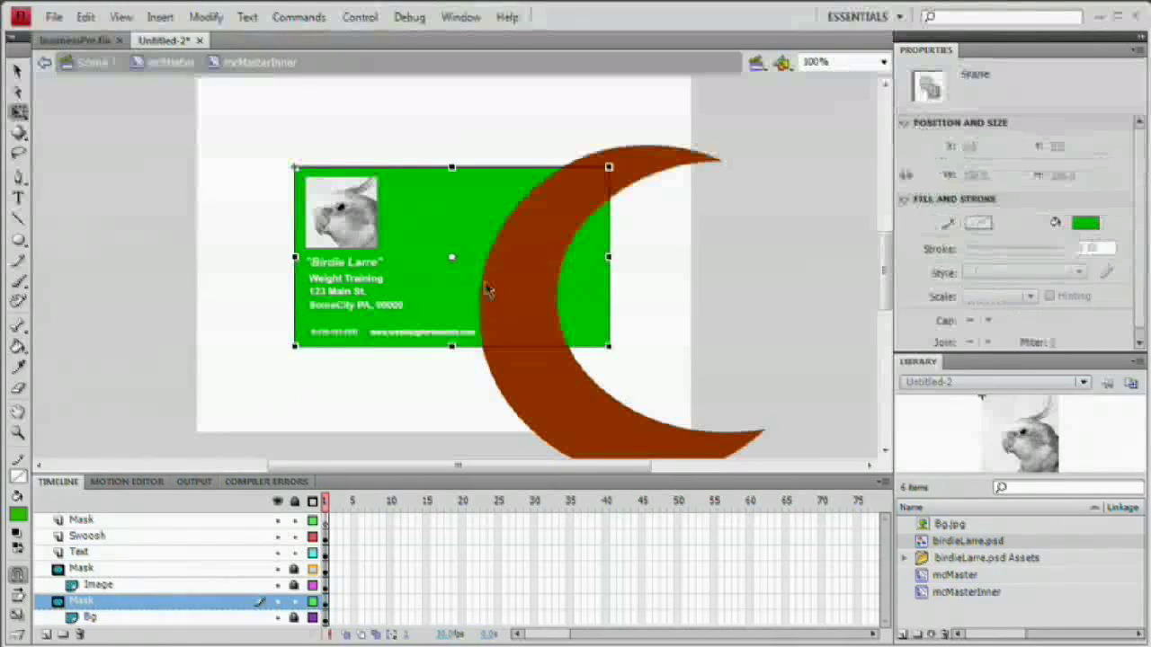
pyautogui.click(454, 241)
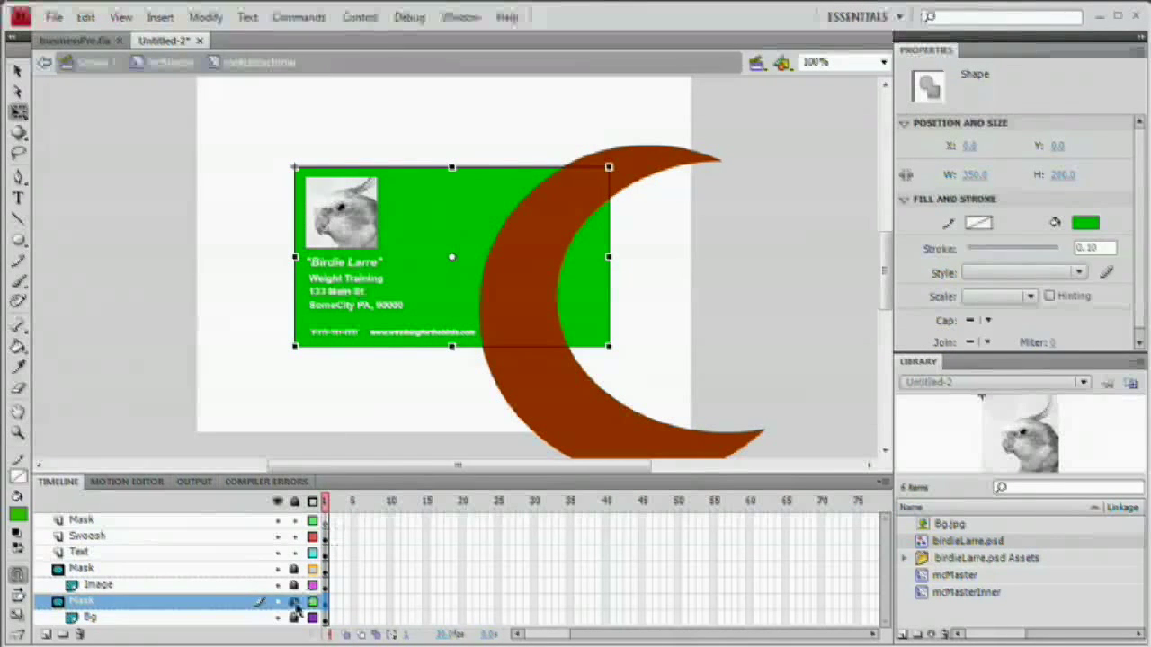
pyautogui.click(295, 603)
pyautogui.click(146, 525)
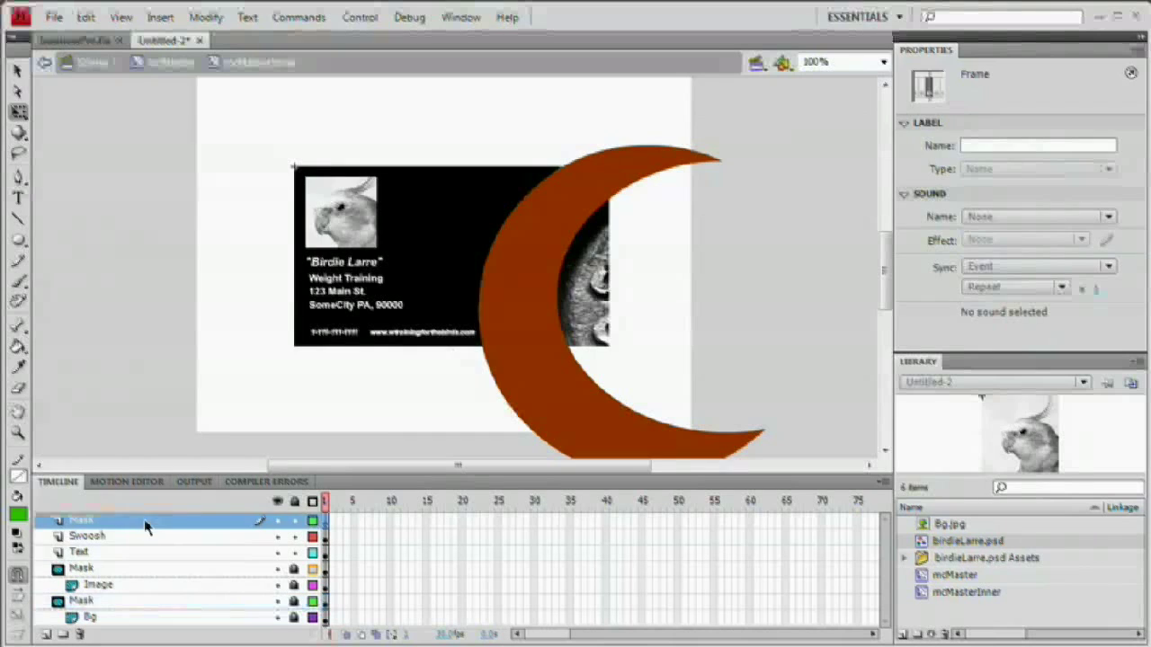
pyautogui.click(324, 523)
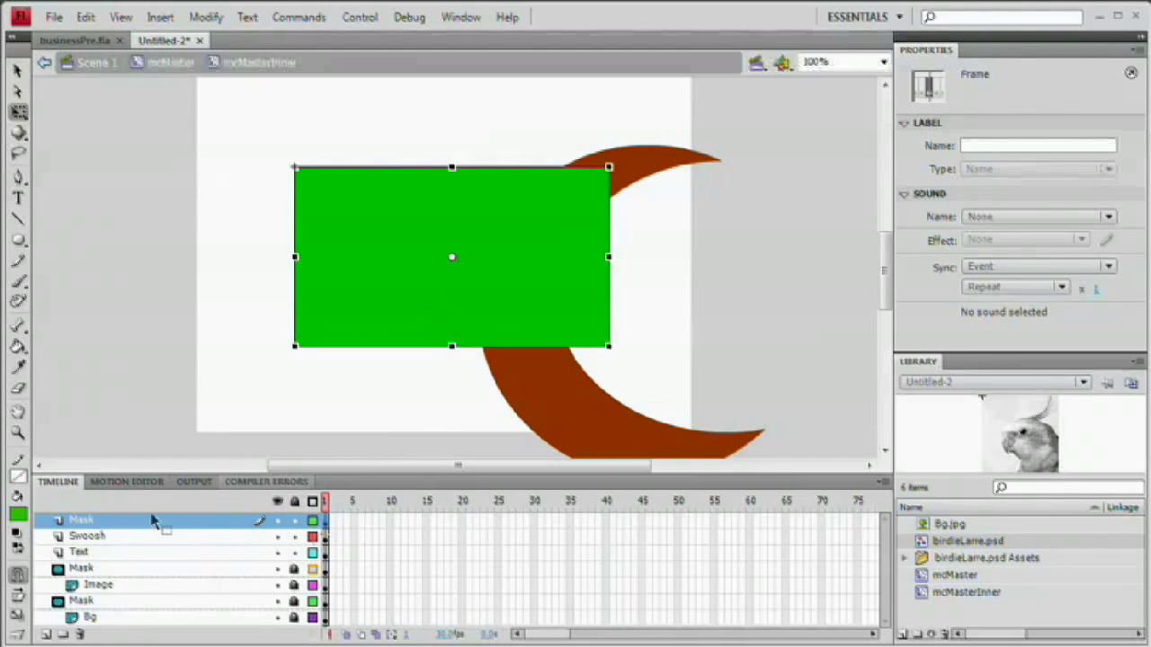
# Turn the topmost Mask layer into a mask for the Swoosh layer
pyautogui.moveTo(195, 471); pyautogui.dragTo(196, 300)
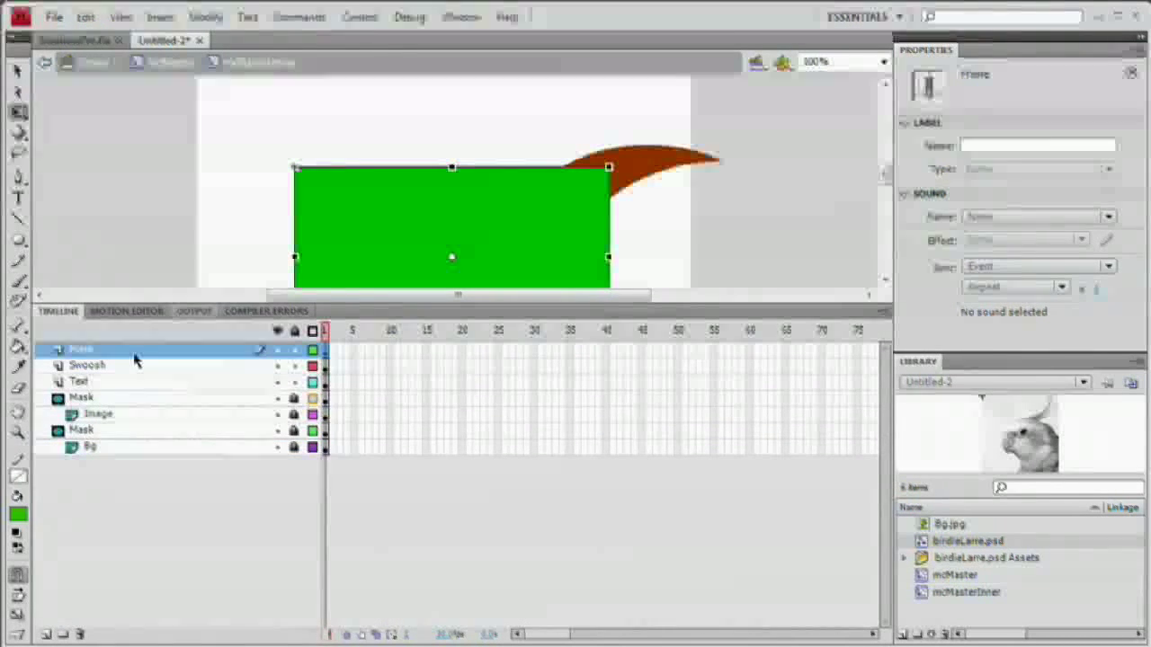
pyautogui.rightClick(134, 352)
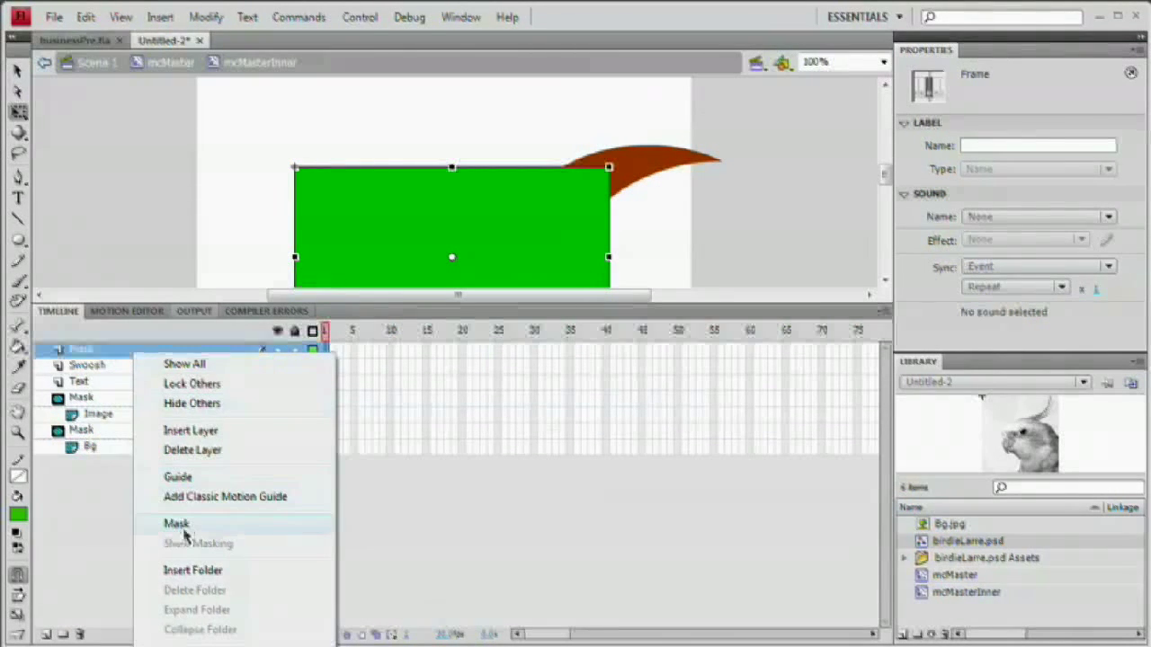
pyautogui.click(177, 524)
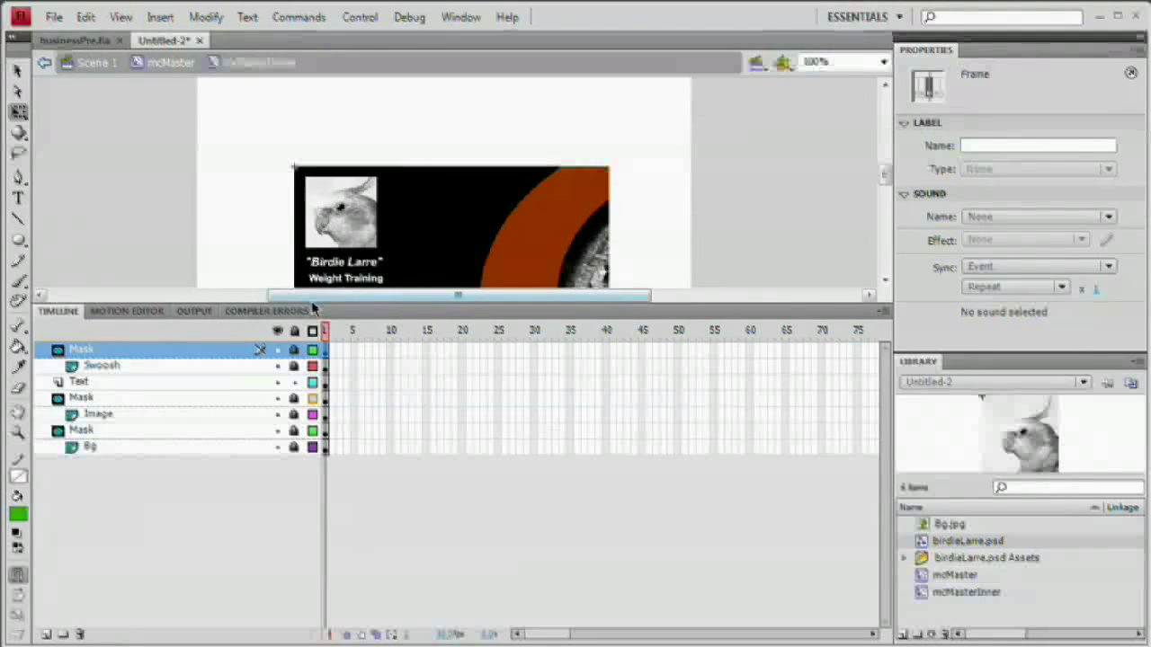
pyautogui.moveTo(314, 310); pyautogui.dragTo(387, 478)
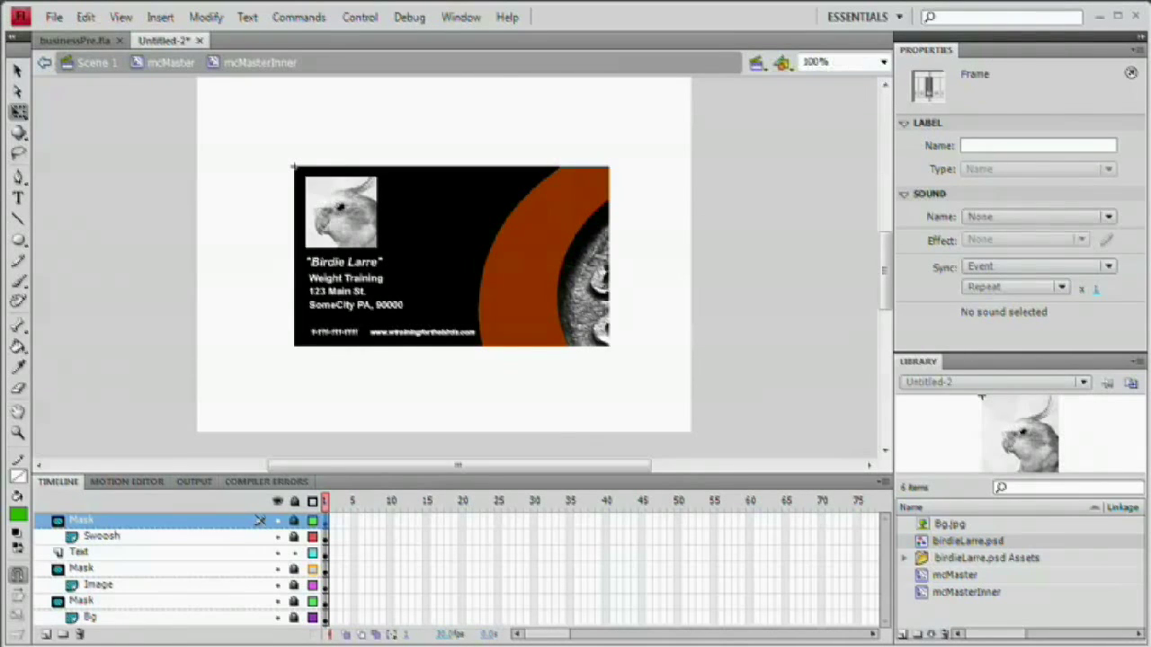
# Unlock the Swoosh layer and convert the brown crescent to a movie clip named mcAnimateColor
pyautogui.press('v')
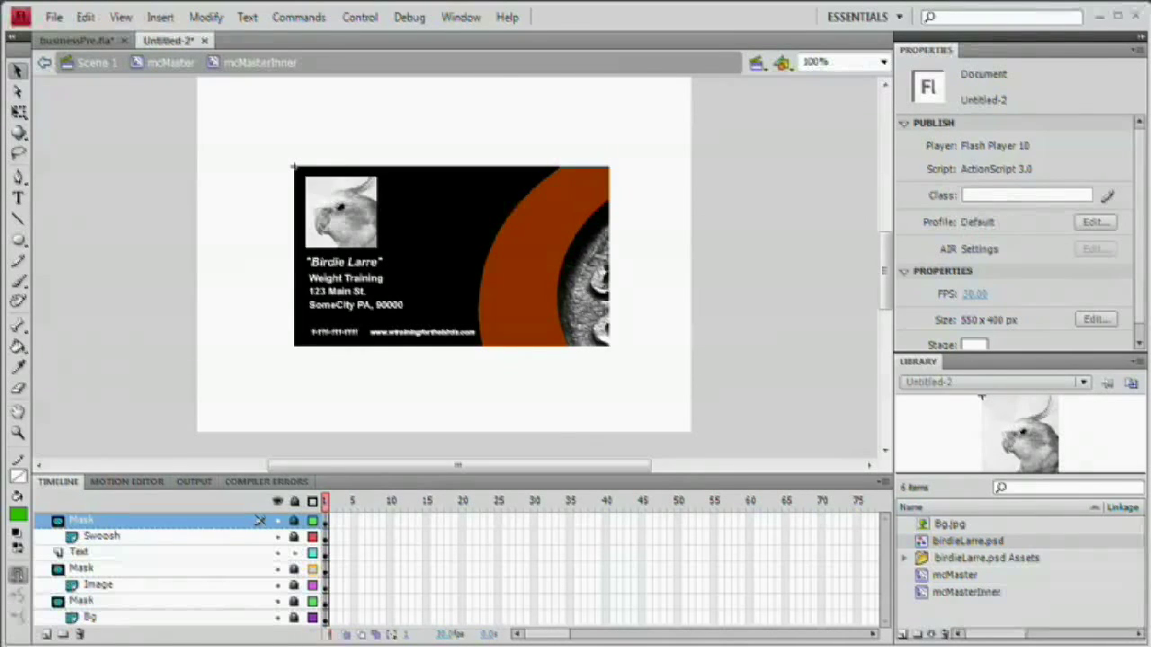
pyautogui.click(294, 536)
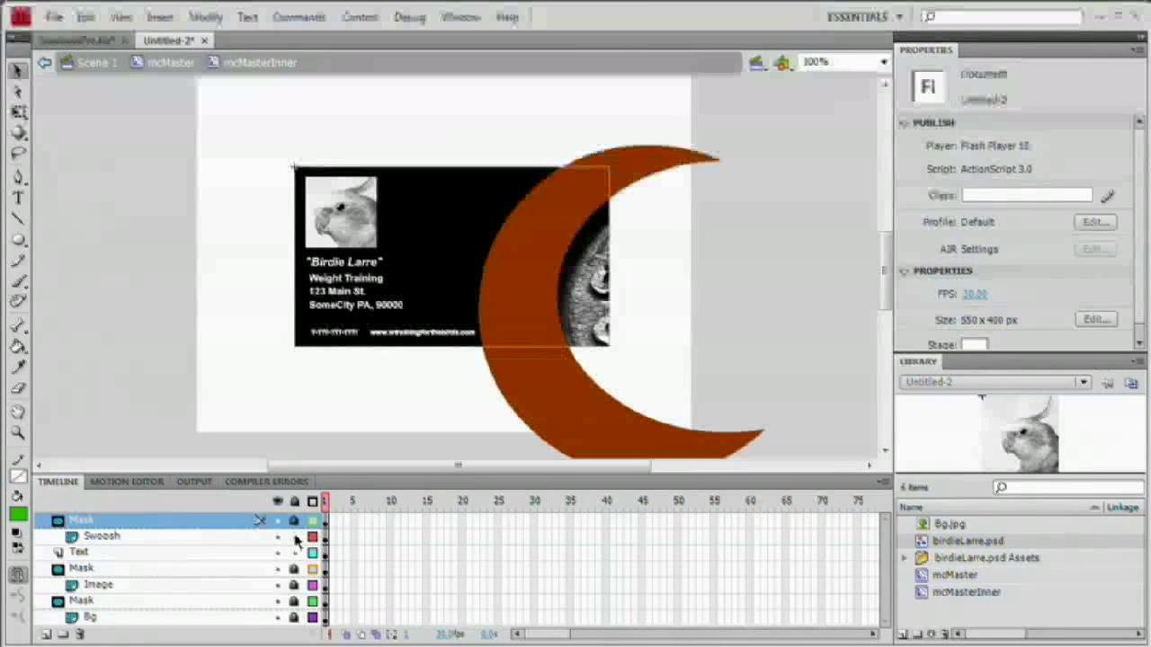
pyautogui.click(529, 276)
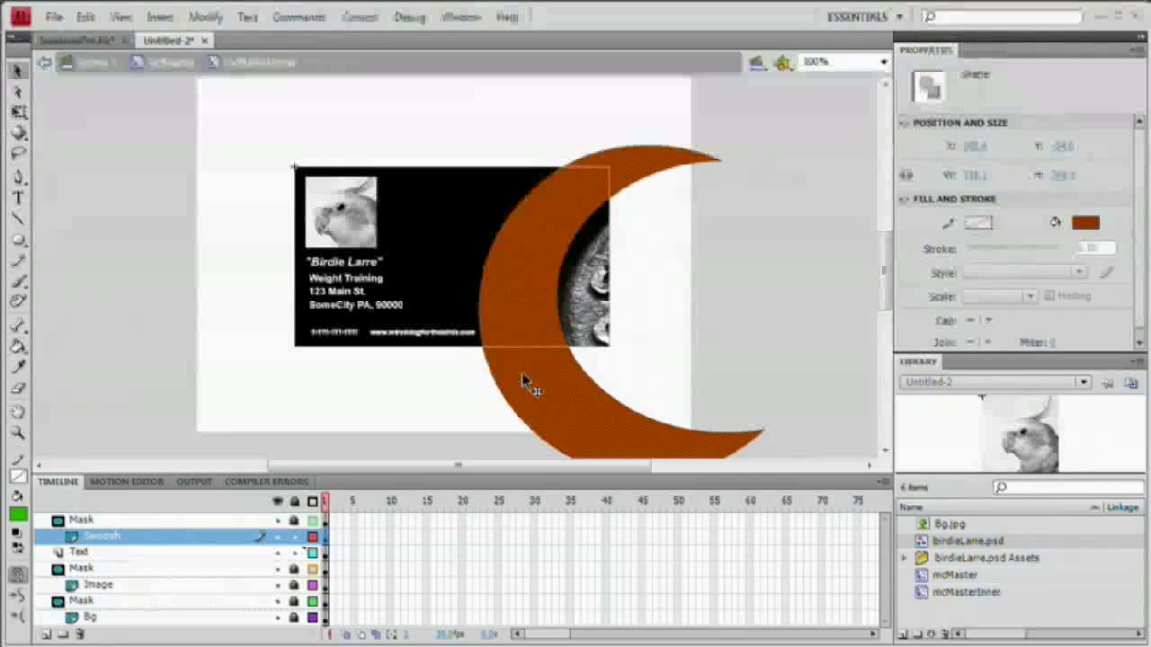
pyautogui.press('F8')
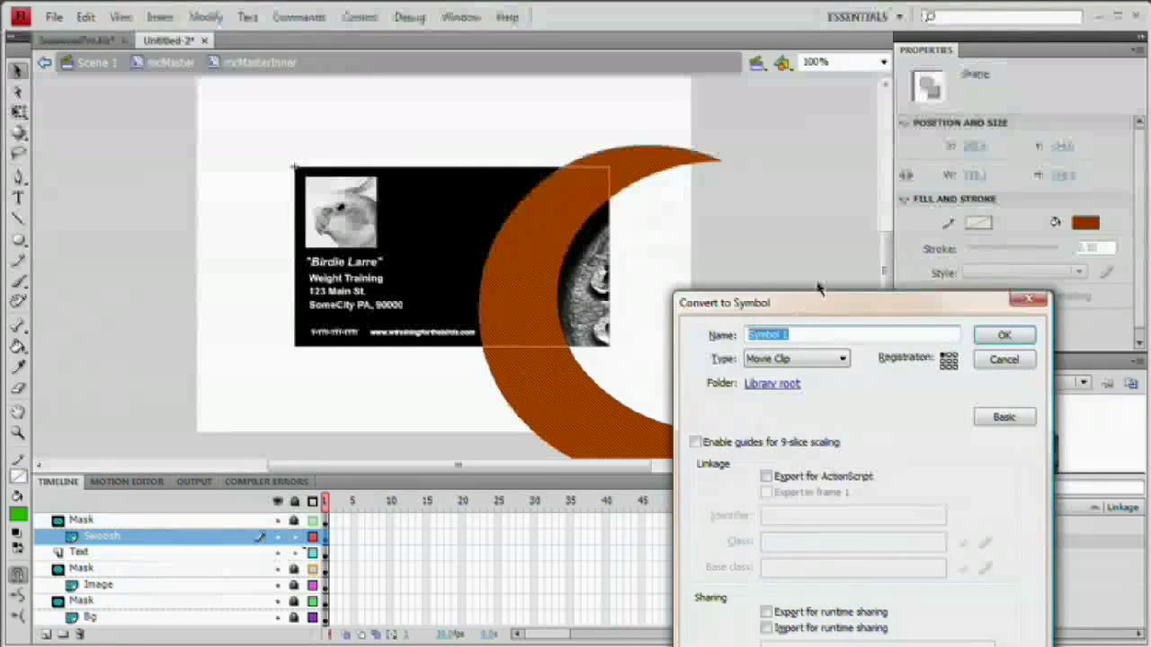
pyautogui.moveTo(813, 282); pyautogui.dragTo(763, 136)
pyautogui.write('mcMa')
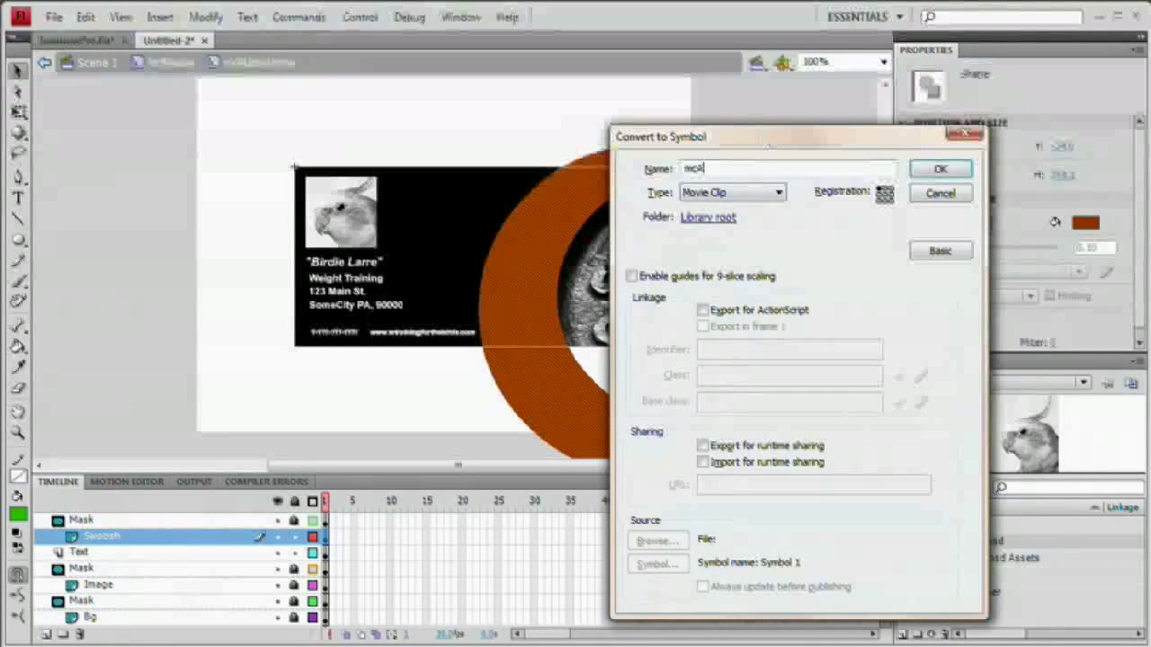
pyautogui.write('imate')
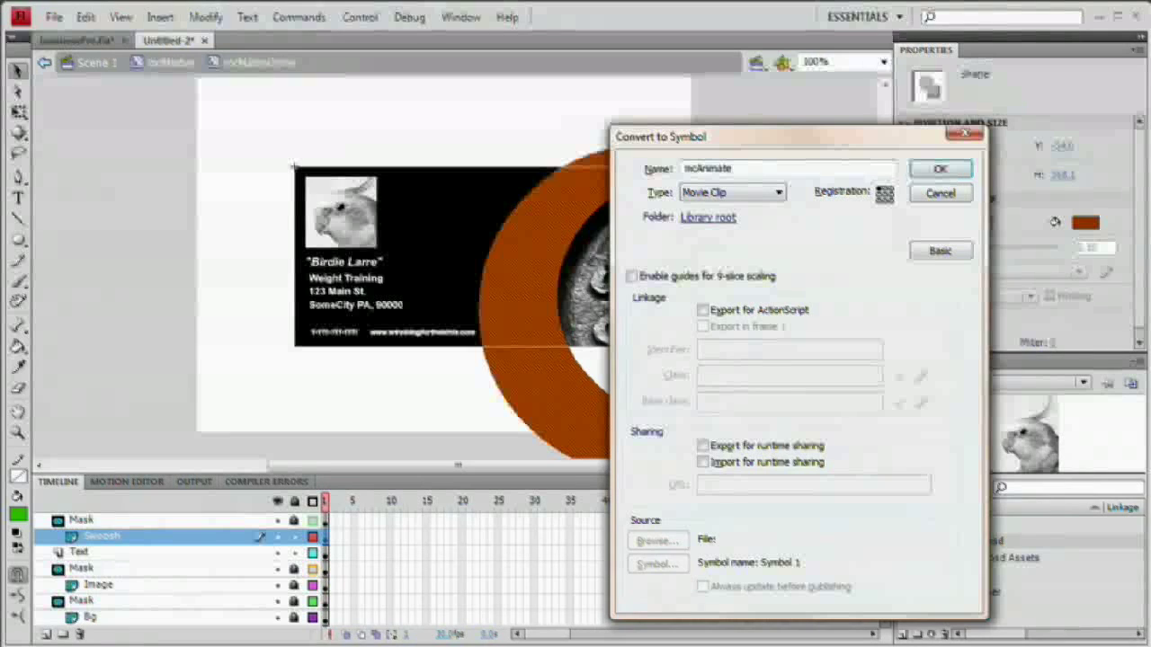
pyautogui.write('Color')
pyautogui.press('Return')
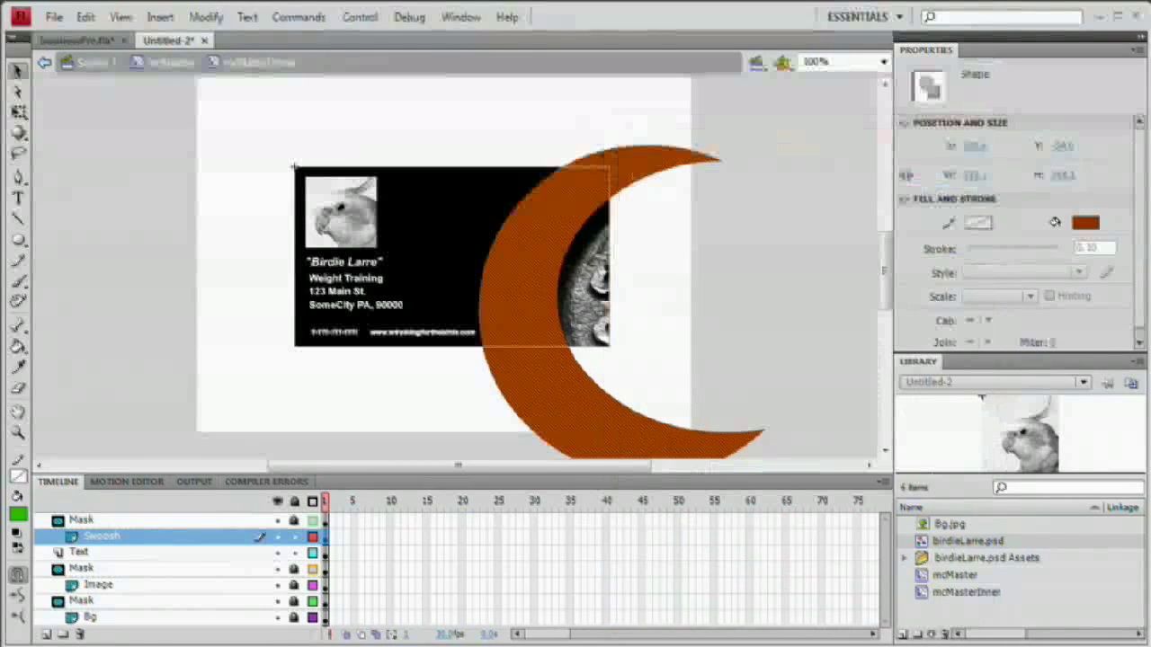
# Open mcAnimateColor for editing and add a layer named AnimateFill below Layer 1
pyautogui.doubleClick(537, 258)
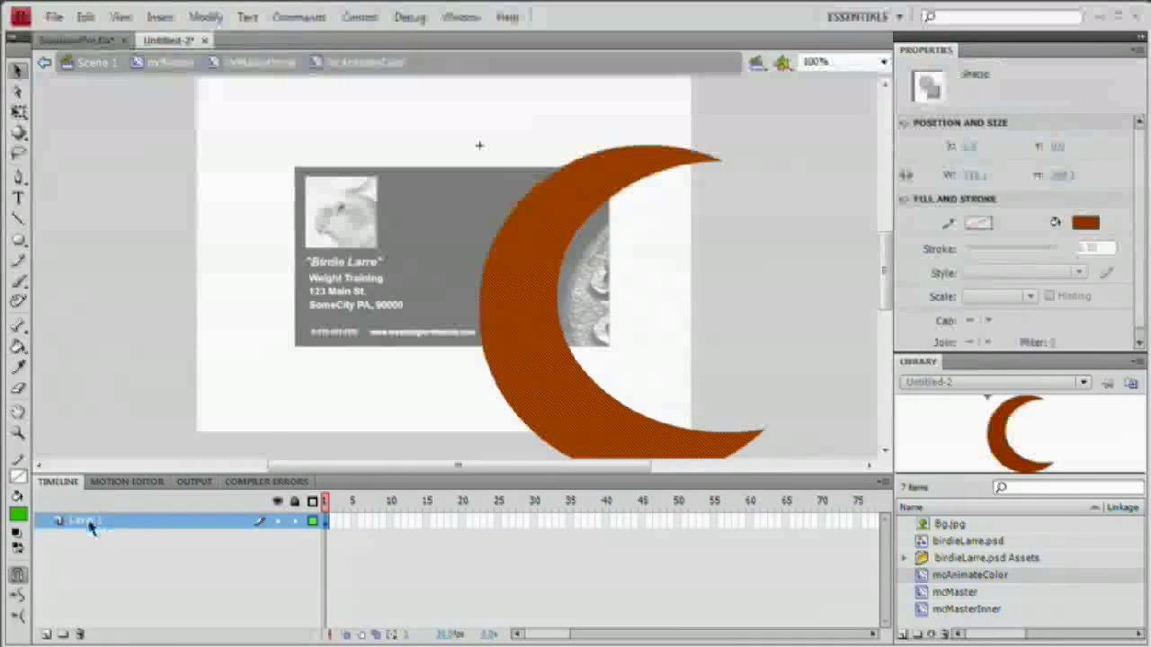
pyautogui.click(47, 635)
pyautogui.moveTo(95, 523); pyautogui.dragTo(97, 545)
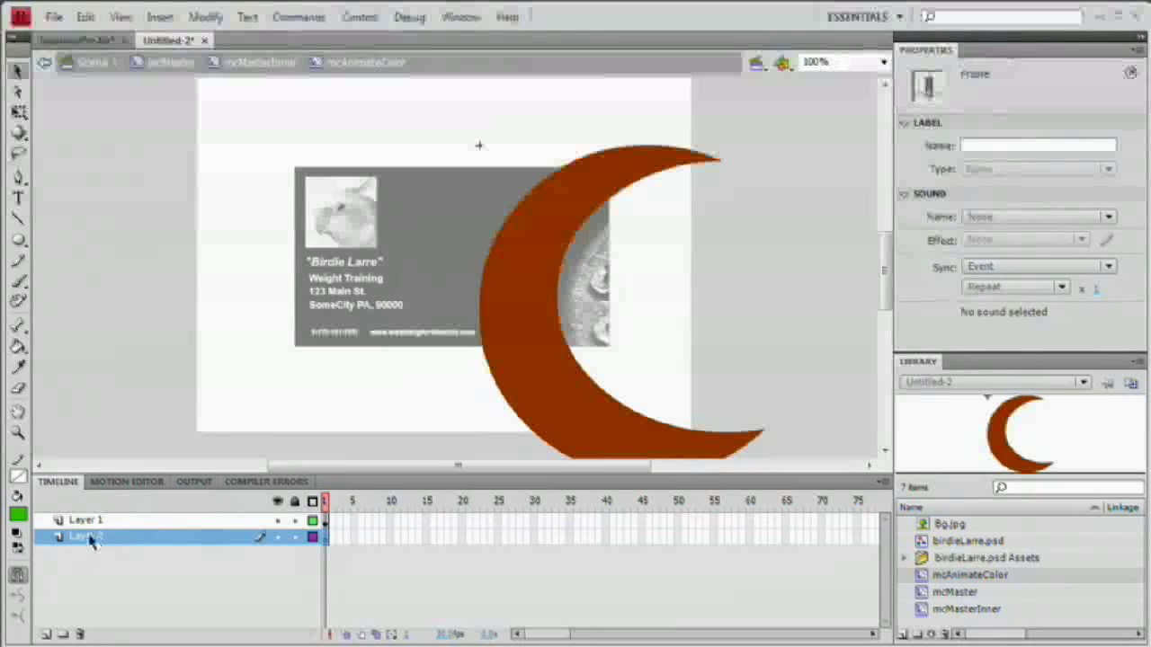
pyautogui.doubleClick(87, 537)
pyautogui.write('AnimateFill')
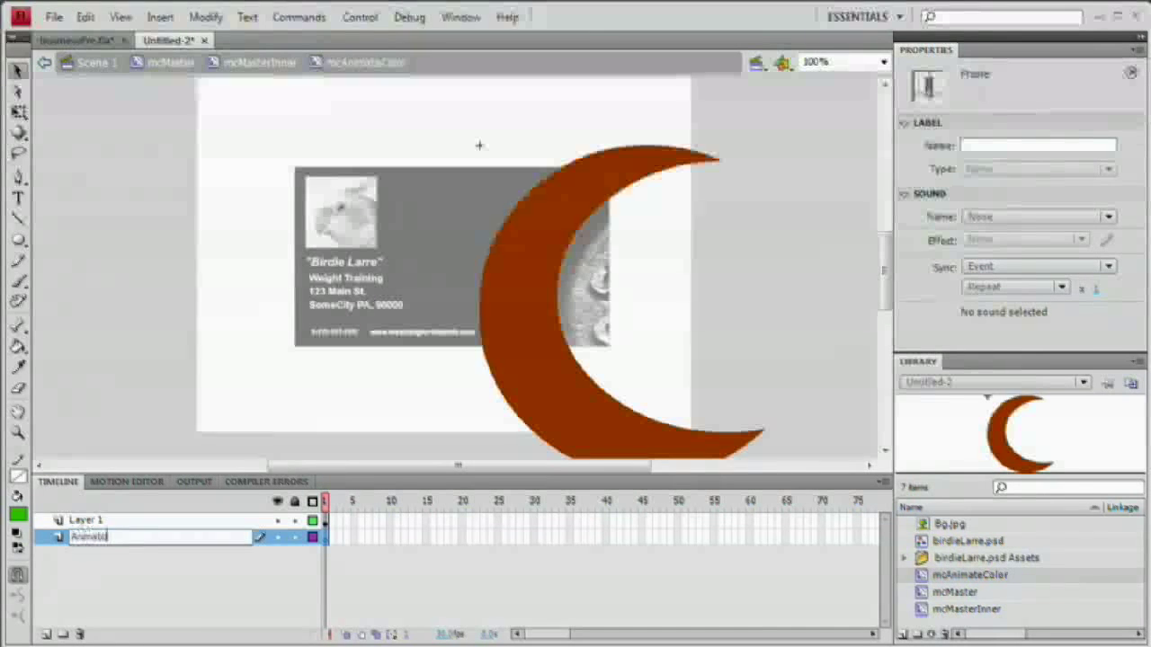
pyautogui.press('Return')
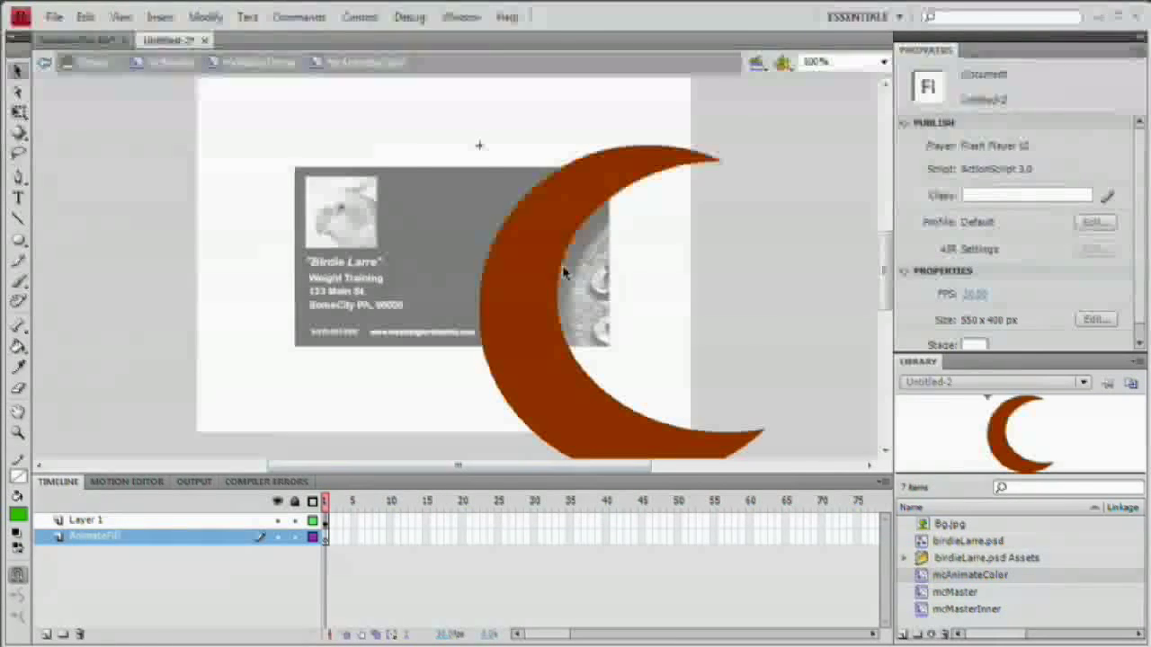
# Rename Layer 1, which holds the crescent, as Mask and turn it into a mask for the AnimateFill layer
pyautogui.doubleClick(86, 519)
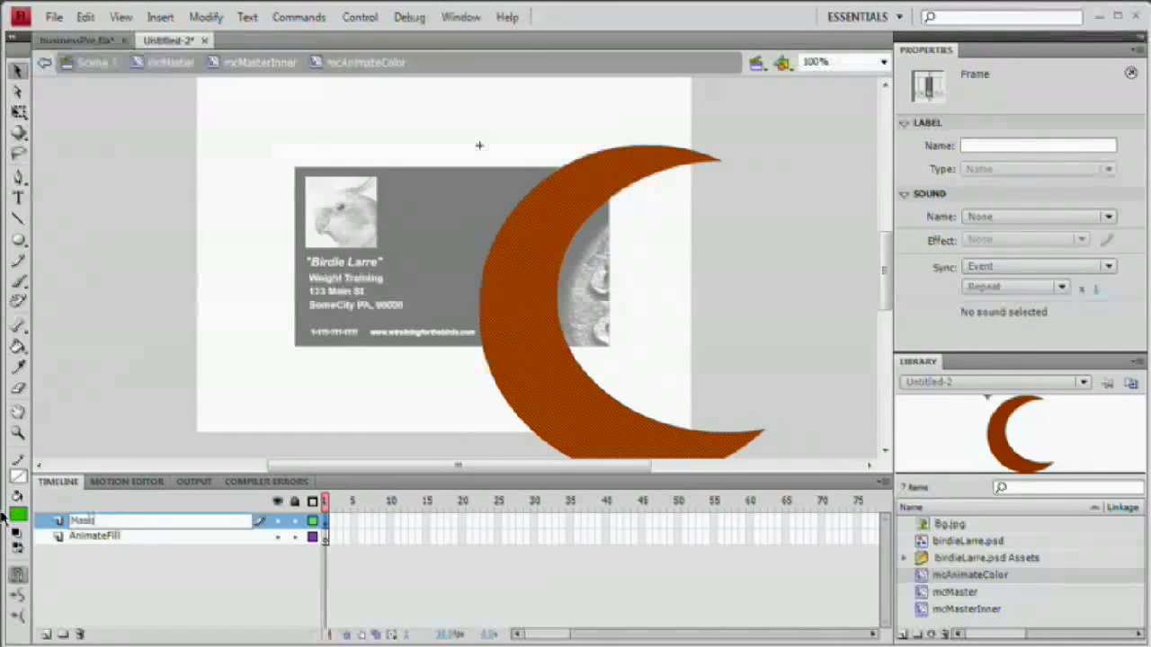
pyautogui.press('Return')
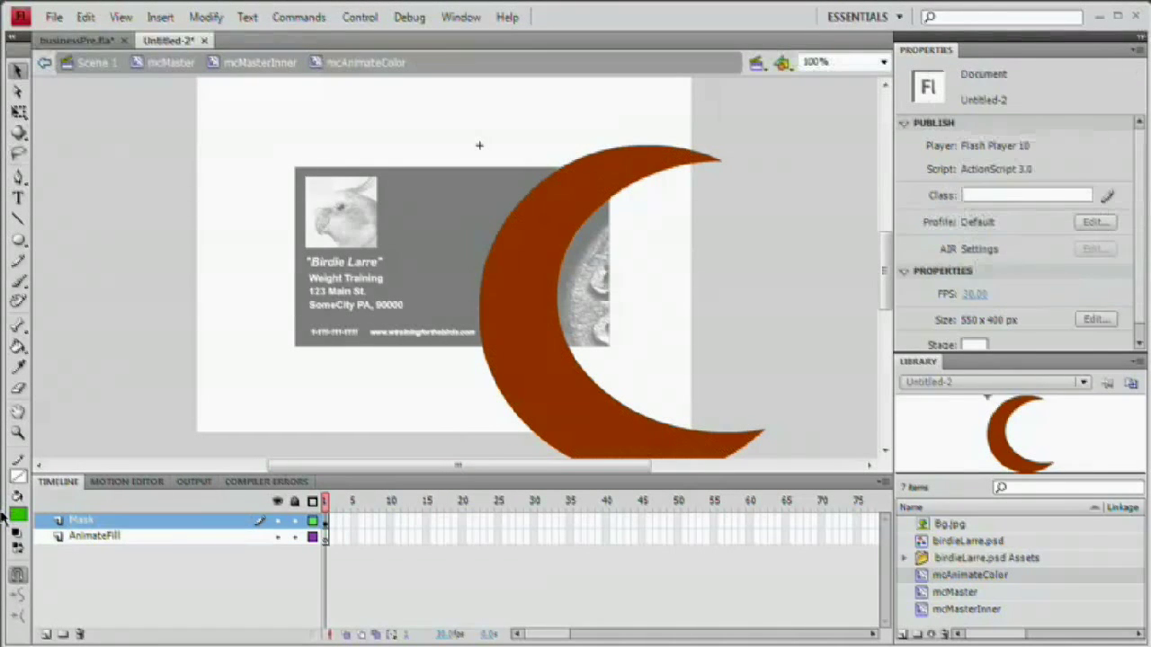
pyautogui.rightClick(117, 519)
pyautogui.click(382, 589)
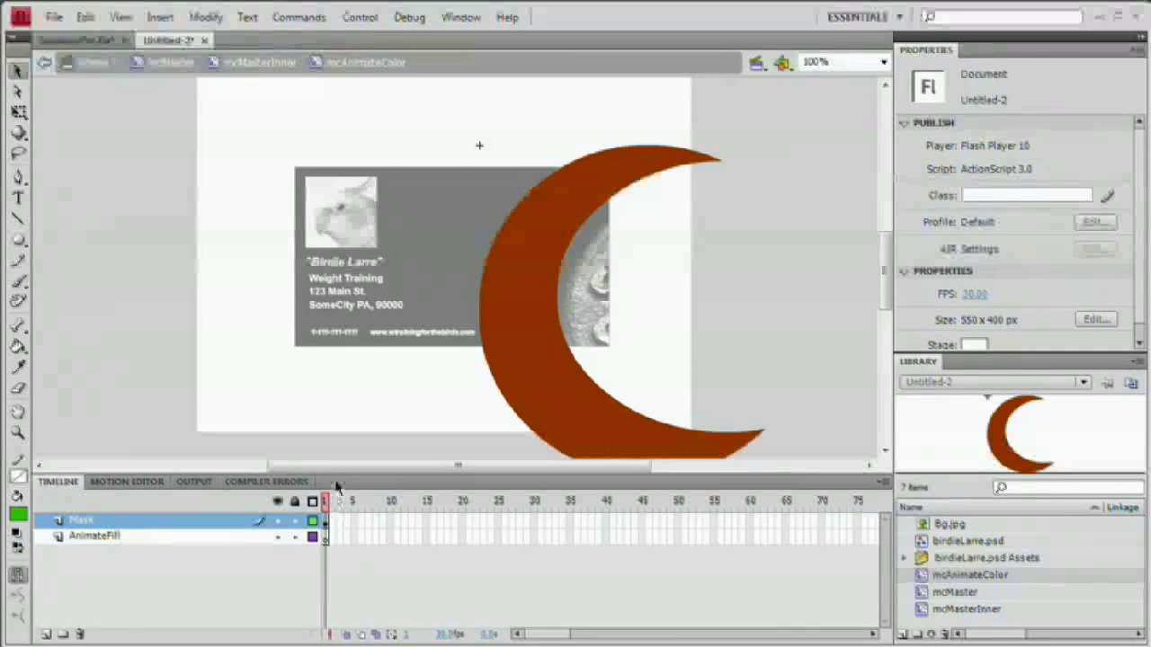
pyautogui.moveTo(360, 473); pyautogui.dragTo(360, 301)
pyautogui.rightClick(102, 349)
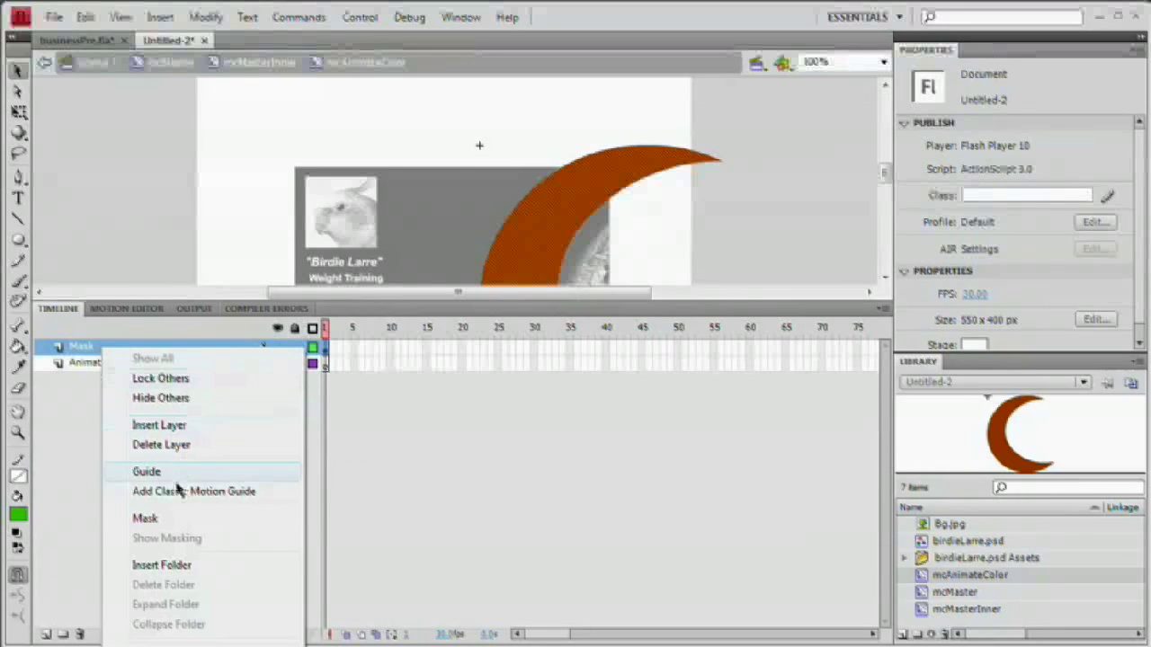
pyautogui.click(144, 518)
pyautogui.moveTo(223, 308); pyautogui.dragTo(226, 463)
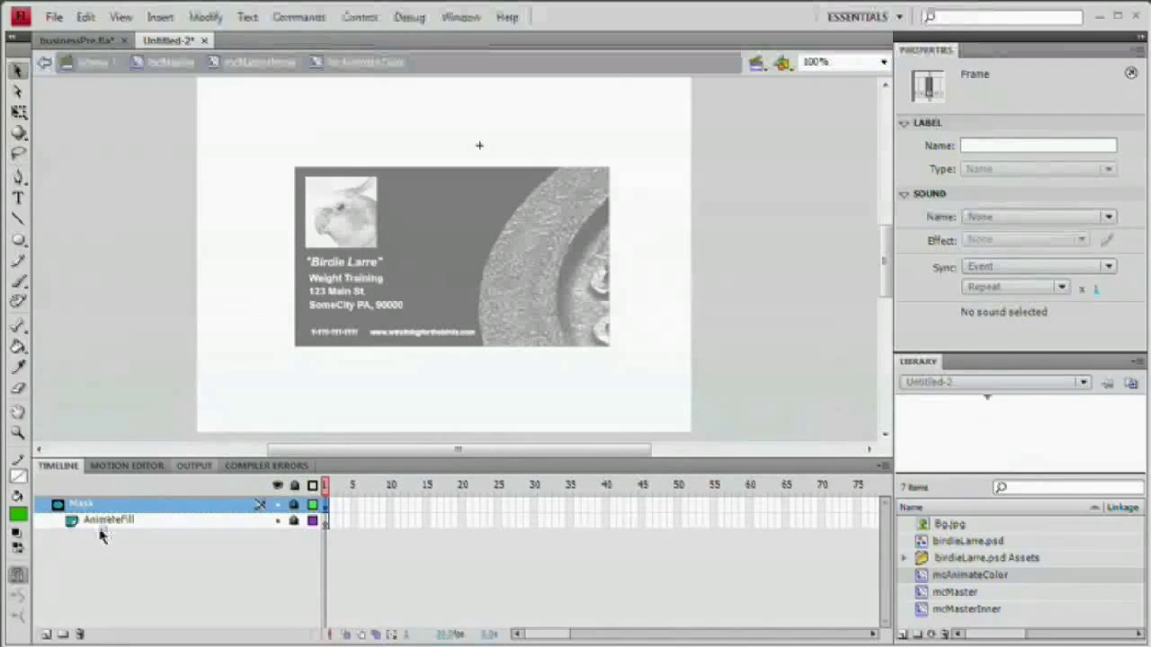
# Unlock the AnimateFill layer and draw on it a green rectangle about 168 by 30 px, just below the card across the crescent
pyautogui.click(294, 522)
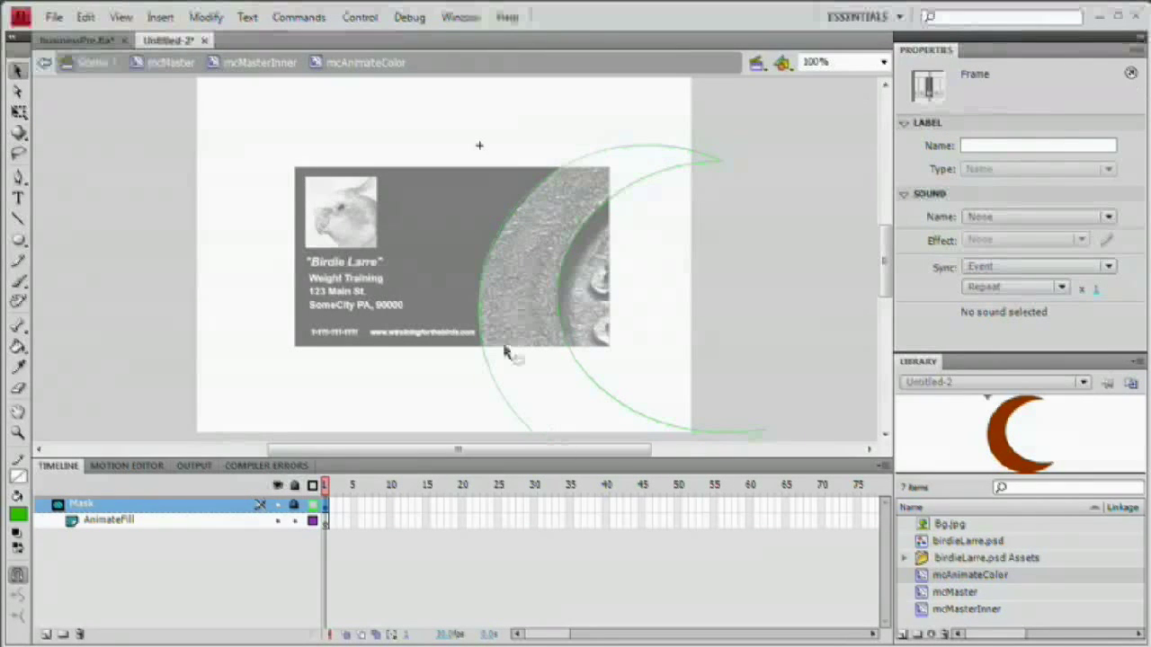
pyautogui.scroll(-2, 472, 264)
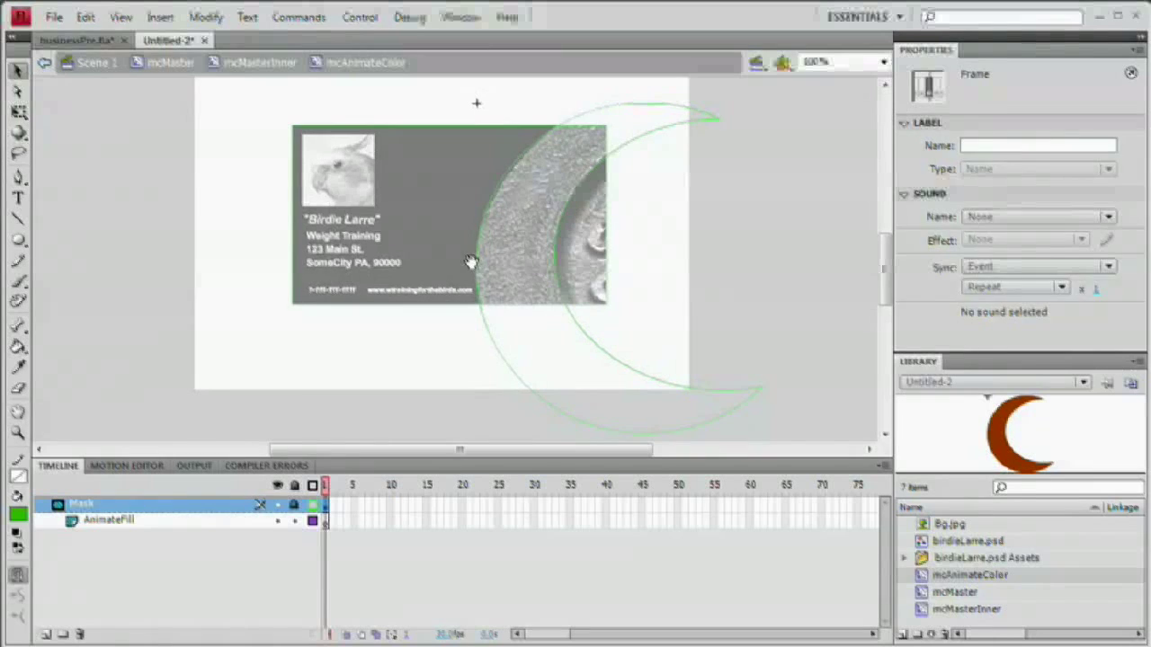
pyautogui.click(355, 362)
pyautogui.click(18, 240)
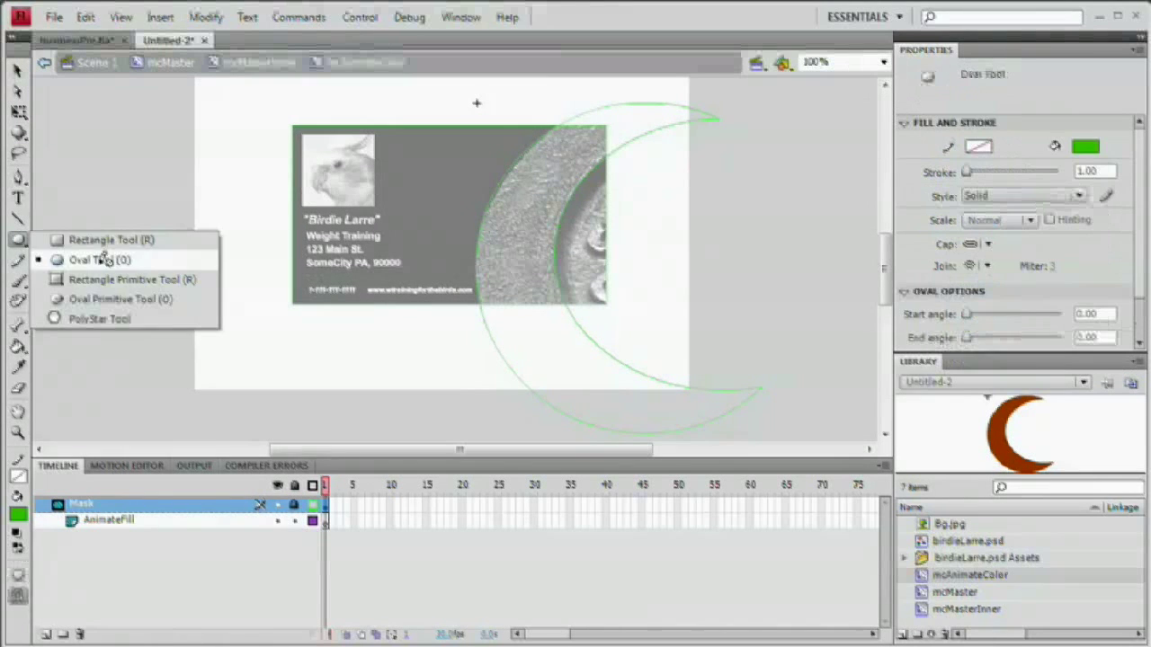
pyautogui.click(116, 240)
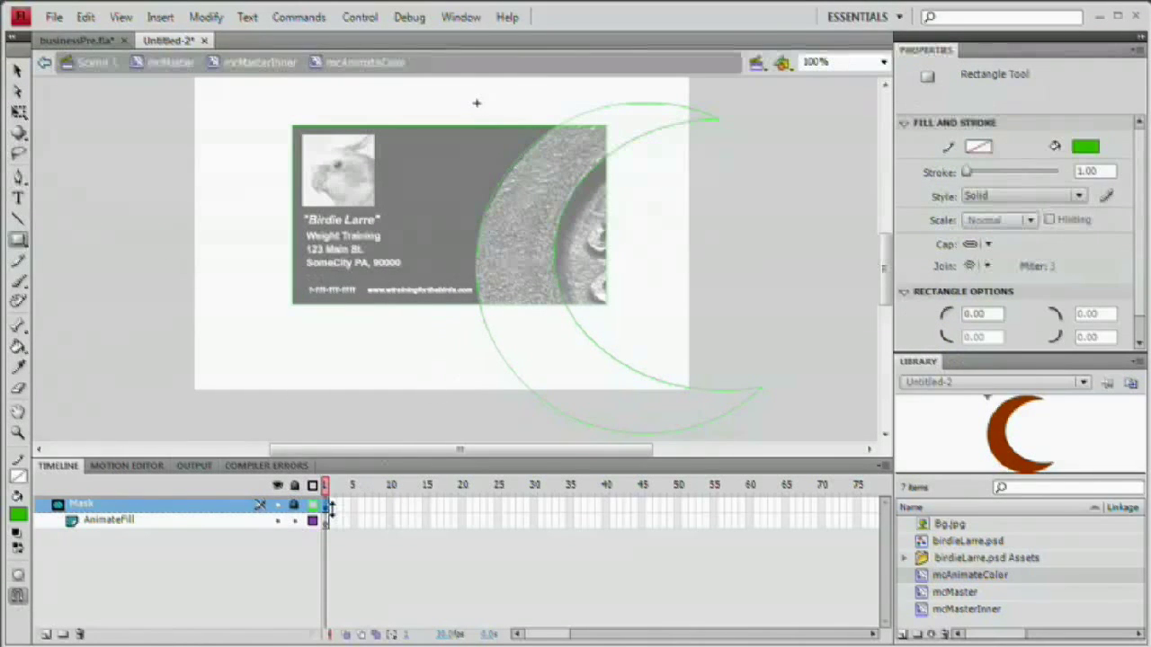
pyautogui.click(141, 522)
pyautogui.moveTo(457, 327); pyautogui.dragTo(553, 336)
pyautogui.press('v')
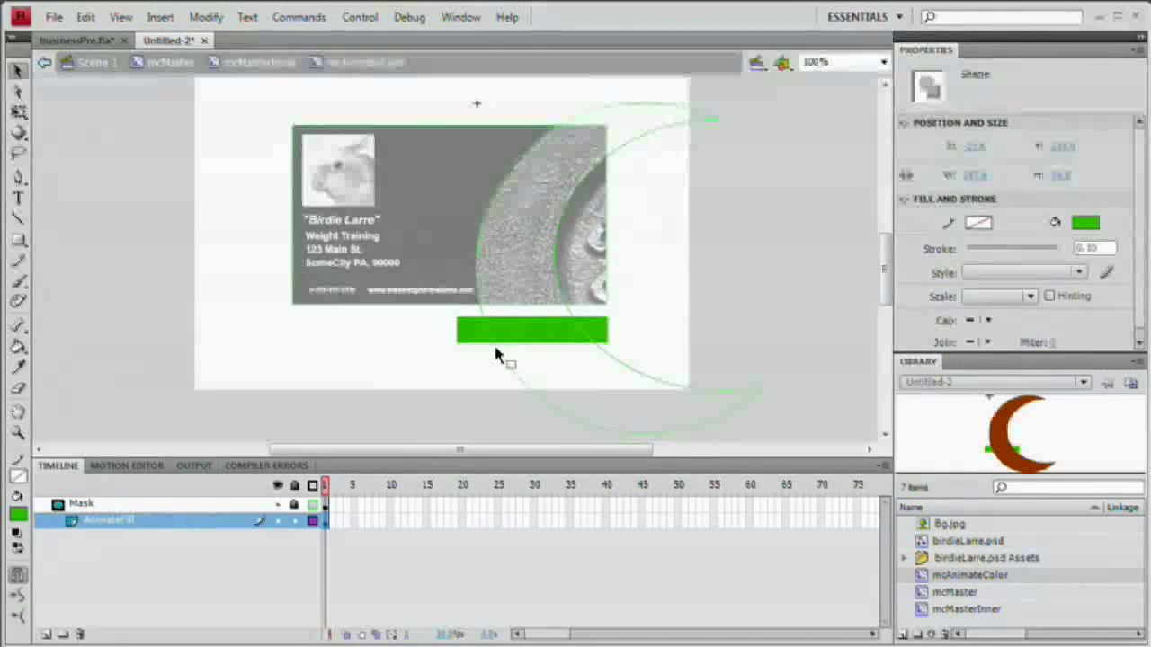
# Convert the green rectangle to a movie clip symbol named mcFill
pyautogui.press('F8')
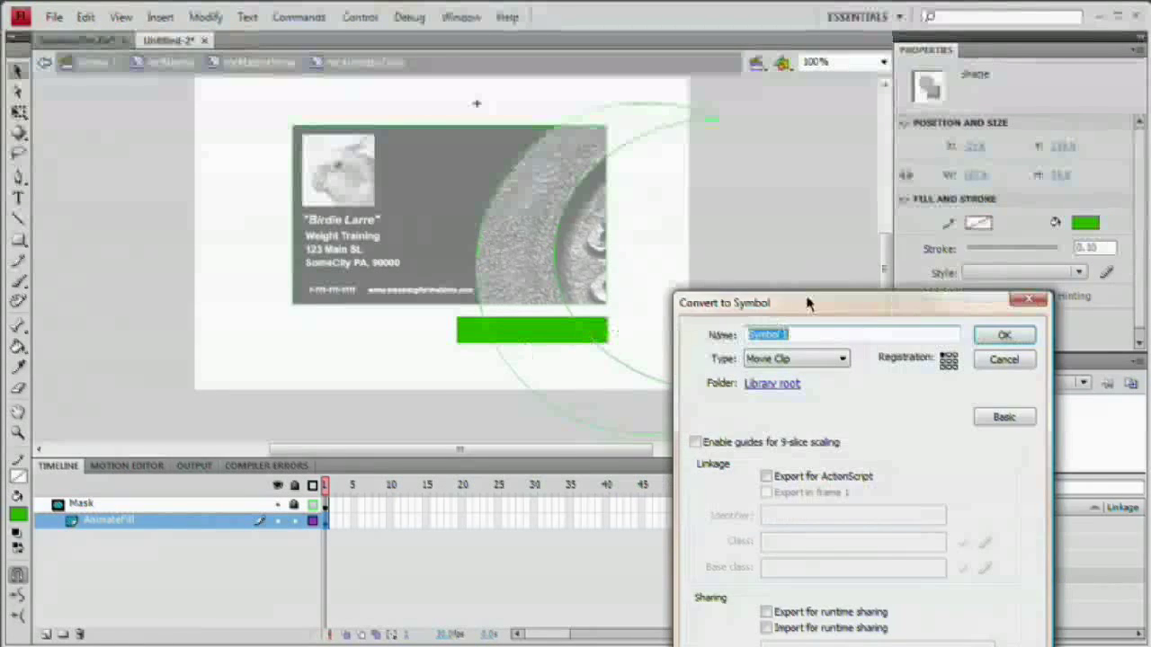
pyautogui.moveTo(807, 304); pyautogui.dragTo(806, 157)
pyautogui.write('mcAnimateColor')
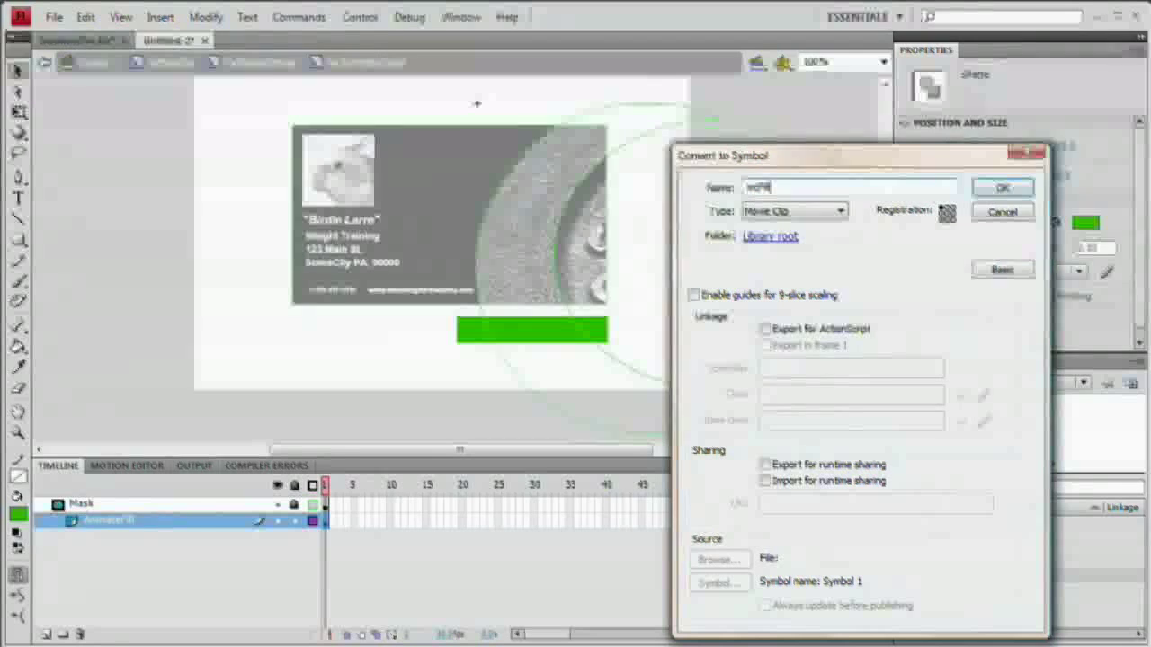
pyautogui.press('Return')
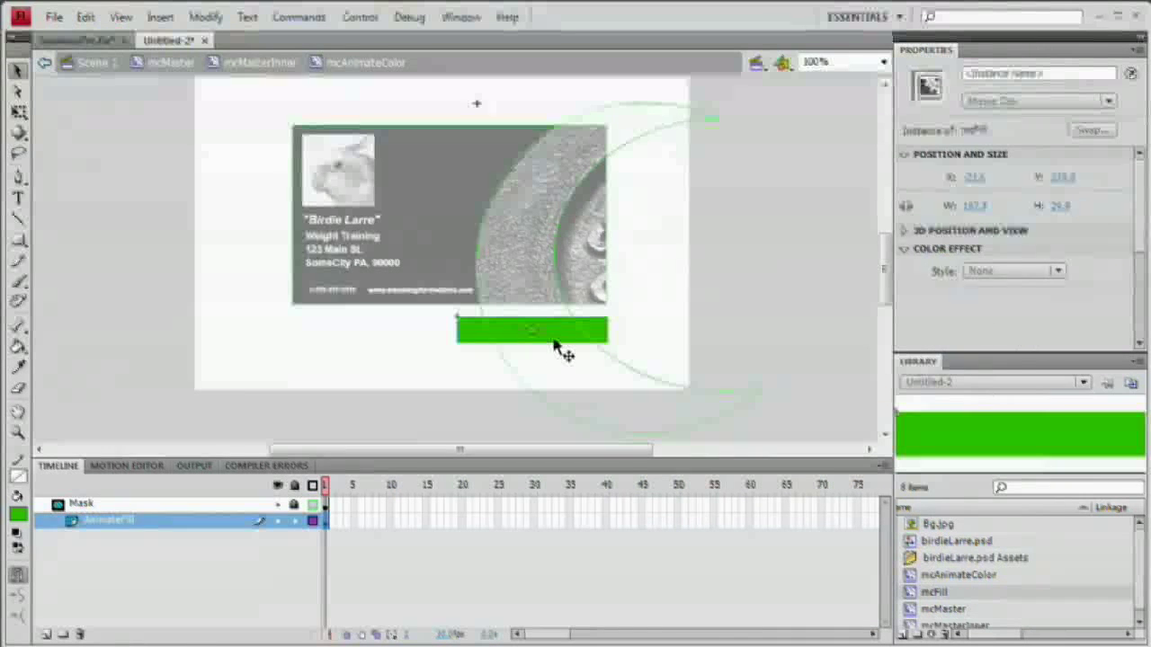
# Add a Blur filter to the mcFill instance and set Blur X and Blur Y to 25 px
pyautogui.click(904, 250)
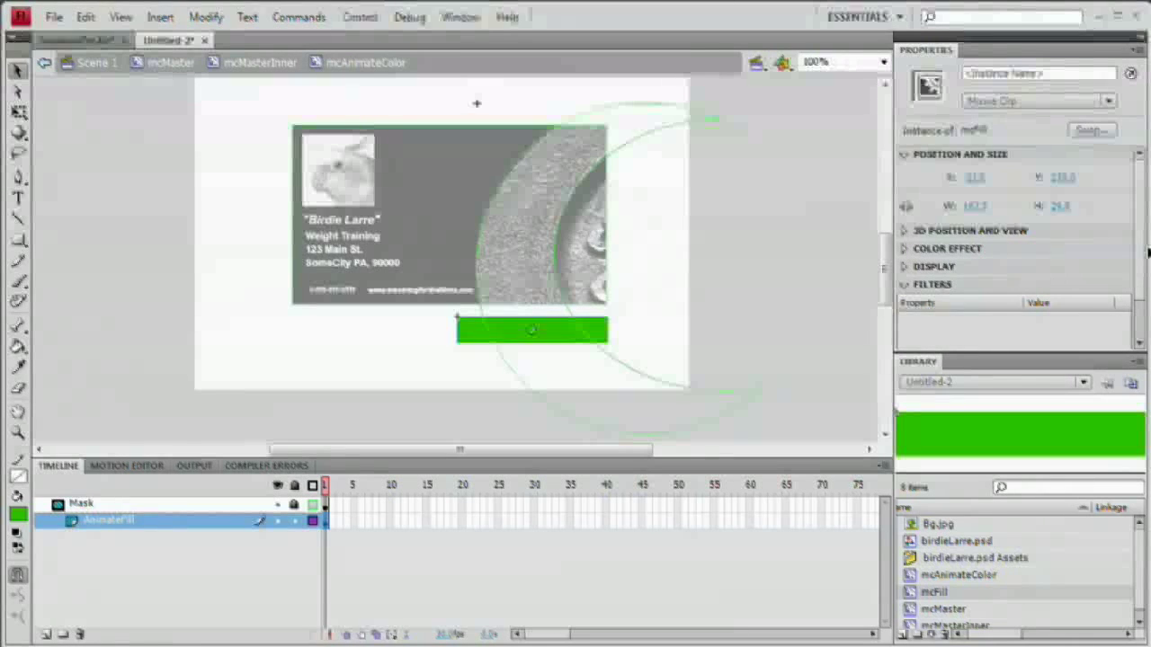
pyautogui.scroll(-2, 1143, 256)
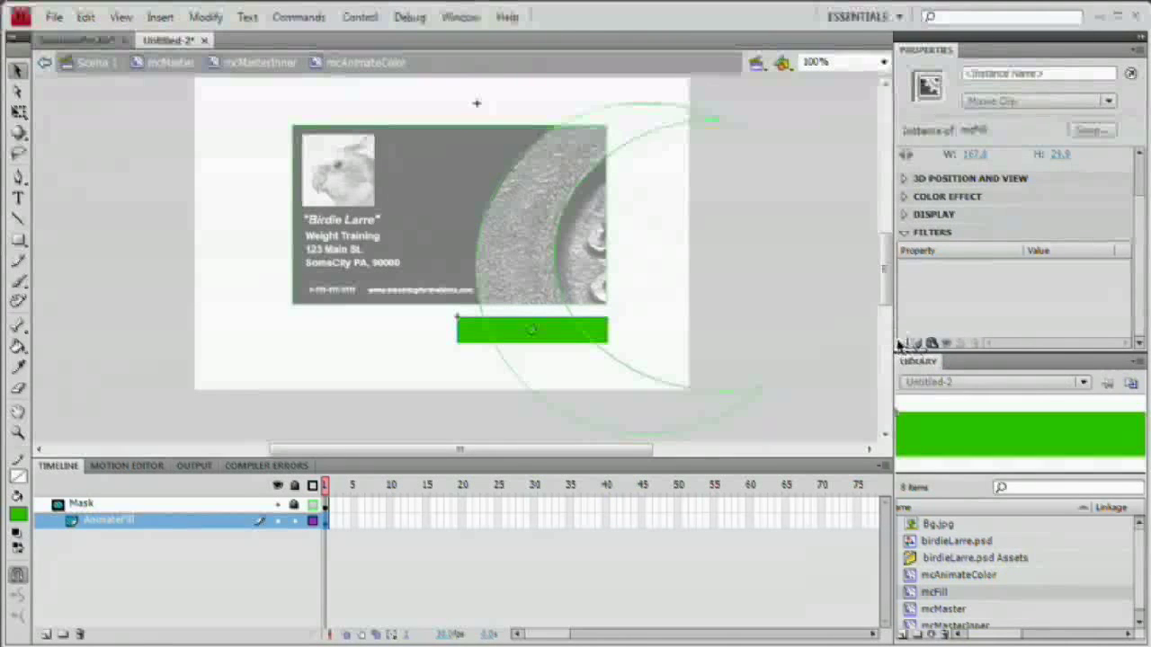
pyautogui.click(906, 347)
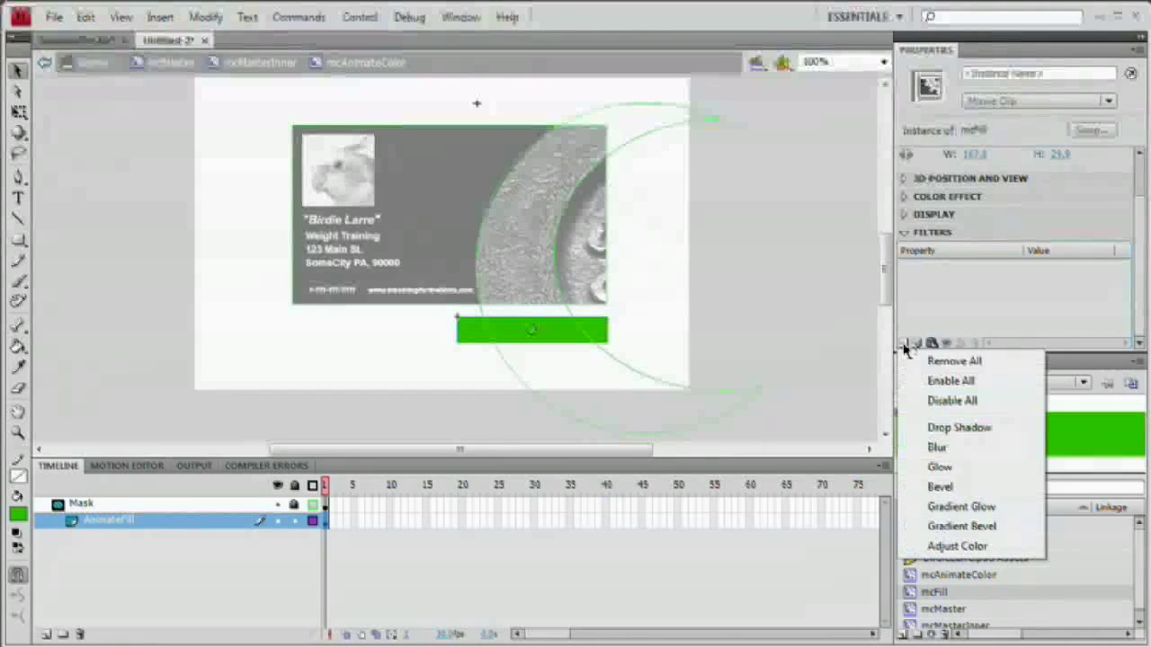
pyautogui.click(955, 448)
pyautogui.click(1045, 284)
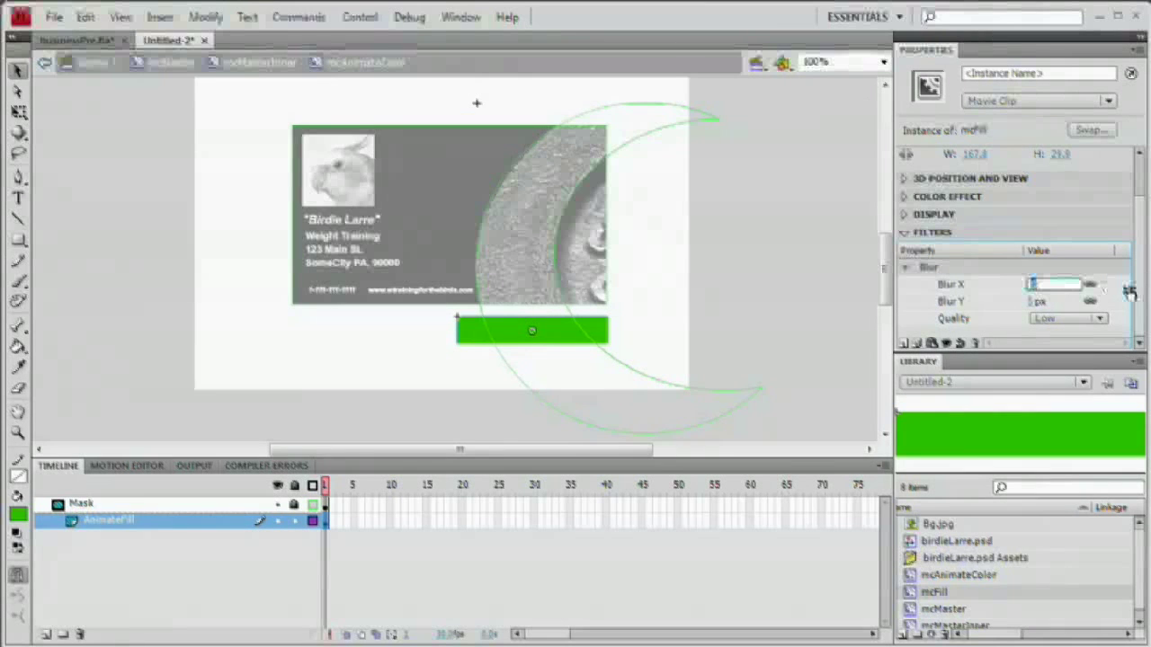
pyautogui.write('255')
pyautogui.press('Return')
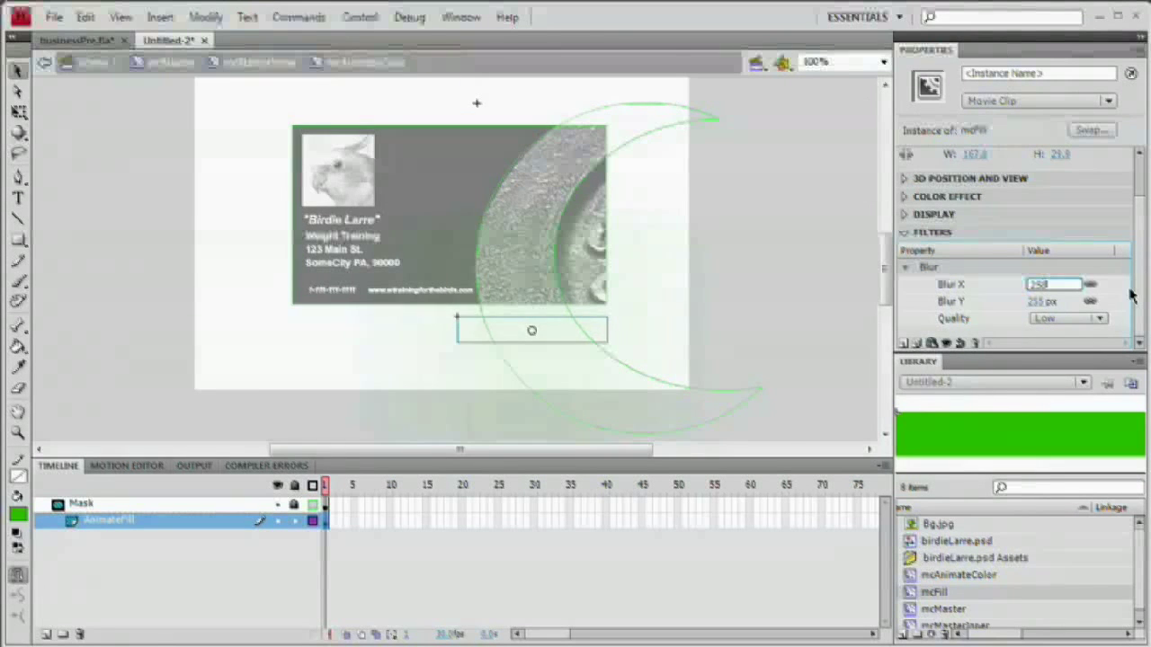
pyautogui.write('25')
pyautogui.press('Return')
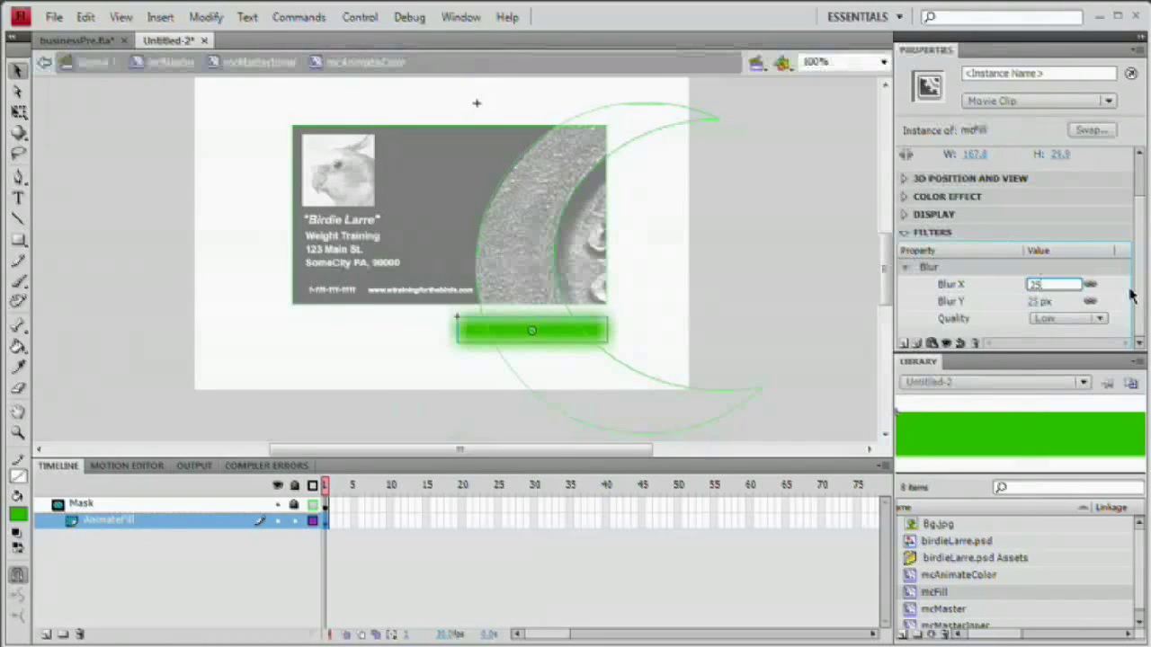
pyautogui.click(697, 333)
pyautogui.click(580, 331)
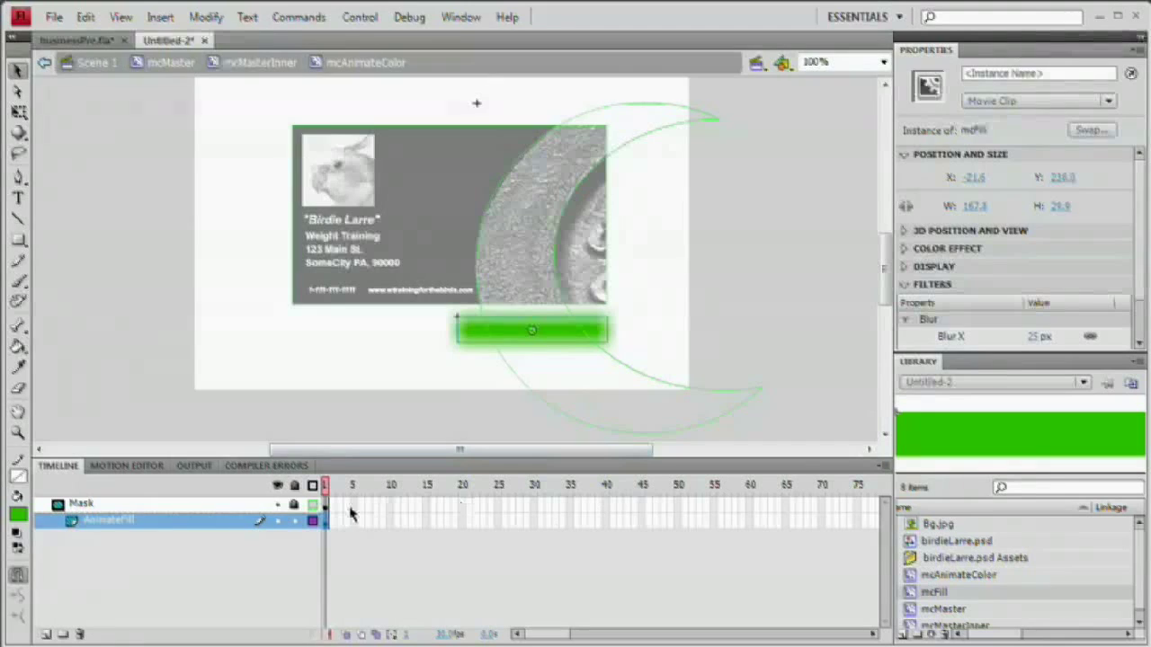
# Extend the Mask and AnimateFill layers to frame 60 and add a keyframe on AnimateFill at frame 60
pyautogui.click(750, 514)
pyautogui.press('F5')
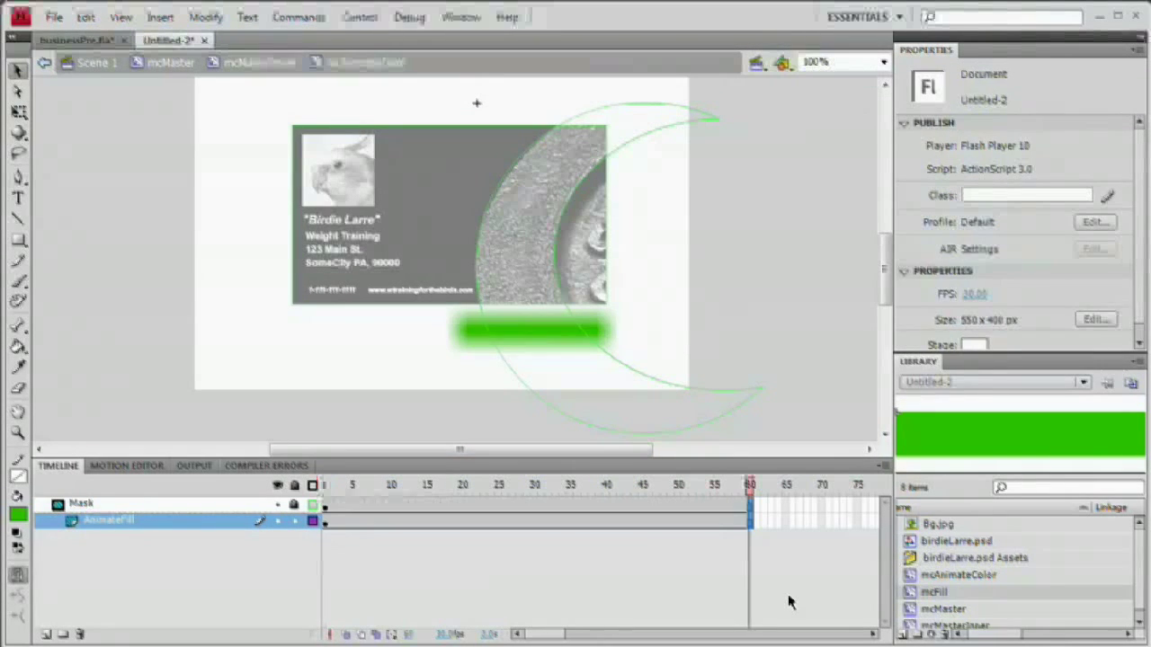
pyautogui.click(329, 524)
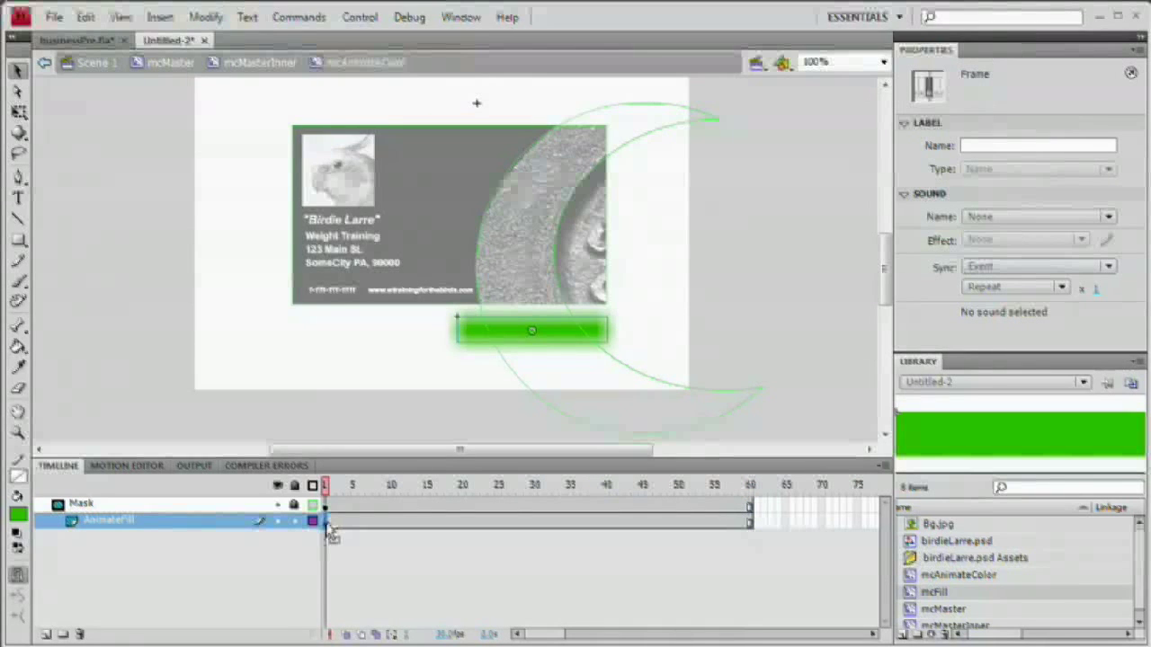
pyautogui.click(713, 521)
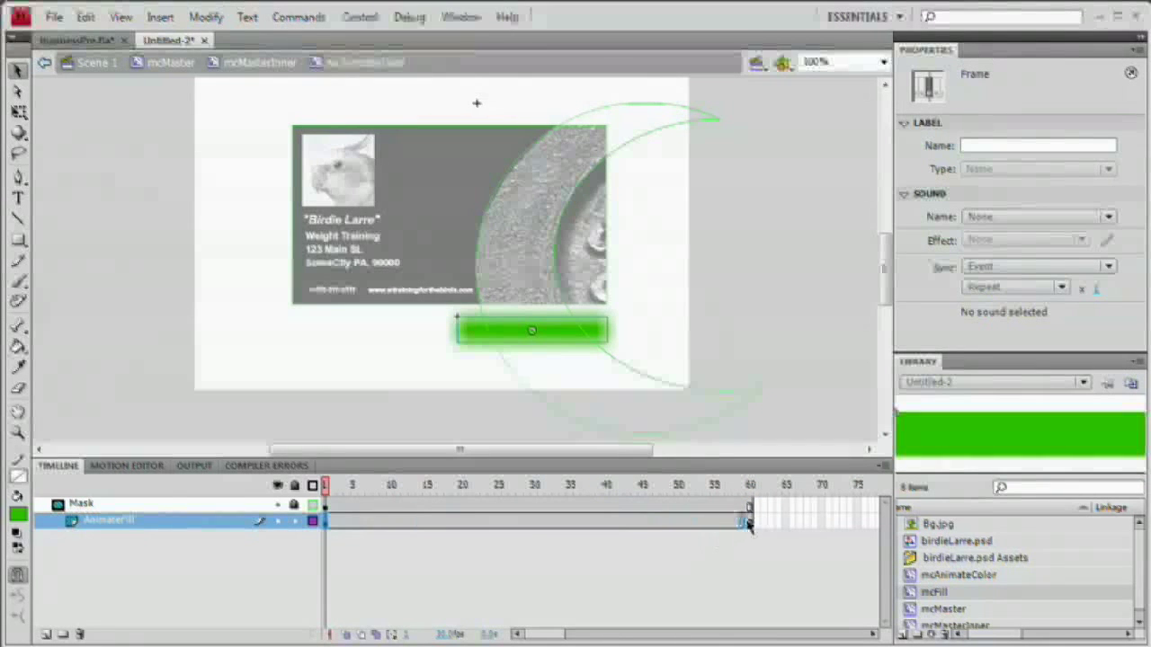
pyautogui.click(748, 523)
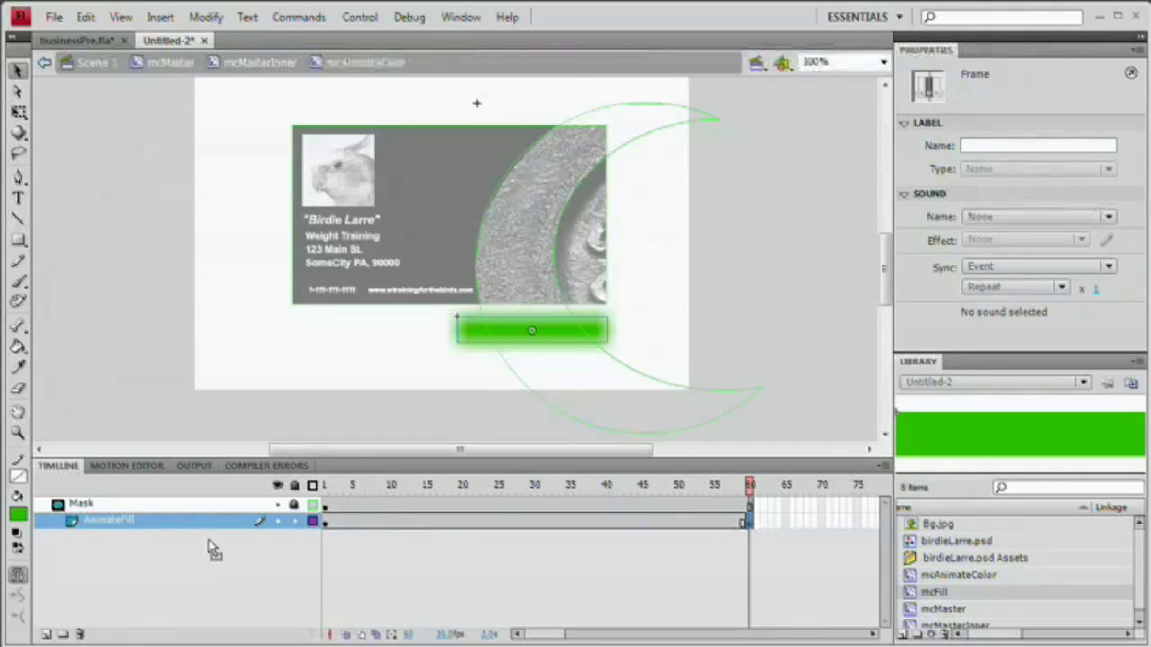
# Stretch the green mcFill bar at frame 60 upward and wider to about 207 by 275 px, covering the card's part of the crescent
pyautogui.click(532, 334)
pyautogui.press('q')
pyautogui.moveTo(533, 305); pyautogui.dragTo(520, 96)
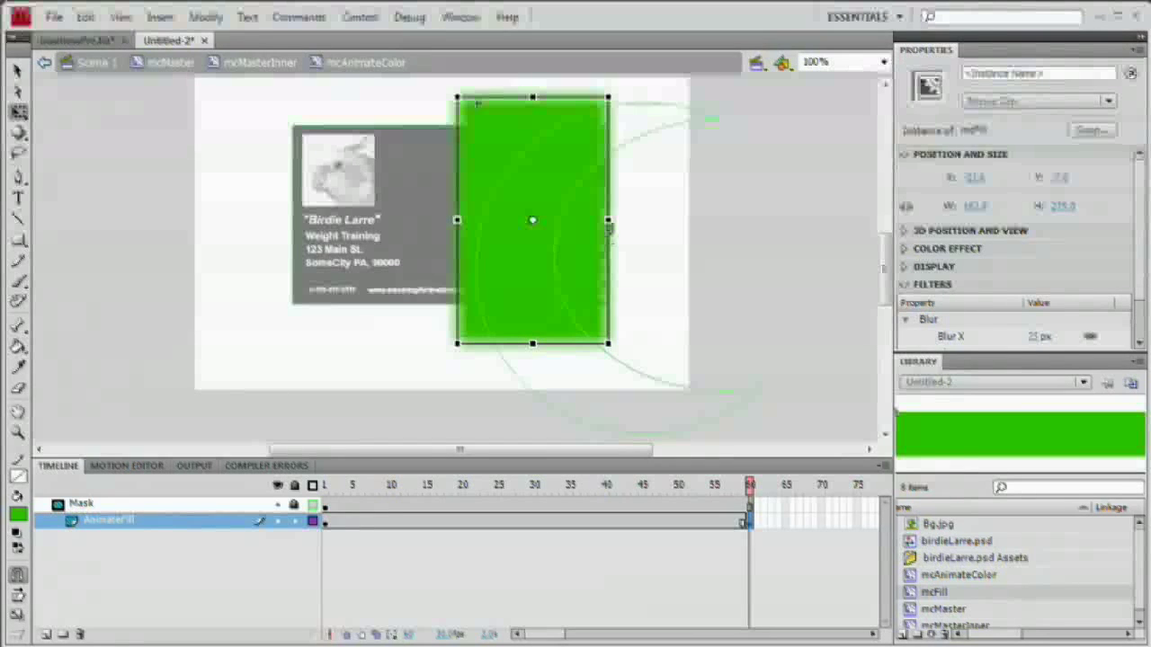
pyautogui.moveTo(610, 220); pyautogui.dragTo(642, 220)
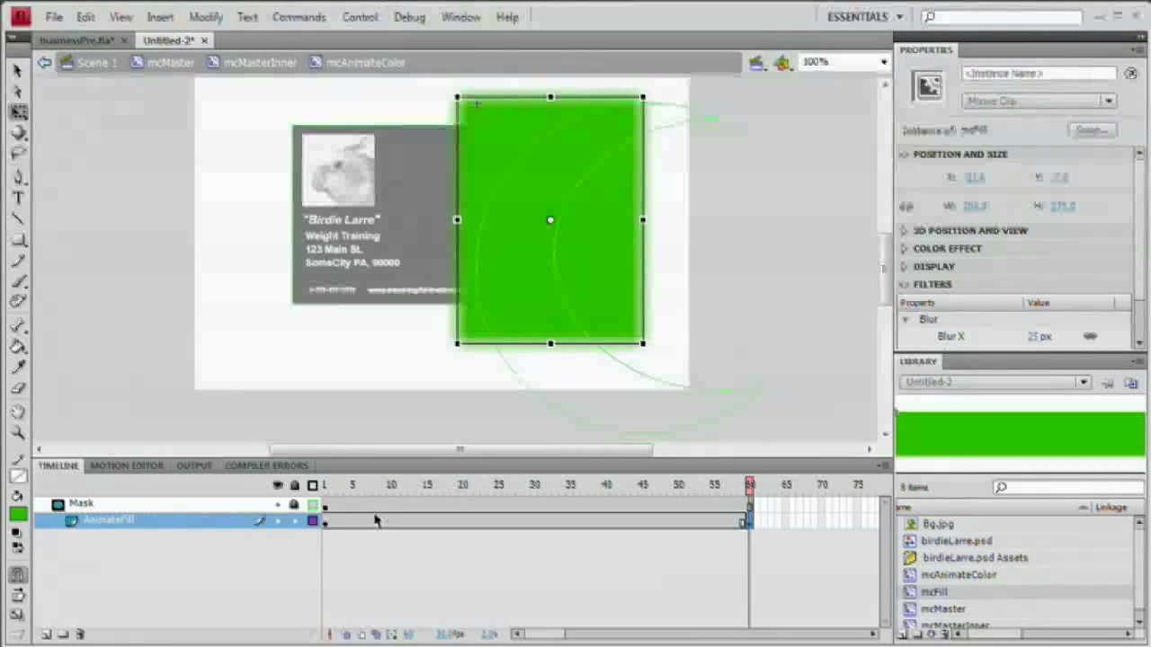
# Create a classic tween on AnimateFill between frames 1 and 60 and preview the growing fill
pyautogui.click(327, 522)
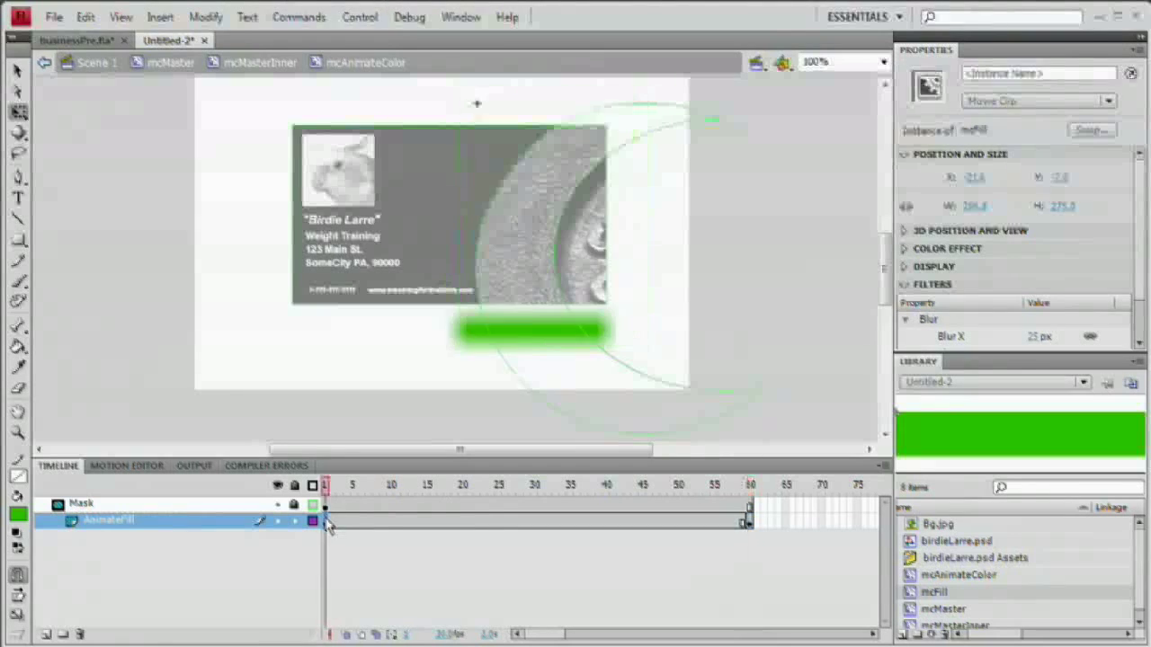
pyautogui.click(751, 525)
pyautogui.rightClick(585, 523)
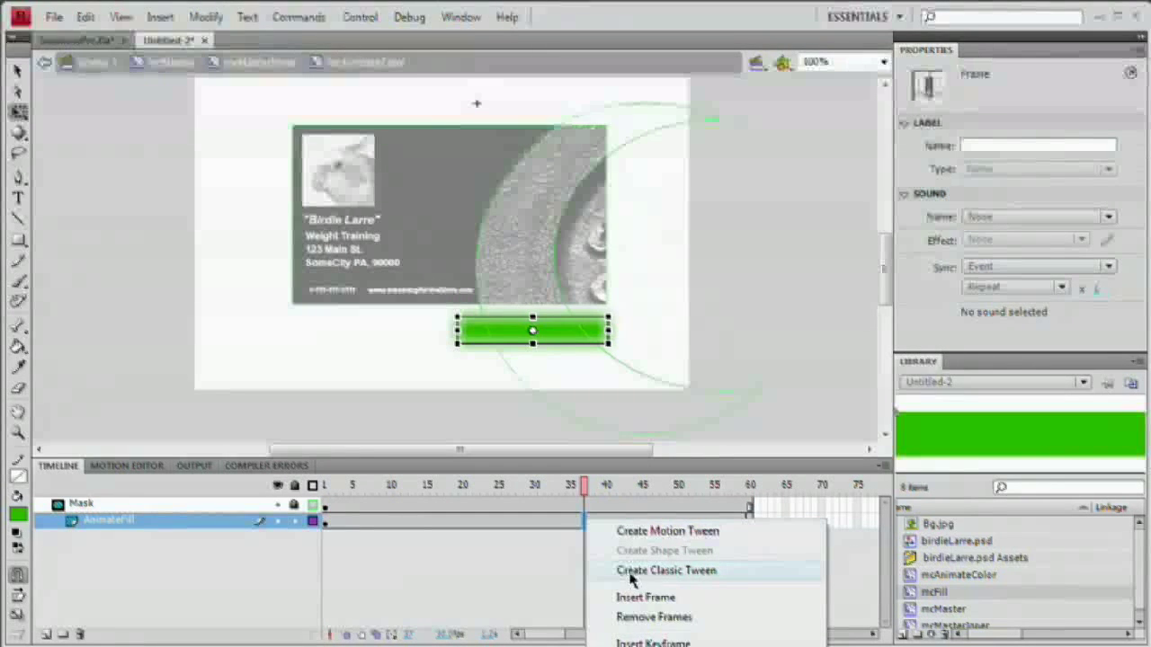
pyautogui.click(724, 571)
pyautogui.moveTo(335, 483); pyautogui.dragTo(747, 485)
# Extend the Mask and AnimateFill layers to frame 120 and add a keyframe on AnimateFill at frame 120
pyautogui.moveTo(550, 636); pyautogui.dragTo(588, 636)
pyautogui.click(701, 521)
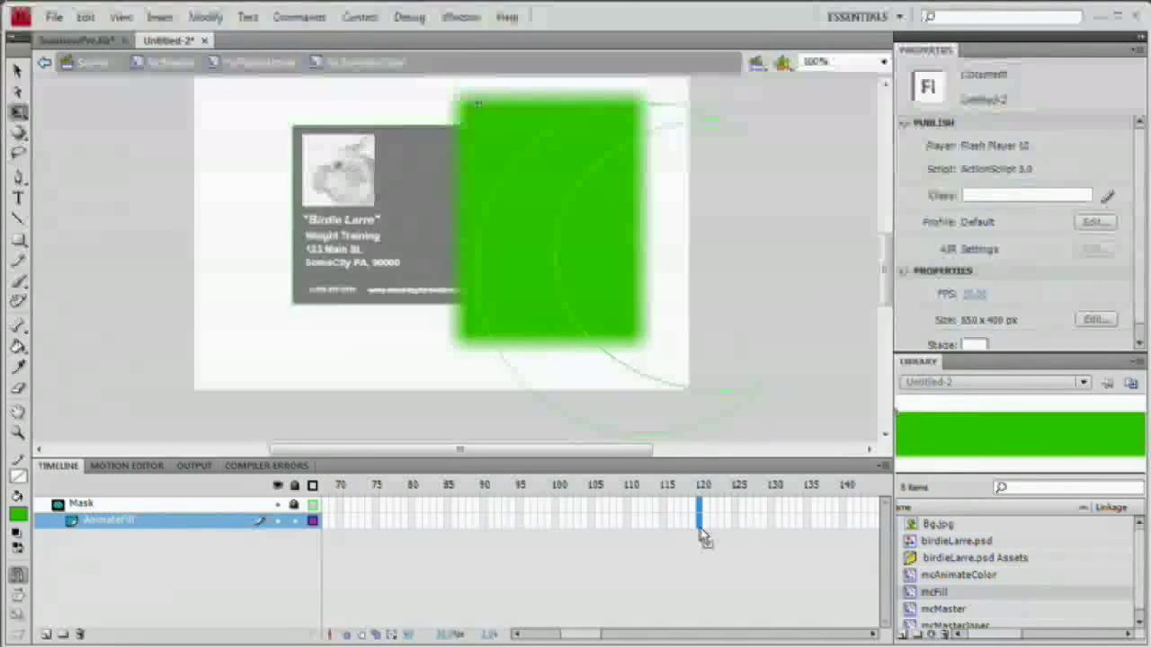
pyautogui.press('F6')
pyautogui.moveTo(583, 635); pyautogui.dragTo(559, 635)
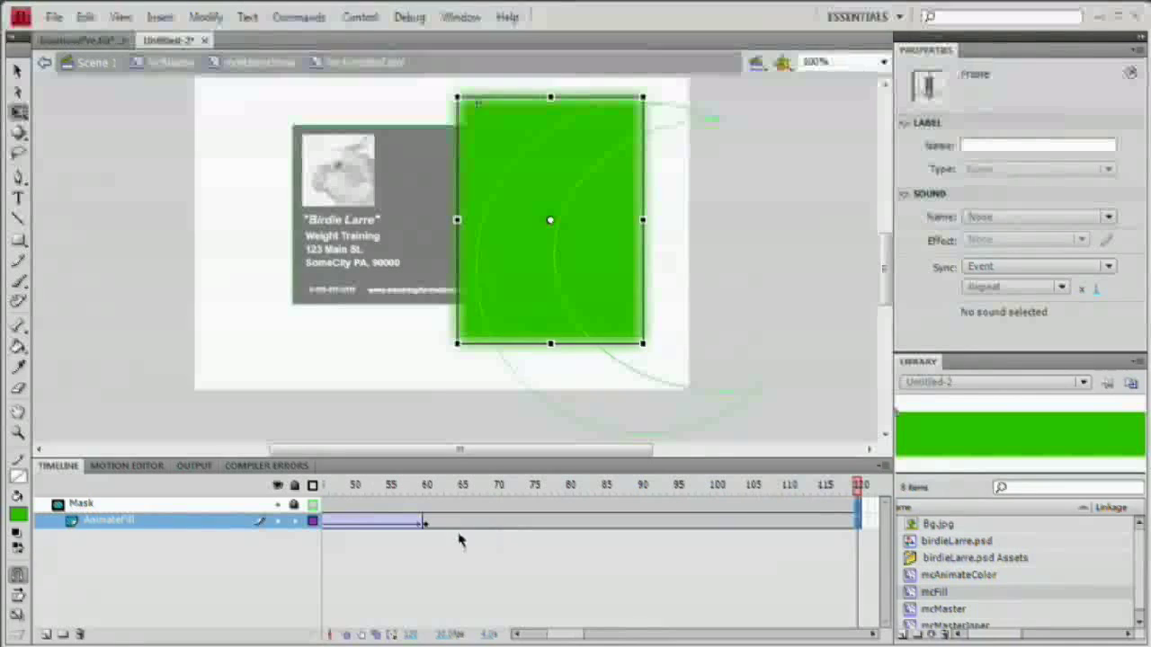
pyautogui.click(428, 523)
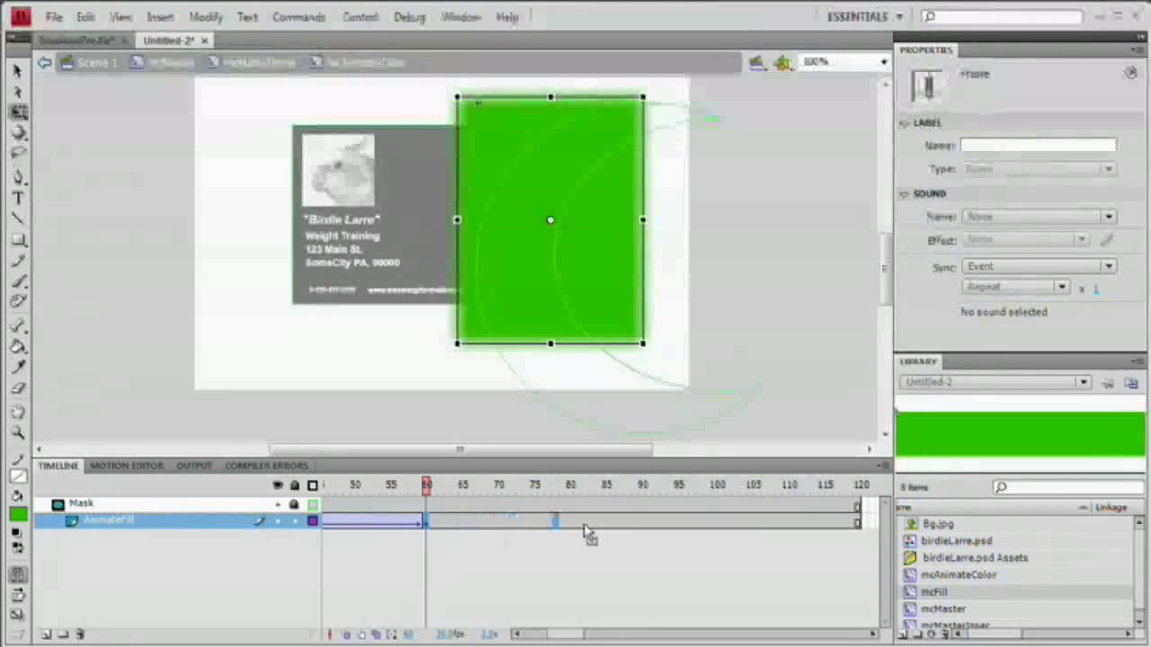
pyautogui.click(856, 523)
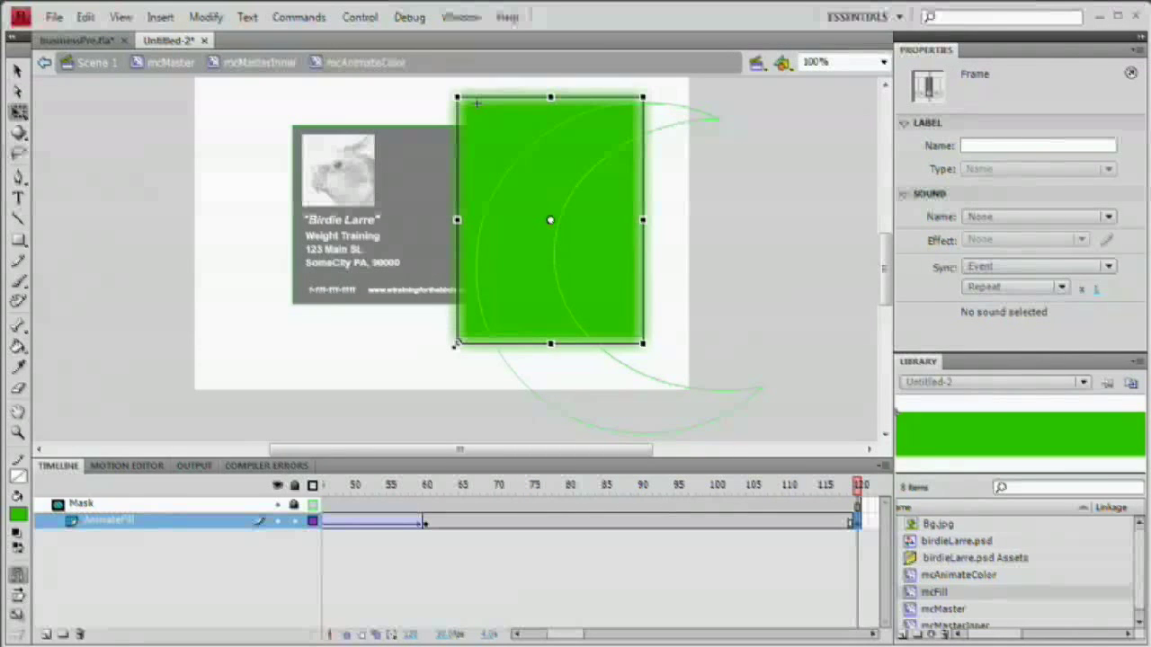
# Shrink the green mcFill shape at frame 120 to a thin strip above the card, then classic-tween frames 60 to 120 and preview it
pyautogui.moveTo(460, 340); pyautogui.dragTo(481, 117)
pyautogui.rightClick(592, 522)
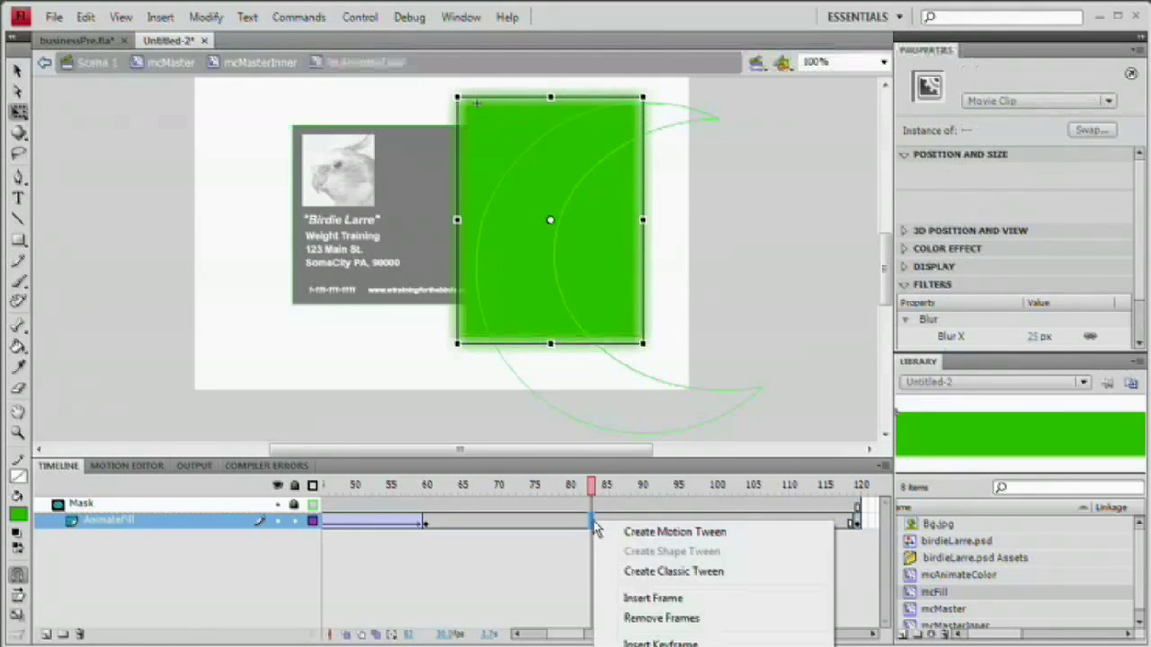
pyautogui.click(676, 572)
pyautogui.click(427, 525)
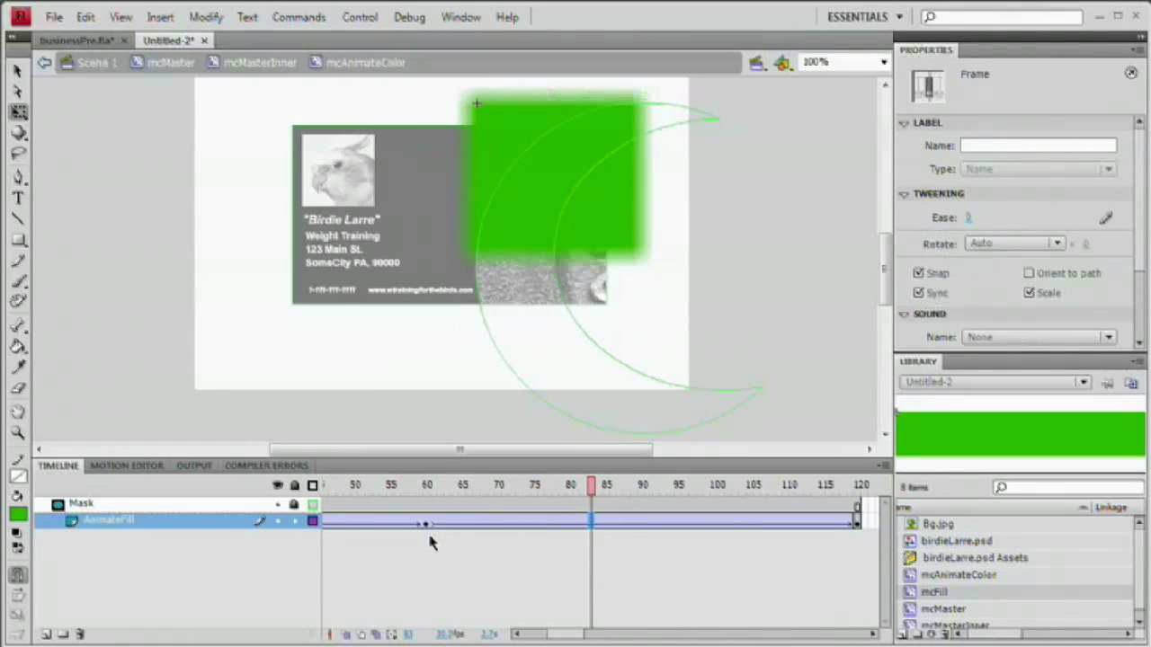
pyautogui.moveTo(426, 483); pyautogui.dragTo(870, 506)
pyautogui.click(599, 583)
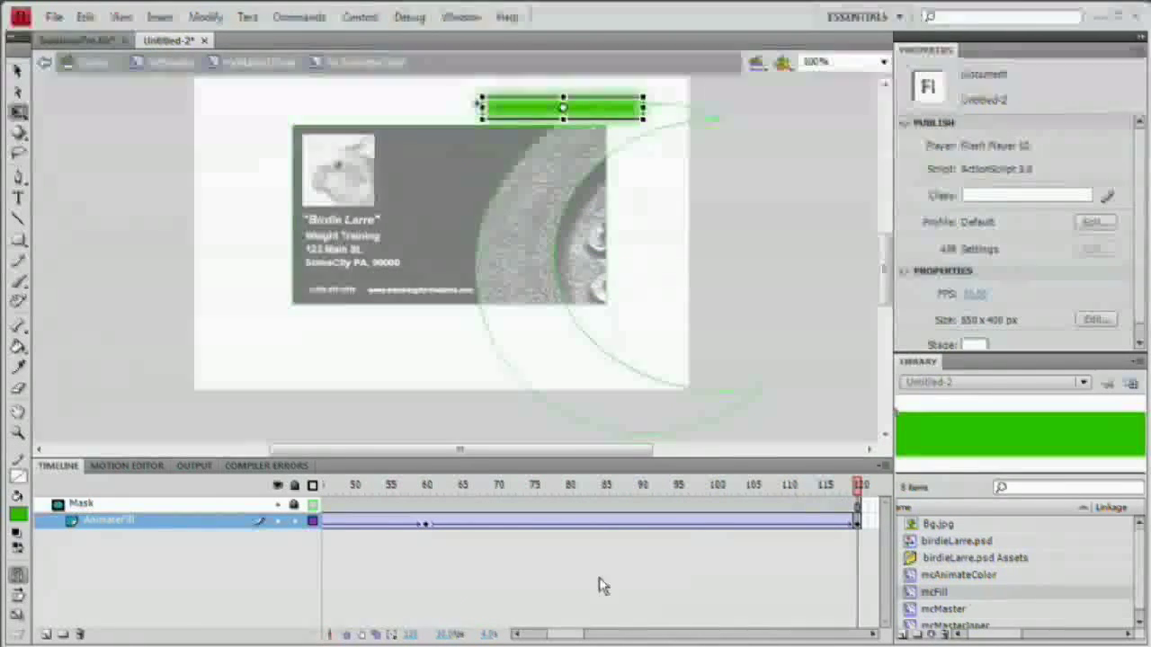
# Lock the AnimateFill layer so the crescent mask applies, and return to editing mcMasterInner
pyautogui.click(528, 634)
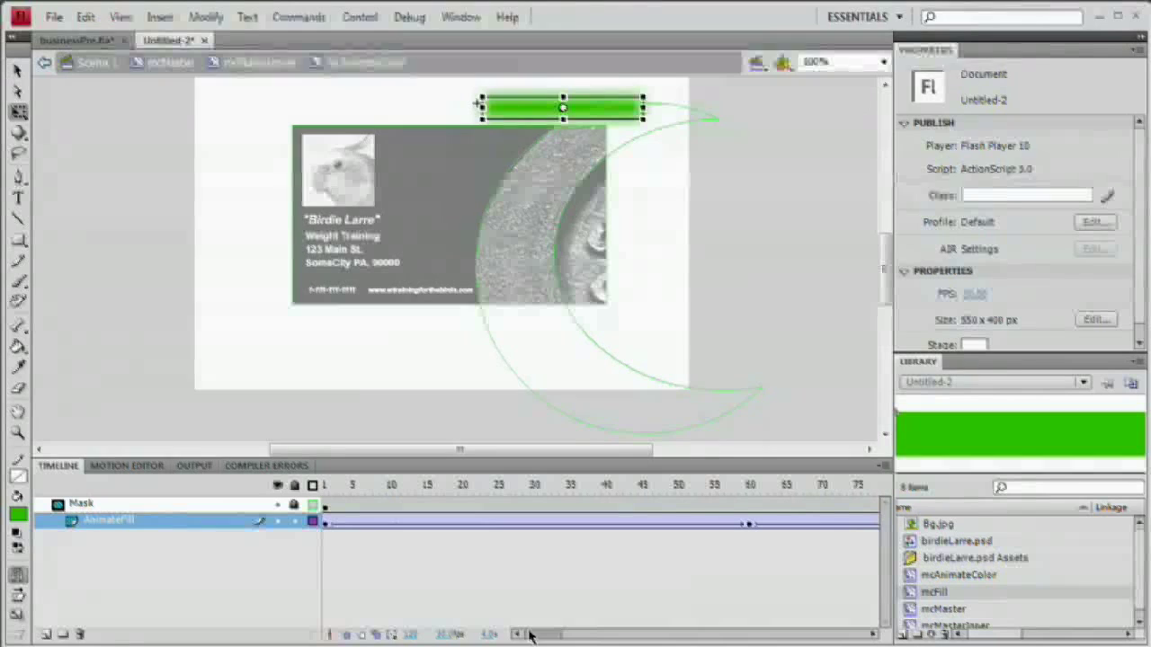
pyautogui.click(295, 522)
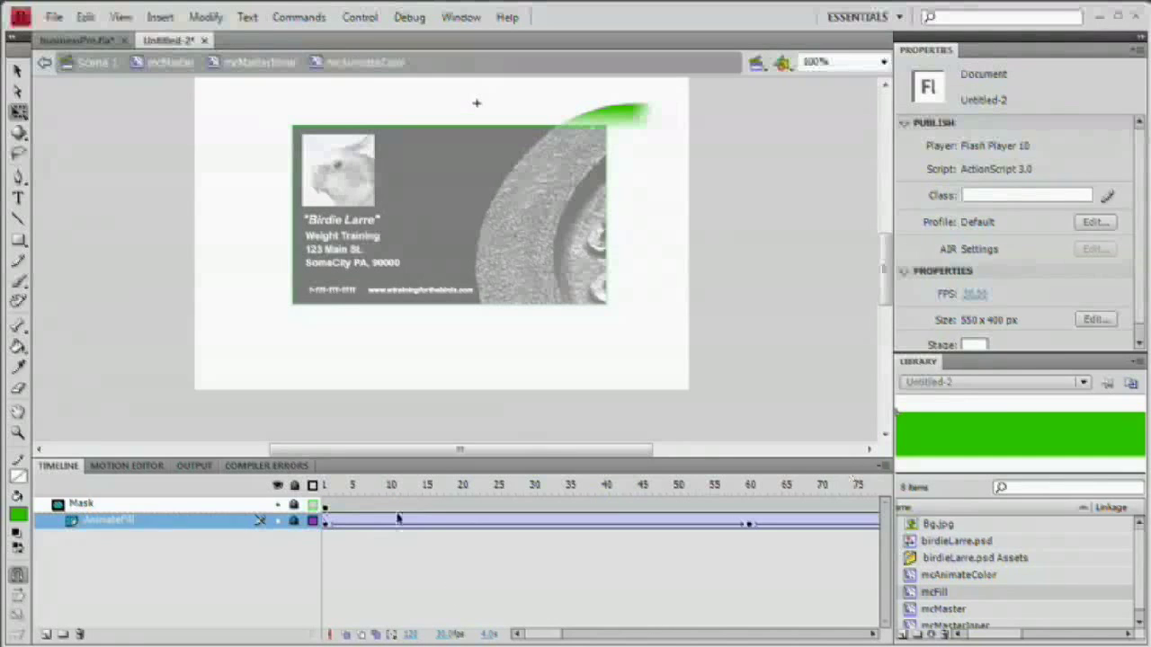
pyautogui.click(255, 65)
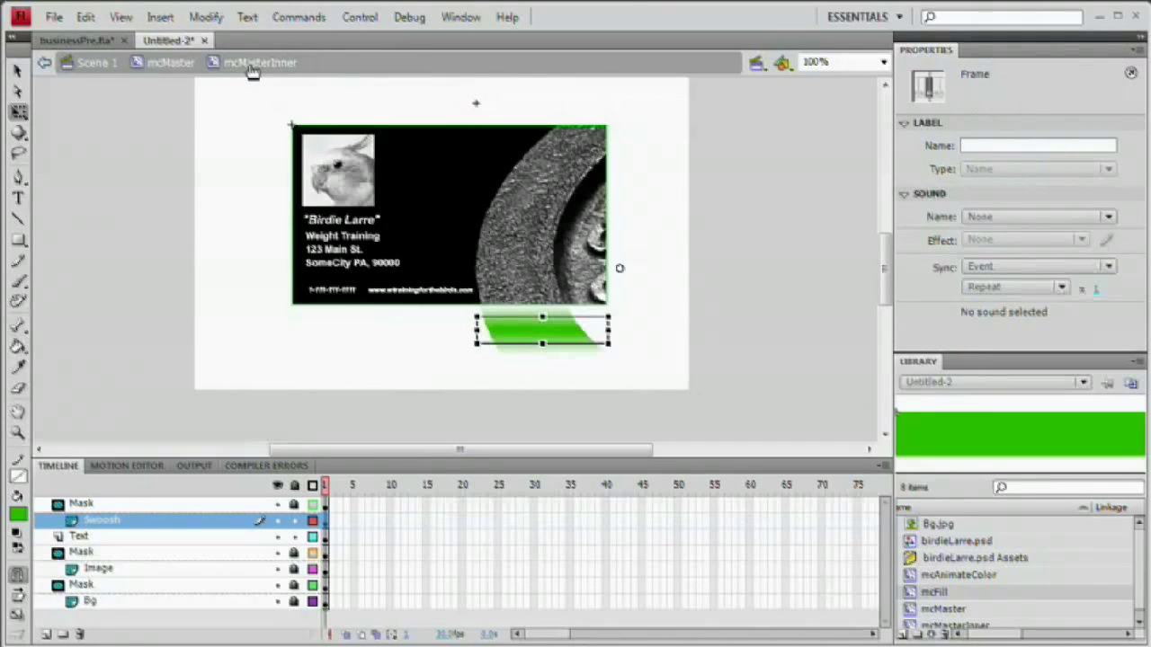
# Select the mcAnimateColor instance below the card and open its blend mode choices
pyautogui.click(560, 335)
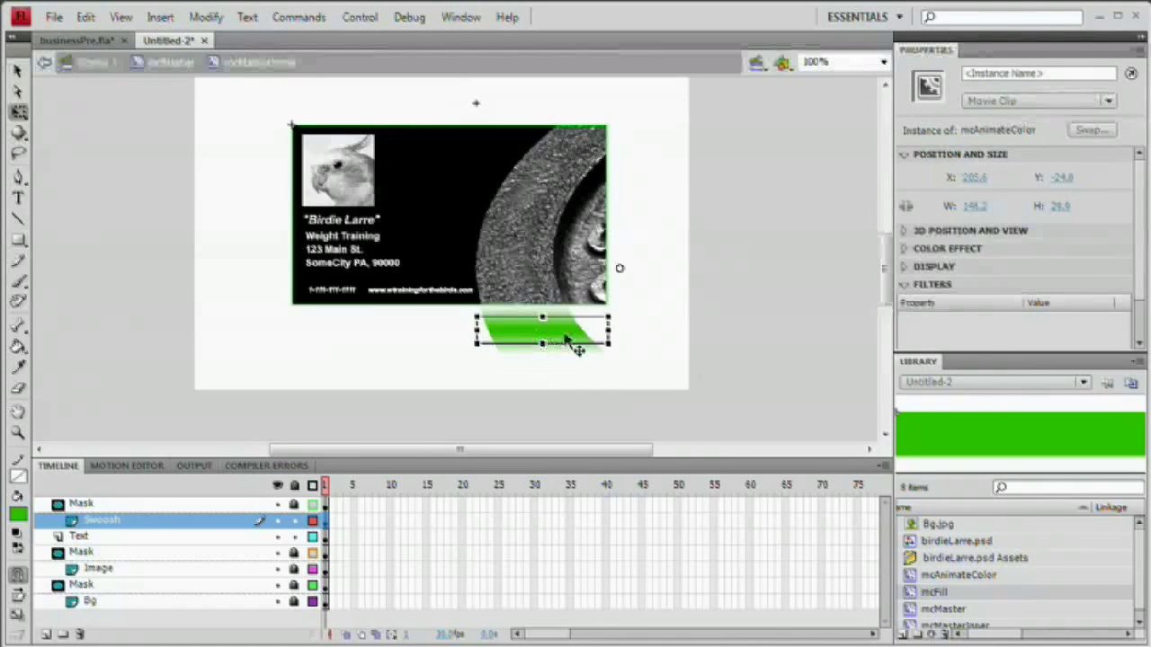
pyautogui.click(905, 268)
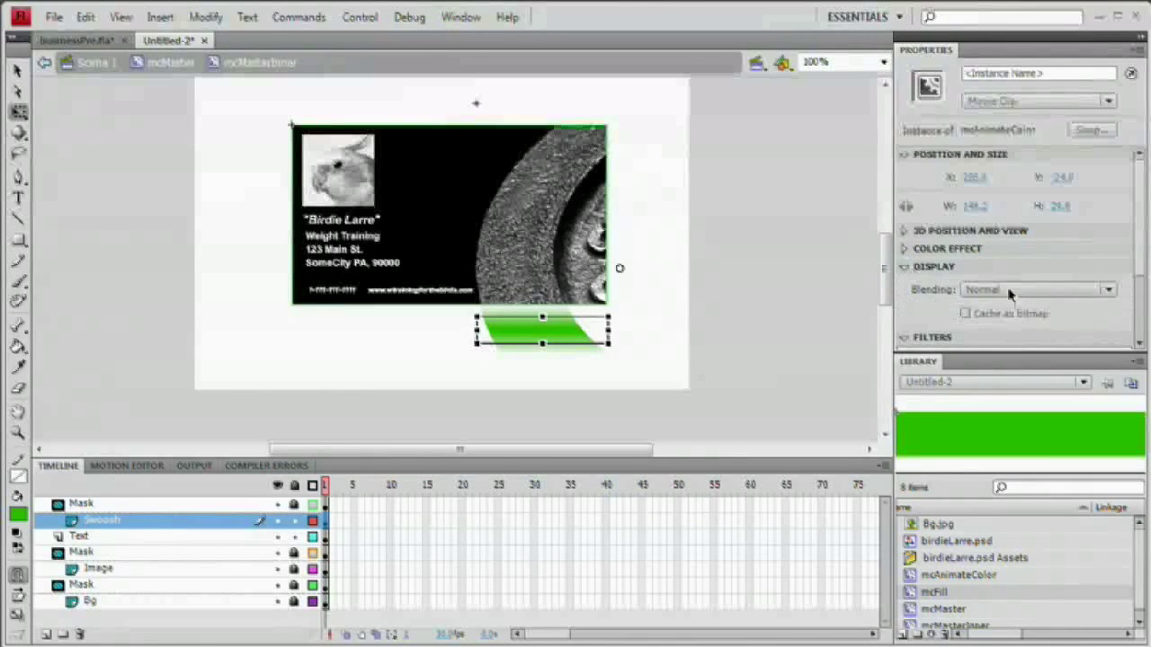
pyautogui.click(1012, 291)
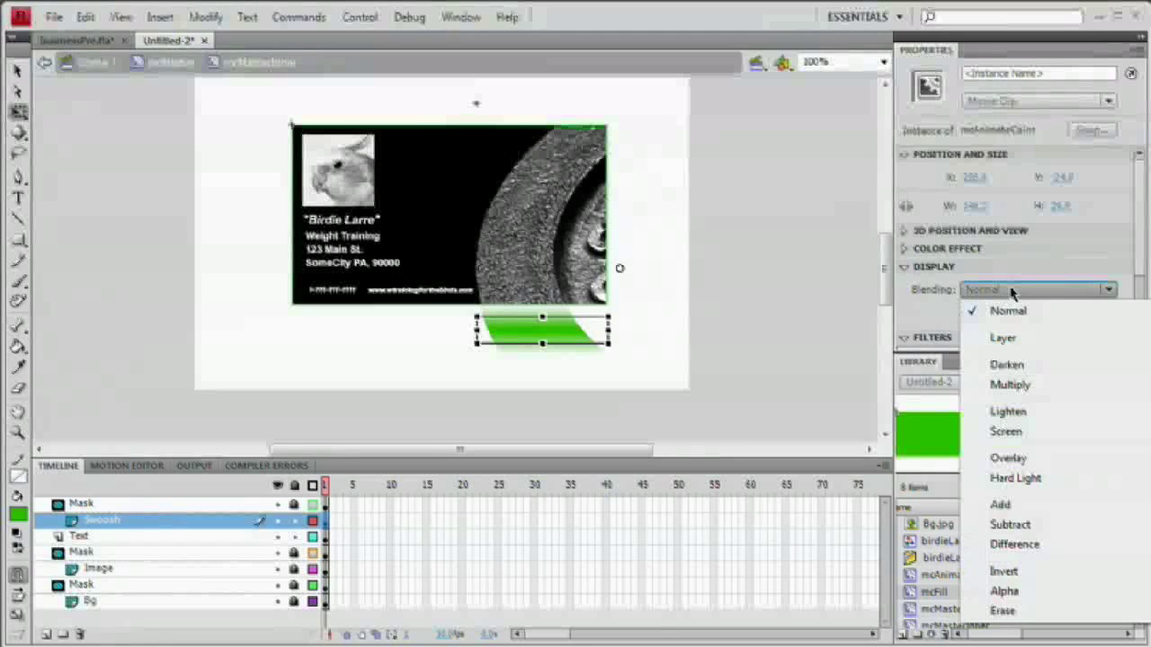
# Set the blending mode of the green mcAnimateColor clip to Overlay and test the movie
pyautogui.click(1008, 458)
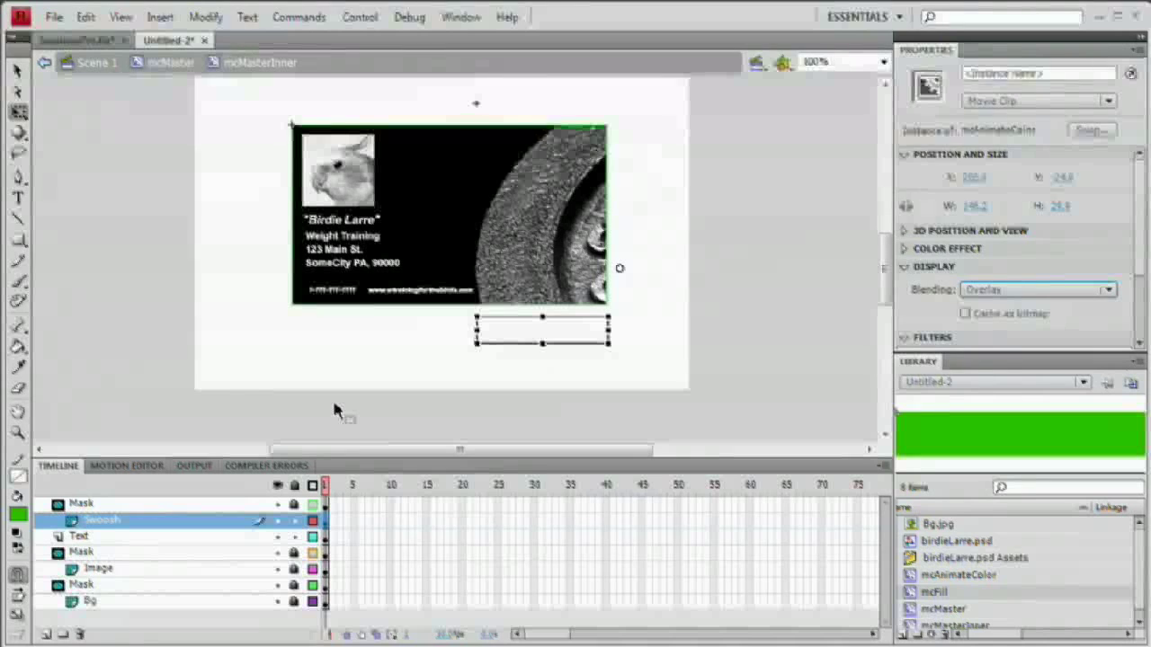
pyautogui.hotkey('ctrl', 'Return')
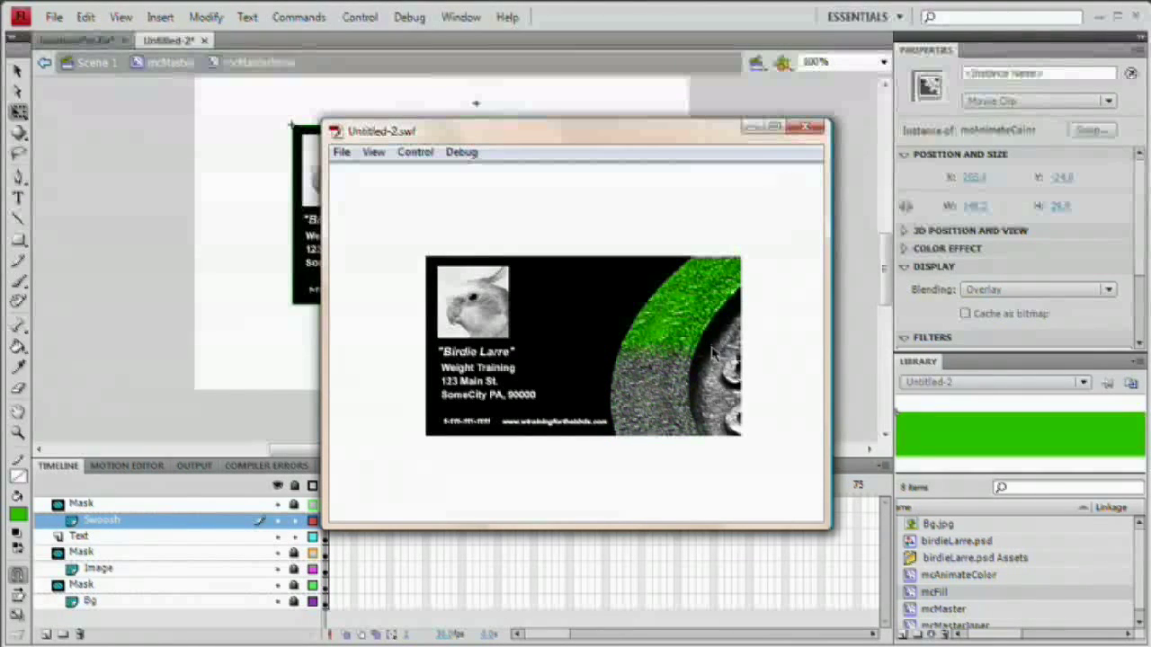
pyautogui.click(812, 132)
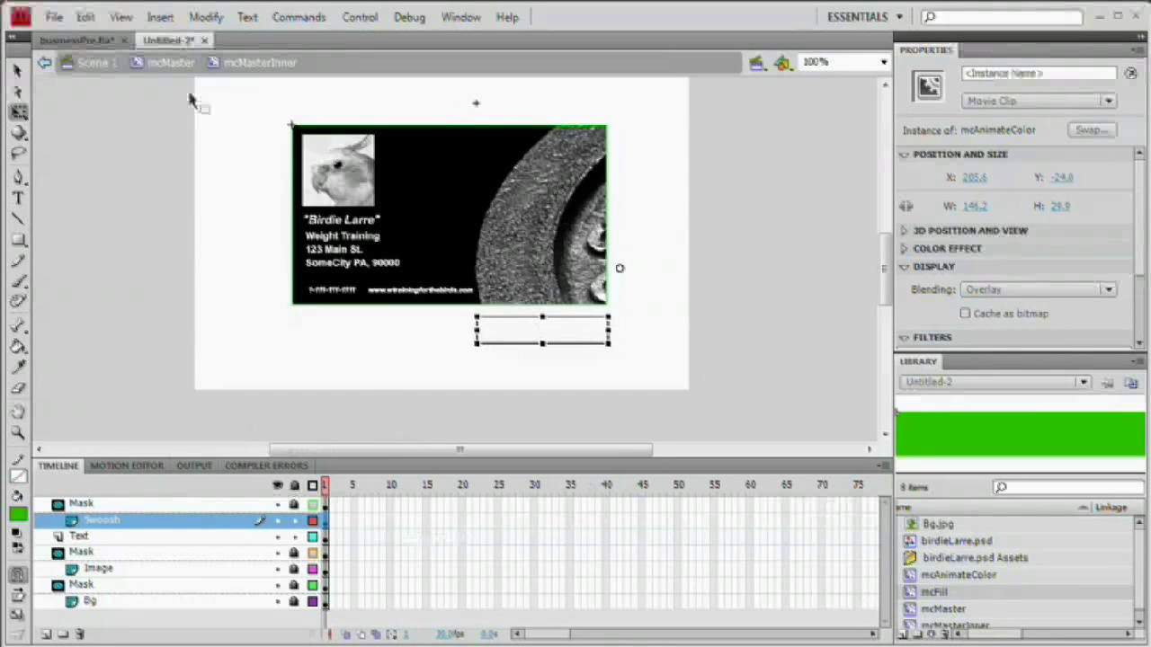
# Go back up to the mcMaster symbol and rename its Layer 1 as Front
pyautogui.click(173, 65)
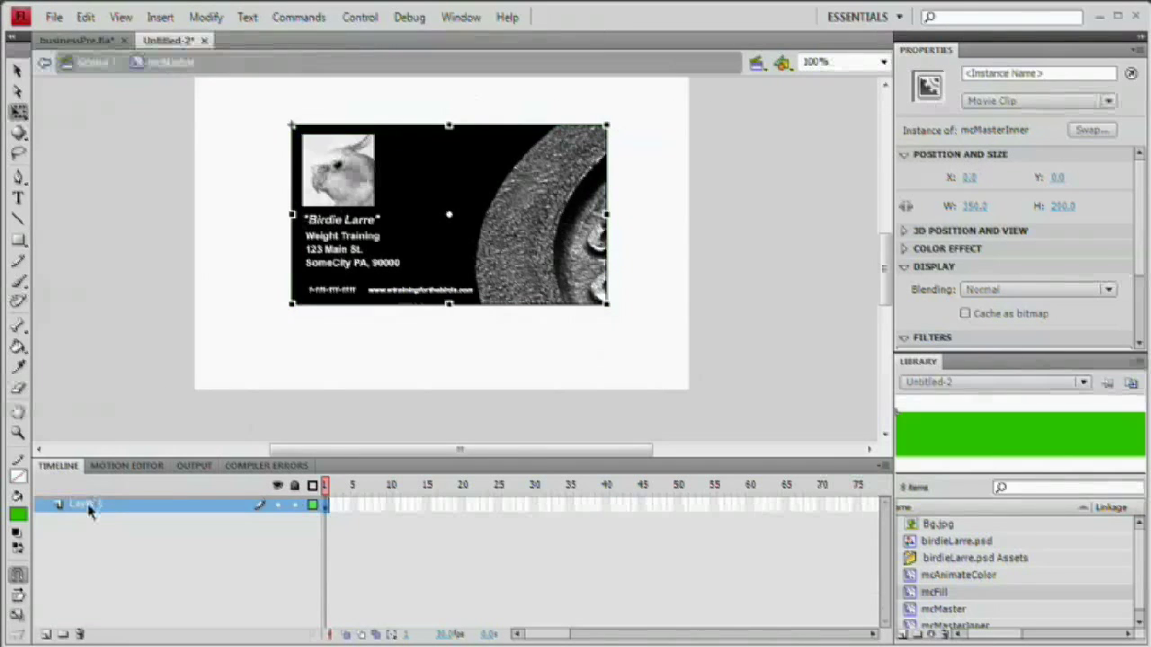
pyautogui.click(88, 506)
pyautogui.doubleClick(88, 506)
pyautogui.write('Front')
pyautogui.press('Return')
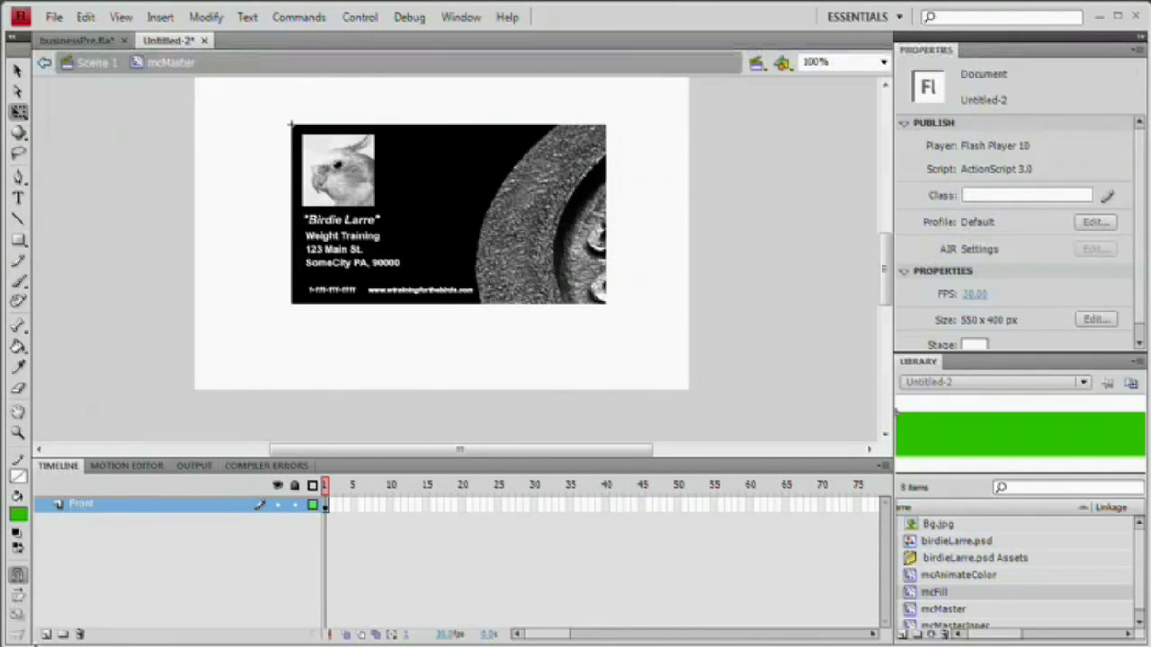
# Add a new layer above Front in mcMaster and name it Back
pyautogui.click(46, 634)
pyautogui.doubleClick(81, 506)
pyautogui.write('Back')
pyautogui.press('Return')
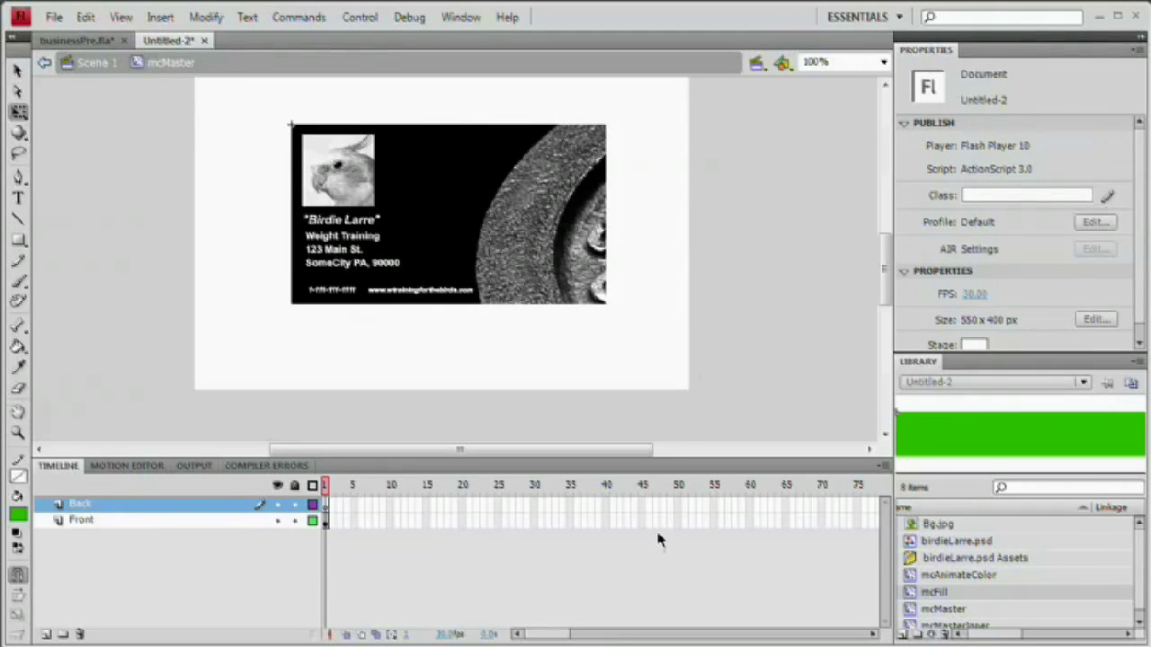
# Place Bg.jpg from the library on the Back layer and set its position to X 0, Y 0
pyautogui.moveTo(926, 525); pyautogui.dragTo(464, 247)
pyautogui.click(971, 177)
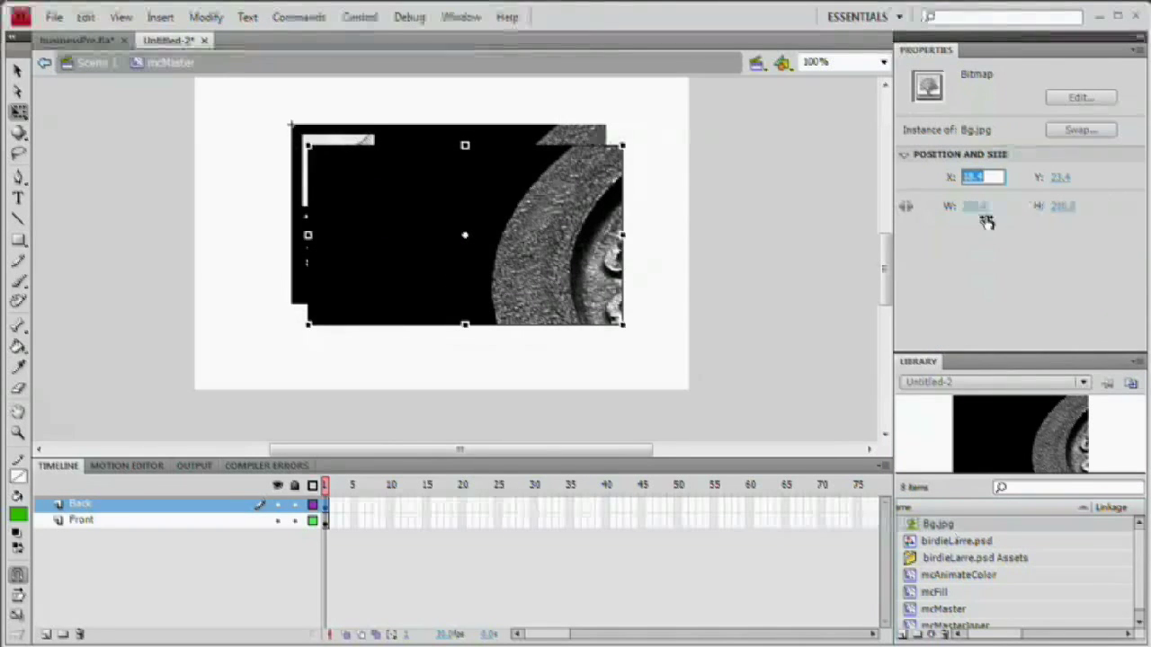
pyautogui.write('0')
pyautogui.press('Tab')
pyautogui.write('0')
pyautogui.press('Tab')
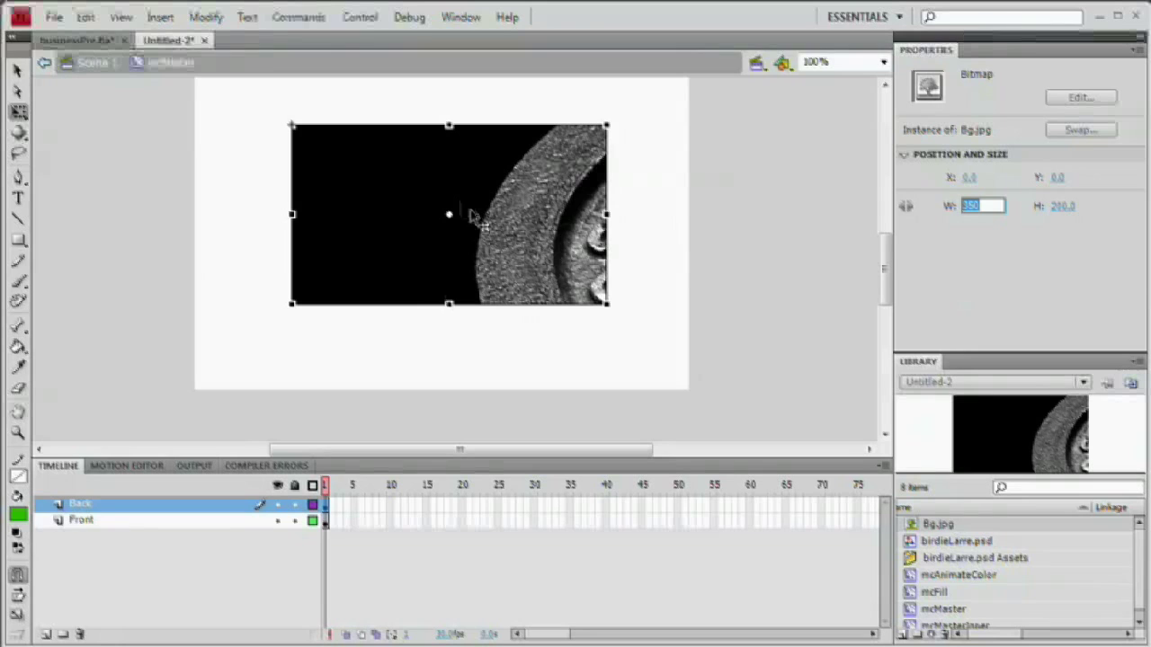
# Flip the Bg.jpg image on the Back layer horizontally
pyautogui.click(204, 17)
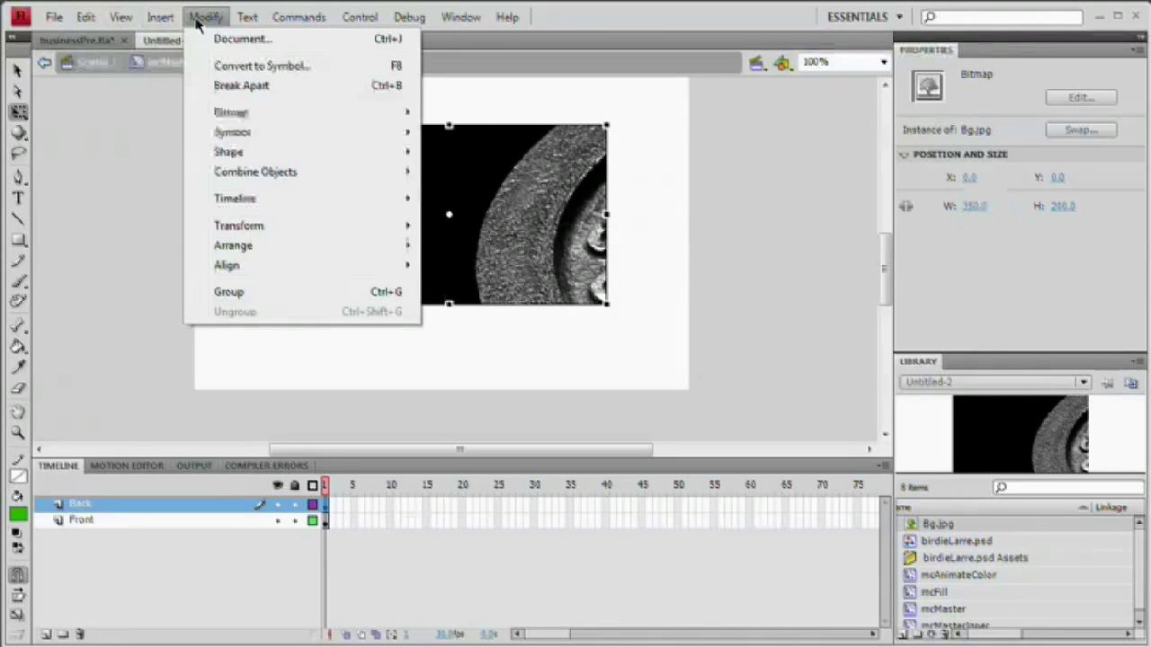
pyautogui.moveTo(291, 226)
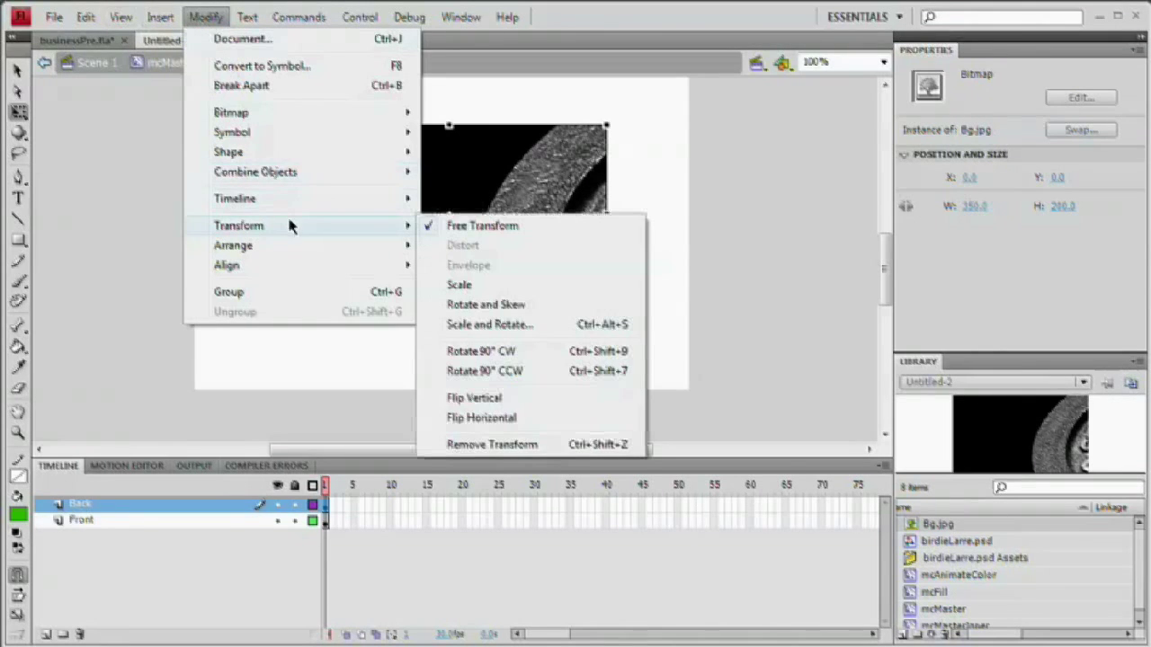
pyautogui.click(505, 421)
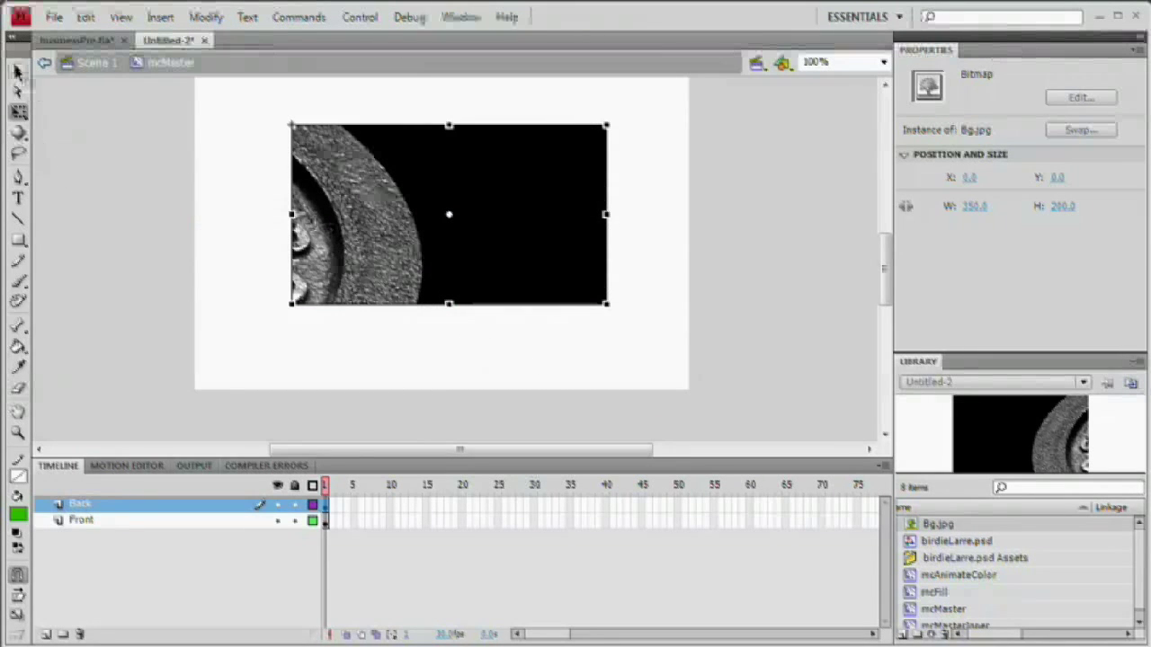
# Convert the flipped background image to a movie clip symbol named mcCardBack
pyautogui.click(18, 72)
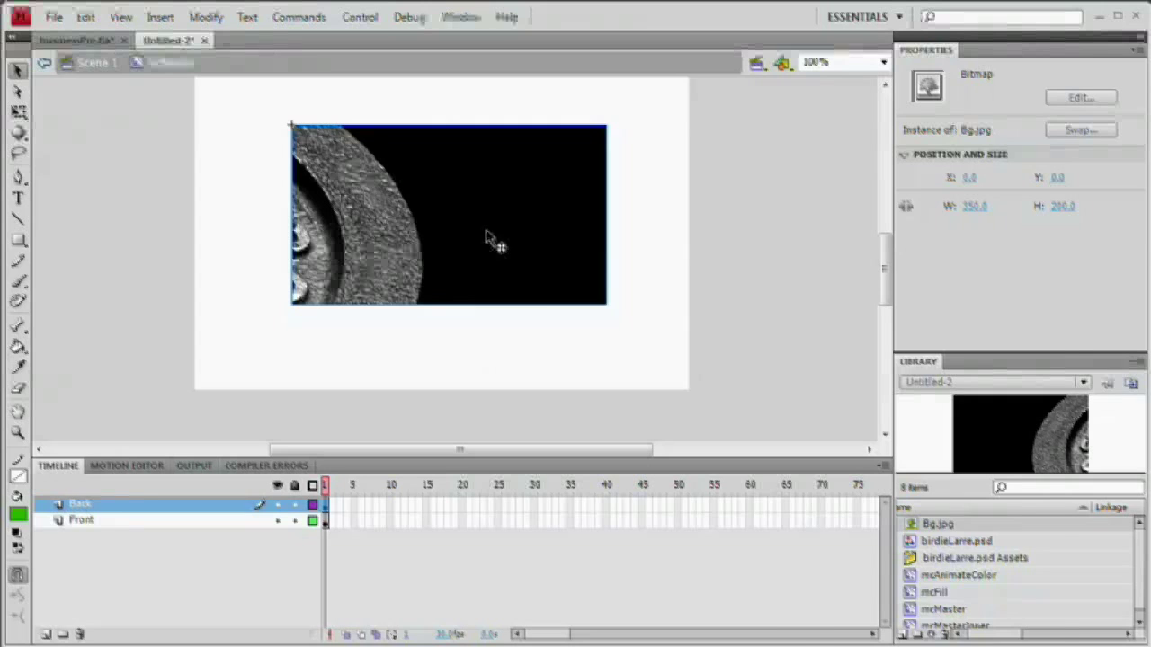
pyautogui.press('F8')
pyautogui.write('m')
pyautogui.write('cCam')
pyautogui.press('BackSpace')
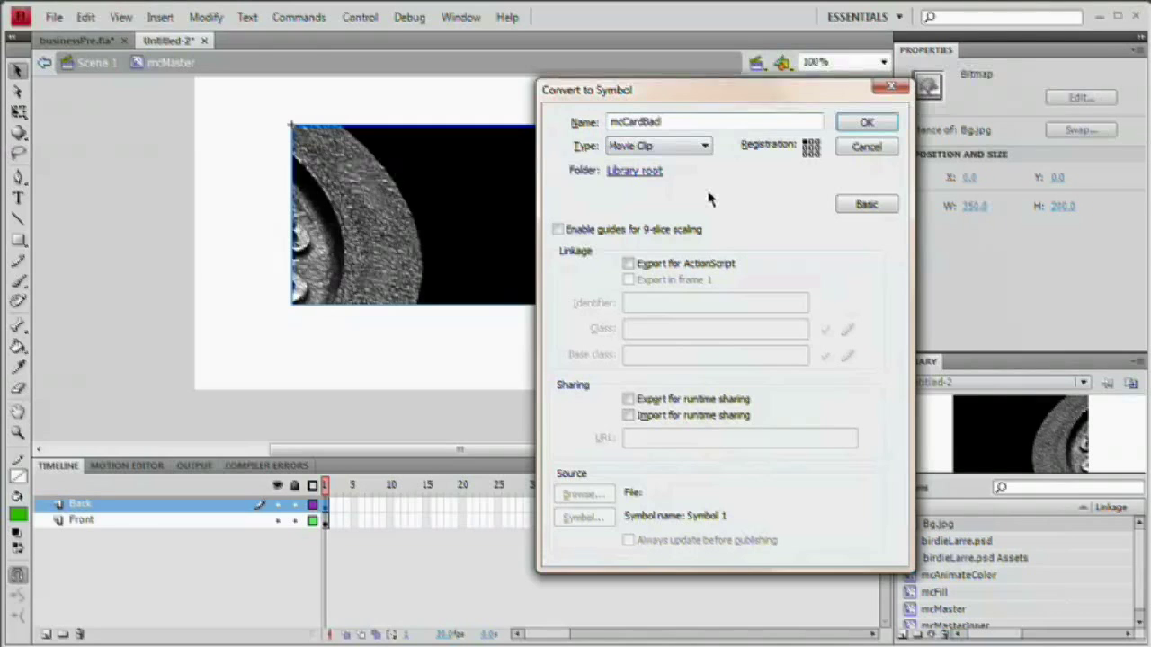
pyautogui.press('Return')
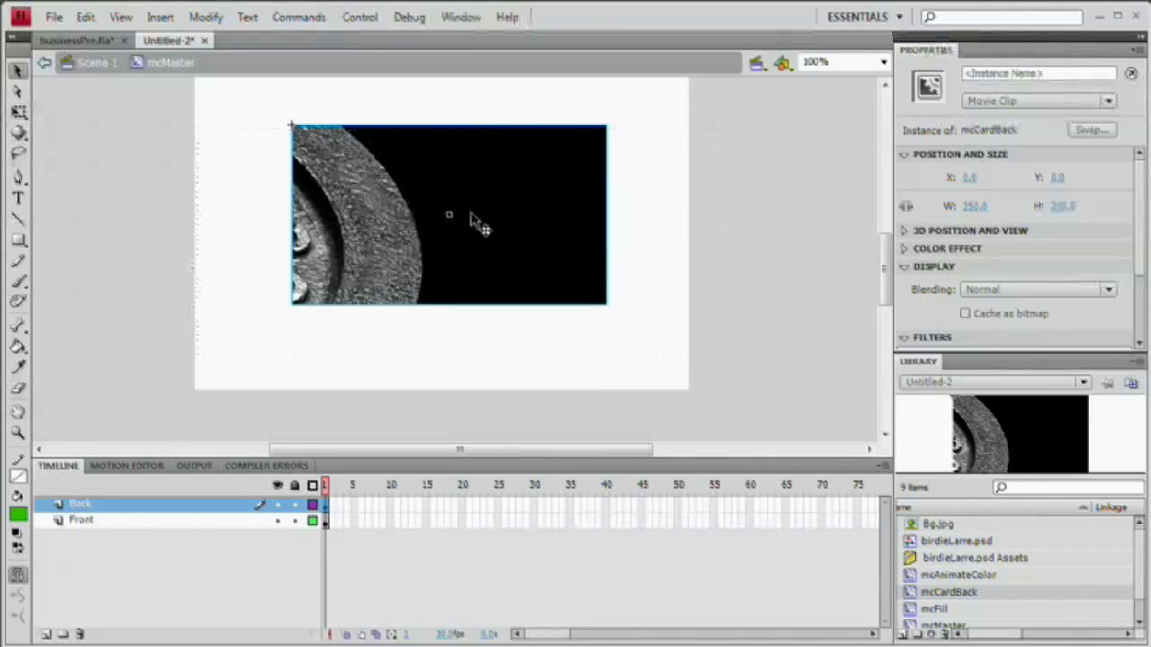
# Open mcCardBack for editing and add a new layer named Text above the background image
pyautogui.doubleClick(476, 220)
pyautogui.click(48, 635)
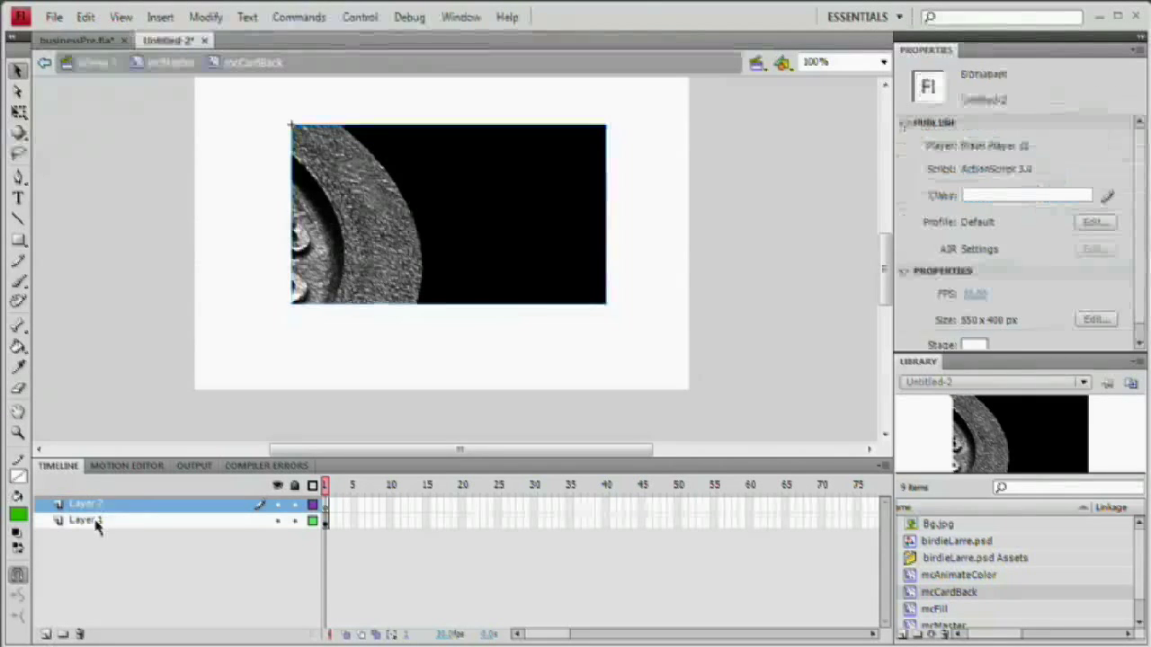
pyautogui.doubleClick(95, 509)
pyautogui.write('Text')
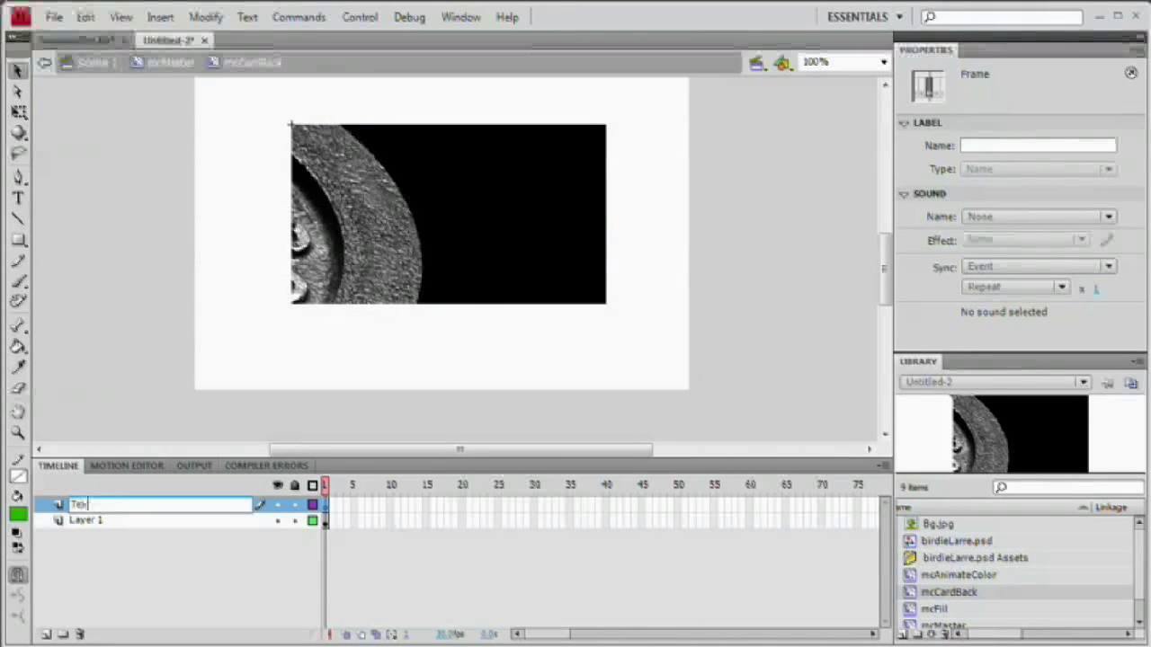
pyautogui.press('Return')
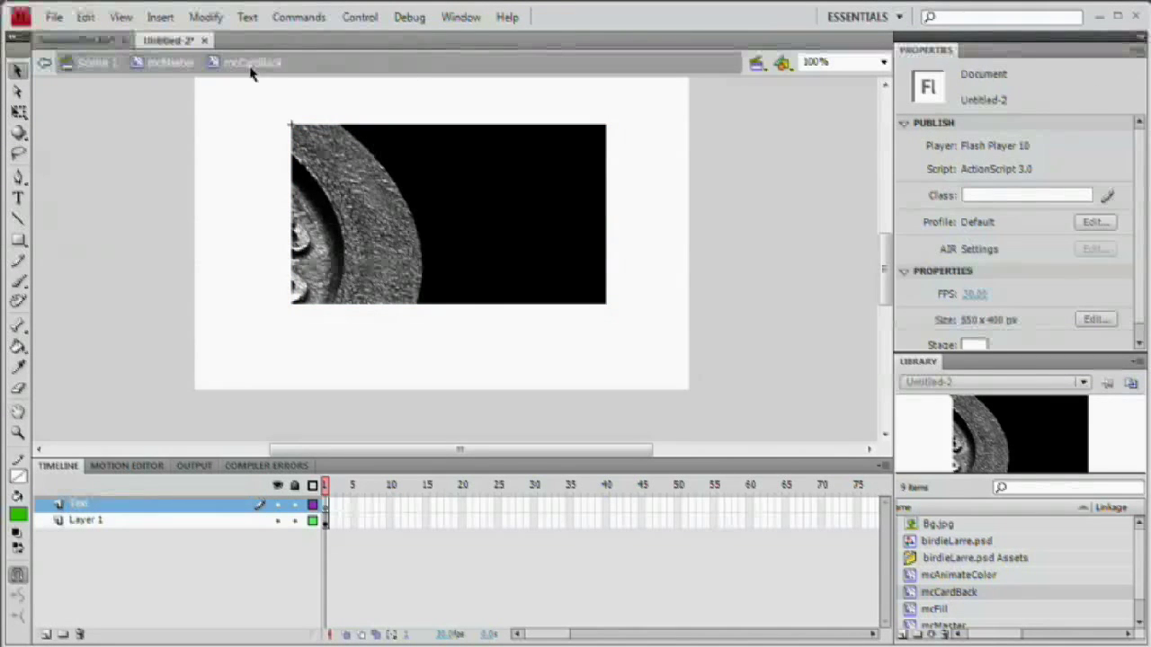
# Return to mcMaster, reopen mcCardBack for editing, and rename its Layer 1 as Bg
pyautogui.click(185, 63)
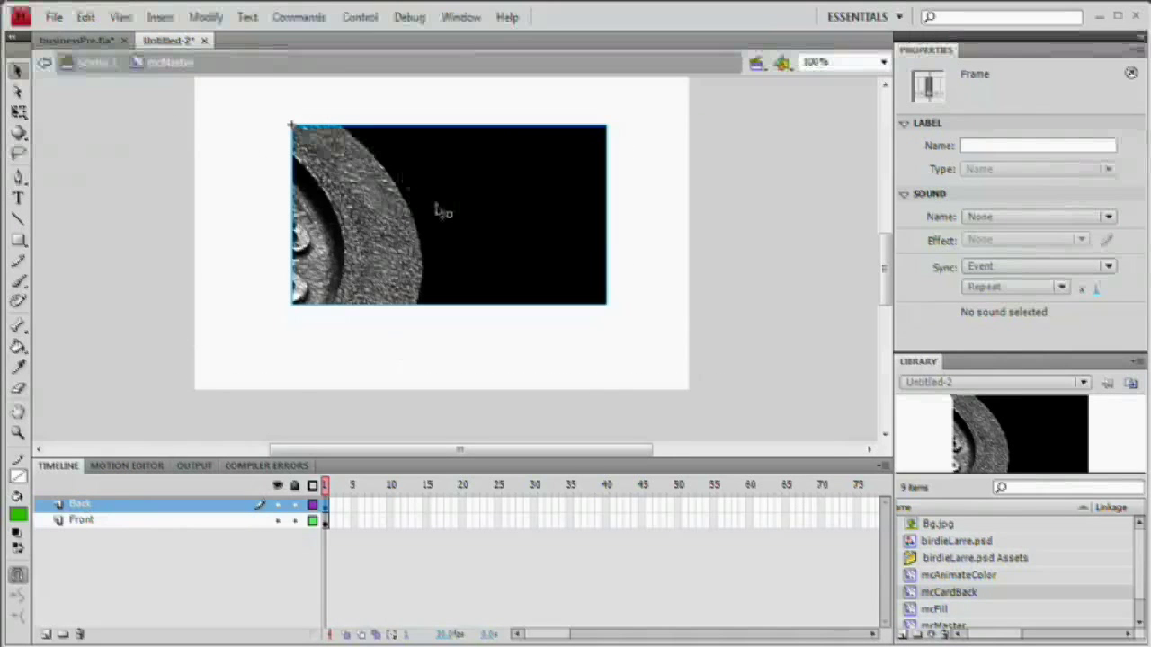
pyautogui.click(415, 206)
pyautogui.doubleClick(391, 212)
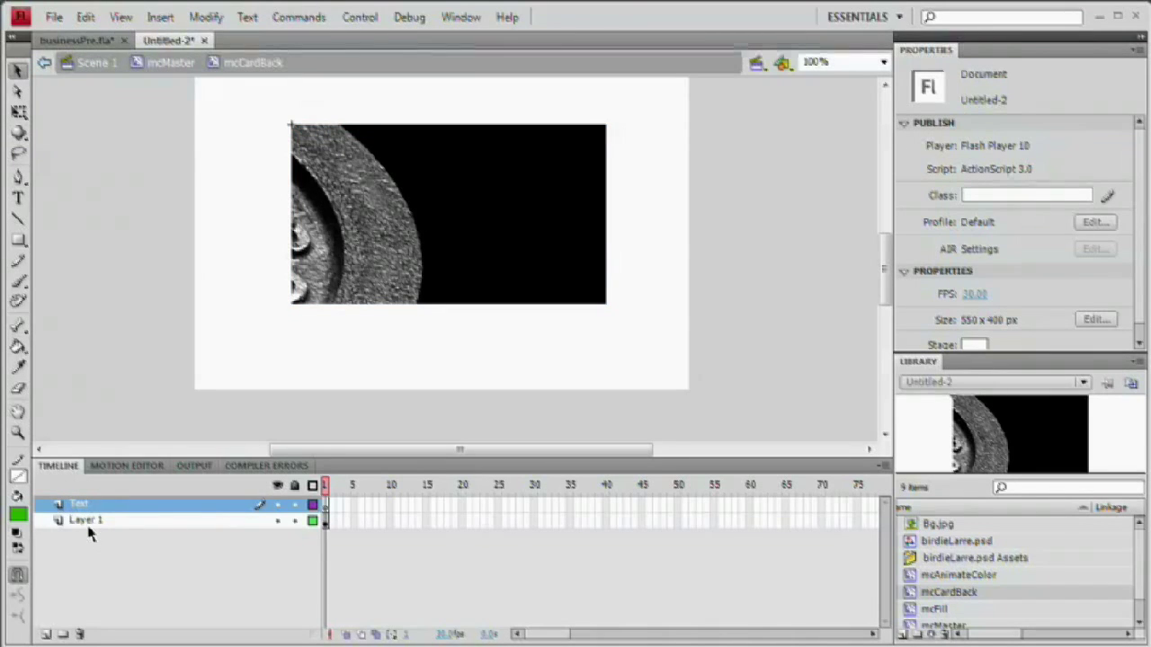
pyautogui.doubleClick(86, 521)
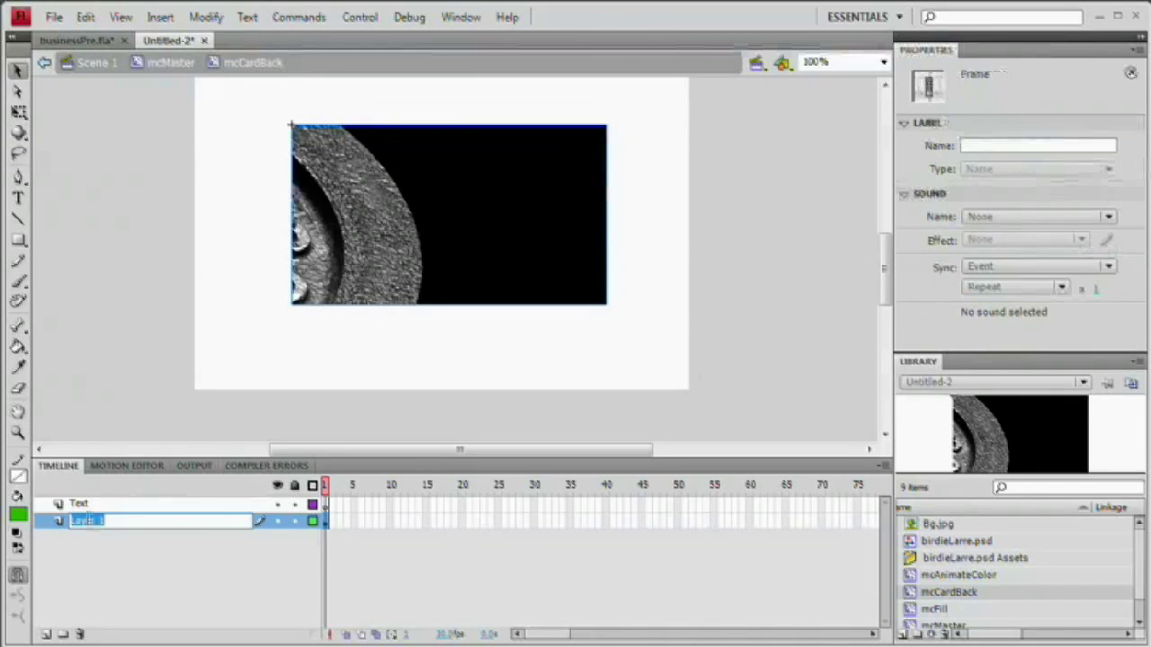
pyautogui.write('Bg')
pyautogui.click(135, 551)
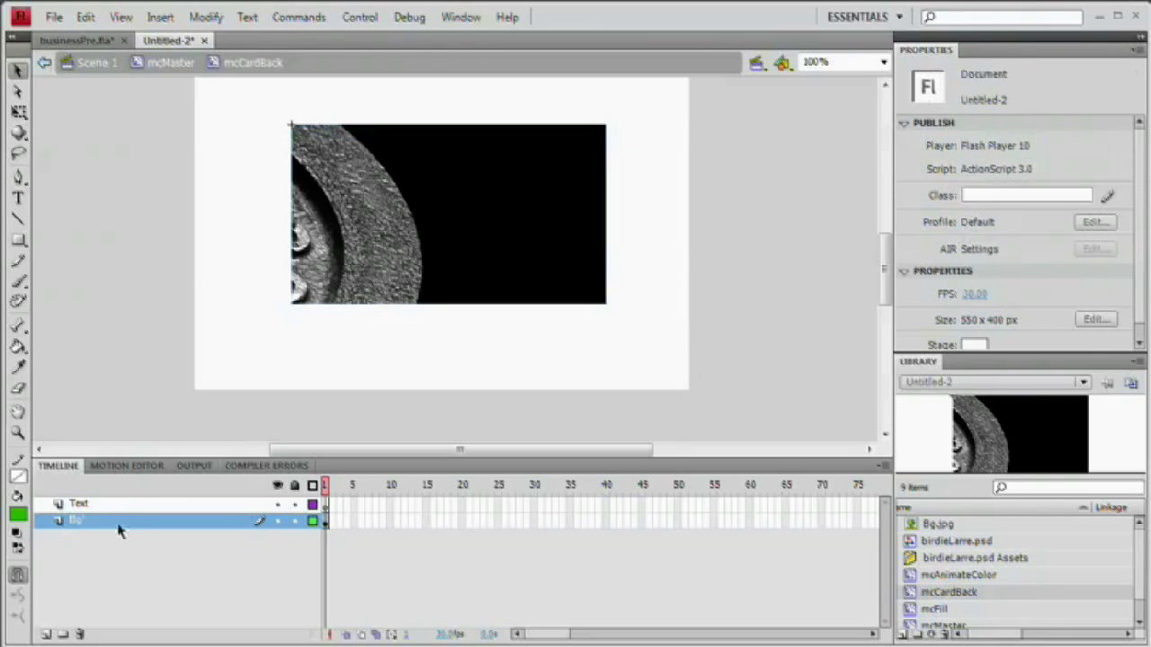
# Add the static text "Call Birdie!" on the Text layer over the black area of the card back
pyautogui.click(99, 505)
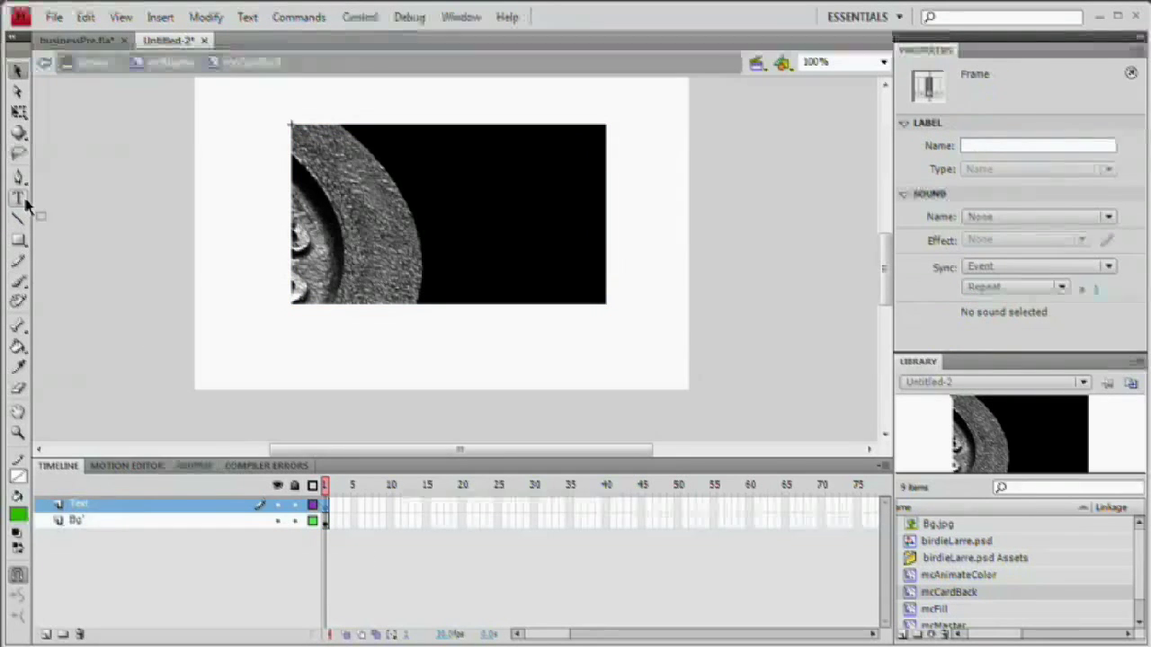
pyautogui.click(20, 200)
pyautogui.click(486, 216)
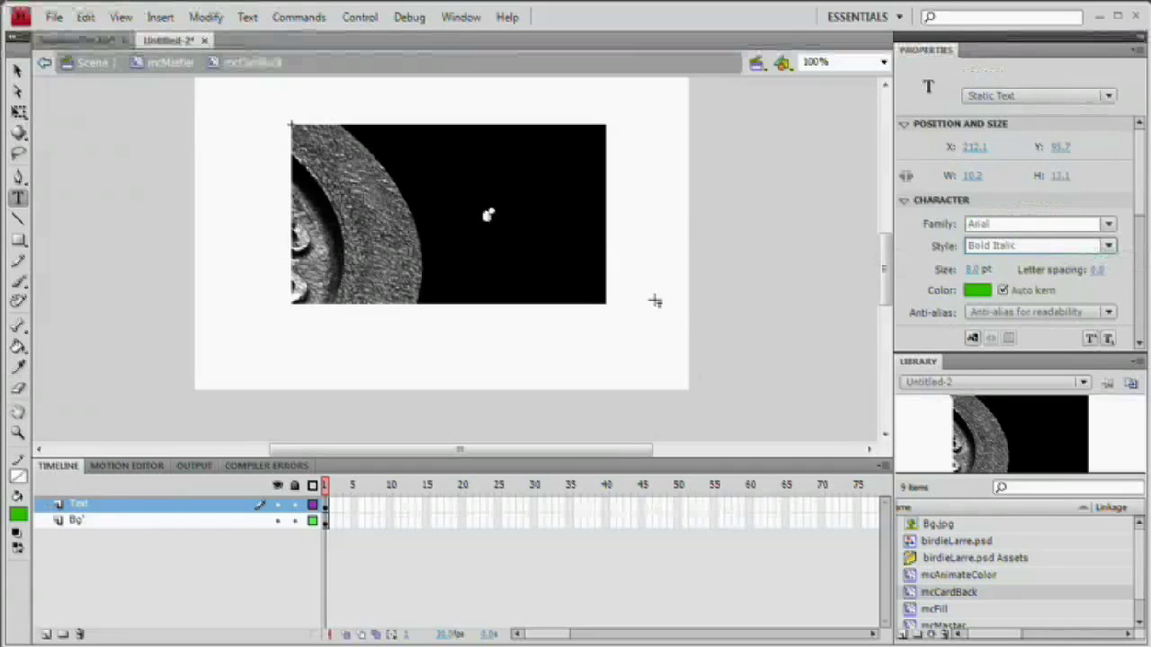
pyautogui.write('C')
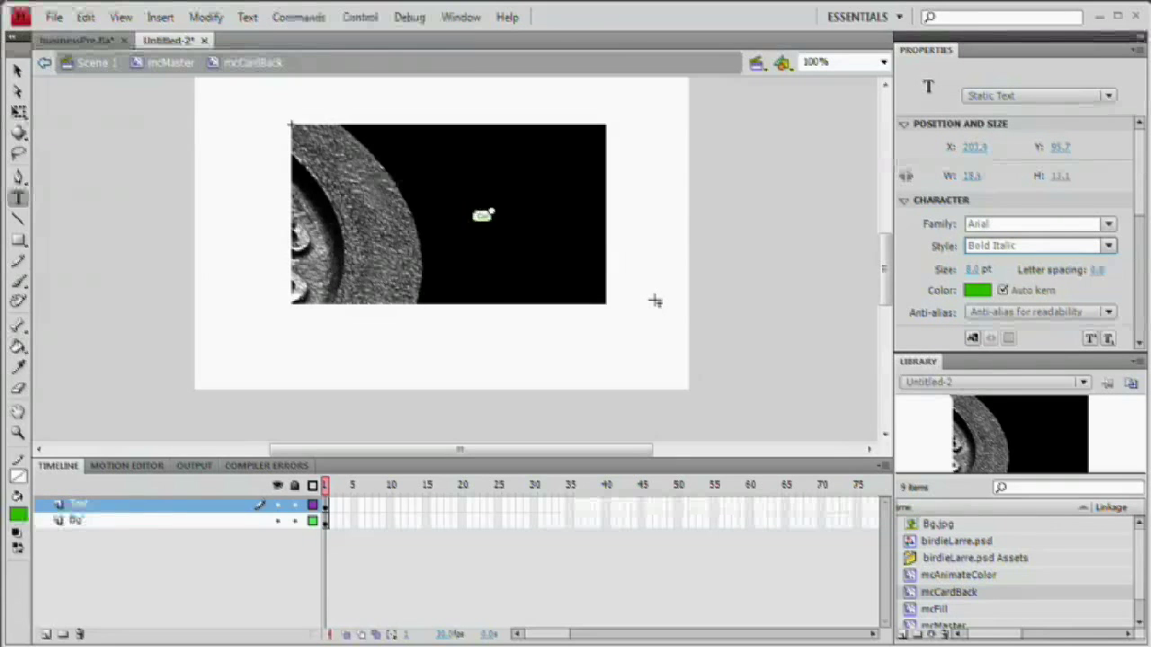
pyautogui.write('ta')
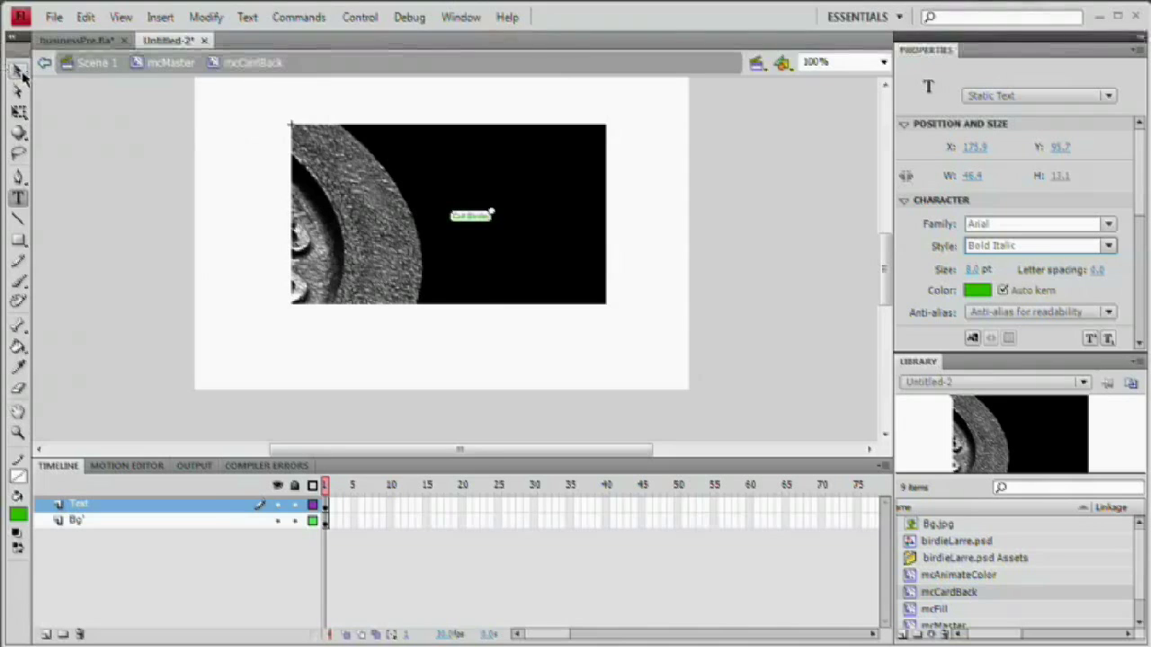
# Set the "Call Birdie!" text size to 25 pt and reposition it within the card's black area
pyautogui.click(18, 69)
pyautogui.moveTo(486, 221); pyautogui.dragTo(520, 221)
pyautogui.click(975, 269)
pyautogui.write('25')
pyautogui.press('Tab')
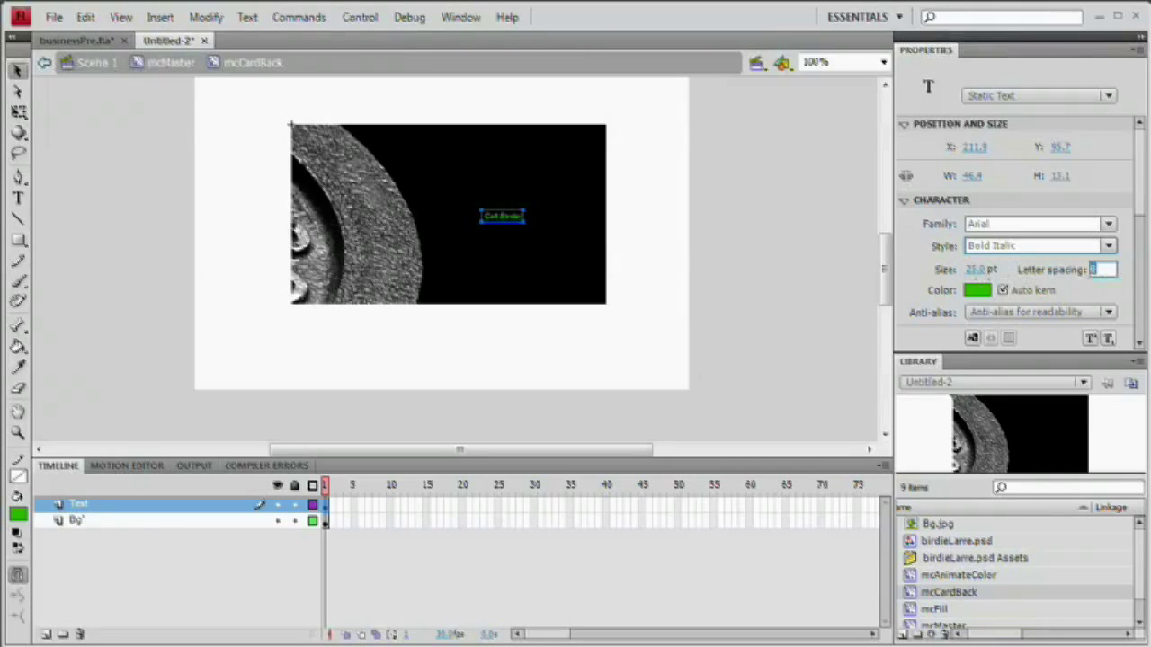
pyautogui.moveTo(495, 230); pyautogui.dragTo(558, 237)
# Make the "Call Birdie!" text white with the Bold style and move it down to about Y 107.7
pyautogui.click(978, 289)
pyautogui.click(986, 394)
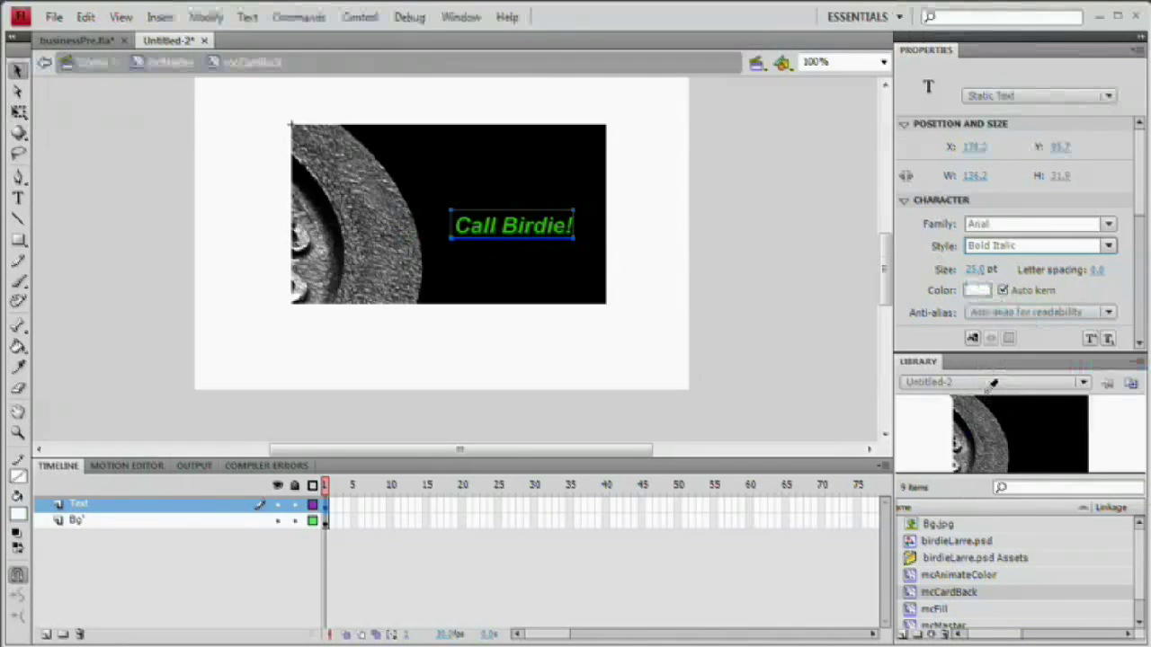
pyautogui.click(1109, 253)
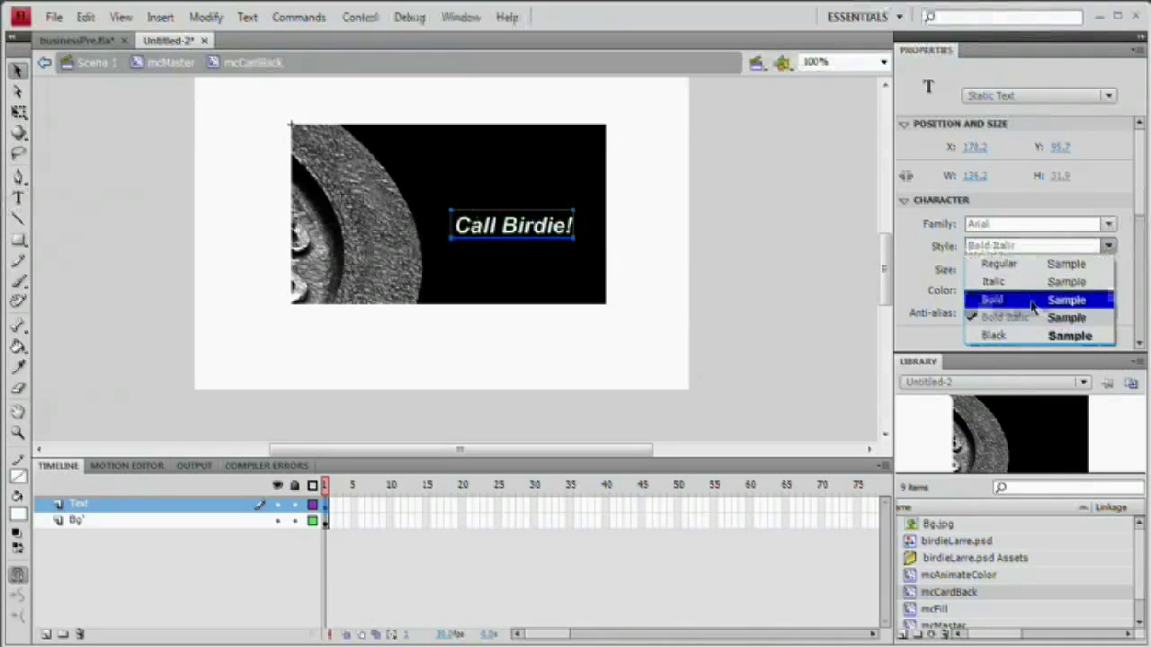
pyautogui.click(1043, 297)
pyautogui.click(1108, 250)
pyautogui.click(1043, 297)
pyautogui.moveTo(547, 246); pyautogui.dragTo(520, 259)
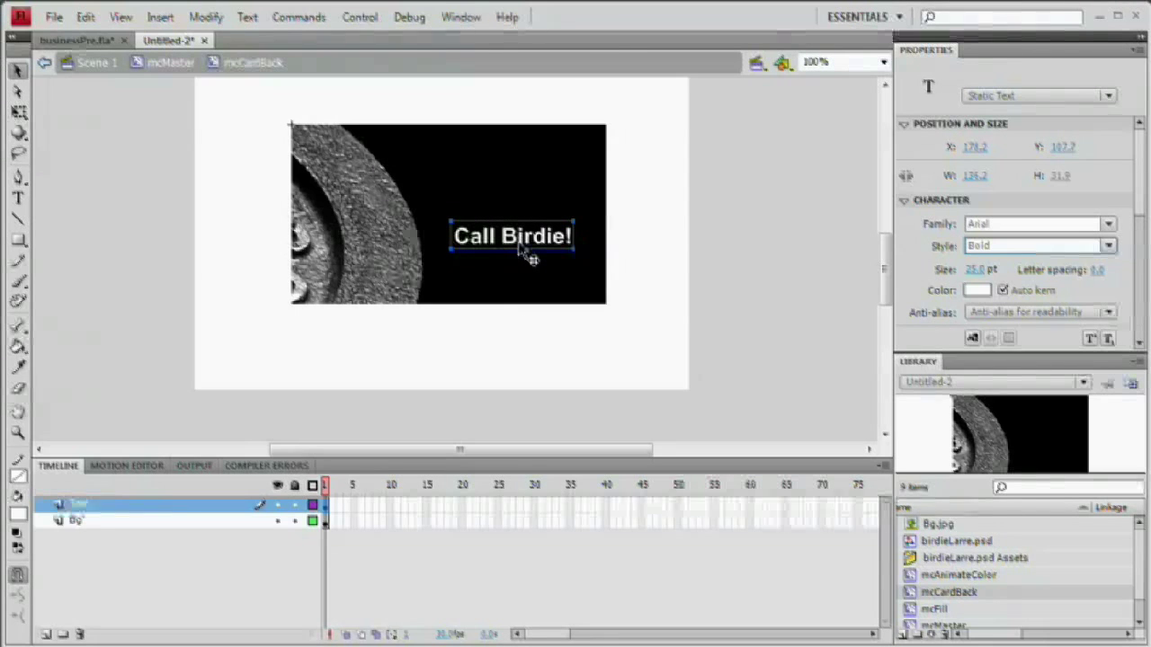
# Convert the "Call Birdie!" text to a movie clip symbol named mcBackTxt
pyautogui.press('F8')
pyautogui.moveTo(792, 309); pyautogui.dragTo(719, 141)
pyautogui.write('mcBackTxt')
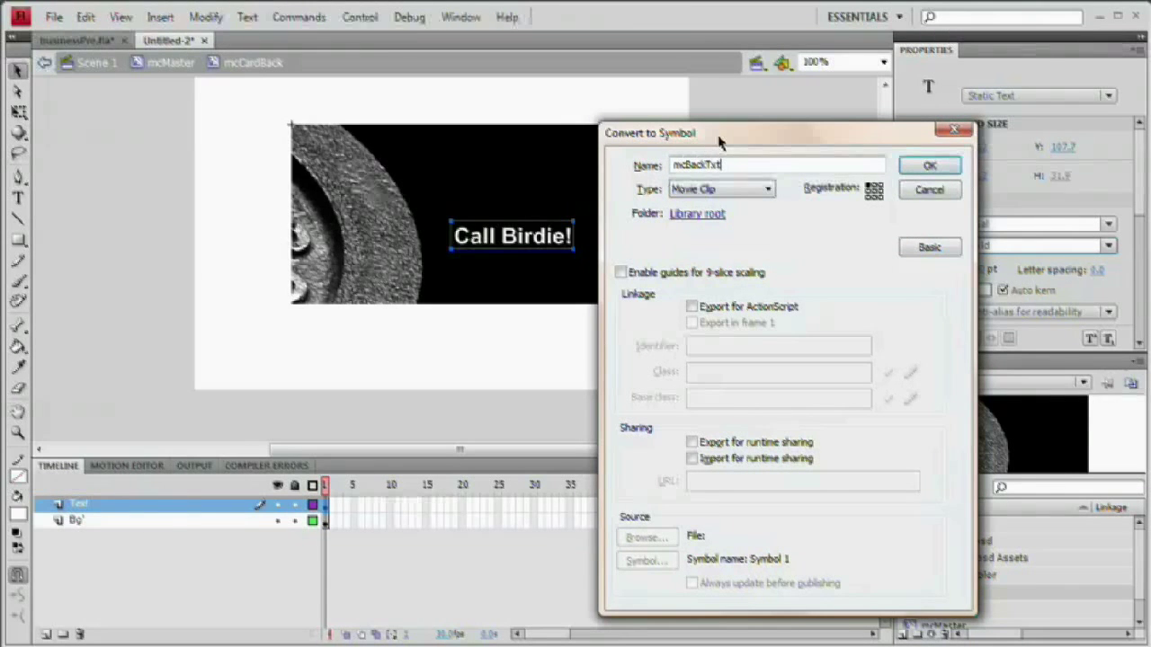
pyautogui.press('Return')
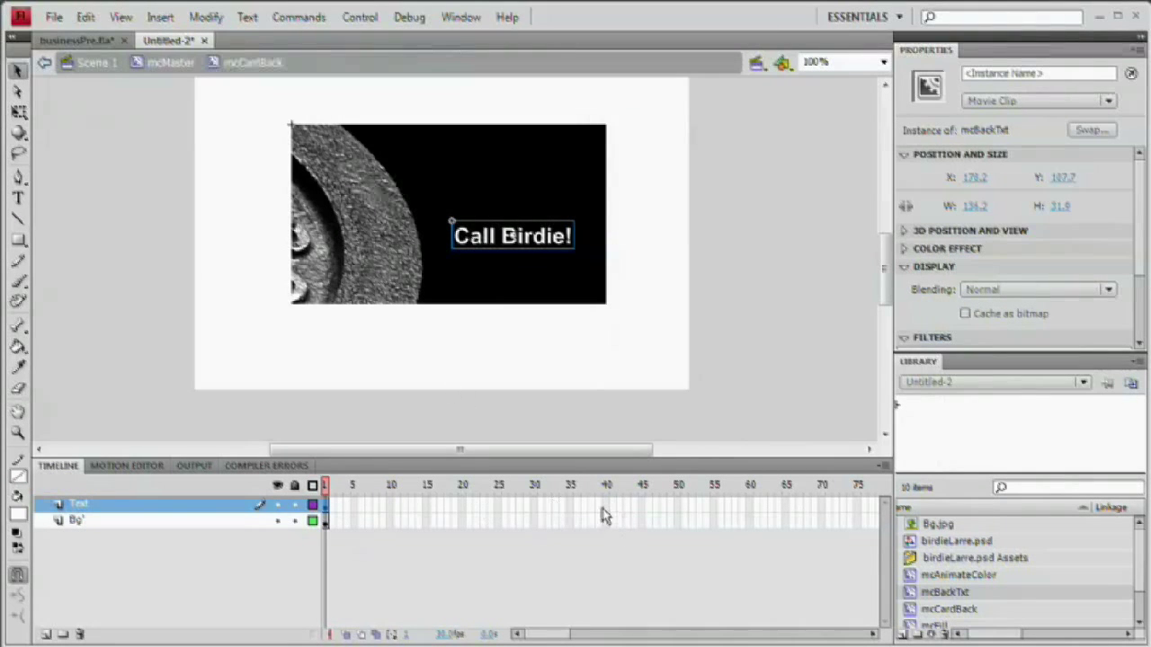
# Insert keyframes at frame 20 on the Text and Bg layers, and select frame 1 of the Text layer
pyautogui.click(461, 523)
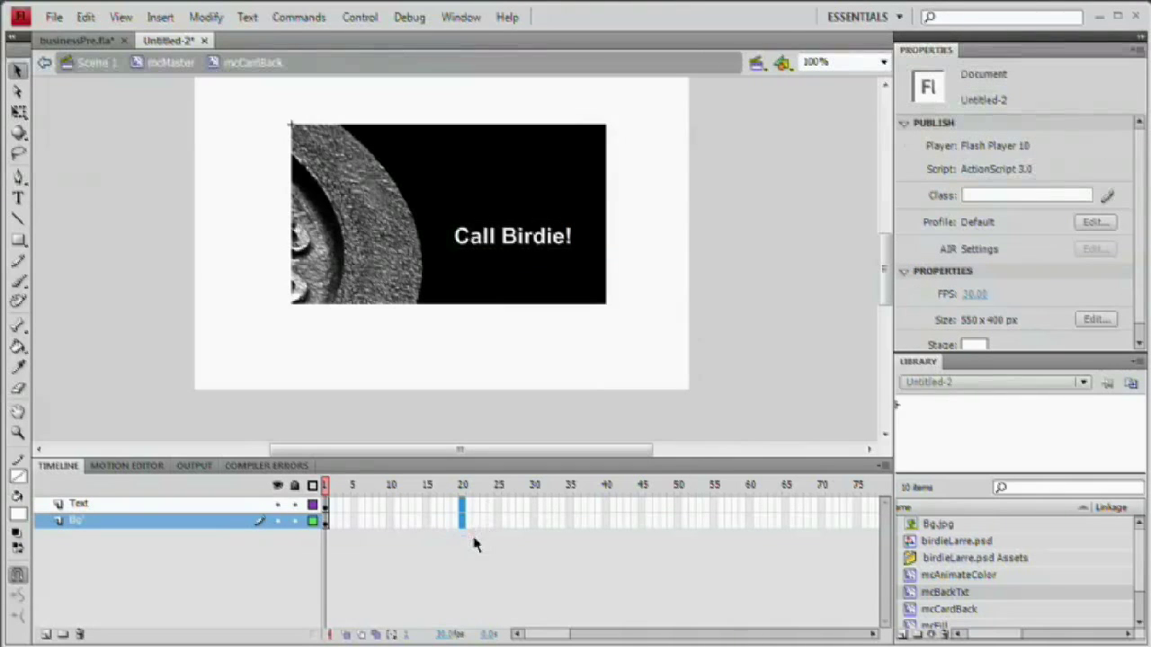
pyautogui.press('F6')
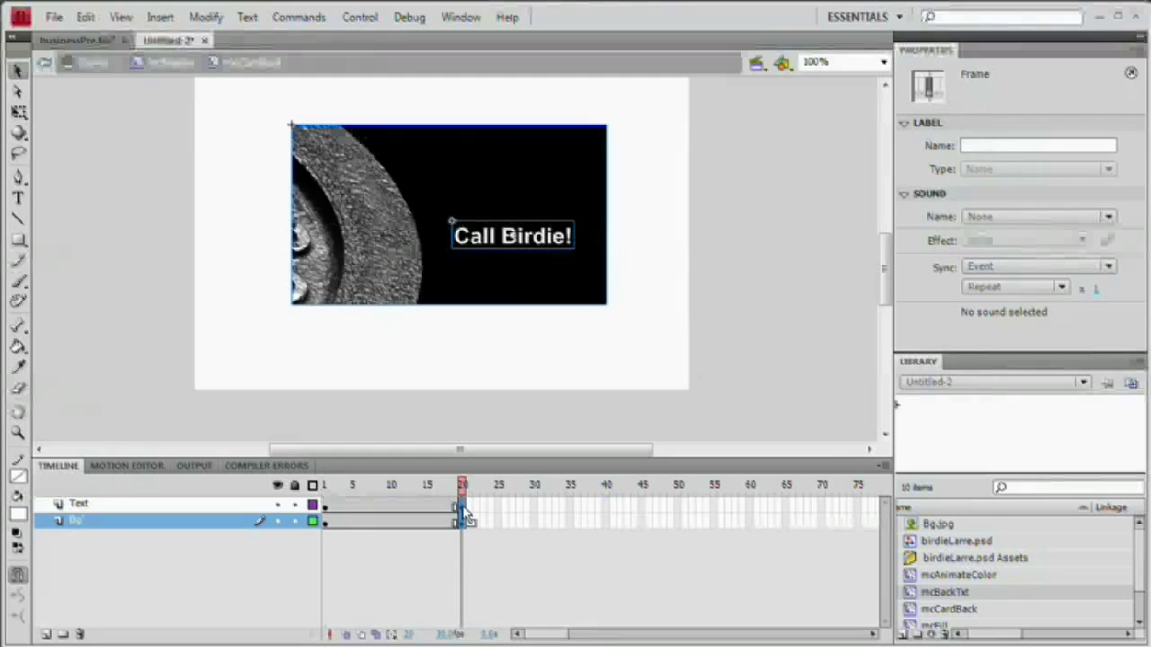
pyautogui.click(462, 506)
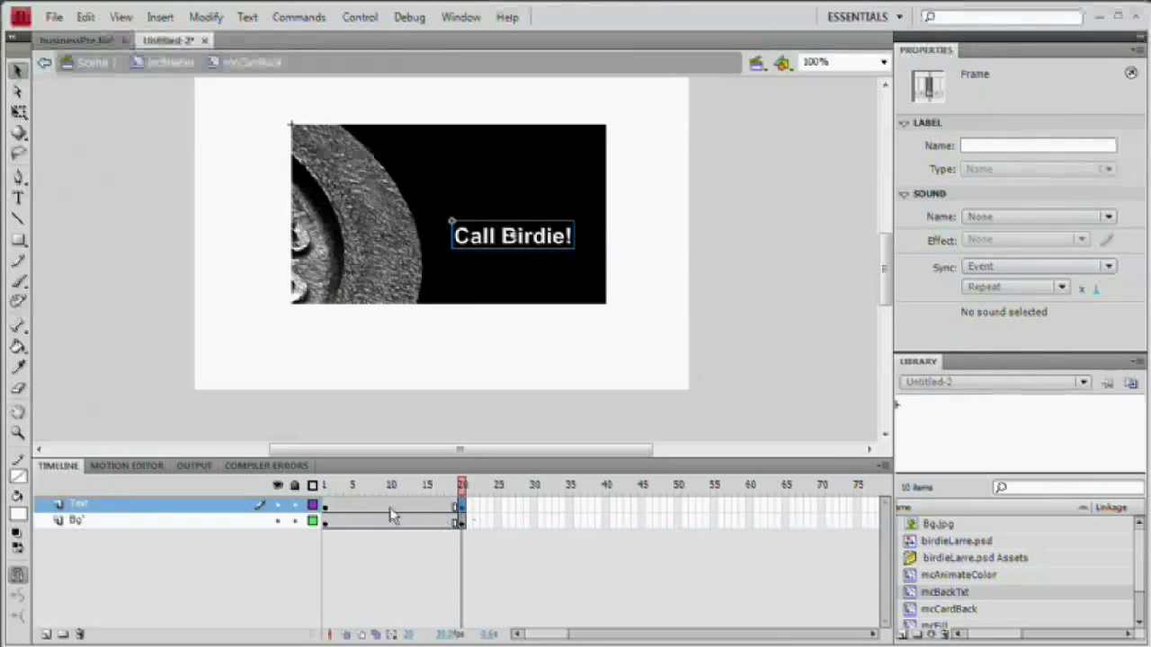
pyautogui.click(326, 509)
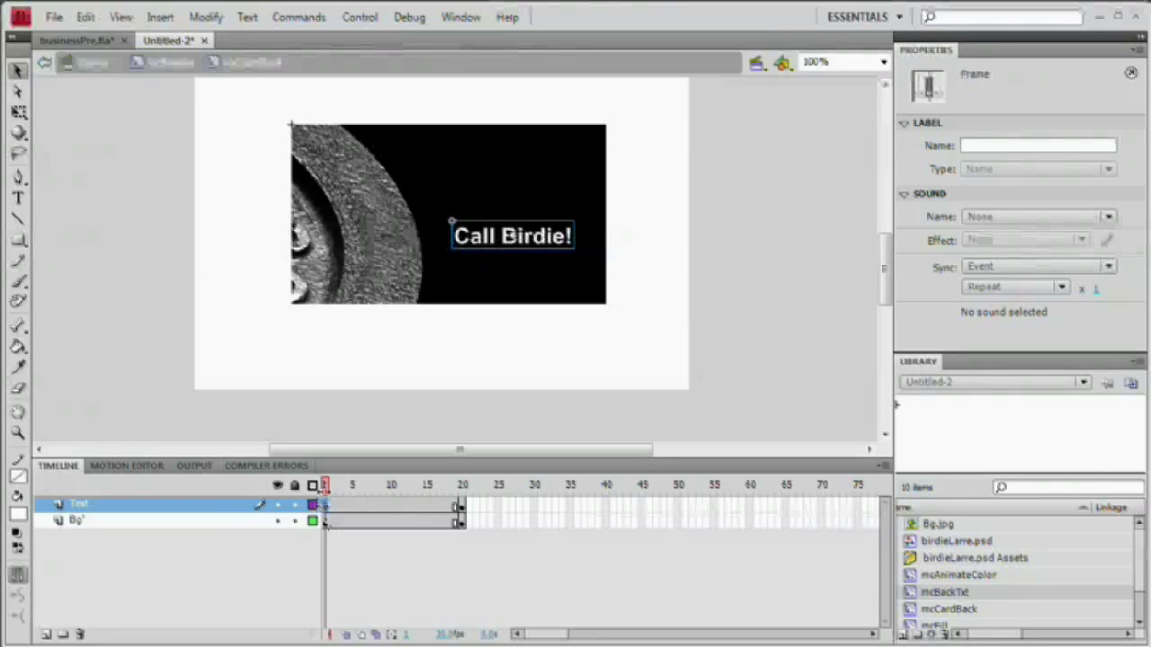
# Squash the "Call Birdie!" clip at frame 1 vertically down to its lower edge, about 4 px high
pyautogui.click(522, 244)
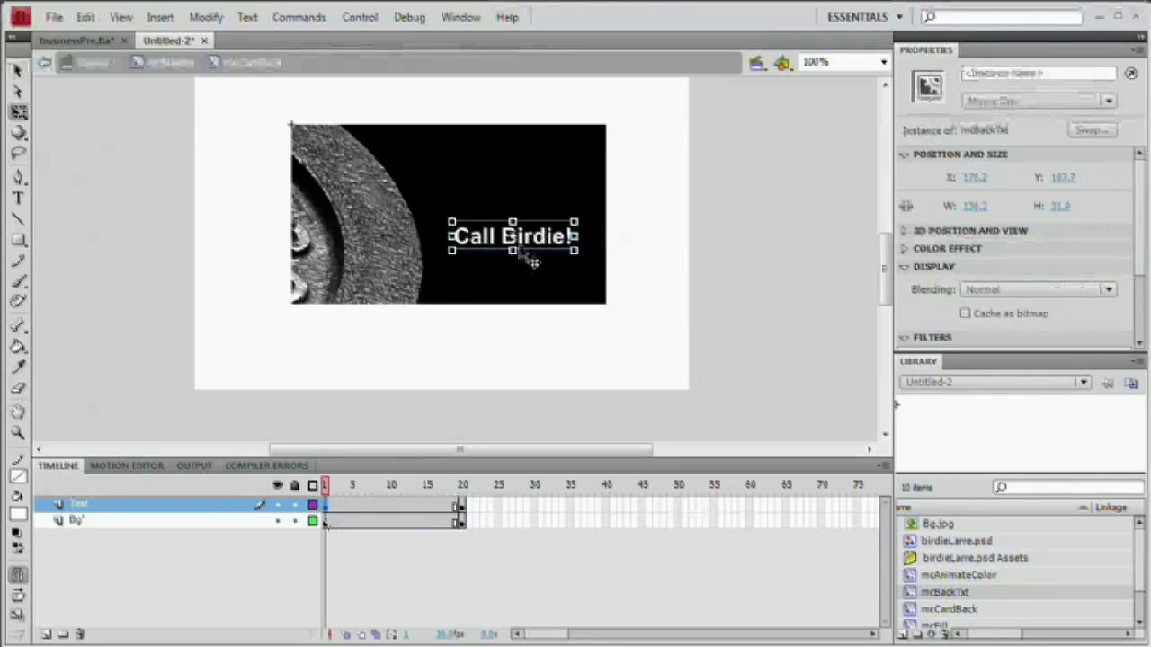
pyautogui.click(19, 114)
pyautogui.moveTo(513, 221); pyautogui.dragTo(513, 253)
# Create a classic tween between the two keyframes on the Text layer and preview it across frames 1 to 20
pyautogui.rightClick(388, 509)
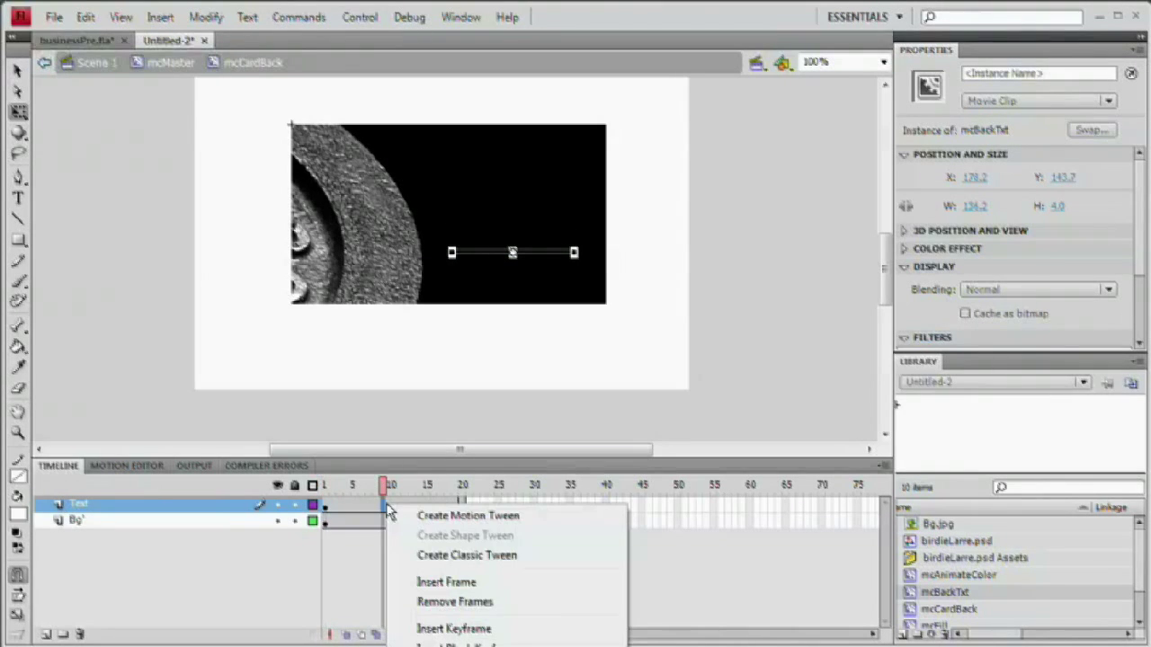
pyautogui.click(448, 558)
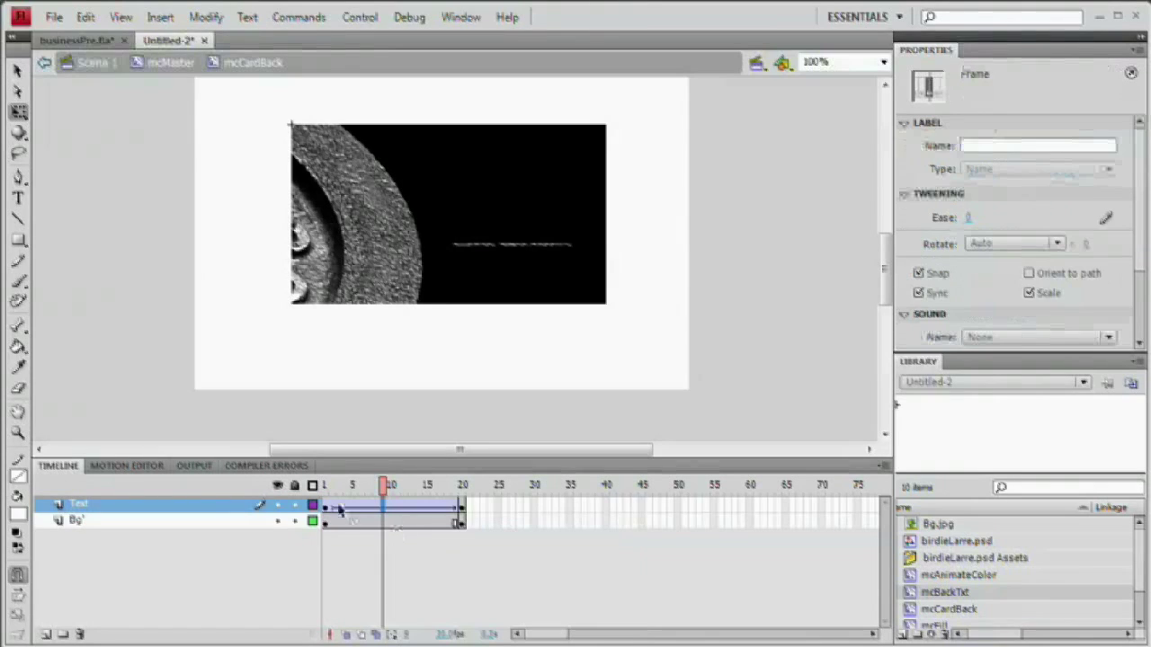
pyautogui.moveTo(324, 487); pyautogui.dragTo(464, 487)
pyautogui.click(420, 358)
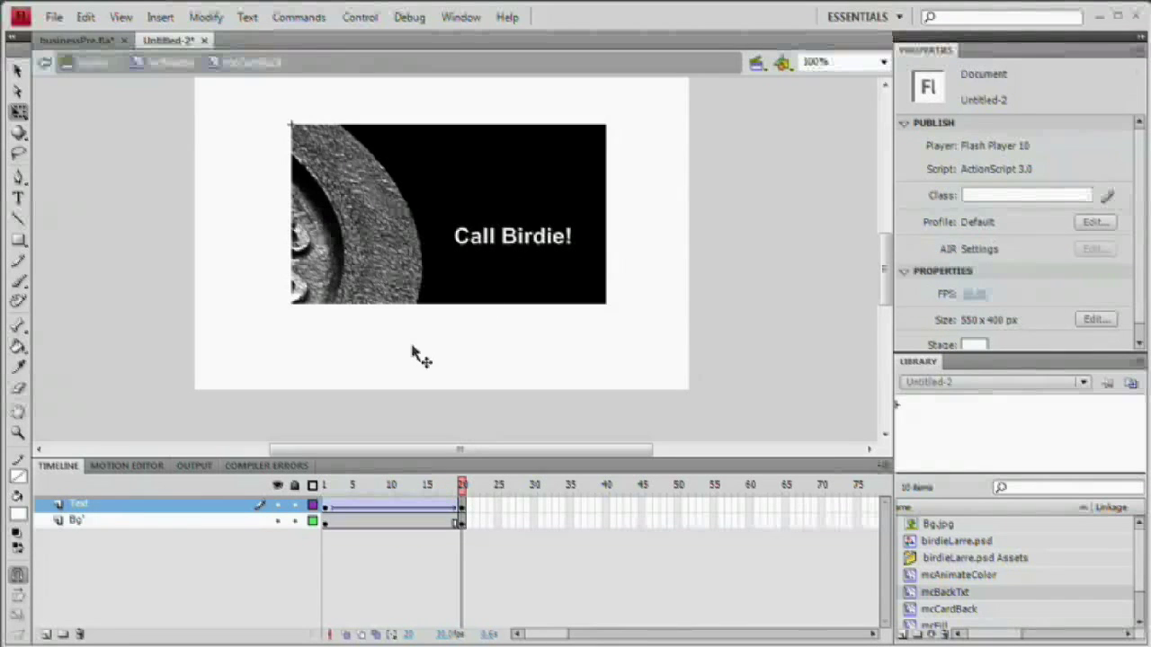
# Add a new layer above the Text layer and name it AS
pyautogui.click(47, 634)
pyautogui.doubleClick(94, 508)
pyautogui.write('a')
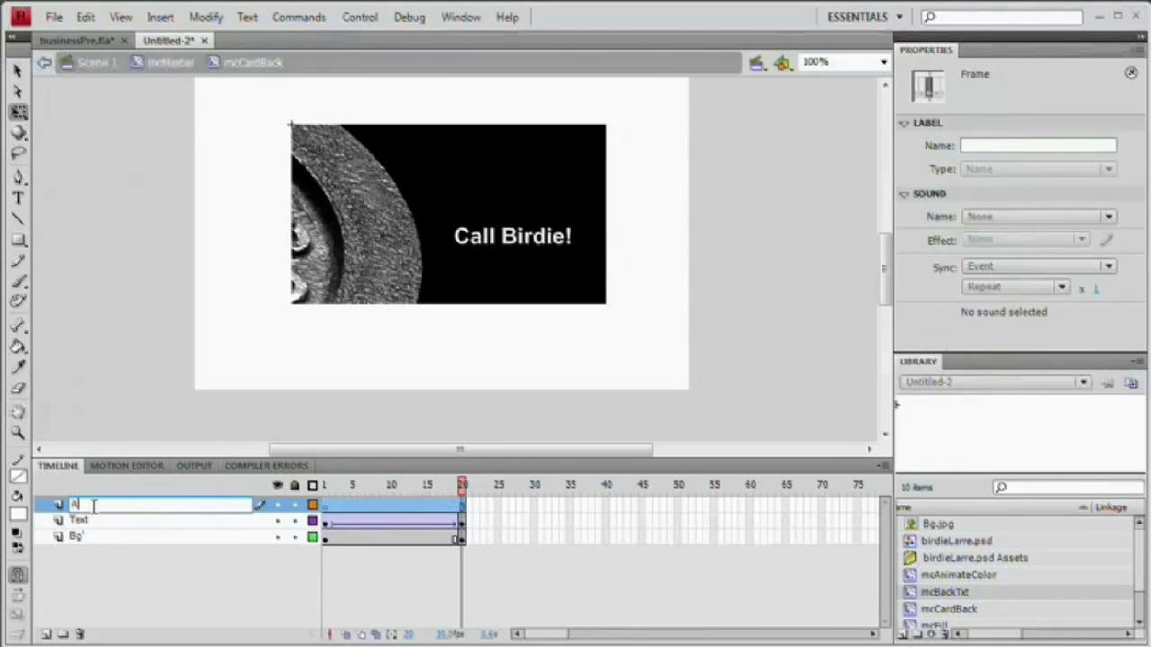
pyautogui.write('s')
pyautogui.press('Return')
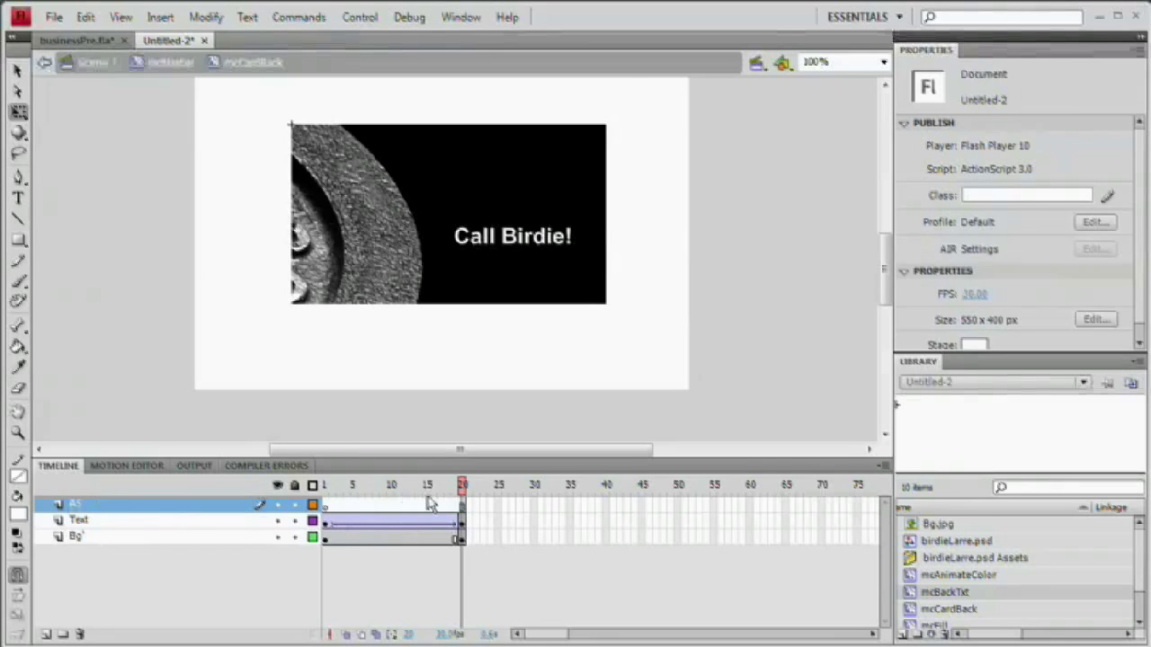
# Insert a keyframe at frame 20 of the AS layer and add the action stop(); to it
pyautogui.click(462, 508)
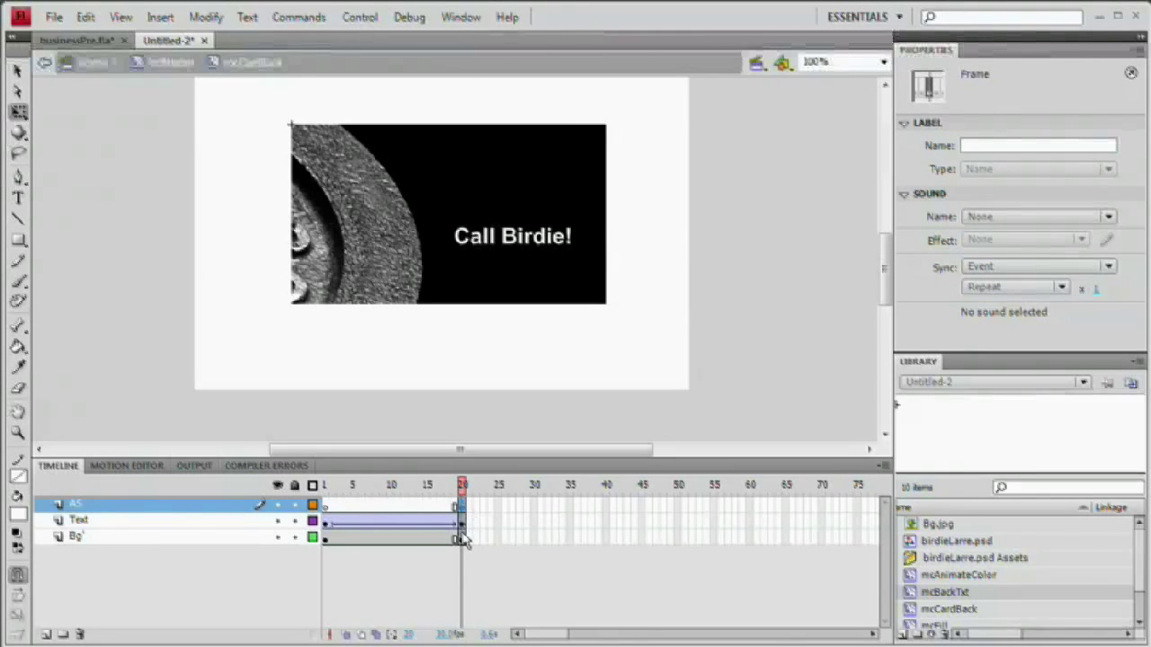
pyautogui.press('F9')
pyautogui.moveTo(657, 146); pyautogui.dragTo(459, 138)
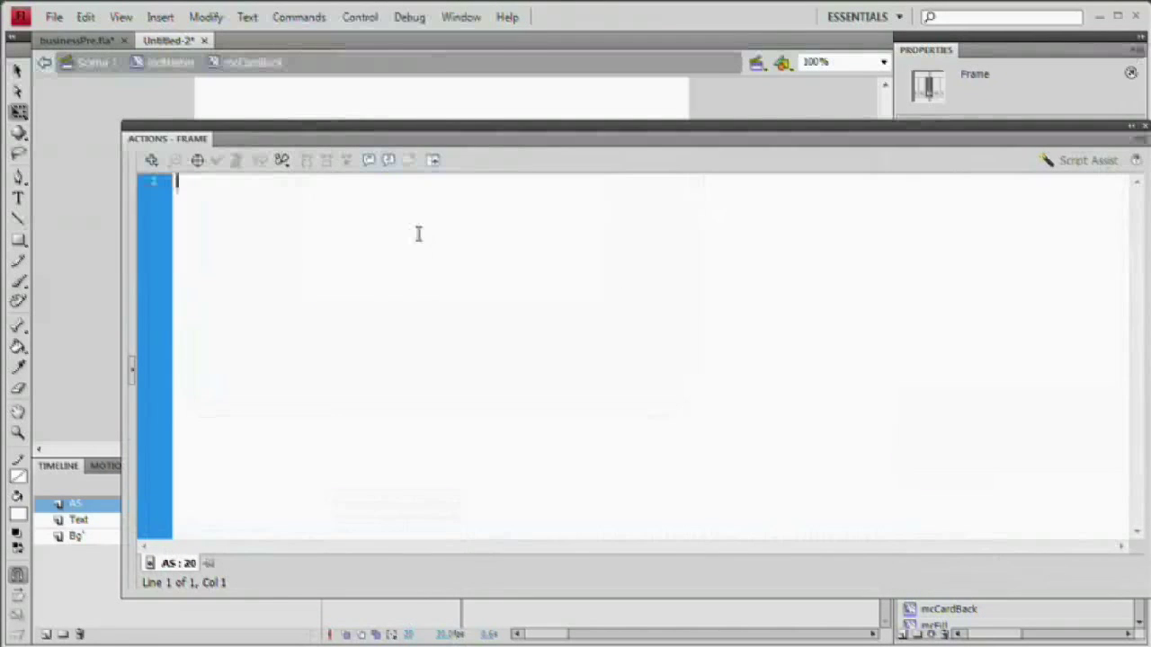
pyautogui.write('stop();')
pyautogui.press('F9')
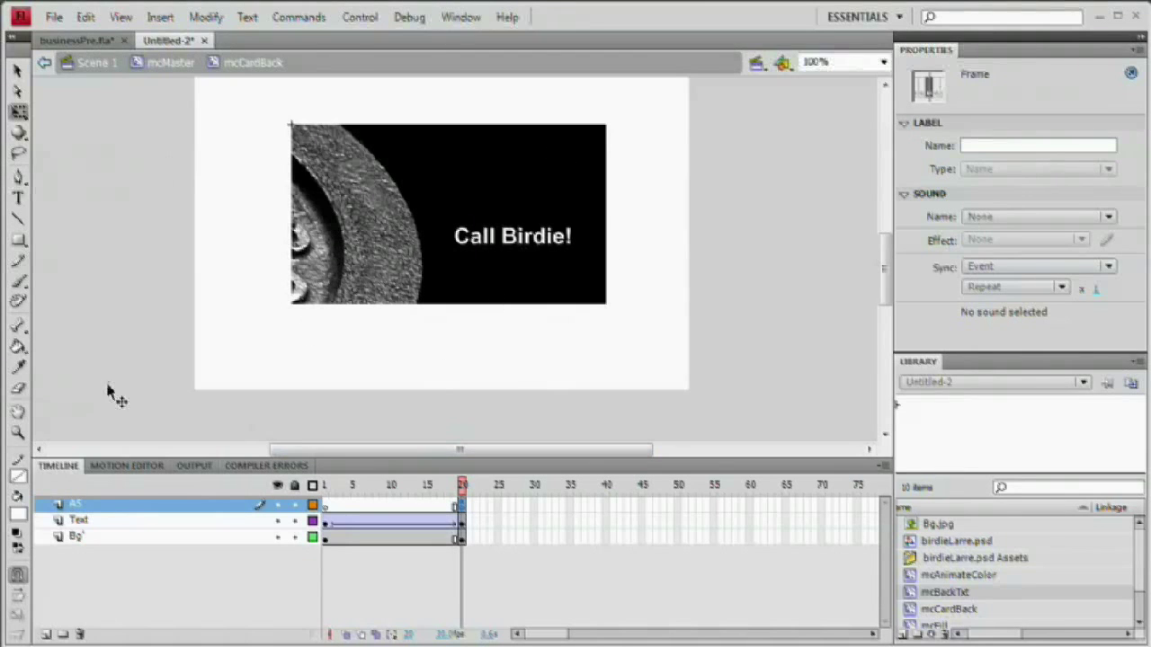
# Return to the mcMaster clip and move the Back layer beneath the Front layer
pyautogui.click(148, 63)
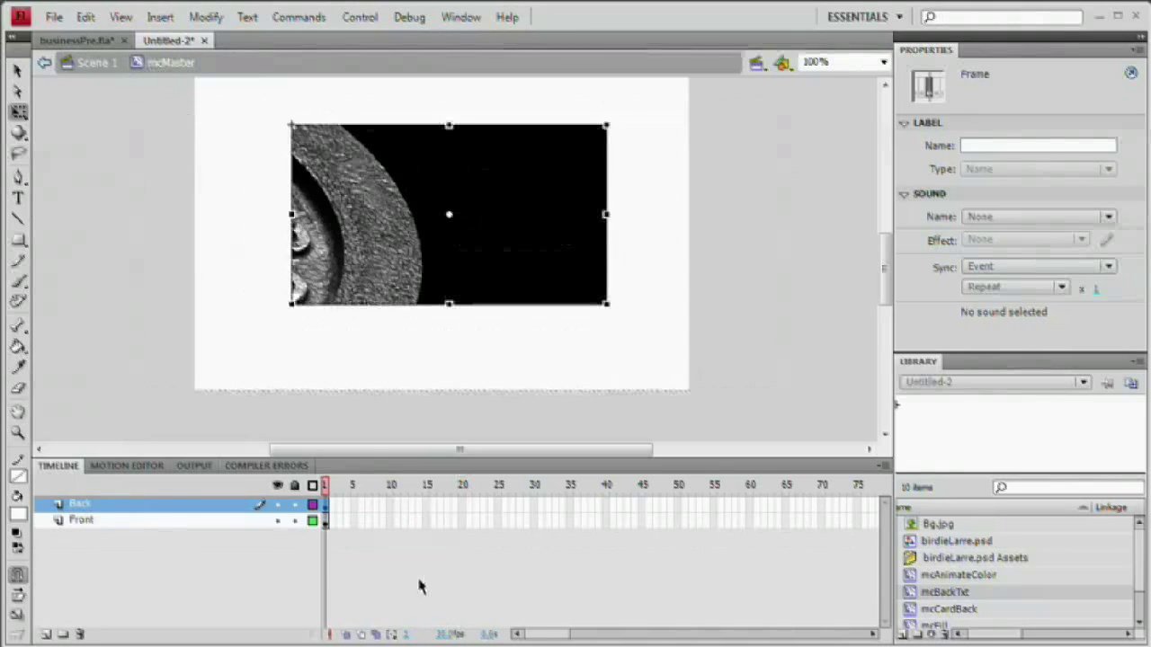
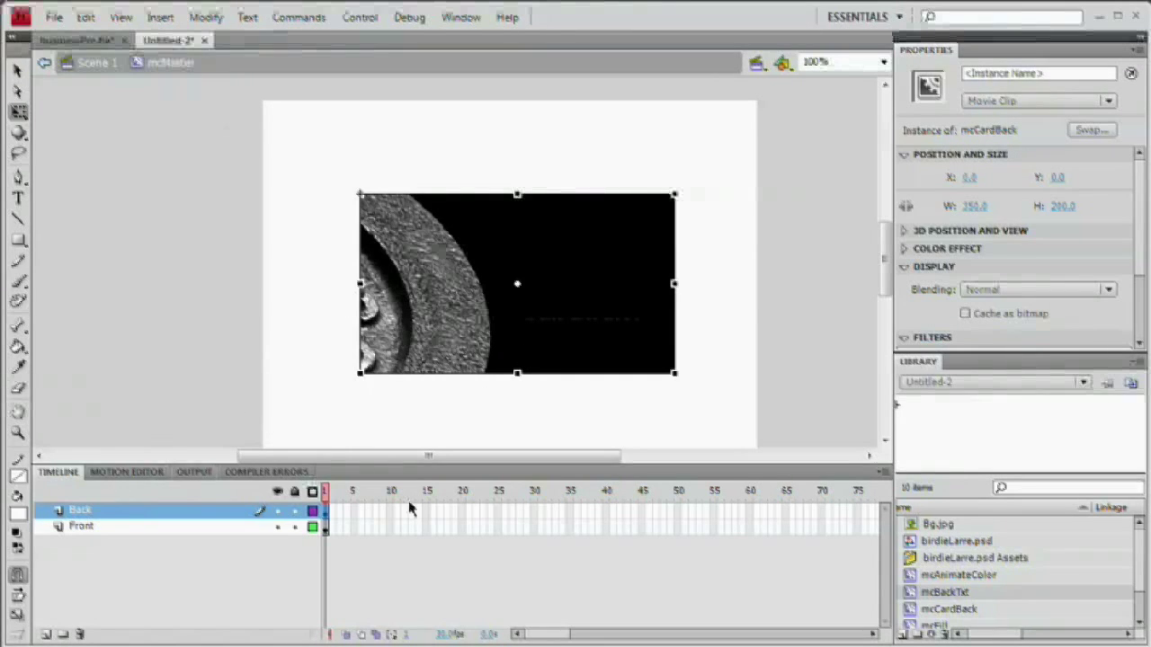
pyautogui.rightClick(347, 510)
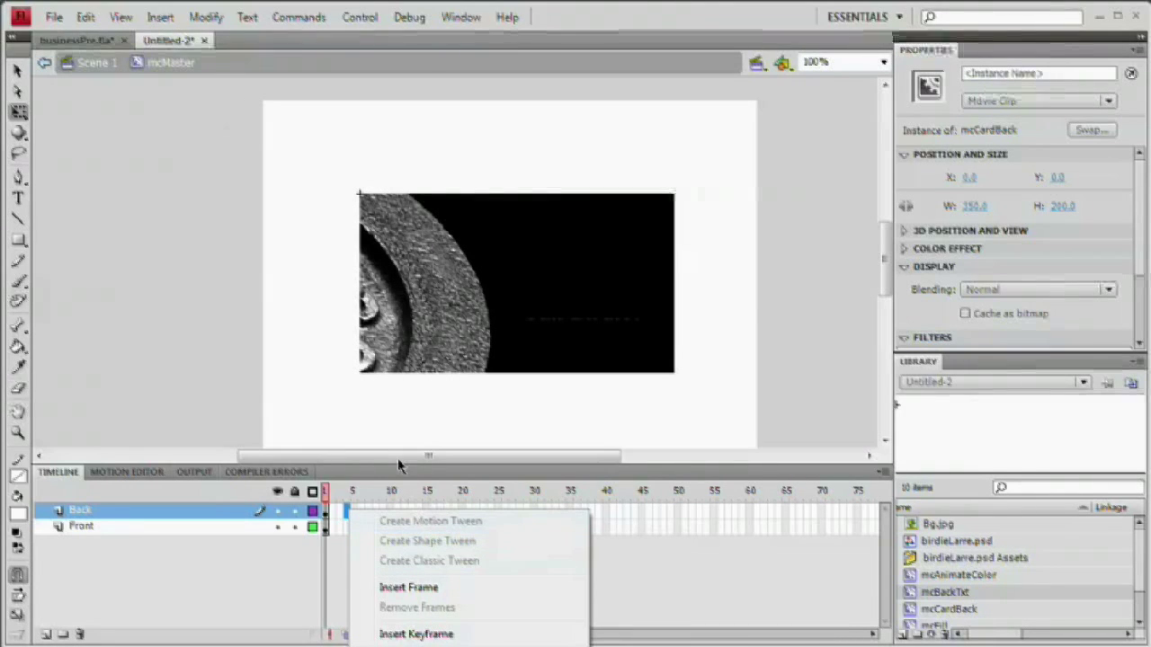
pyautogui.click(393, 432)
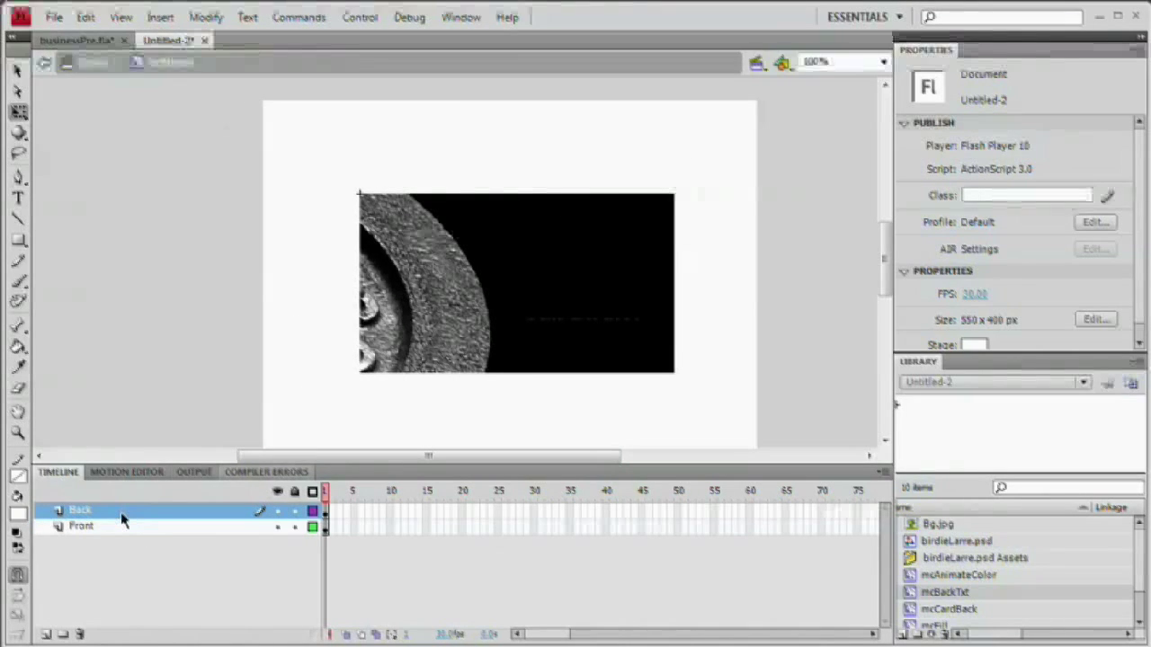
pyautogui.moveTo(121, 520); pyautogui.dragTo(117, 545)
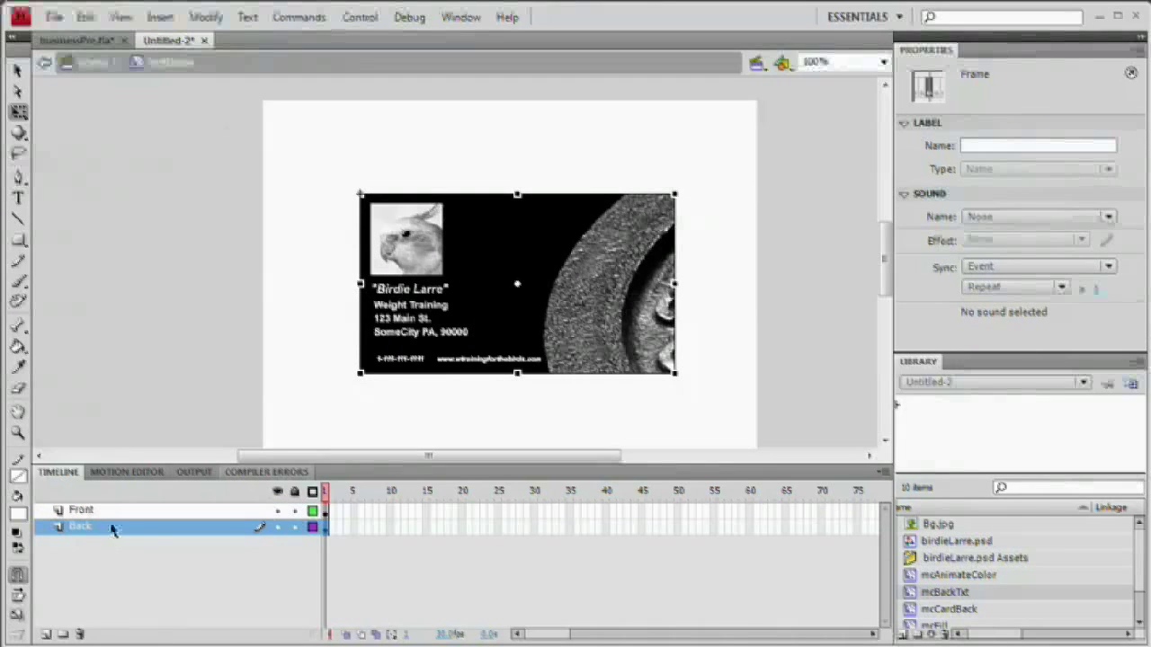
# Add a new layer above the Front layer in mcMaster and name it AS
pyautogui.click(100, 511)
pyautogui.click(46, 635)
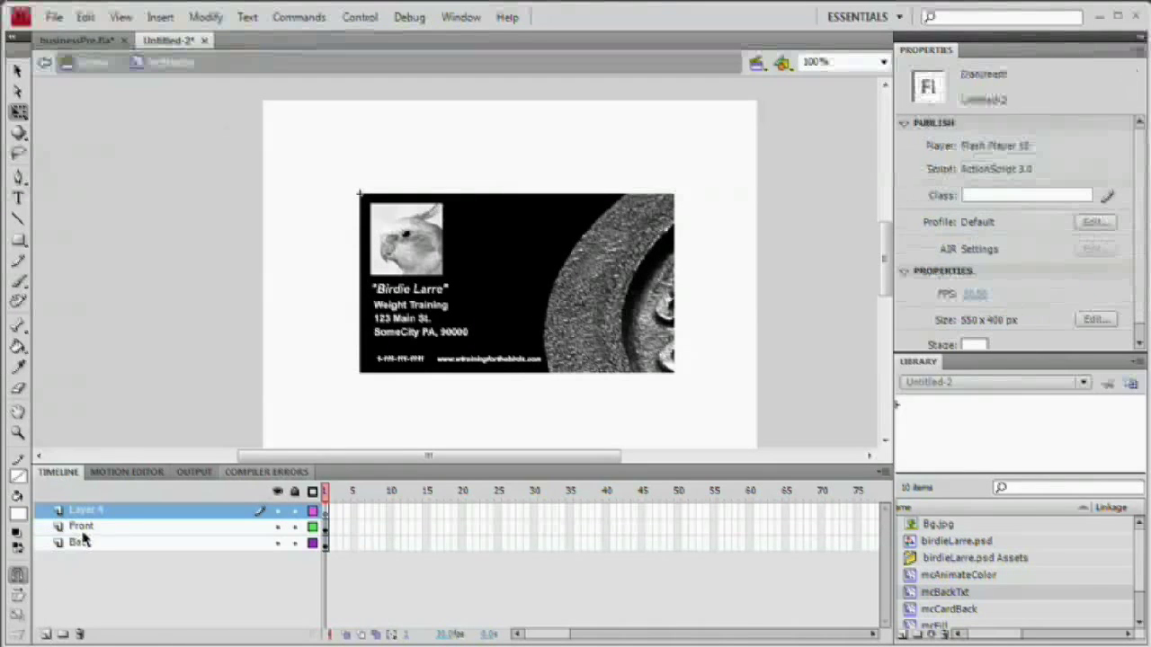
pyautogui.doubleClick(90, 510)
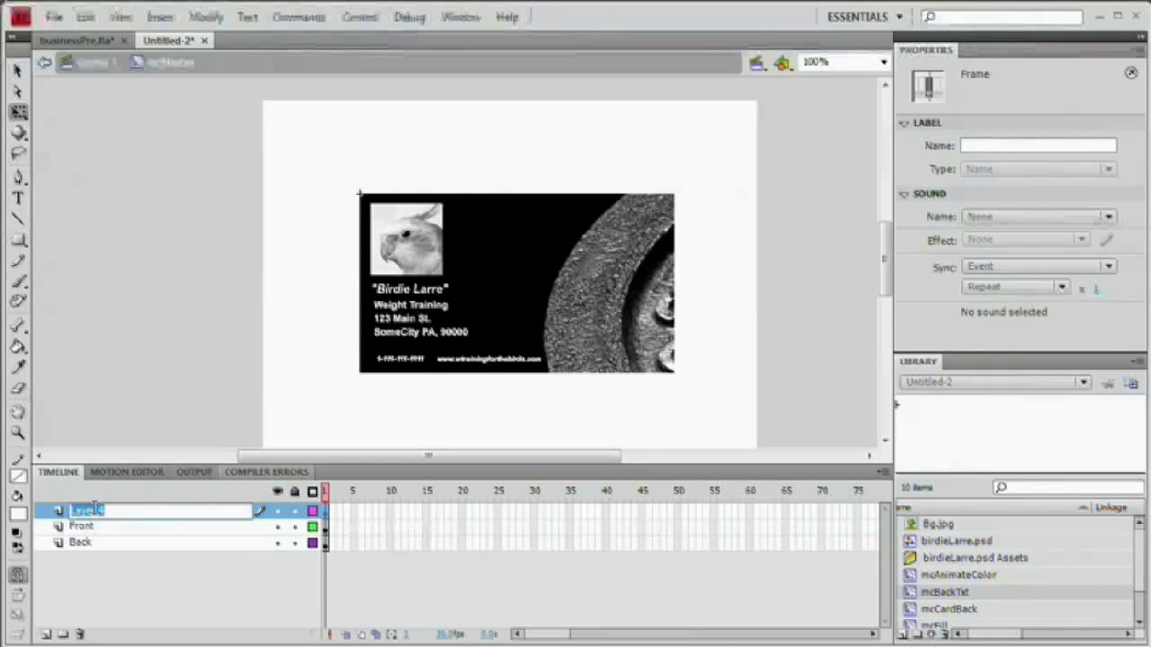
pyautogui.write('AS')
pyautogui.press('Return')
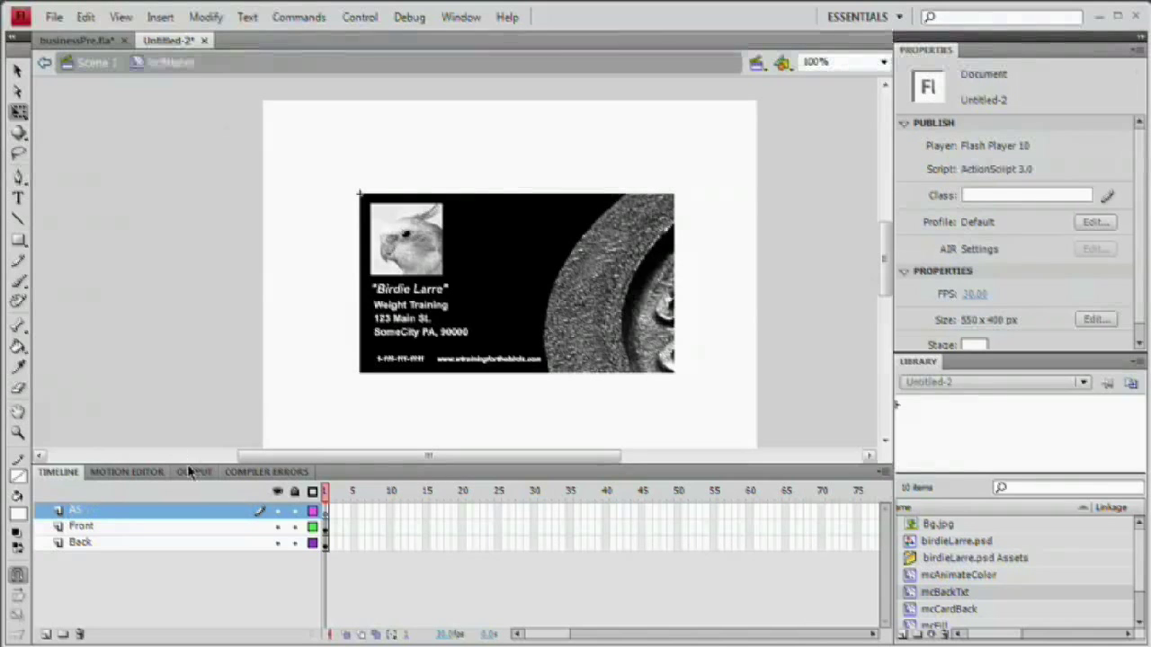
# Hide the Back layer and extend the AS, Front and Back layers to frame 20
pyautogui.click(276, 543)
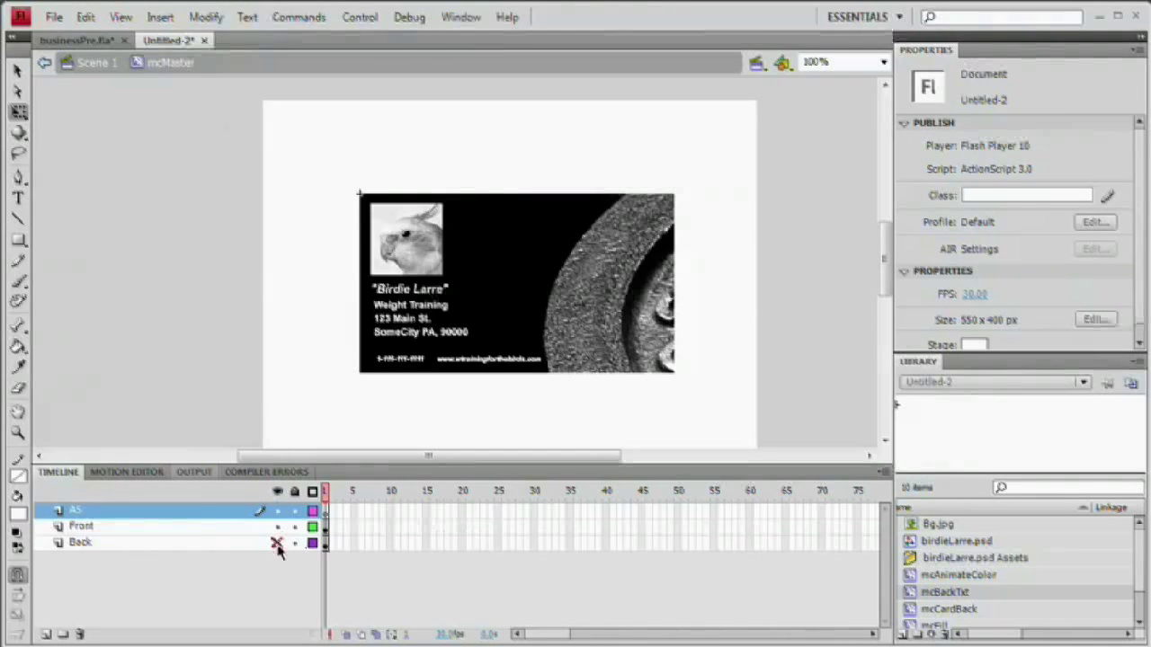
pyautogui.click(268, 527)
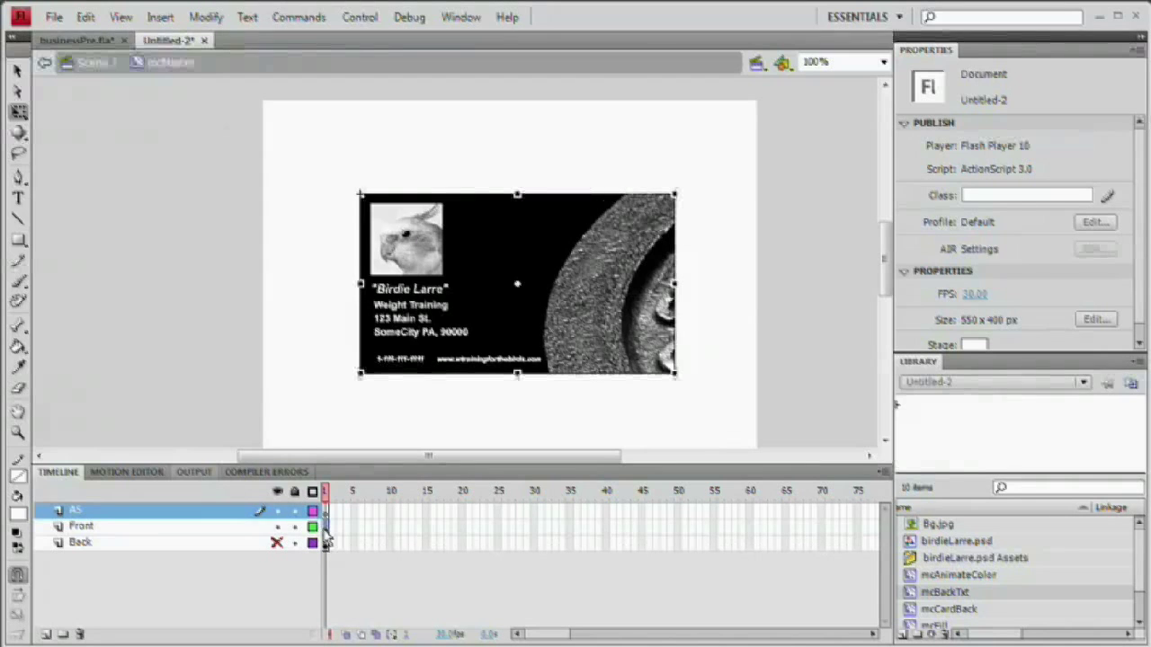
pyautogui.moveTo(460, 513); pyautogui.dragTo(461, 549)
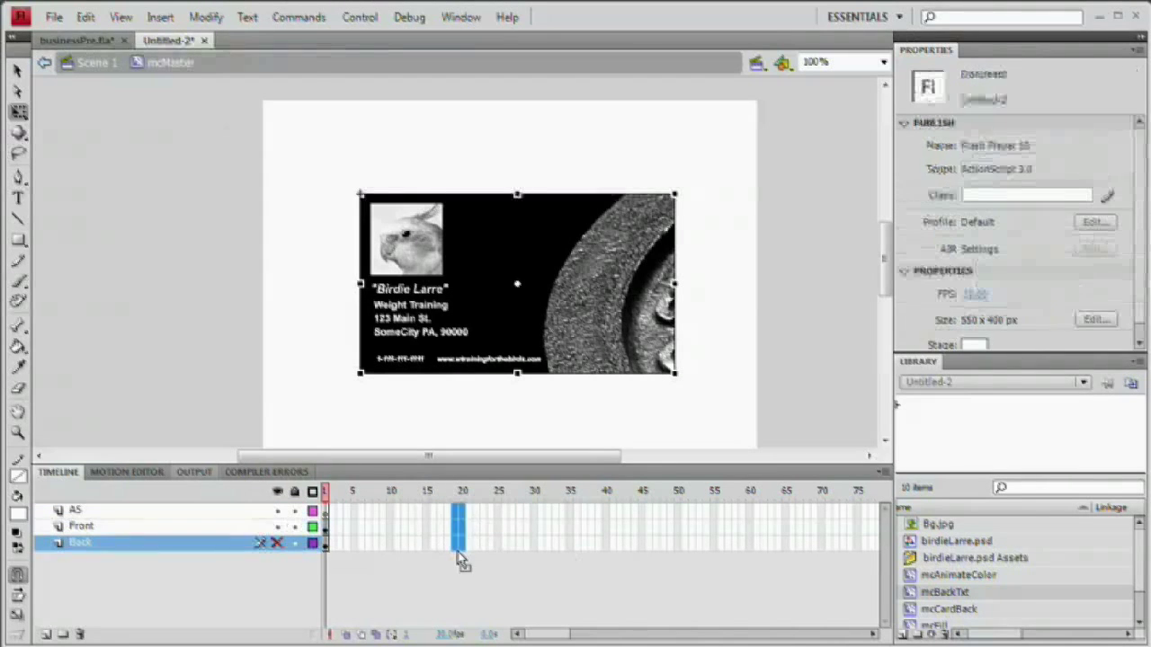
pyautogui.press('F5')
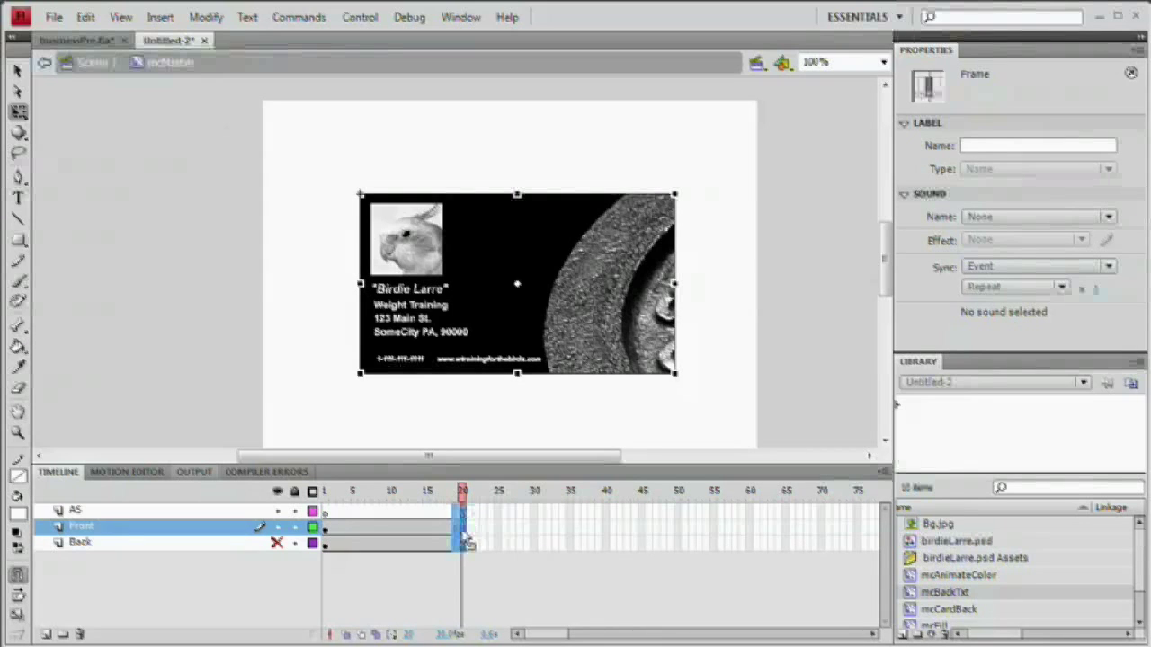
# Rotate the Front card at frame 1 in 3D about its X axis to about -91° so it lies edge-on
pyautogui.click(328, 532)
pyautogui.moveTo(20, 133); pyautogui.dragTo(79, 136)
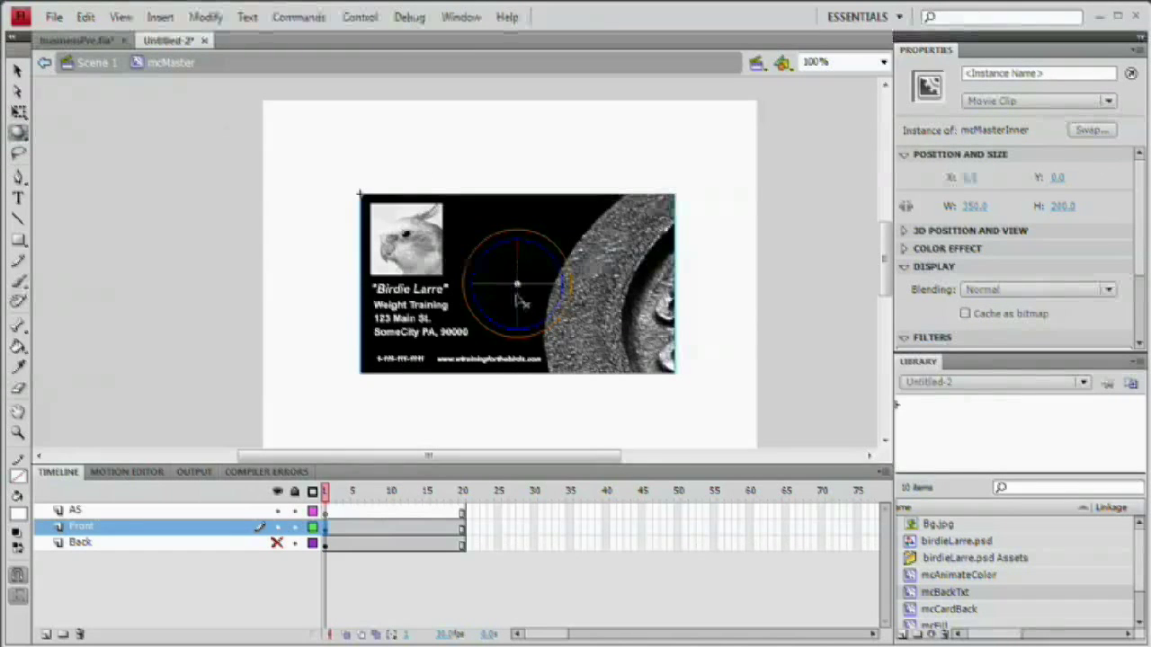
pyautogui.moveTo(522, 259); pyautogui.dragTo(495, 288)
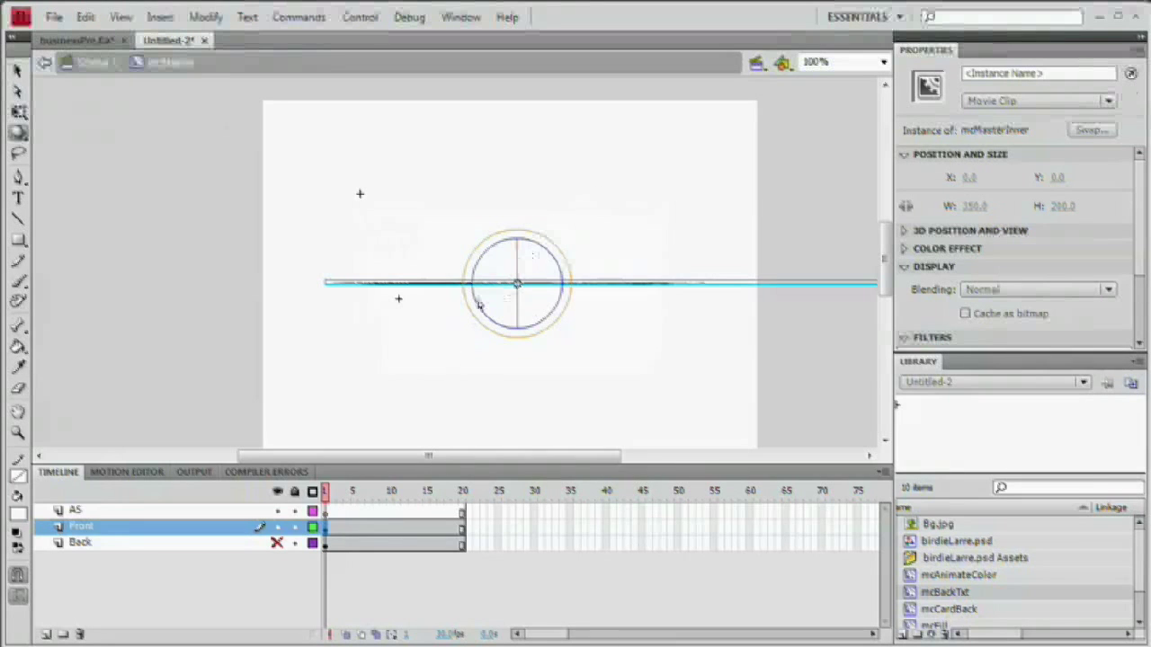
# Create a motion tween on the Front layer and play it through from frame 1 to frame 20
pyautogui.rightClick(368, 529)
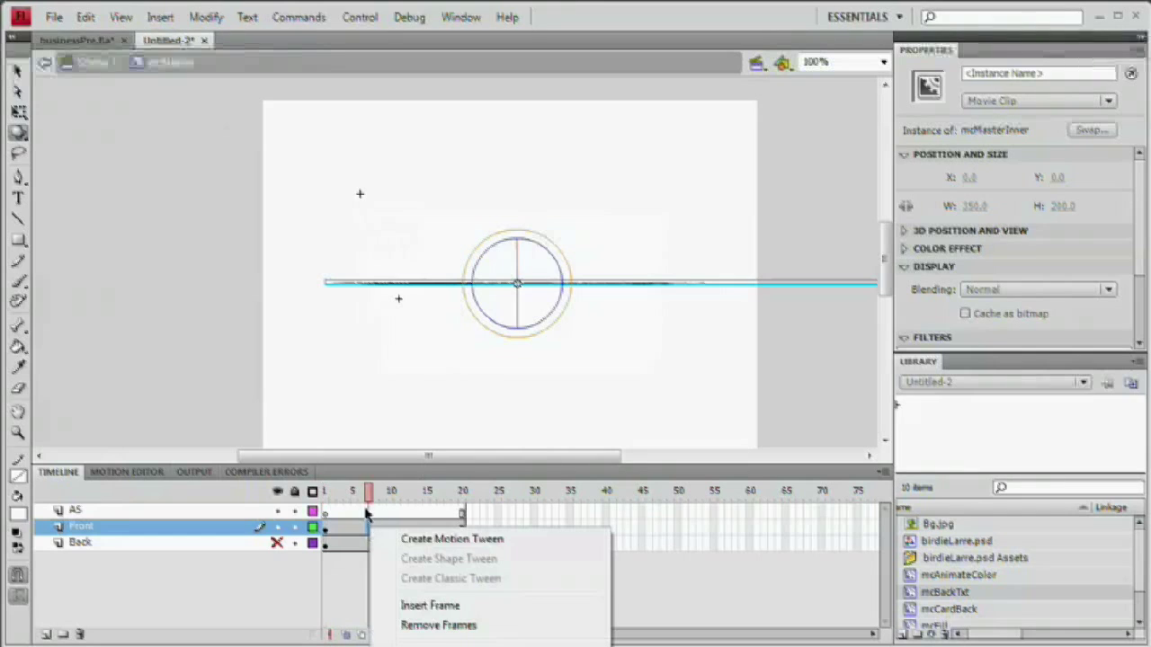
pyautogui.click(432, 539)
pyautogui.click(327, 529)
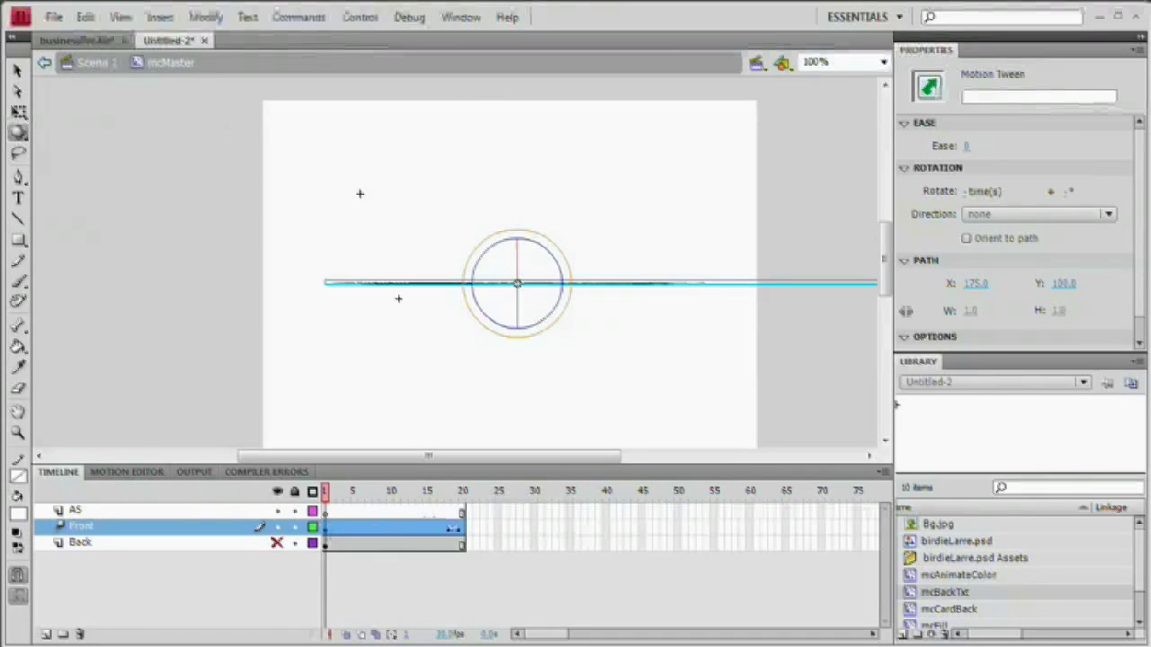
pyautogui.press('Return')
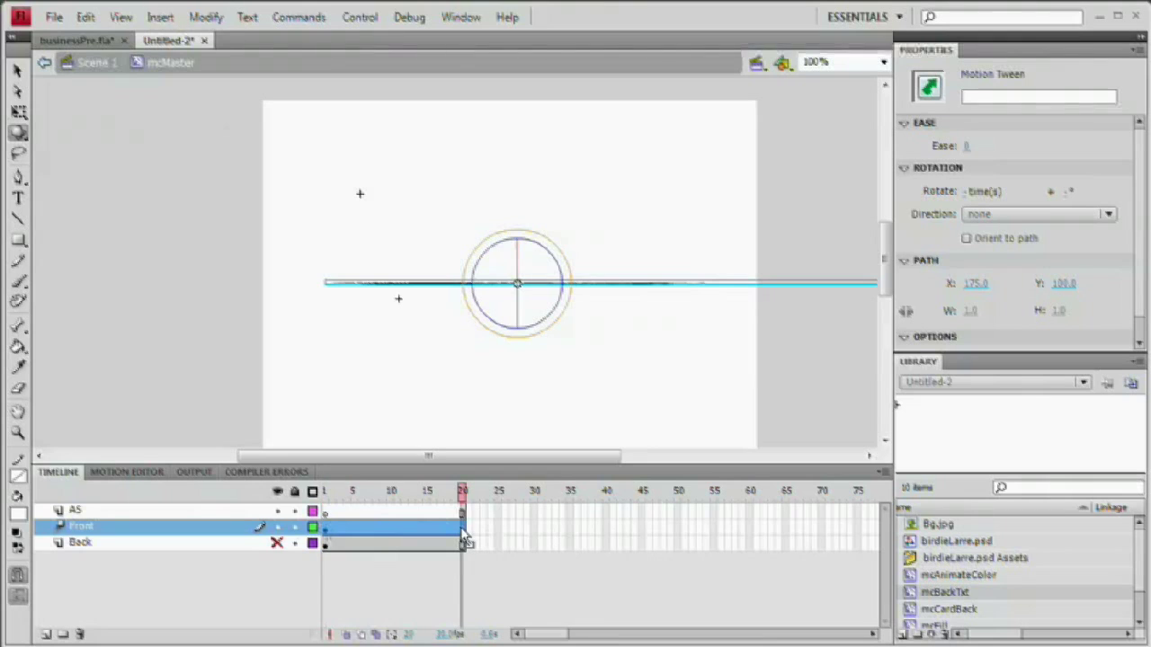
# Add motion property keyframes for X, Y, Z and Rotation X to the Front tween at frame 20, and scrub through the tween
pyautogui.click(127, 472)
pyautogui.moveTo(406, 465); pyautogui.dragTo(420, 336)
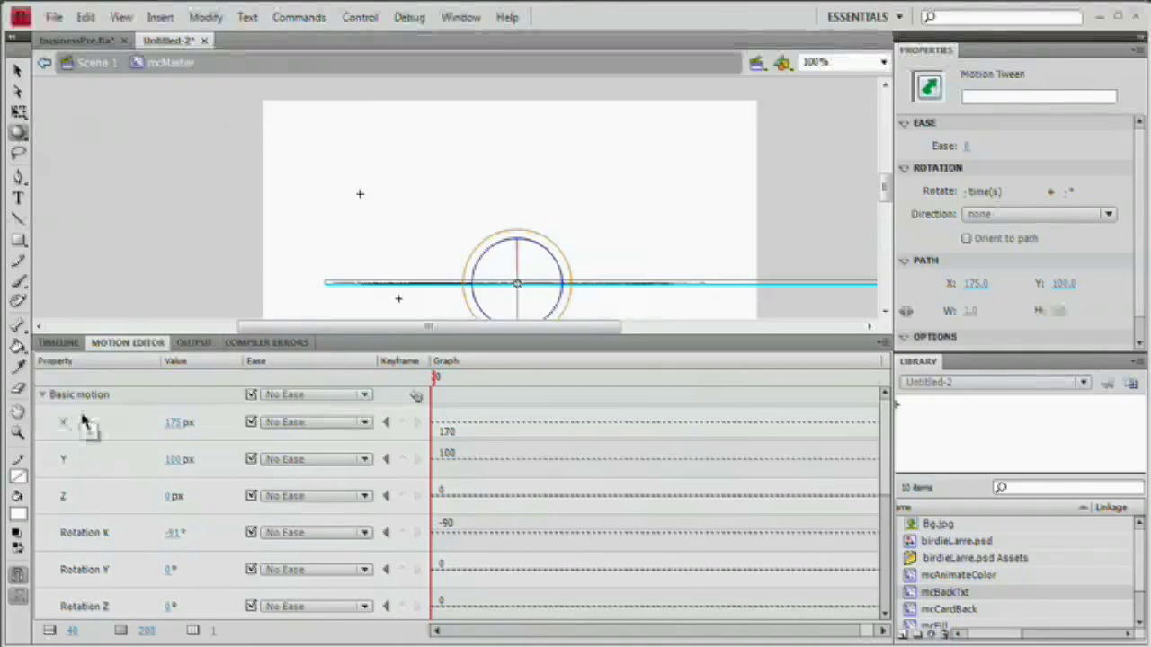
pyautogui.click(402, 428)
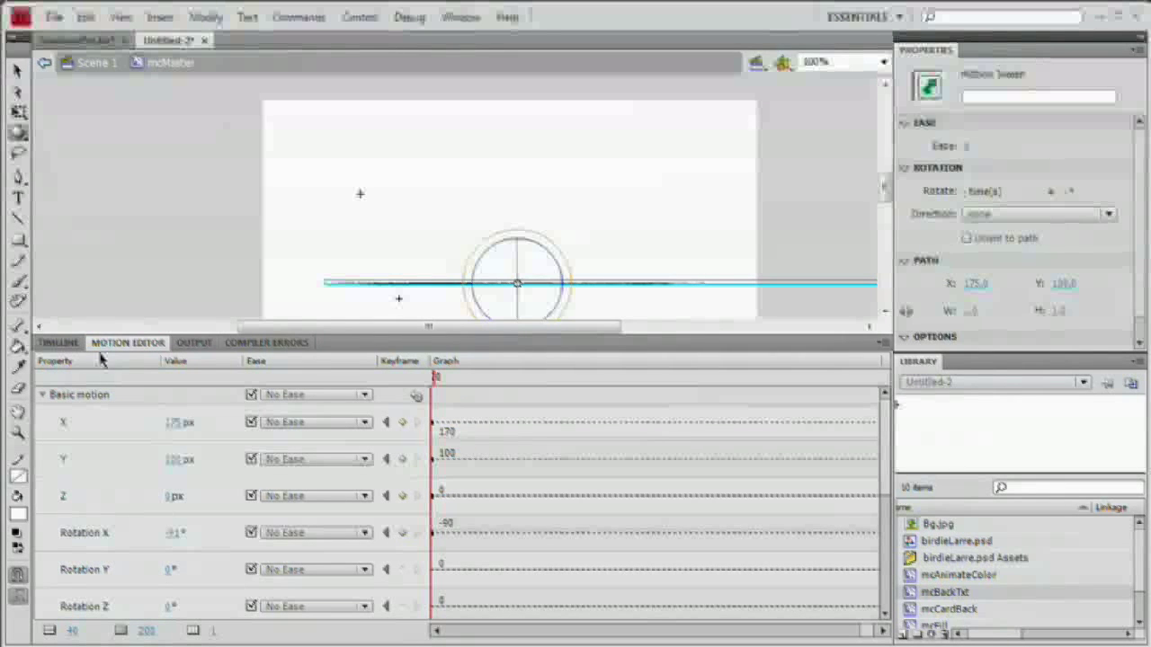
pyautogui.click(61, 343)
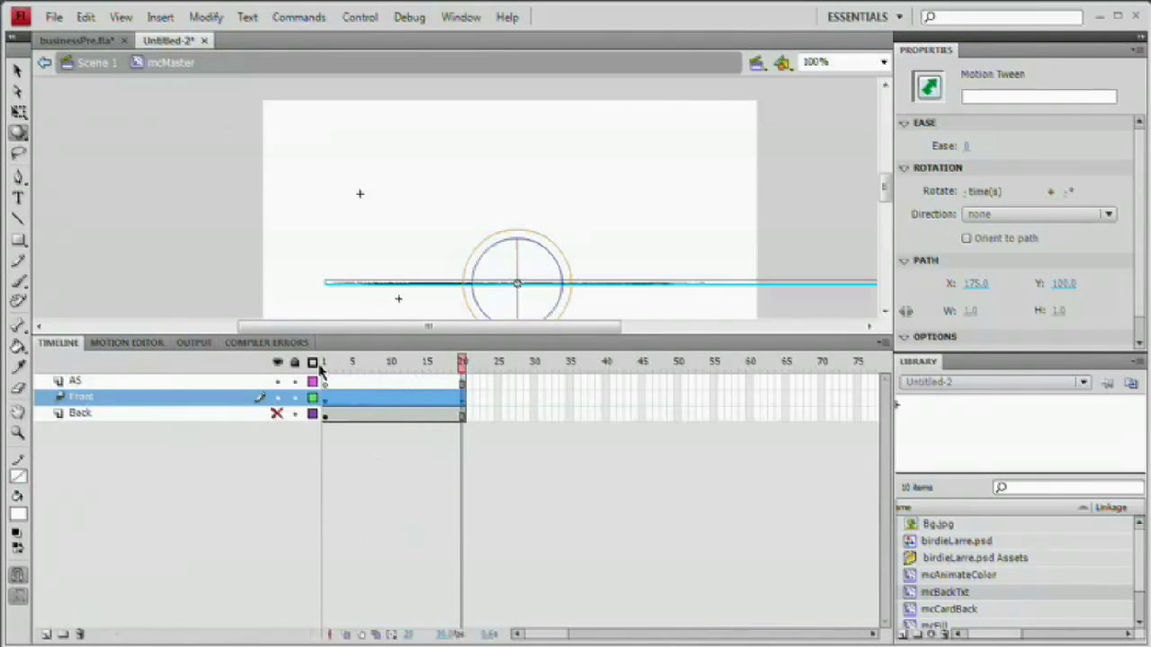
pyautogui.moveTo(327, 363); pyautogui.dragTo(454, 371)
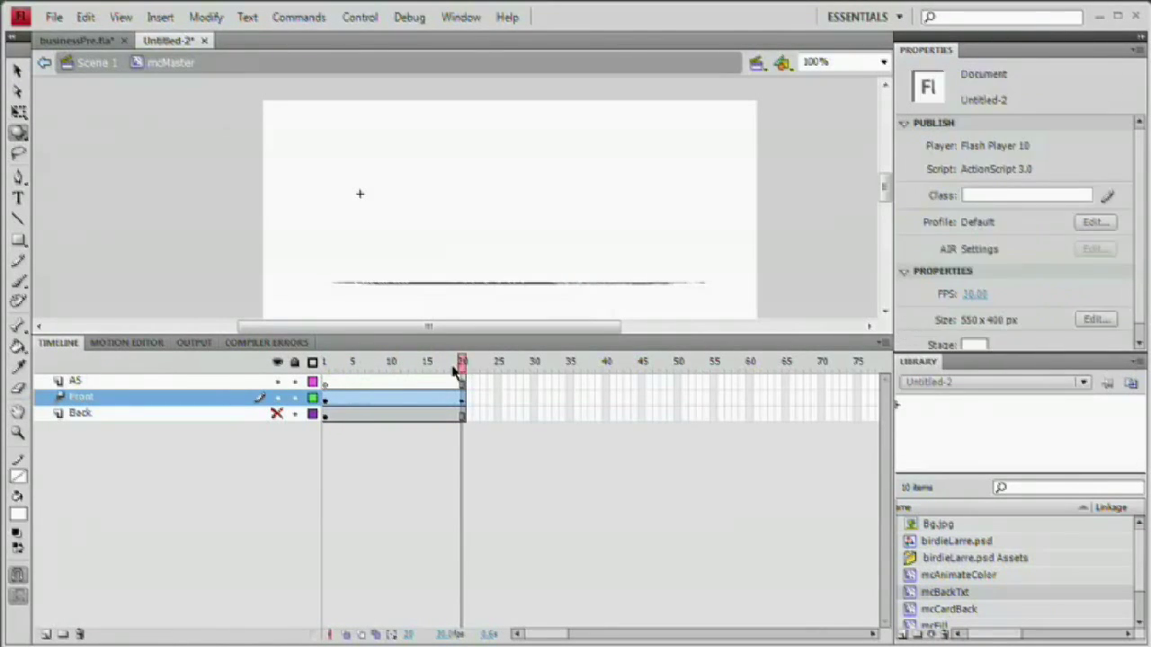
# Rotate the Front card in 3D at frame 20 until it faces the viewer flat, and play back the flip animation
pyautogui.click(329, 405)
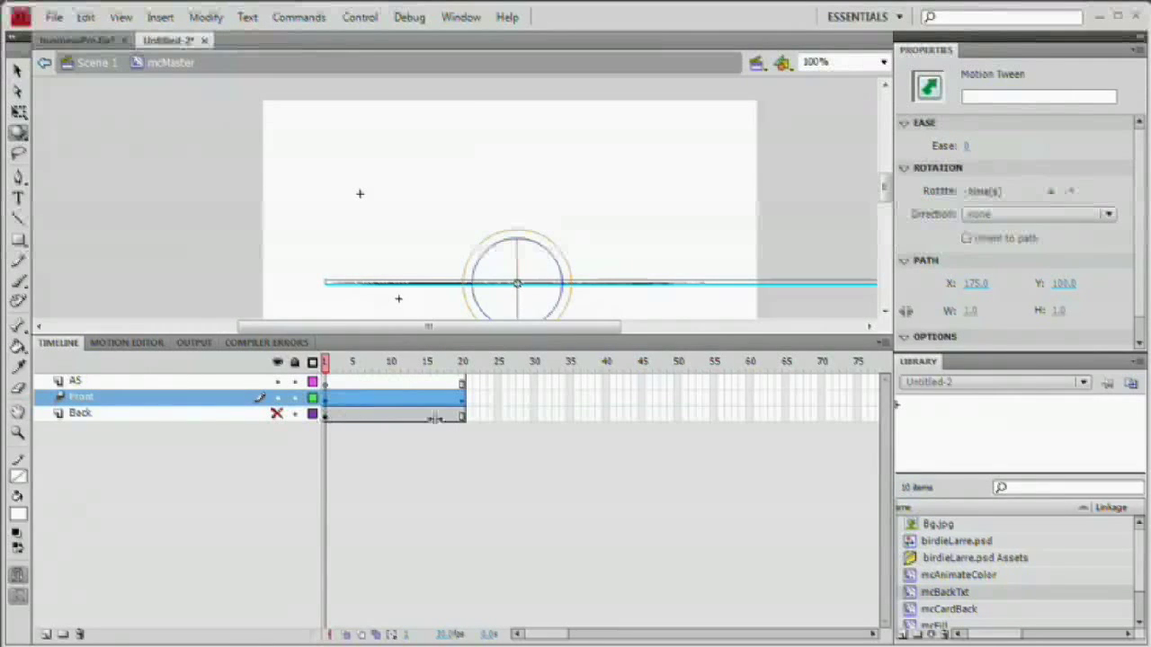
pyautogui.click(459, 404)
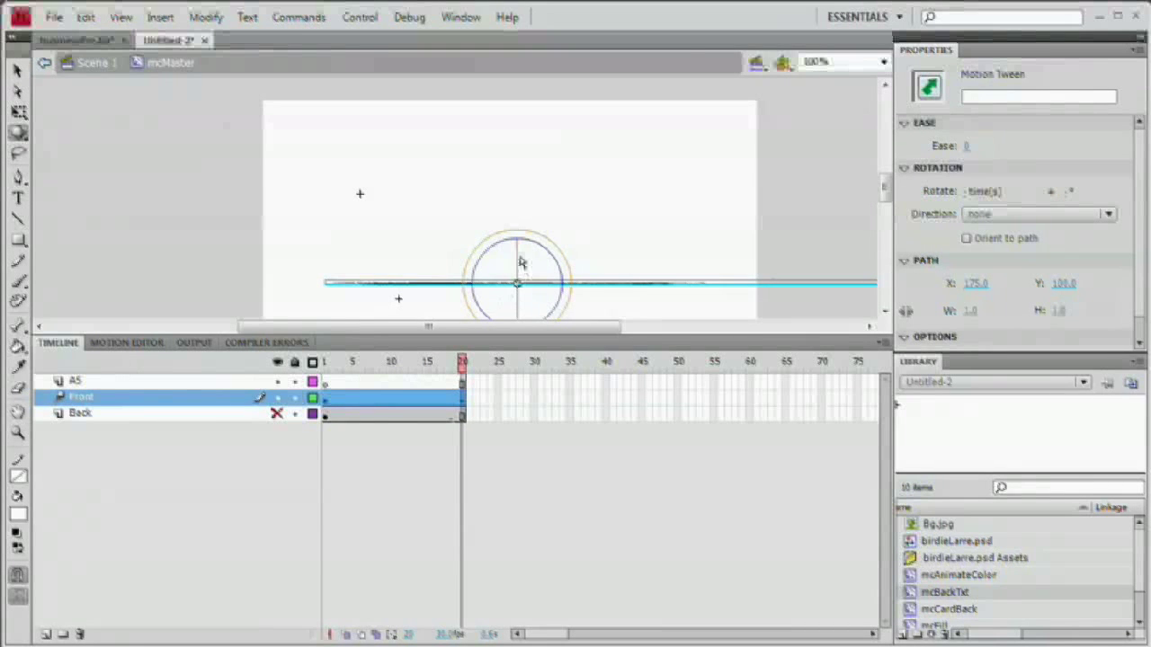
pyautogui.moveTo(517, 261); pyautogui.dragTo(559, 286)
pyautogui.moveTo(516, 335); pyautogui.dragTo(516, 433)
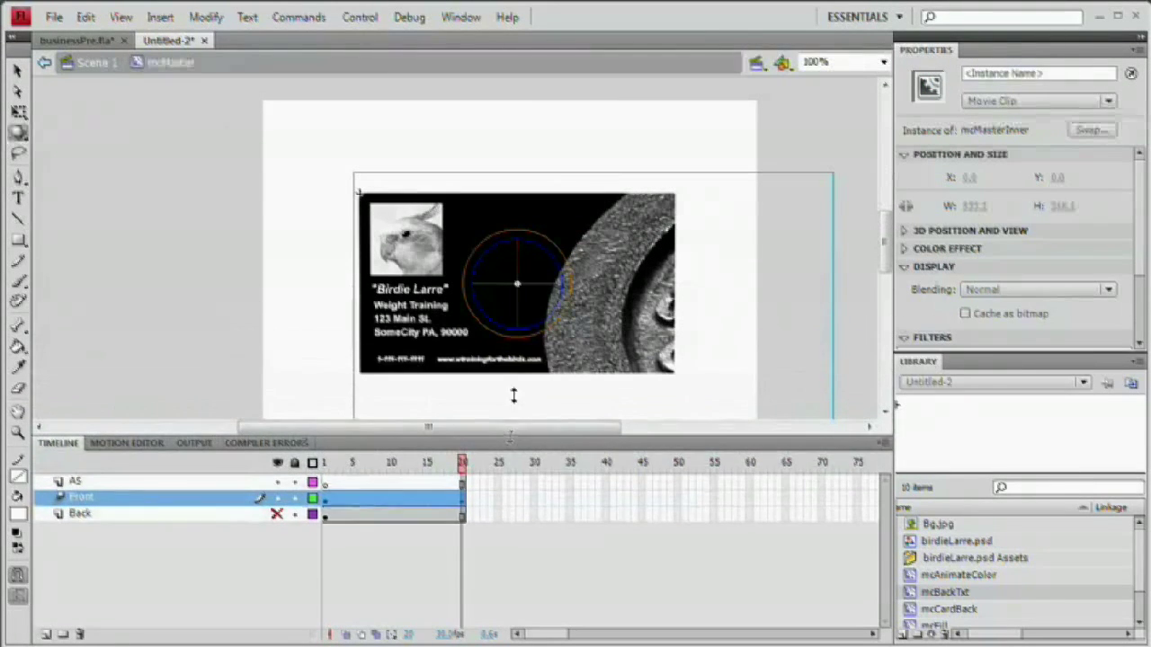
pyautogui.click(331, 466)
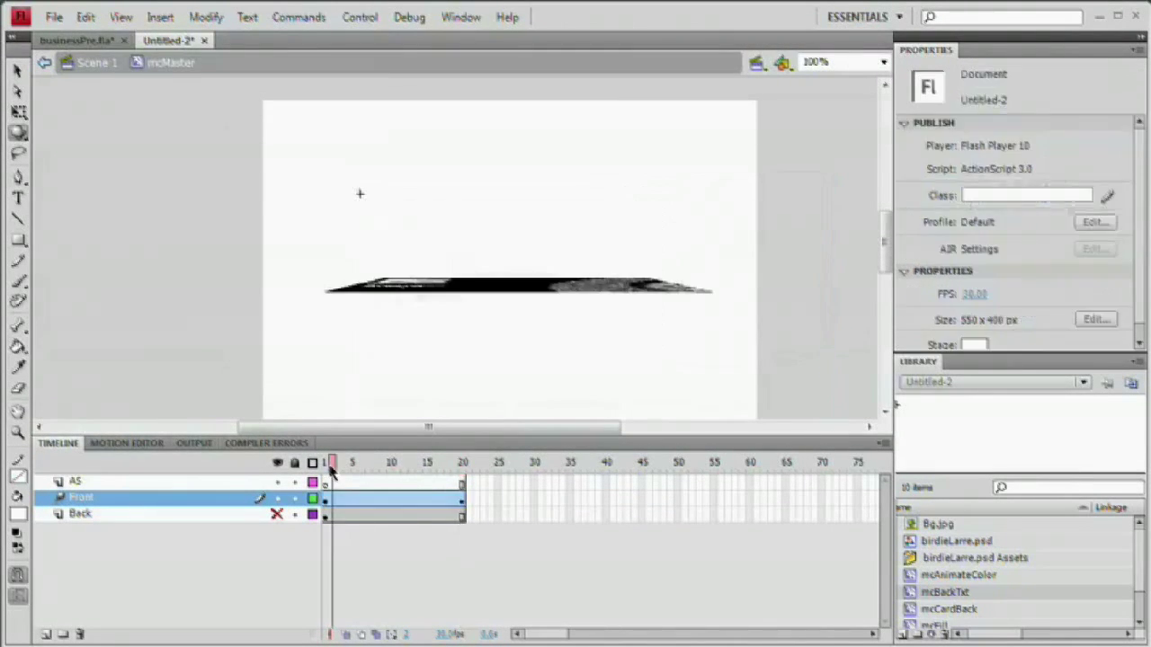
pyautogui.press('Return')
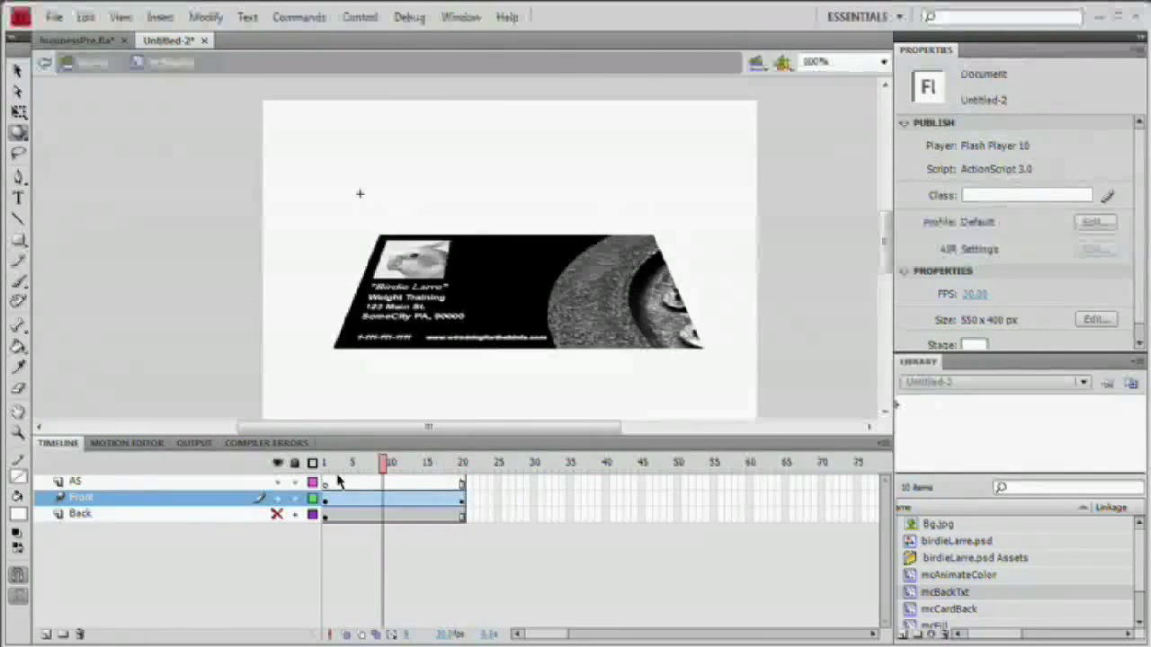
# Insert a blank keyframe at frame 20 of the AS layer, give it the action stop(); and test the movie
pyautogui.hotkey('ctrl', 'Return')
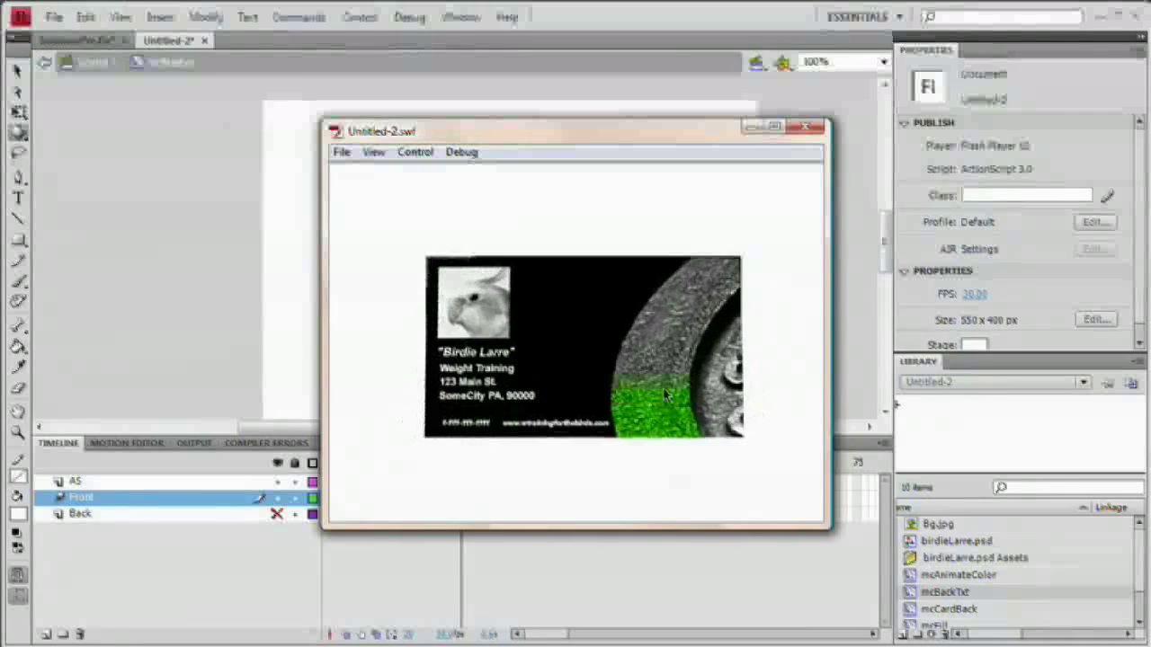
pyautogui.click(806, 126)
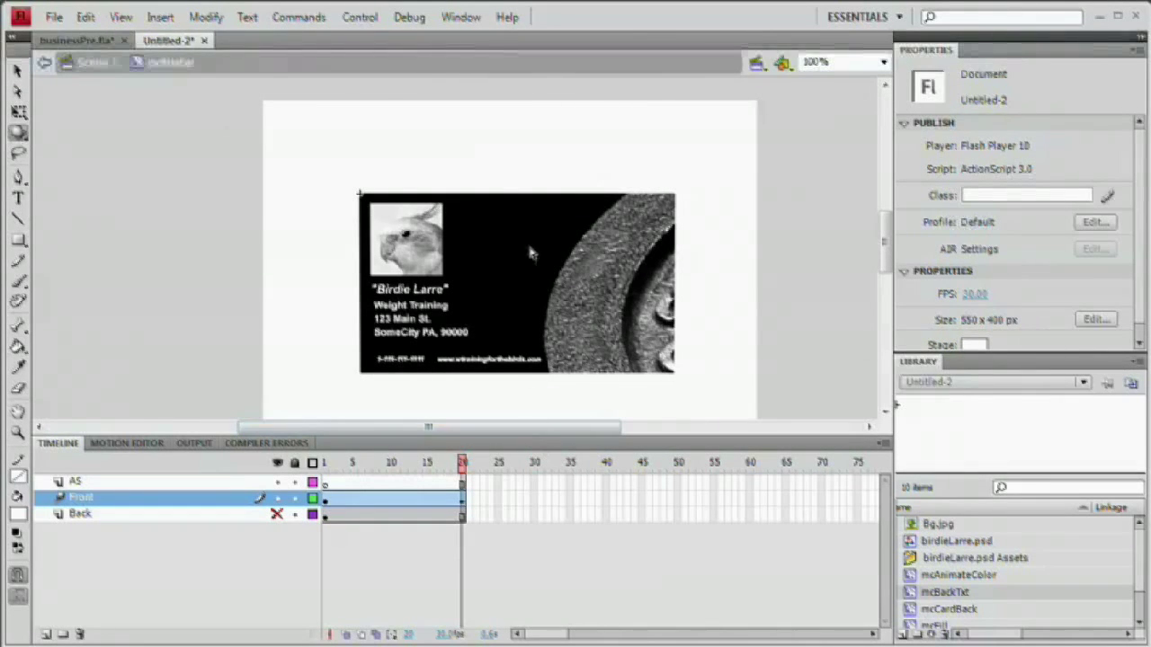
pyautogui.click(461, 485)
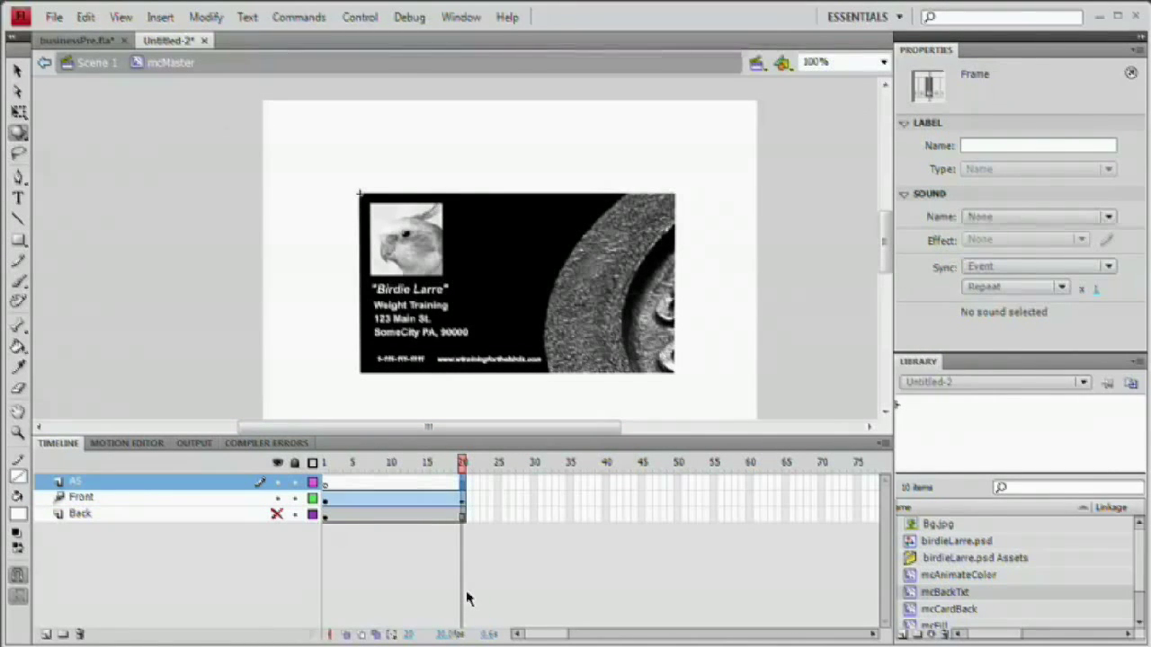
pyautogui.press('F7')
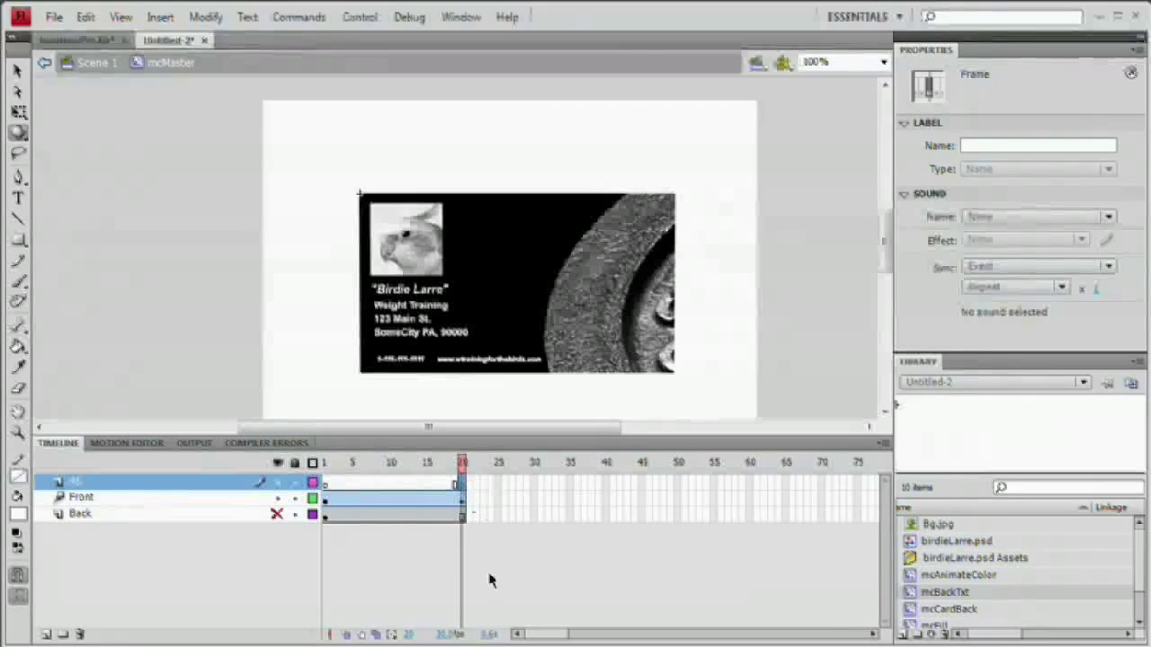
pyautogui.press('F9')
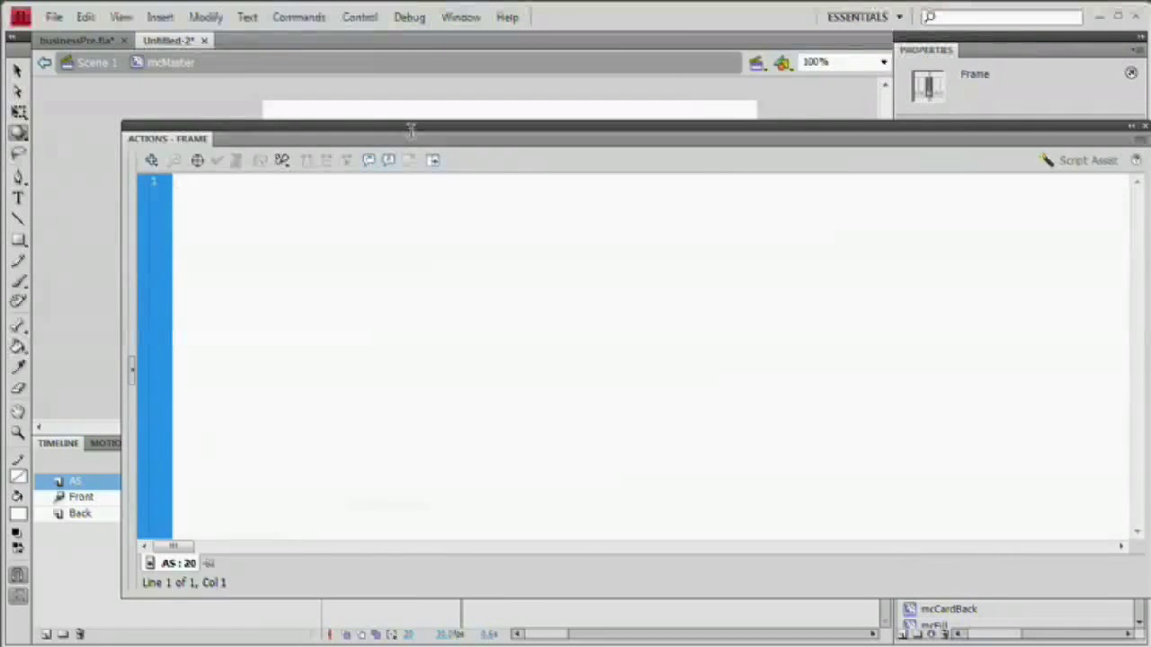
pyautogui.moveTo(422, 140); pyautogui.dragTo(398, 128)
pyautogui.write('stop()')
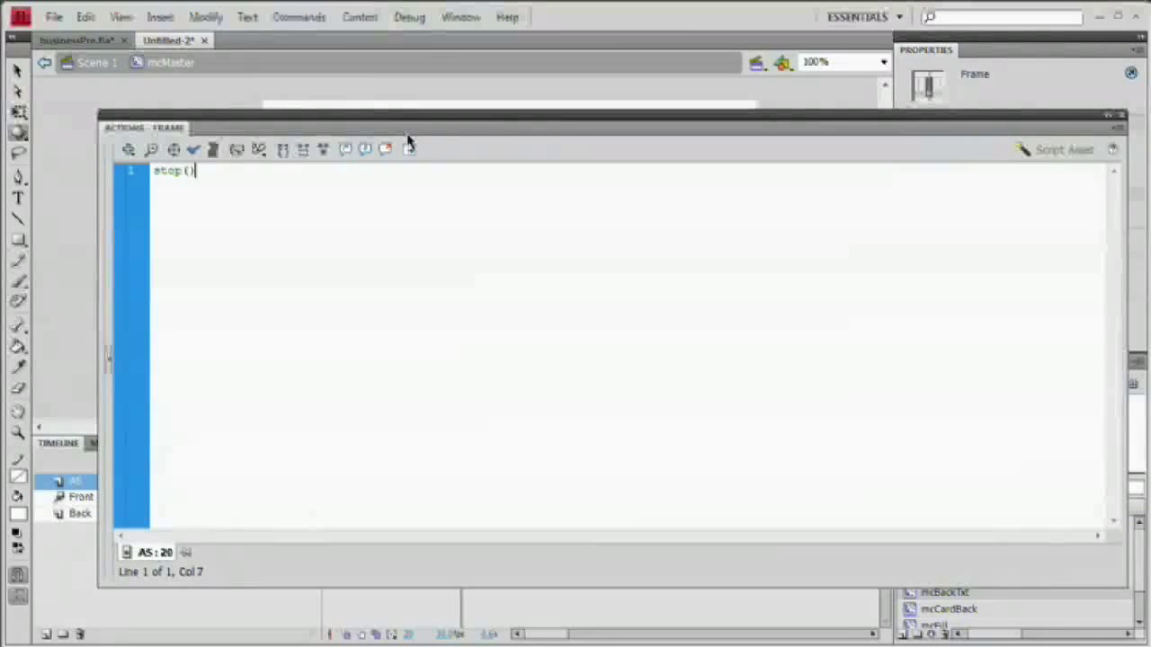
pyautogui.write(';')
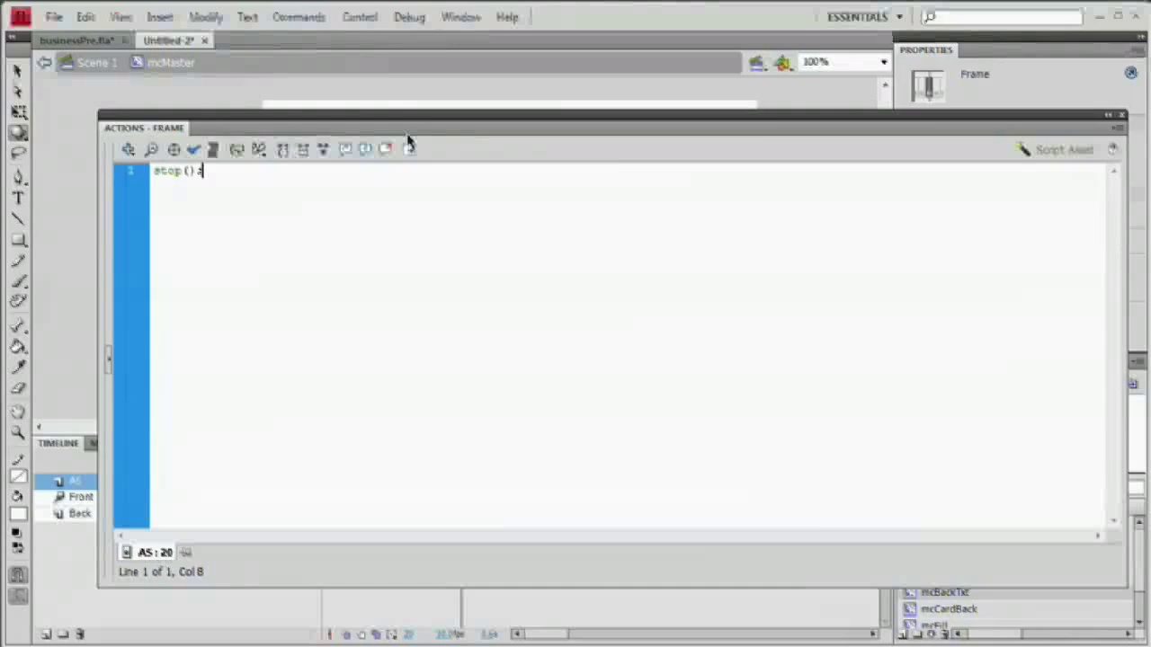
pyautogui.press('F9')
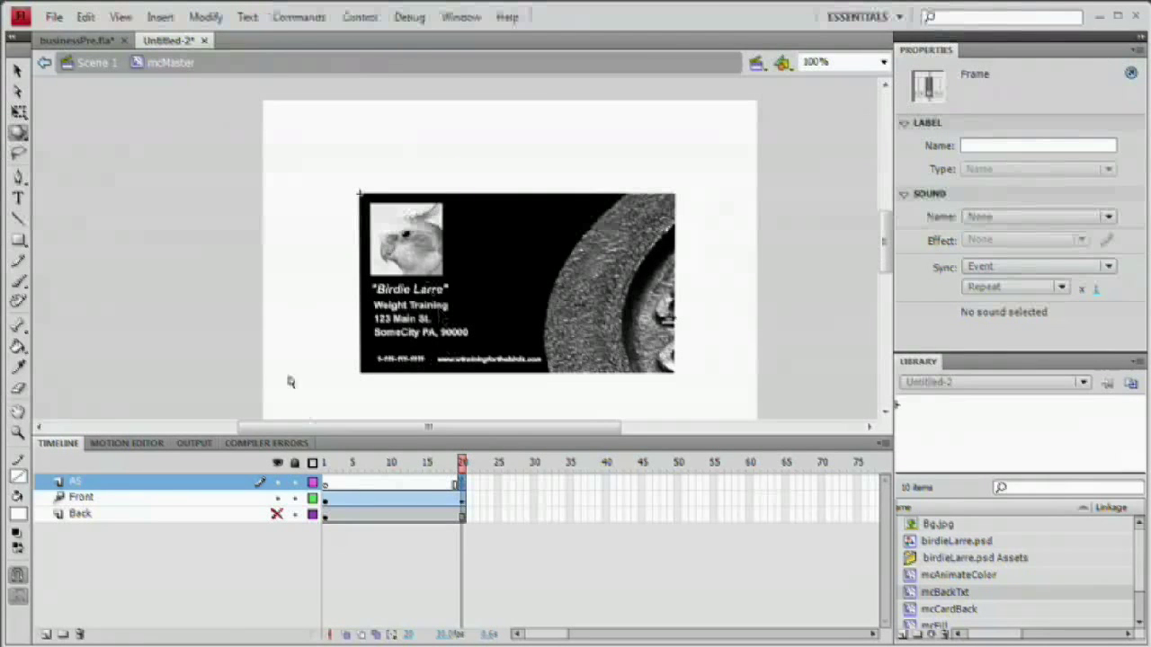
pyautogui.hotkey('ctrl', 'Return')
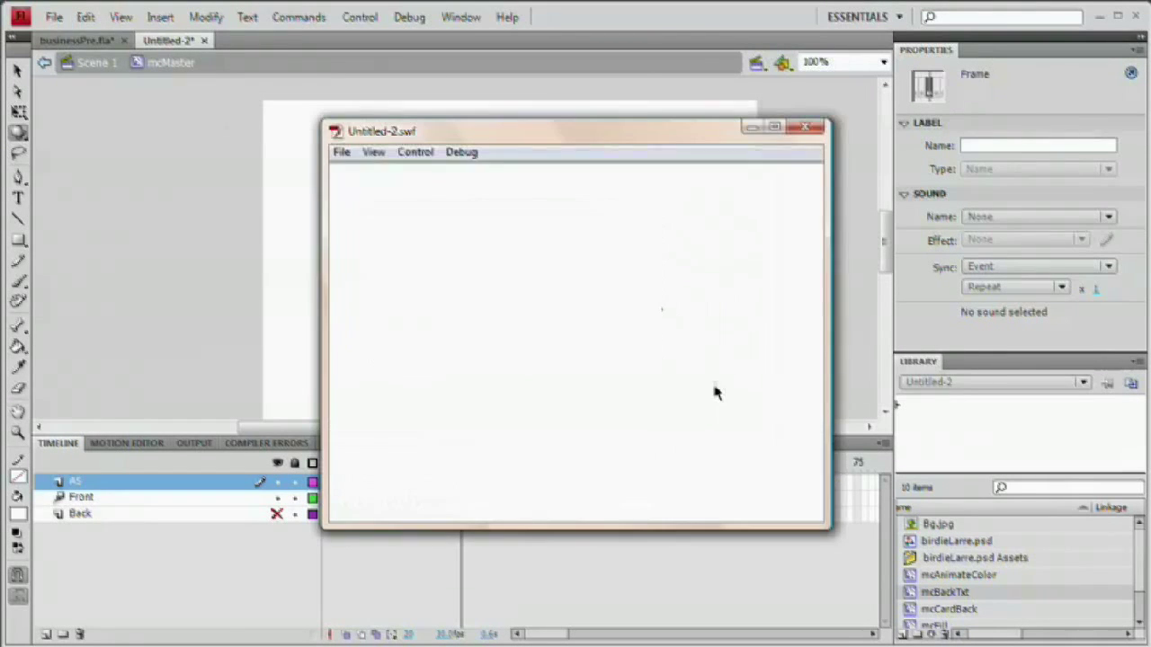
pyautogui.click(806, 131)
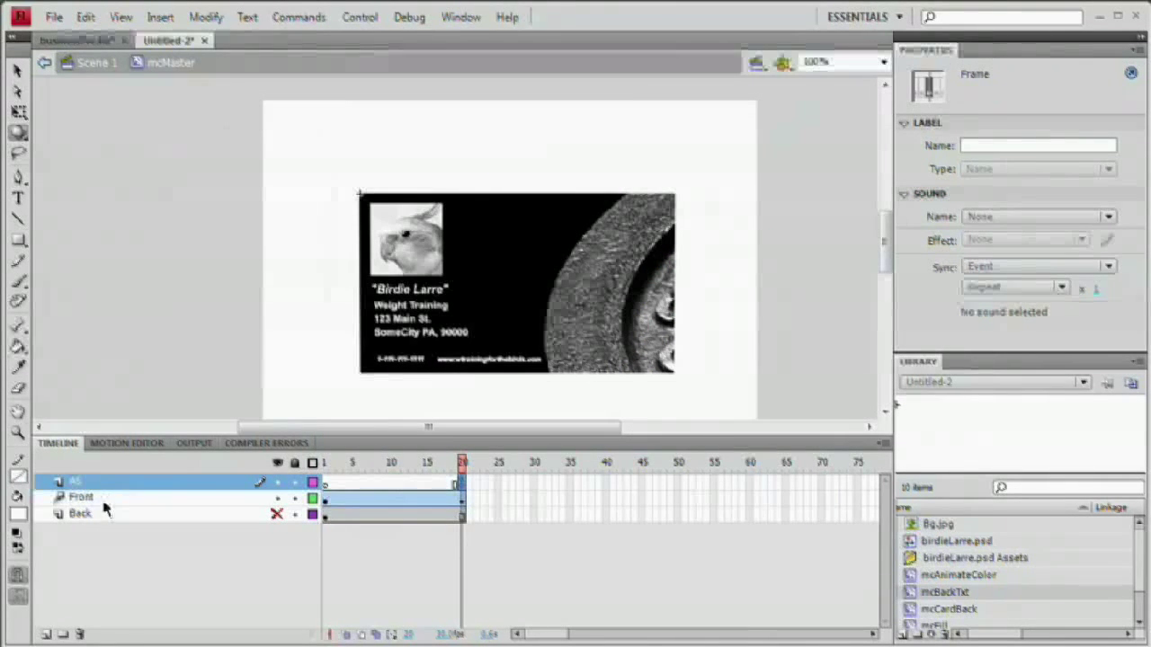
# Duplicate the Front layer's flip tween into frames 21 to 40 and scrub through both tweens
pyautogui.click(384, 500)
pyautogui.click(461, 500)
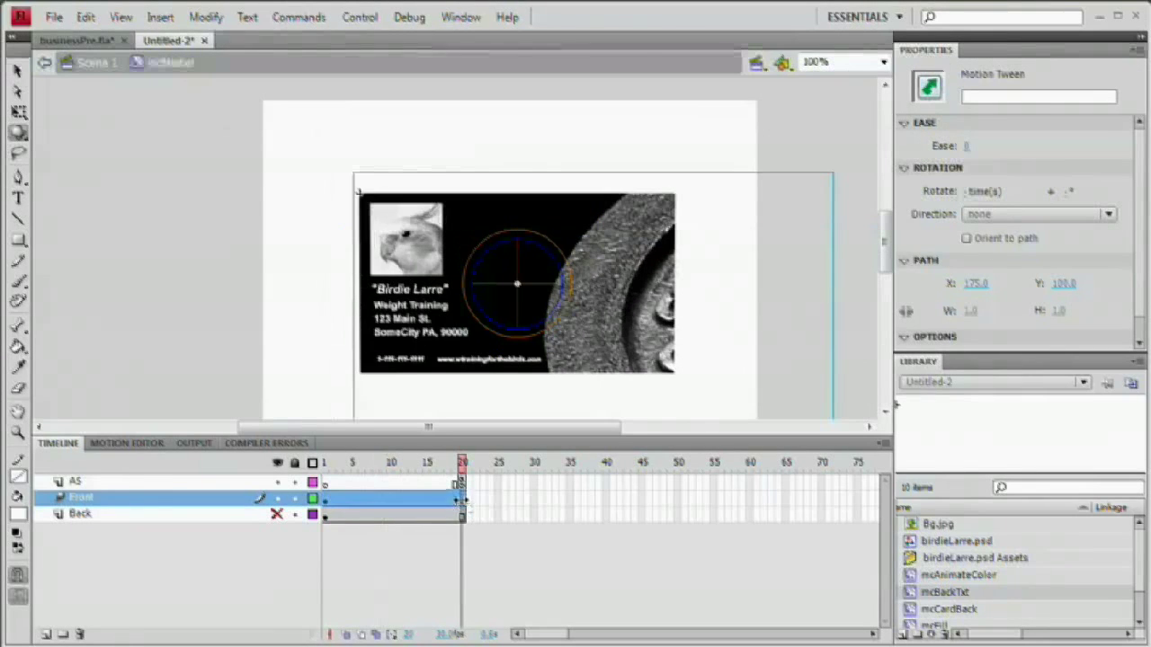
pyautogui.moveTo(415, 501); pyautogui.dragTo(498, 511)
pyautogui.click(499, 505)
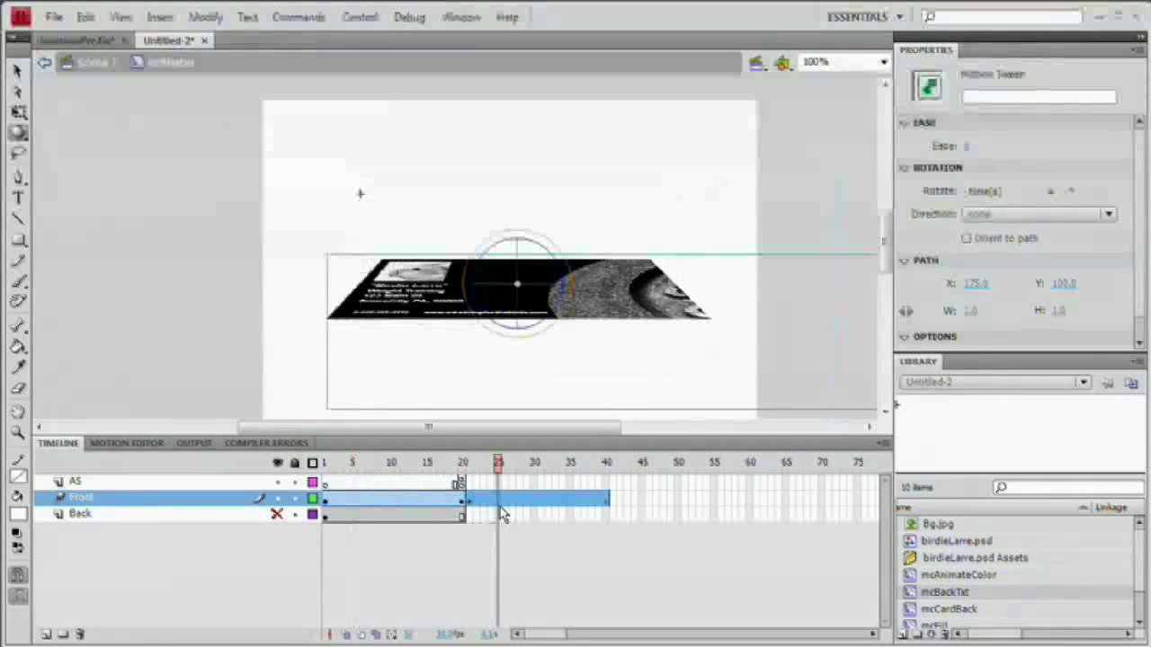
pyautogui.click(460, 465)
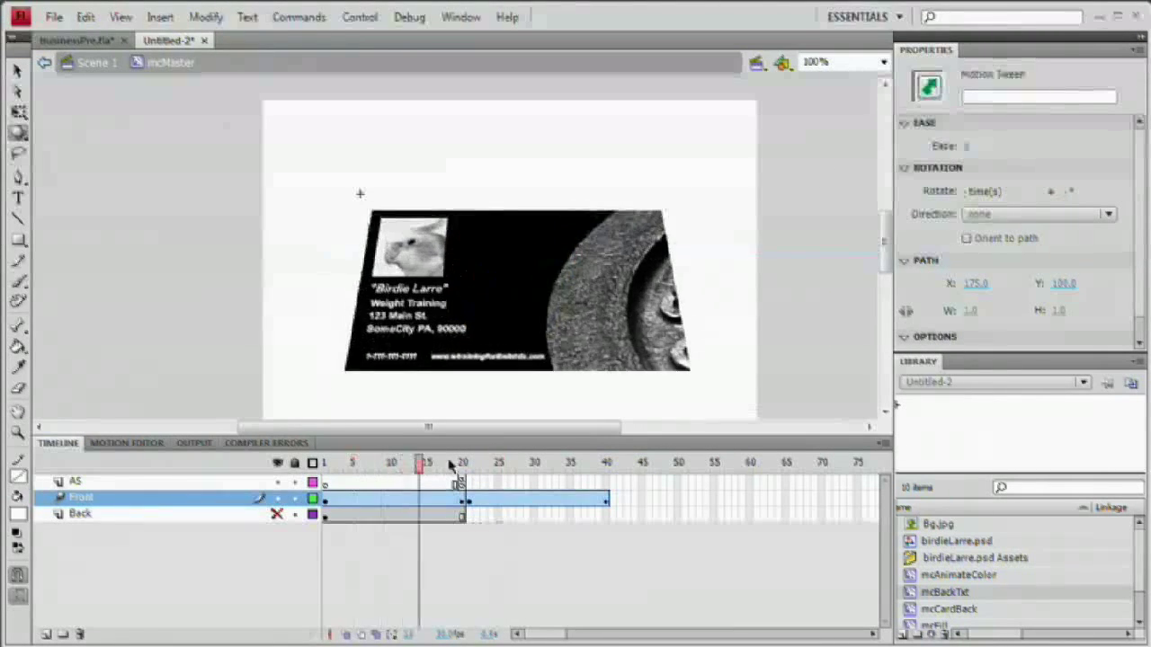
pyautogui.moveTo(463, 465); pyautogui.dragTo(609, 476)
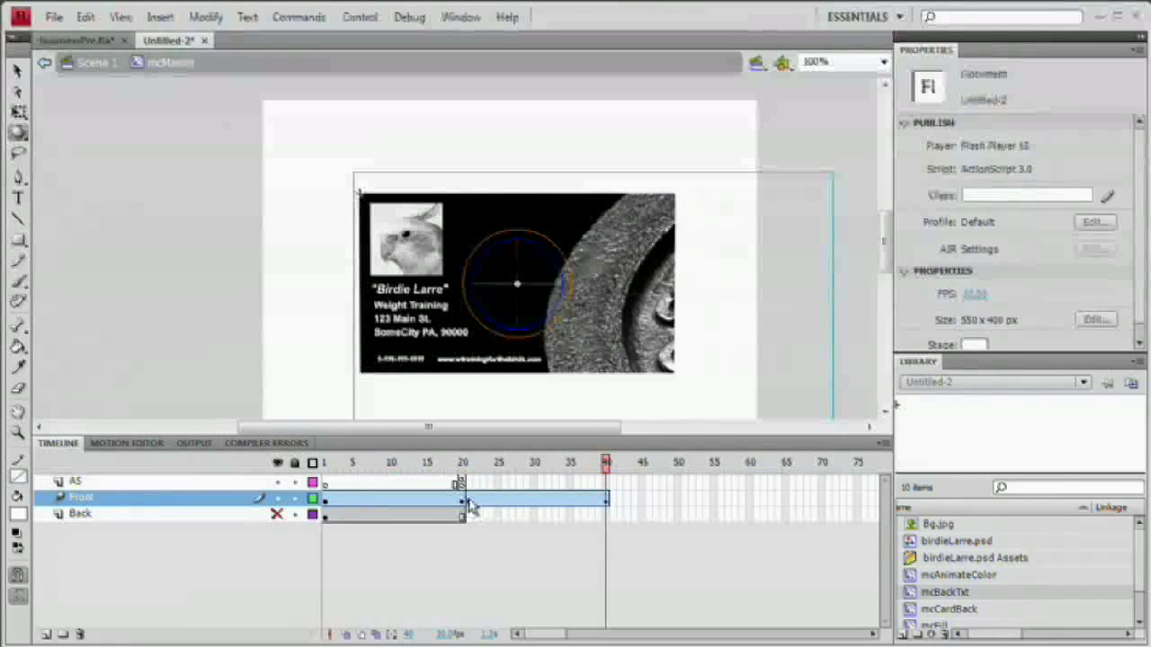
# Reverse the second Front tween by rotating the card in 3D to face flat at frame 21 and lie edge-on at frame 40
pyautogui.click(467, 499)
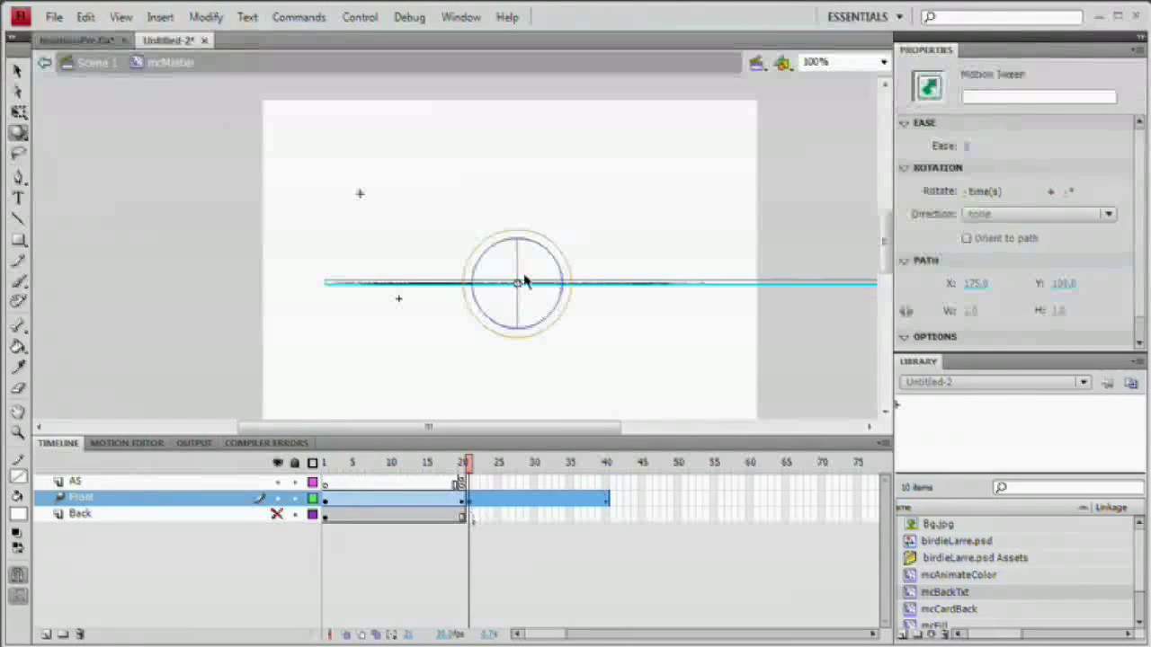
pyautogui.moveTo(518, 263); pyautogui.dragTo(557, 284)
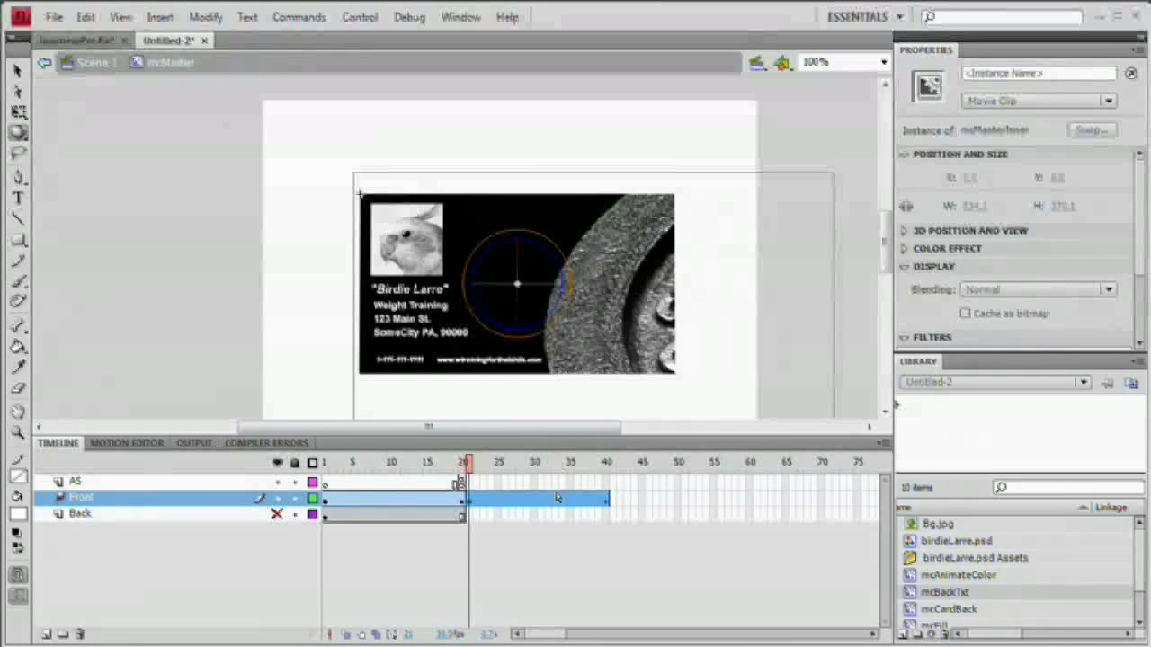
pyautogui.click(607, 501)
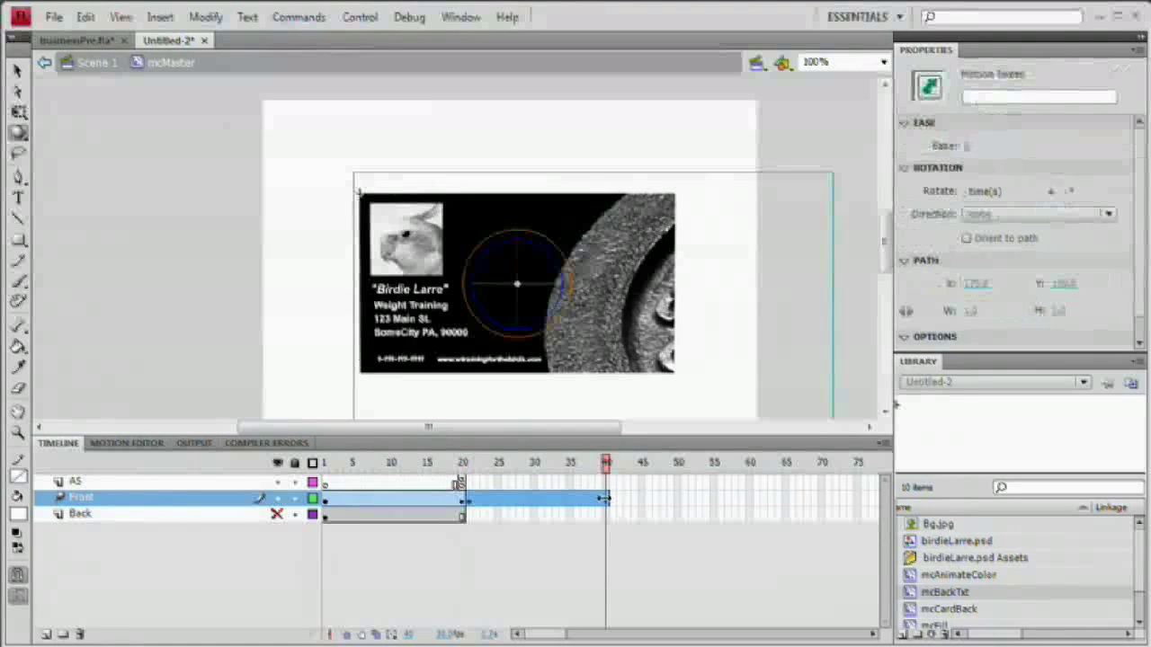
pyautogui.moveTo(522, 258); pyautogui.dragTo(535, 287)
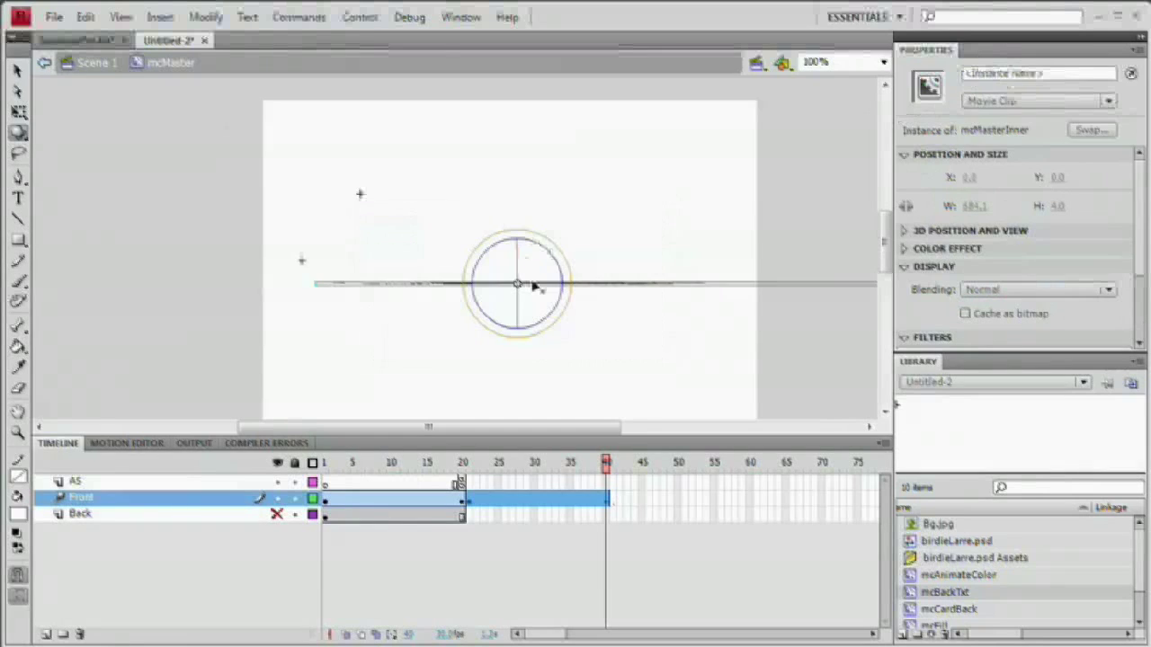
pyautogui.moveTo(474, 463); pyautogui.dragTo(606, 463)
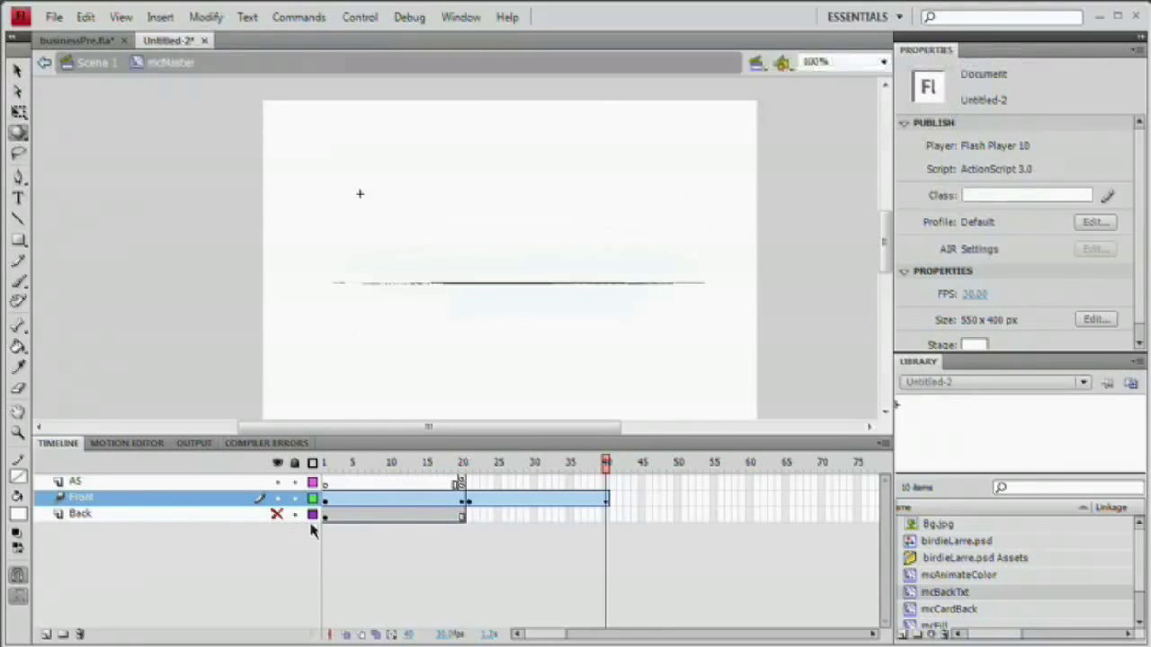
# Move the Back layer's frames so the card back starts at frame 40, and make the layer visible
pyautogui.moveTo(328, 522); pyautogui.dragTo(441, 526)
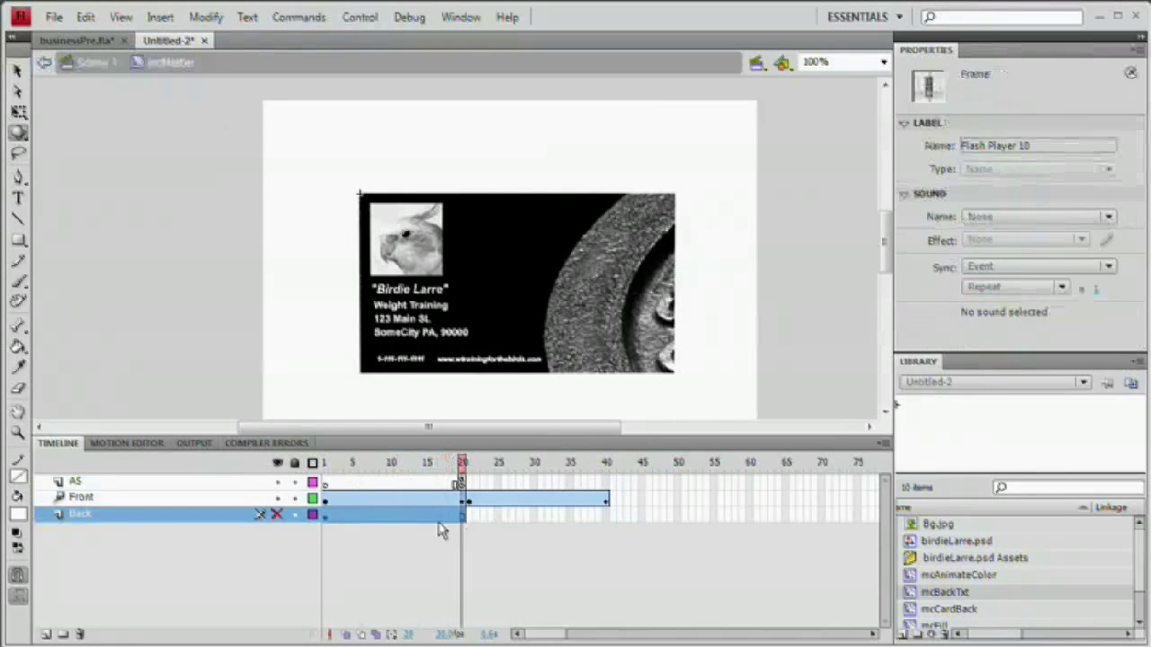
pyautogui.moveTo(349, 524); pyautogui.dragTo(633, 521)
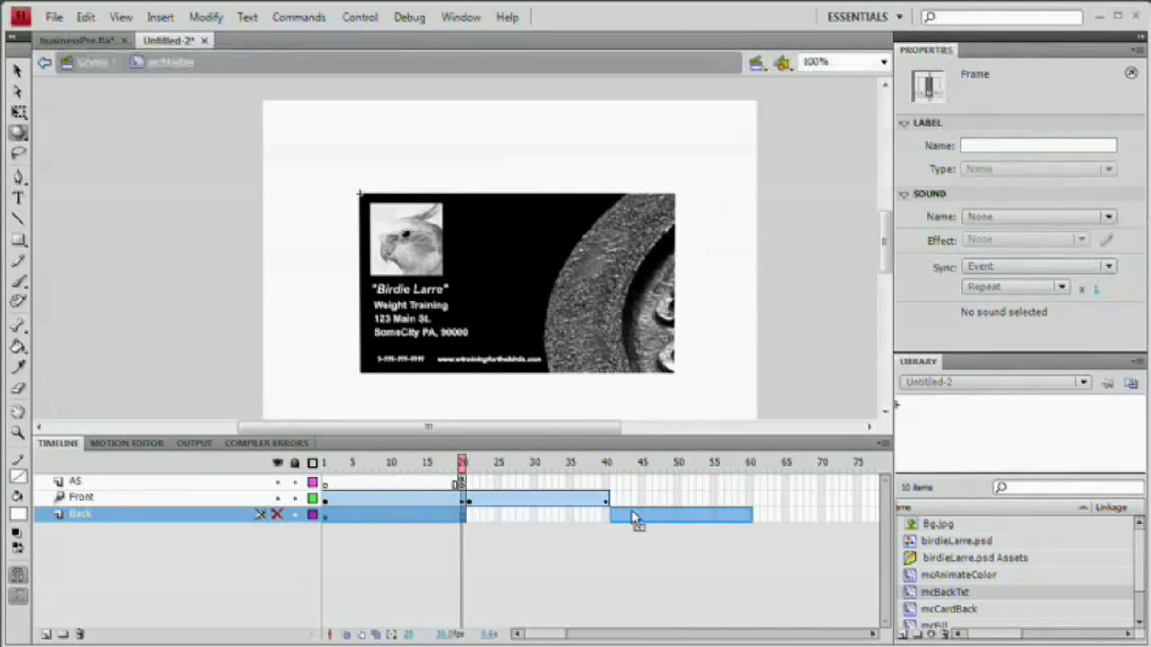
pyautogui.moveTo(627, 463); pyautogui.dragTo(610, 463)
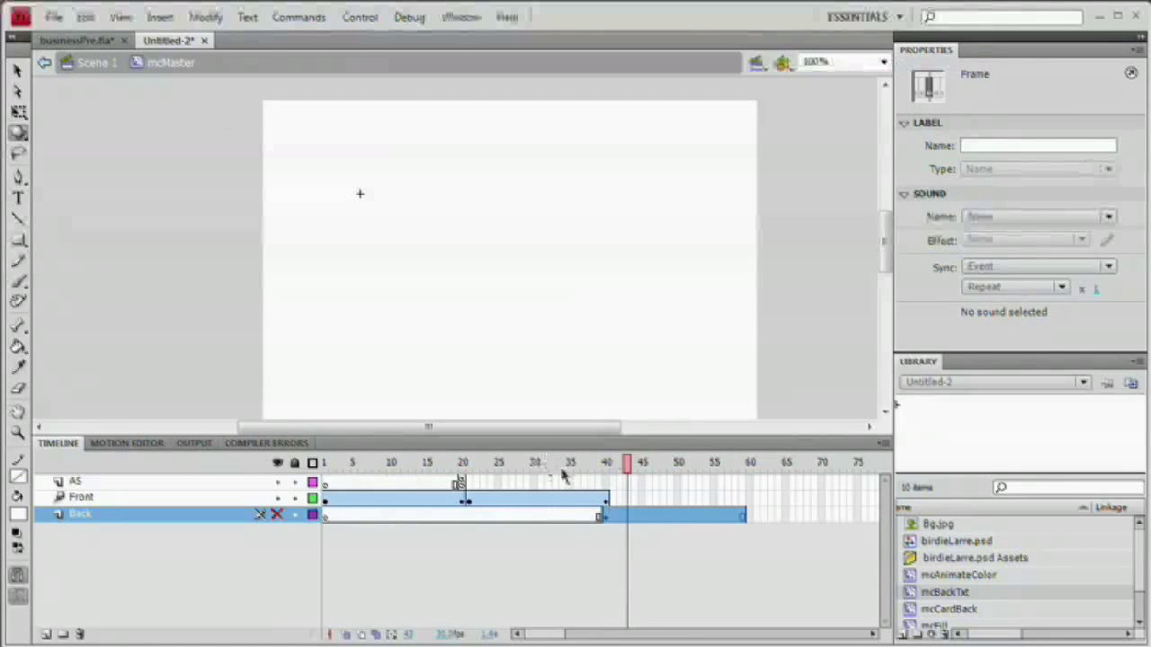
pyautogui.click(605, 471)
pyautogui.click(604, 526)
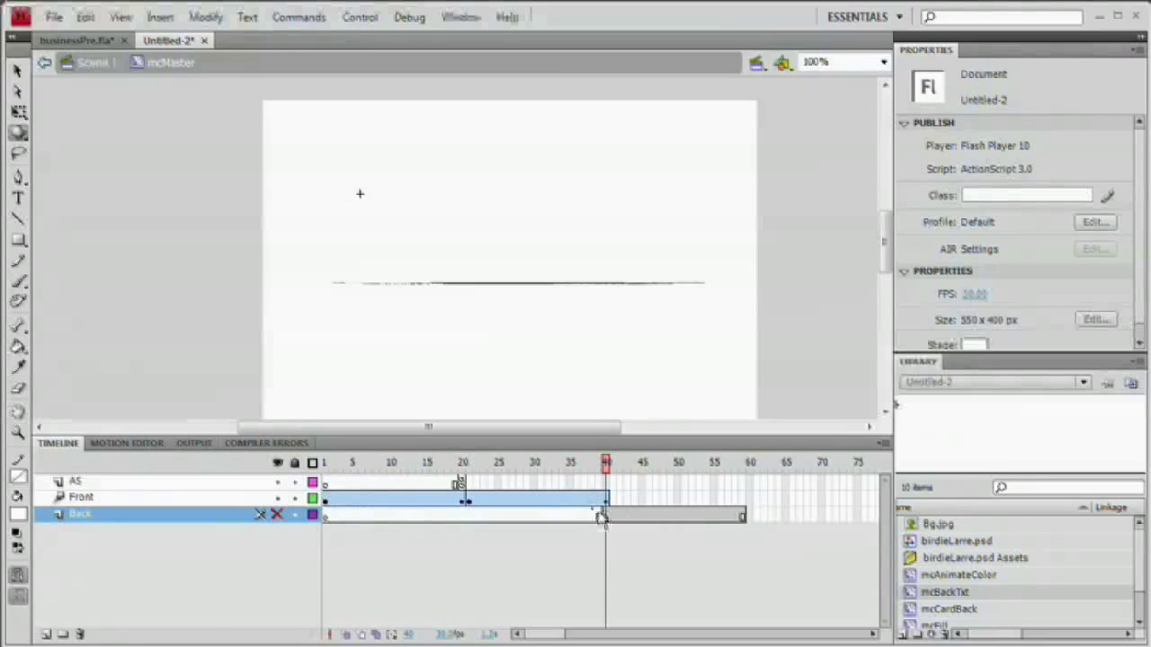
pyautogui.click(608, 522)
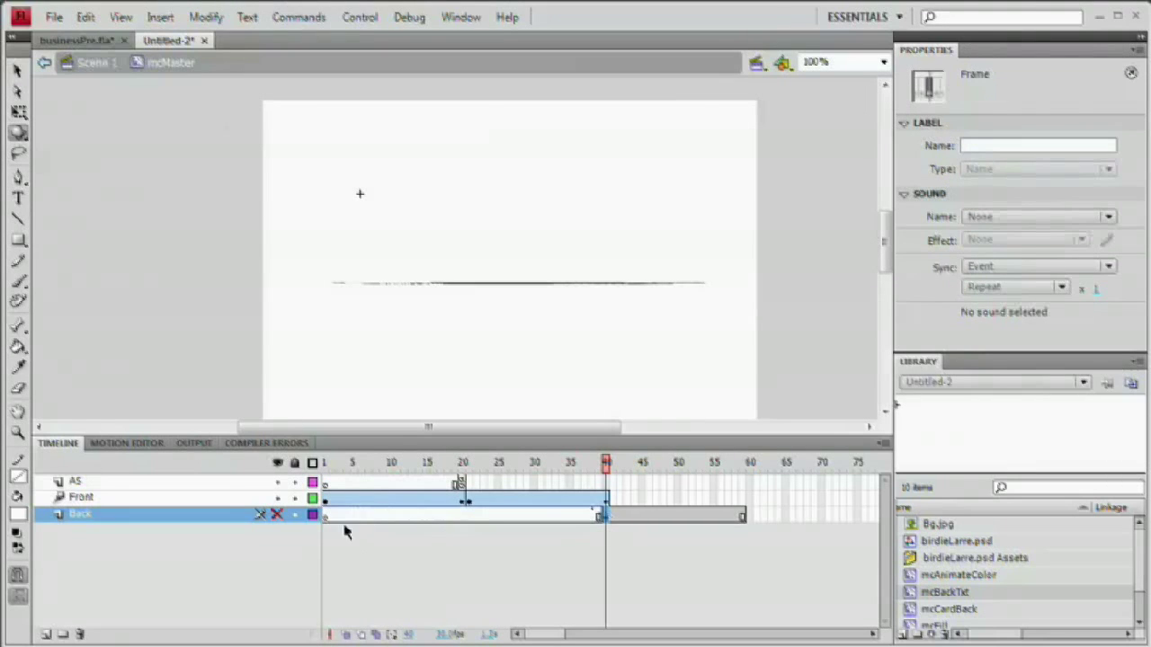
pyautogui.hotkey('ctrl', 'shift', 'v')
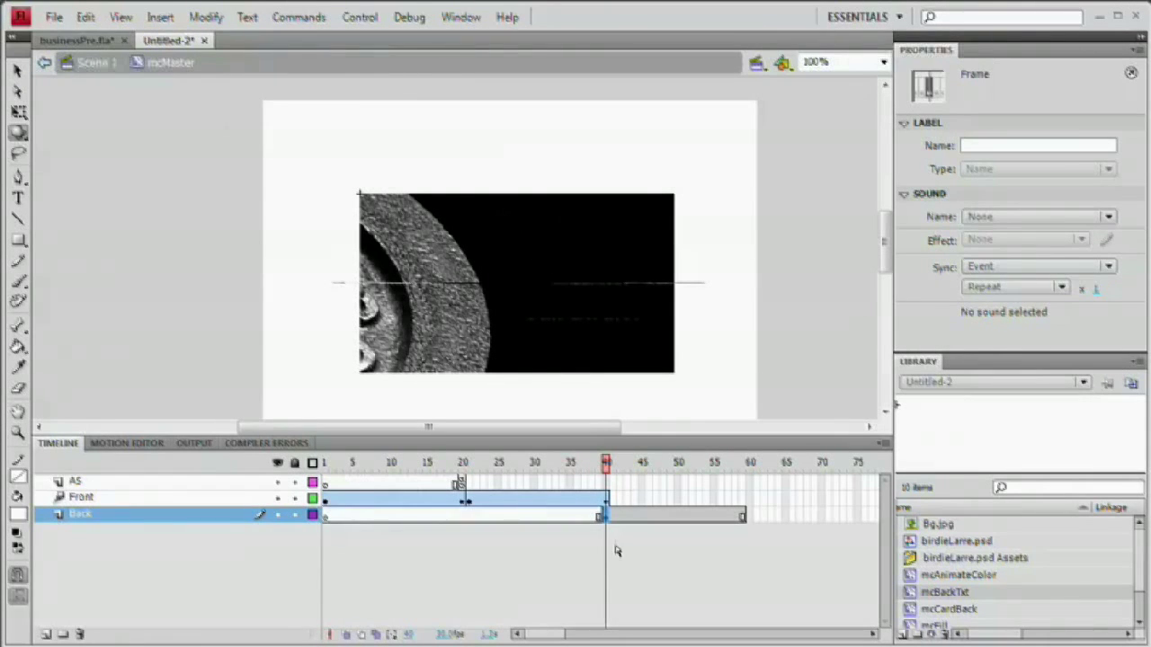
# Create a motion tween on the Back layer's span and add motion property keyframes at its last frame, 59
pyautogui.rightClick(636, 520)
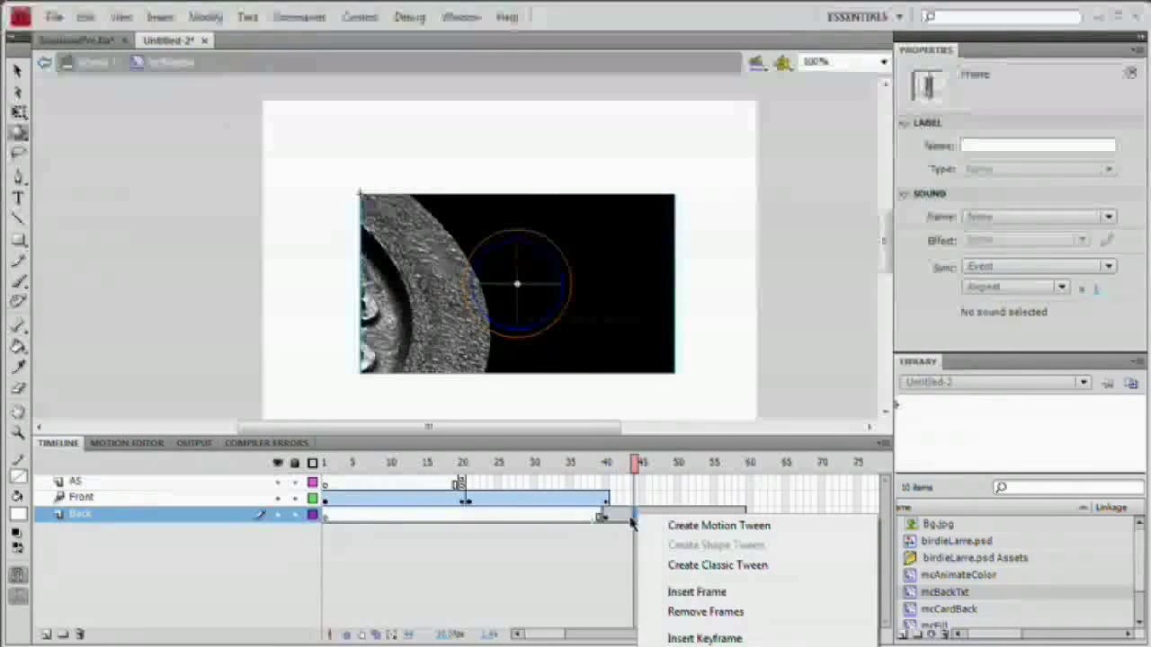
pyautogui.click(704, 533)
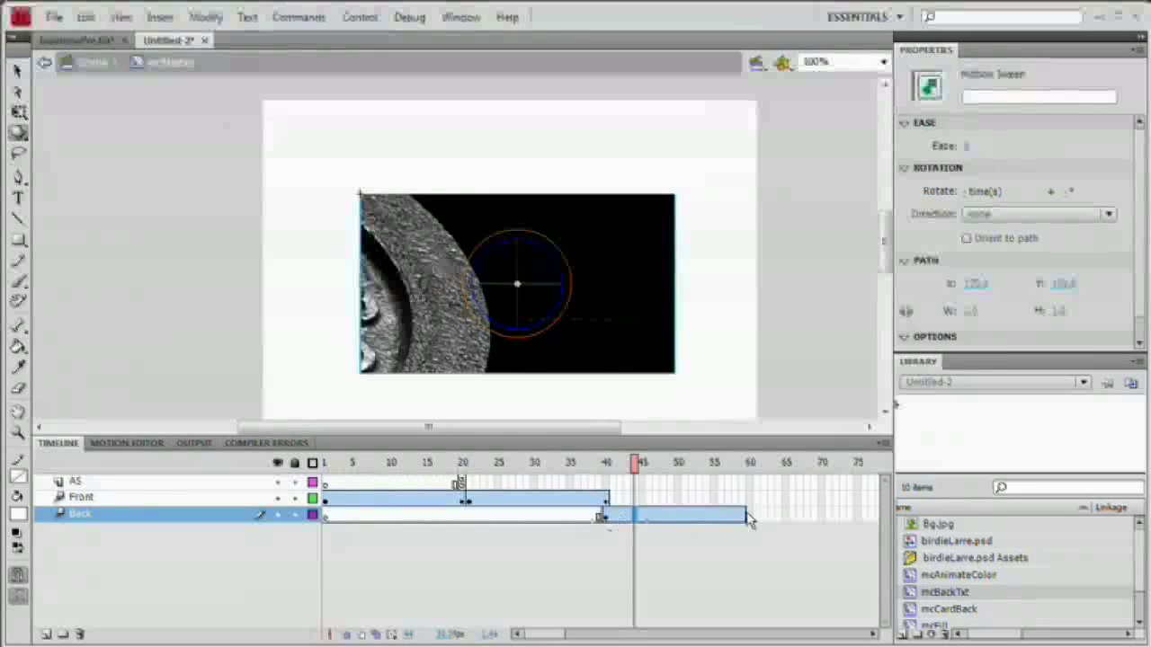
pyautogui.click(742, 518)
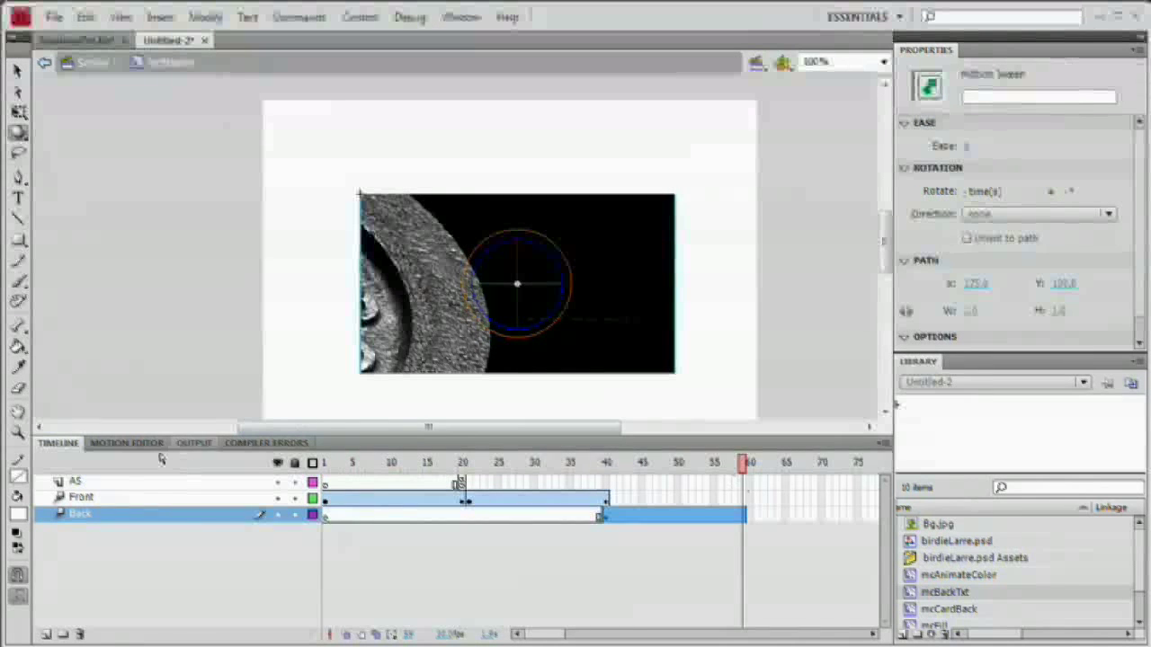
pyautogui.click(130, 443)
pyautogui.moveTo(250, 433); pyautogui.dragTo(251, 349)
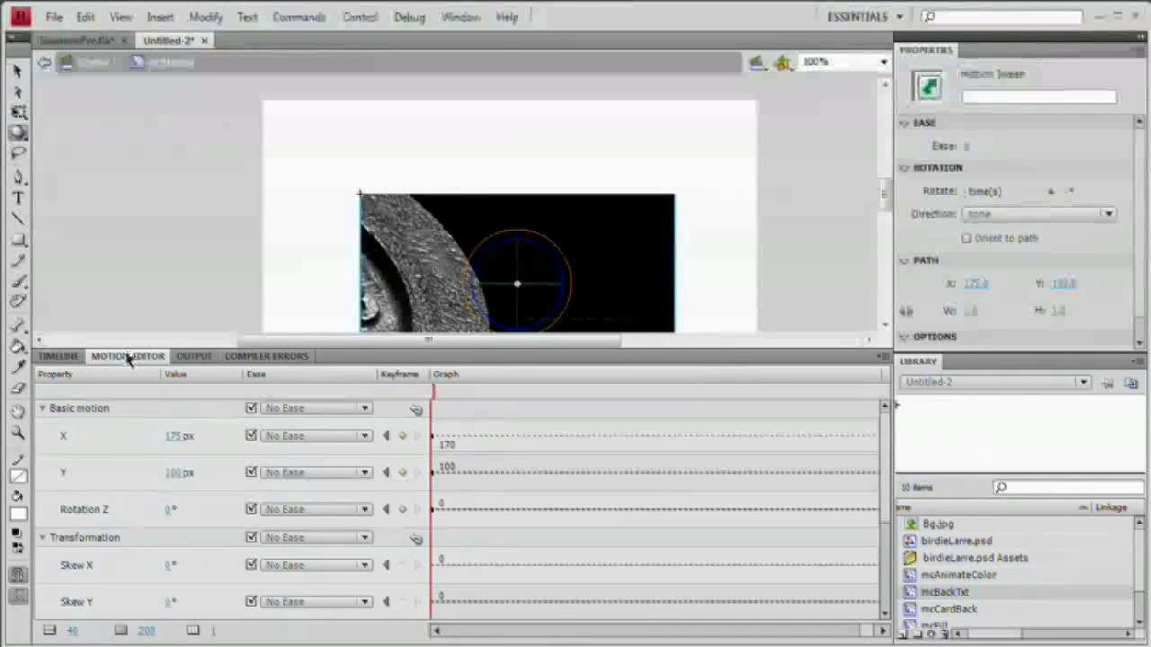
pyautogui.click(57, 356)
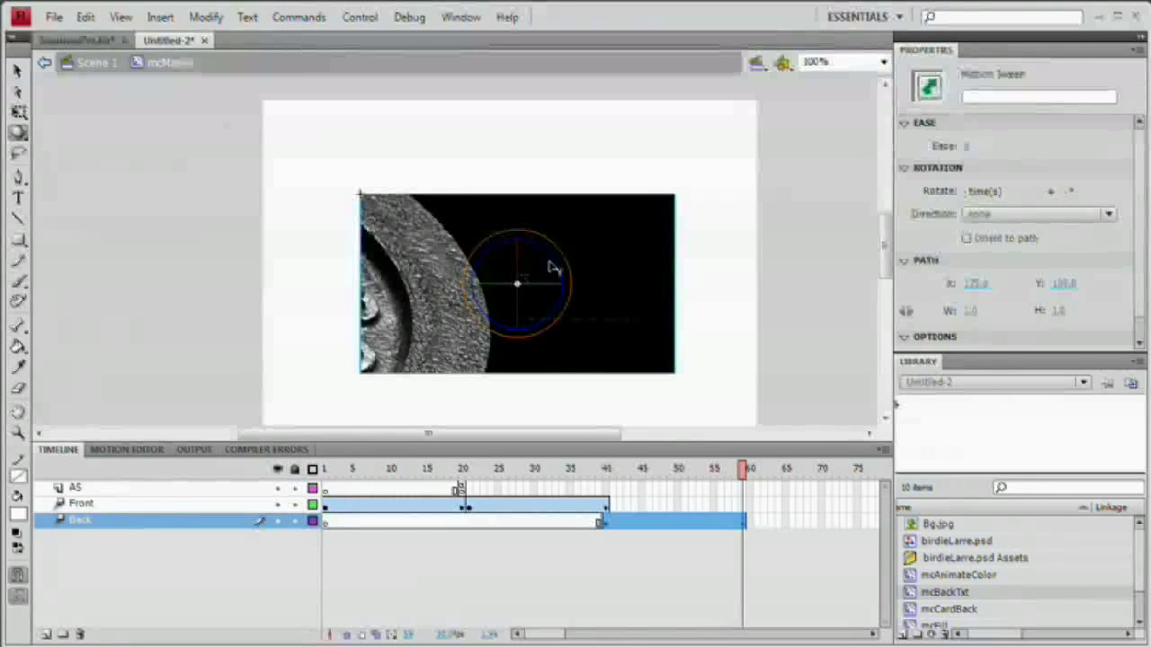
# Rotate the Back card in 3D to lie edge-on at frame 40 and face flat at frame 59, and scrub the tween
pyautogui.moveTo(483, 468); pyautogui.dragTo(606, 469)
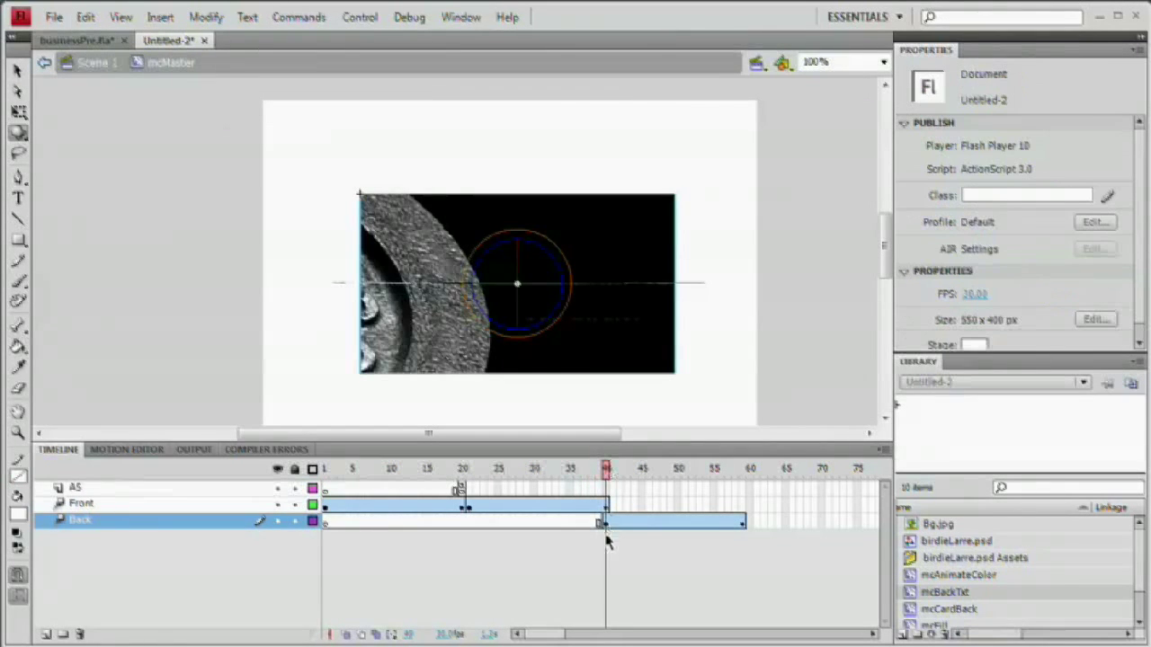
pyautogui.moveTo(519, 275); pyautogui.dragTo(563, 289)
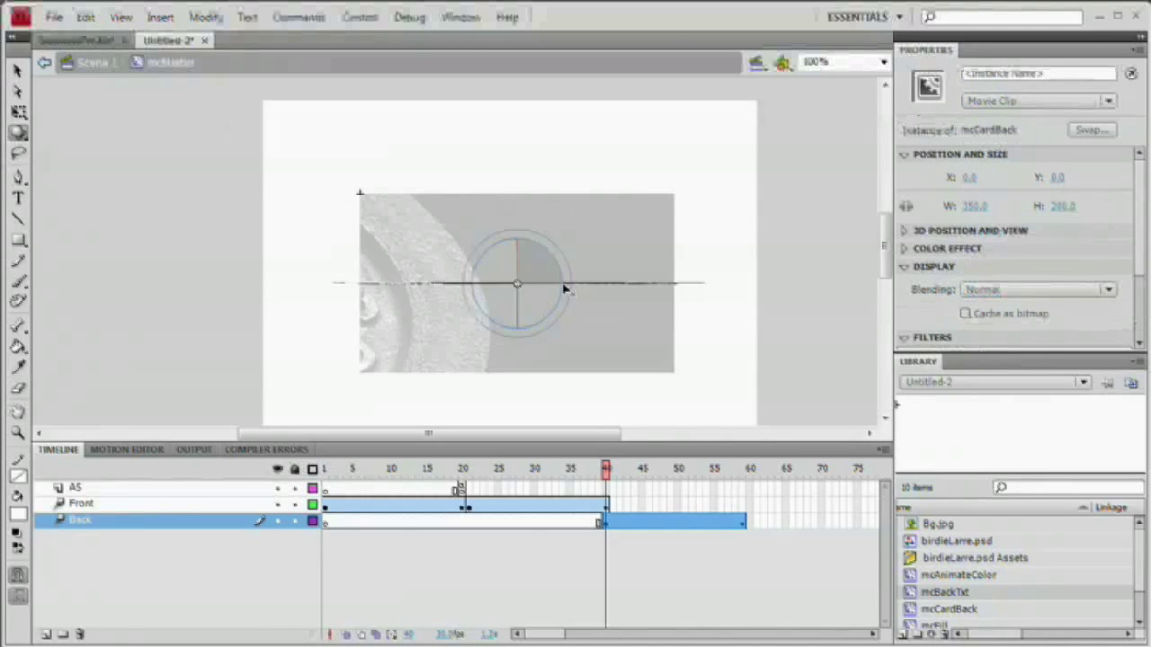
pyautogui.click(748, 521)
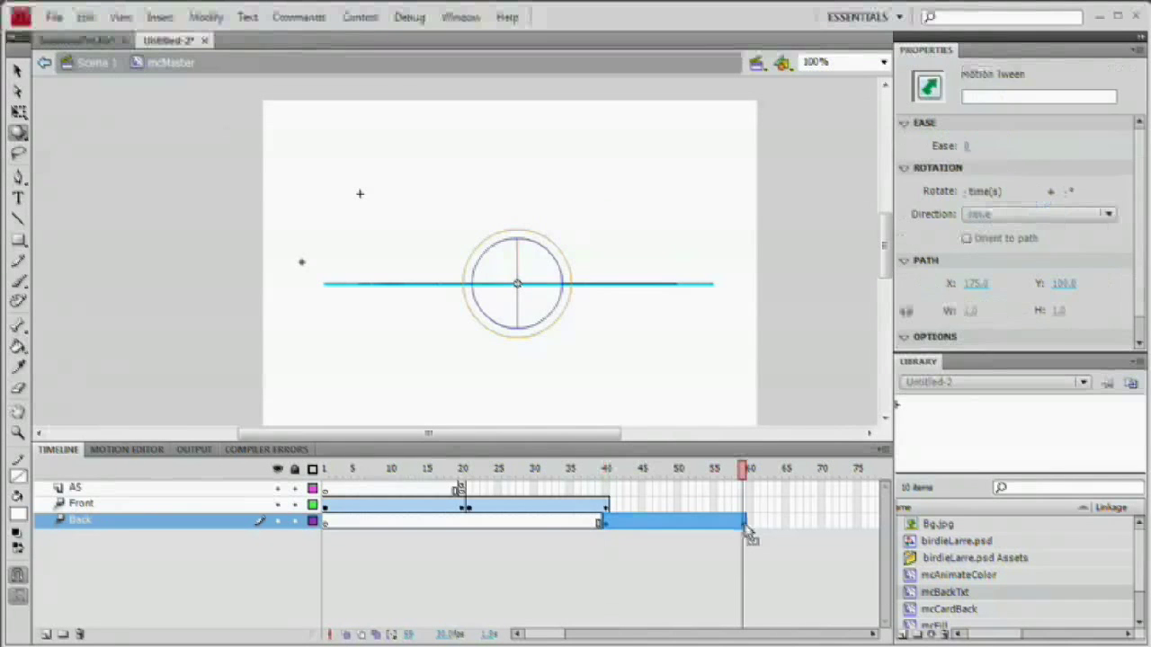
pyautogui.moveTo(519, 259); pyautogui.dragTo(540, 280)
pyautogui.moveTo(485, 475); pyautogui.dragTo(619, 500)
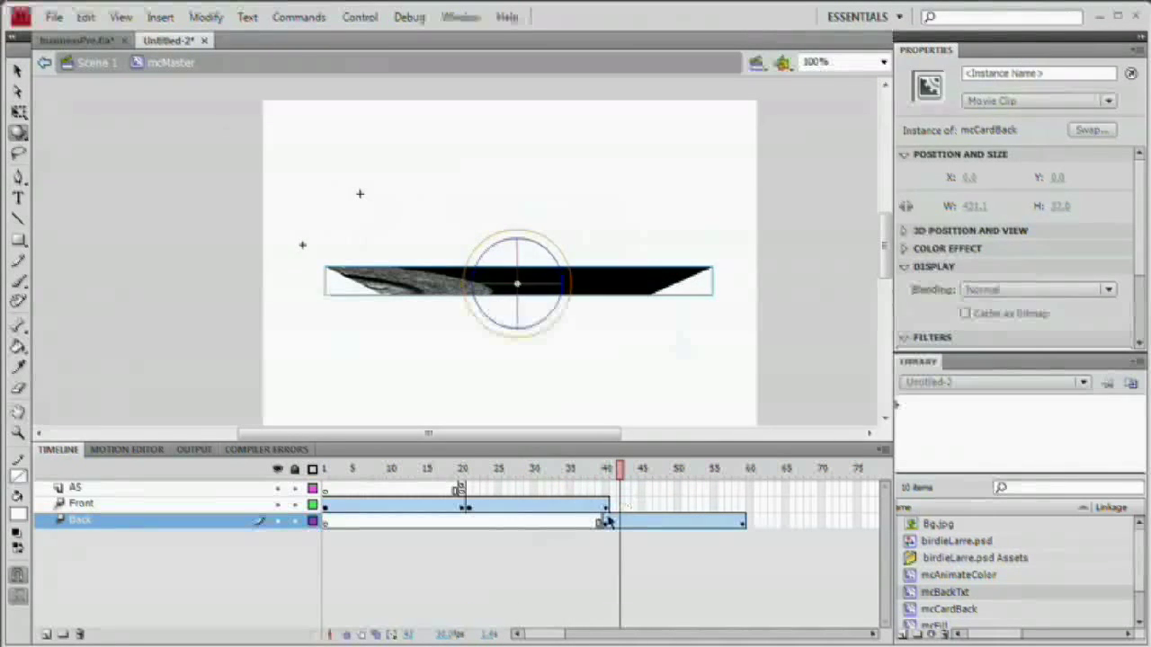
# Readjust the Back card's 3D rotation at frame 40 and scrub the flip through to frame 59
pyautogui.click(607, 522)
pyautogui.click(526, 285)
pyautogui.moveTo(518, 267); pyautogui.dragTo(519, 319)
pyautogui.moveTo(605, 468); pyautogui.dragTo(743, 475)
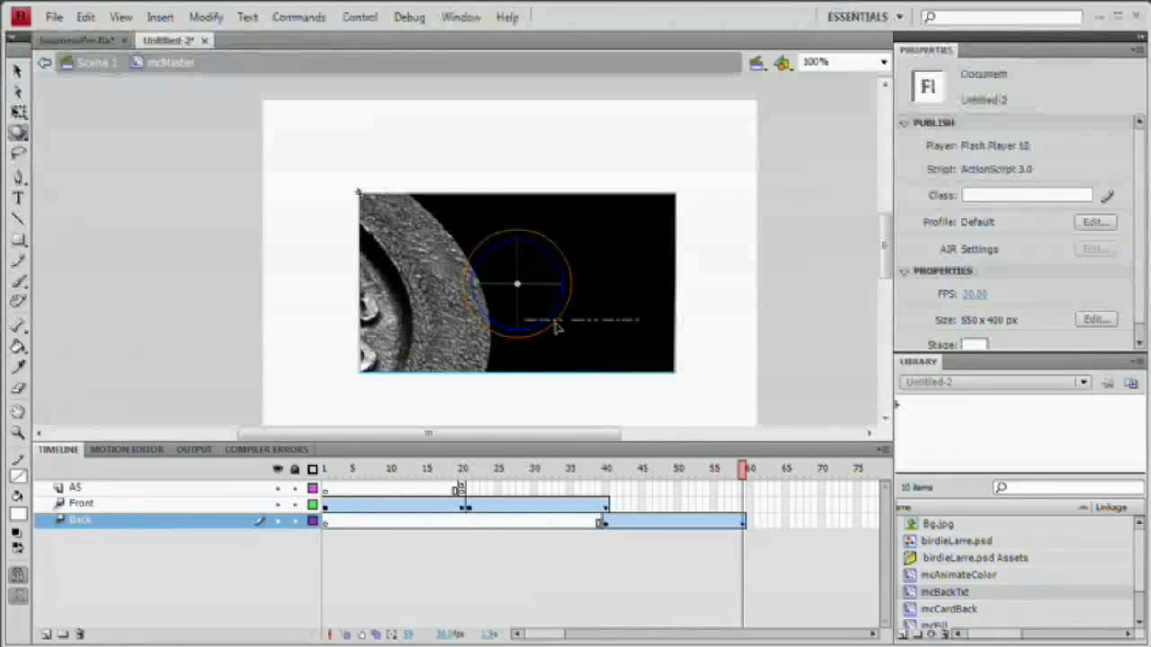
# Add a keyframe at frame 59 of the AS layer and give it a stop(); action
pyautogui.moveTo(743, 468); pyautogui.dragTo(745, 505)
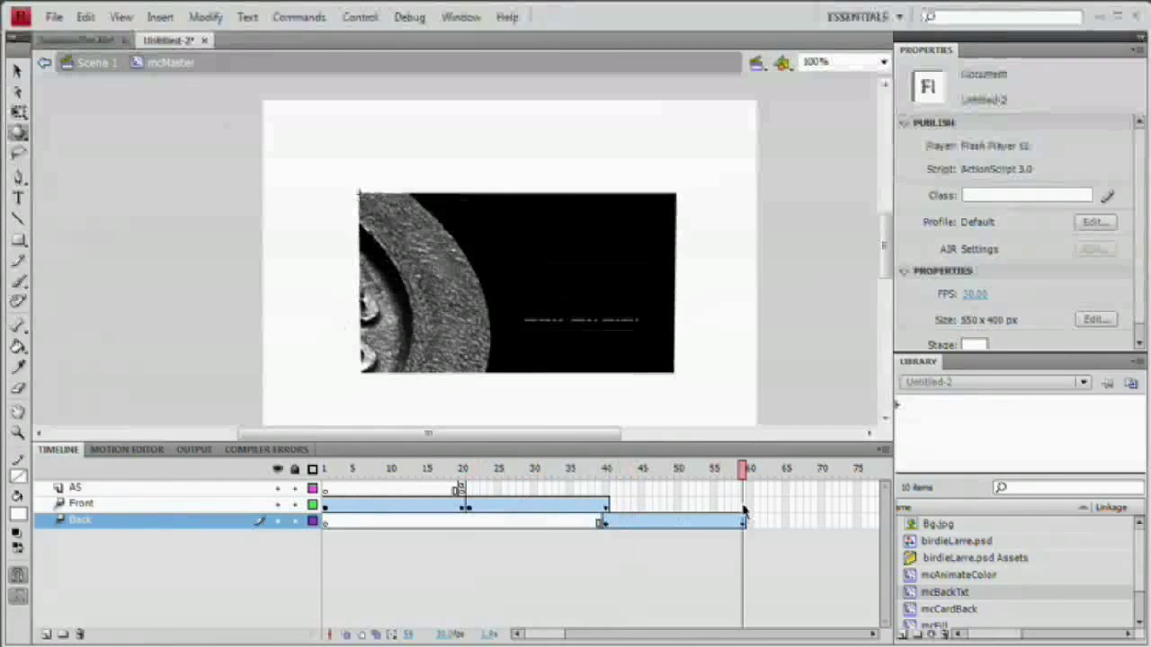
pyautogui.moveTo(547, 631); pyautogui.dragTo(555, 631)
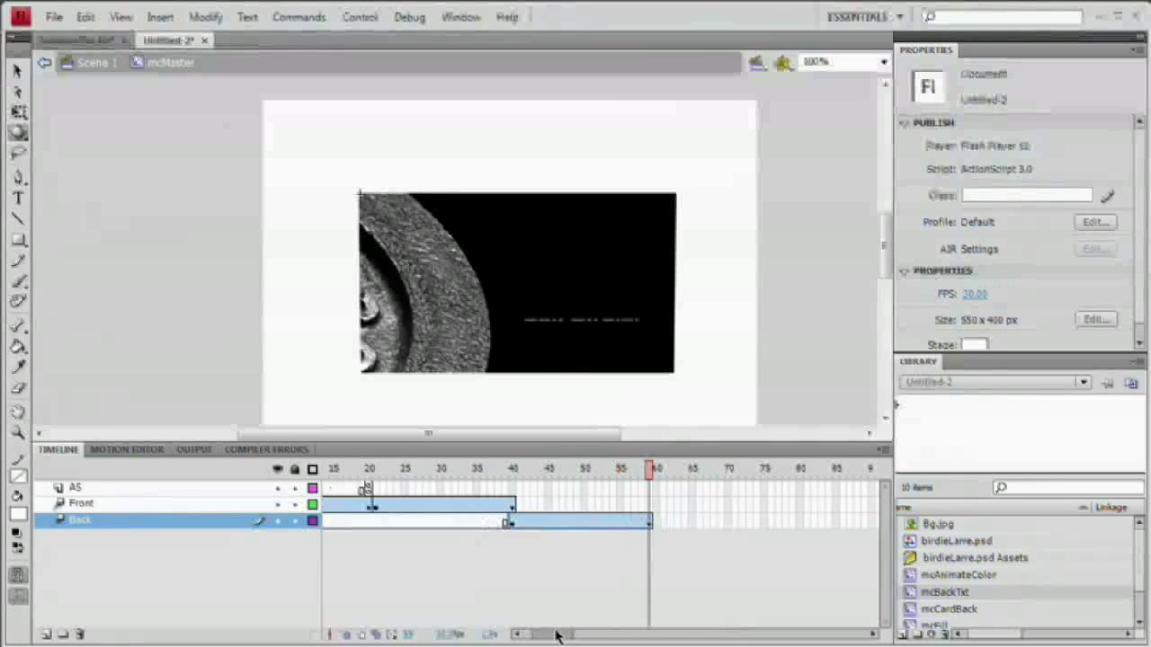
pyautogui.click(651, 488)
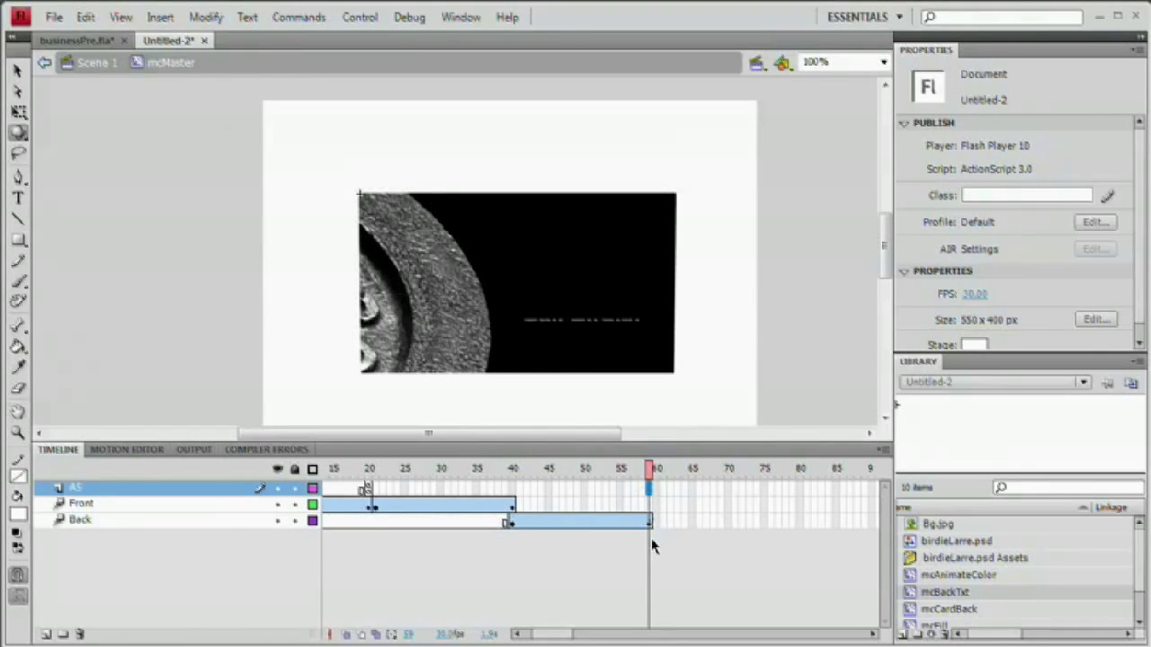
pyautogui.click(653, 490)
pyautogui.press('F9')
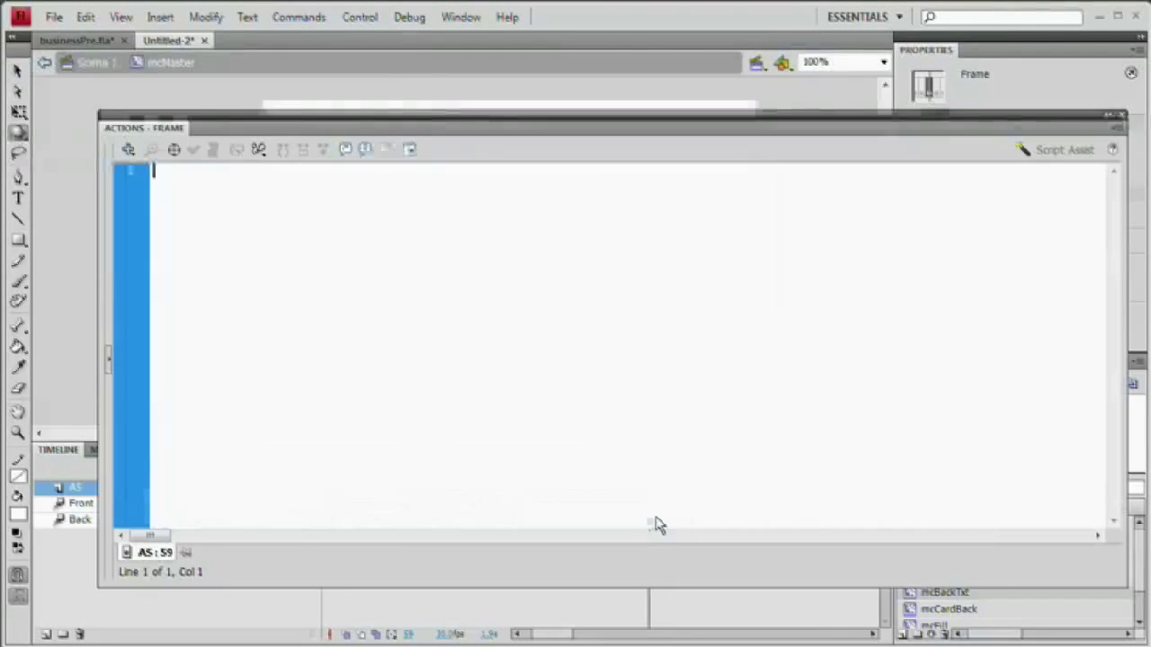
pyautogui.write('stop();')
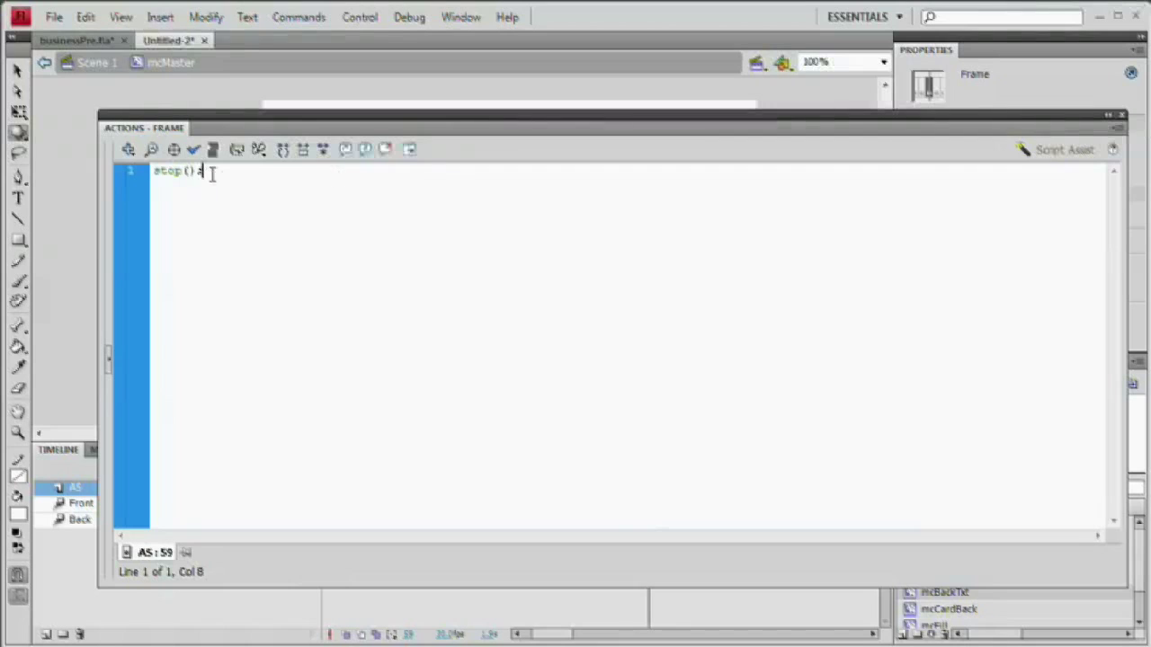
pyautogui.press('F9')
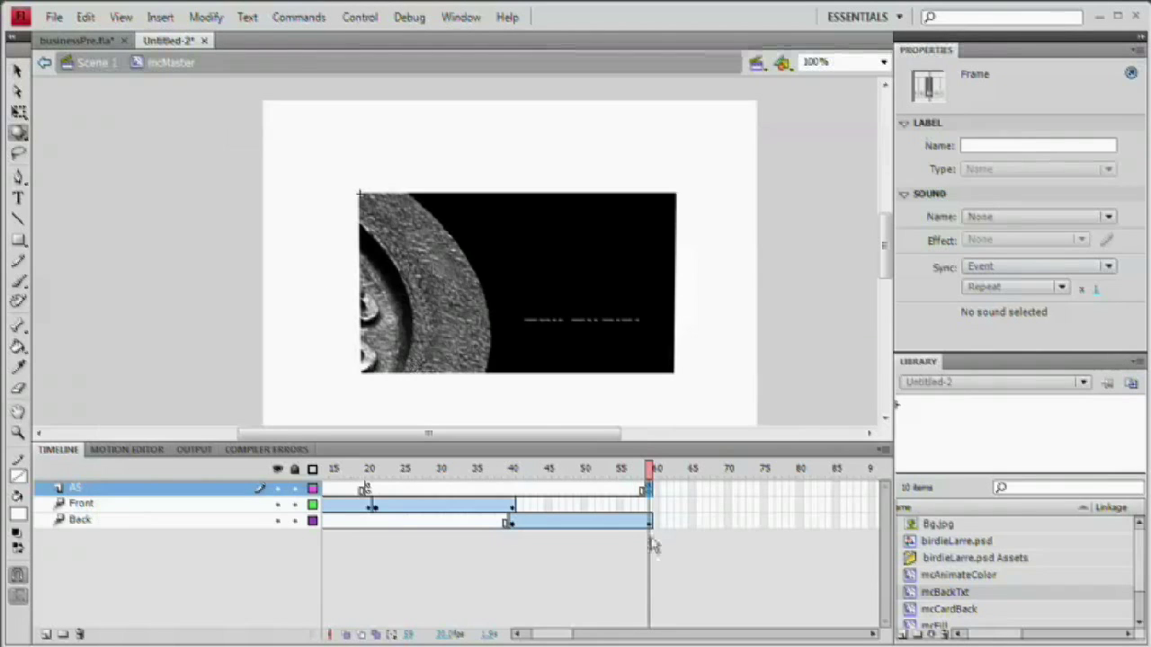
# Duplicate the Back layer's tween span from frames 40–59 so the copy starts at frame 60
pyautogui.click(511, 524)
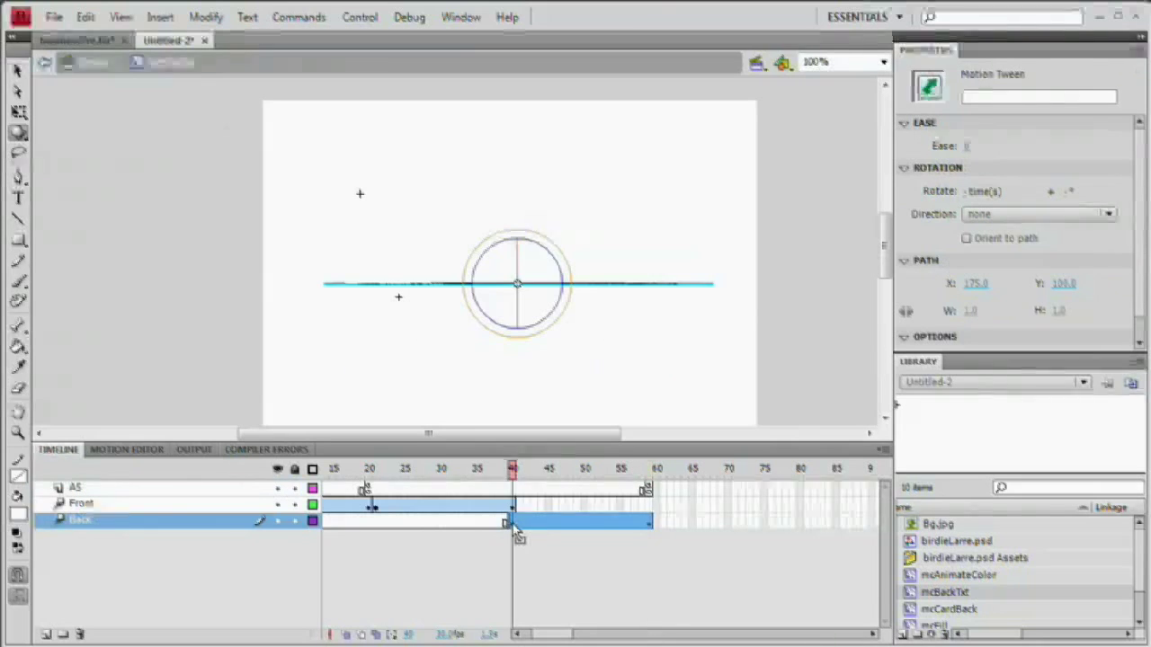
pyautogui.moveTo(513, 524); pyautogui.dragTo(614, 522)
pyautogui.moveTo(515, 528); pyautogui.dragTo(663, 534)
pyautogui.click(664, 531)
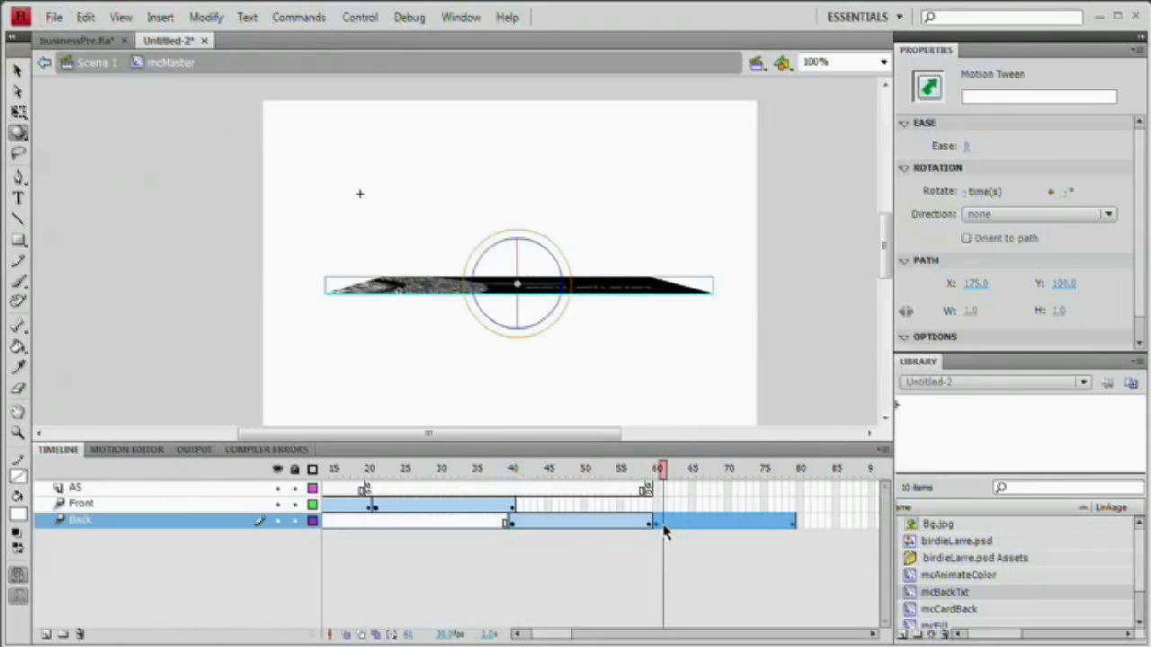
# Rotate the Back card in 3D to face flat at frame 60 and lie edge-on at frame 79, and scrub the tween
pyautogui.click(656, 524)
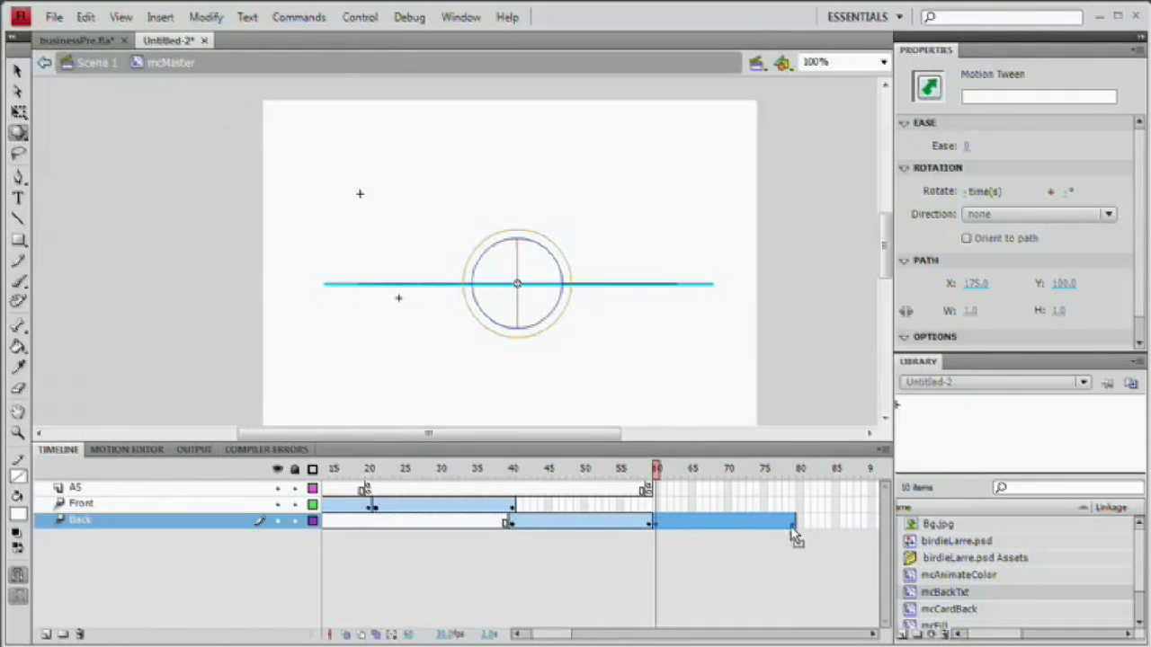
pyautogui.click(794, 523)
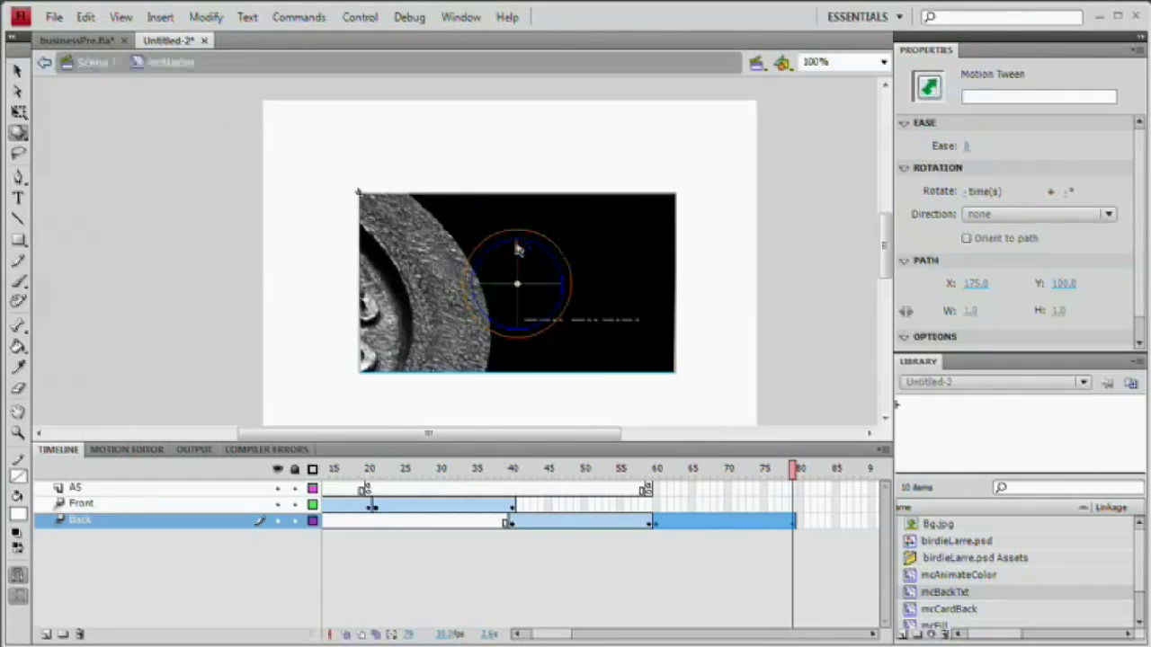
pyautogui.click(655, 523)
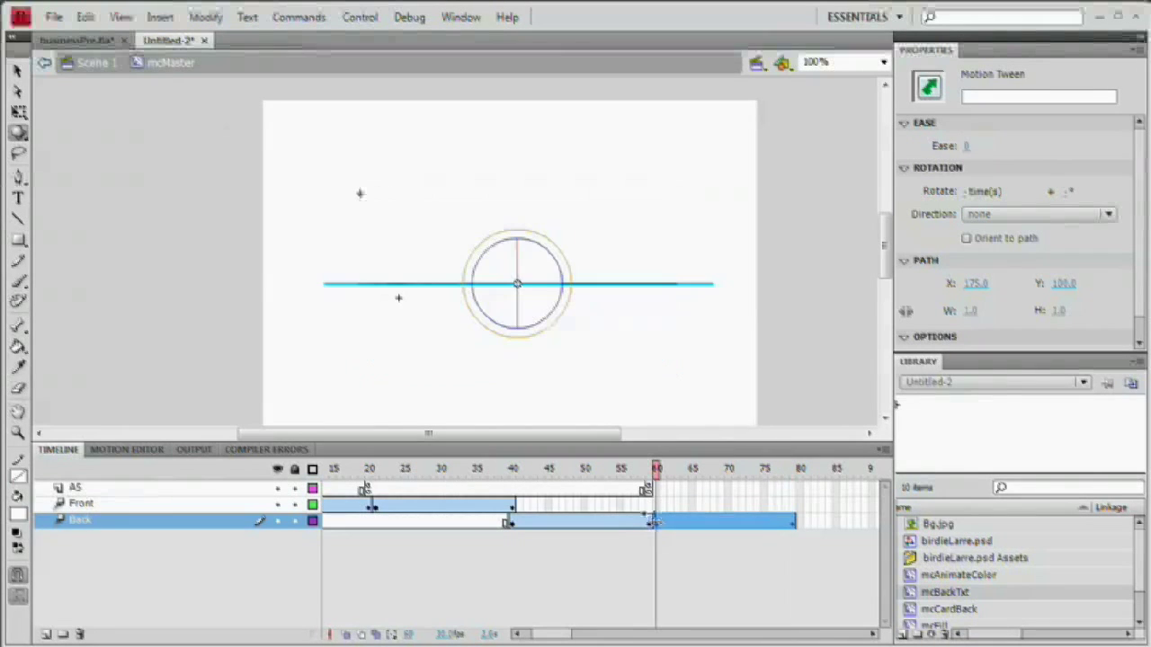
pyautogui.moveTo(525, 269); pyautogui.dragTo(558, 293)
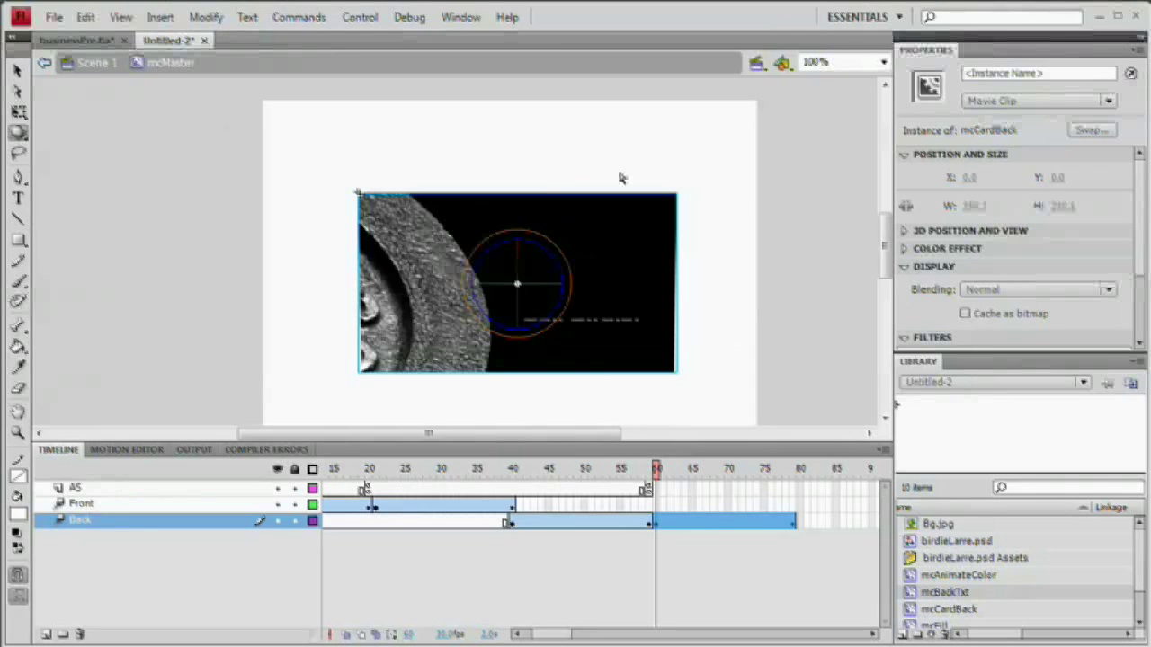
pyautogui.click(793, 522)
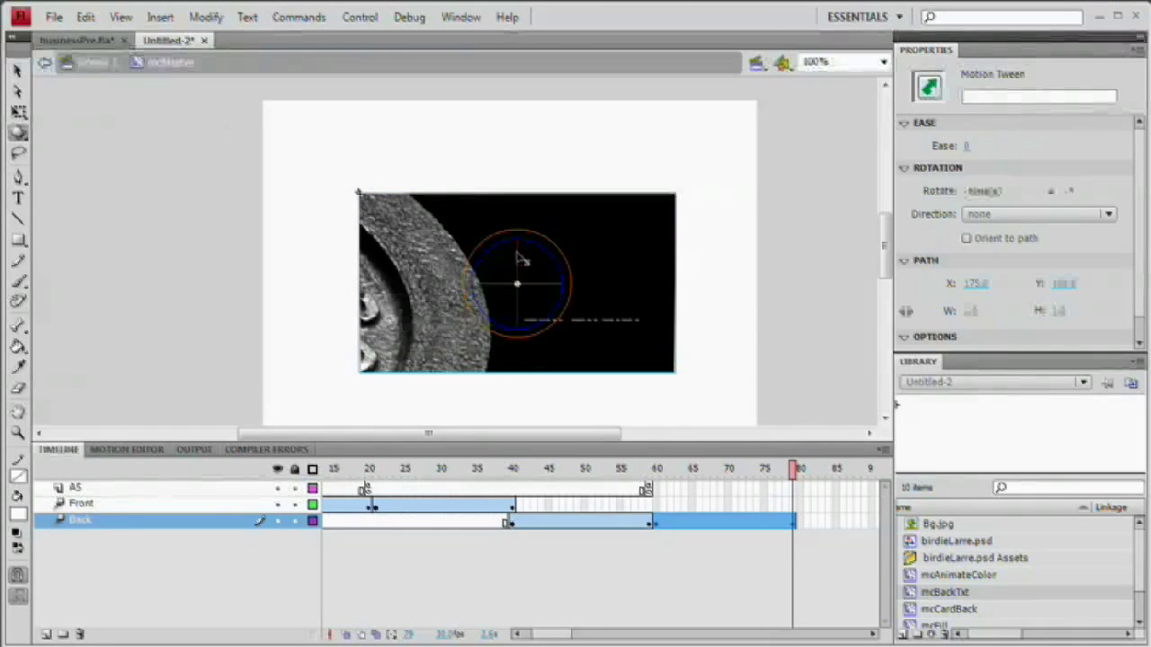
pyautogui.moveTo(516, 251); pyautogui.dragTo(504, 310)
pyautogui.moveTo(655, 468); pyautogui.dragTo(793, 483)
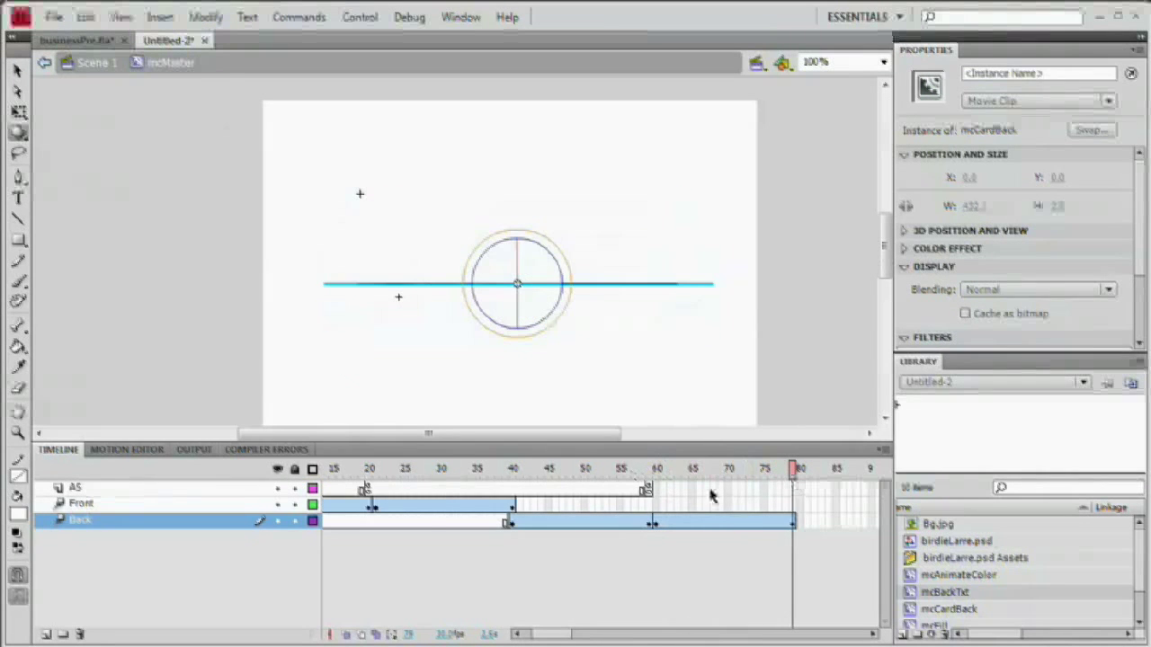
# Duplicate the Front layer's second tween span, which starts at frame 21, so the copy starts at frame 79
pyautogui.click(376, 509)
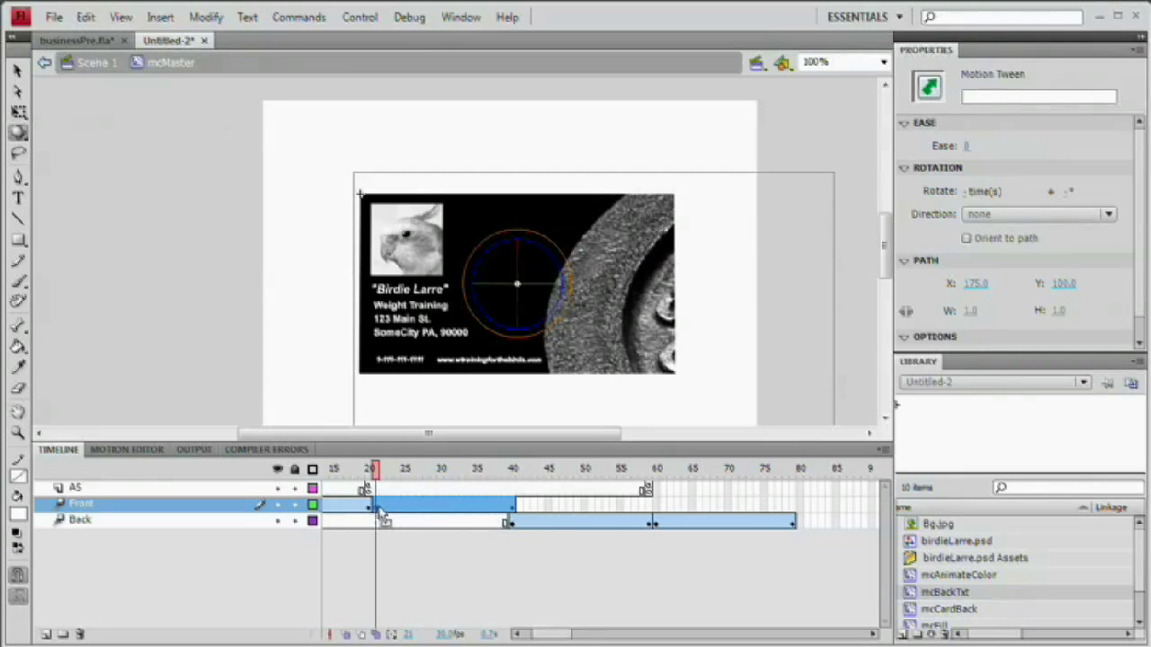
pyautogui.moveTo(385, 514); pyautogui.dragTo(796, 509)
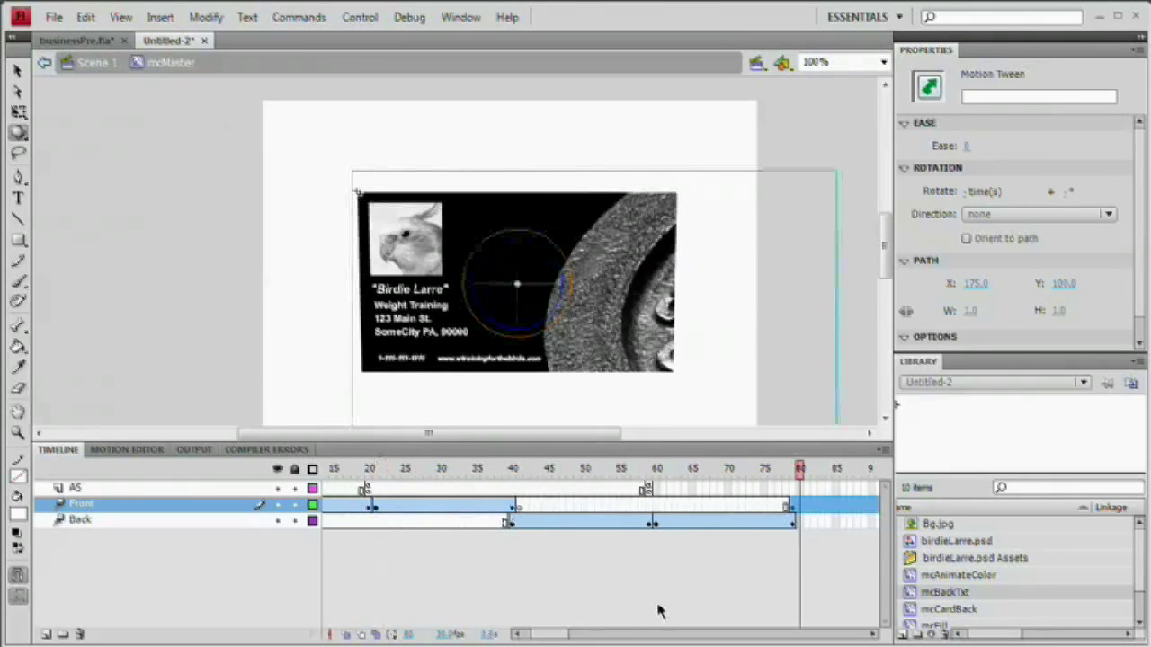
pyautogui.moveTo(553, 637); pyautogui.dragTo(571, 638)
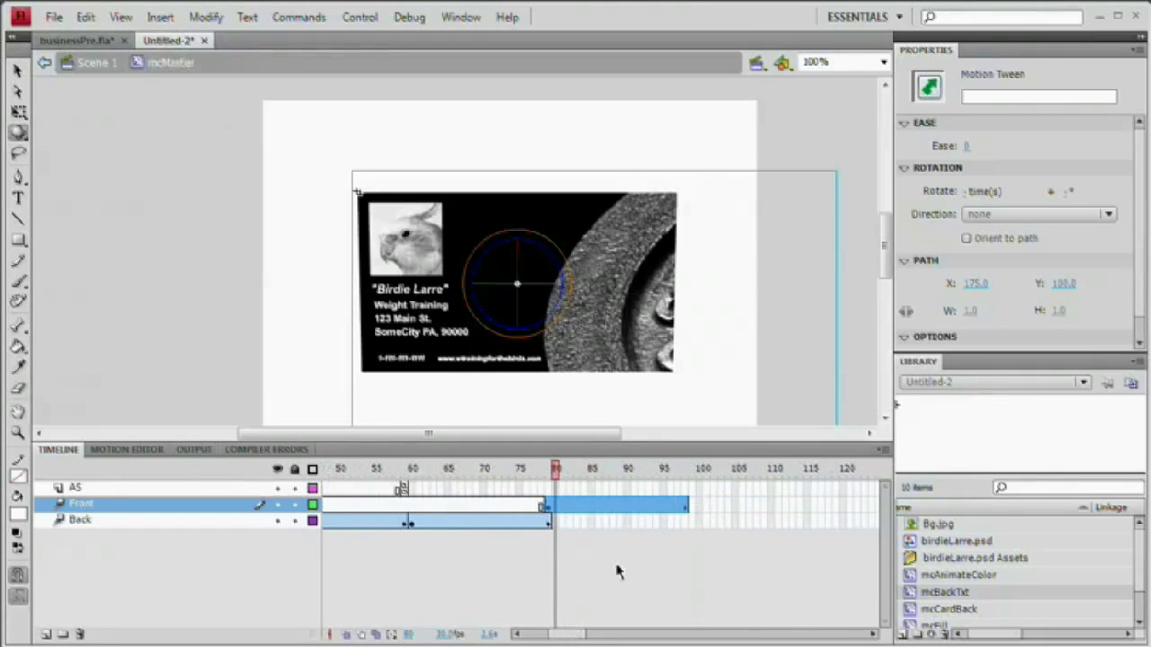
# Rotate the Front card in 3D to lie edge-on at frame 79 and face flat at frame 98, and scrub the flip
pyautogui.click(550, 509)
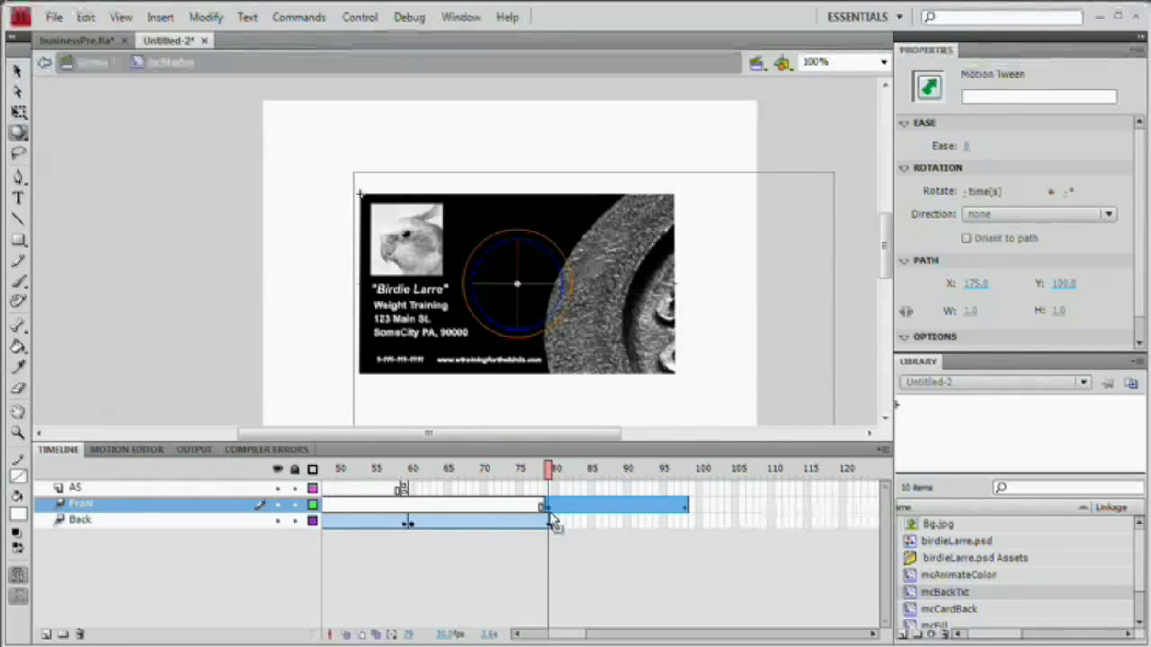
pyautogui.moveTo(526, 257); pyautogui.dragTo(486, 285)
pyautogui.click(686, 505)
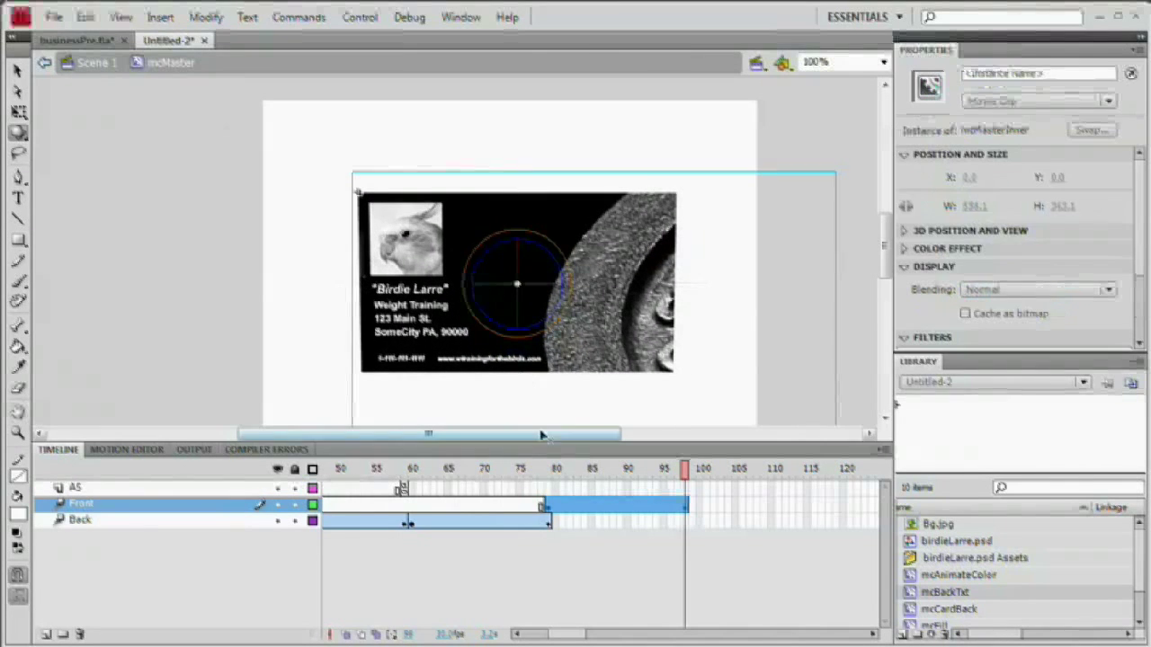
pyautogui.moveTo(416, 472); pyautogui.dragTo(576, 519)
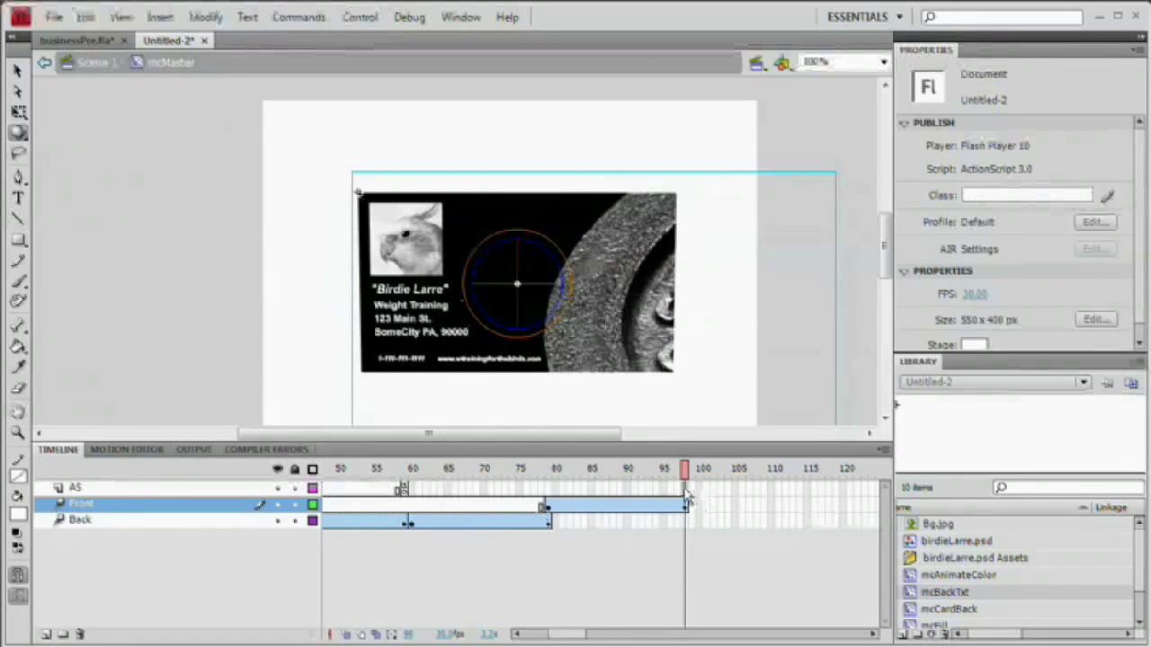
# Add a keyframe at frame 98 of the AS layer and give it a stop() action
pyautogui.click(688, 488)
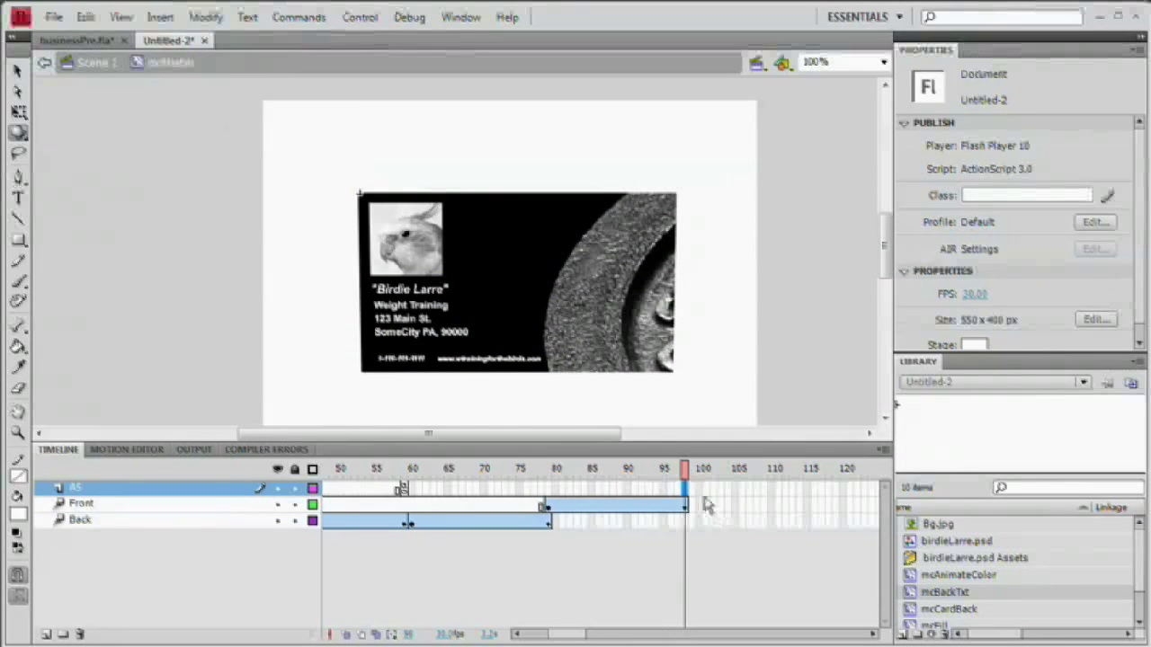
pyautogui.press('F6')
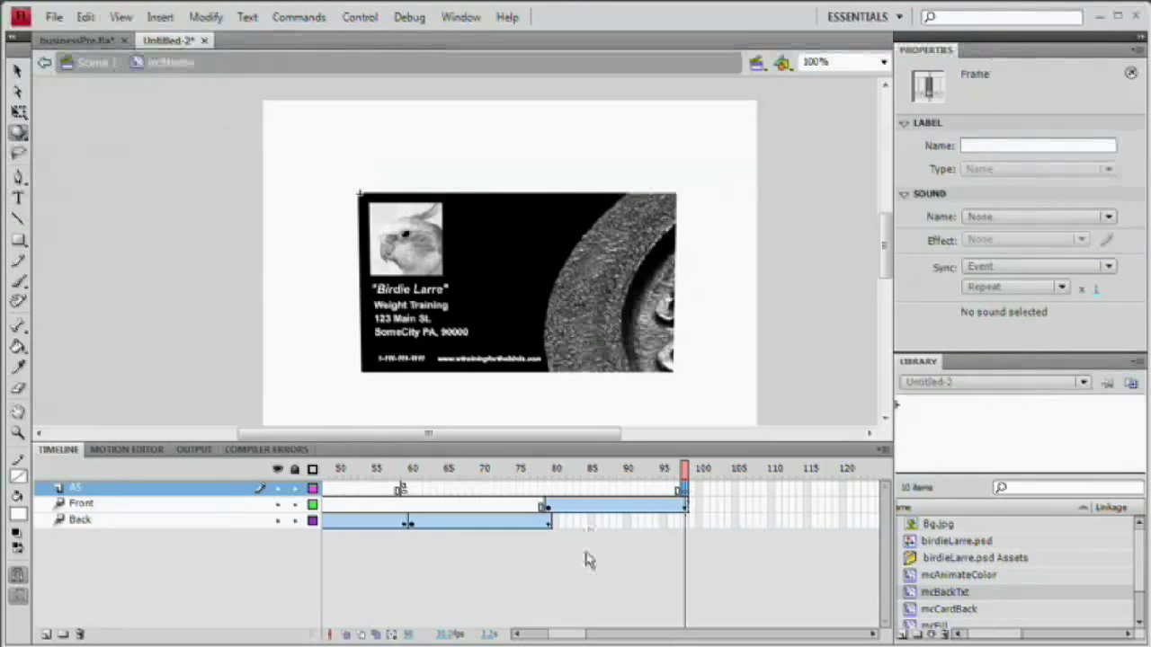
pyautogui.press('F9')
pyautogui.write('stop()')
pyautogui.press('F9')
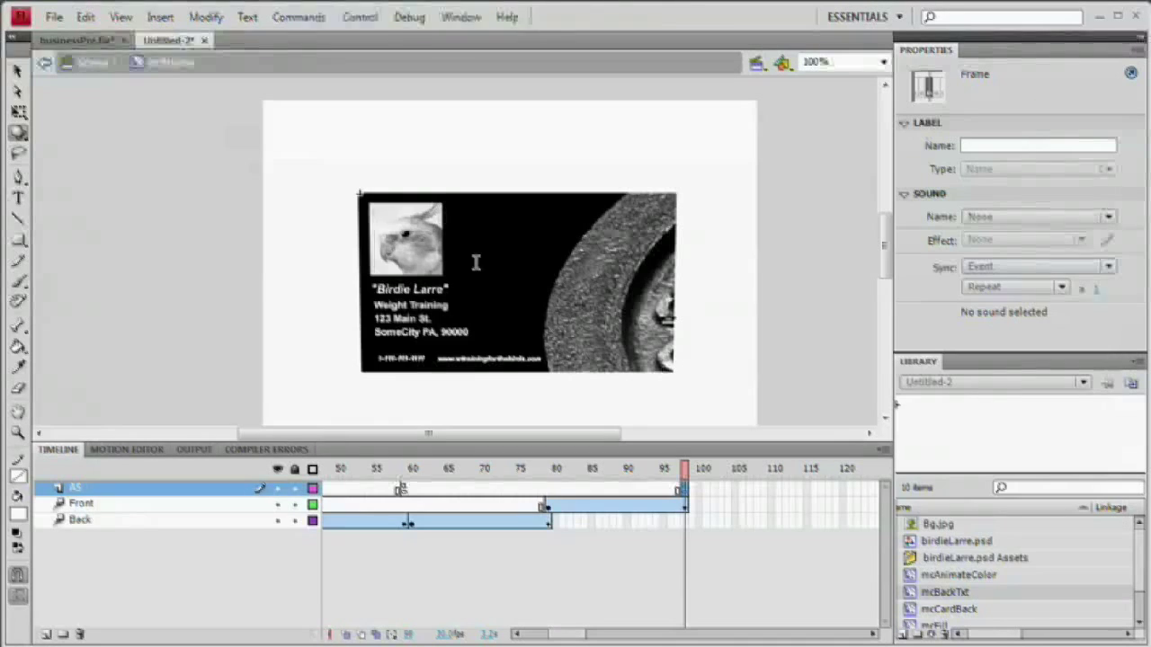
# Play the card flip animation and scrub the timeline around the second flip to check it
pyautogui.moveTo(570, 634); pyautogui.dragTo(541, 635)
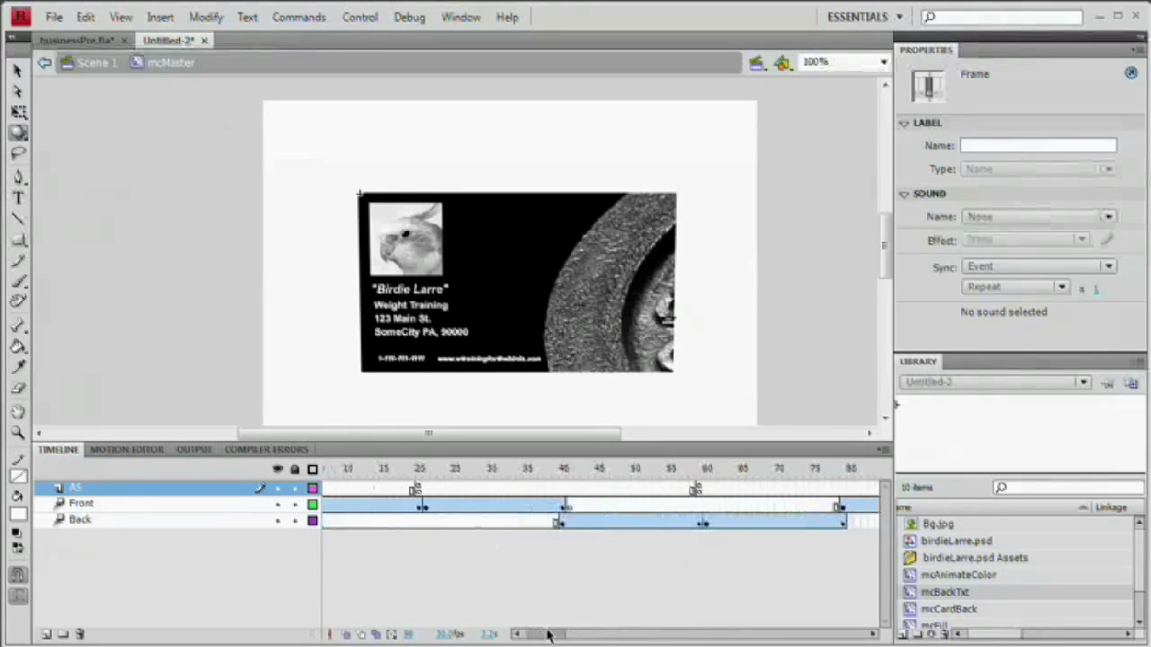
pyautogui.click(473, 488)
pyautogui.press('Return')
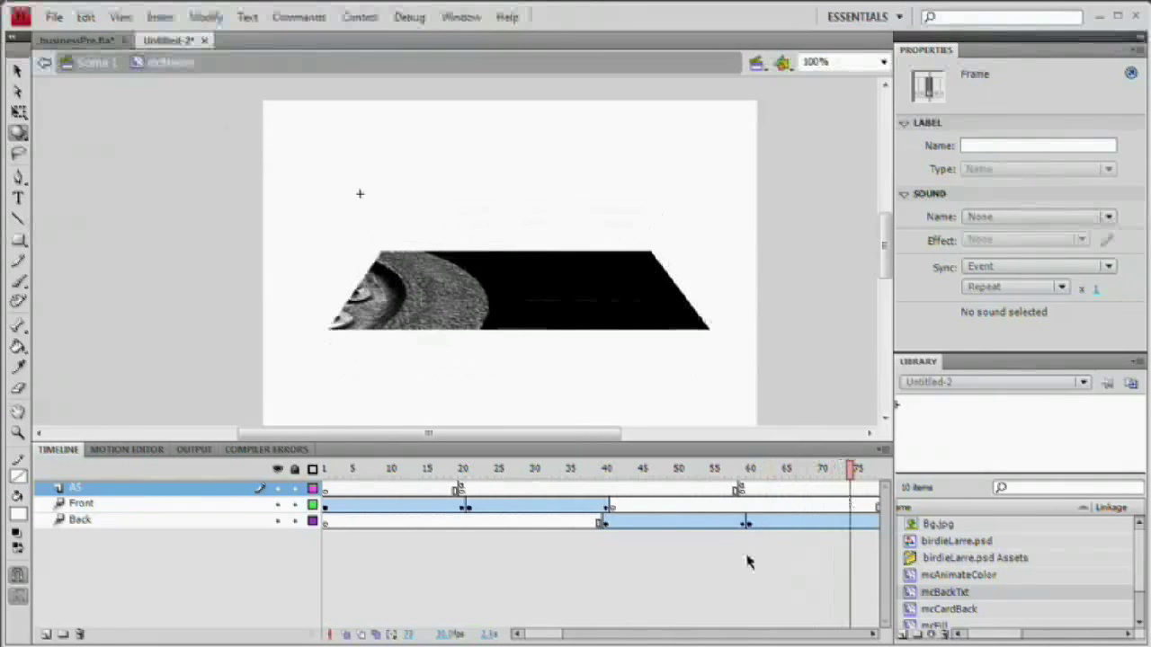
pyautogui.moveTo(545, 637); pyautogui.dragTo(580, 634)
pyautogui.moveTo(448, 469); pyautogui.dragTo(519, 487)
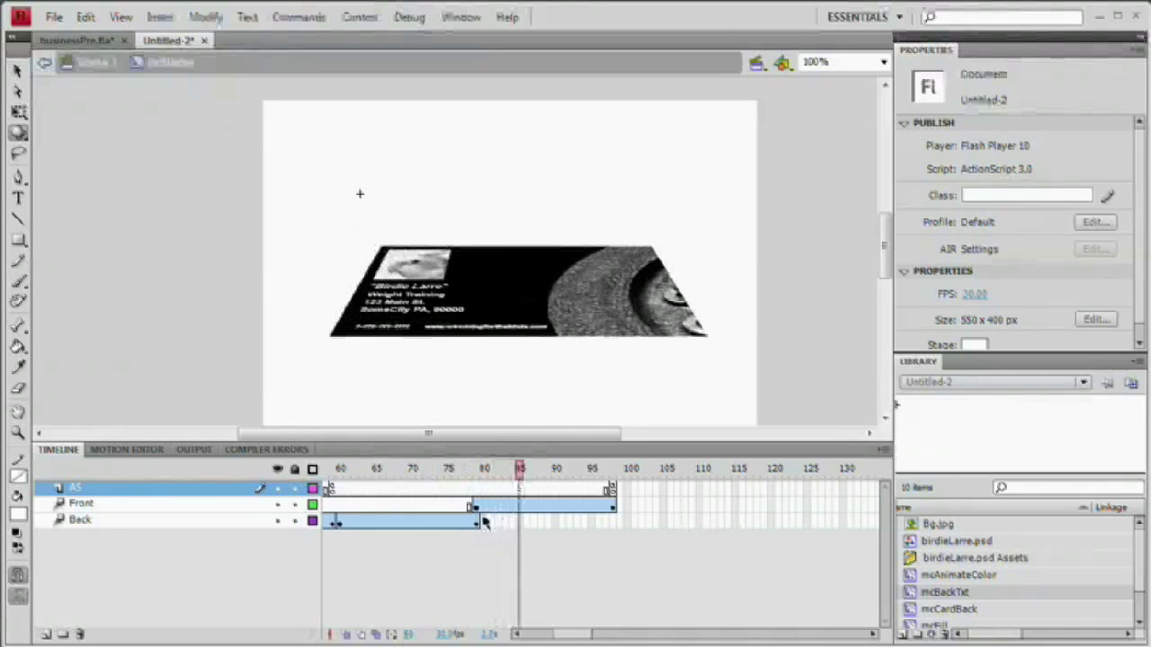
# Readjust the Front card's 3D rotation at frame 79 so it lies edge-on, and play the animation
pyautogui.click(611, 508)
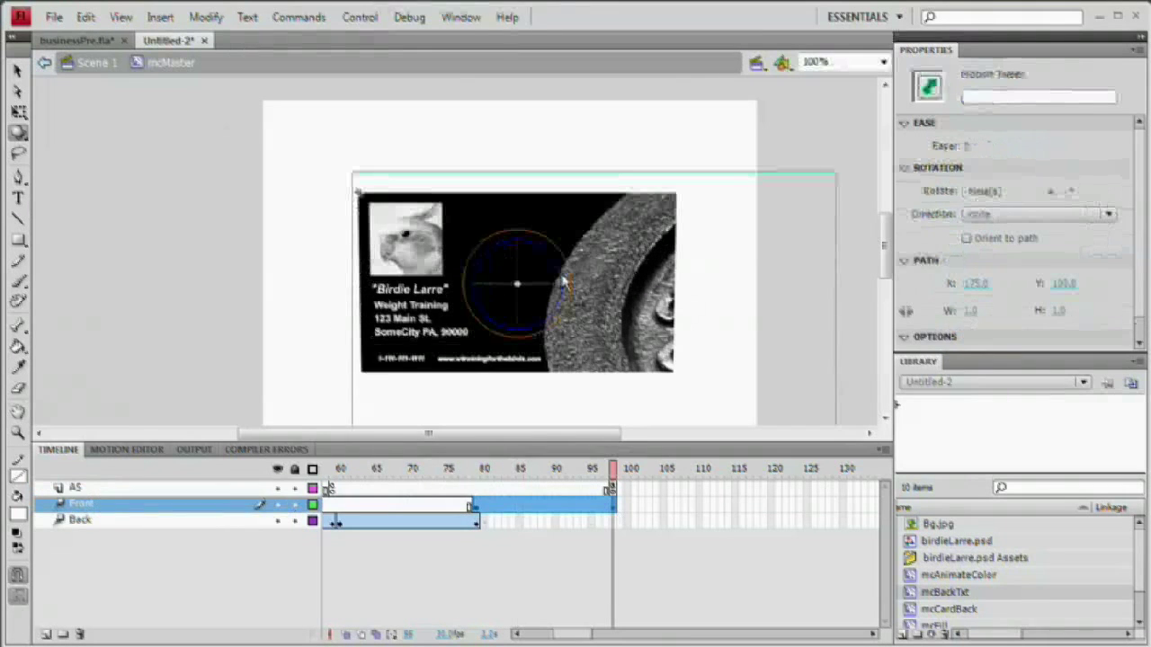
pyautogui.click(477, 506)
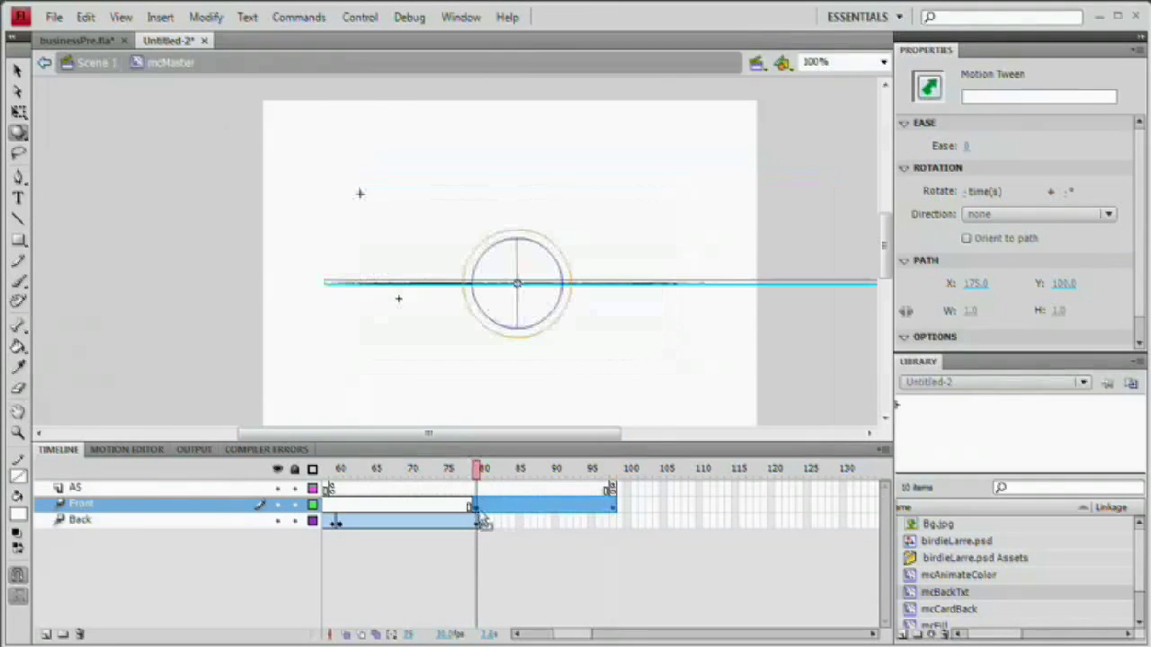
pyautogui.moveTo(539, 257); pyautogui.dragTo(518, 337)
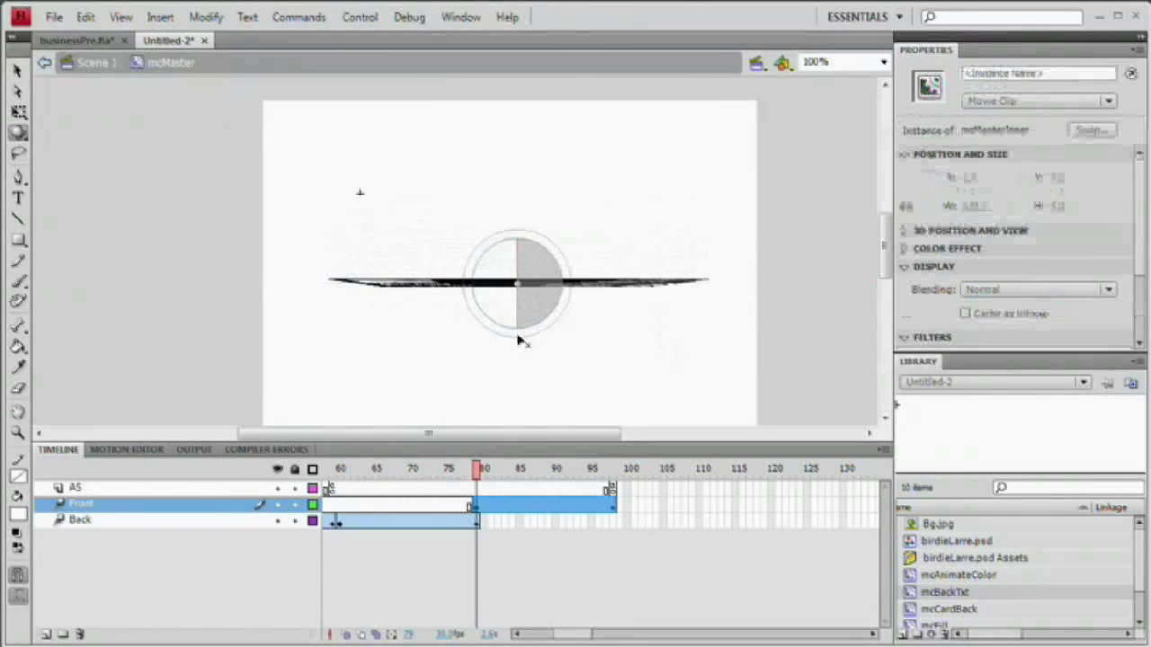
pyautogui.click(529, 309)
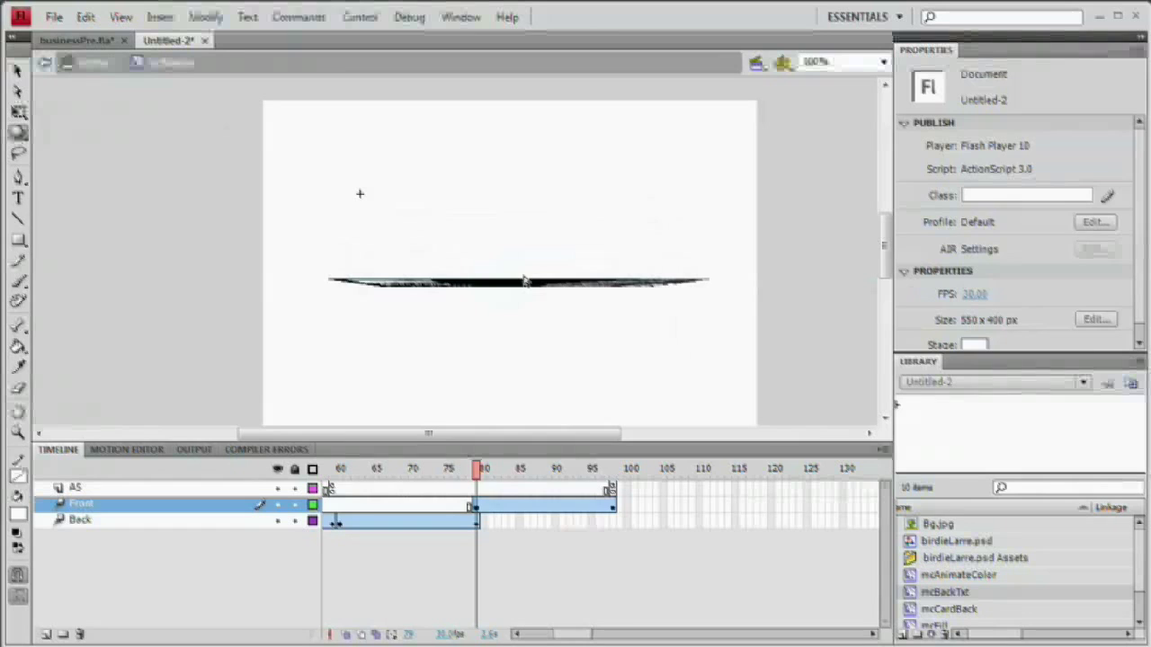
pyautogui.click(527, 286)
pyautogui.moveTo(519, 309); pyautogui.dragTo(515, 308)
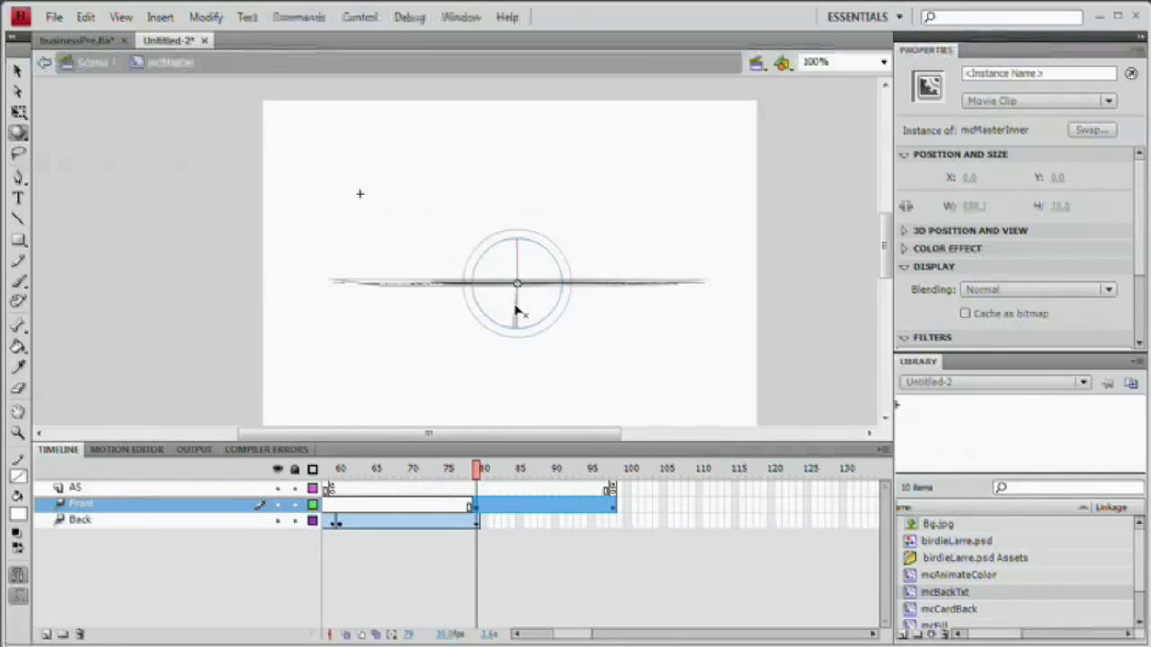
pyautogui.press('Return')
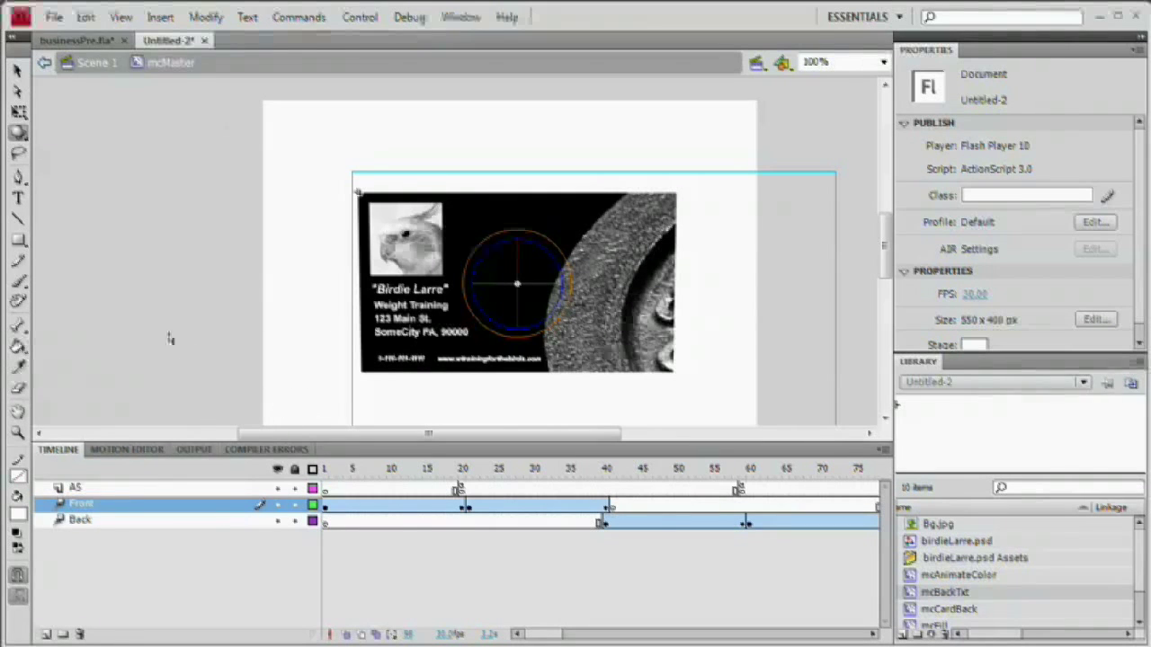
# Return to the main timeline and give the mcMaster movie clip on the stage the instance name busCard_mc
pyautogui.click(94, 63)
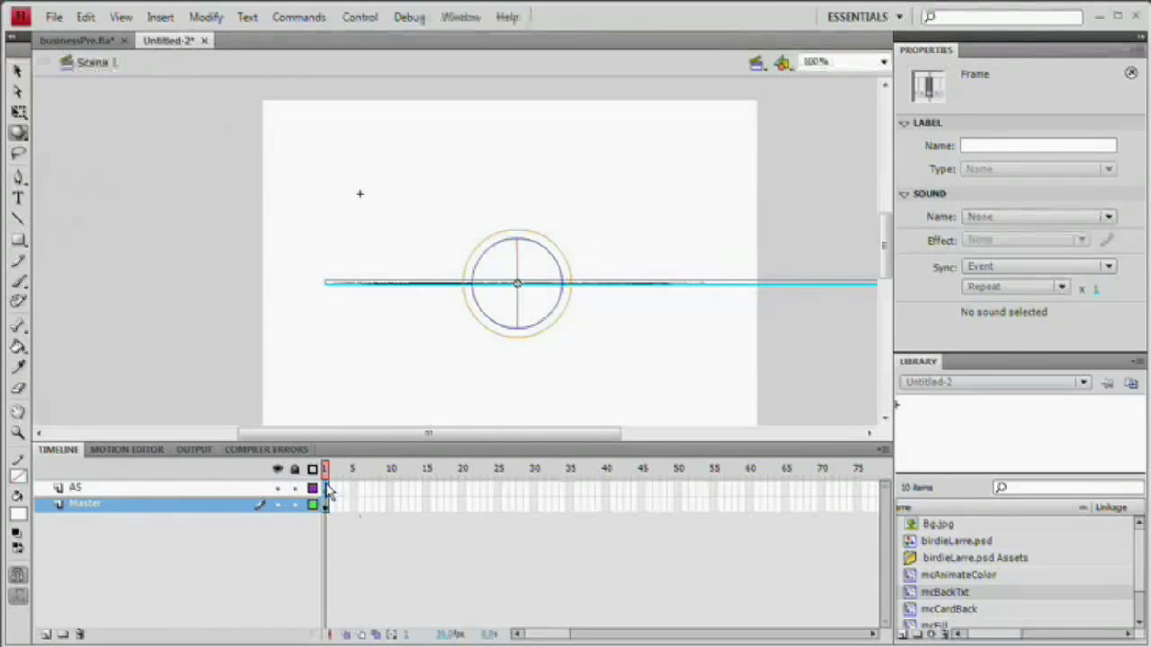
pyautogui.click(329, 490)
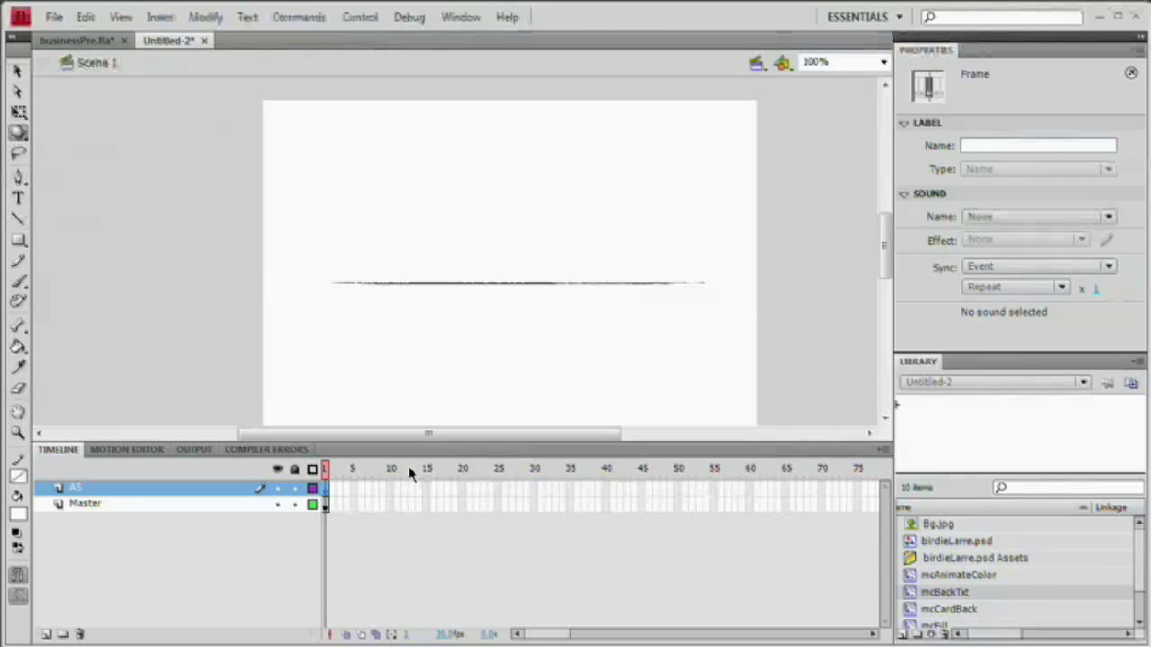
pyautogui.press('F9')
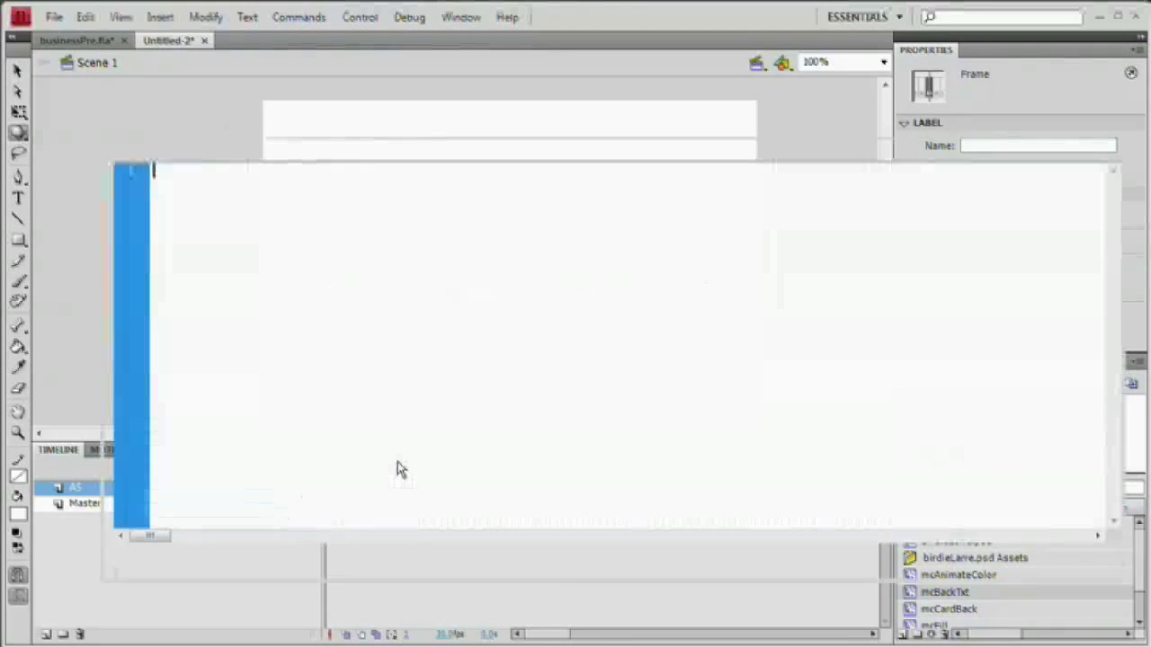
pyautogui.moveTo(513, 115); pyautogui.dragTo(500, 111)
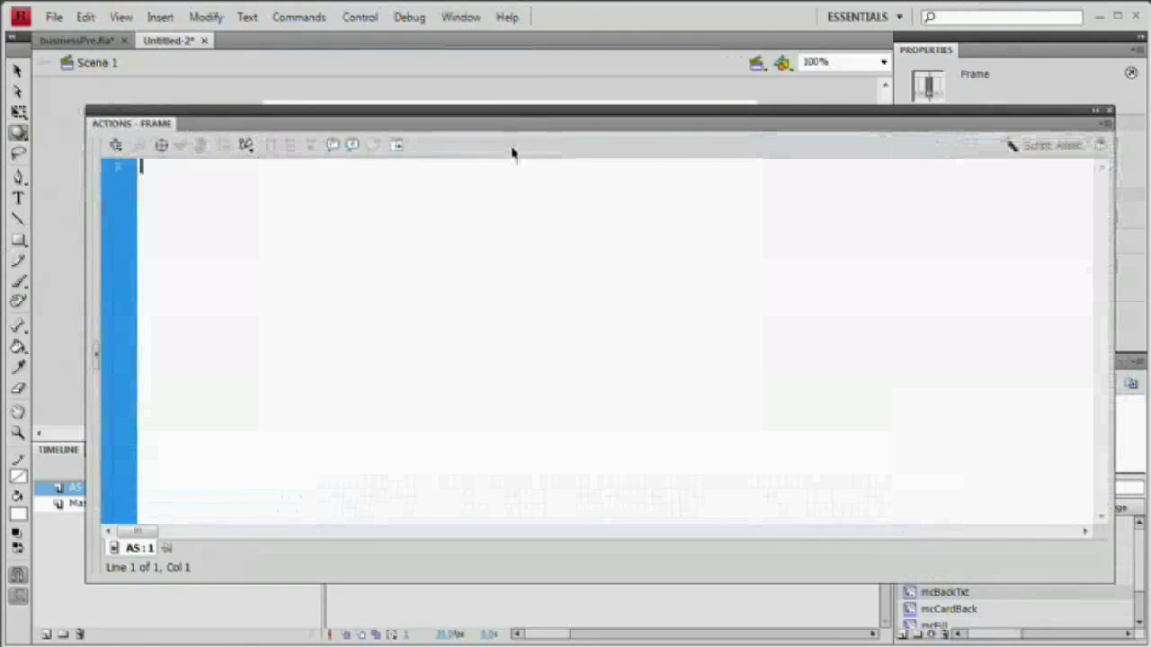
pyautogui.click(534, 239)
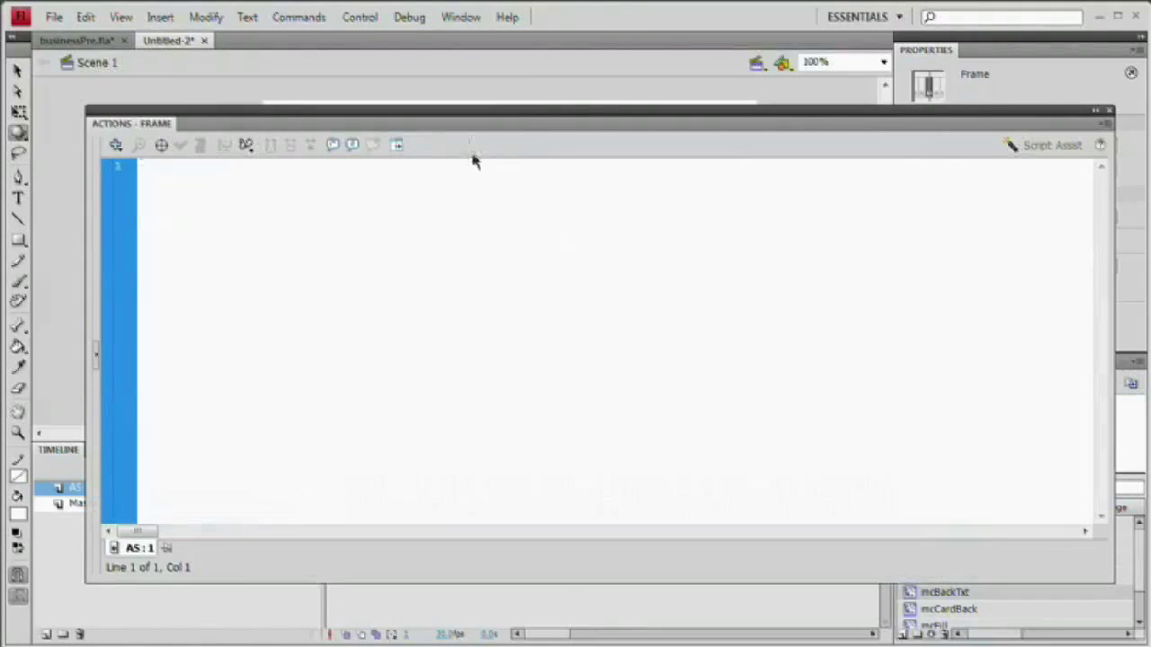
pyautogui.press('F9')
pyautogui.click(490, 288)
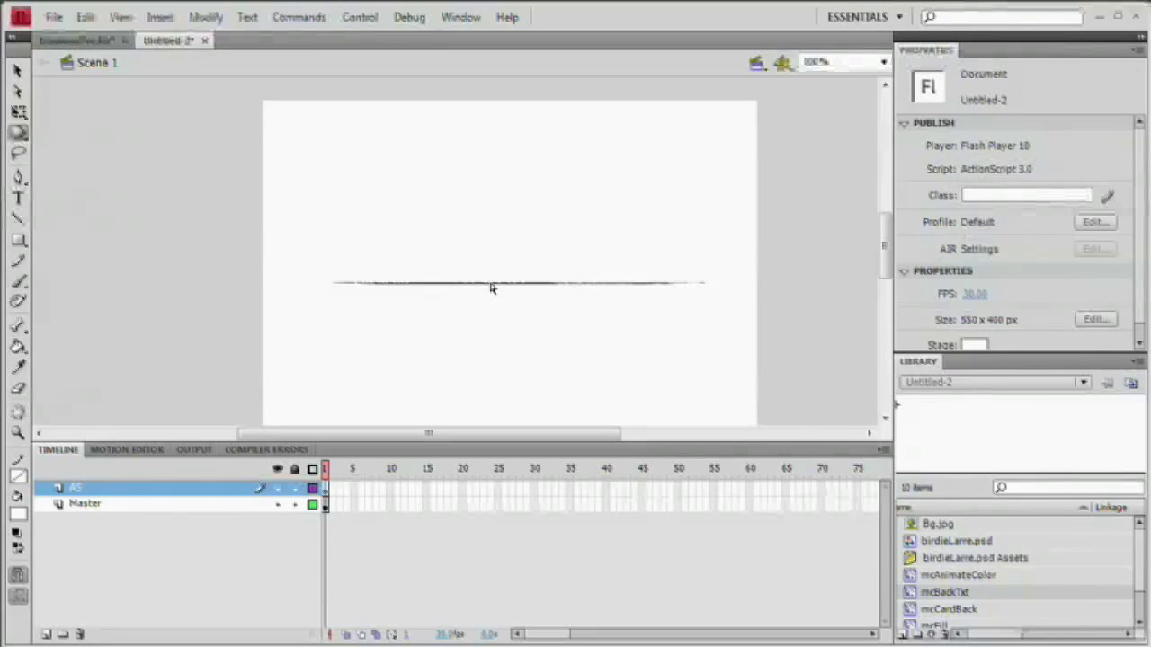
pyautogui.click(491, 284)
pyautogui.click(1062, 74)
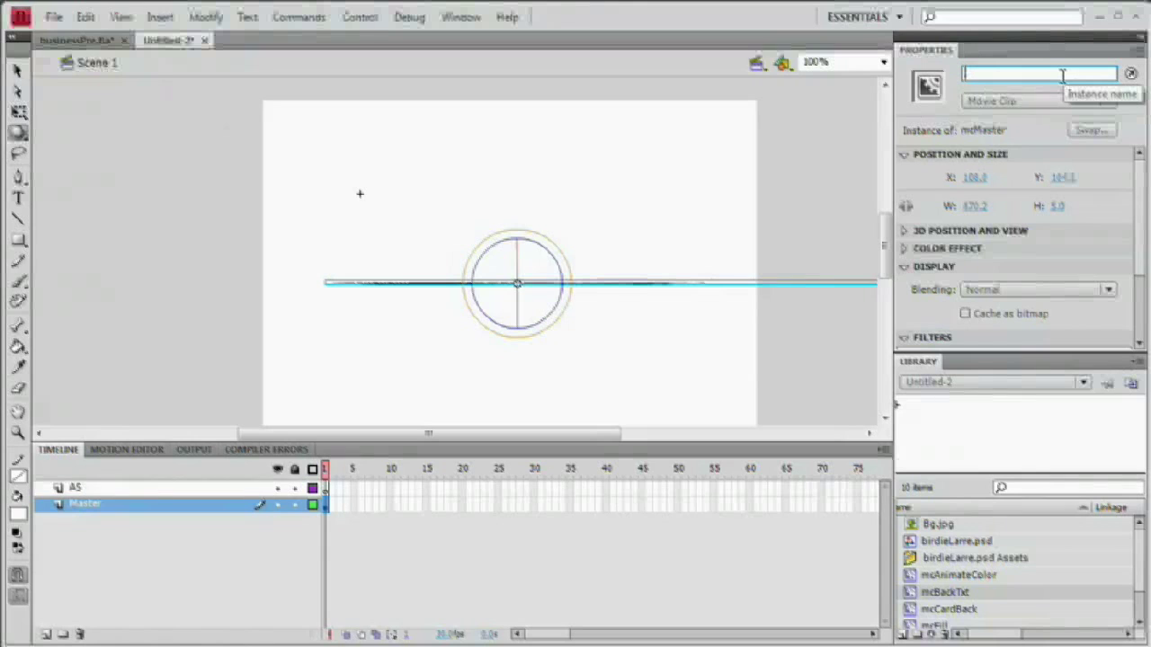
pyautogui.write('busCard_mc')
pyautogui.press('Return')
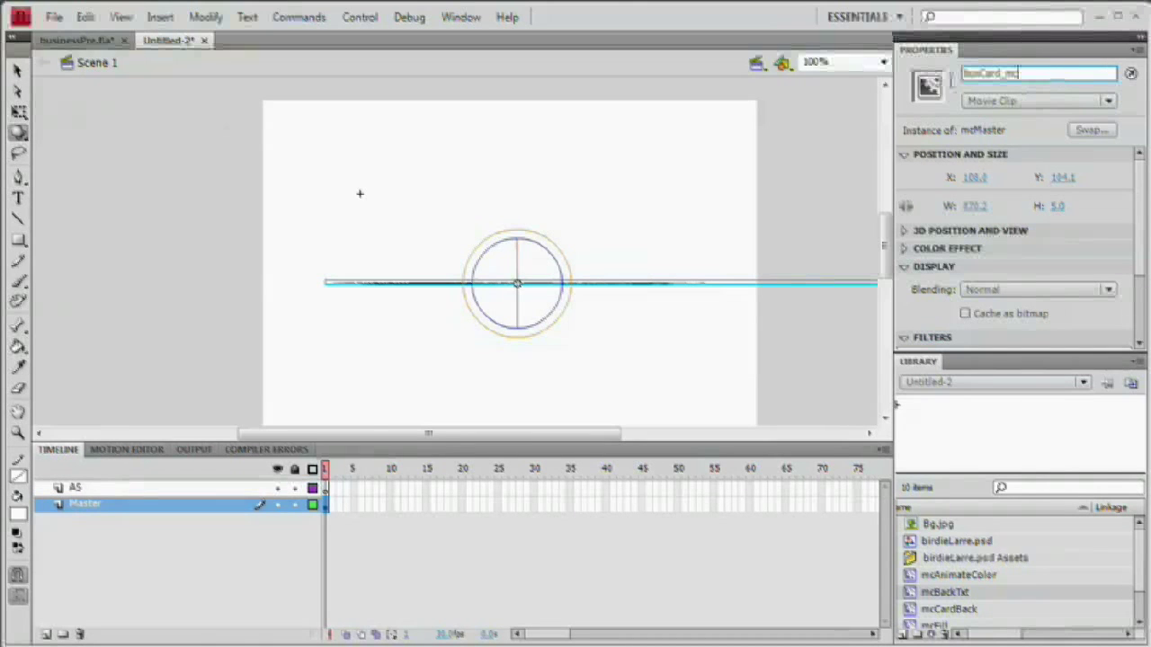
# Script frame 1 of the AS layer with busCard_mc.addEventListener(MouseEvent.CLICK, cardClick);
pyautogui.click(329, 490)
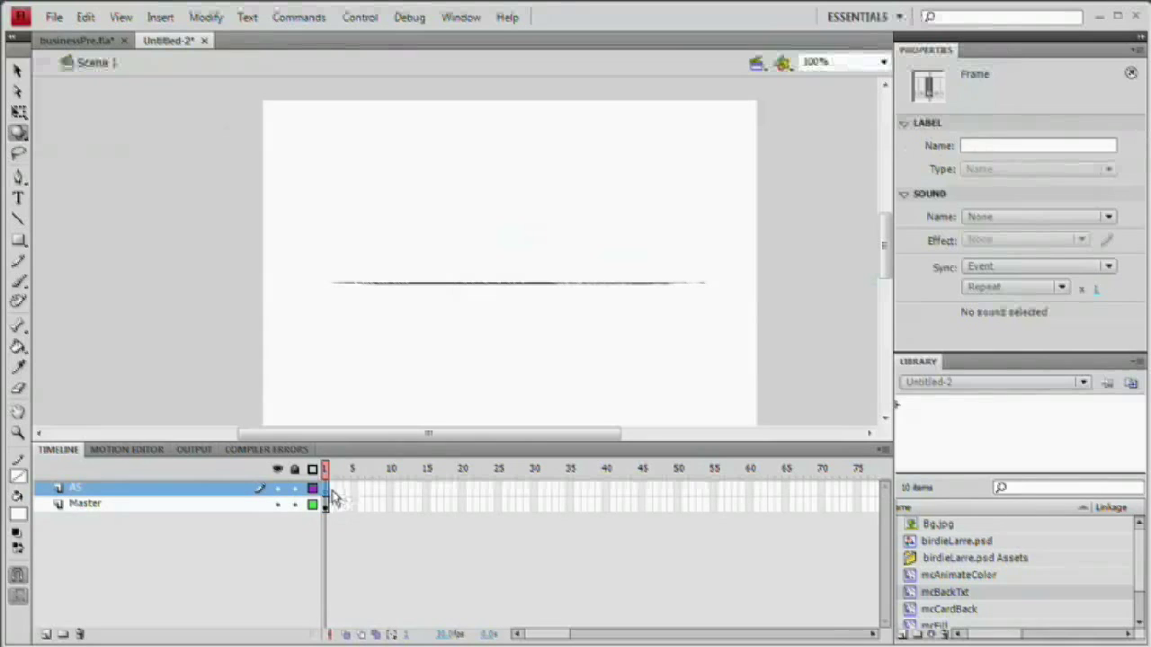
pyautogui.press('F9')
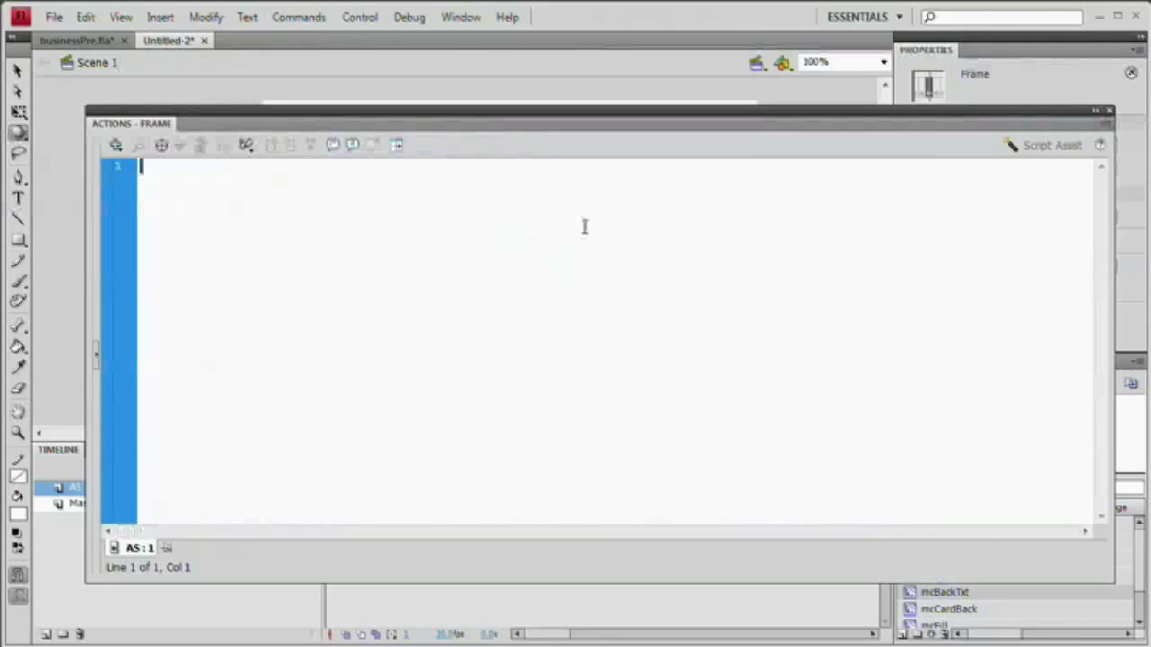
pyautogui.write('busCard')
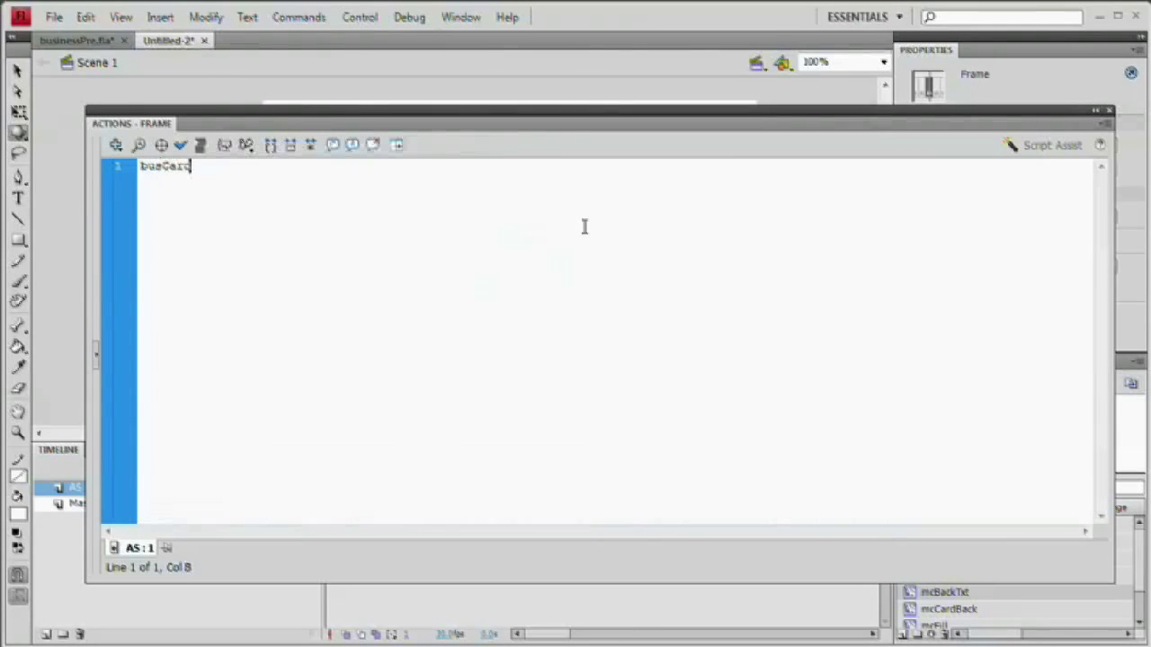
pyautogui.write('_mc.')
pyautogui.press('Down')
pyautogui.press('Down')
pyautogui.press('Down')
pyautogui.press('Down')
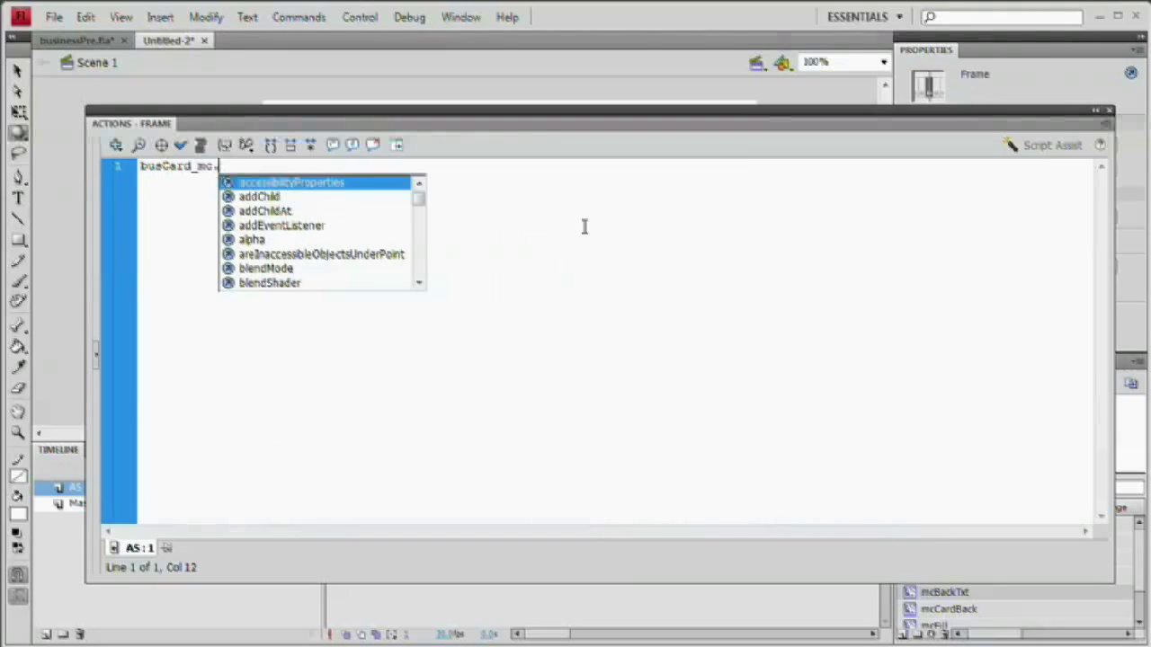
pyautogui.press('Return')
pyautogui.write('MouseEvent.CLICK')
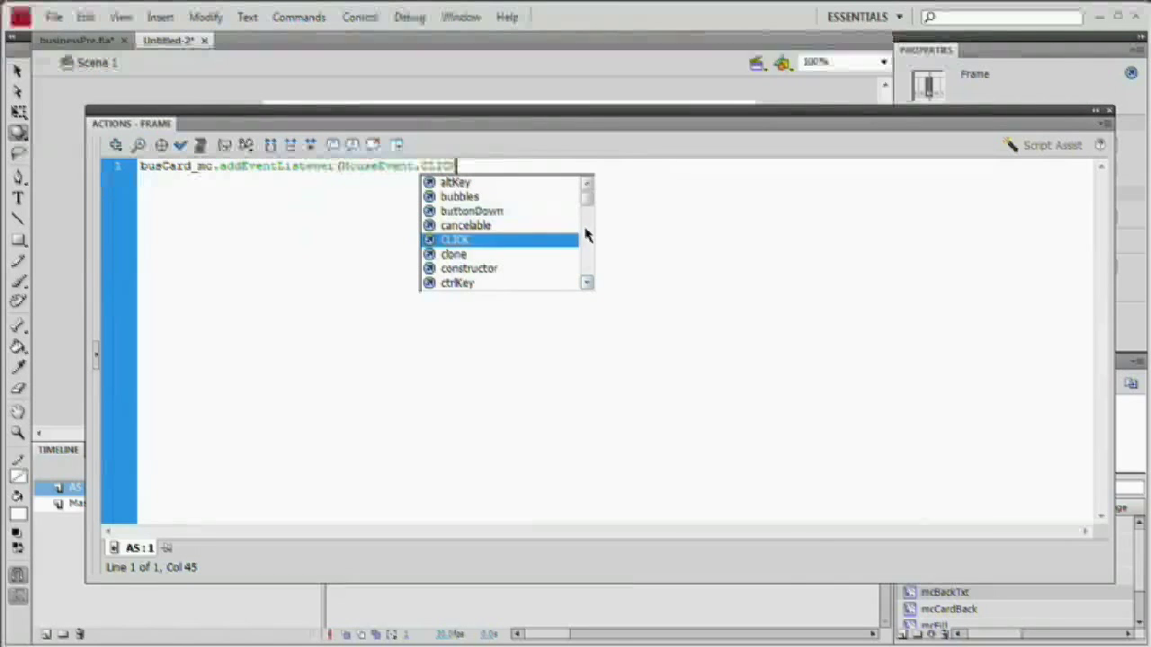
pyautogui.write(', ')
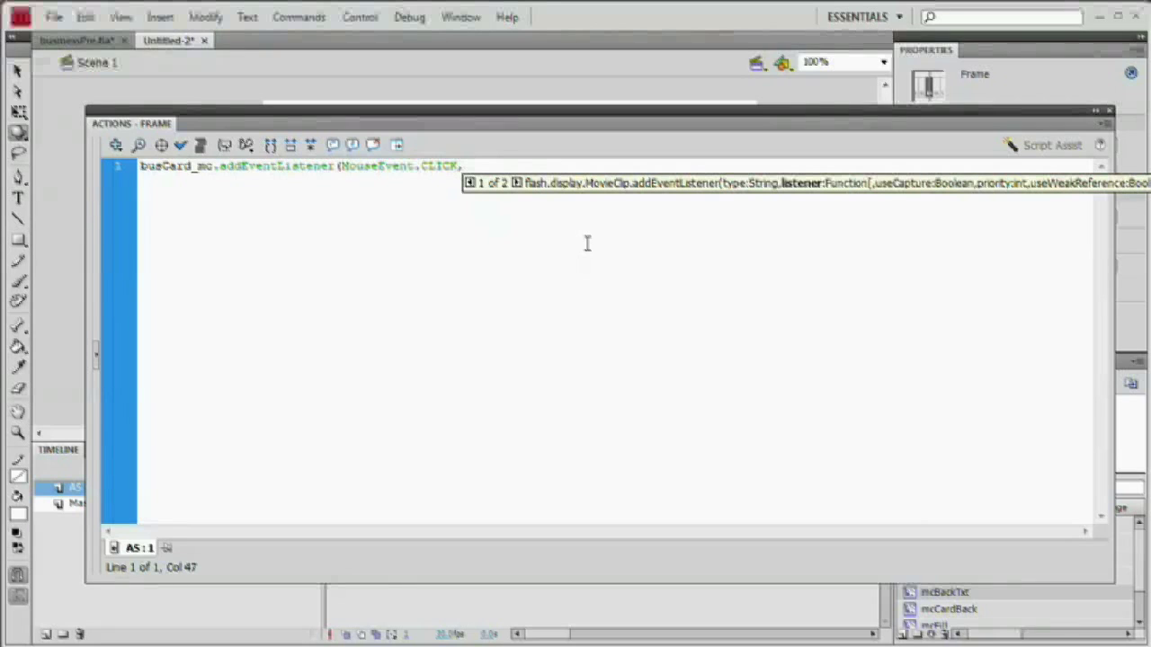
pyautogui.write('cardClick')
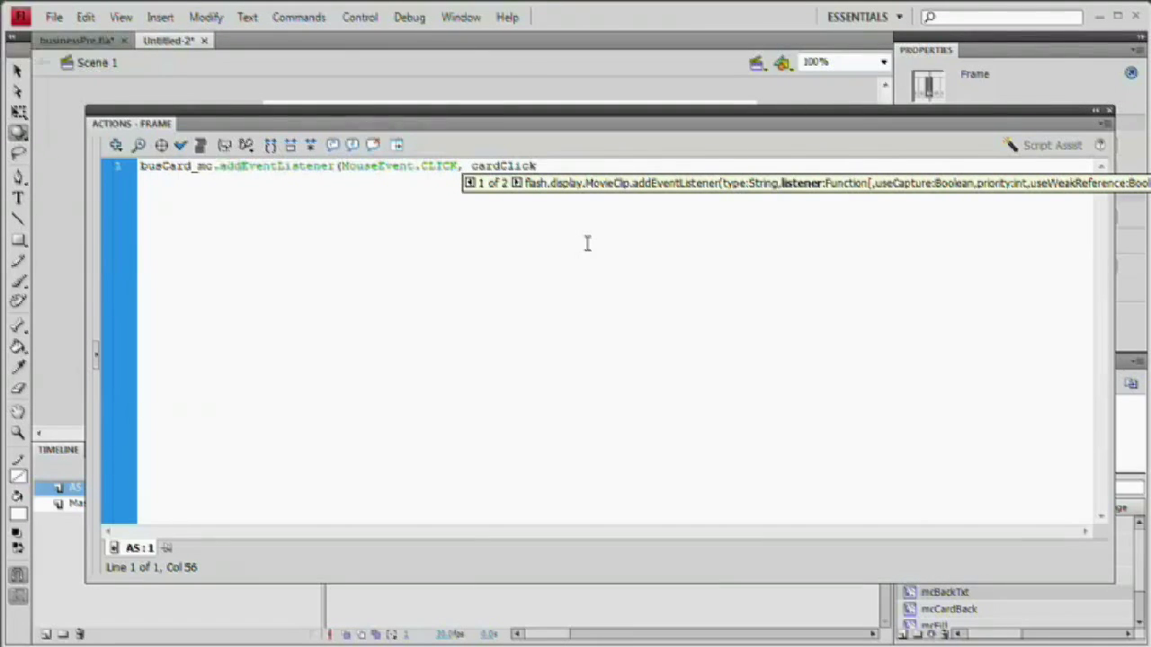
pyautogui.write(');')
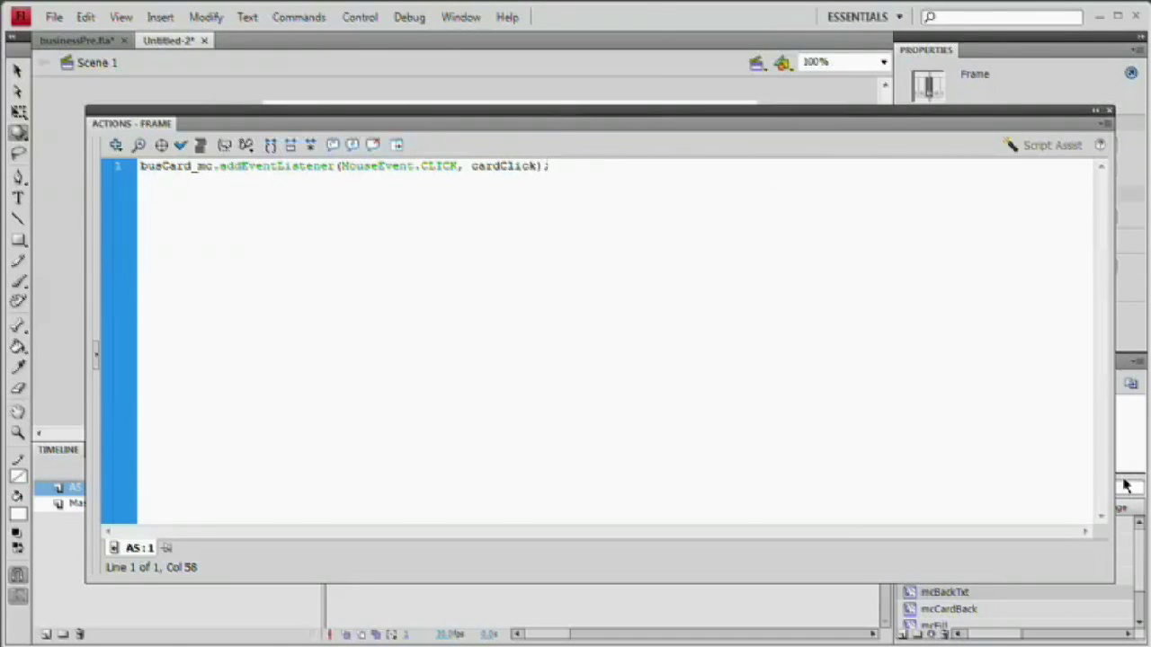
# Set the ActionScript editor's font size to 20 in the preferences and resize the script window to fit the code line
pyautogui.moveTo(1117, 481); pyautogui.dragTo(654, 449)
pyautogui.click(645, 123)
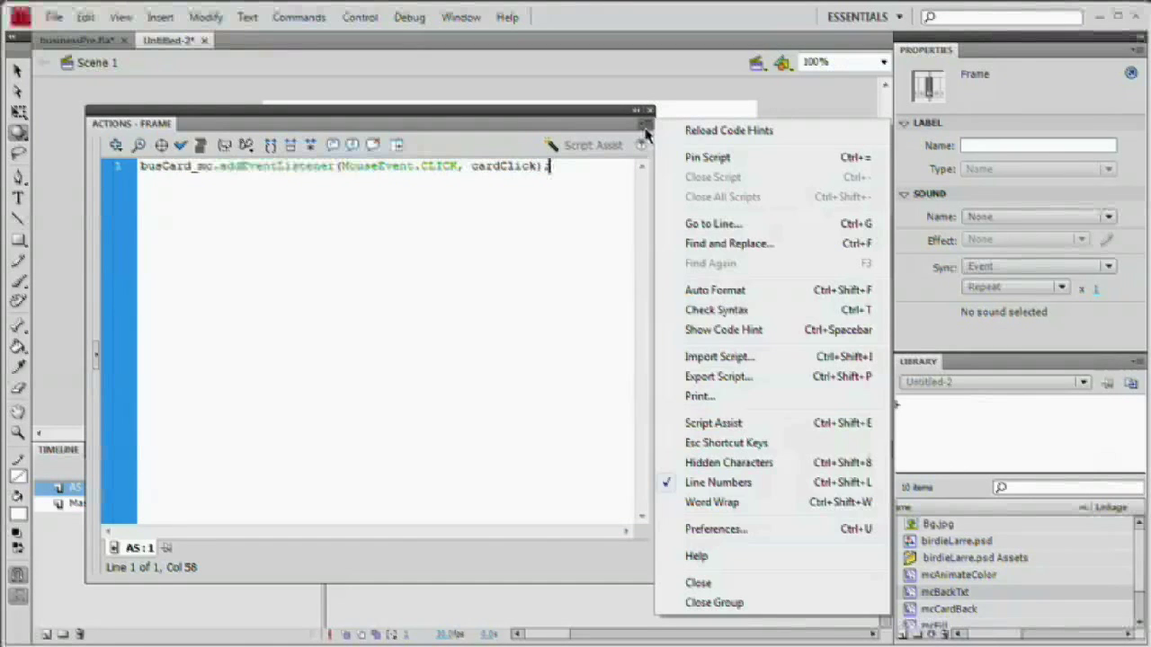
pyautogui.click(737, 529)
pyautogui.moveTo(888, 240); pyautogui.dragTo(833, 30)
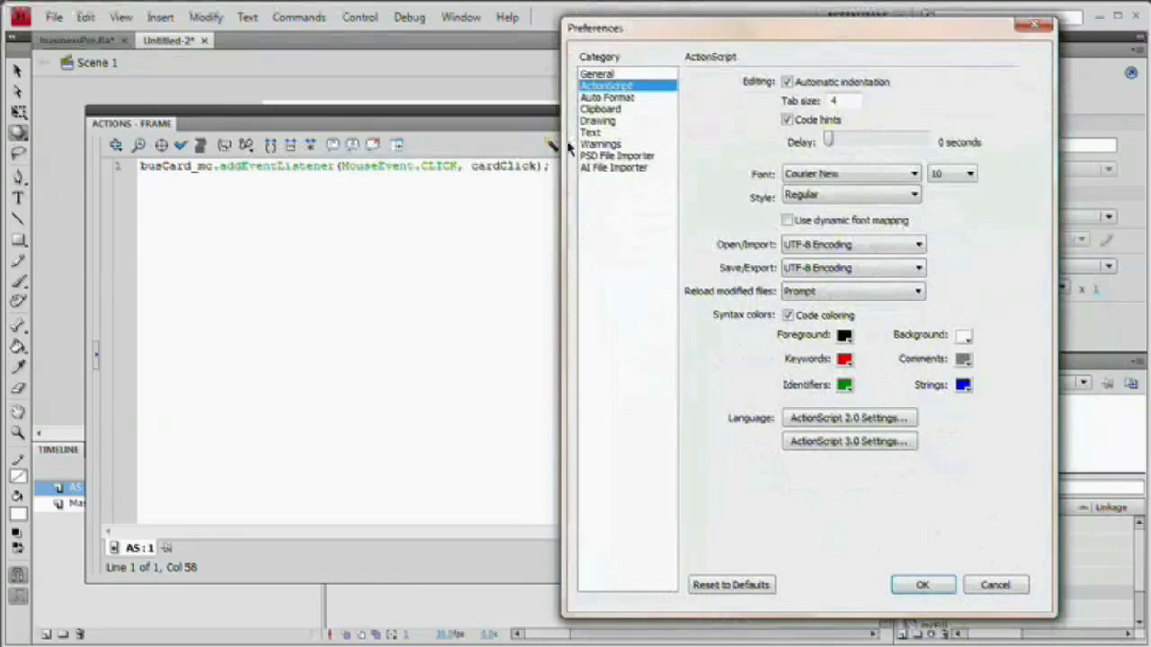
pyautogui.click(939, 175)
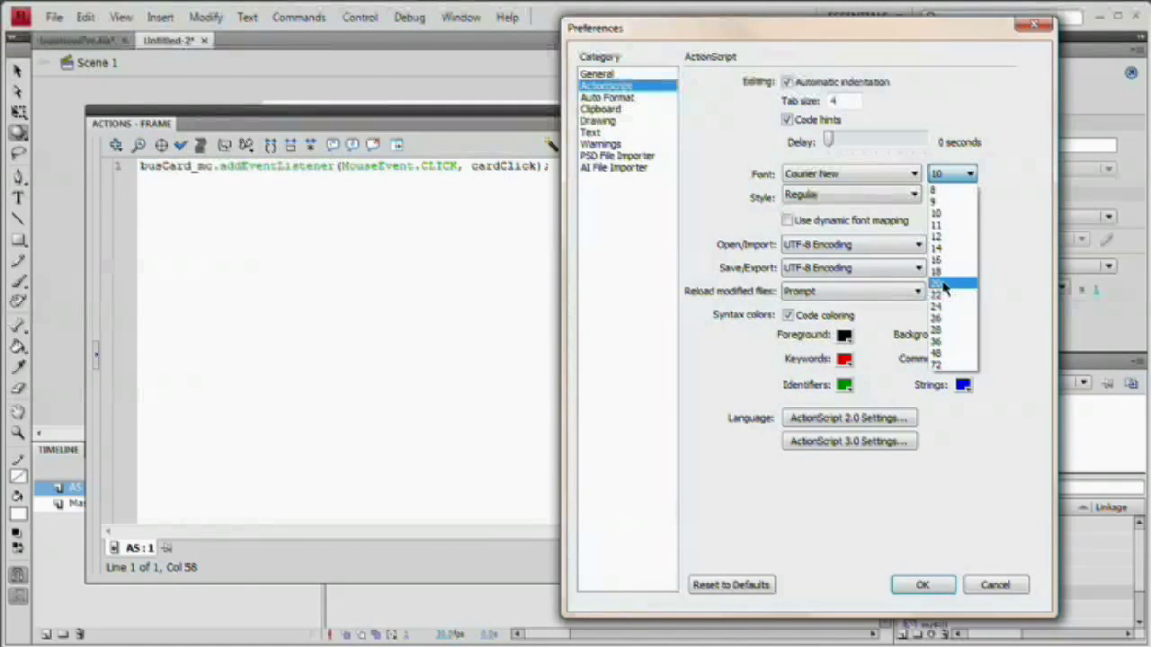
pyautogui.click(943, 286)
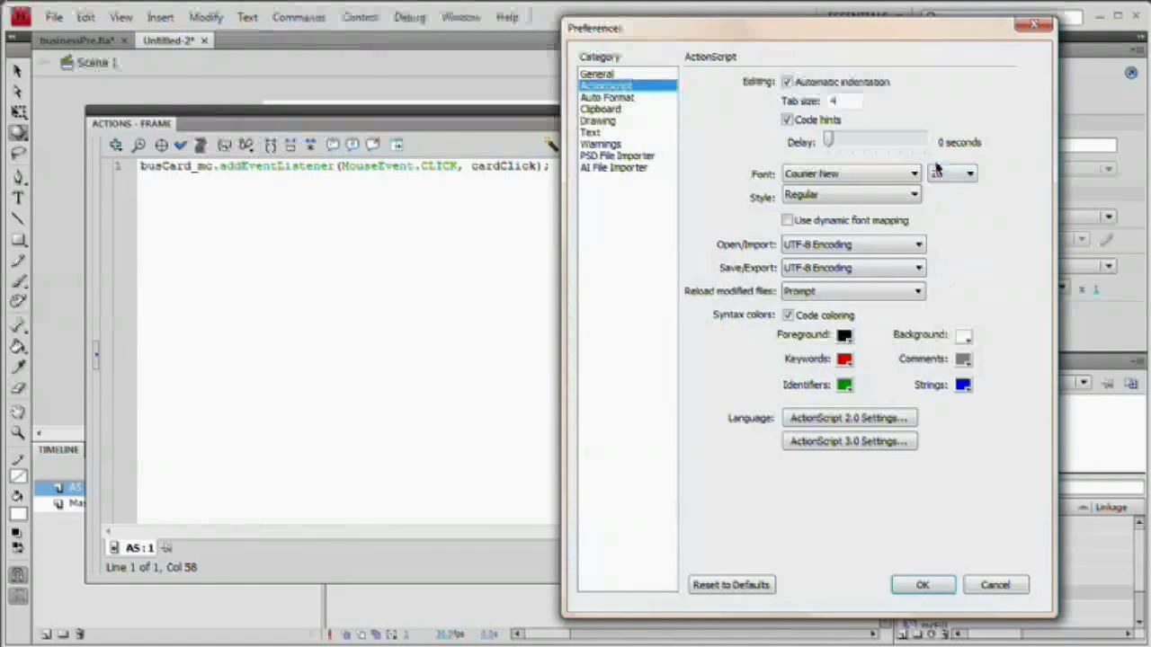
pyautogui.click(922, 585)
pyautogui.moveTo(656, 401); pyautogui.dragTo(1089, 382)
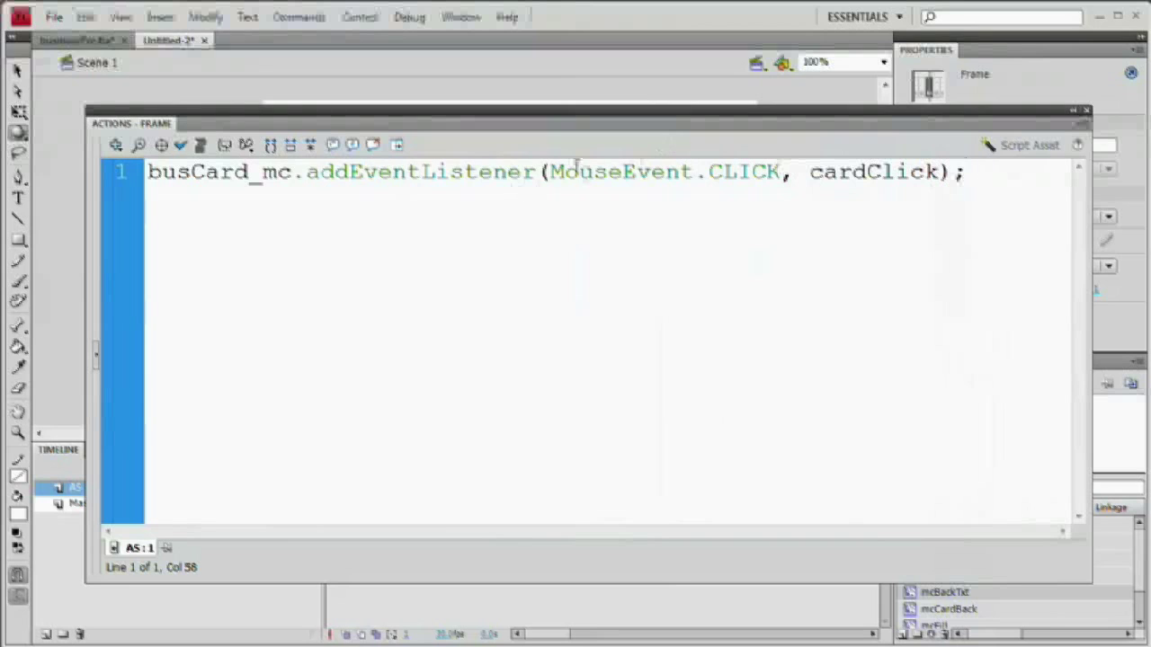
# Add a second script line, busCard_mc.buttonMode = true;, below the event listener
pyautogui.moveTo(708, 171); pyautogui.dragTo(939, 173)
pyautogui.click(983, 174)
pyautogui.press('Return')
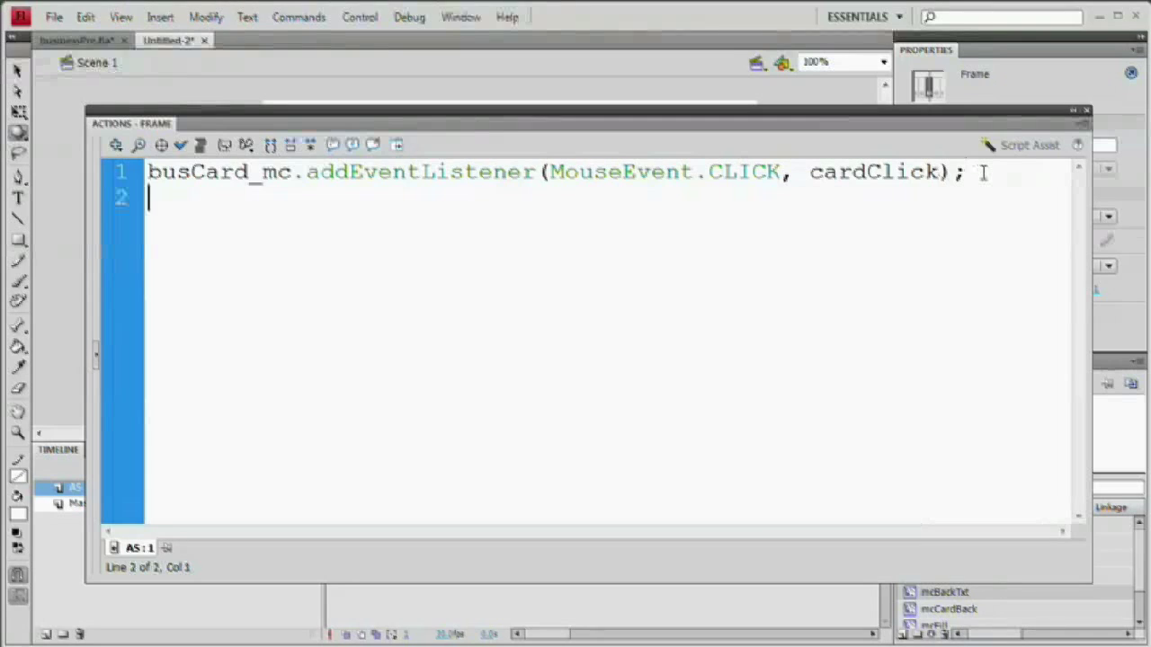
pyautogui.write('busCa')
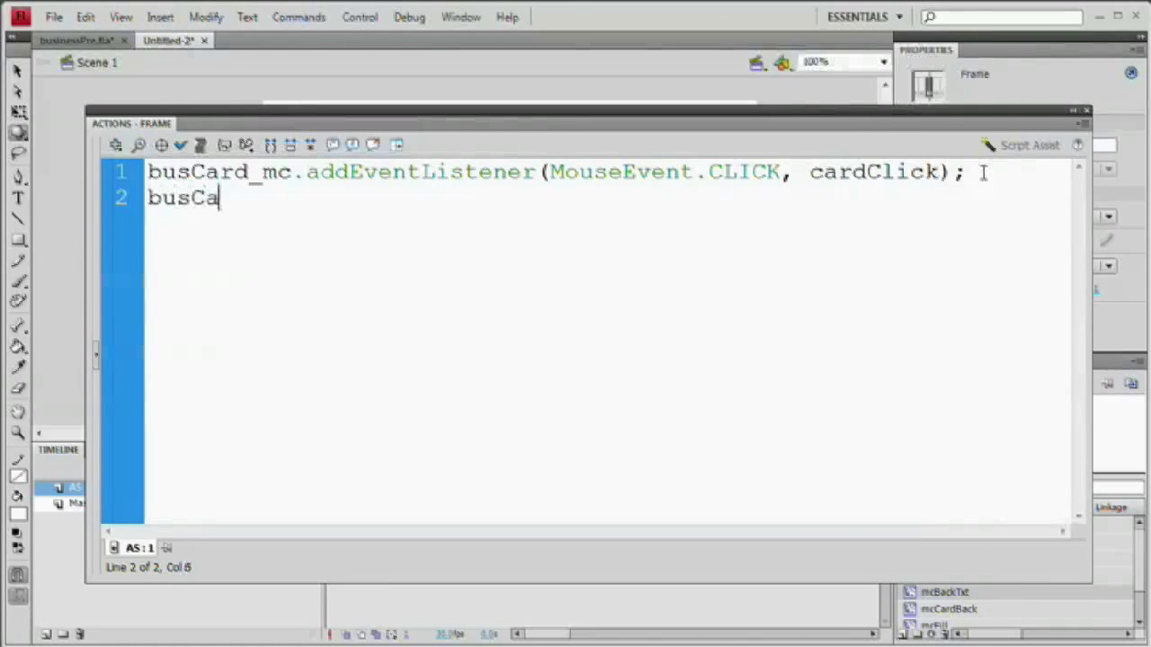
pyautogui.write('rd_mc.butto')
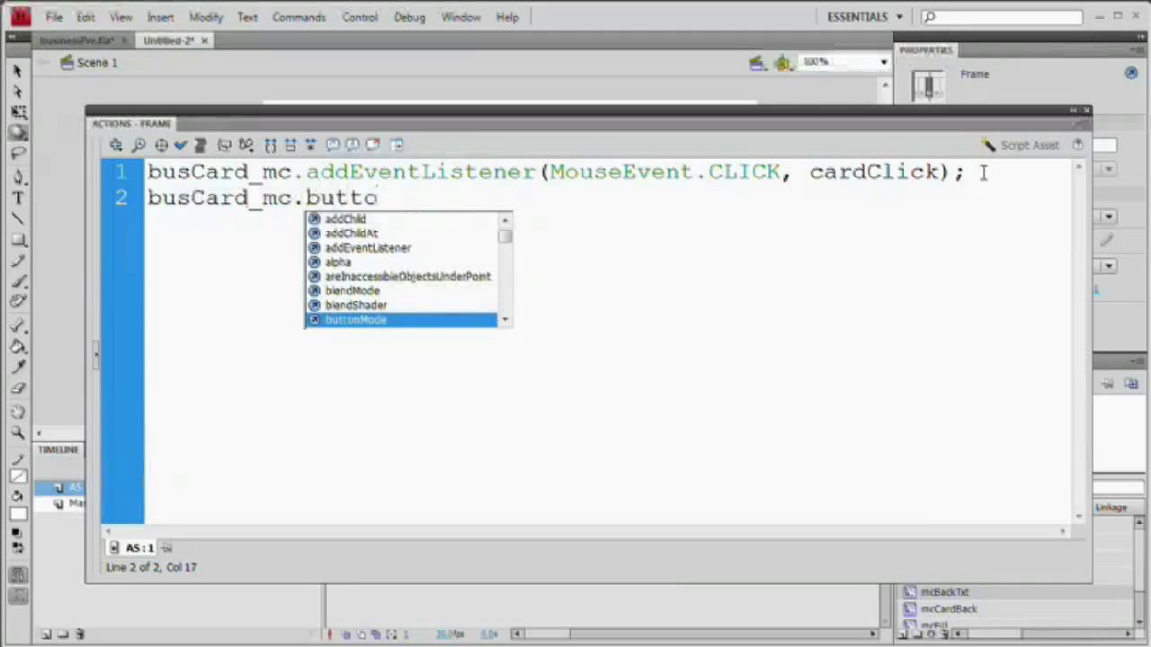
pyautogui.press('Return')
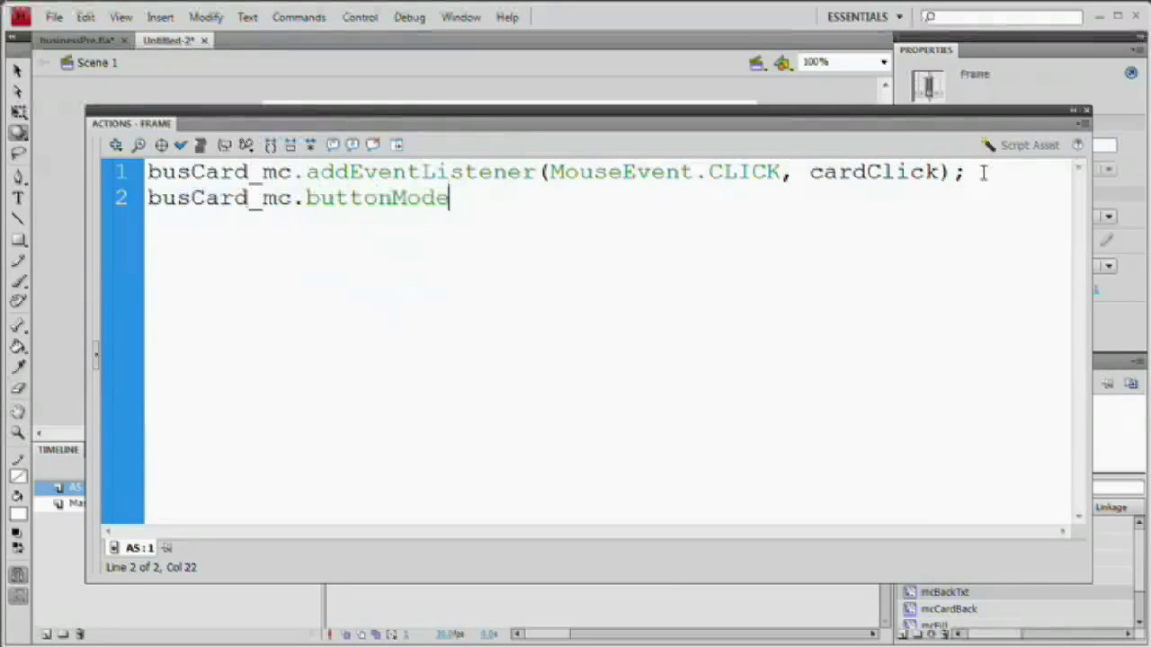
pyautogui.write('= true;')
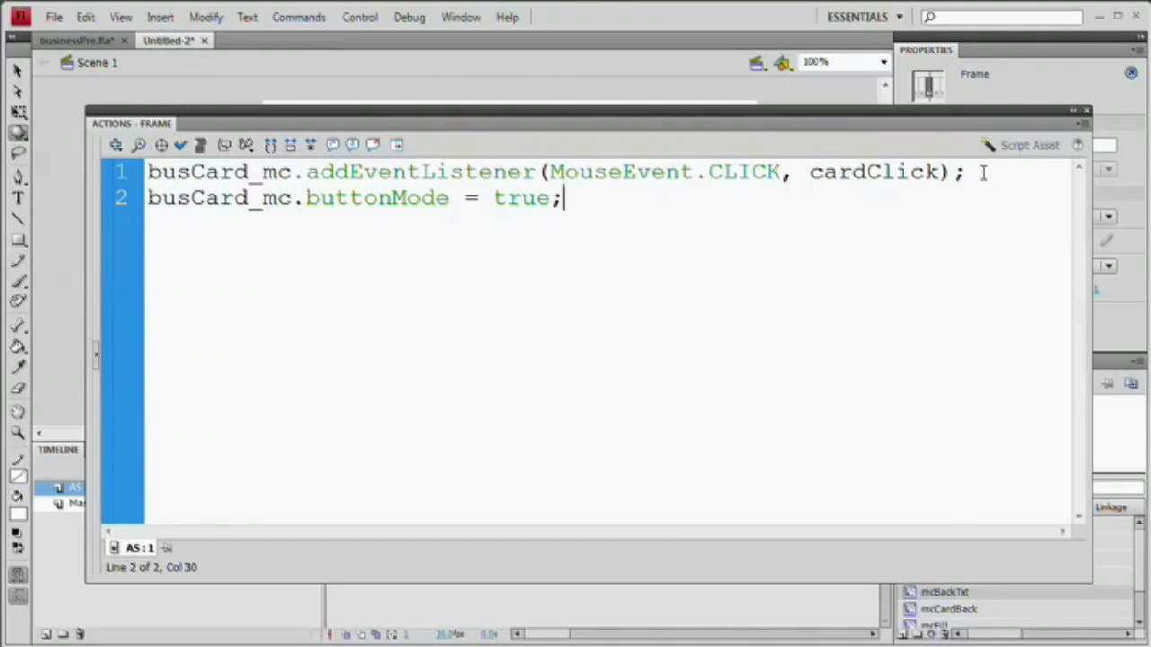
# Add an empty handler function, cardClick(event:MouseEvent):void, with opening and closing braces, below a blank line
pyautogui.press('Return')
pyautogui.write('function')
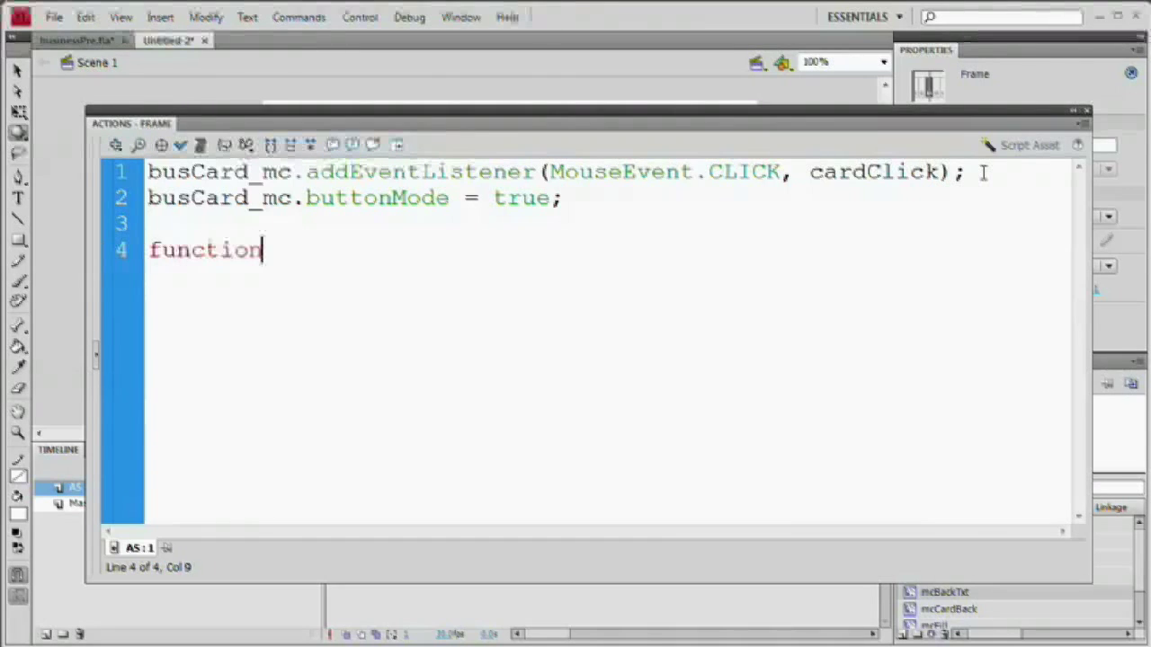
pyautogui.write(' cardClick')
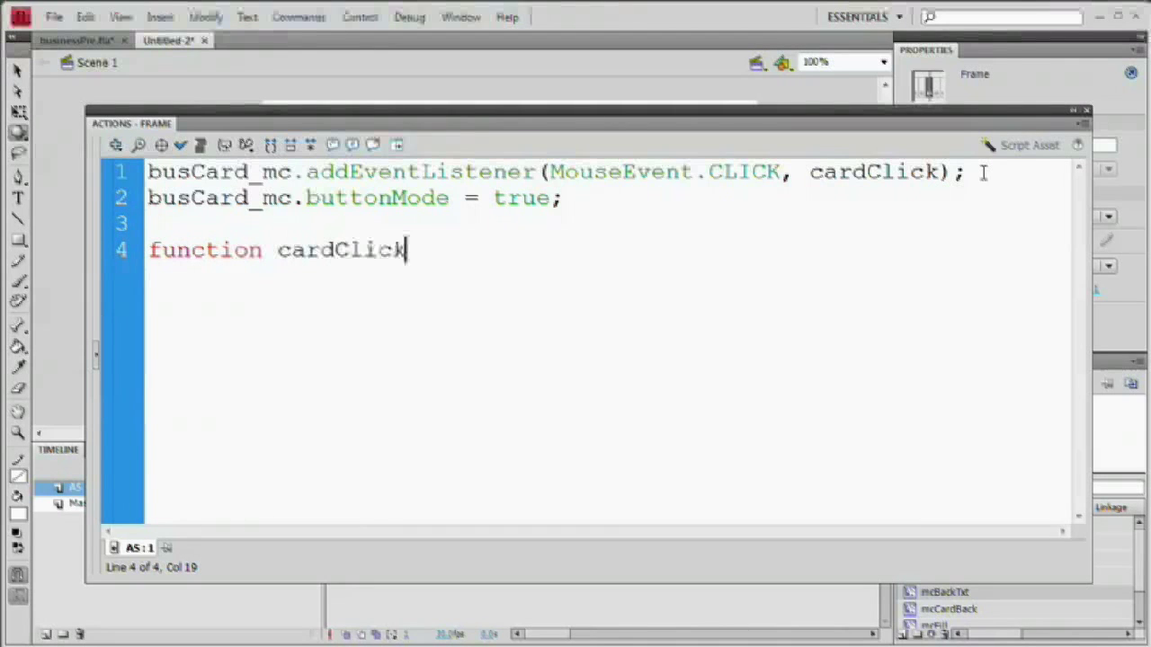
pyautogui.press('BackSpace')
pyautogui.write('(event:MouseEvent')
pyautogui.press('Escape')
pyautogui.write('):void')
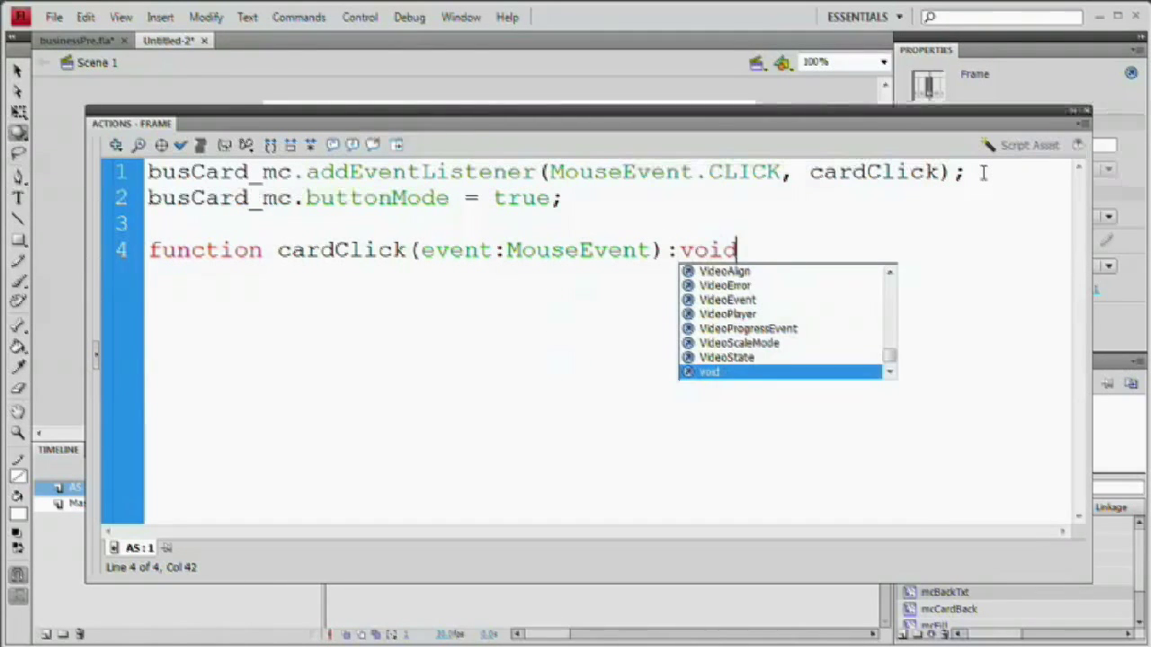
pyautogui.write('{')
pyautogui.press('Return')
pyautogui.press('Return')
pyautogui.write('}')
pyautogui.press('Up')
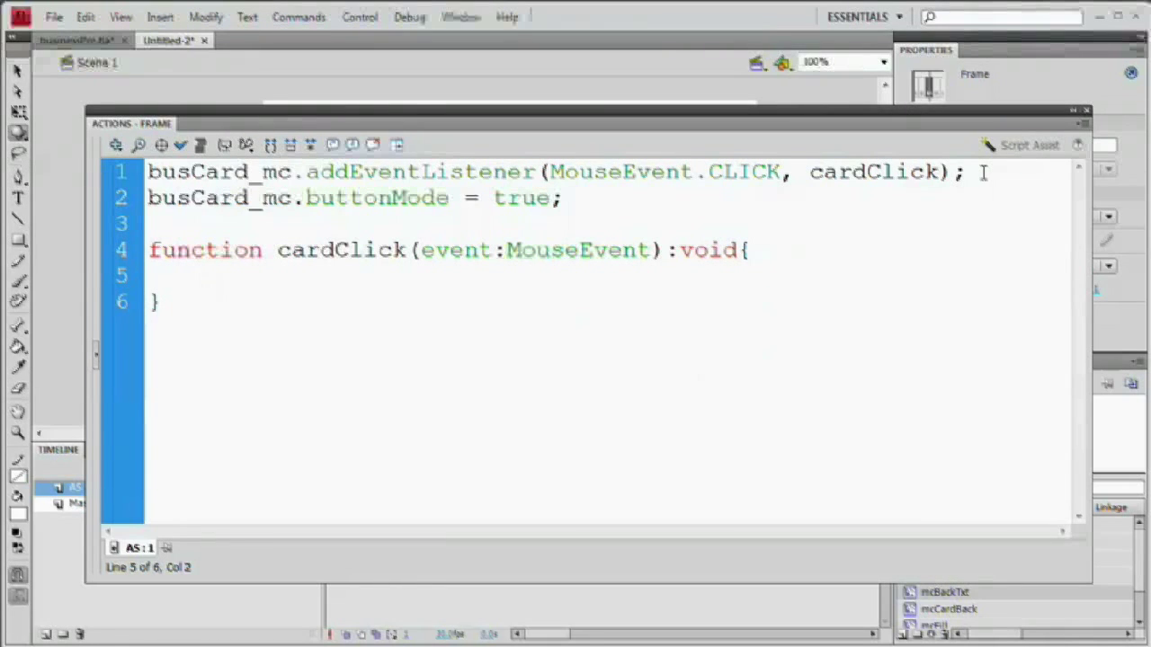
# Begin an if condition inside the cardClick function with if (busCard_mc.currentFrame ==
pyautogui.write('if')
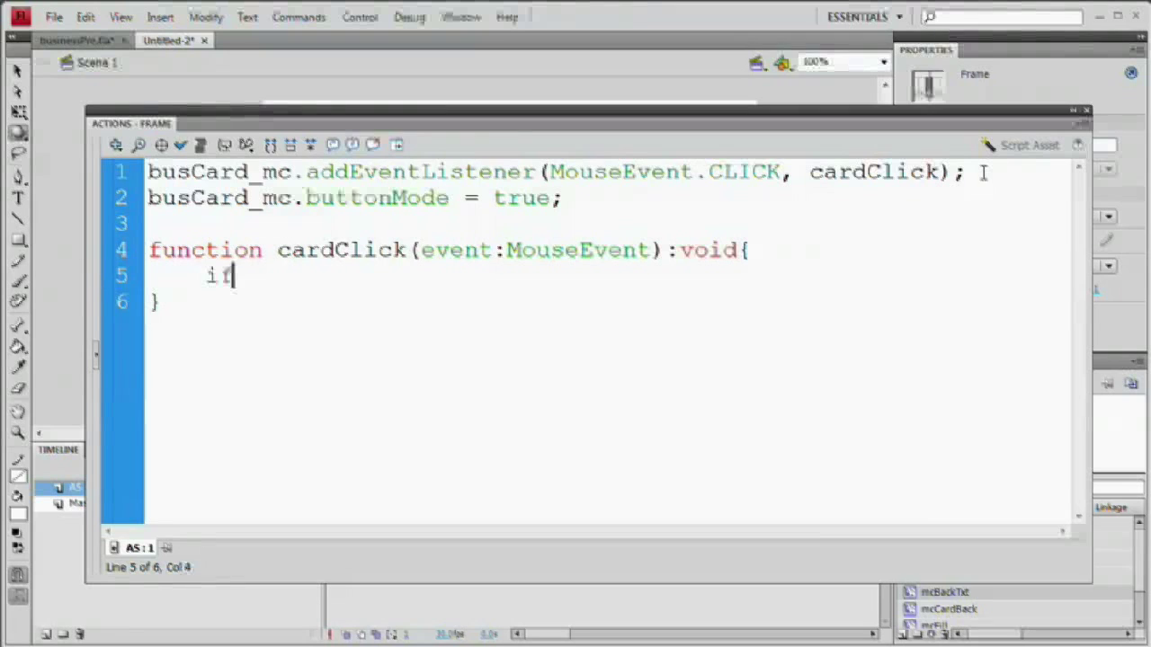
pyautogui.write(' (')
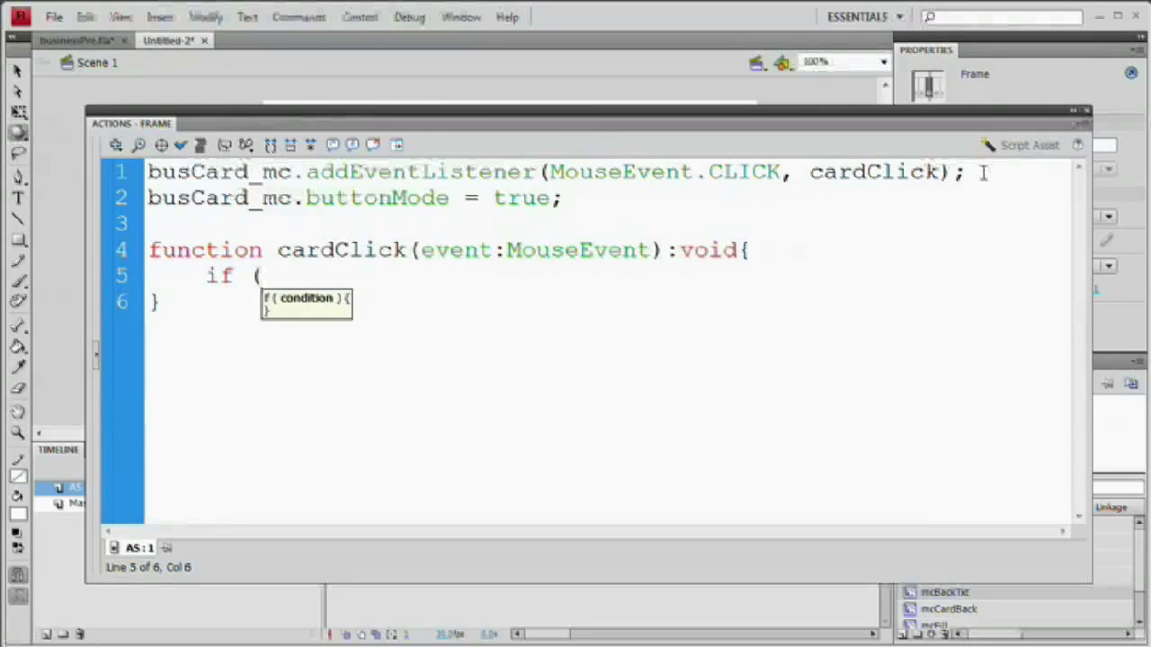
pyautogui.write('busCard')
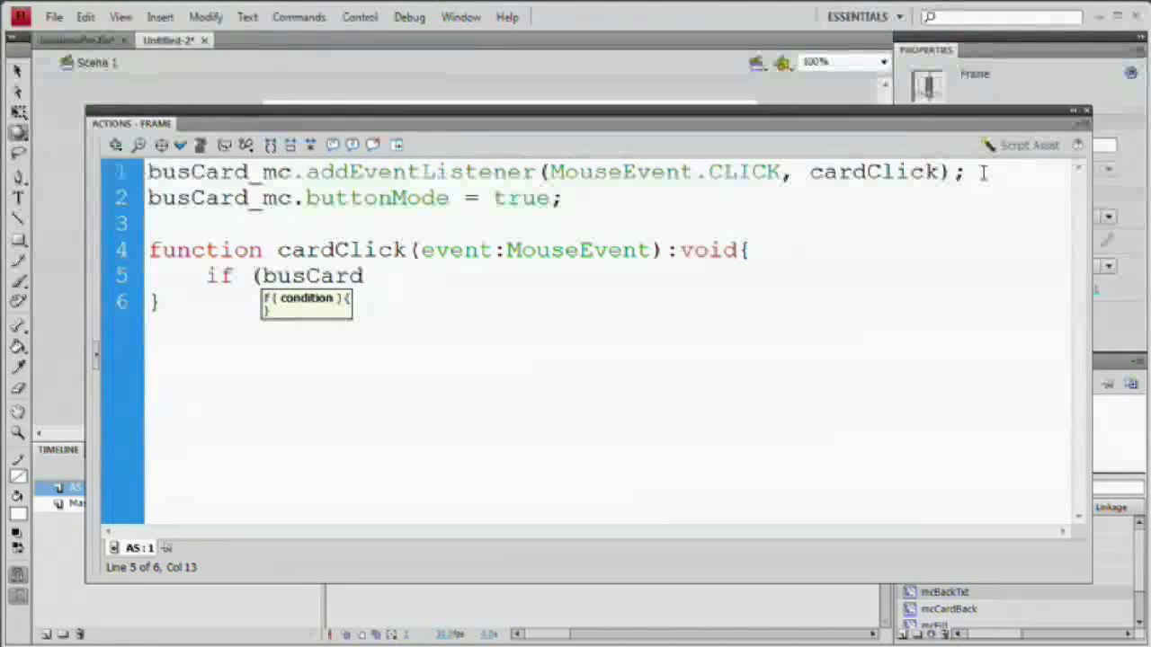
pyautogui.write('_mc.currentFrame')
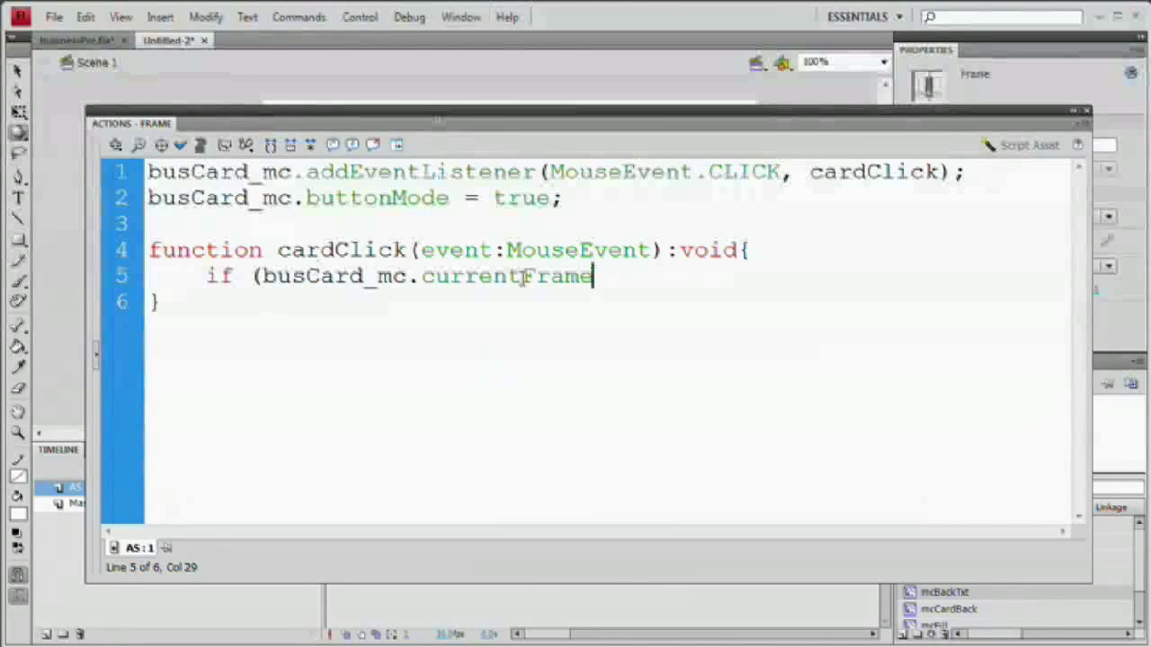
pyautogui.write('==')
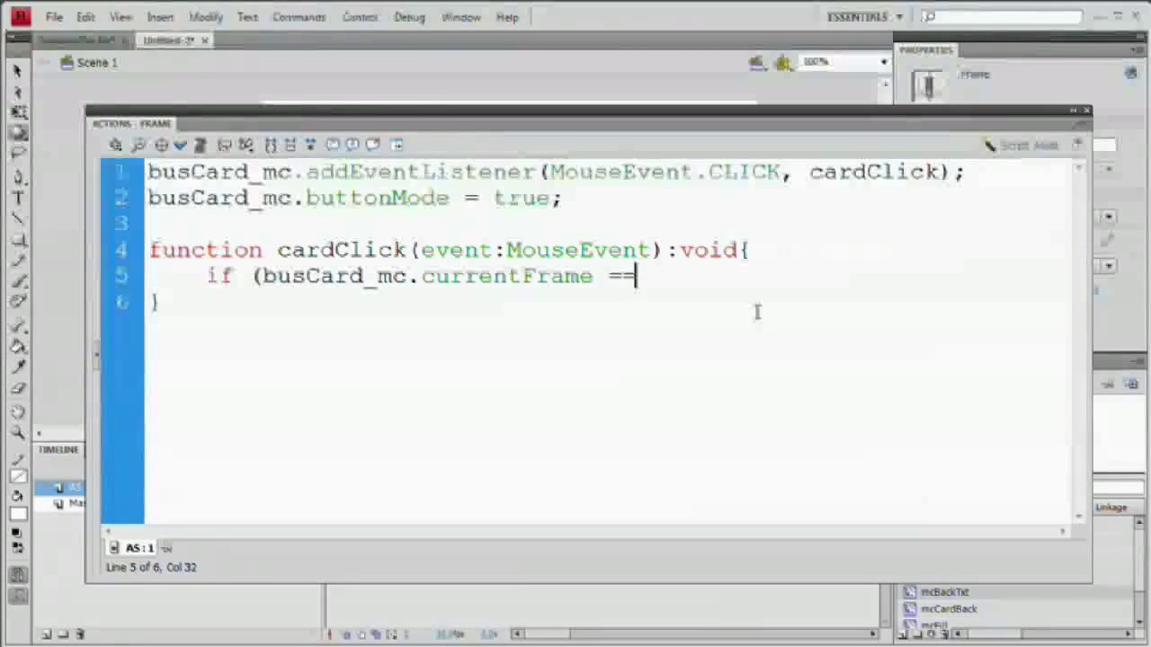
# Inspect the card movie clip's timeline for the AS-layer keyframe where the front faces flat, and return to Scene 1
pyautogui.press('F9')
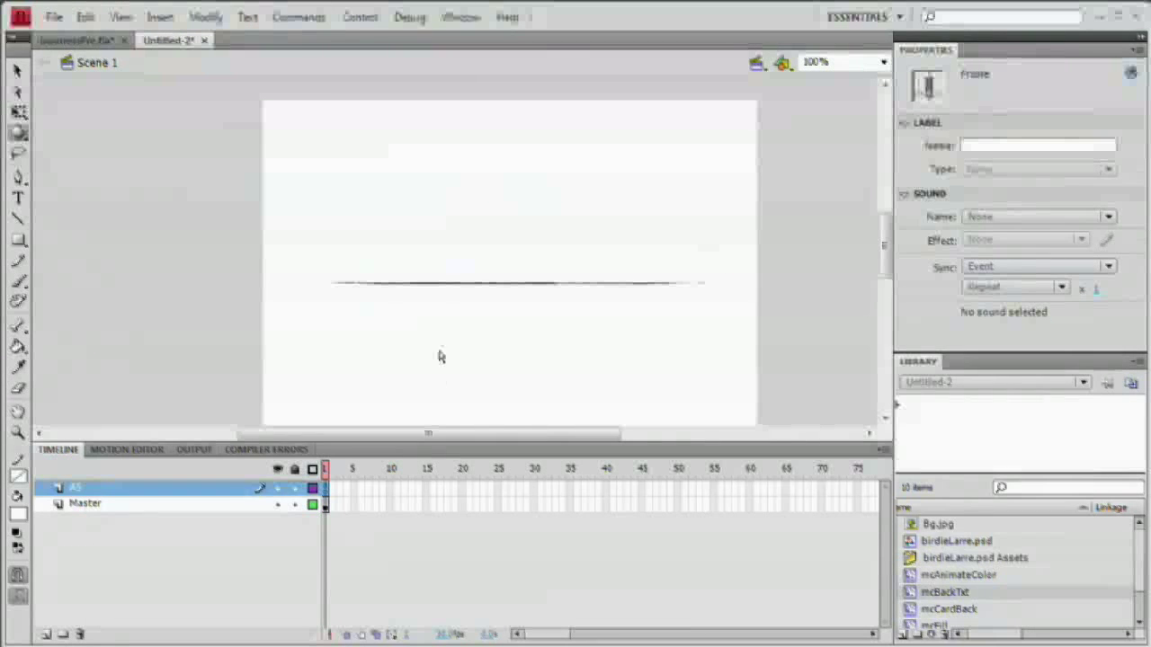
pyautogui.click(461, 289)
pyautogui.click(18, 72)
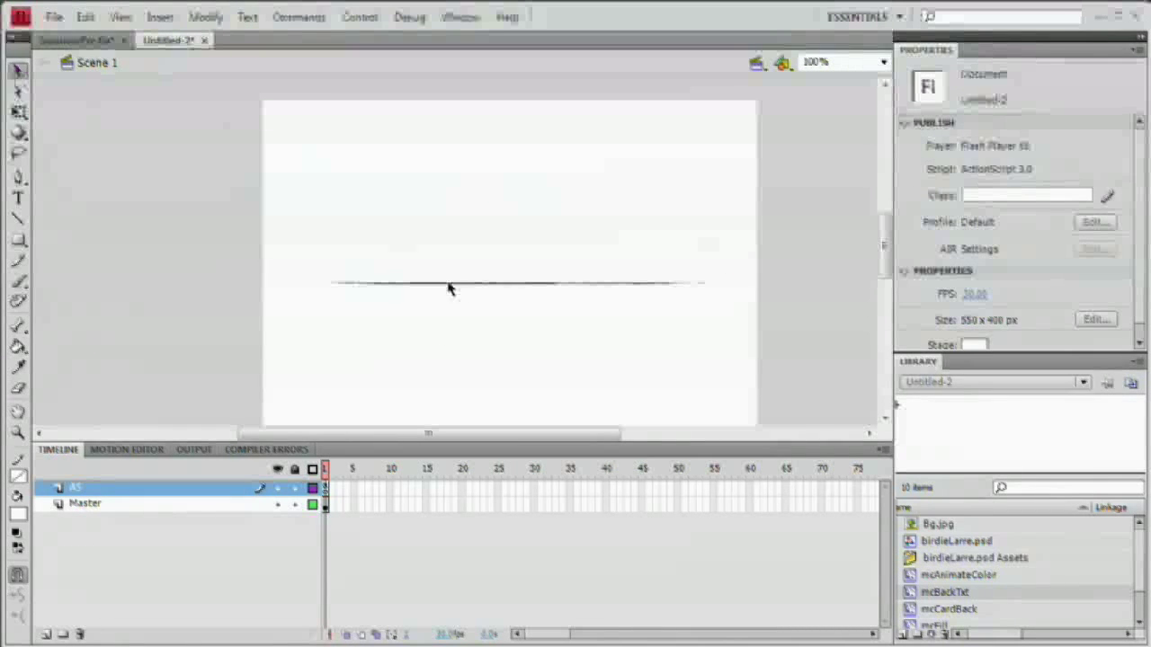
pyautogui.doubleClick(454, 285)
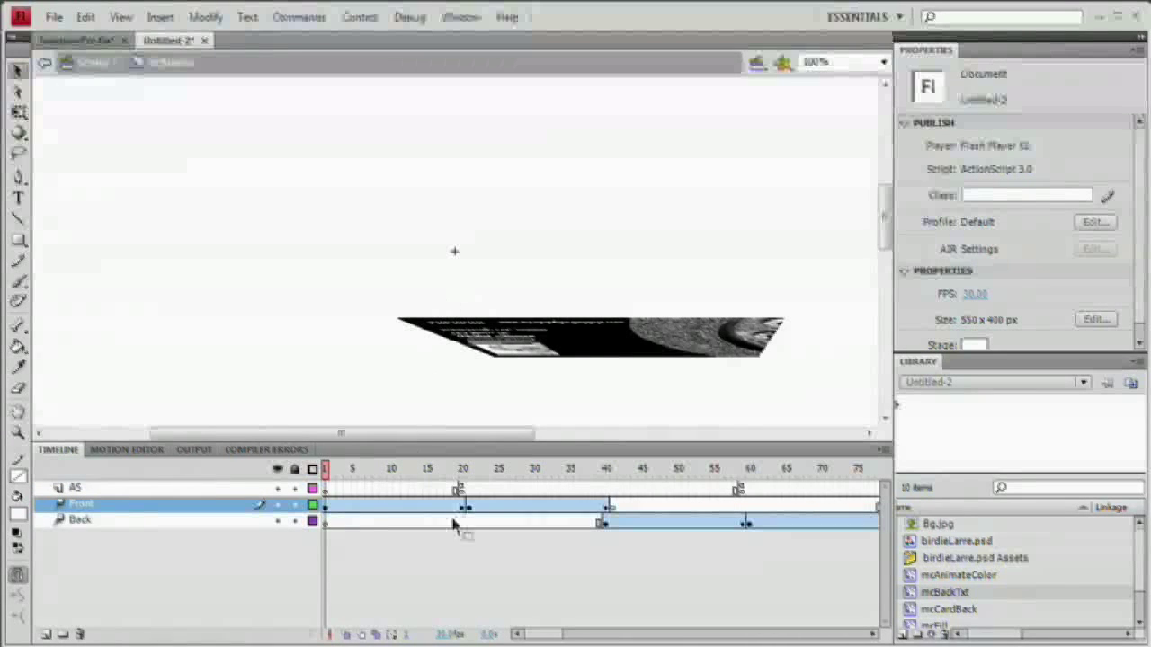
pyautogui.moveTo(325, 468); pyautogui.dragTo(461, 469)
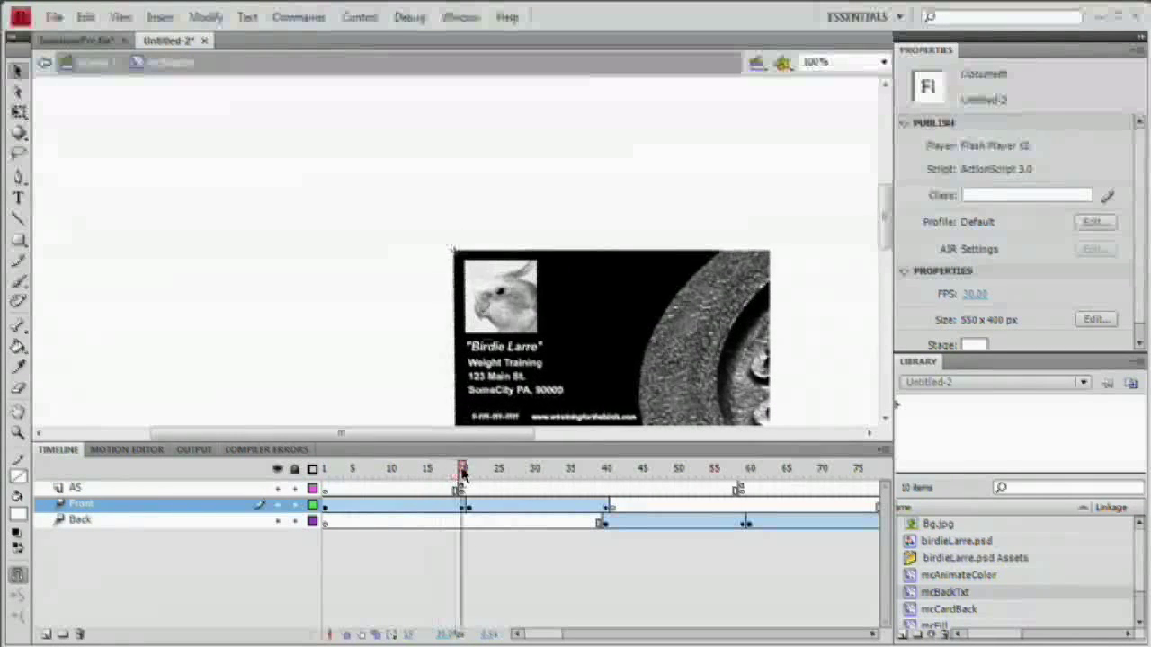
pyautogui.click(460, 488)
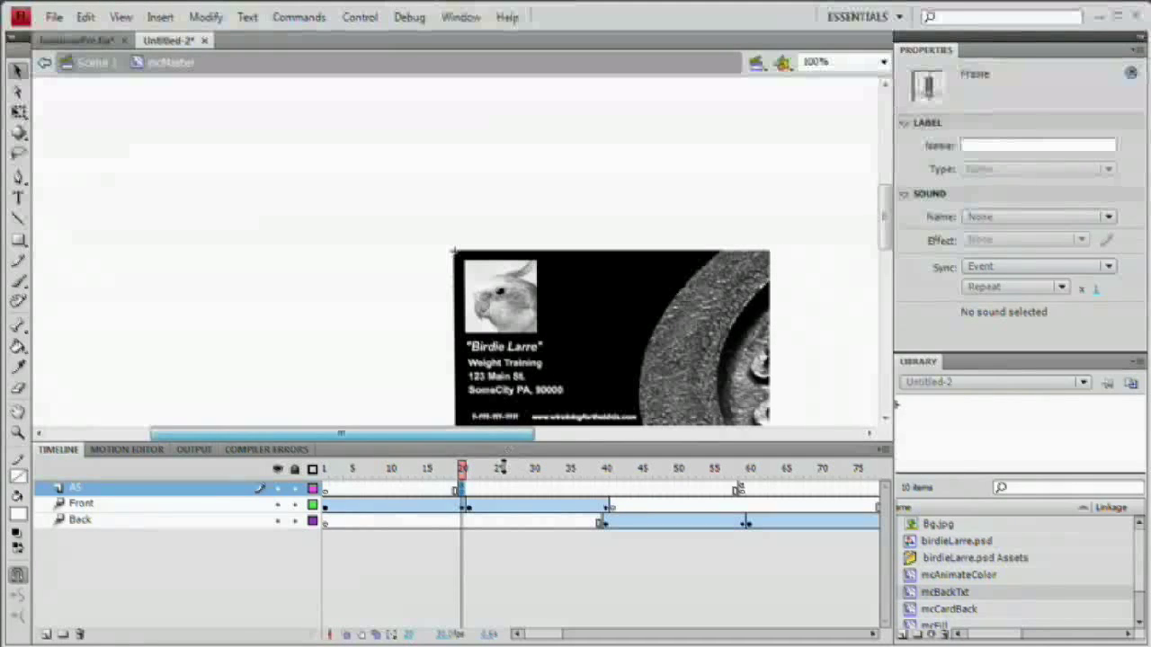
pyautogui.moveTo(505, 444); pyautogui.dragTo(505, 464)
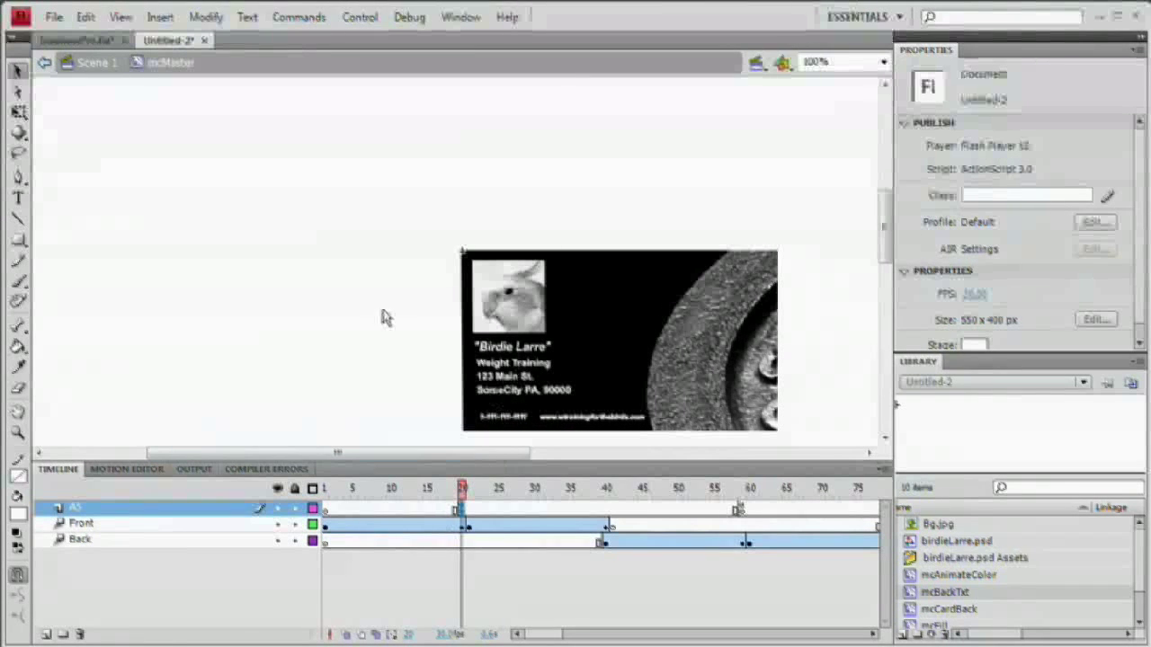
pyautogui.click(97, 62)
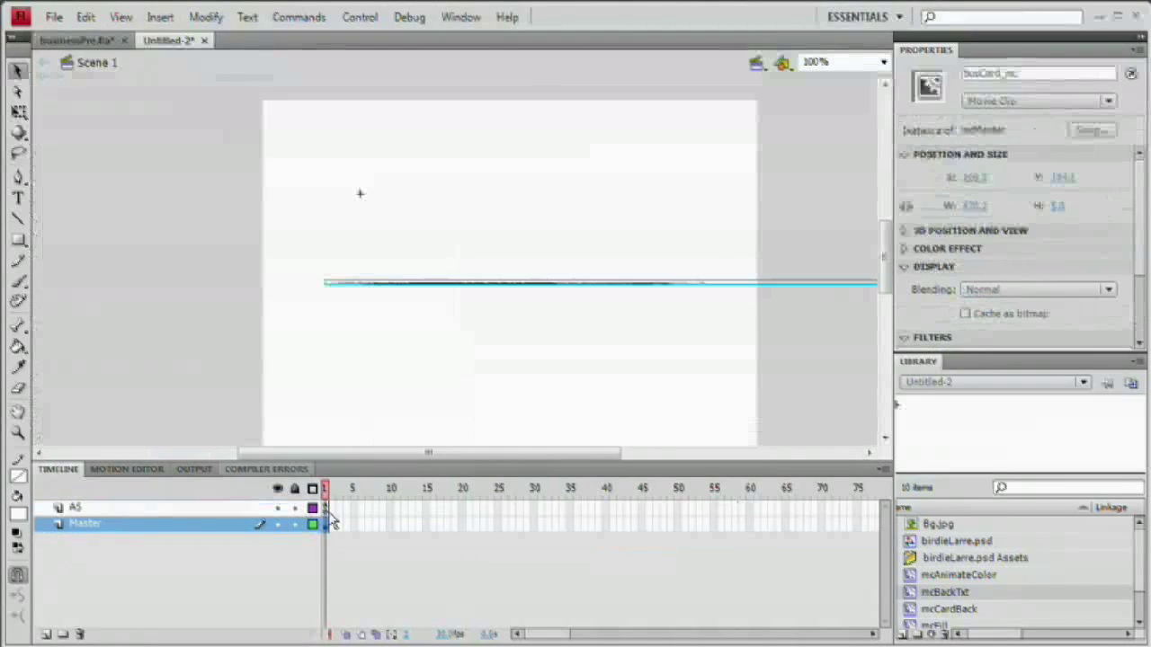
# Complete the if condition in the main timeline's AS frame 1 script with 20 and add the block's opening and closing braces
pyautogui.click(325, 508)
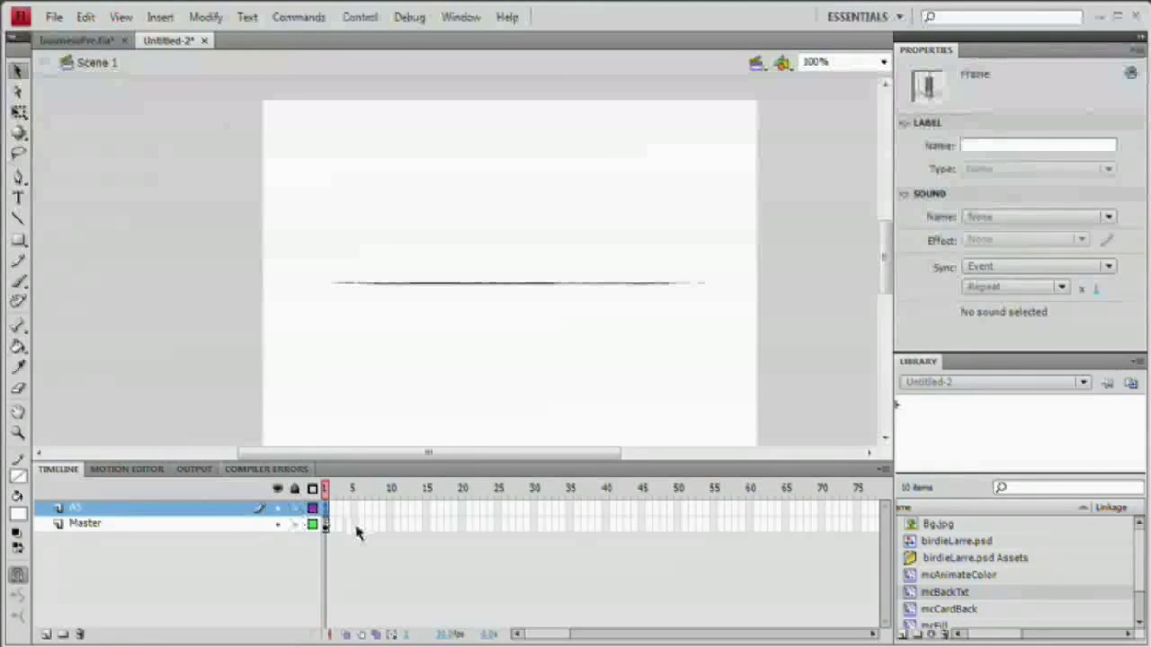
pyautogui.press('F9')
pyautogui.moveTo(556, 131); pyautogui.dragTo(546, 119)
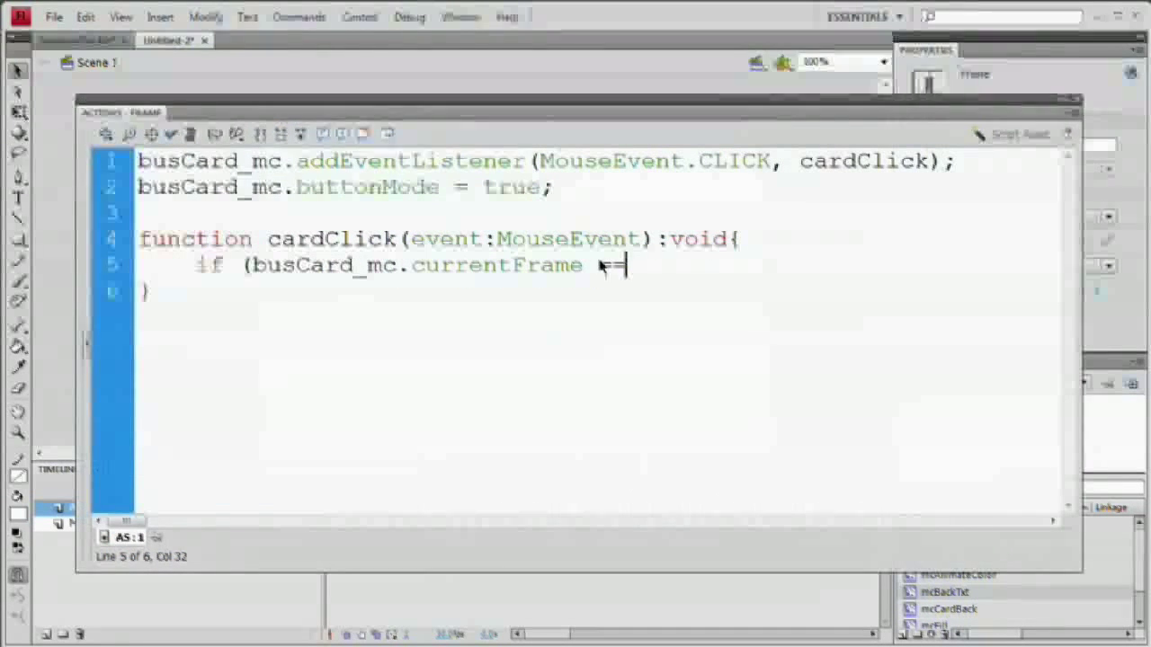
pyautogui.write('20')
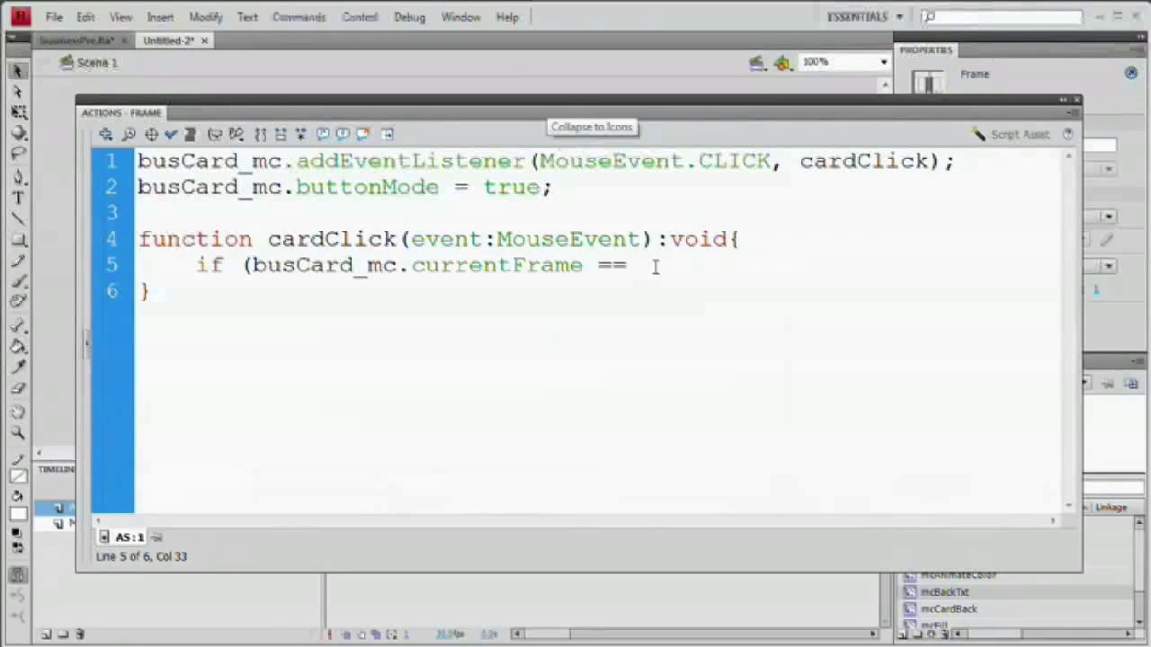
pyautogui.write(')')
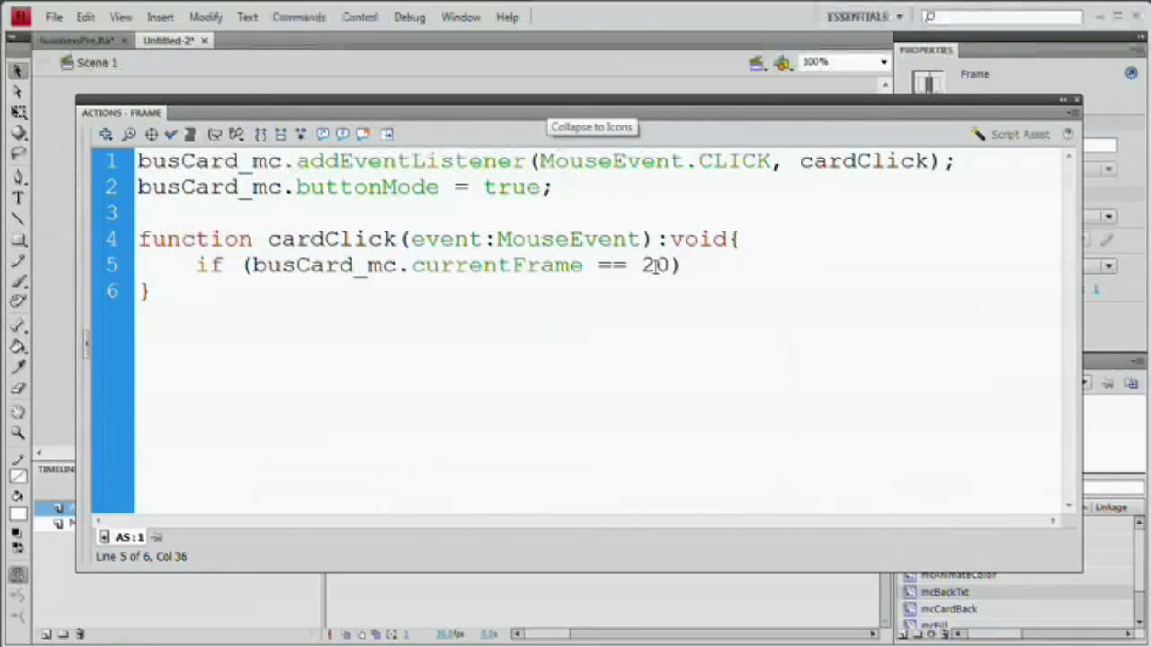
pyautogui.write('{')
pyautogui.press('Return')
pyautogui.press('Return')
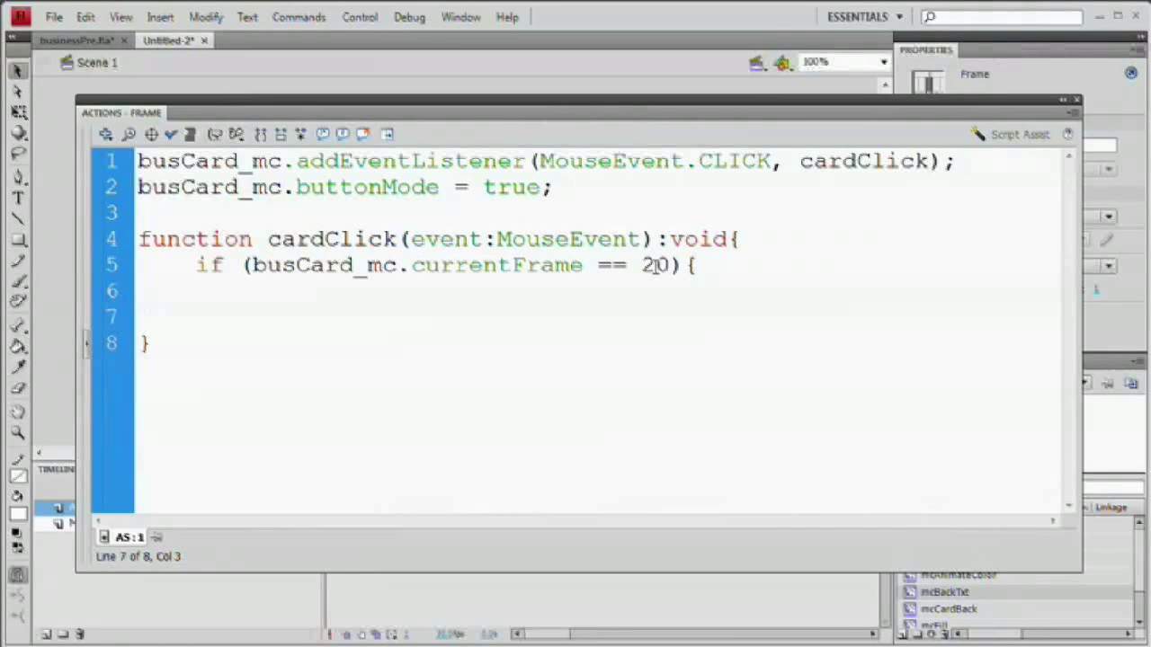
# Add busCard_mc.play(); inside the if block
pyautogui.press('Up')
pyautogui.write('busCard')
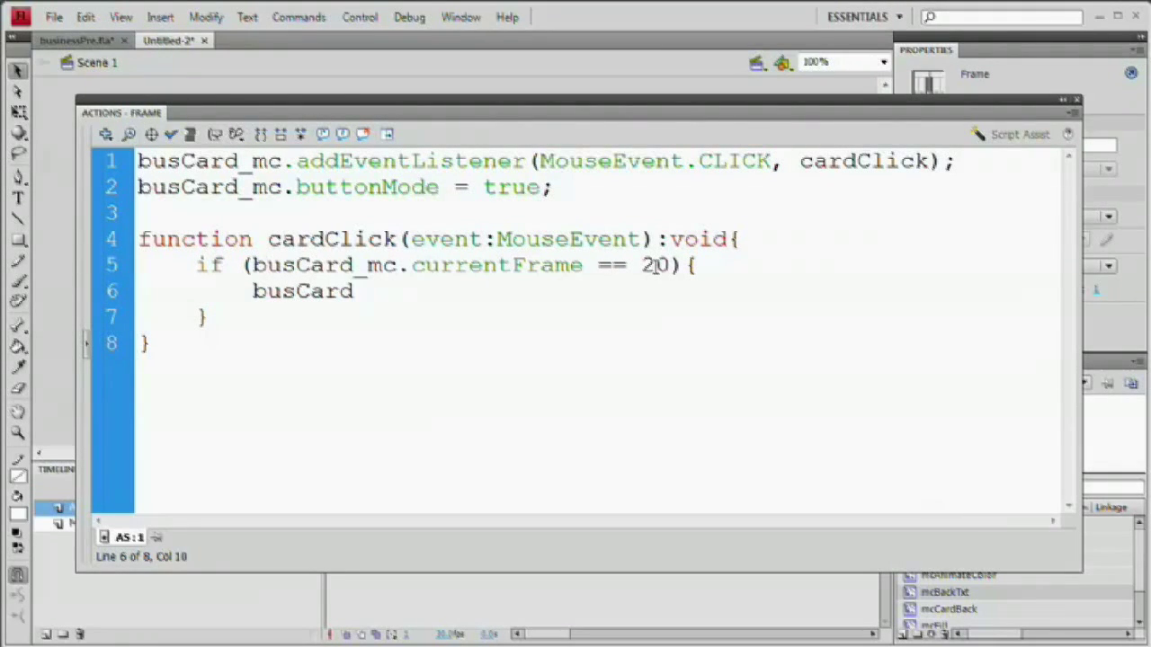
pyautogui.write('_mc.play();')
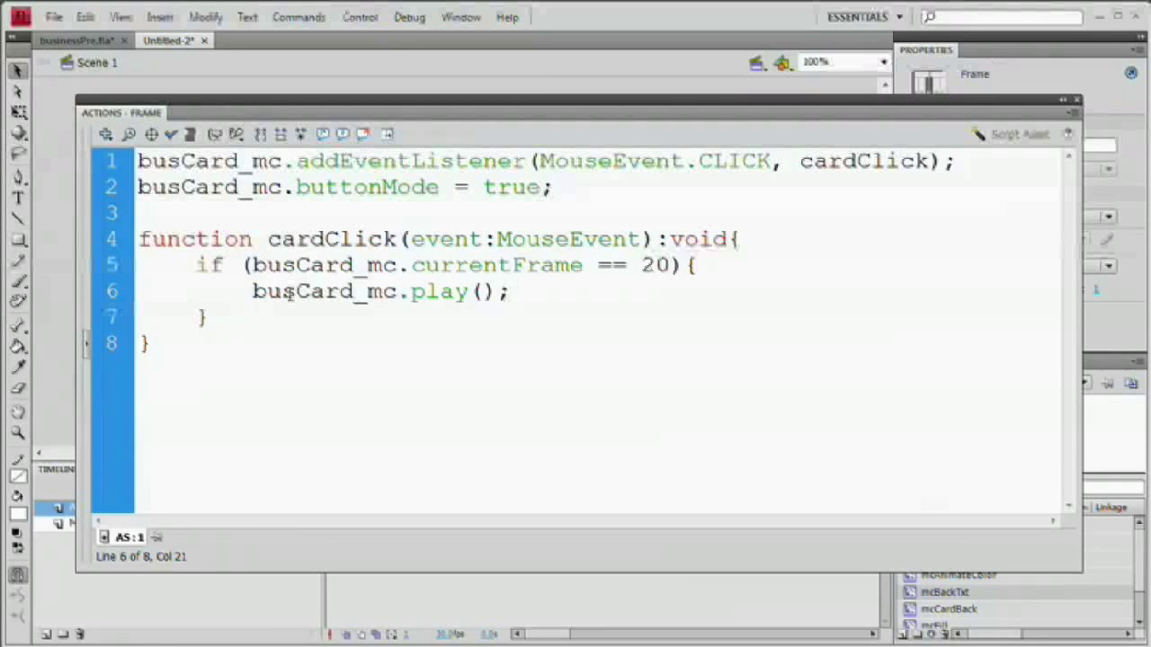
# Add an empty else block with its braces after the if block's closing brace
pyautogui.click(228, 320)
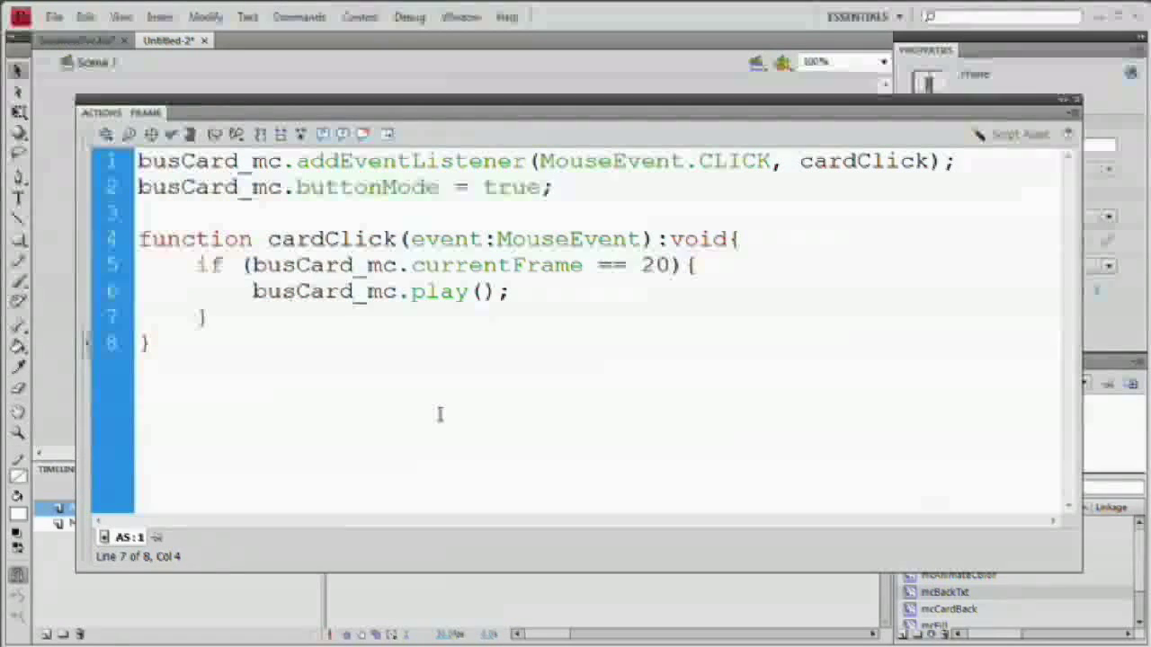
pyautogui.write('els')
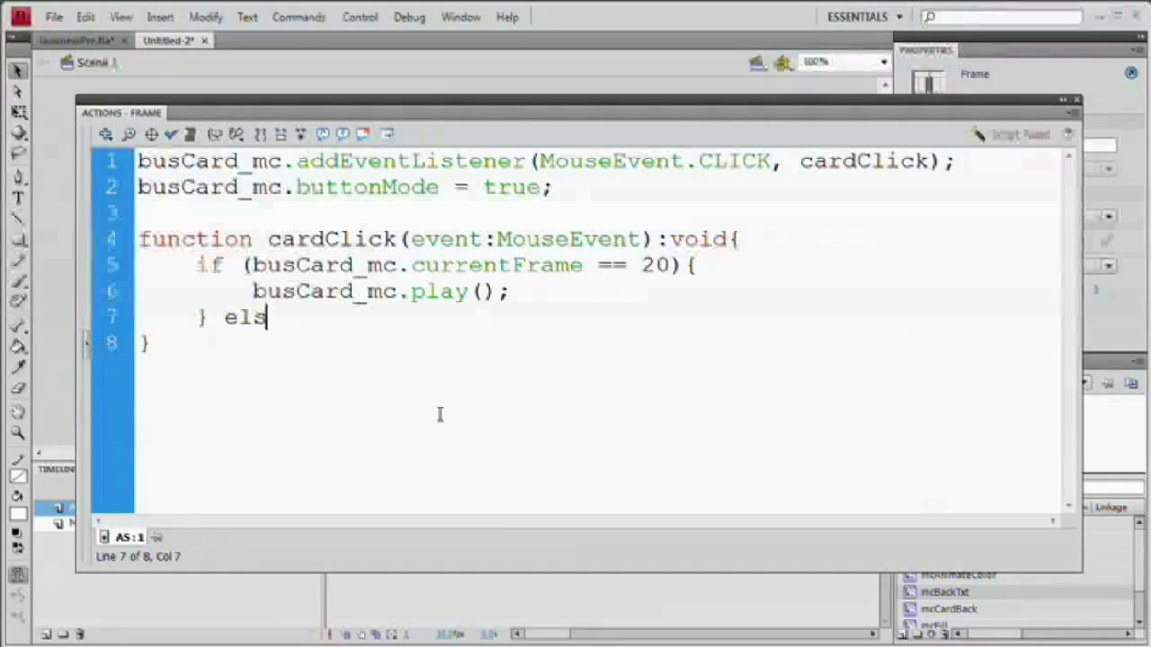
pyautogui.write('e {')
pyautogui.press('Return')
pyautogui.press('Return')
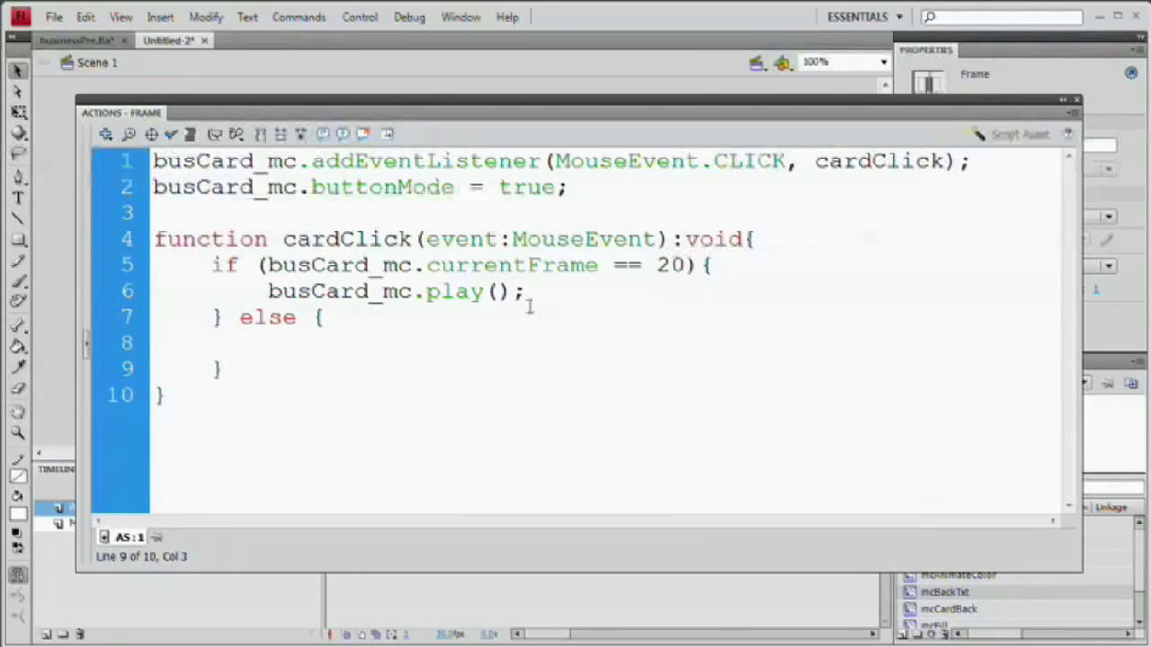
# Add busCard_mc.gotoAndPlay(1); inside the else block
pyautogui.click(268, 346)
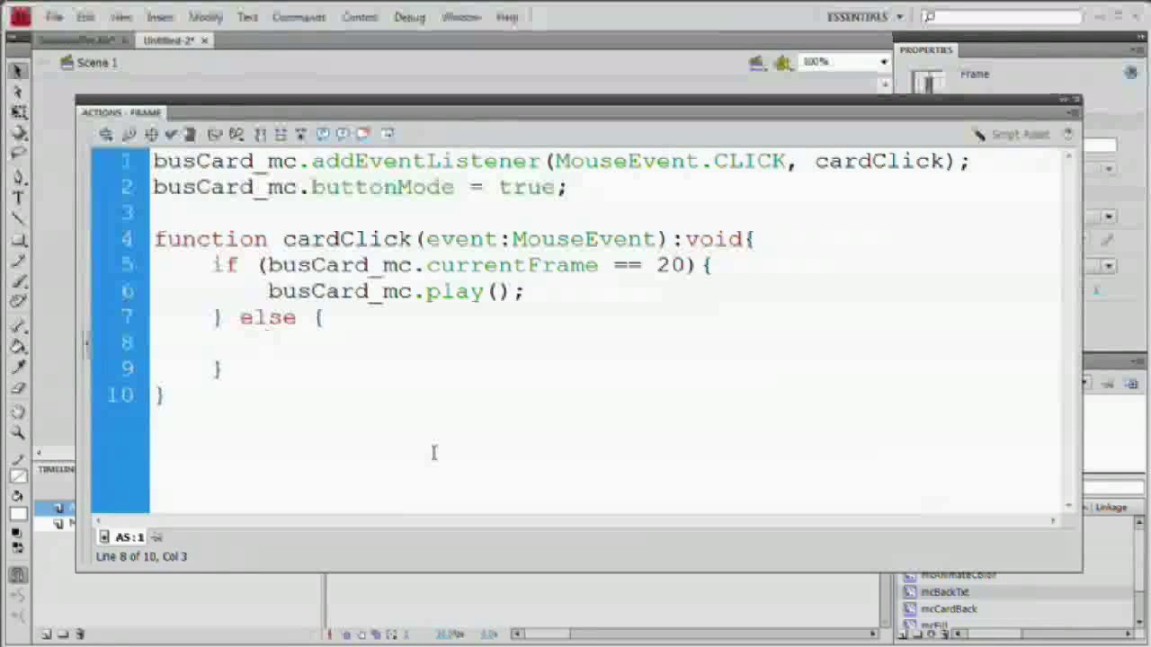
pyautogui.write('busCar')
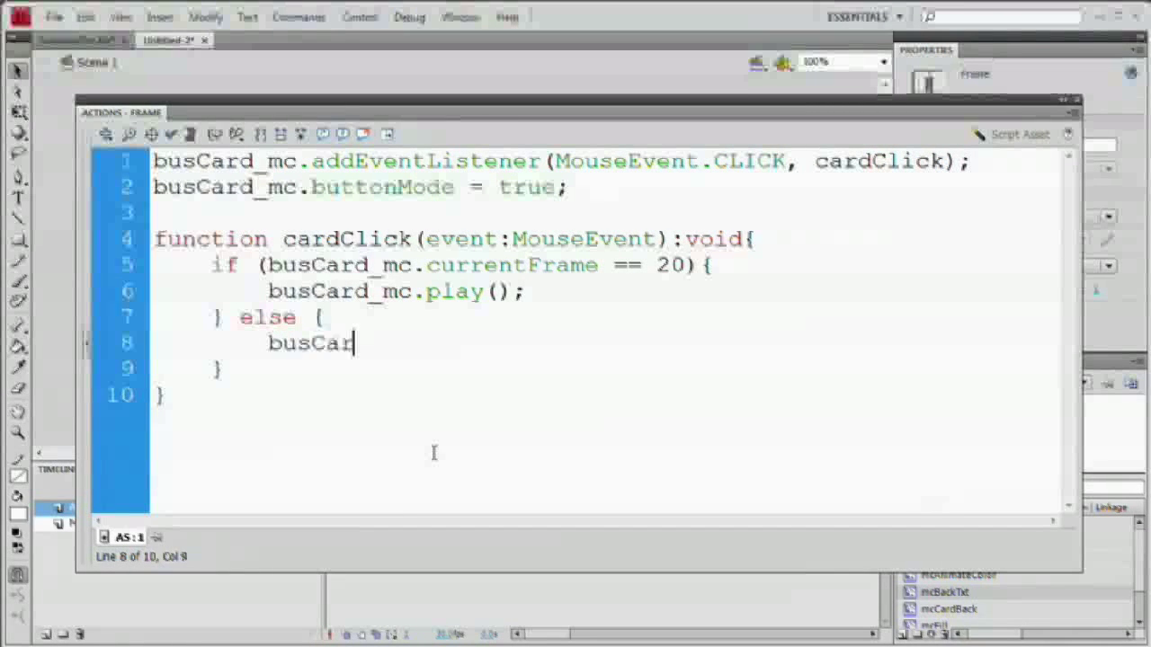
pyautogui.write('d_mc.')
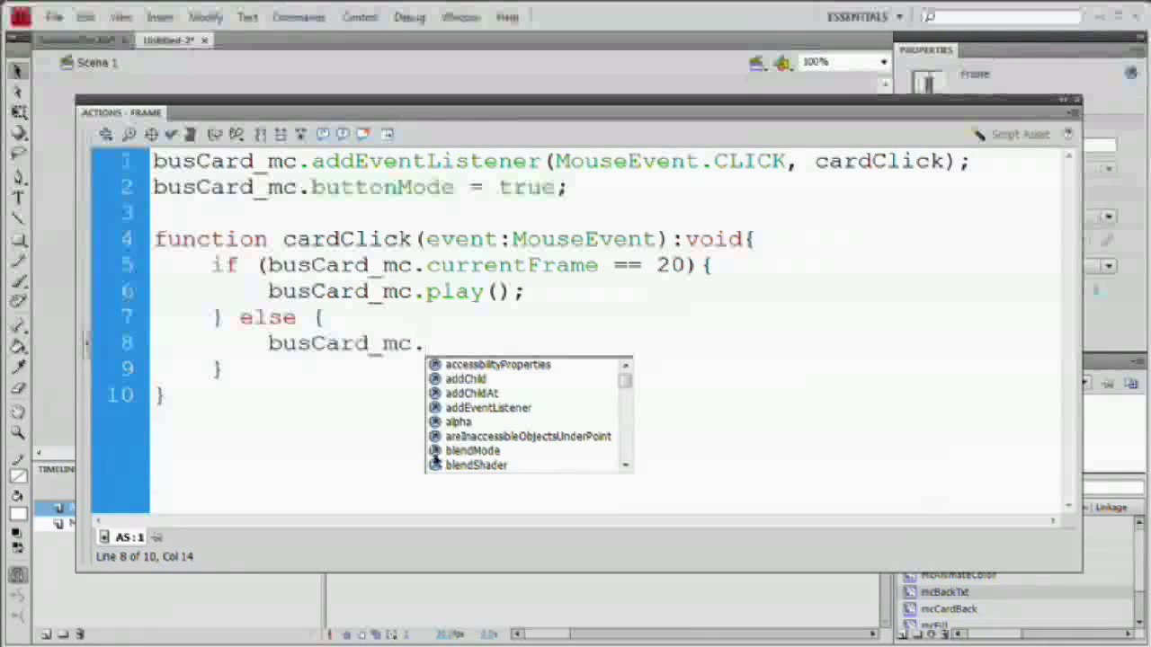
pyautogui.write('gotoAndPlay(')
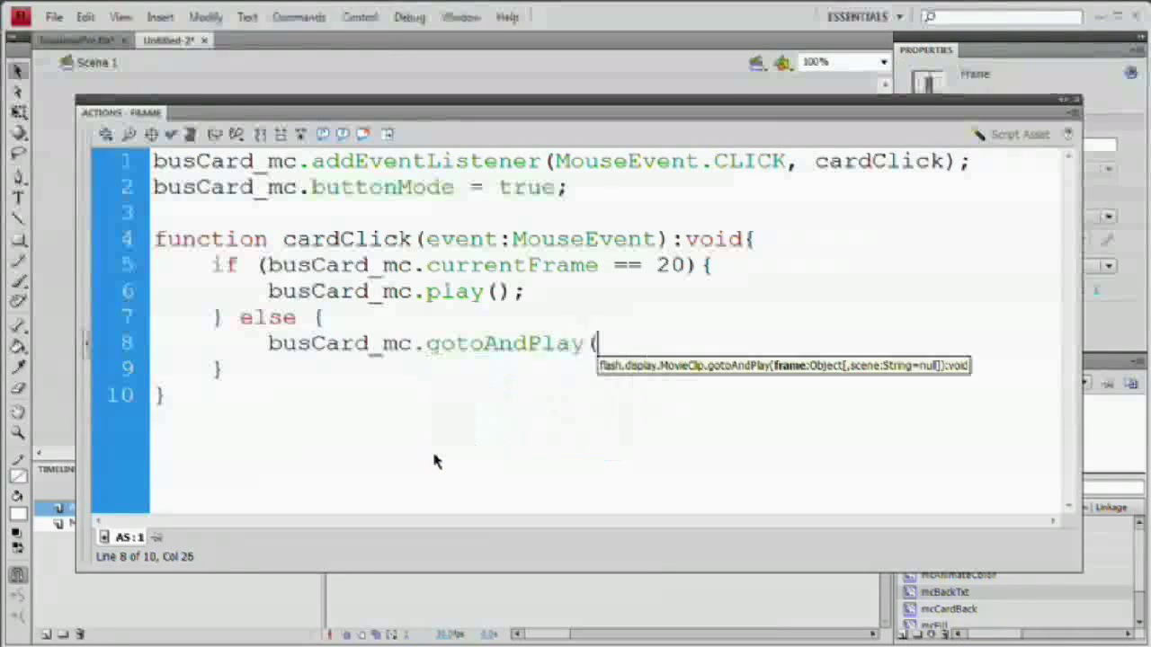
pyautogui.write('1);')
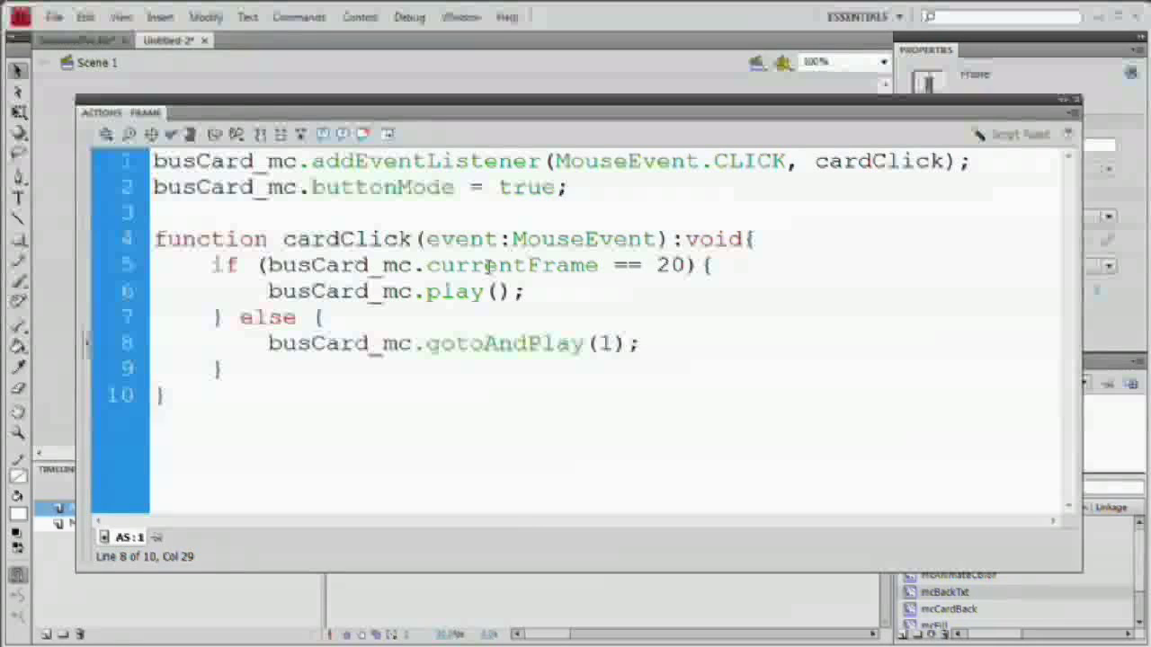
pyautogui.moveTo(648, 260); pyautogui.dragTo(708, 265)
pyautogui.click(656, 294)
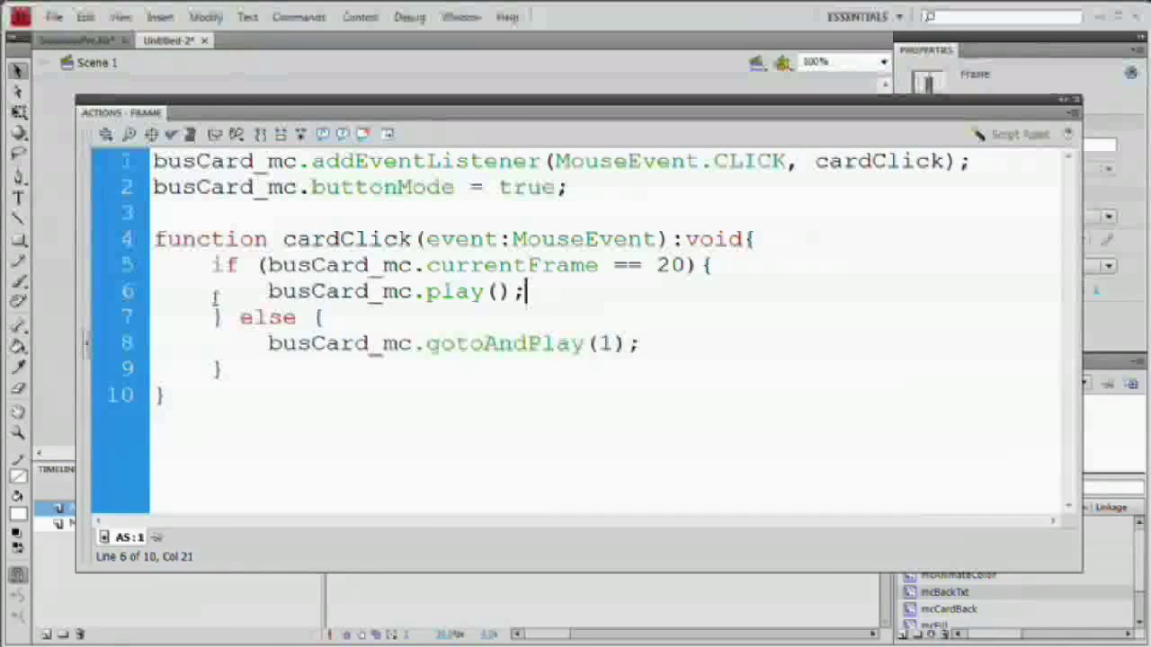
# Test the movie by flipping the card to its back and to its front again, replay the opening animation, and close the preview
pyautogui.press('F9')
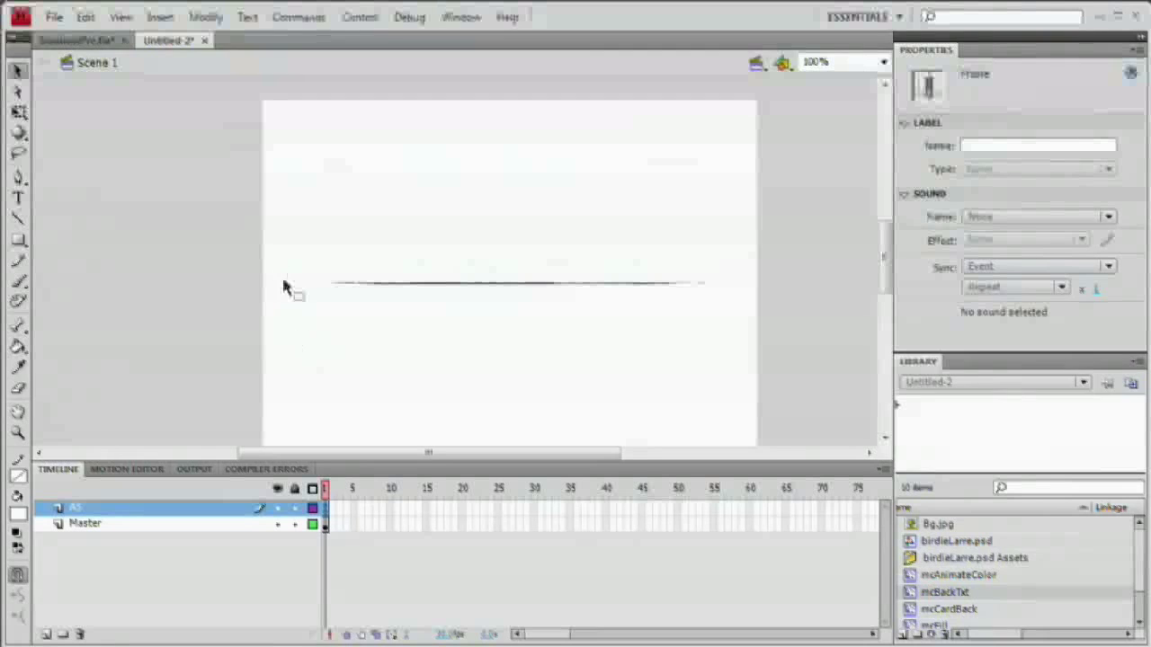
pyautogui.hotkey('ctrl', 'Return')
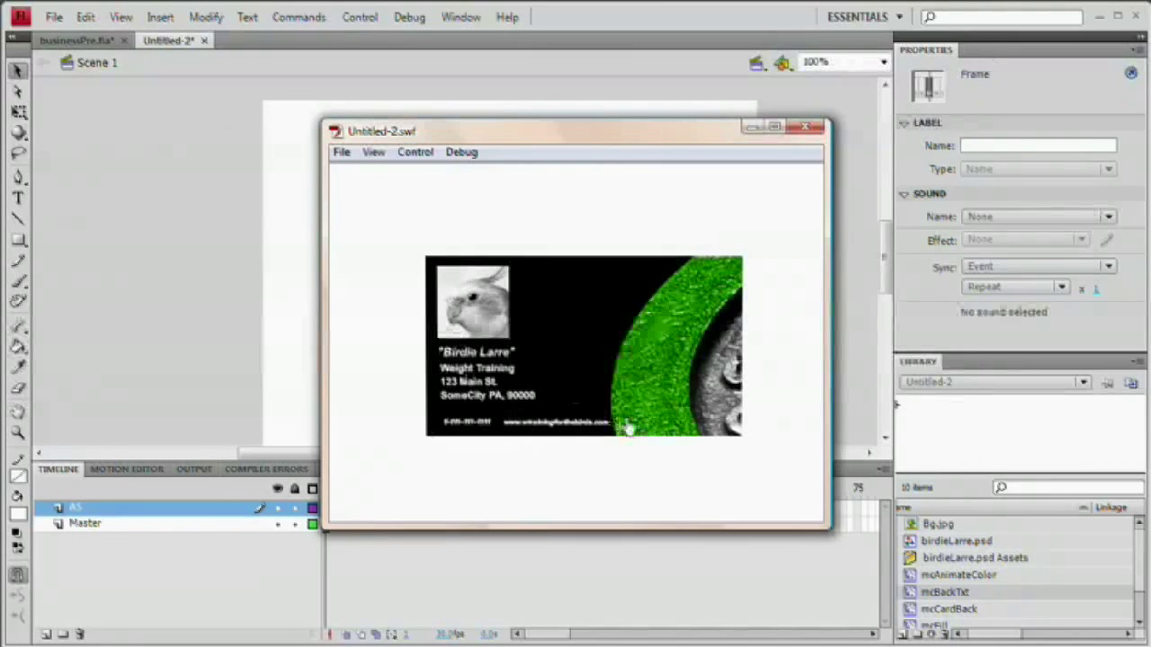
pyautogui.click(575, 380)
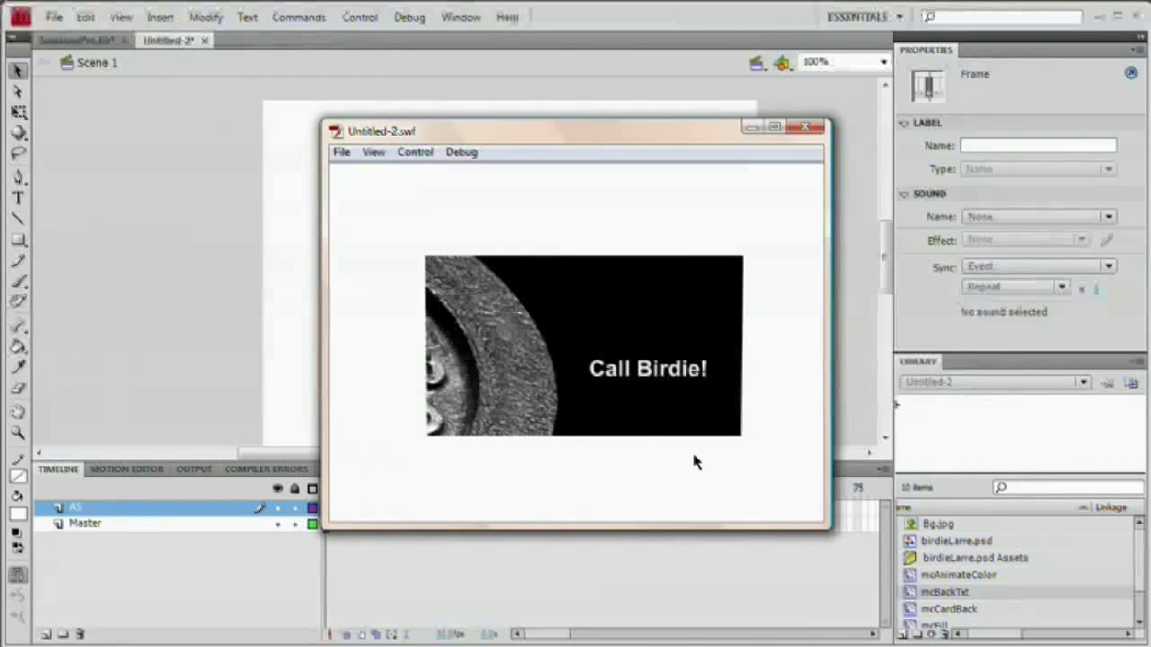
pyautogui.click(567, 340)
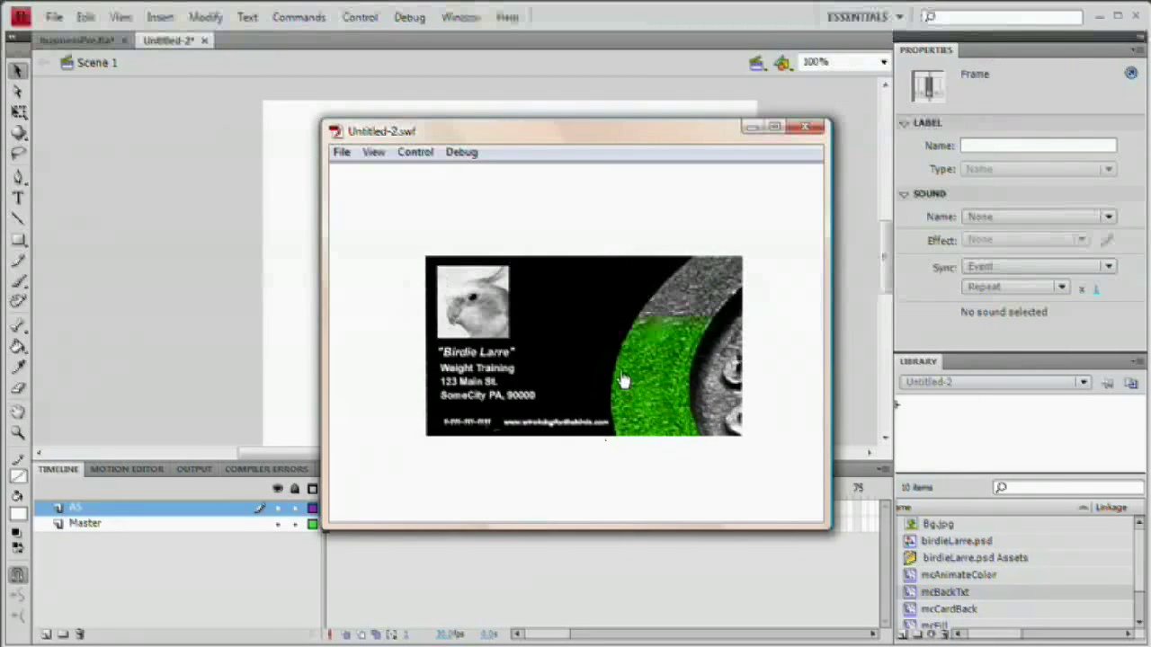
pyautogui.click(800, 128)
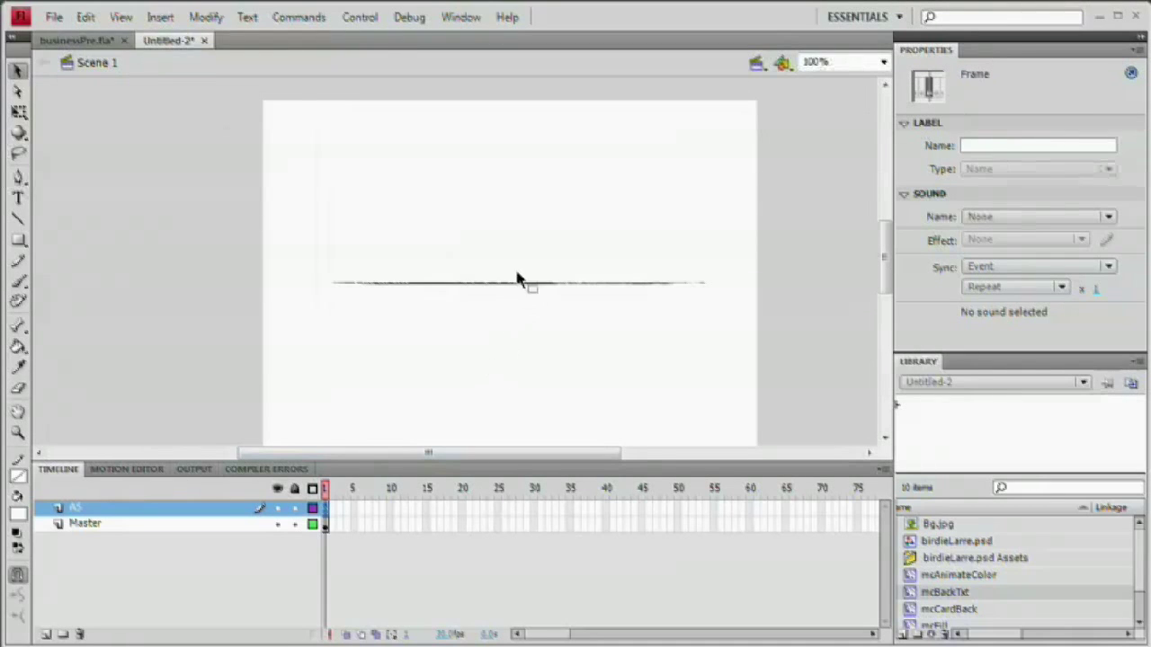
pyautogui.hotkey('ctrl', 'Return')
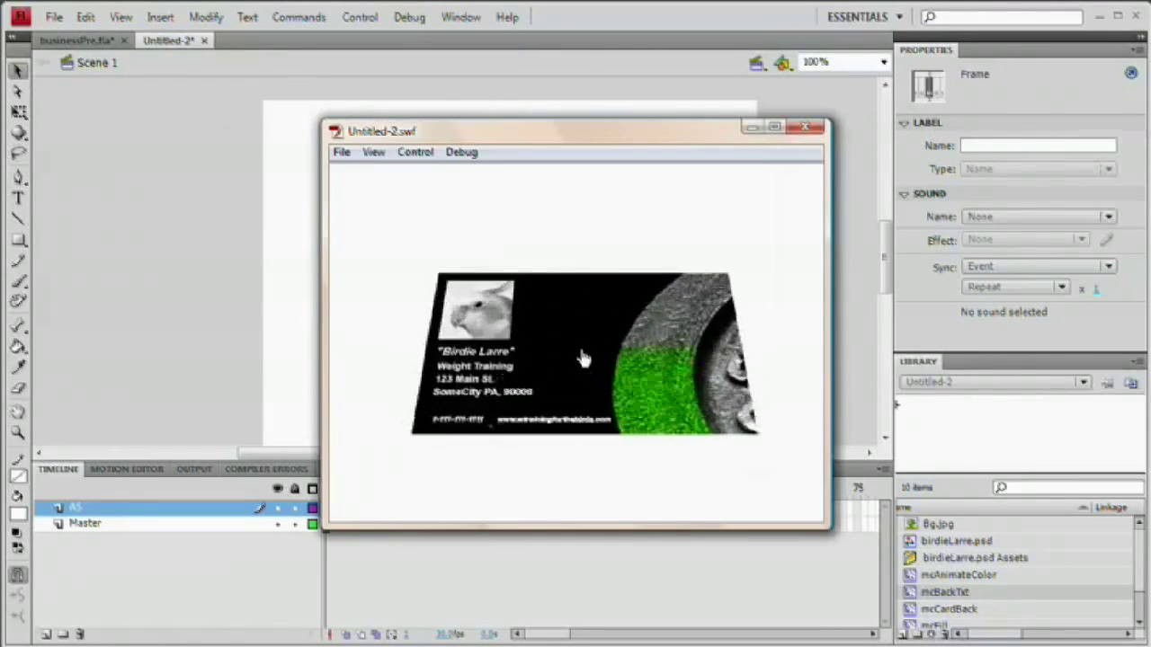
pyautogui.click(805, 127)
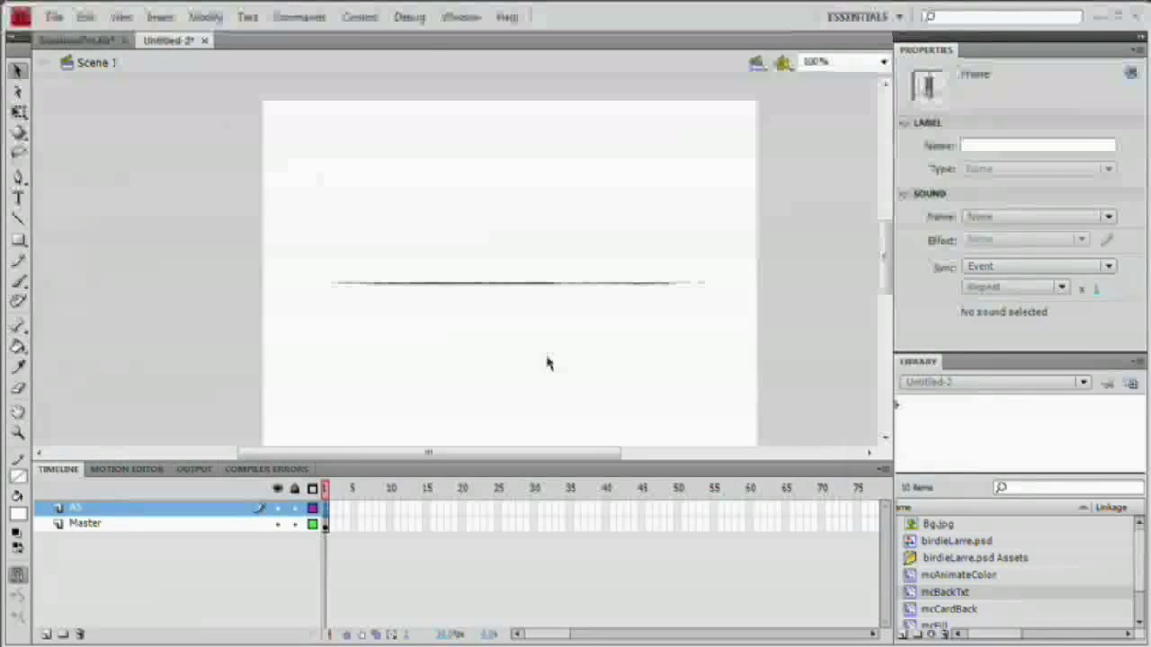
# Preview the movie again, close the preview, and review the if condition and its action in the main-timeline script
pyautogui.hotkey('ctrl', 'Return')
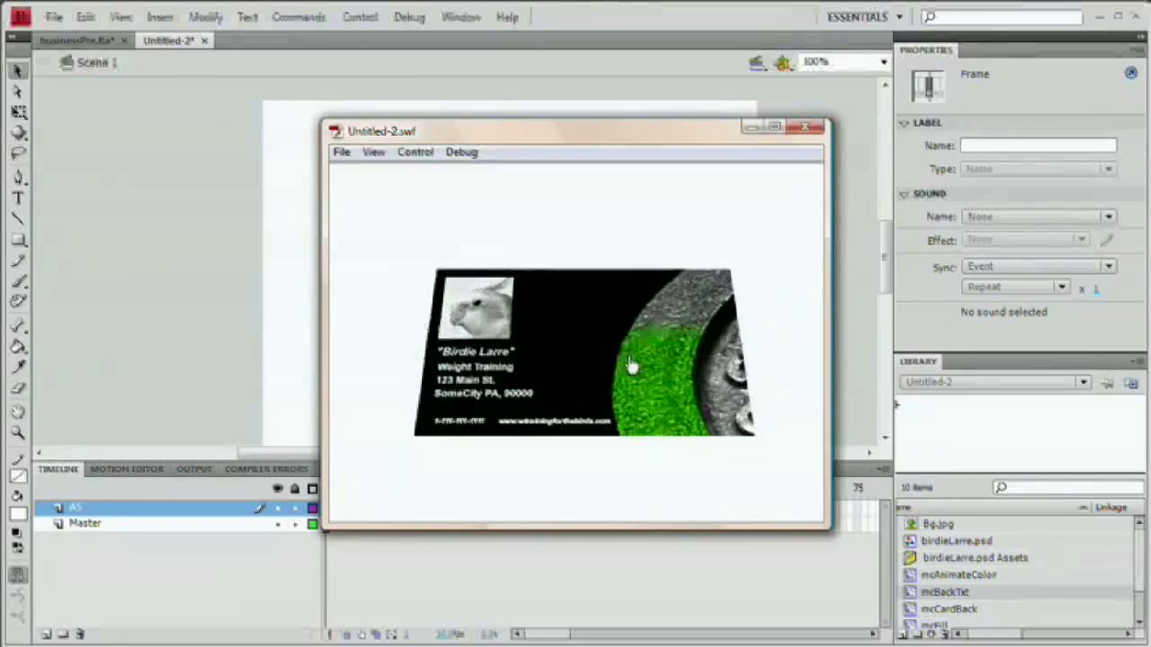
pyautogui.click(805, 127)
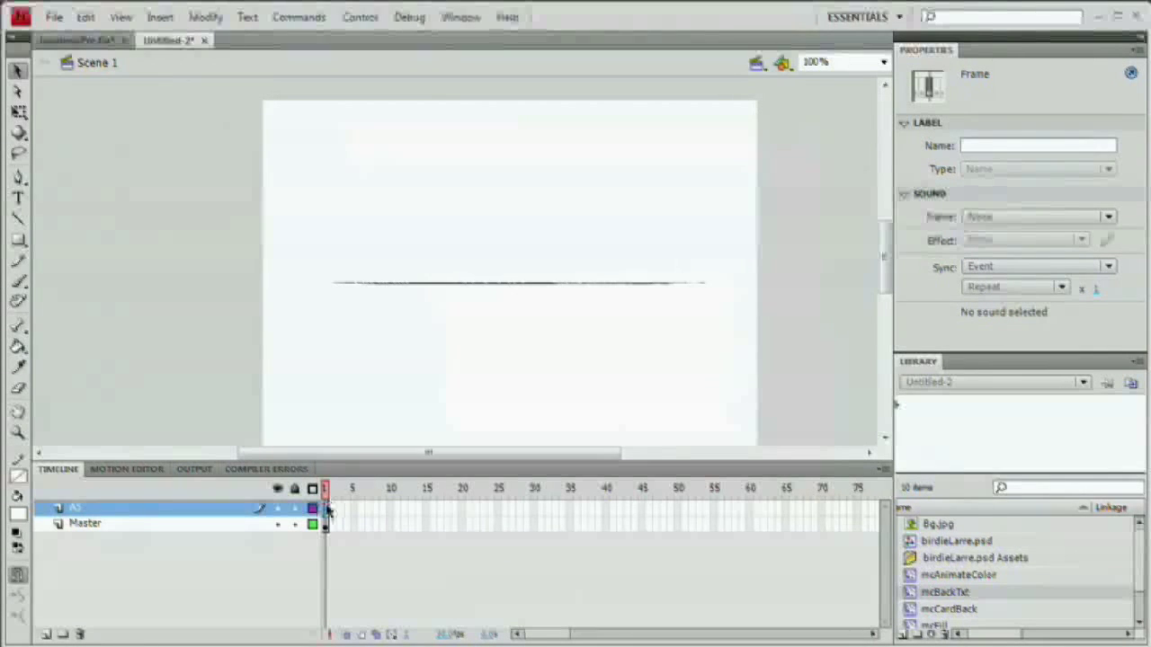
pyautogui.press('F9')
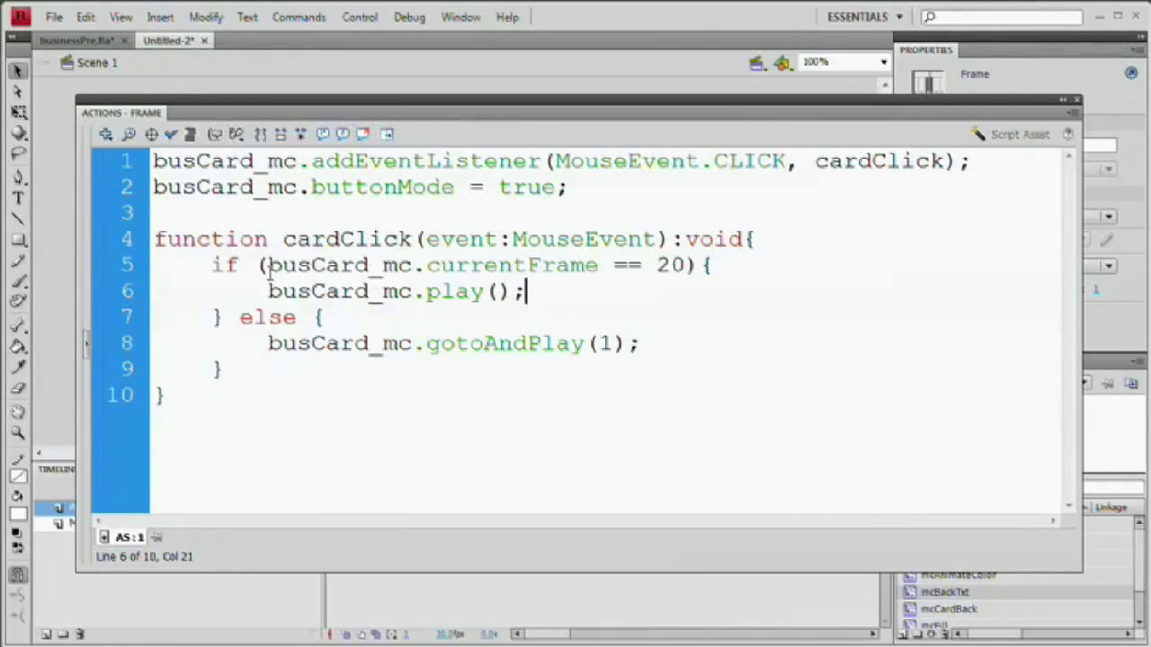
pyautogui.moveTo(265, 266); pyautogui.dragTo(656, 282)
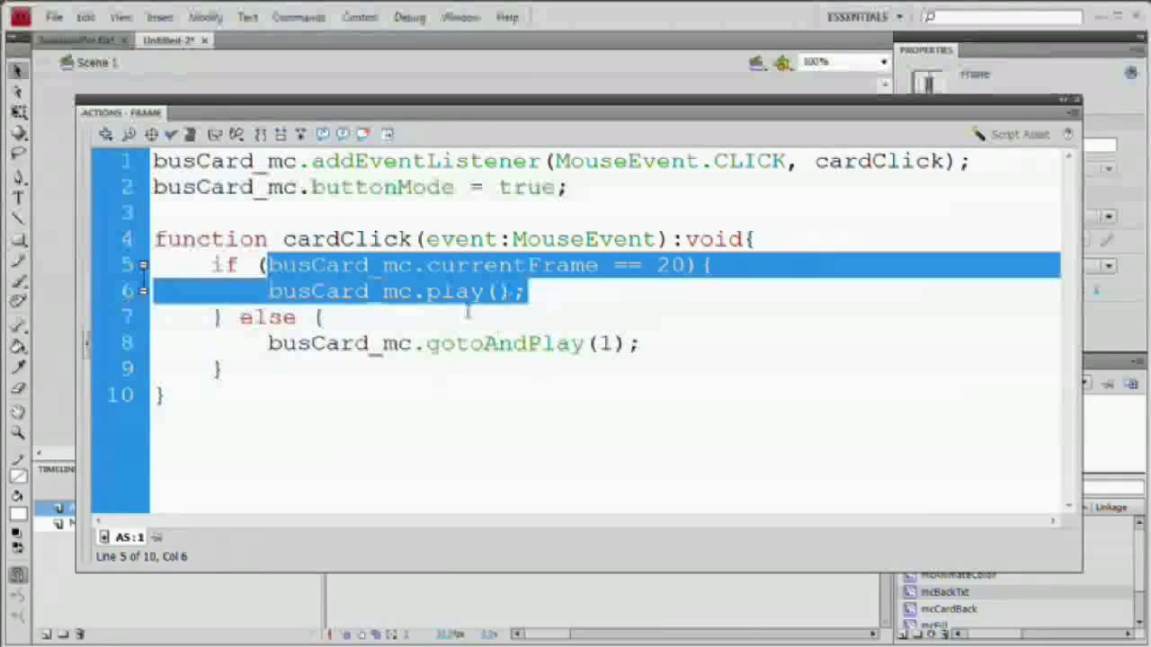
pyautogui.press('F9')
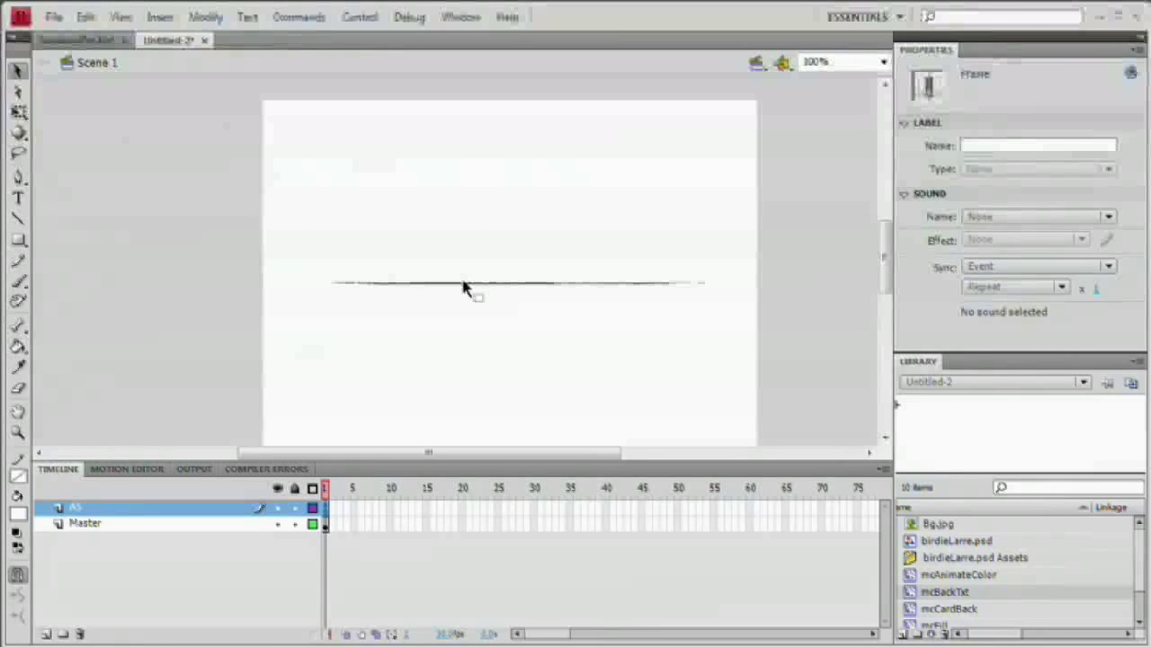
# Open the card movie clip and check which frame holds the AS layer's stop keyframe for the card's back side
pyautogui.click(463, 286)
pyautogui.click(461, 287)
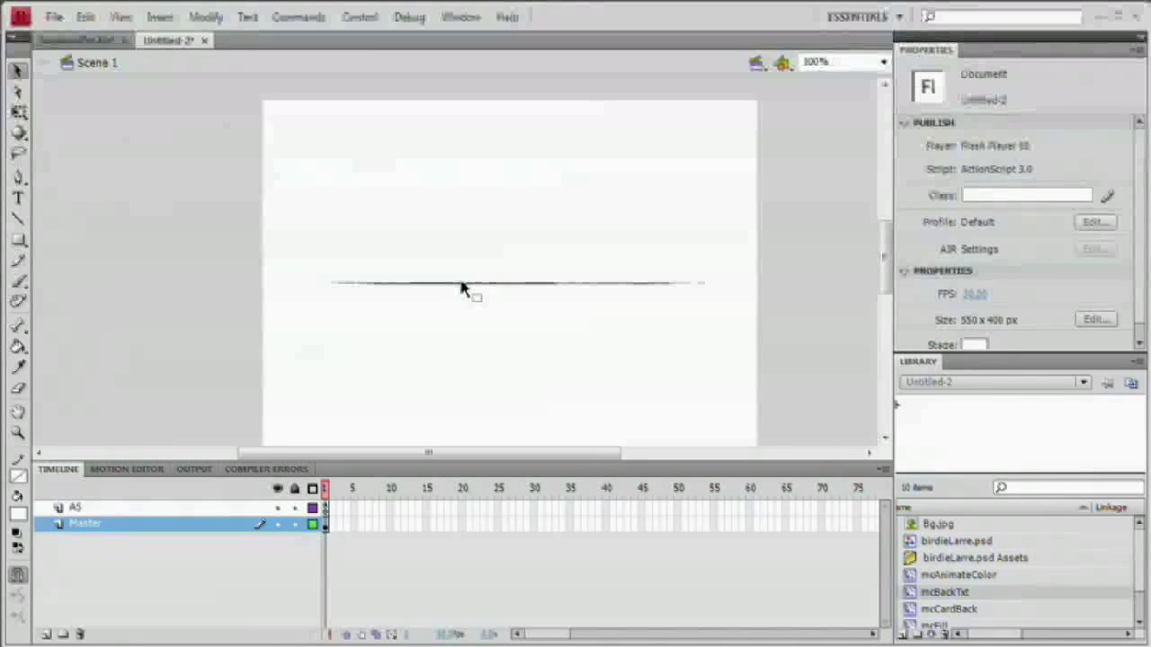
pyautogui.doubleClick(460, 287)
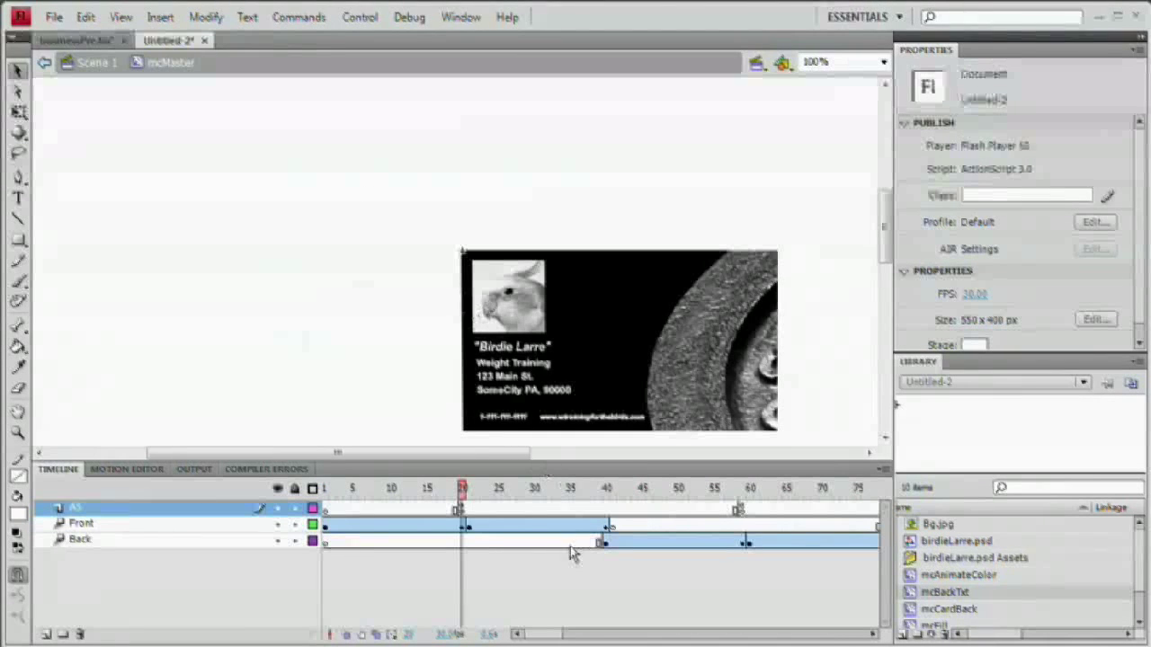
pyautogui.moveTo(557, 634)
pyautogui.mouseDown()
pyautogui.moveTo(580, 634)
pyautogui.moveTo(566, 617)
pyautogui.mouseUp()
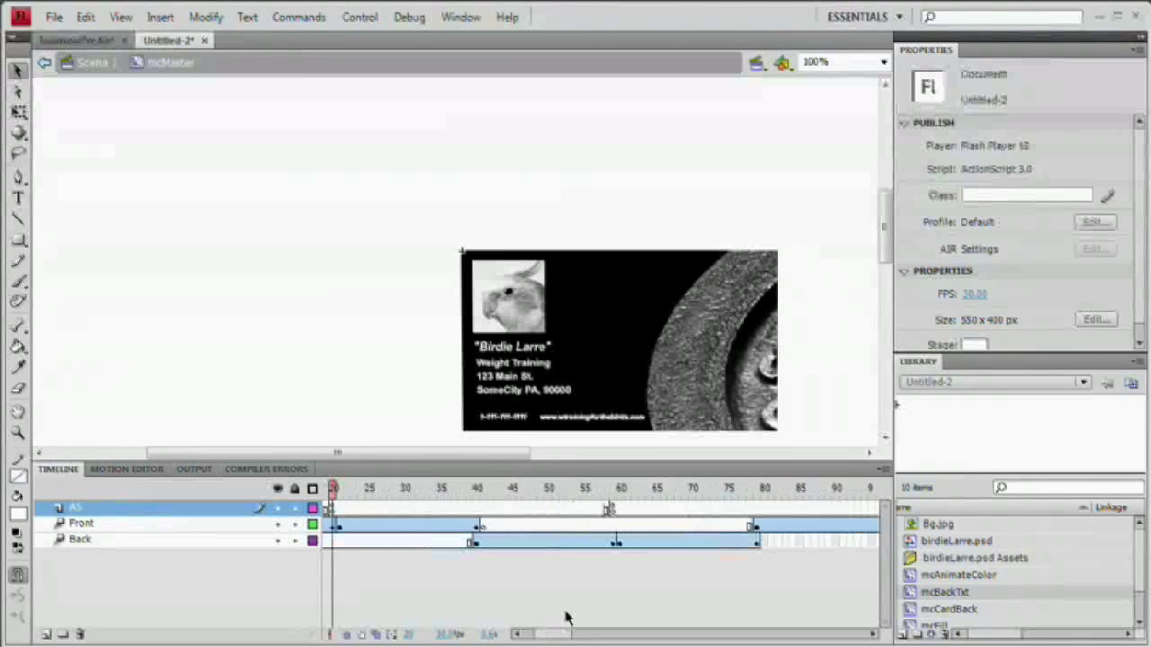
pyautogui.click(613, 509)
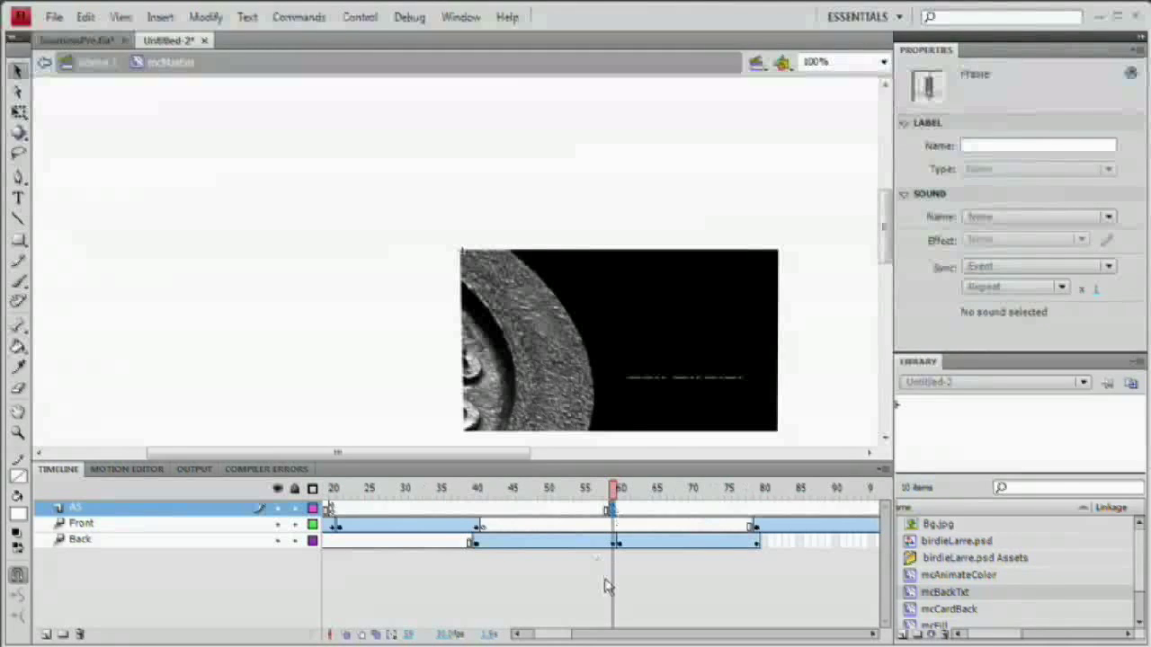
# In the main-timeline script, duplicate the else block with its gotoAndPlay line directly after its closing brace
pyautogui.click(99, 62)
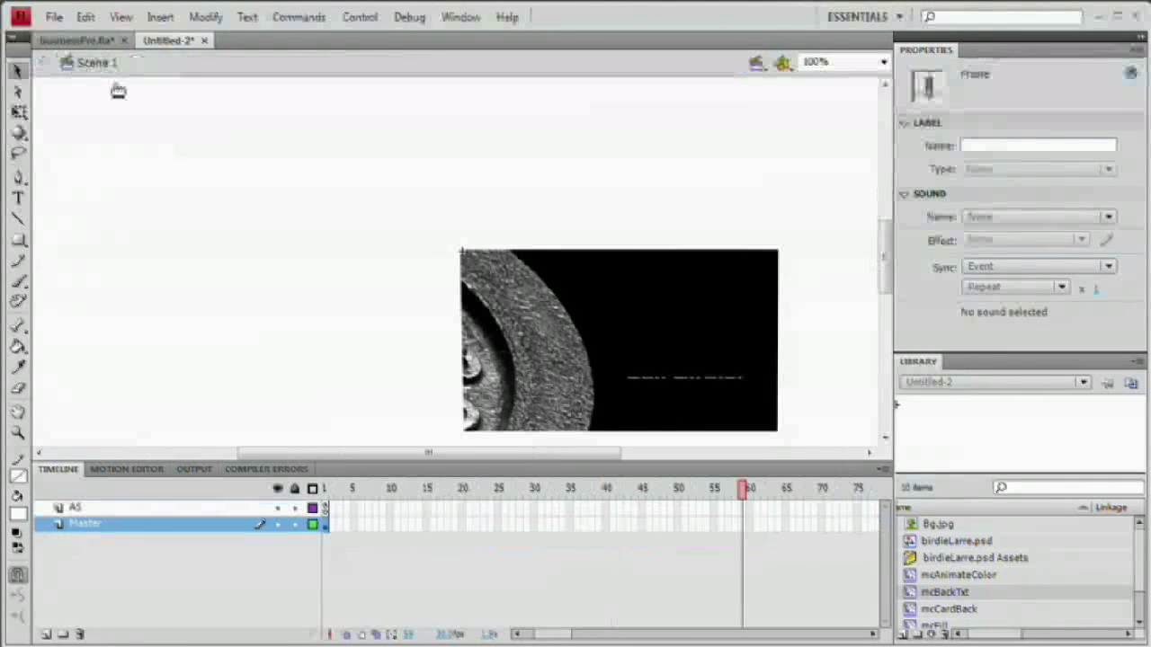
pyautogui.click(328, 509)
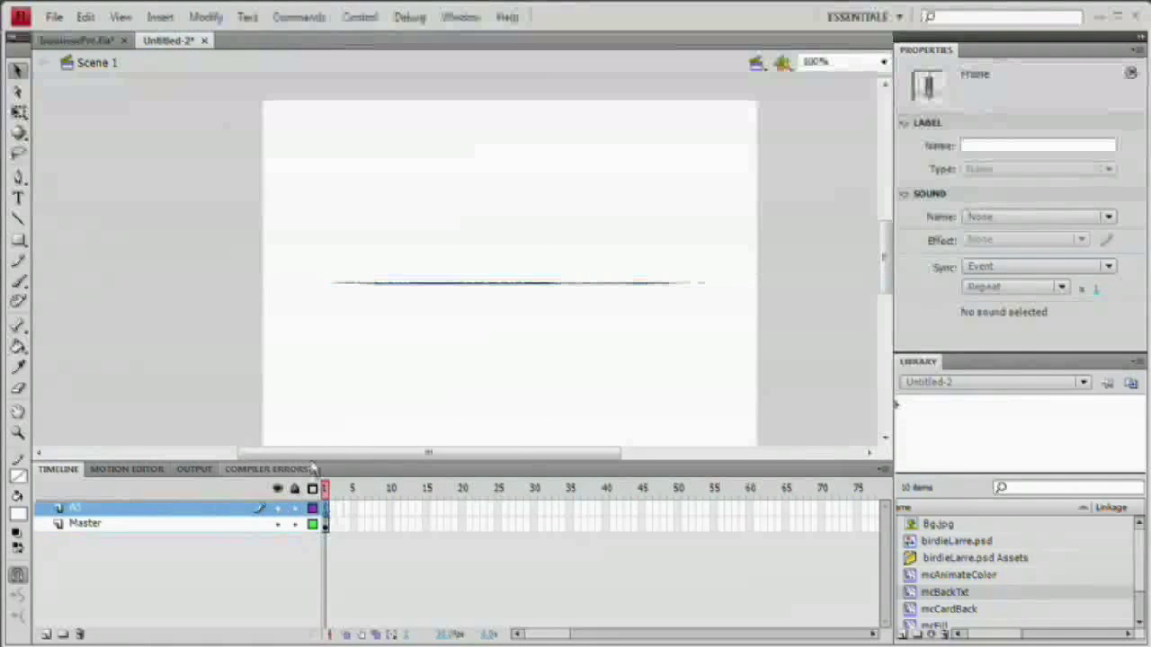
pyautogui.press('F9')
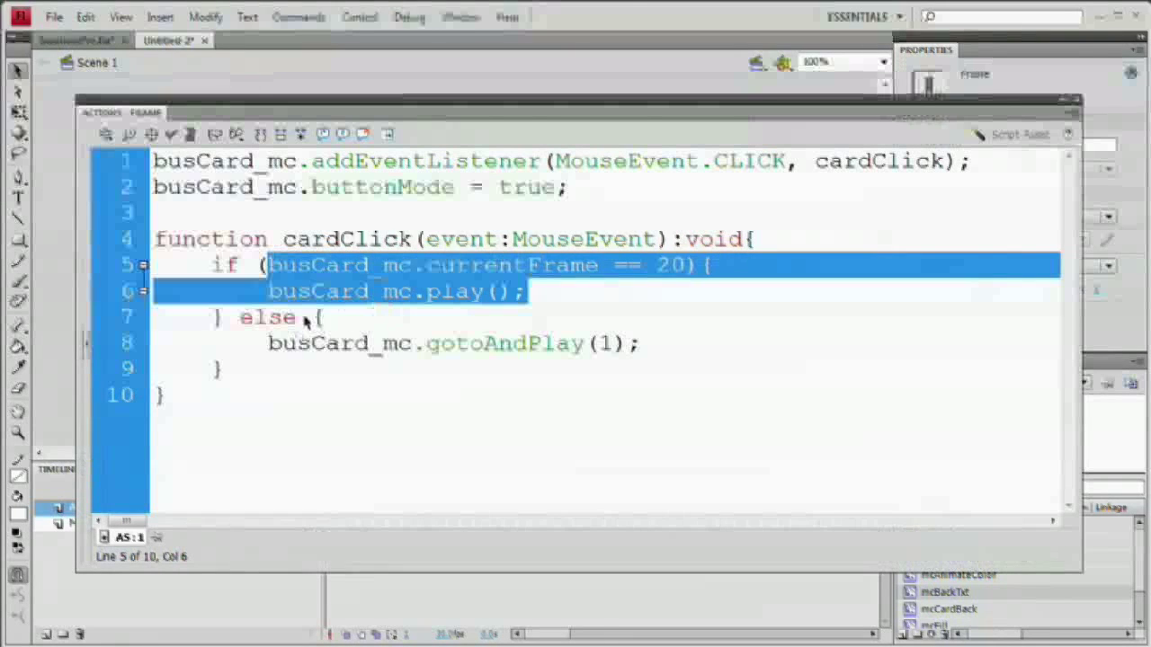
pyautogui.click(364, 314)
pyautogui.moveTo(240, 316); pyautogui.dragTo(270, 371)
pyautogui.hotkey('ctrl', 'c')
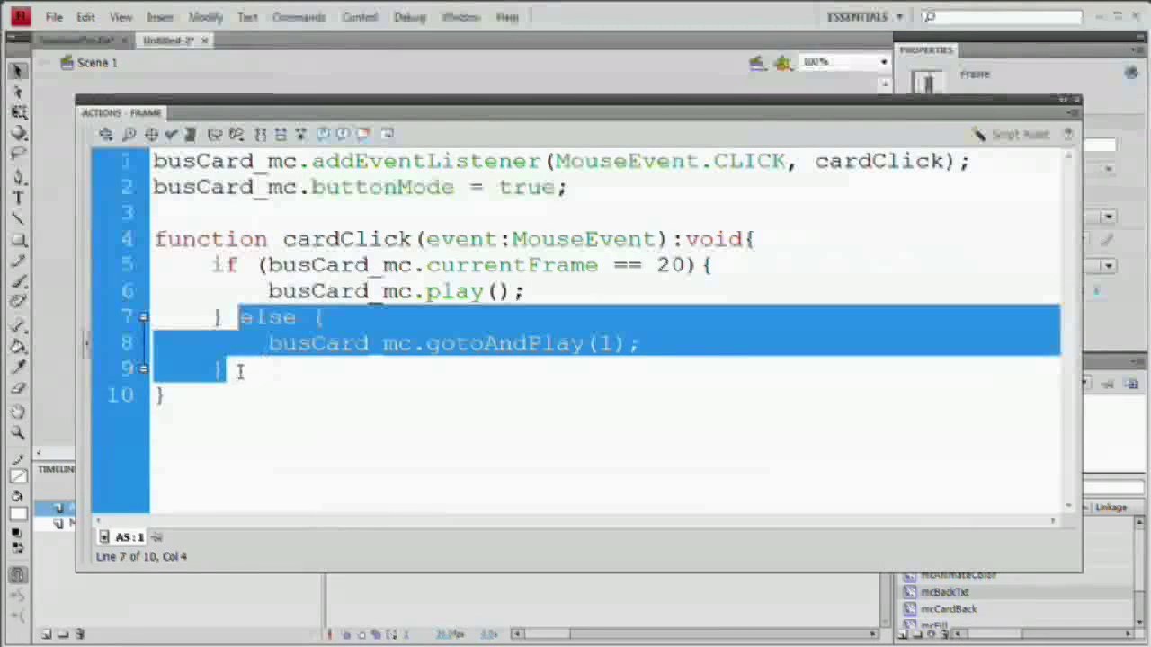
pyautogui.click(245, 372)
pyautogui.hotkey('ctrl', 'v')
pyautogui.click(223, 369)
# Turn the first else into else if (busCard_mc.currentFrame == 59)
pyautogui.click(296, 320)
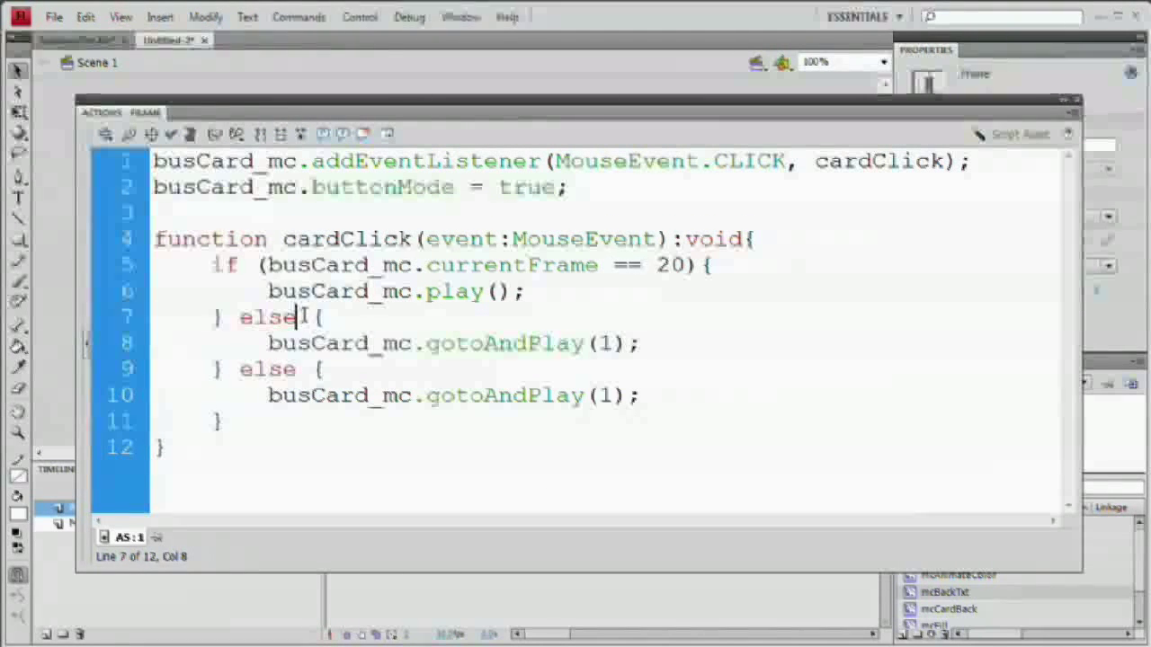
pyautogui.write('if ')
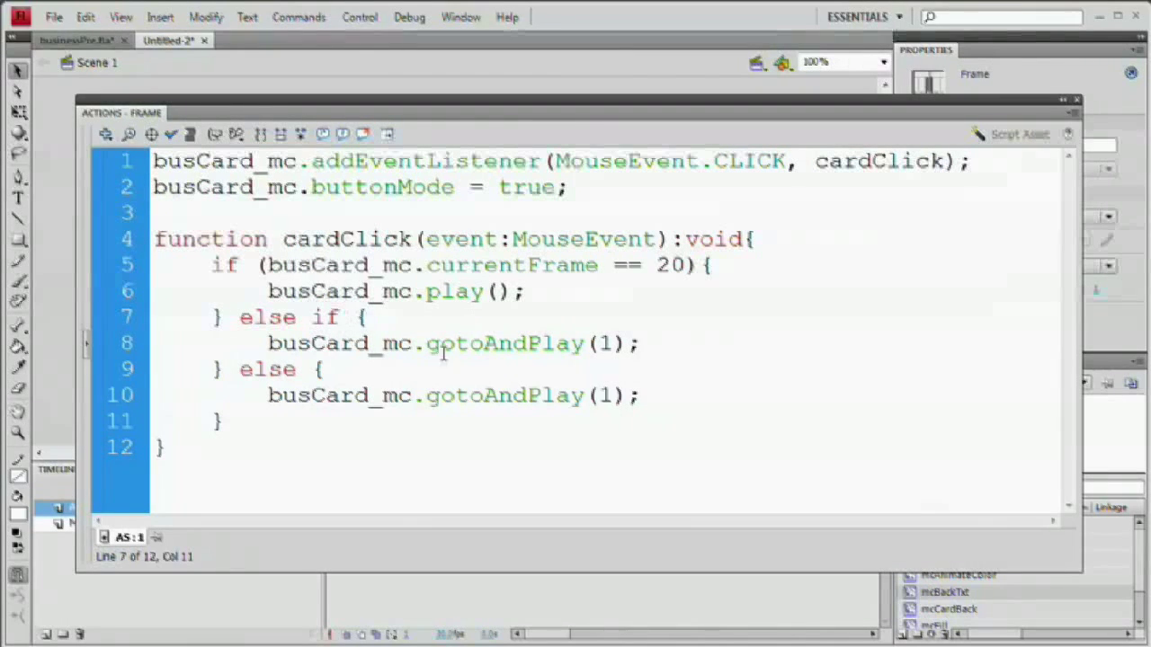
pyautogui.write('(')
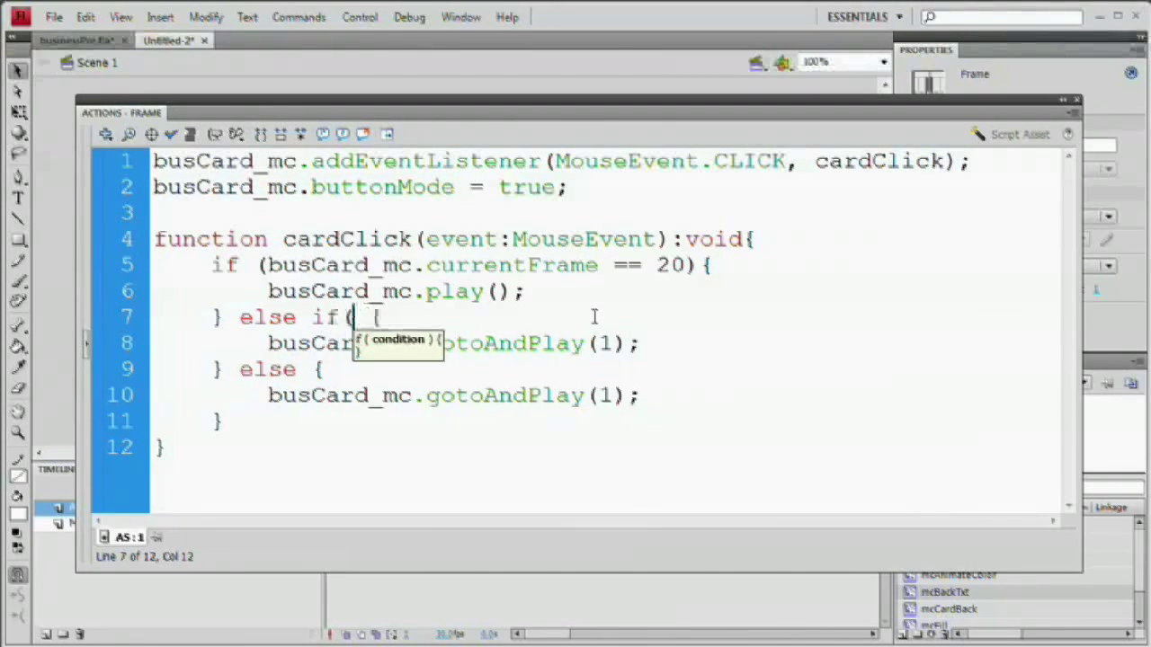
pyautogui.press('Left')
pyautogui.press('Right')
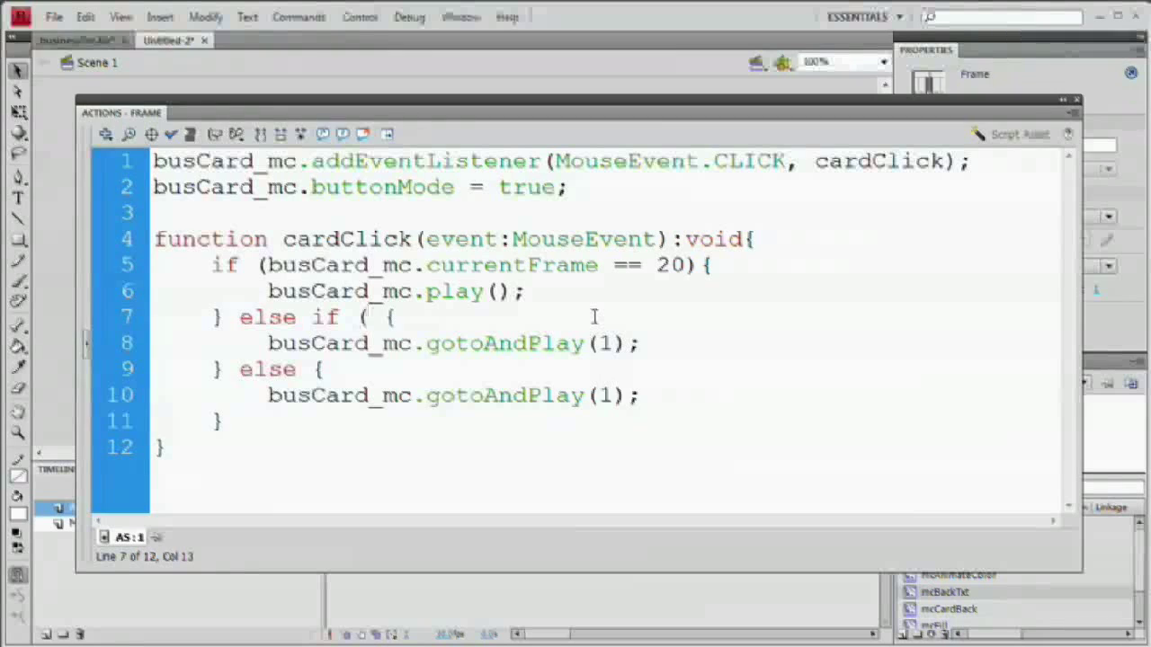
pyautogui.write('busCard')
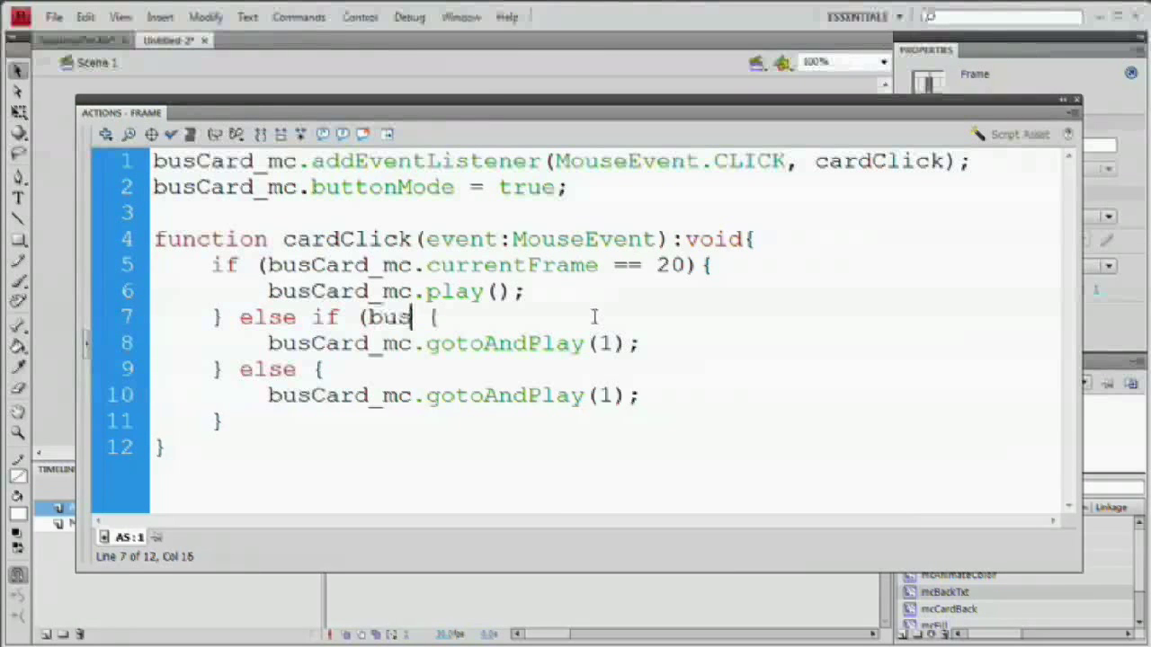
pyautogui.write('_mc,')
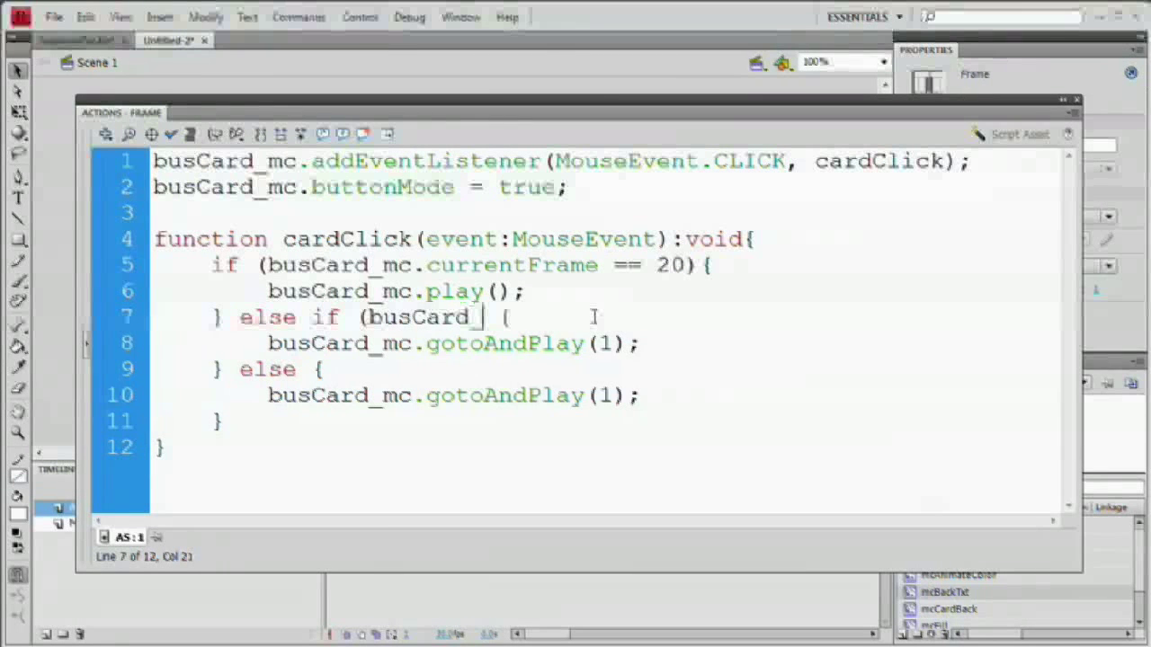
pyautogui.press('BackSpace')
pyautogui.write('.cu')
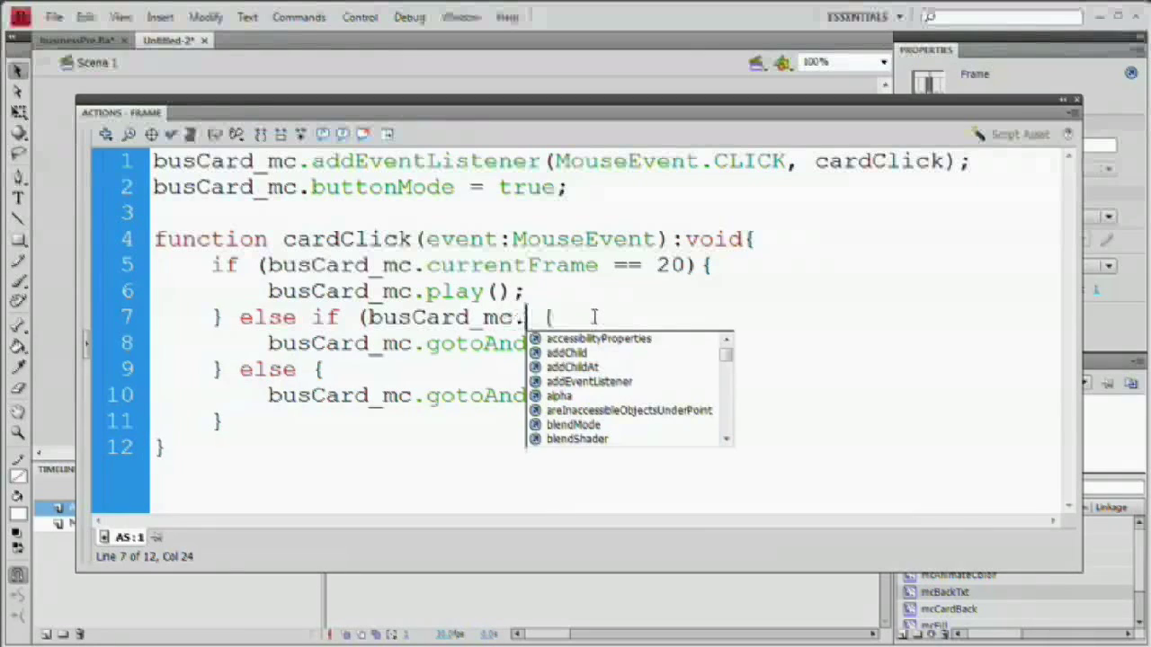
pyautogui.press('Return')
pyautogui.write('== 59)')
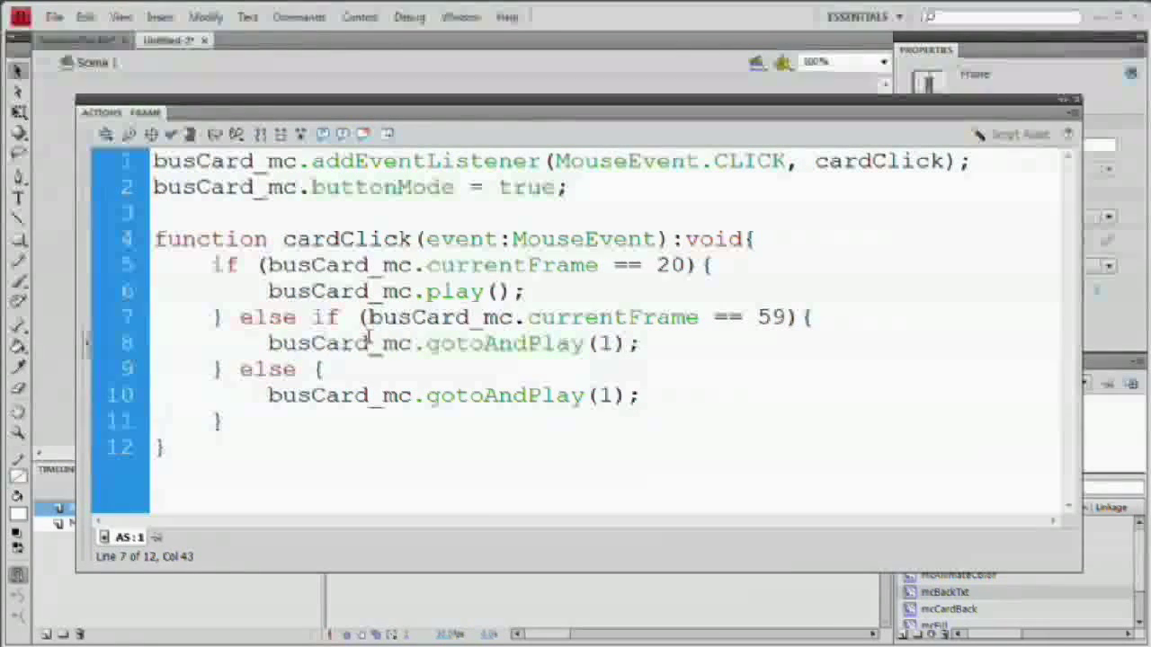
# Replace gotoAndPlay(1) with play() in the else if block
pyautogui.moveTo(426, 343); pyautogui.dragTo(570, 342)
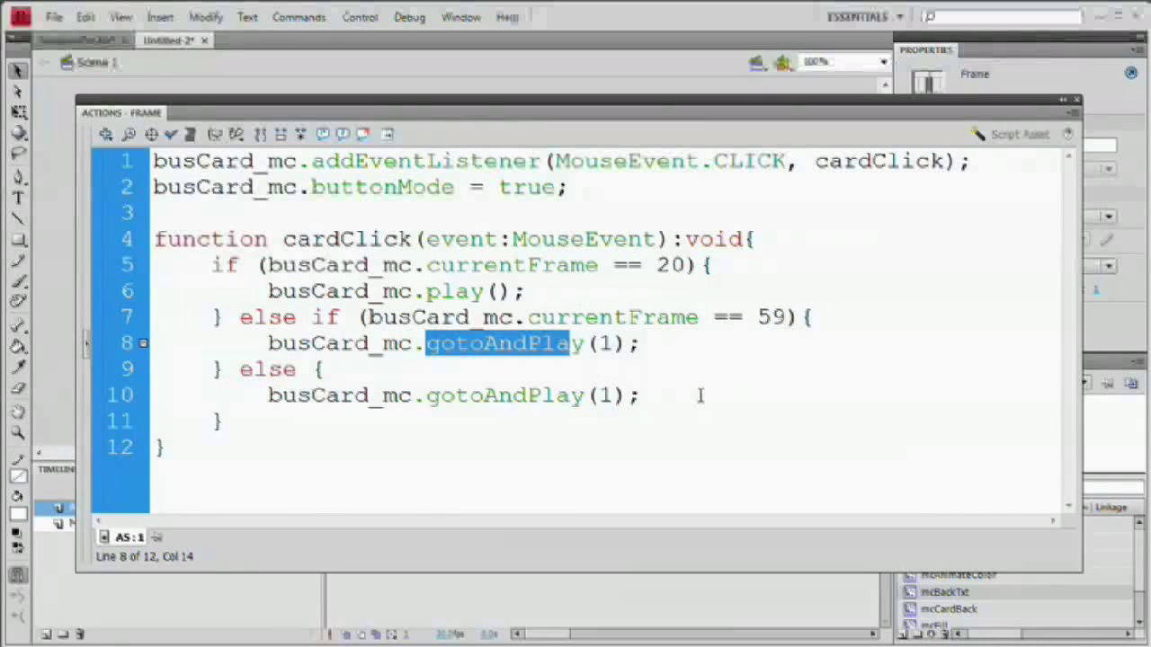
pyautogui.write('pla')
pyautogui.press('Right')
pyautogui.press('Right')
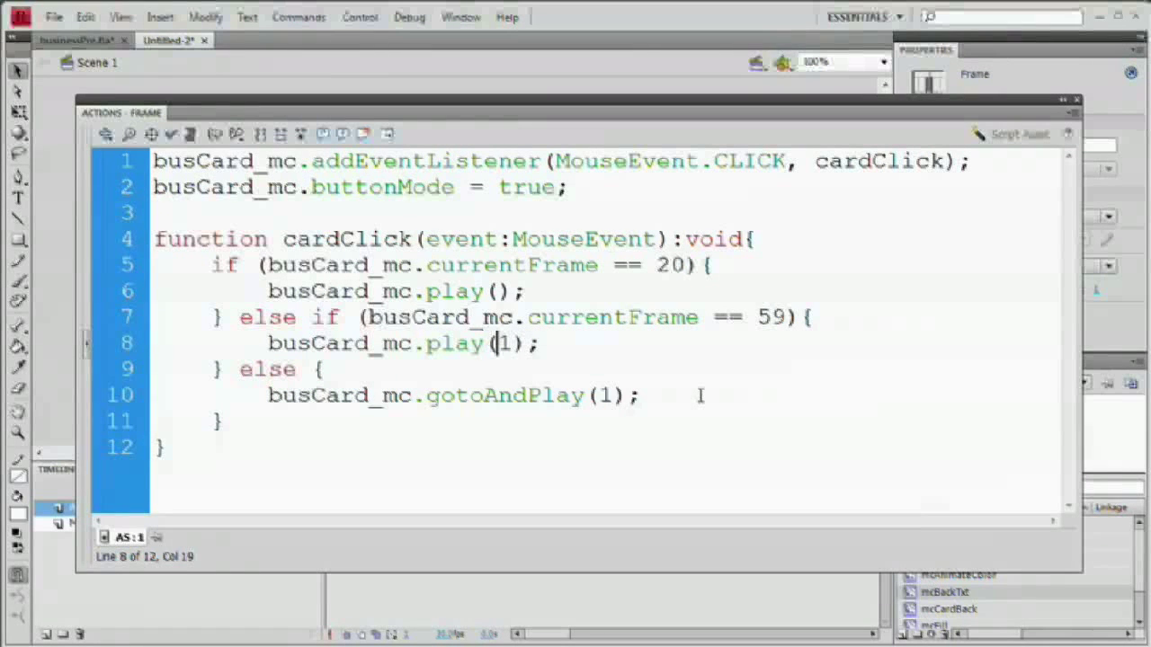
pyautogui.moveTo(353, 351); pyautogui.dragTo(515, 344)
pyautogui.click(539, 343)
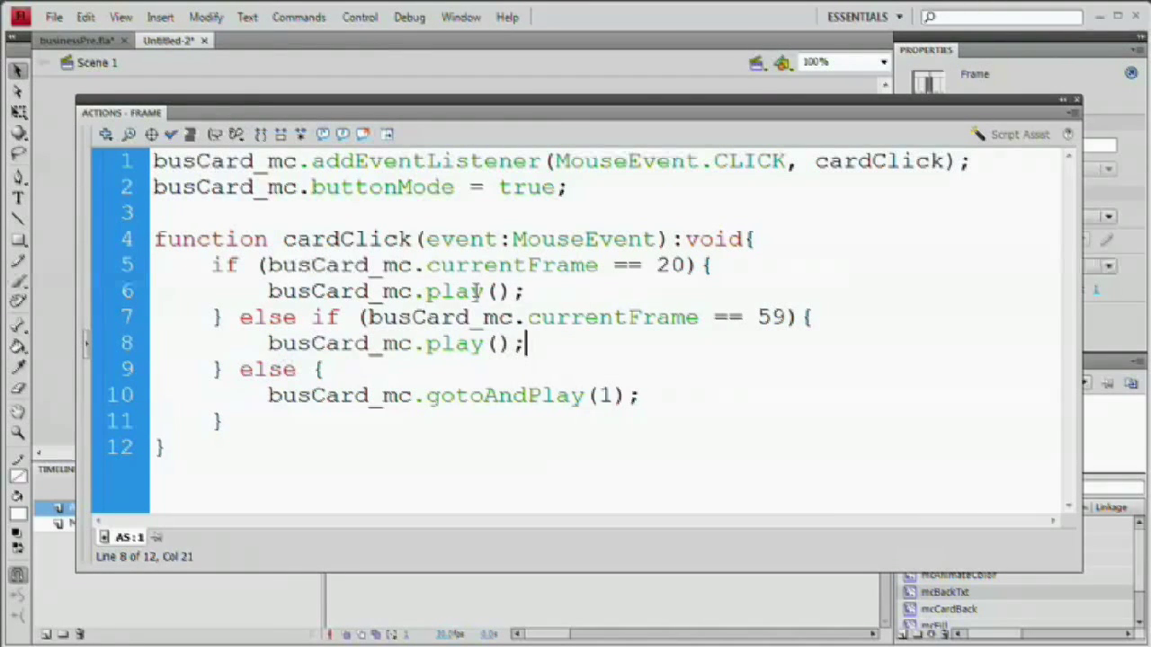
# Test the movie by flipping the card to its back and front and triggering it once more, and close the preview
pyautogui.hotkey('ctrl', 'Return')
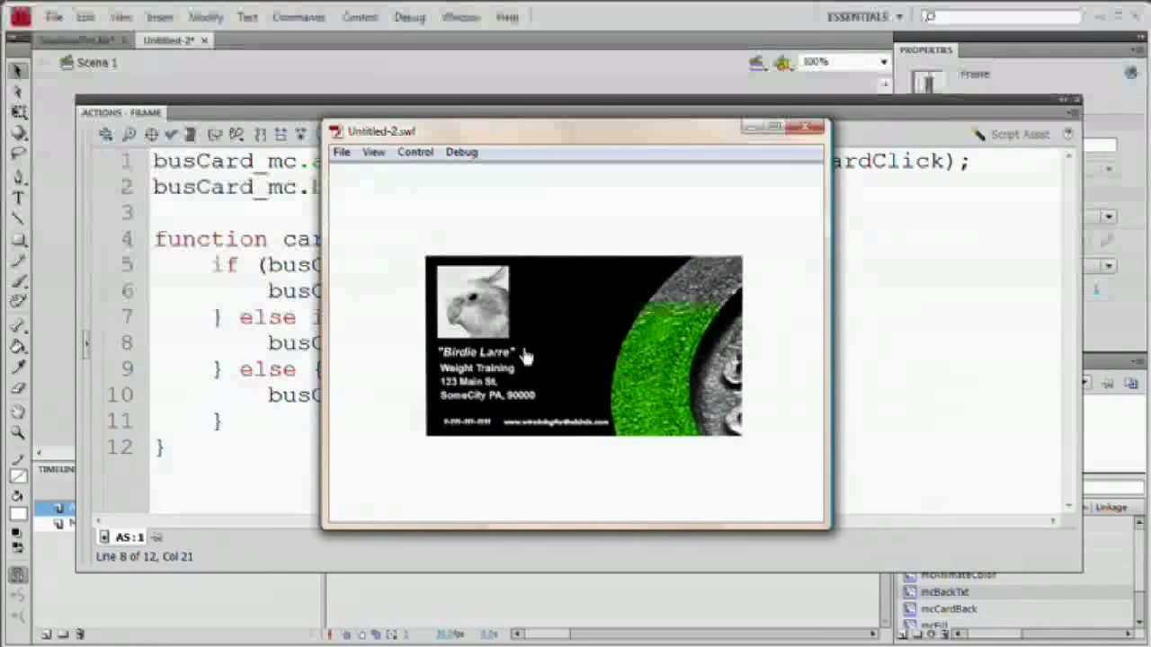
pyautogui.click(570, 333)
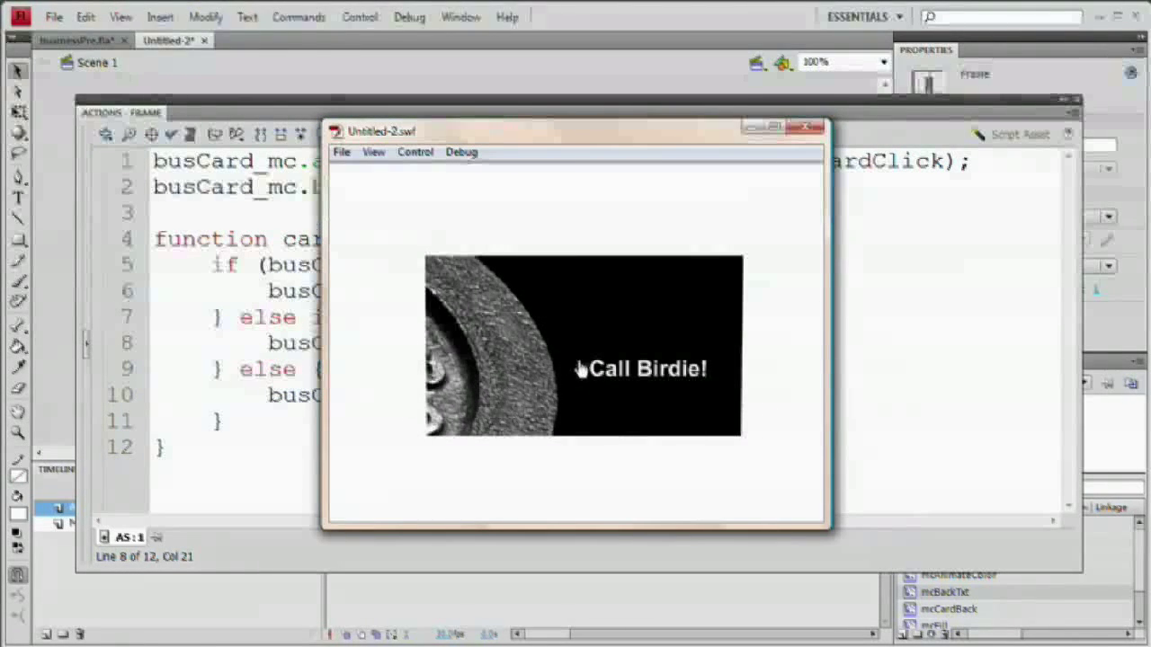
pyautogui.click(580, 369)
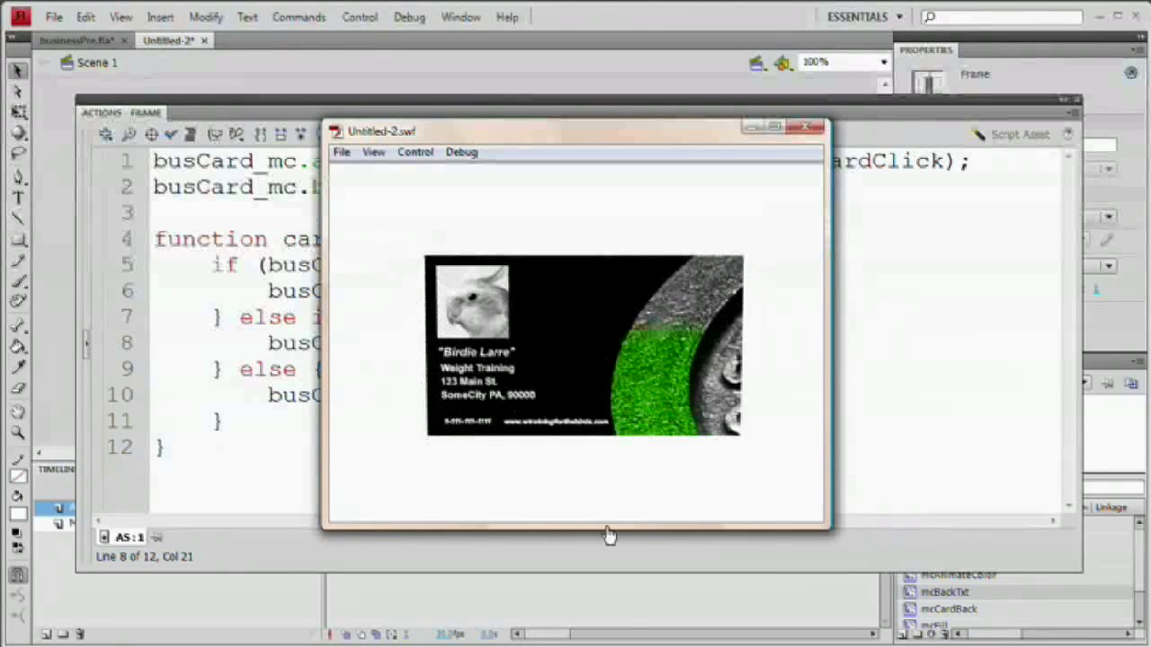
pyautogui.click(603, 352)
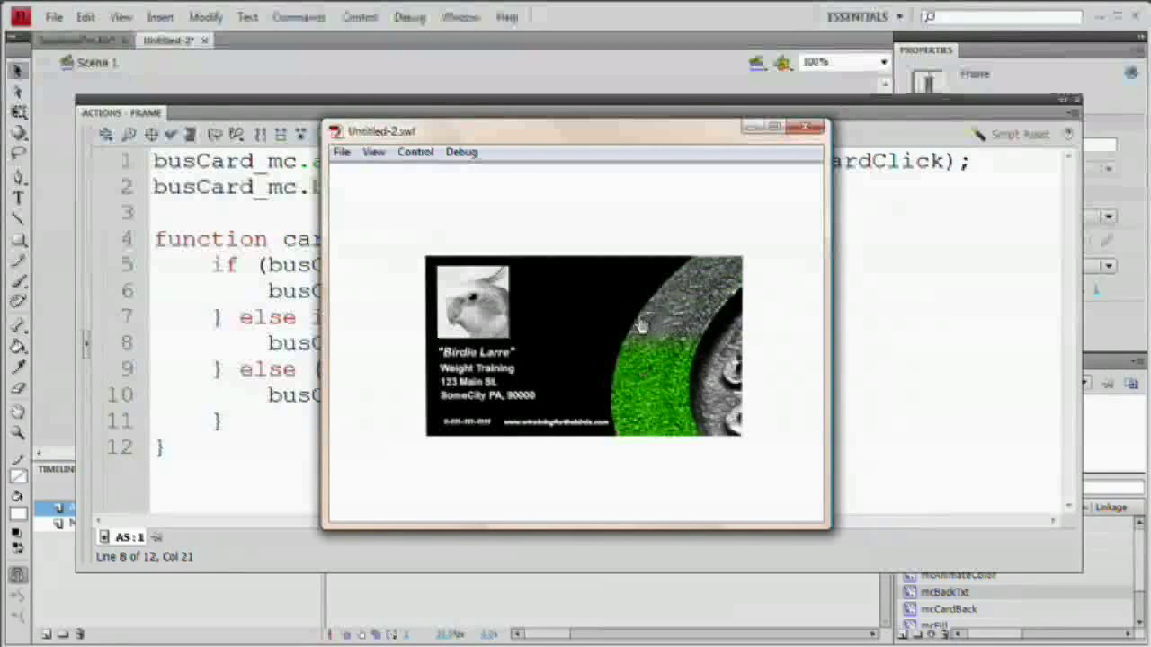
pyautogui.click(807, 131)
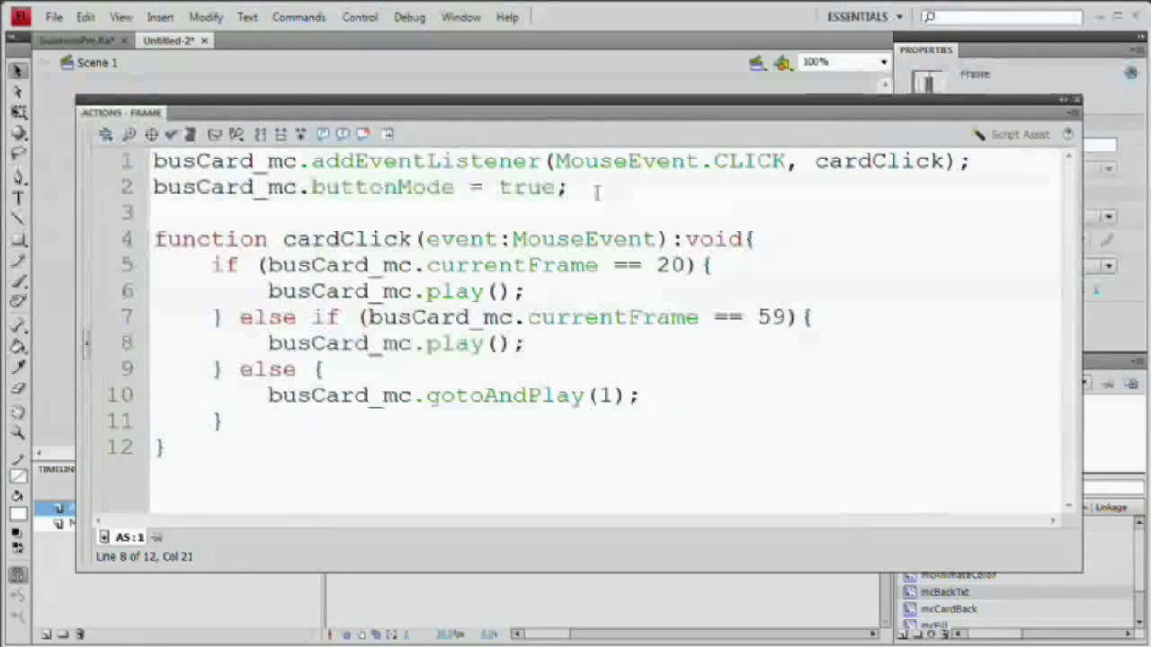
# Open the frame script at frame 98 of the AS layer inside the busCard_mc movie clip
pyautogui.click(1059, 101)
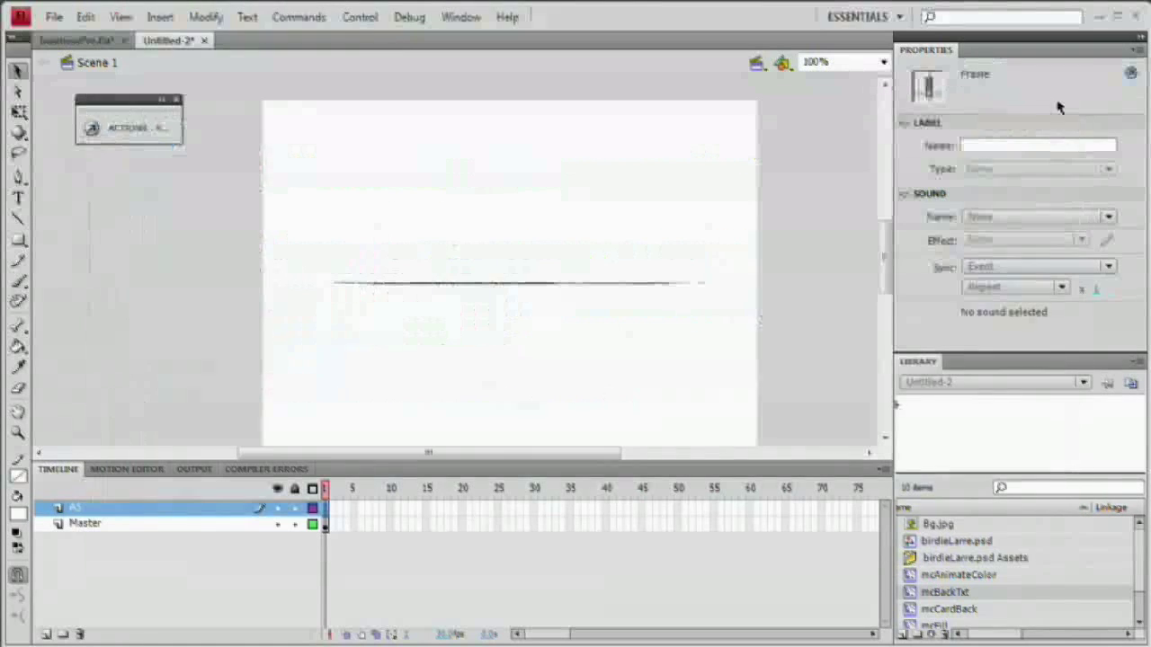
pyautogui.click(645, 290)
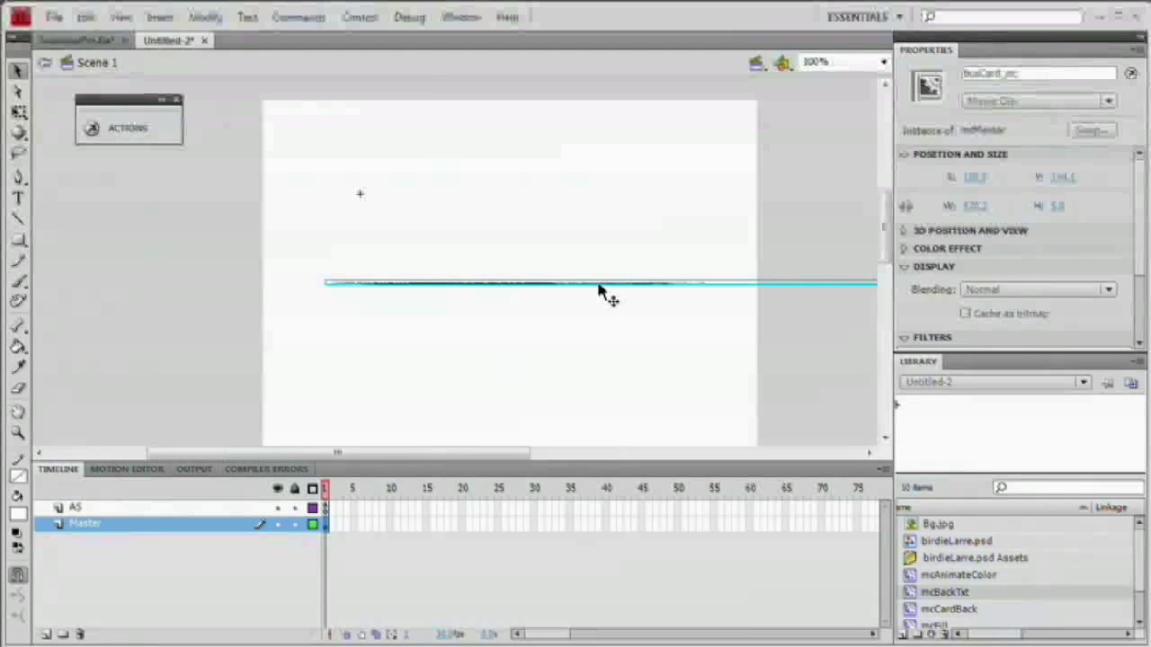
pyautogui.doubleClick(599, 290)
pyautogui.moveTo(554, 640); pyautogui.dragTo(578, 637)
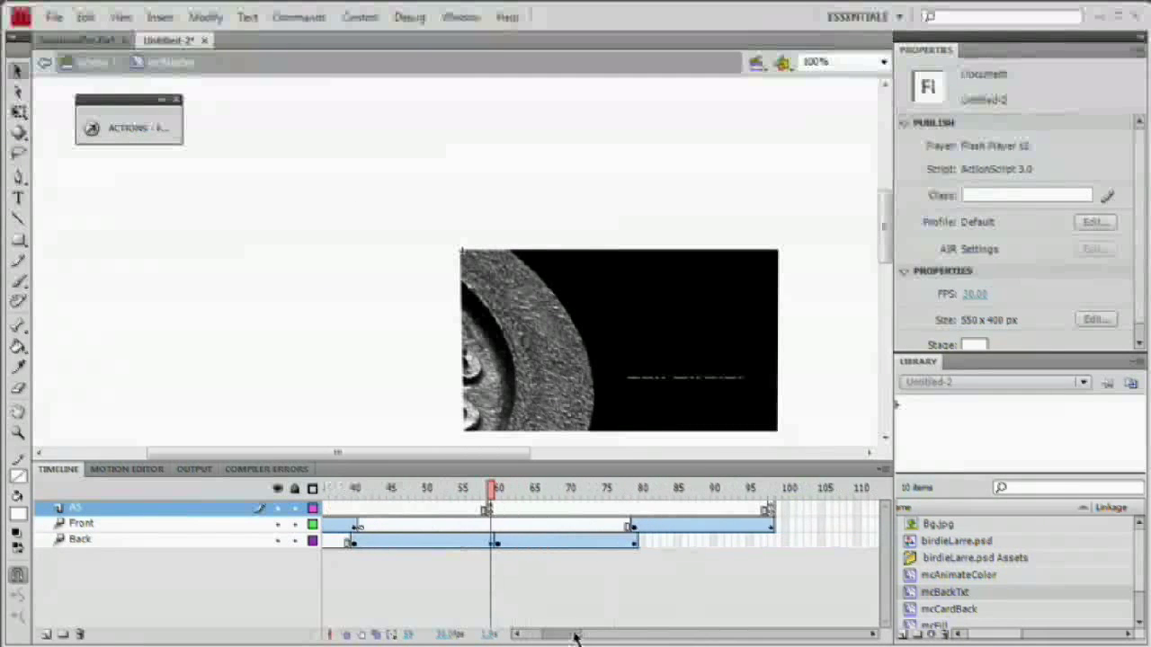
pyautogui.click(771, 511)
pyautogui.click(772, 511)
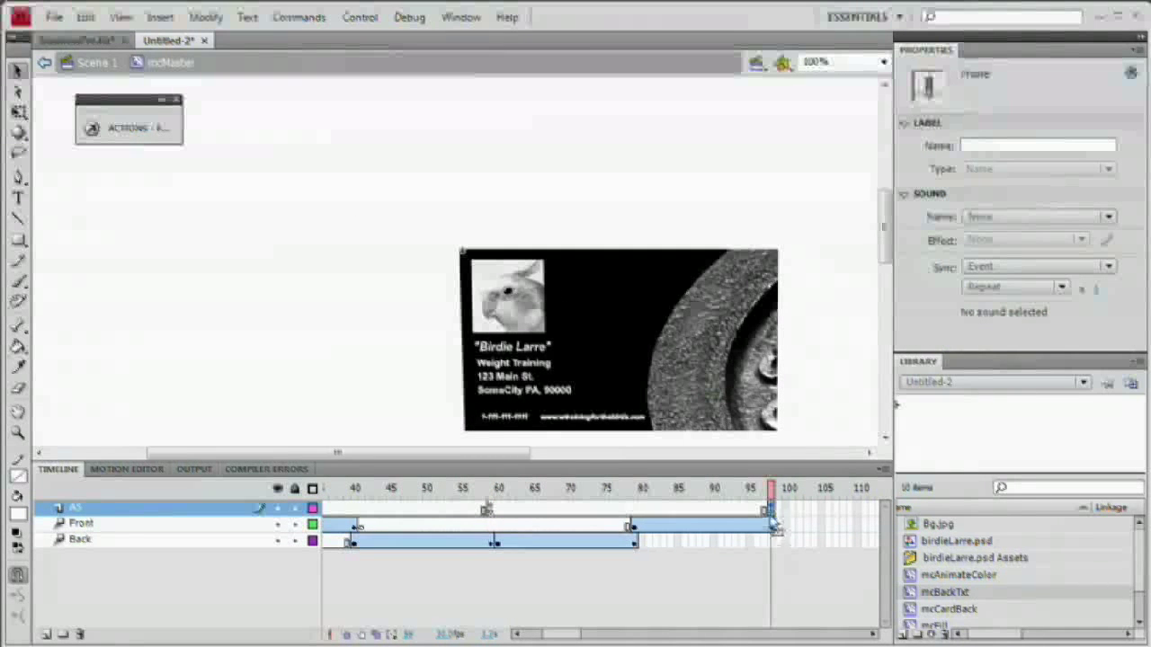
pyautogui.press('F9')
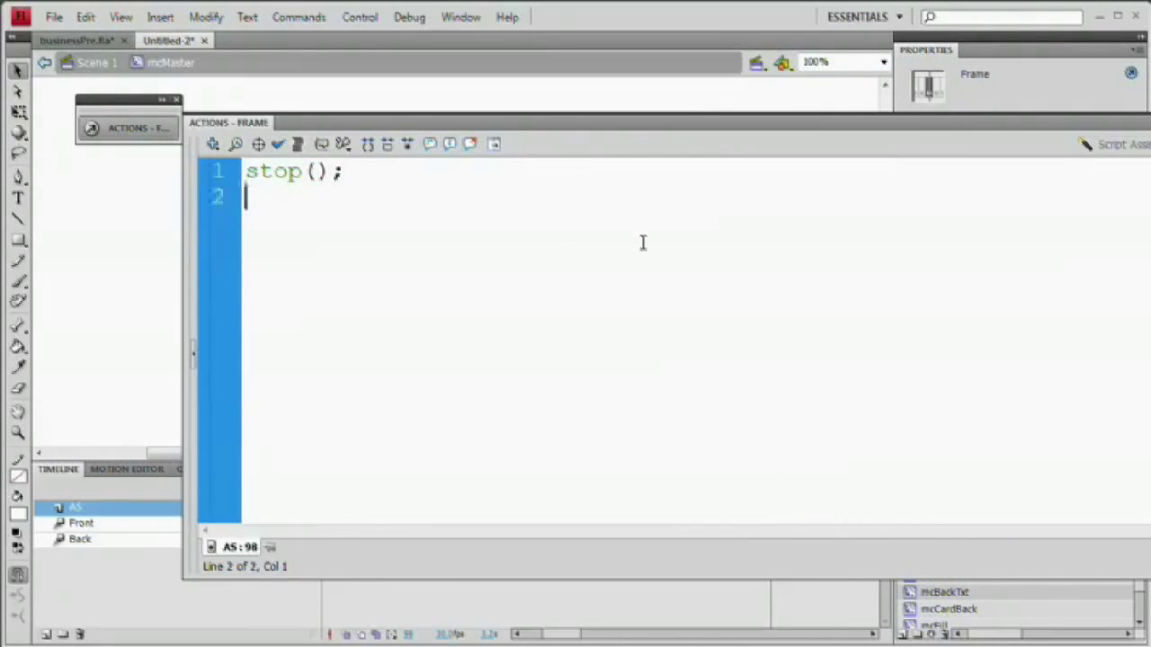
# Replace the stop() call in the frame 98 script with gotoAndStop(20); and close the script editor
pyautogui.press('Delete')
pyautogui.press('Delete')
pyautogui.press('Delete')
pyautogui.press('Delete')
pyautogui.press('Delete')
pyautogui.press('Delete')
pyautogui.press('Delete')
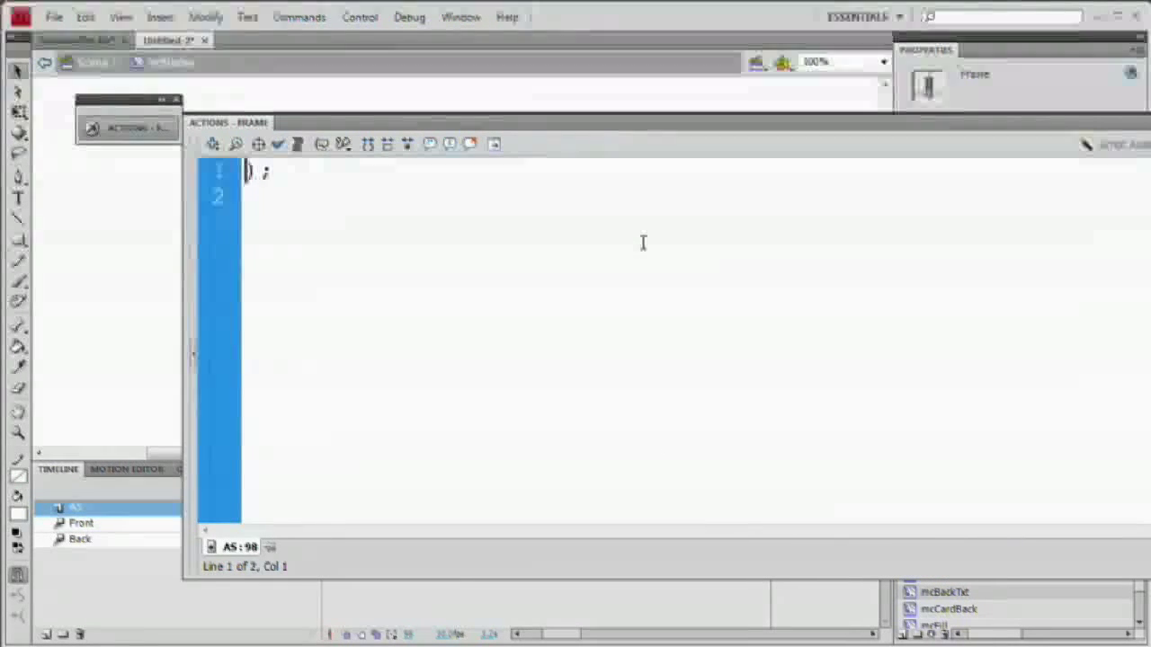
pyautogui.write('goto')
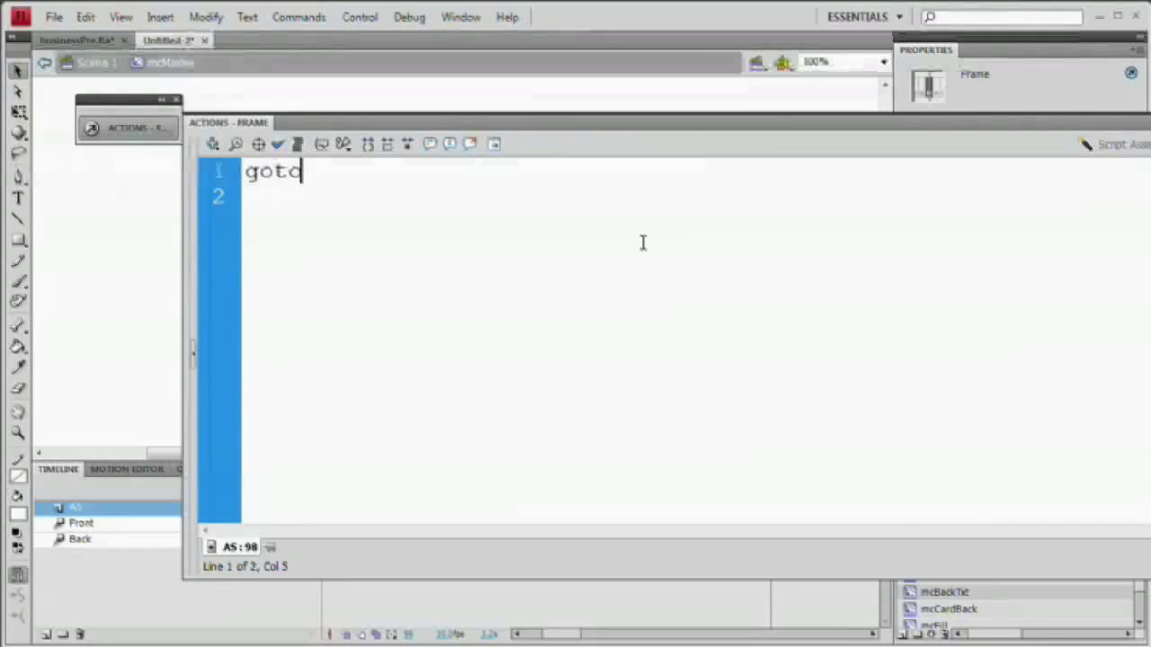
pyautogui.write('AndStop(')
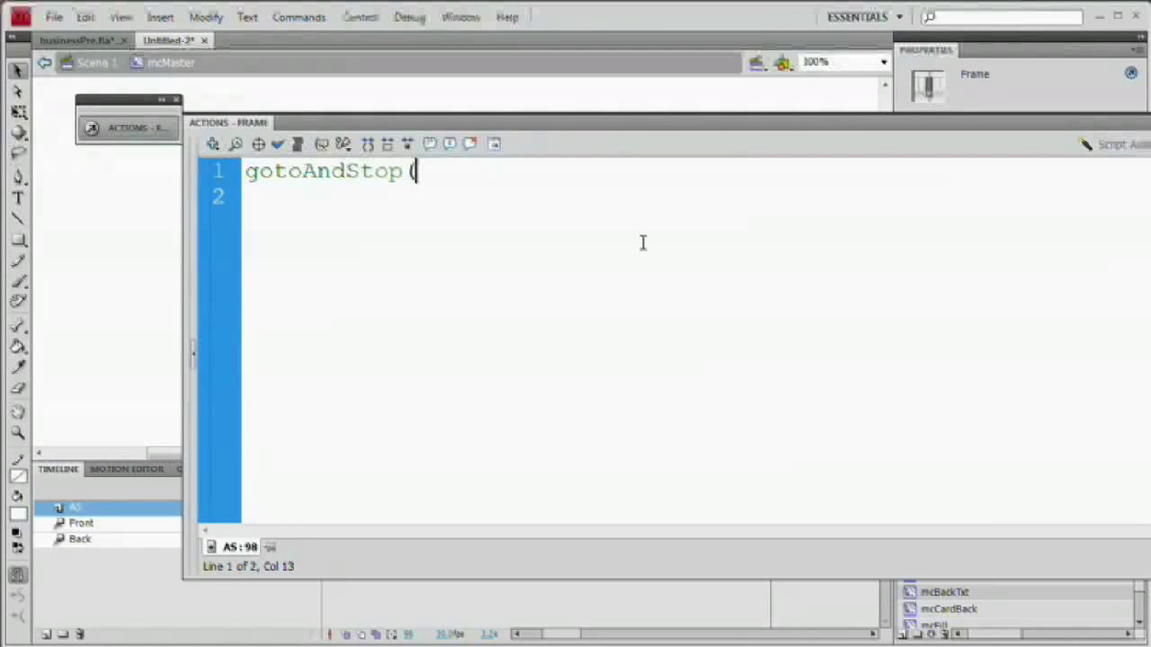
pyautogui.write('20);')
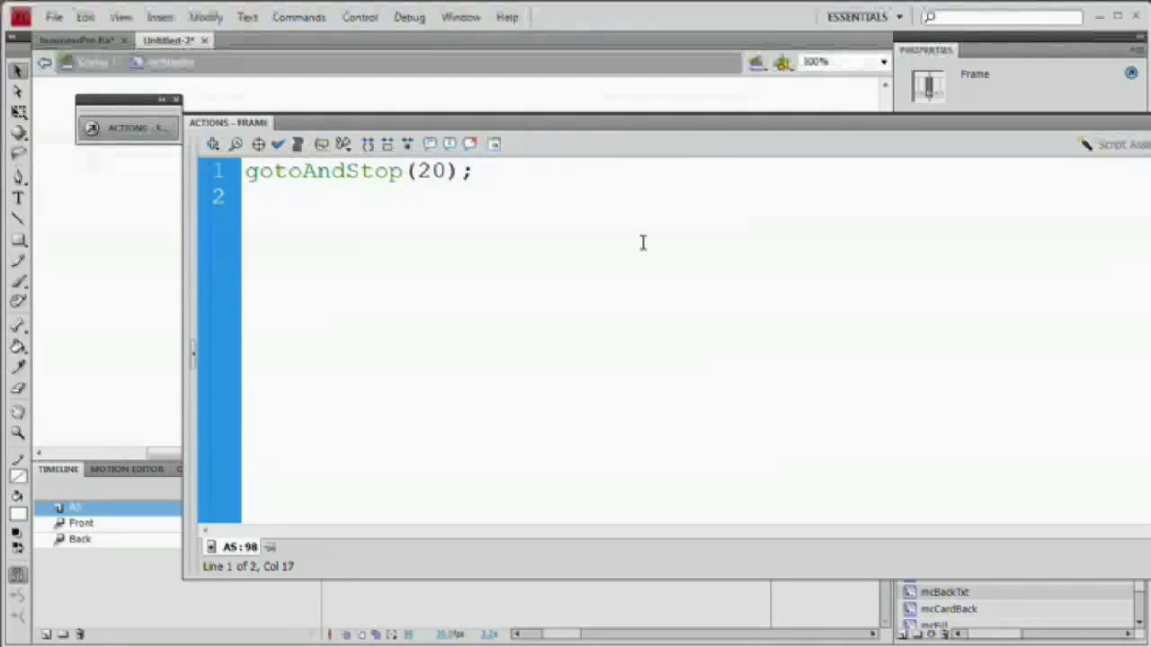
pyautogui.press('F9')
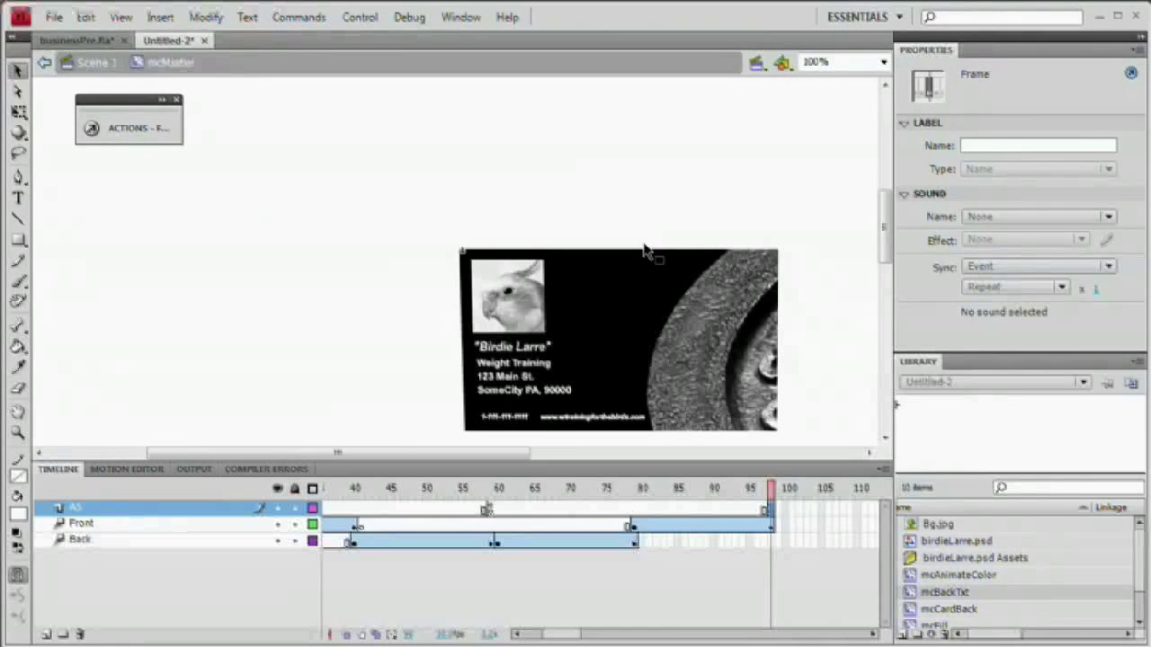
# Test the movie twice, checking how the card flips between front and back, and close each preview
pyautogui.hotkey('ctrl', 'Return')
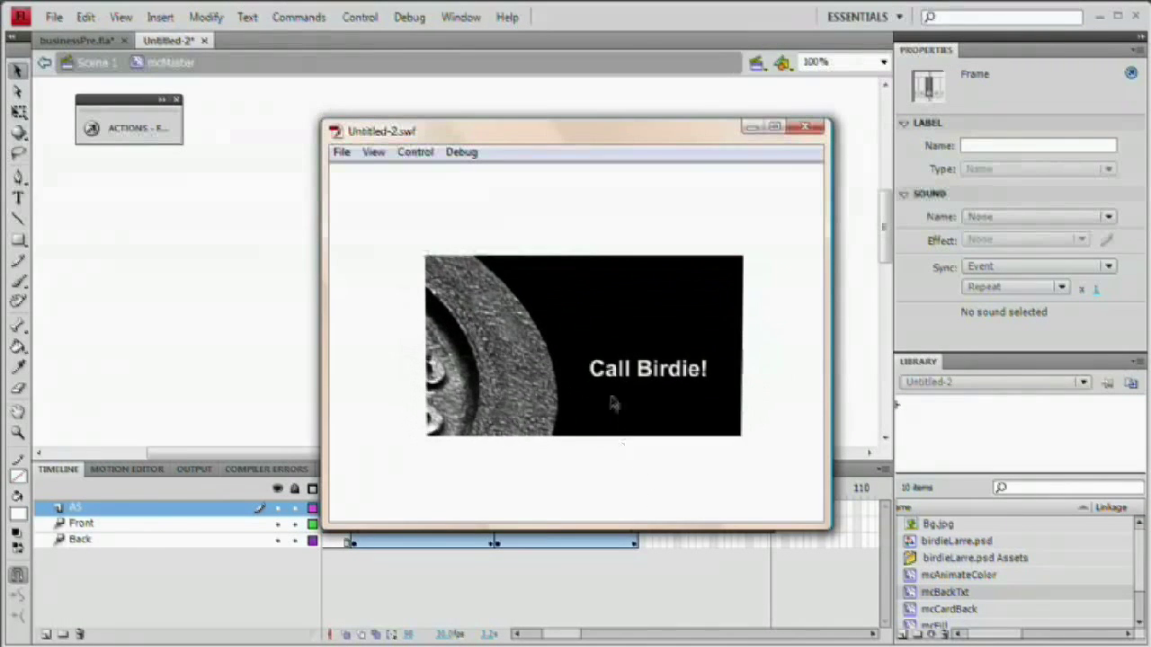
pyautogui.click(811, 131)
pyautogui.click(543, 636)
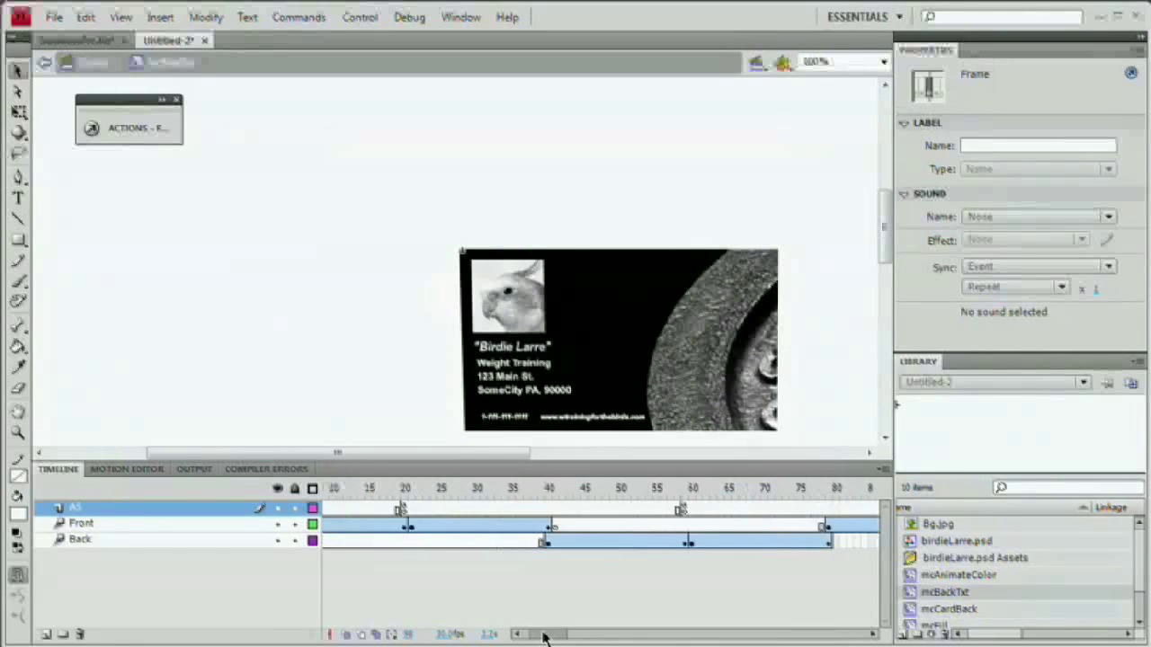
pyautogui.hotkey('ctrl', 'Return')
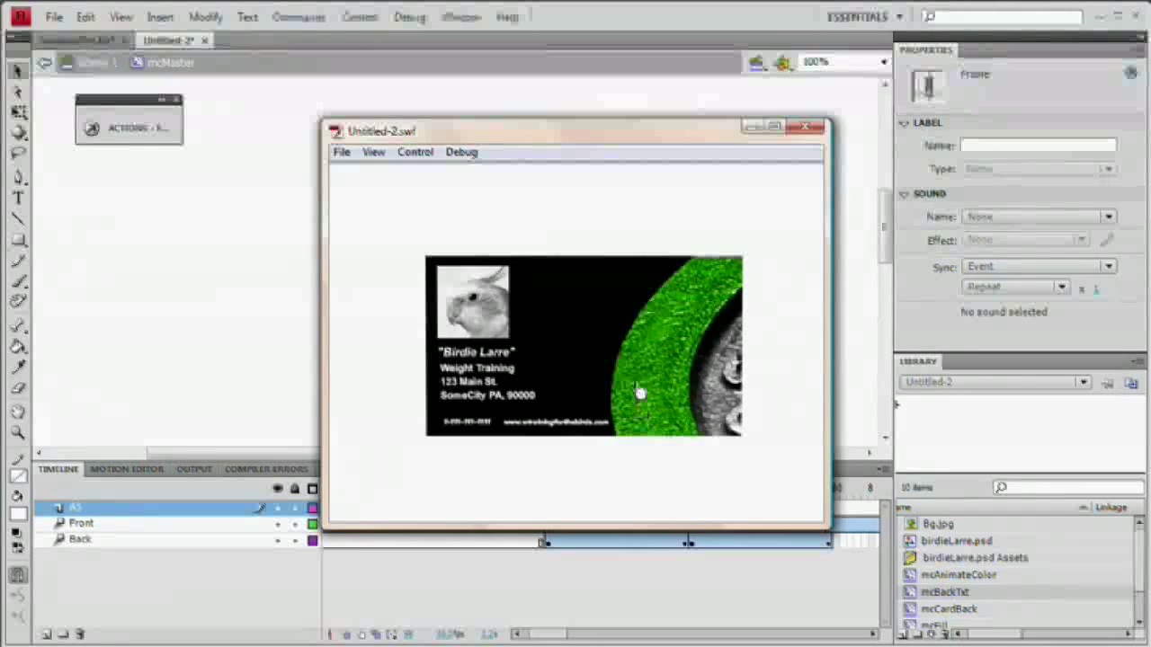
pyautogui.click(812, 127)
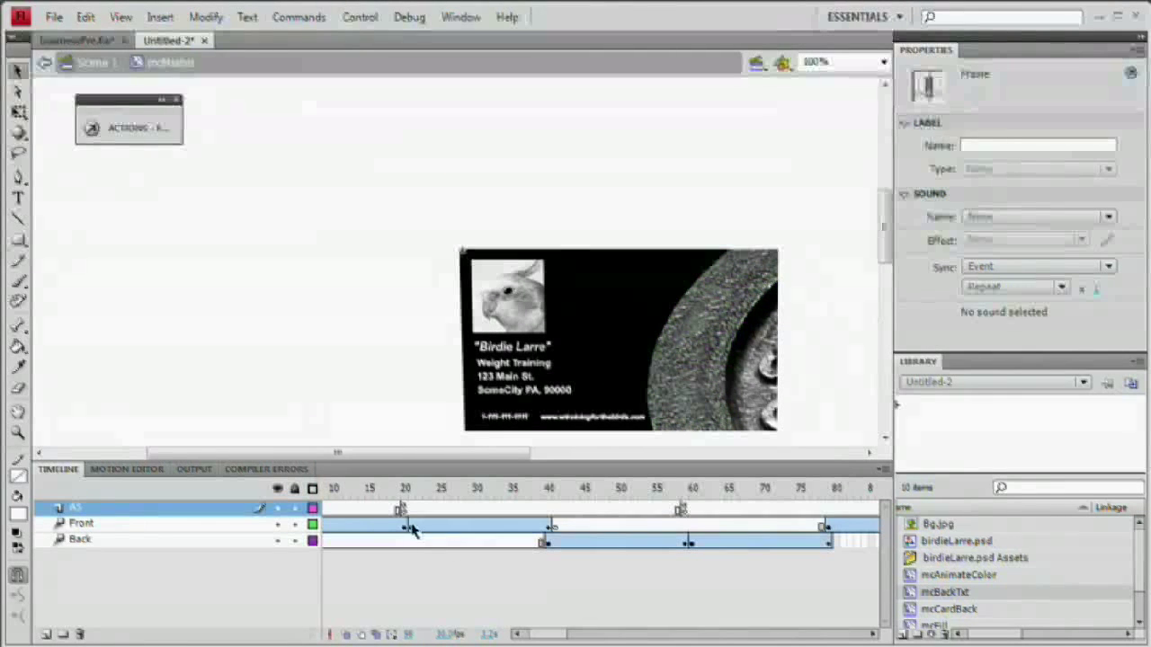
# Compare the card's front side at frames 21 and 19 of the Front layer in the clip's timeline
pyautogui.moveTo(554, 635); pyautogui.dragTo(521, 632)
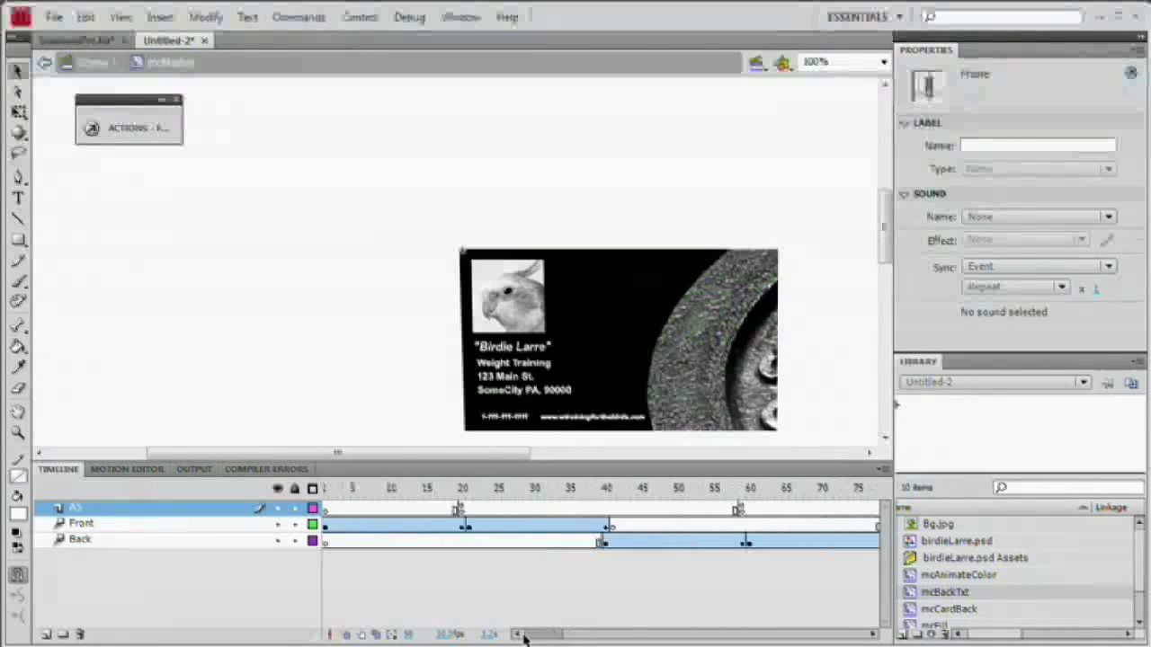
pyautogui.click(469, 528)
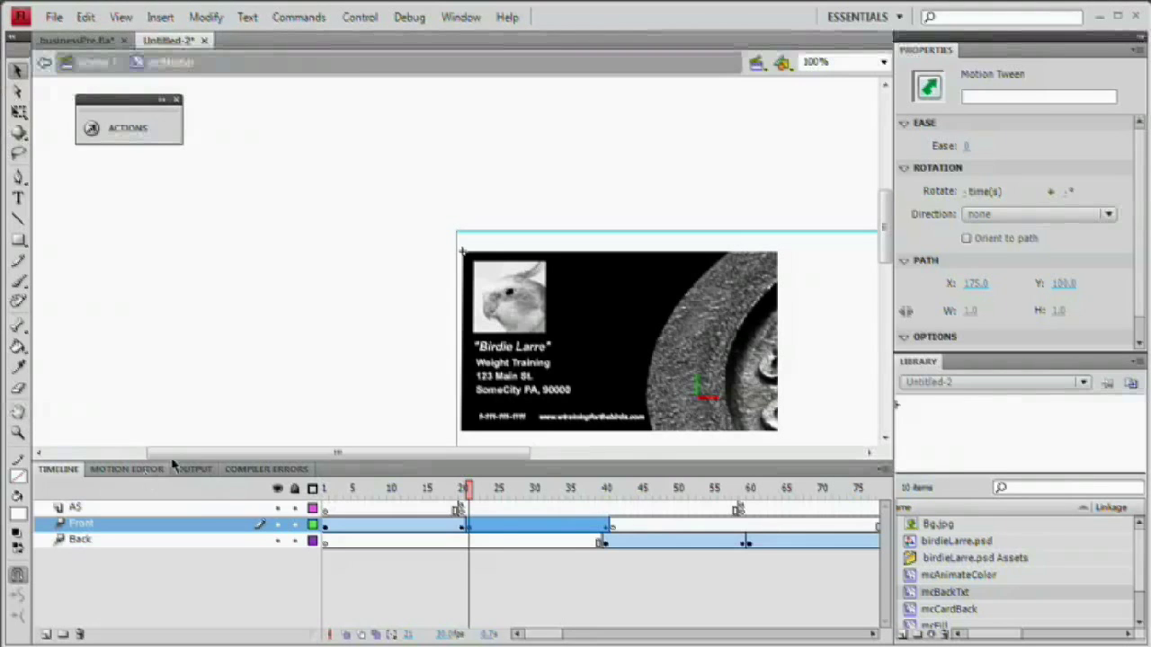
pyautogui.moveTo(529, 485); pyautogui.dragTo(454, 541)
pyautogui.click(424, 282)
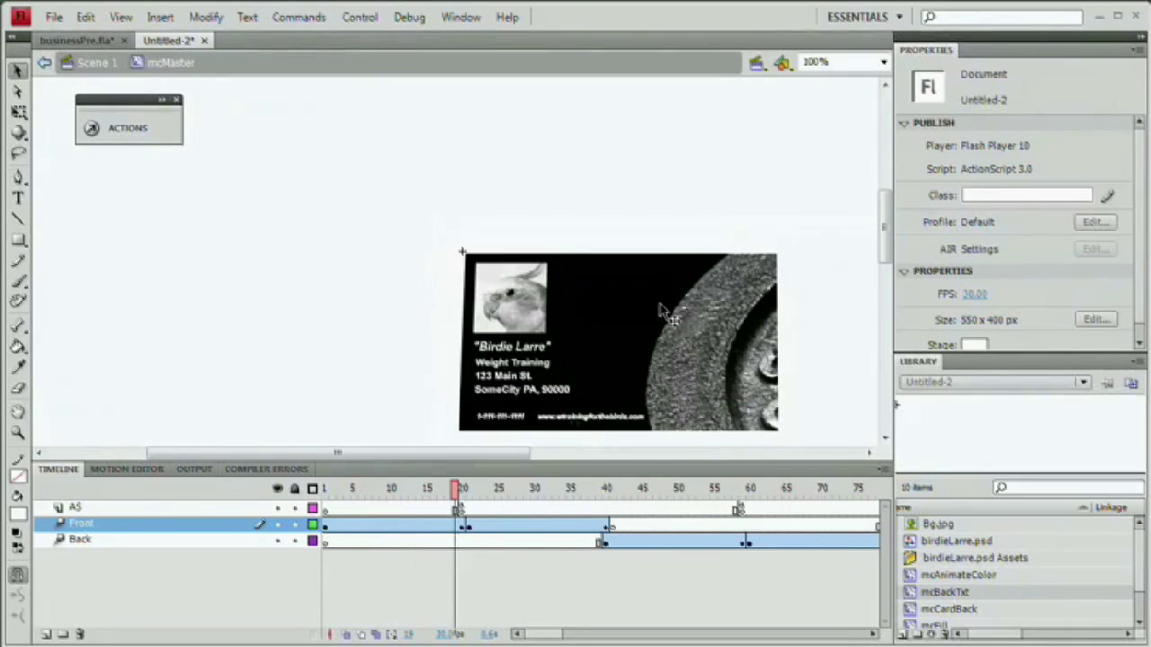
pyautogui.moveTo(885, 248); pyautogui.dragTo(884, 263)
pyautogui.moveTo(449, 454); pyautogui.dragTo(497, 456)
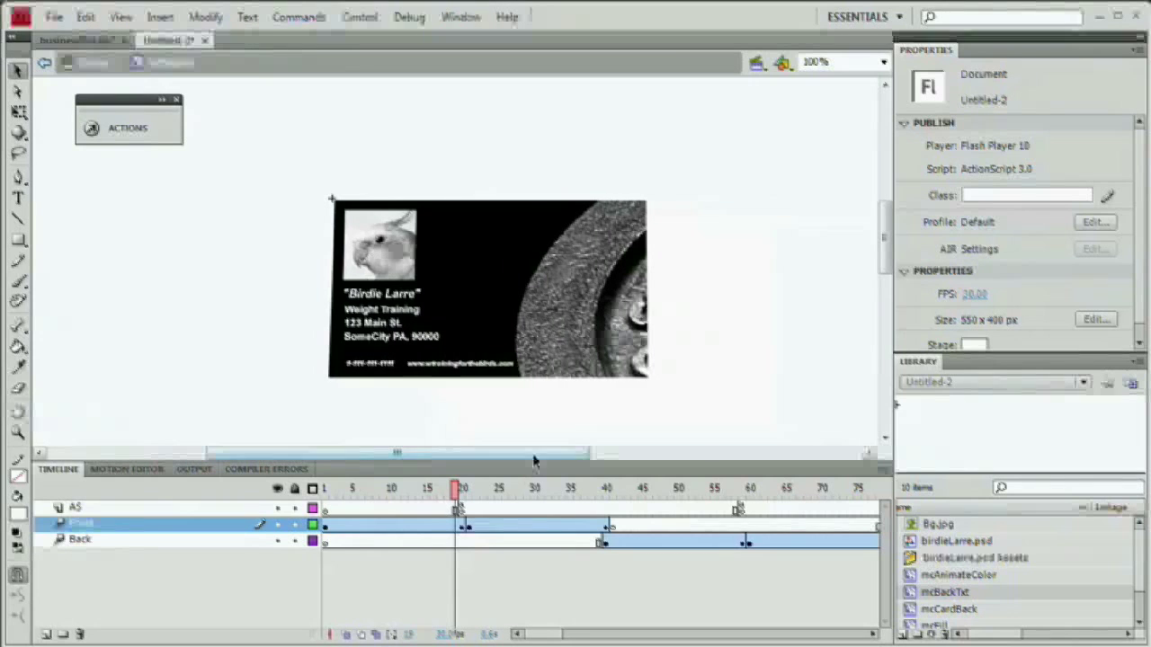